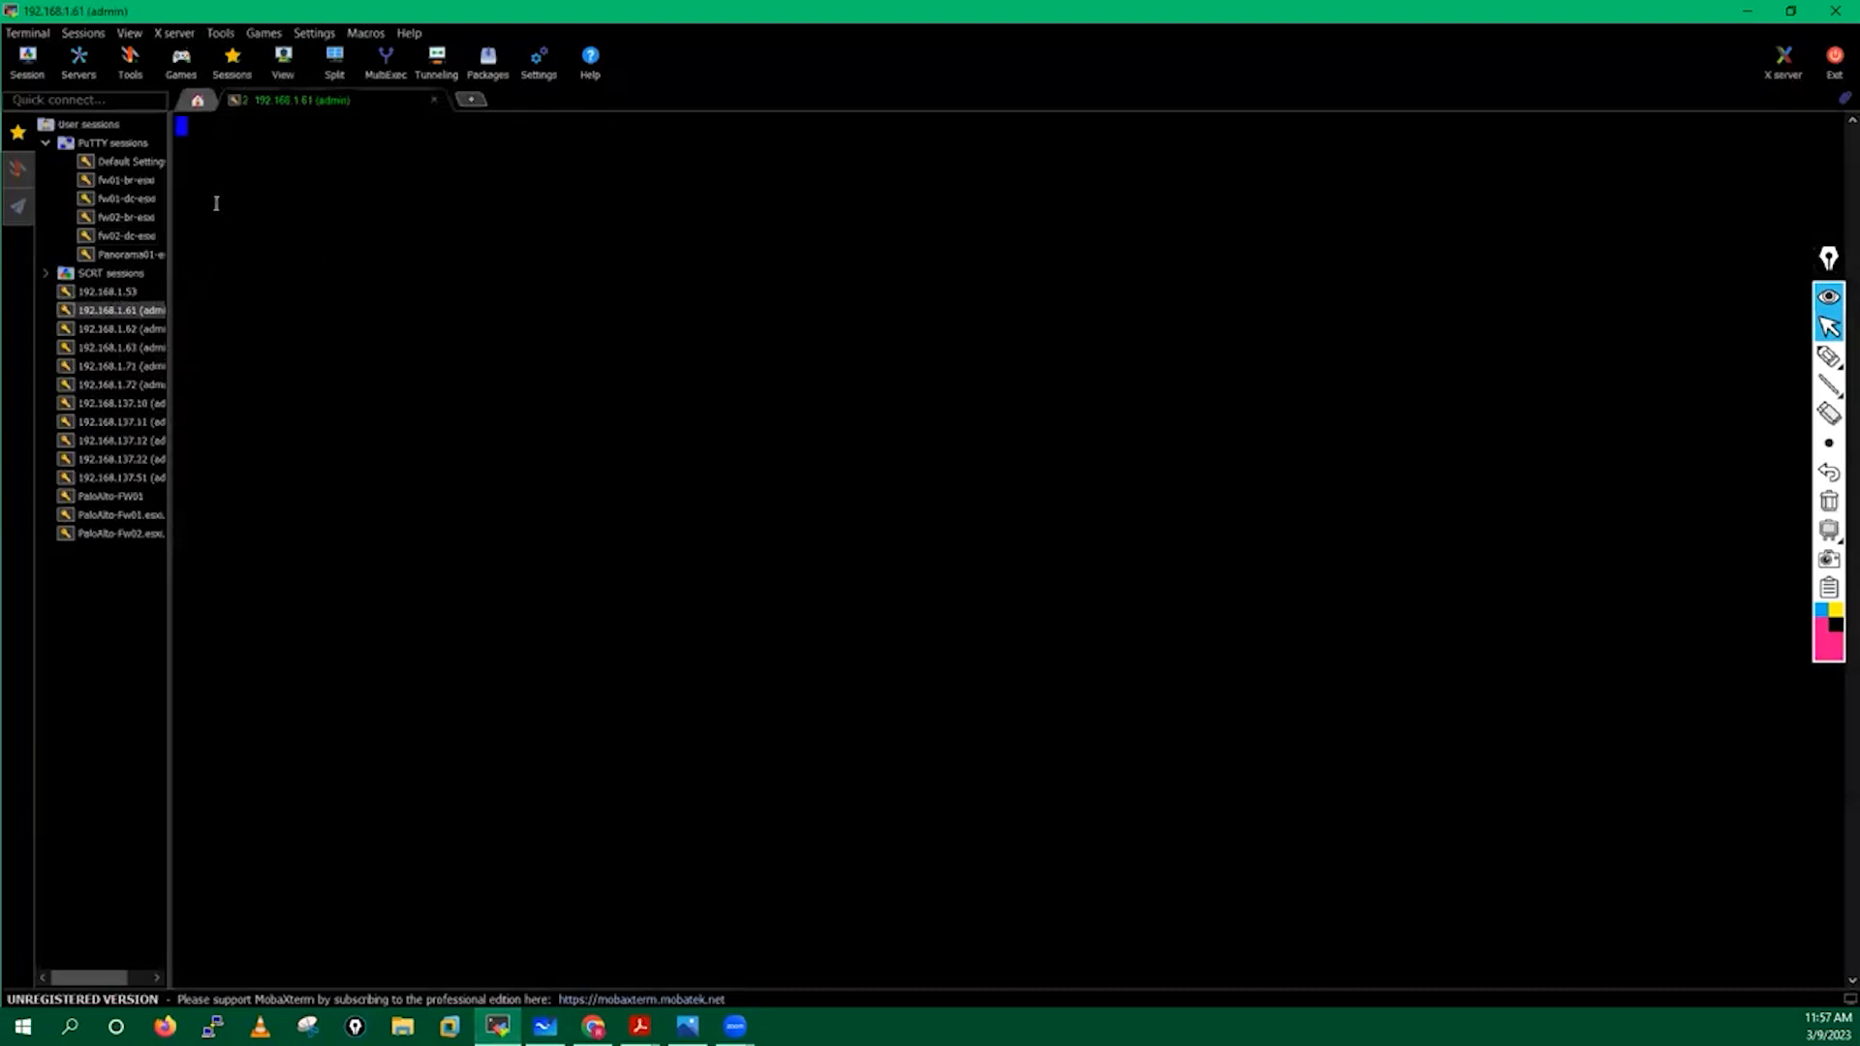
Open SSH sessions to fw01-dc-esxi and fw02-dc-esxi, log in on each, and return to fw02.
{"action": "double_click", "coordinate": [137, 196]}
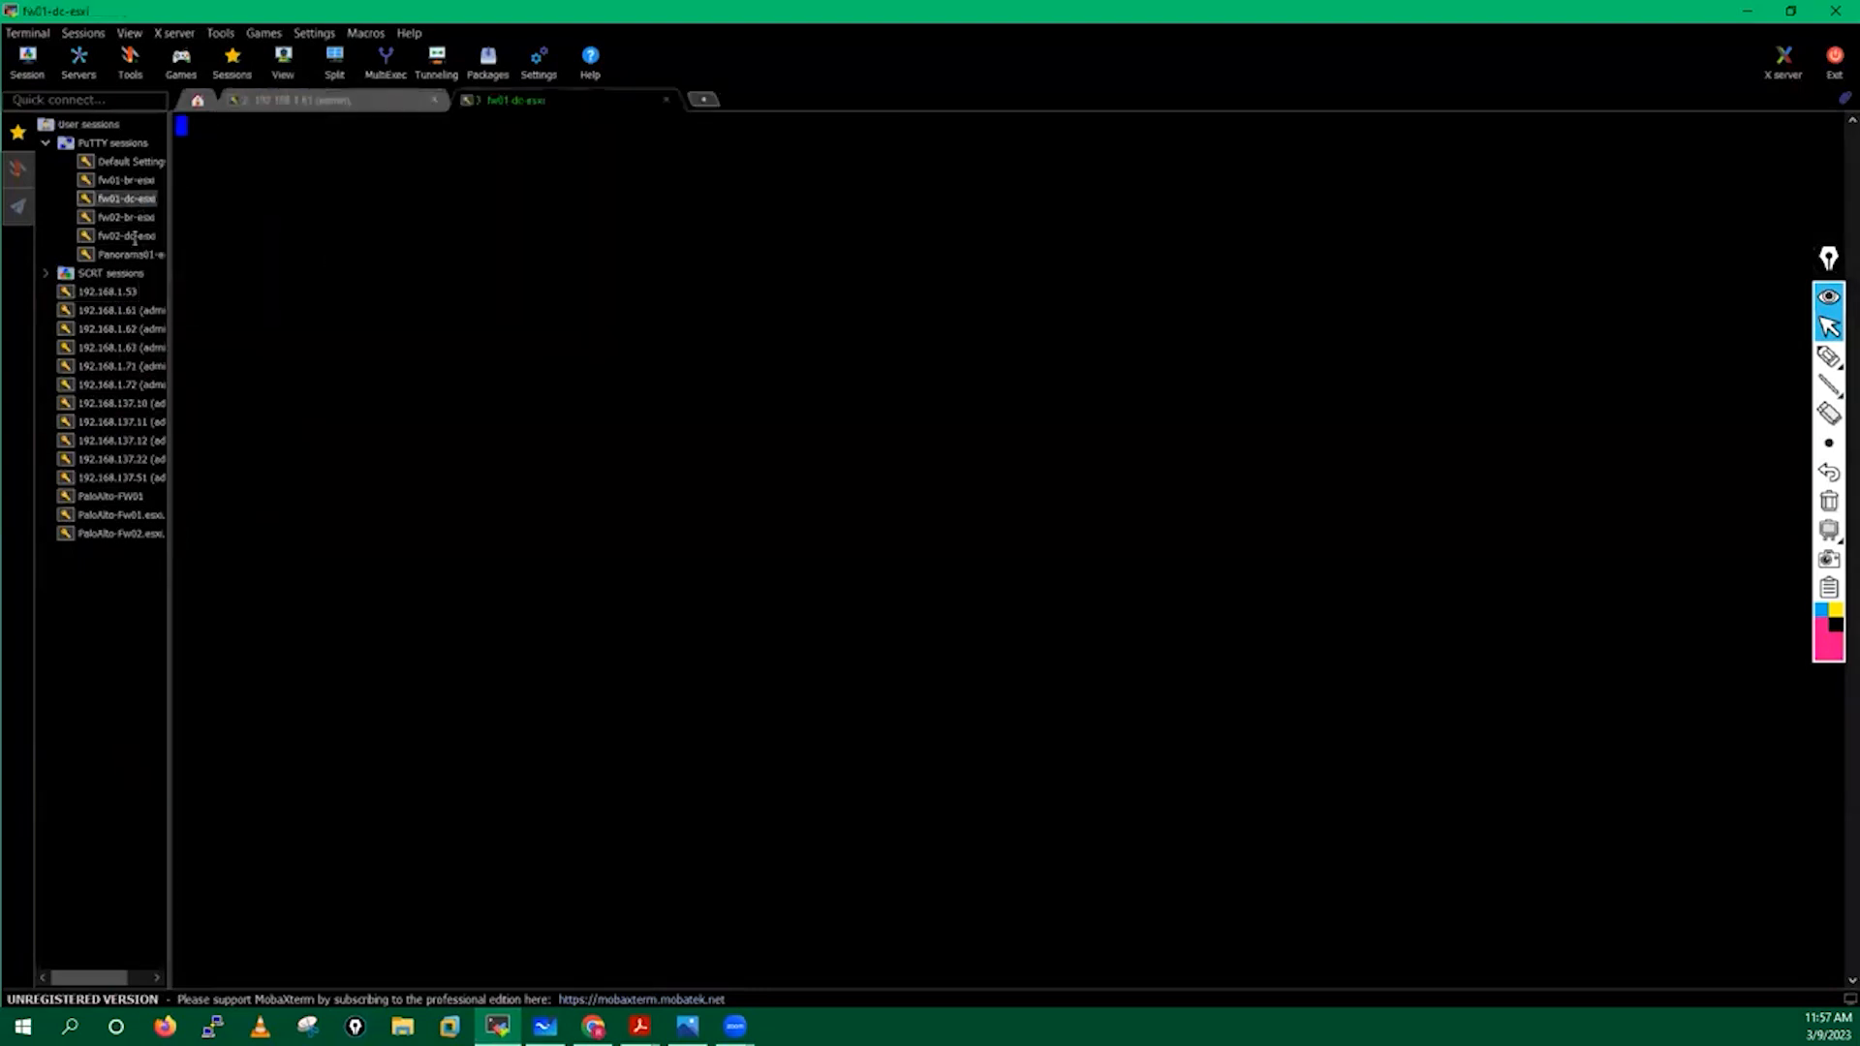
{"action": "double_click", "coordinate": [135, 237]}
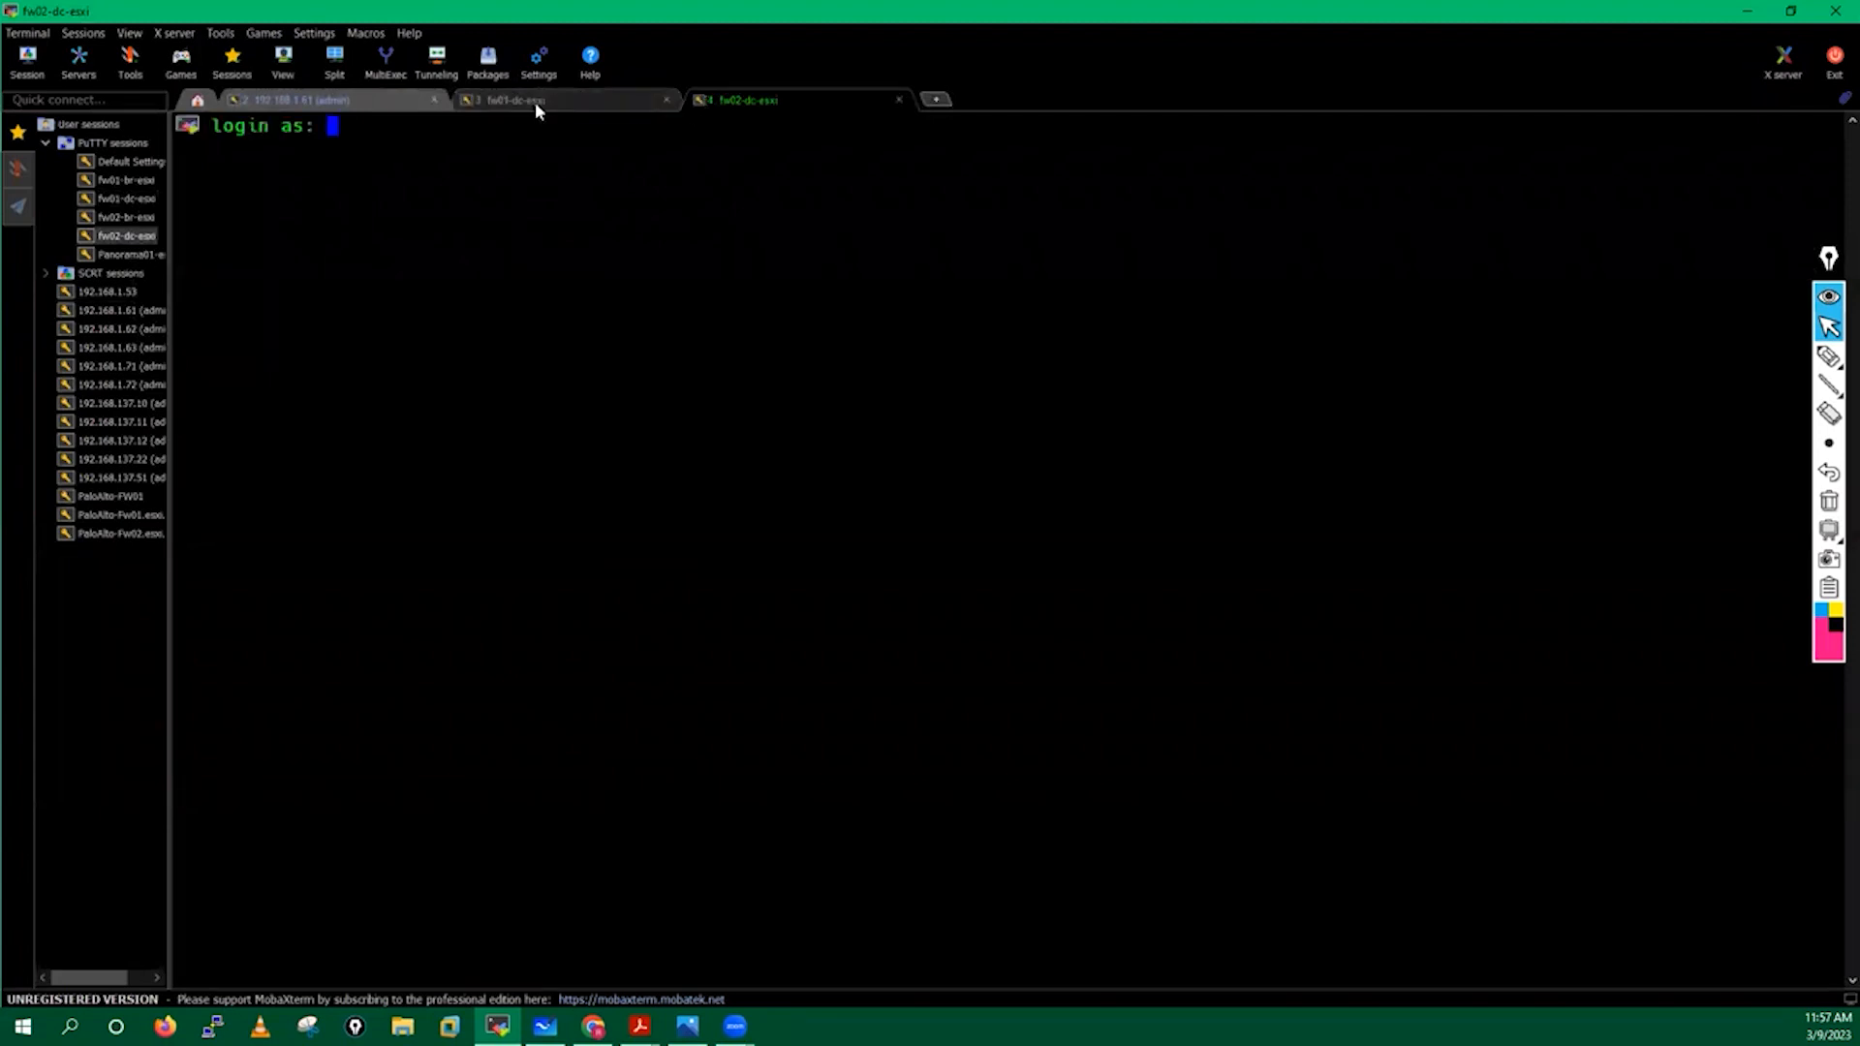
{"action": "type", "text": "admin"}
{"action": "key", "text": "Return"}
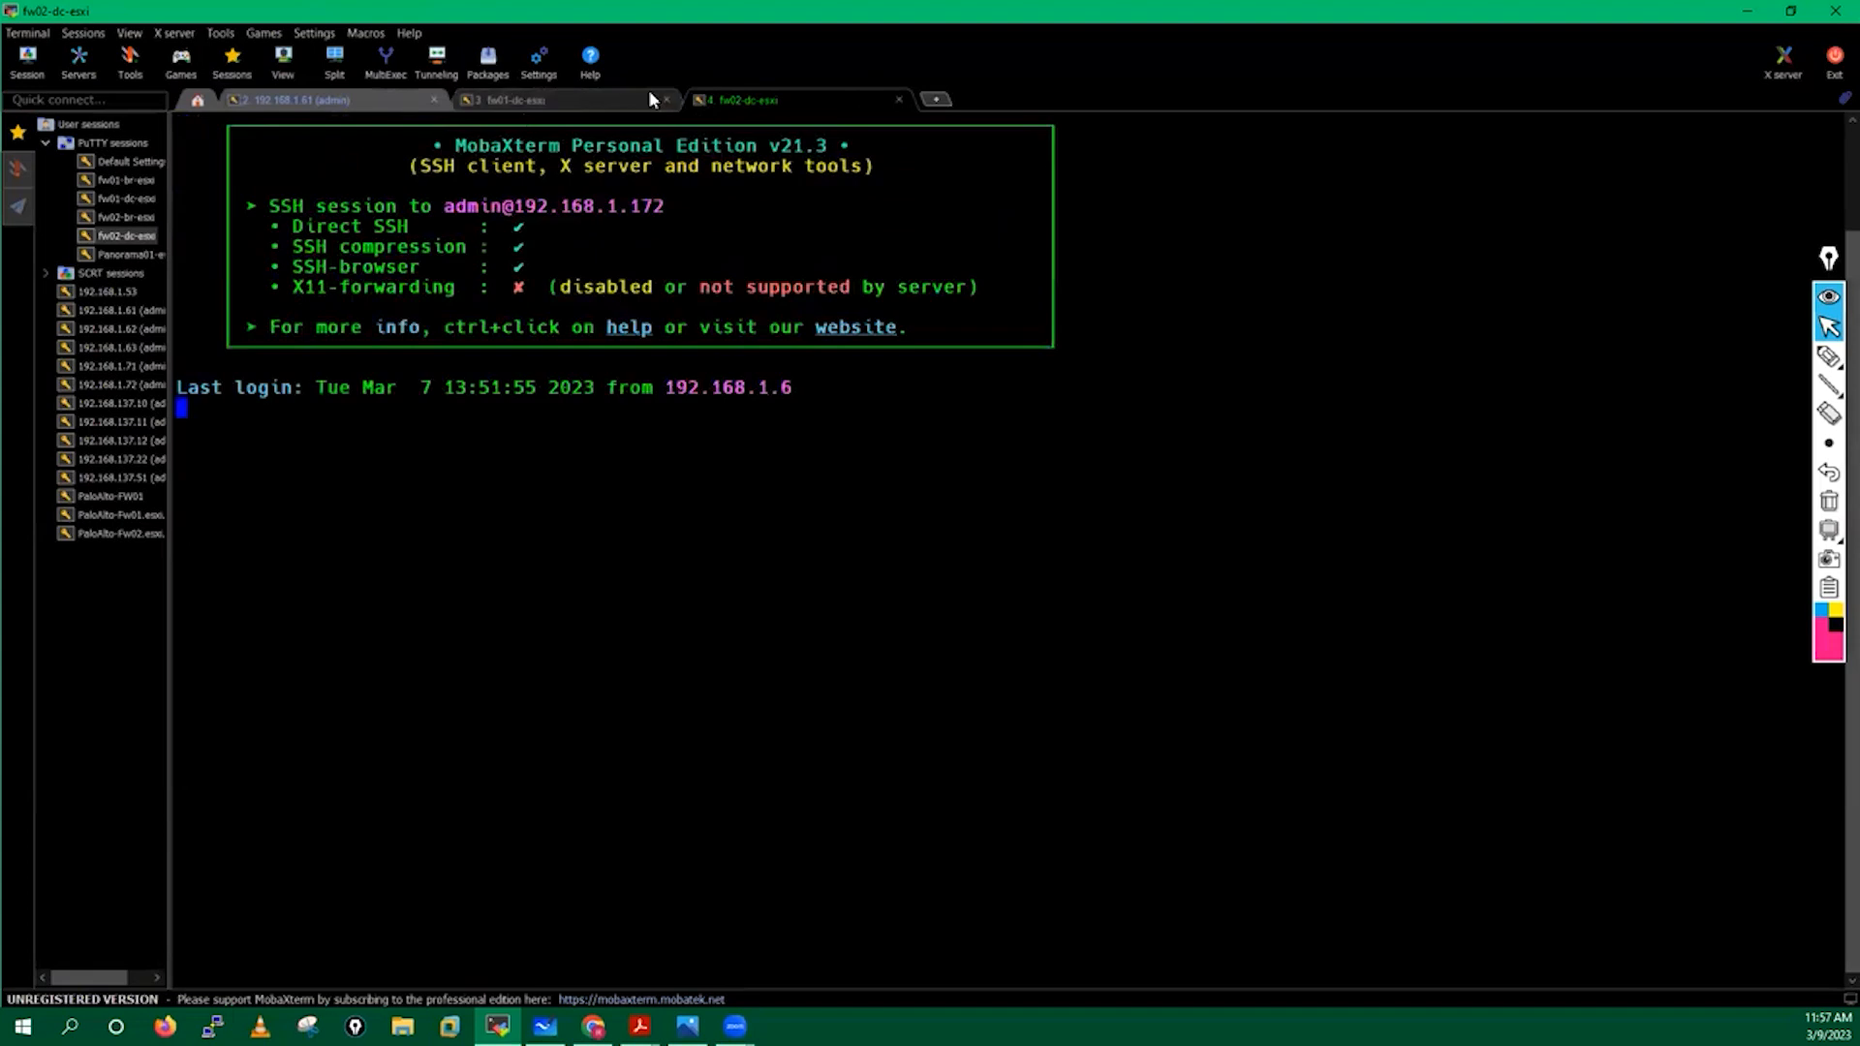
{"action": "left_click", "coordinate": [543, 93]}
{"action": "type", "text": "admin"}
{"action": "key", "text": "Return"}
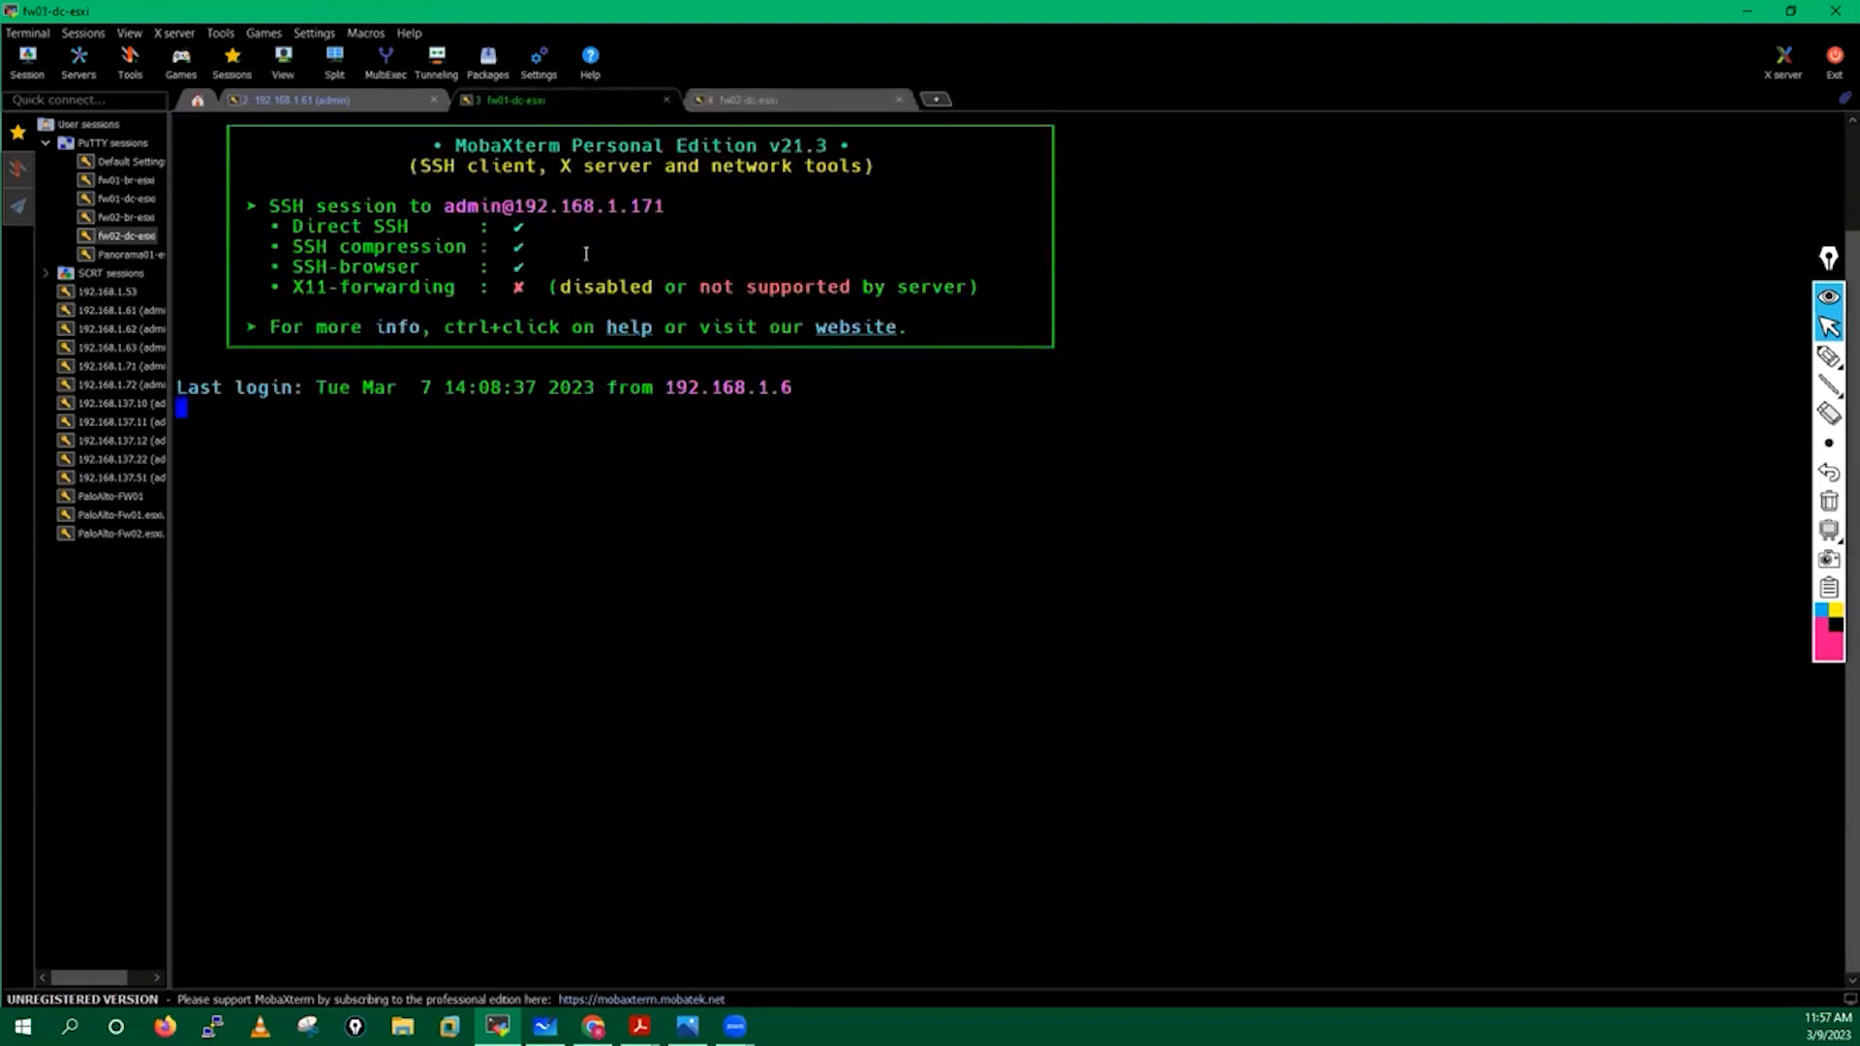
{"action": "left_click", "coordinate": [761, 102]}
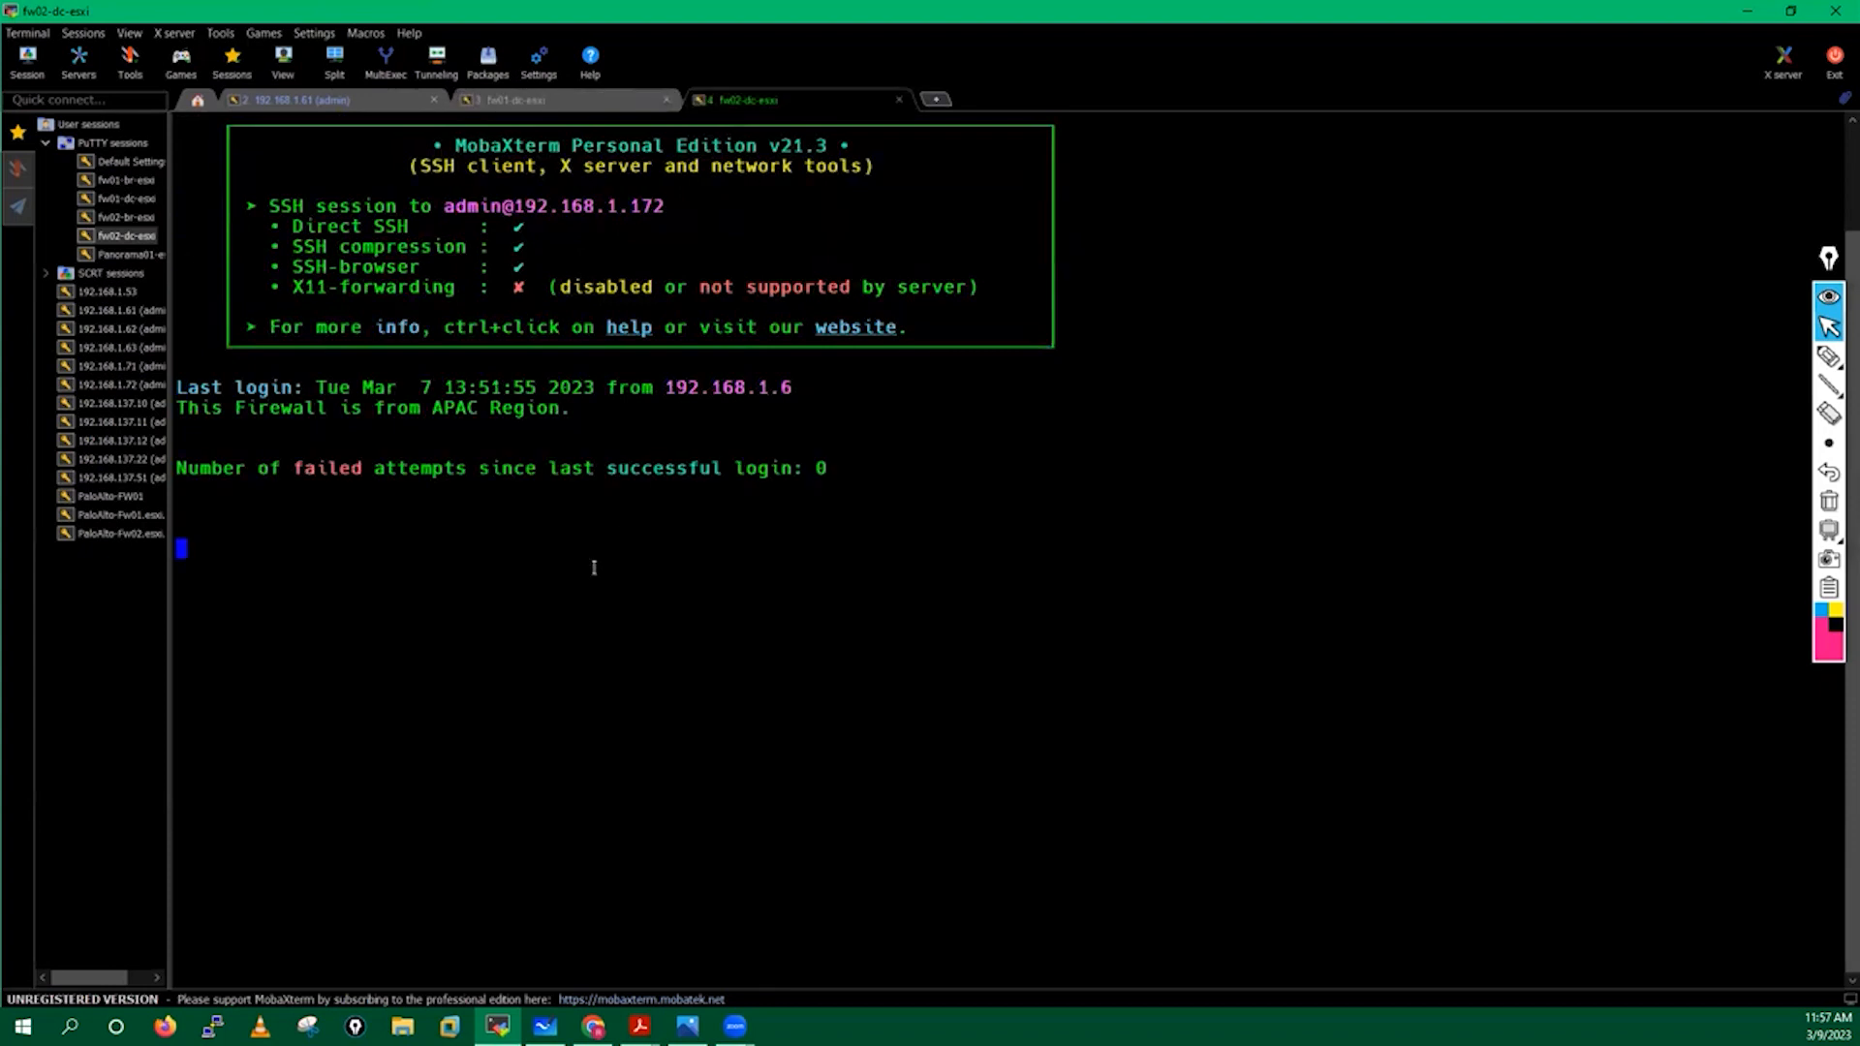
Run show panorama-status on the fw02-dc-esxi firewall.
{"action": "left_click", "coordinate": [570, 95]}
{"action": "left_click", "coordinate": [803, 105]}
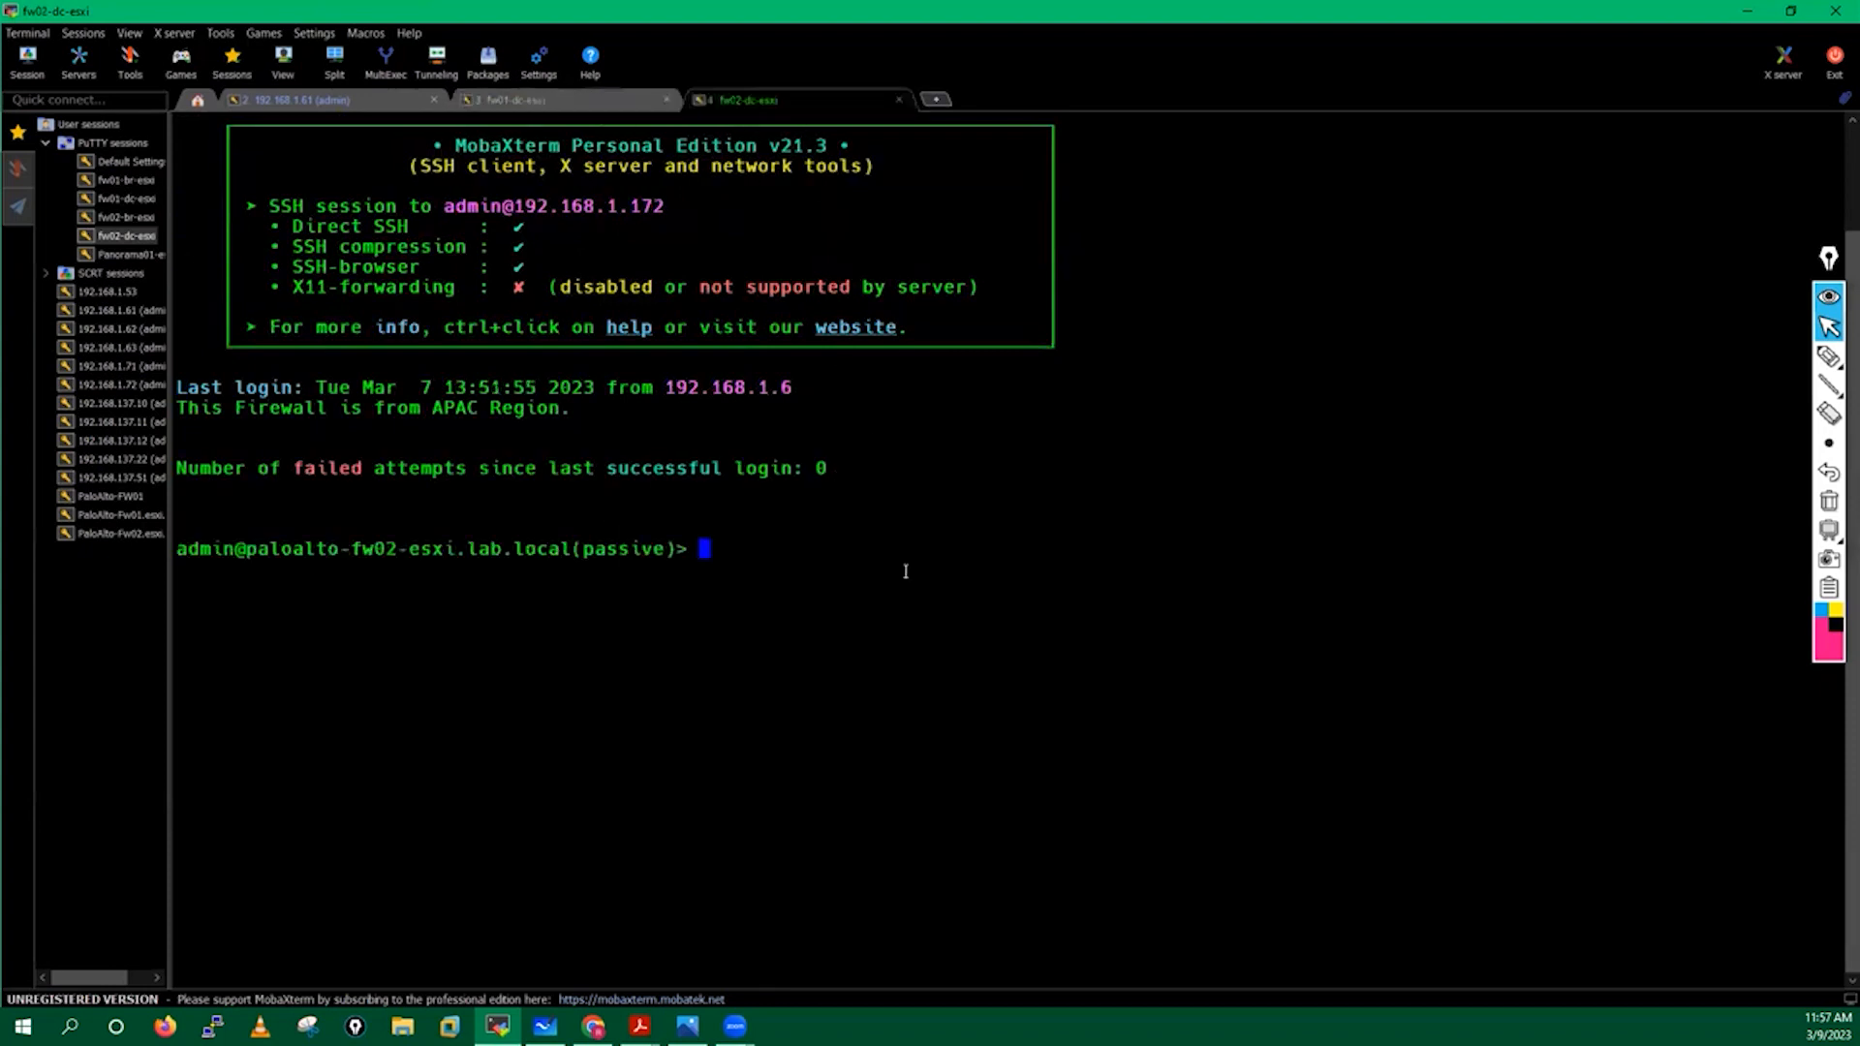
{"action": "key", "text": "Return"}
{"action": "key", "text": "Return"}
{"action": "key", "text": "Return"}
{"action": "key", "text": "Return"}
{"action": "key", "text": "Return"}
{"action": "type", "text": "show "}
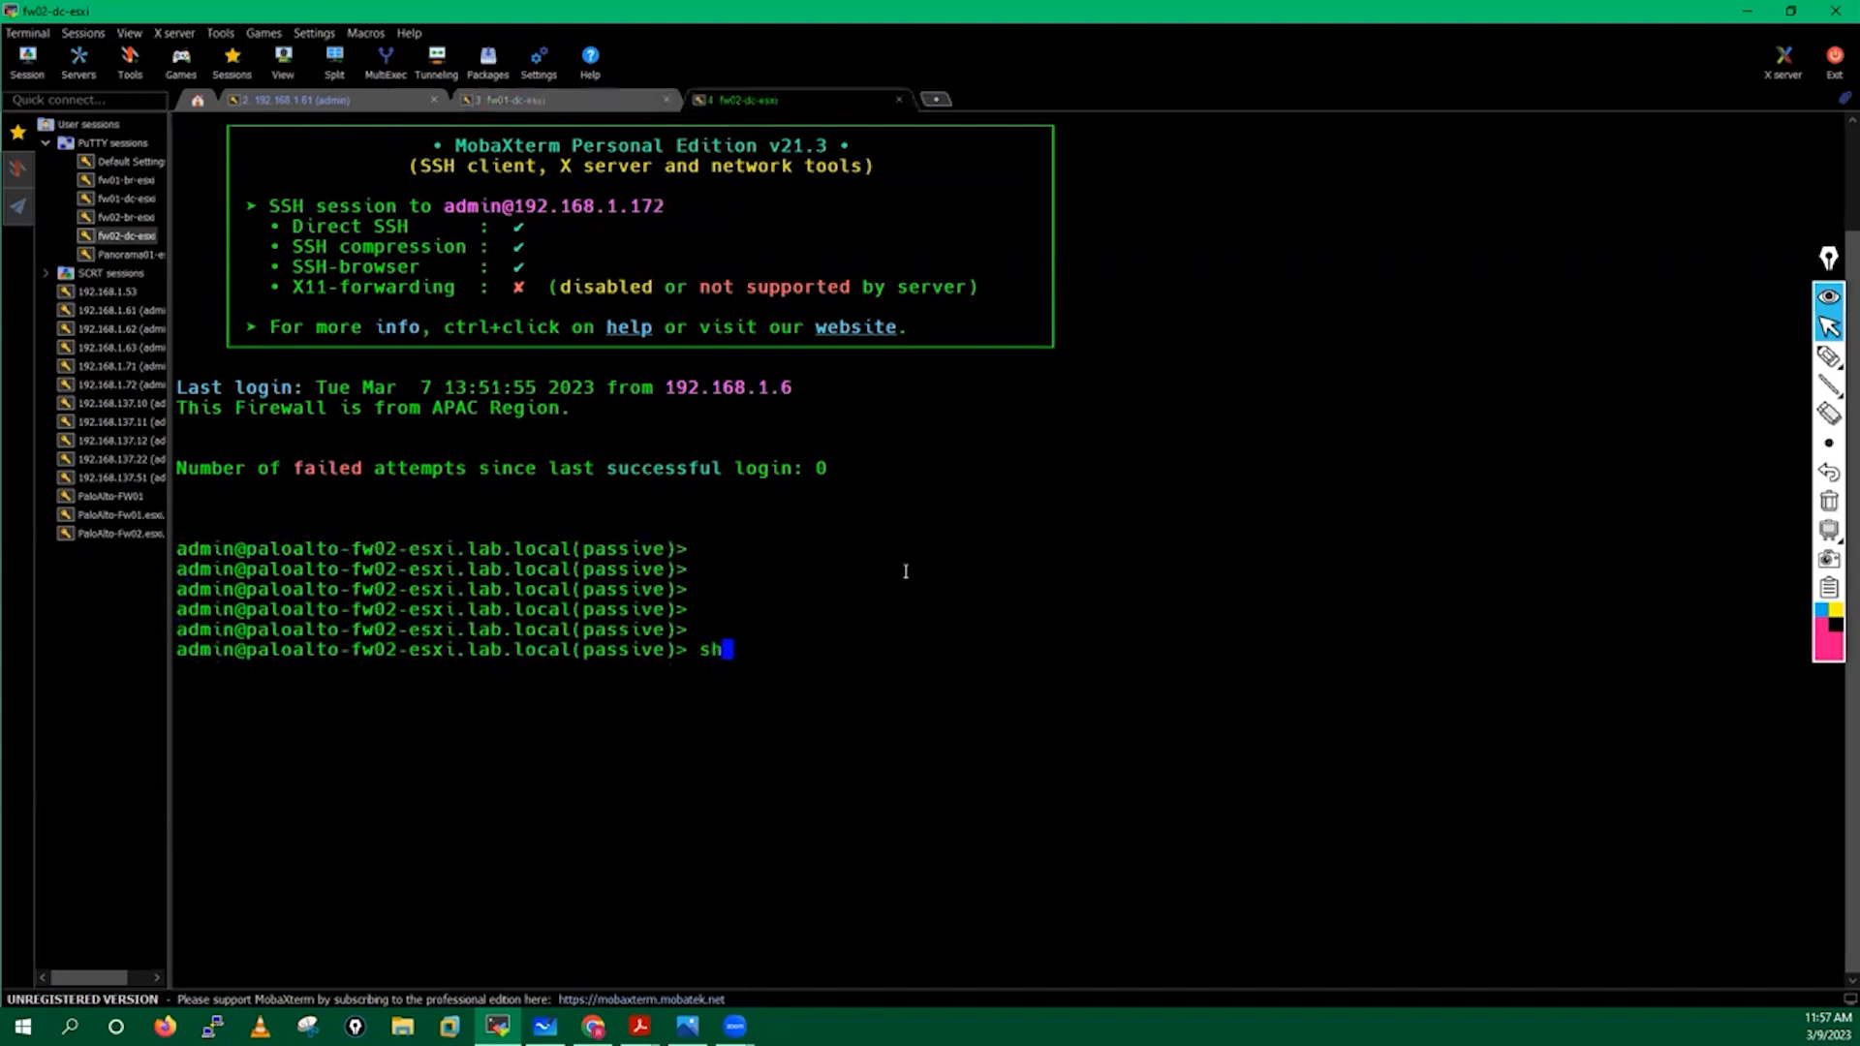
{"action": "type", "text": "panorama-"}
{"action": "key", "text": "question"}
{"action": "type", "text": "s"}
{"action": "key", "text": "Tab"}
{"action": "key", "text": "Return"}
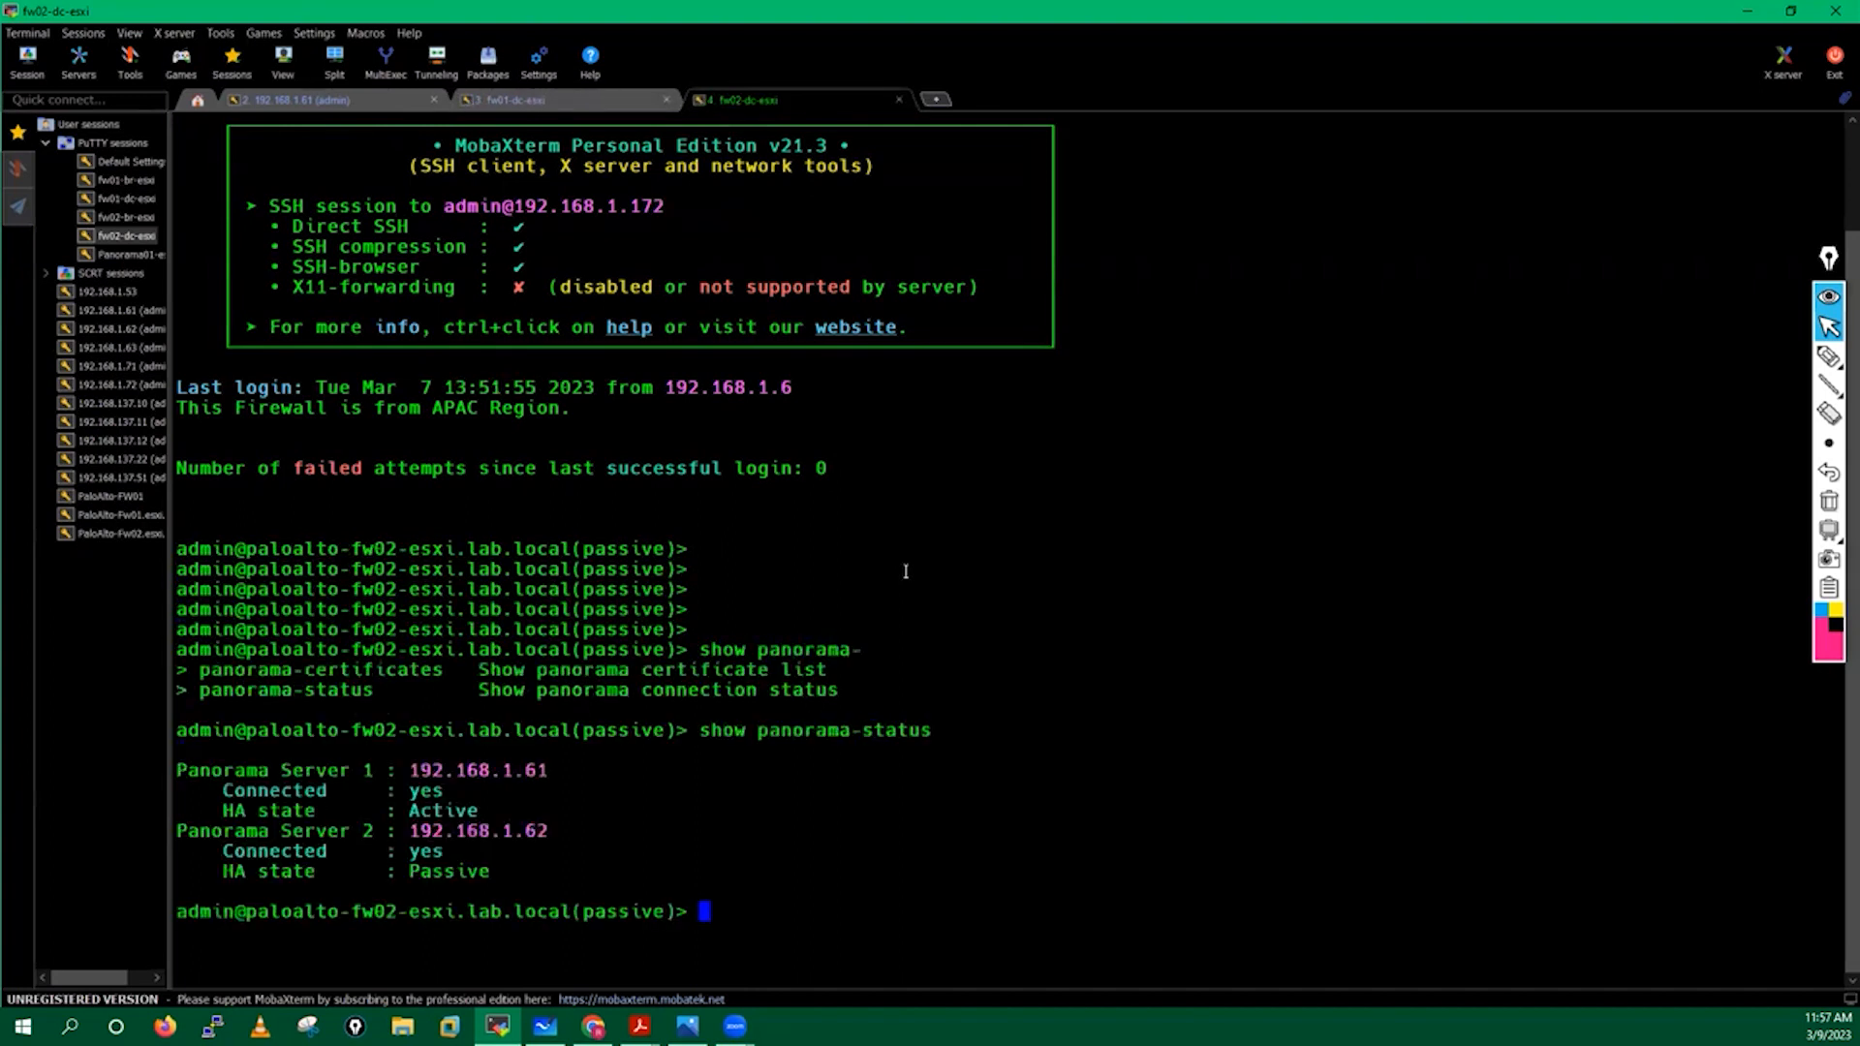
Highlight fw02's Panorama Server 1 status lines: Connected yes and HA state Active.
{"action": "left_click_drag", "start_coordinate": [180, 769], "coordinate": [562, 865]}
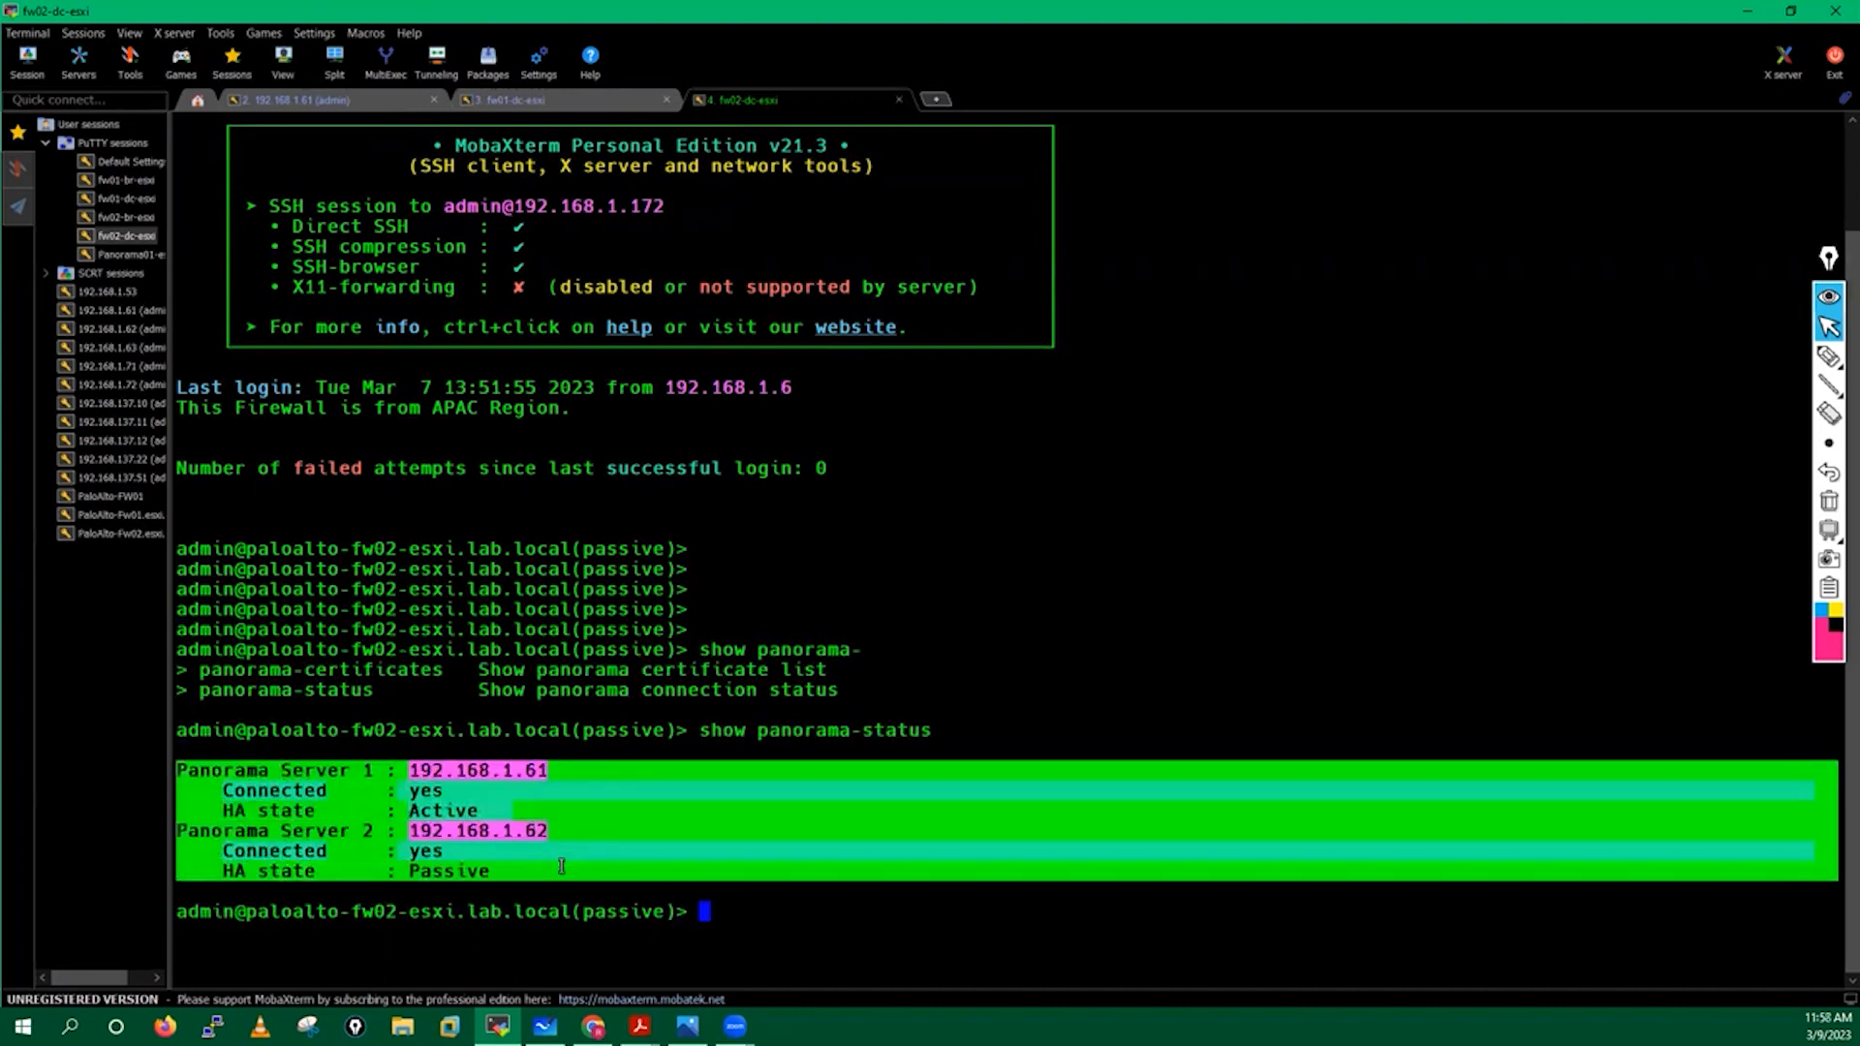
{"action": "left_click", "coordinate": [296, 853]}
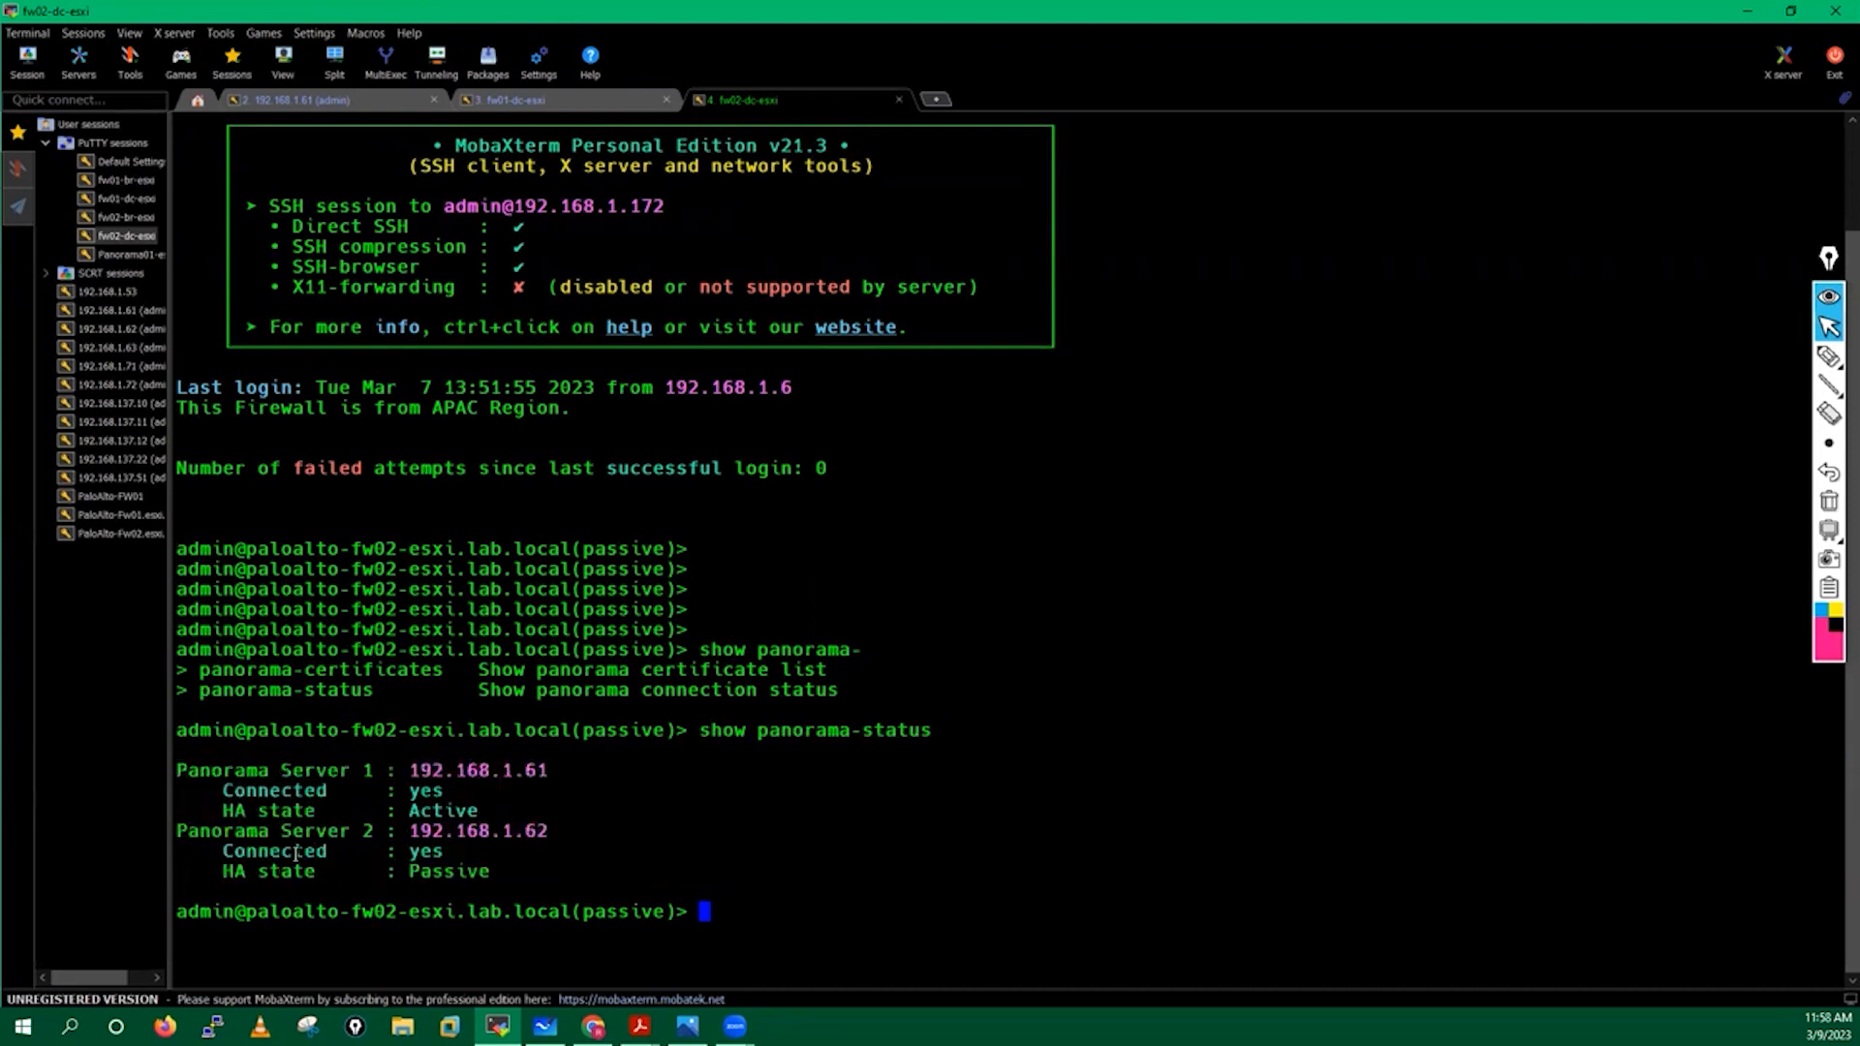
{"action": "left_click_drag", "start_coordinate": [215, 790], "coordinate": [481, 794]}
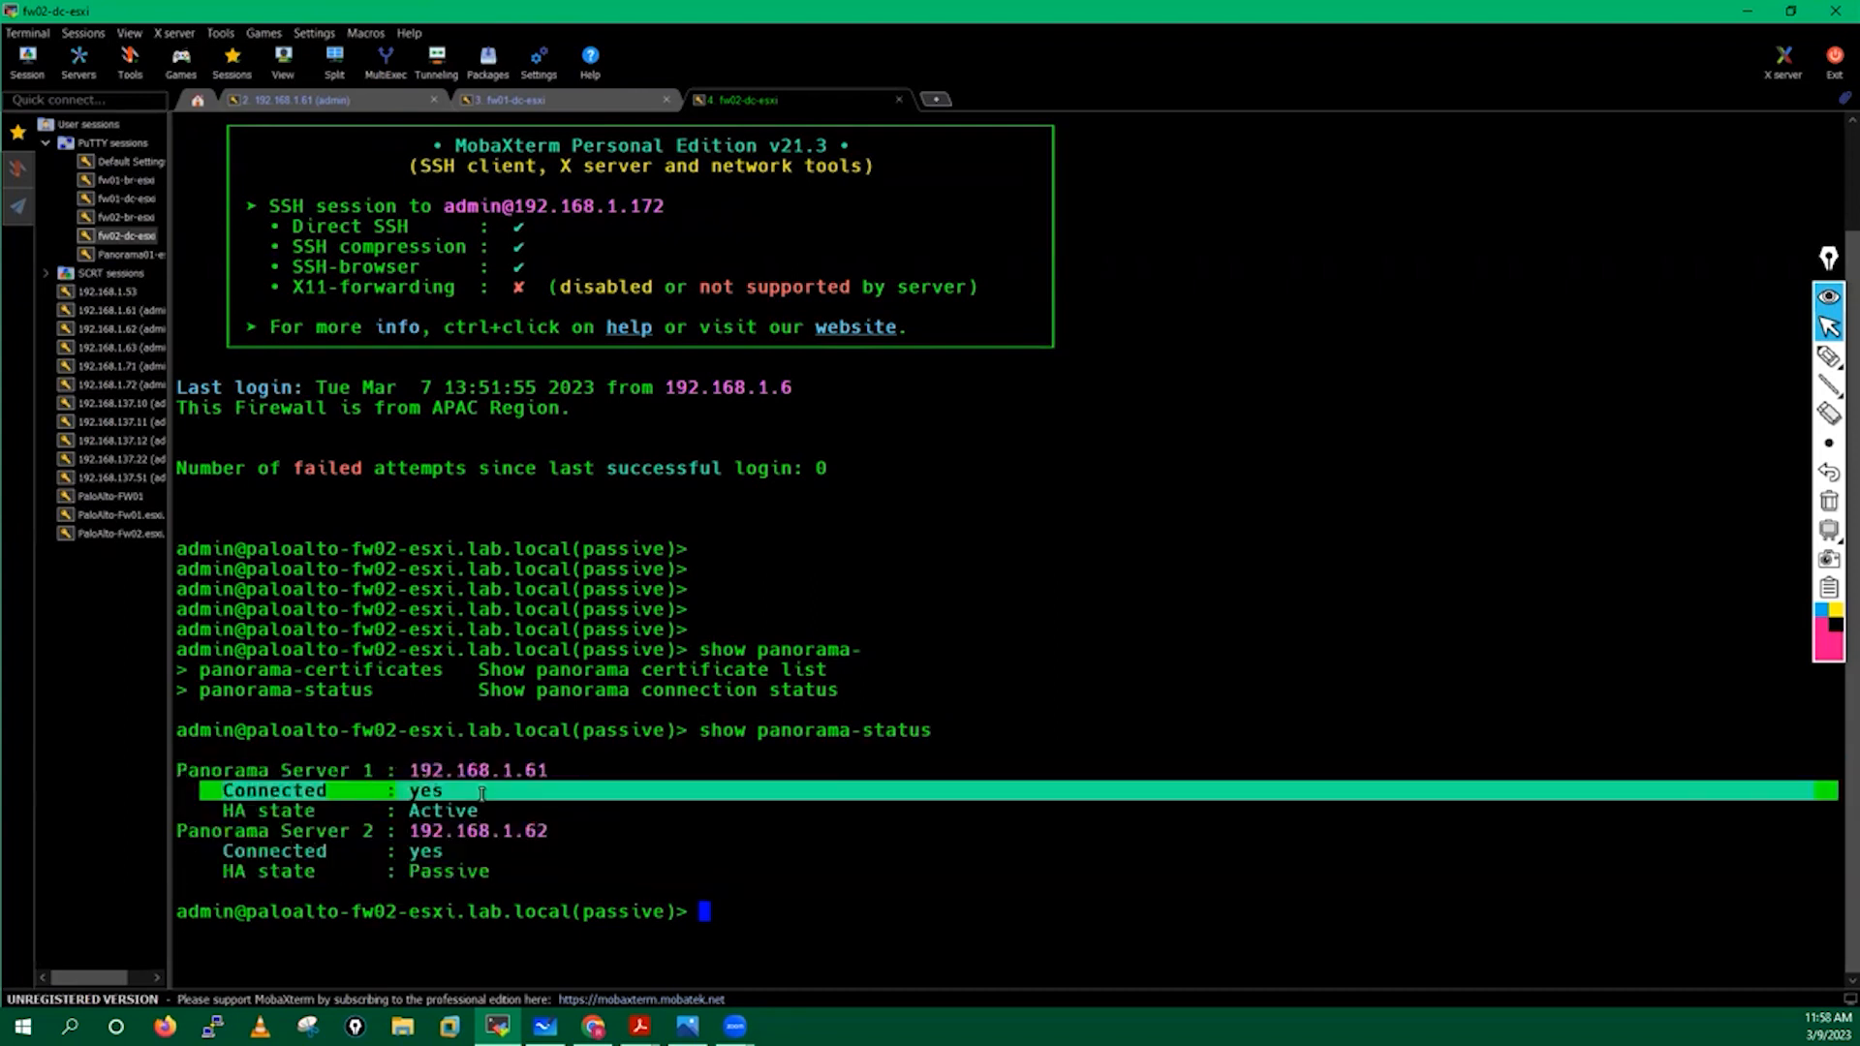
{"action": "left_click_drag", "start_coordinate": [204, 812], "coordinate": [595, 815]}
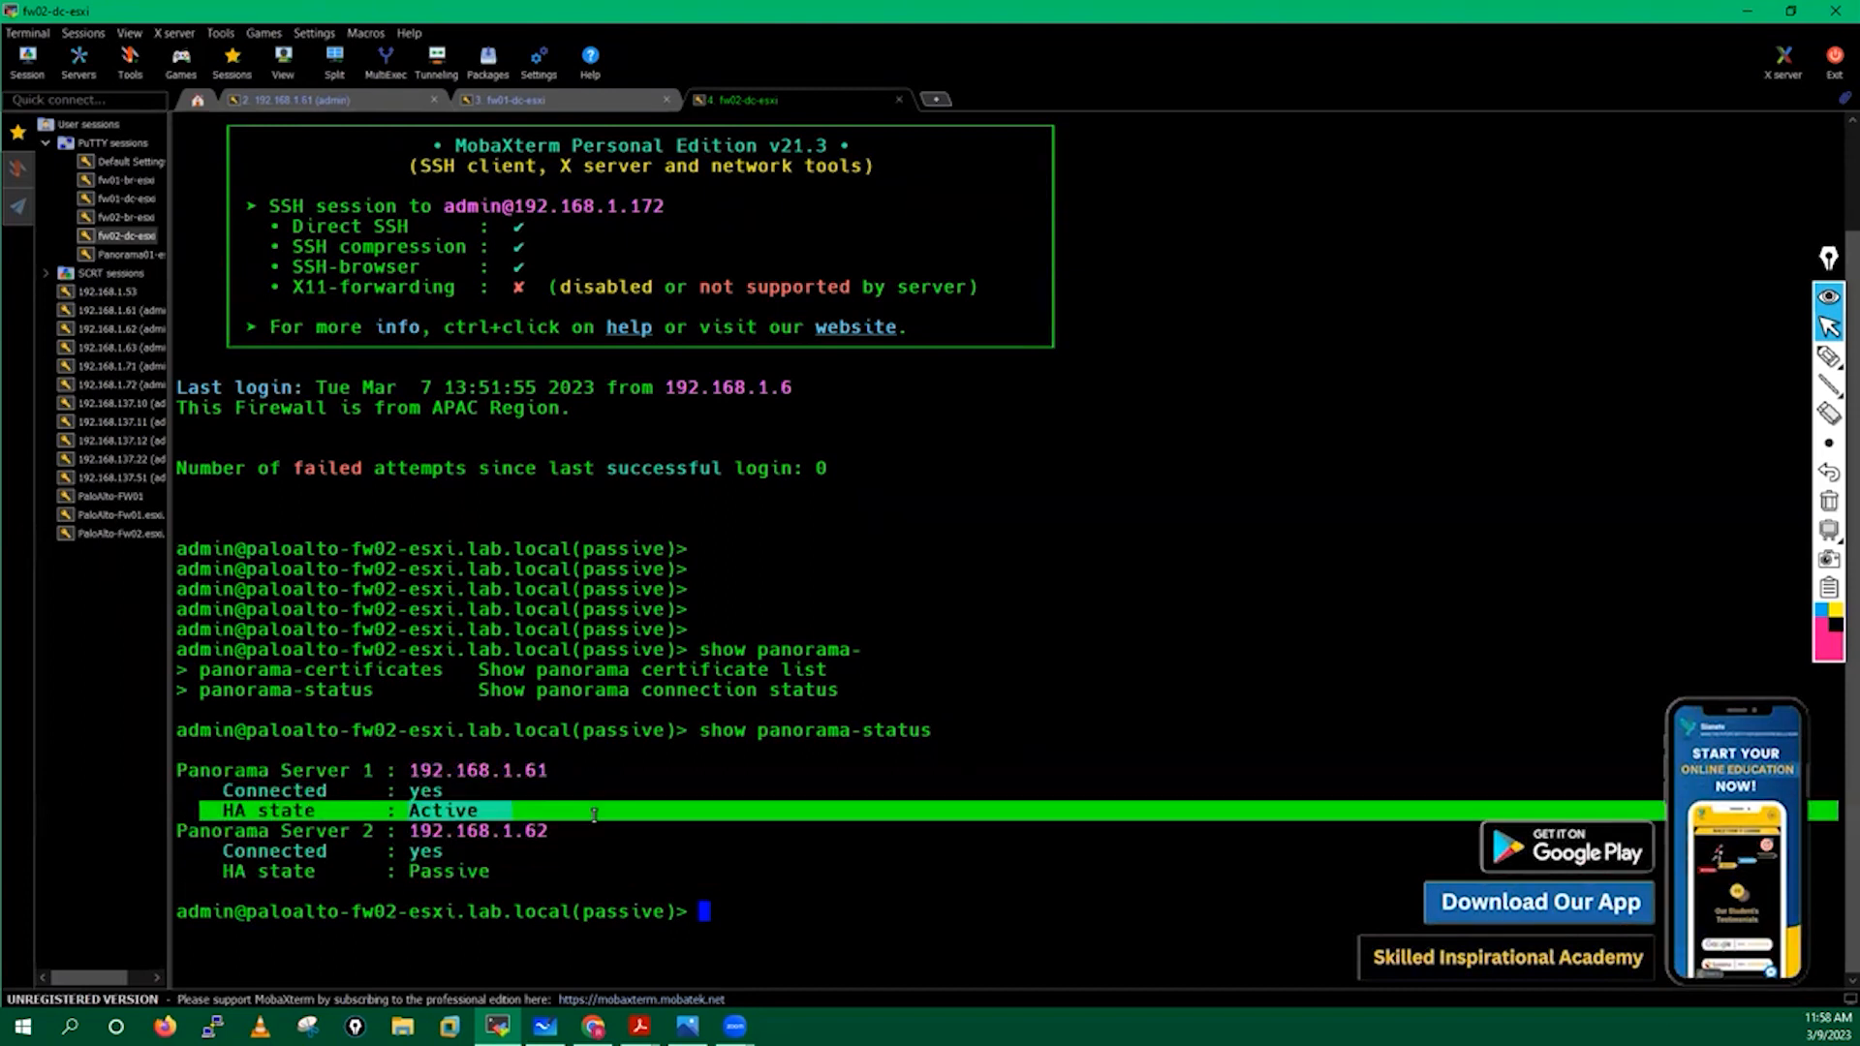
{"action": "left_click", "coordinate": [438, 796]}
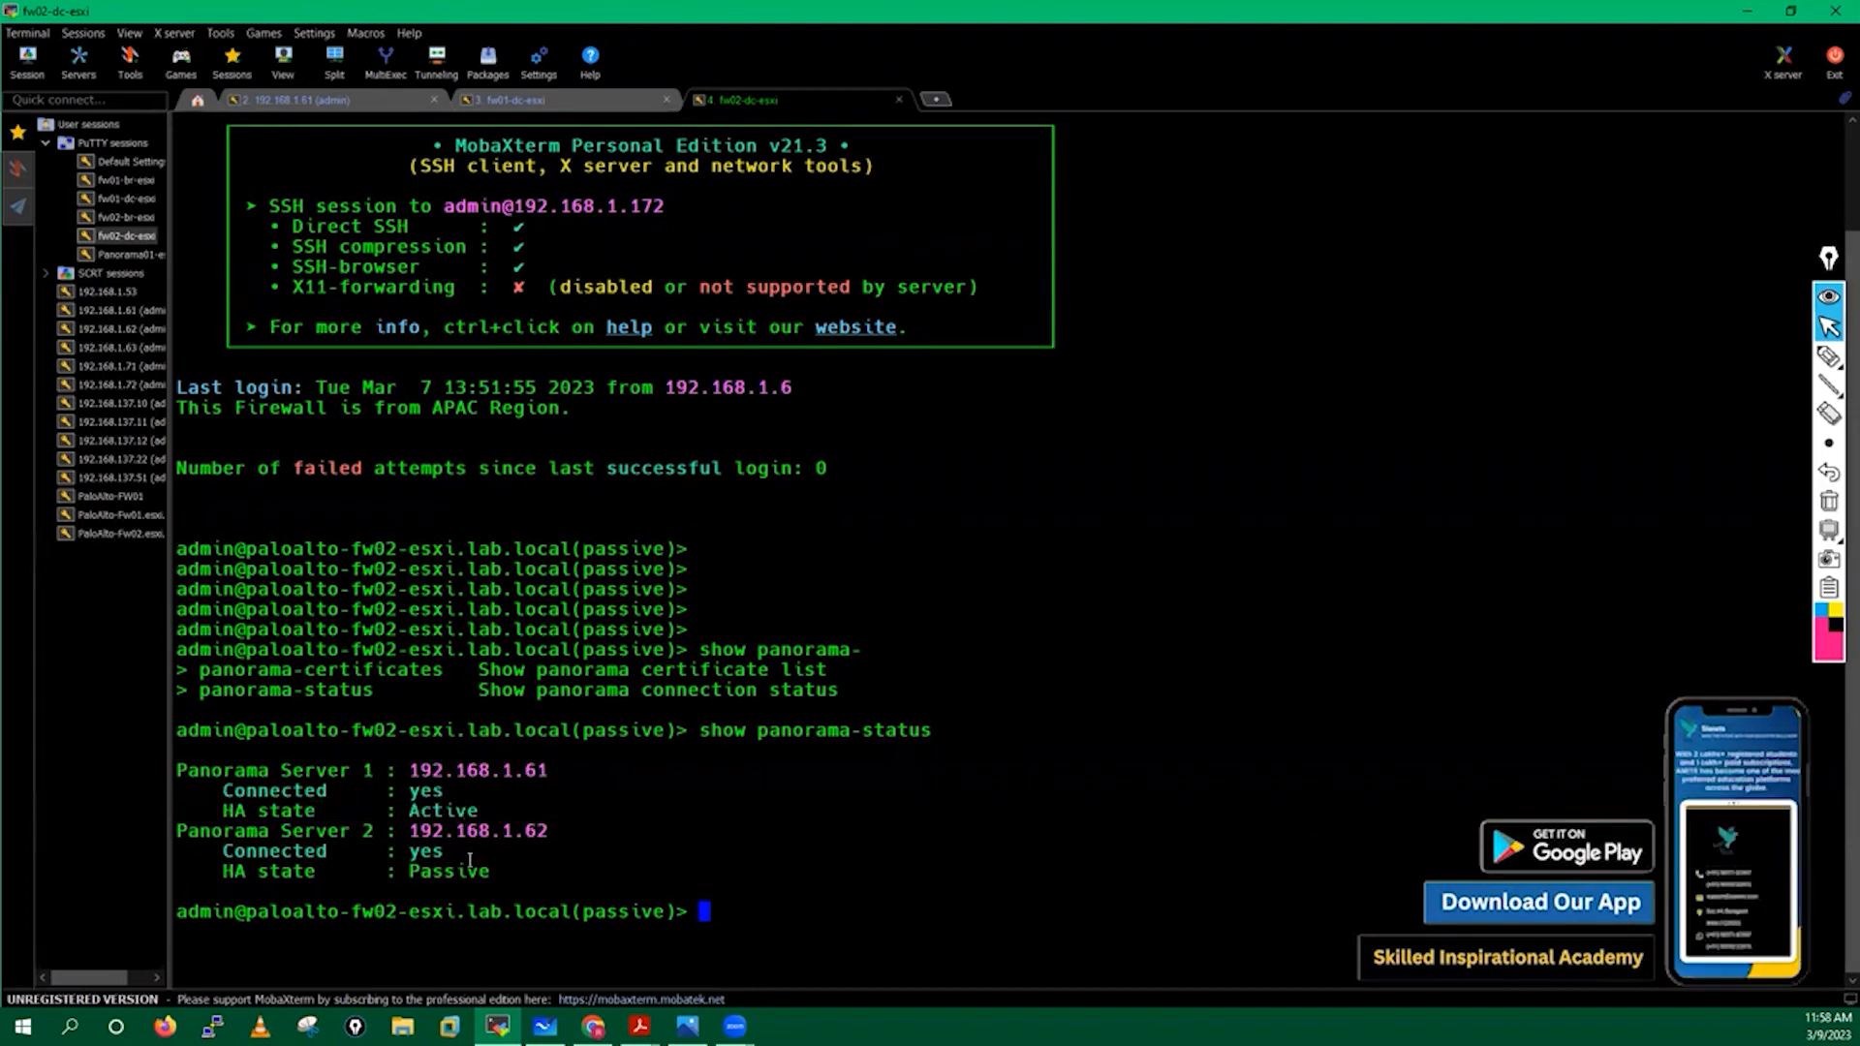
{"action": "left_click_drag", "start_coordinate": [414, 787], "coordinate": [514, 782]}
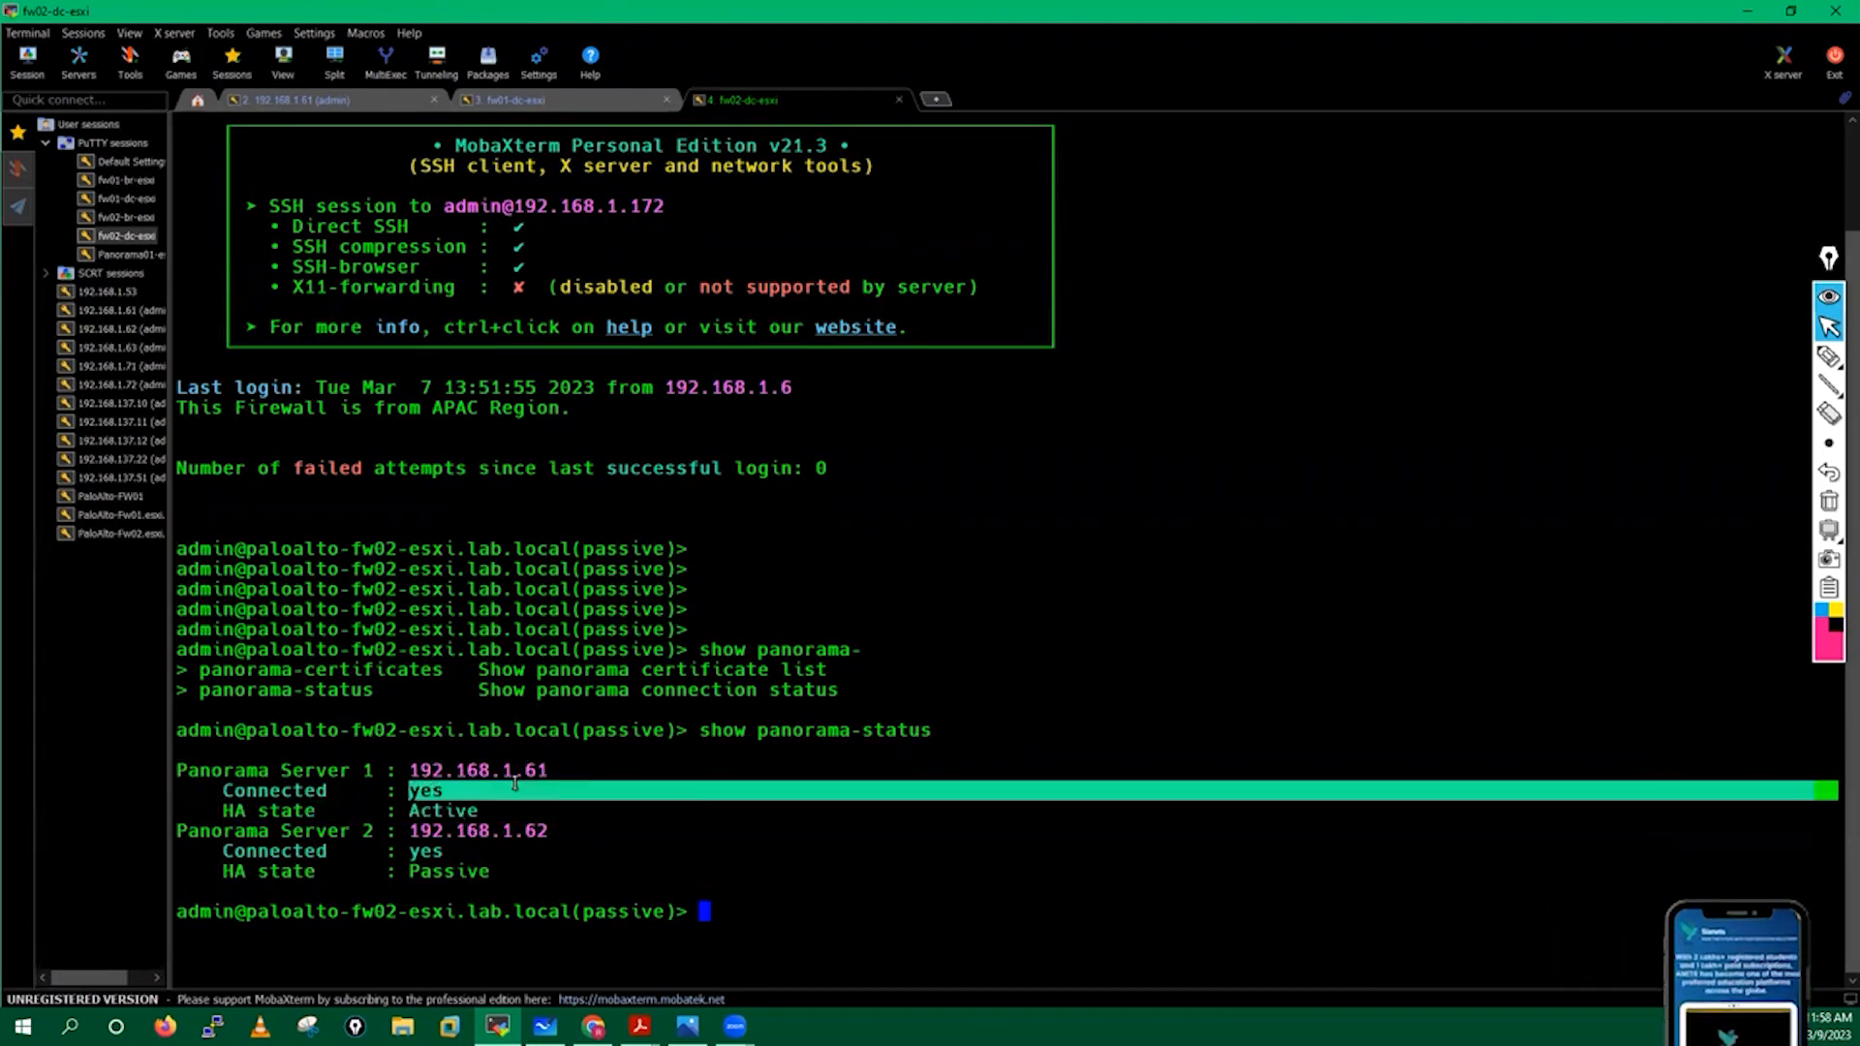
{"action": "left_click", "coordinate": [716, 821]}
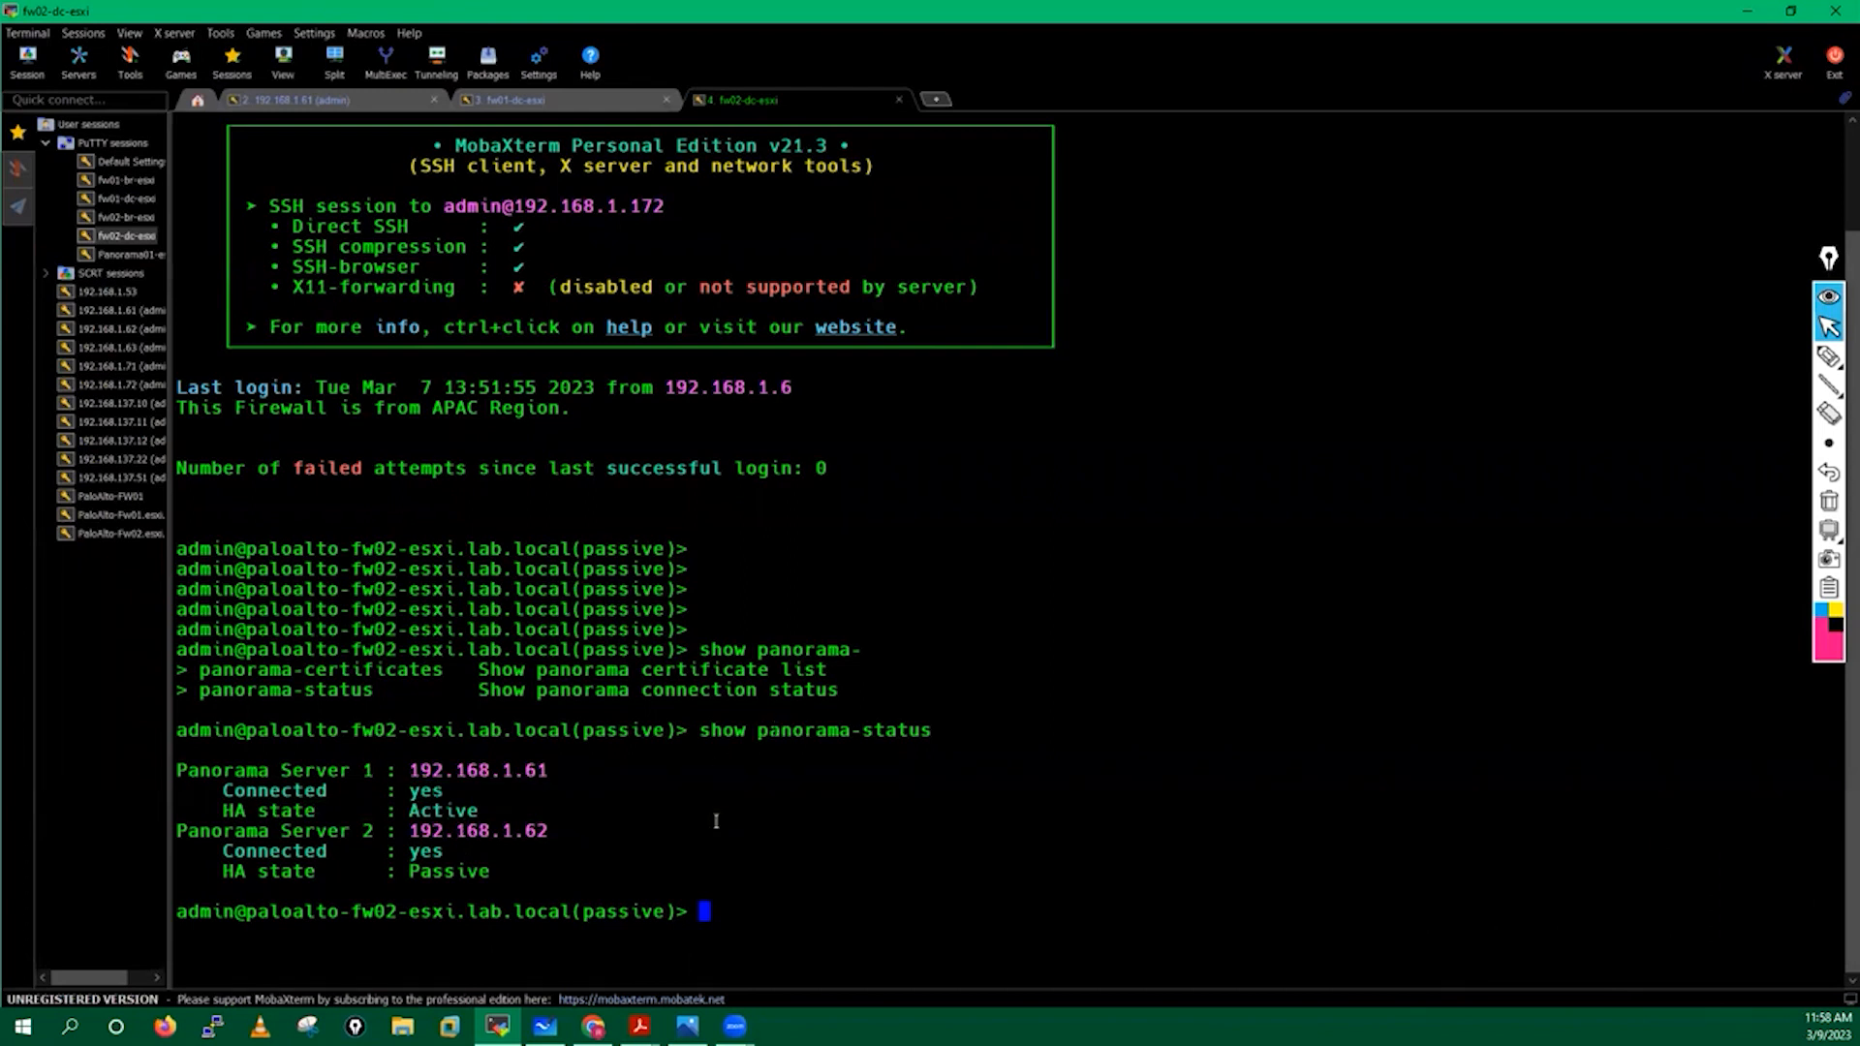
Run show panorama-status on fw01-dc-esxi and highlight its Panorama server status lines.
{"action": "left_click", "coordinate": [517, 92]}
{"action": "key", "text": "Return"}
{"action": "key", "text": "Return"}
{"action": "key", "text": "Return"}
{"action": "key", "text": "Return"}
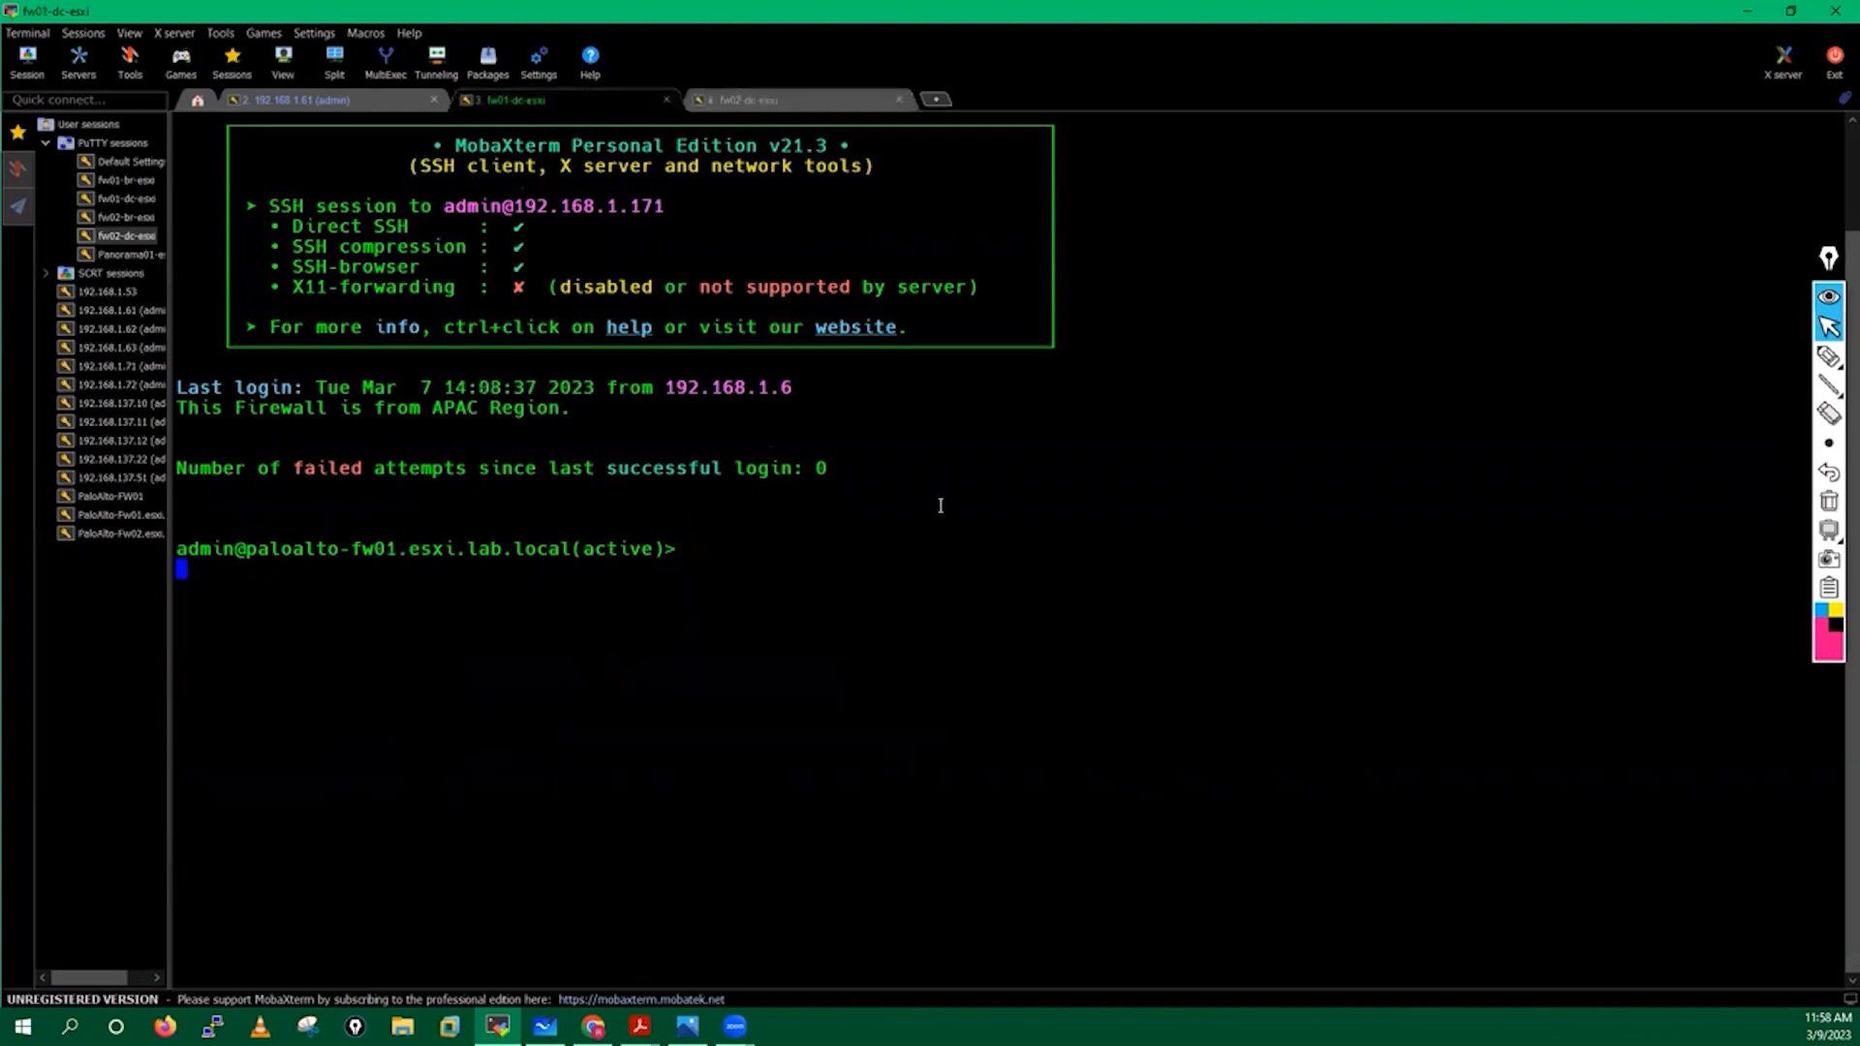
{"action": "type", "text": "show panorama-"}
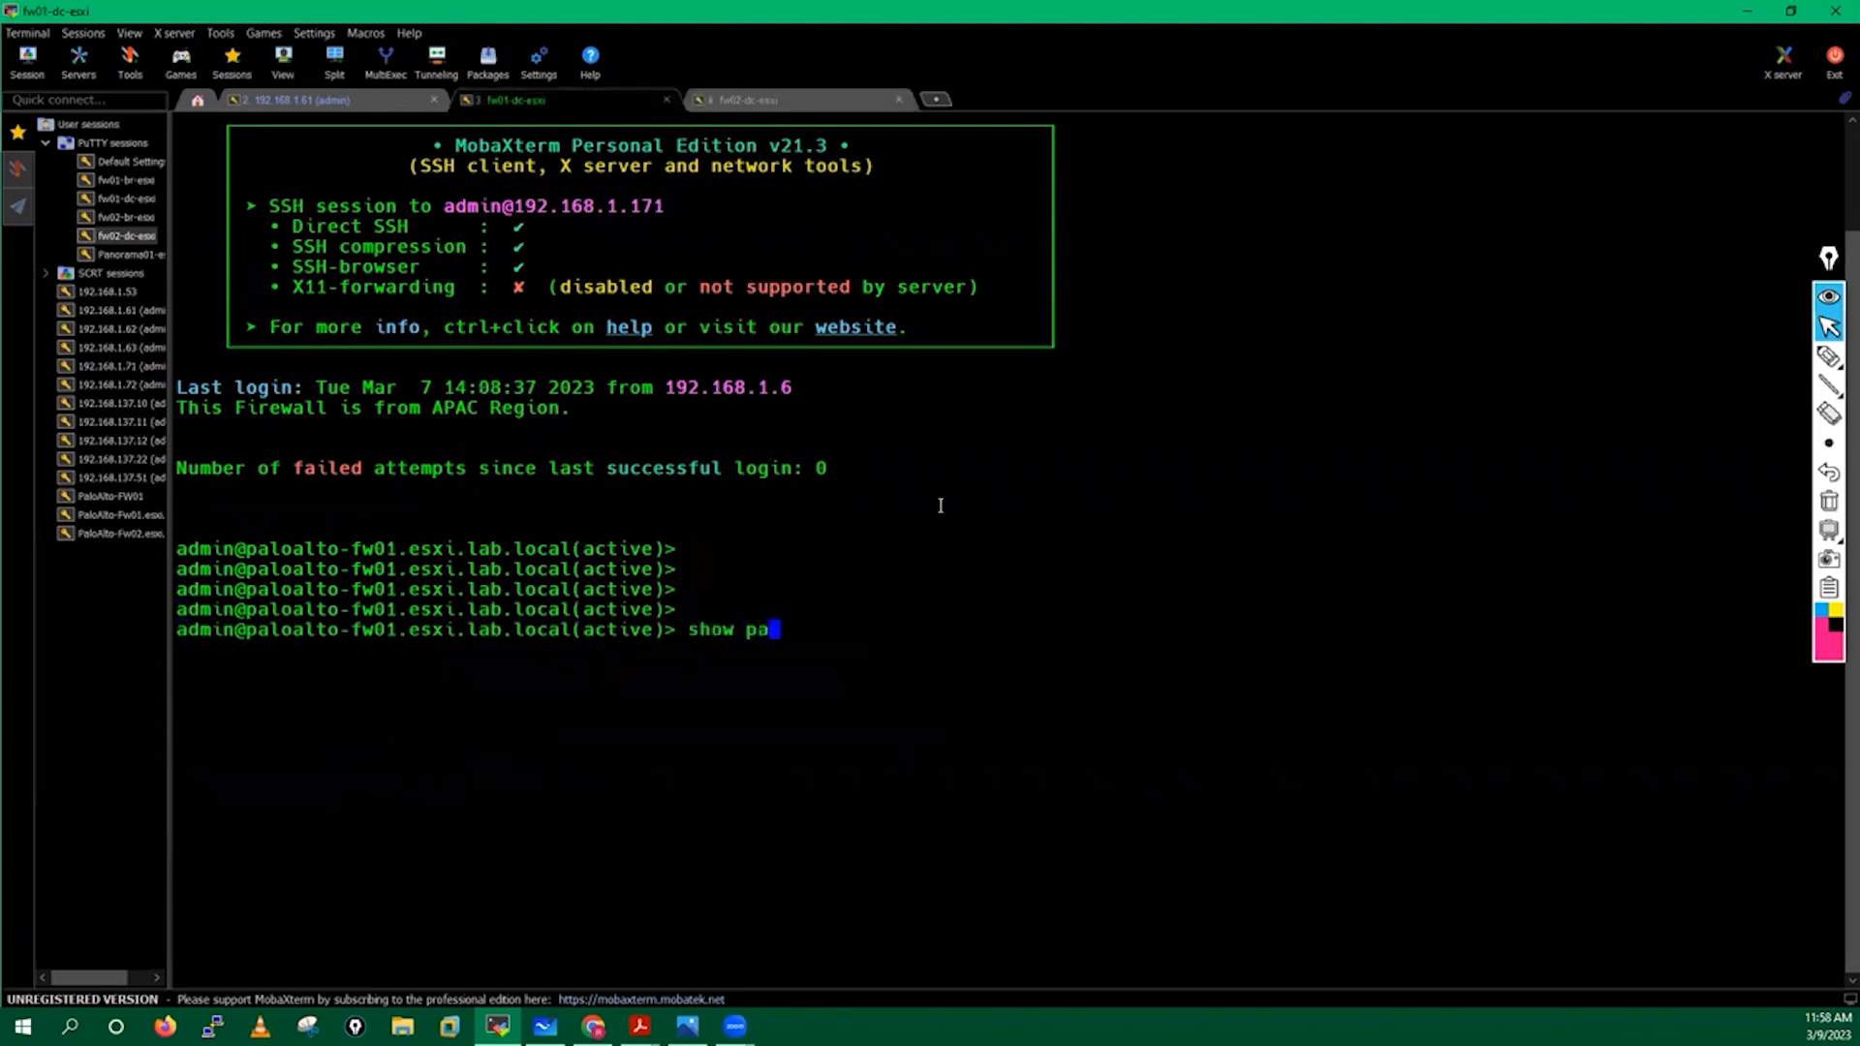
{"action": "key", "text": "Return"}
{"action": "key", "text": "Up"}
{"action": "type", "text": "s"}
{"action": "key", "text": "Tab"}
{"action": "key", "text": "Return"}
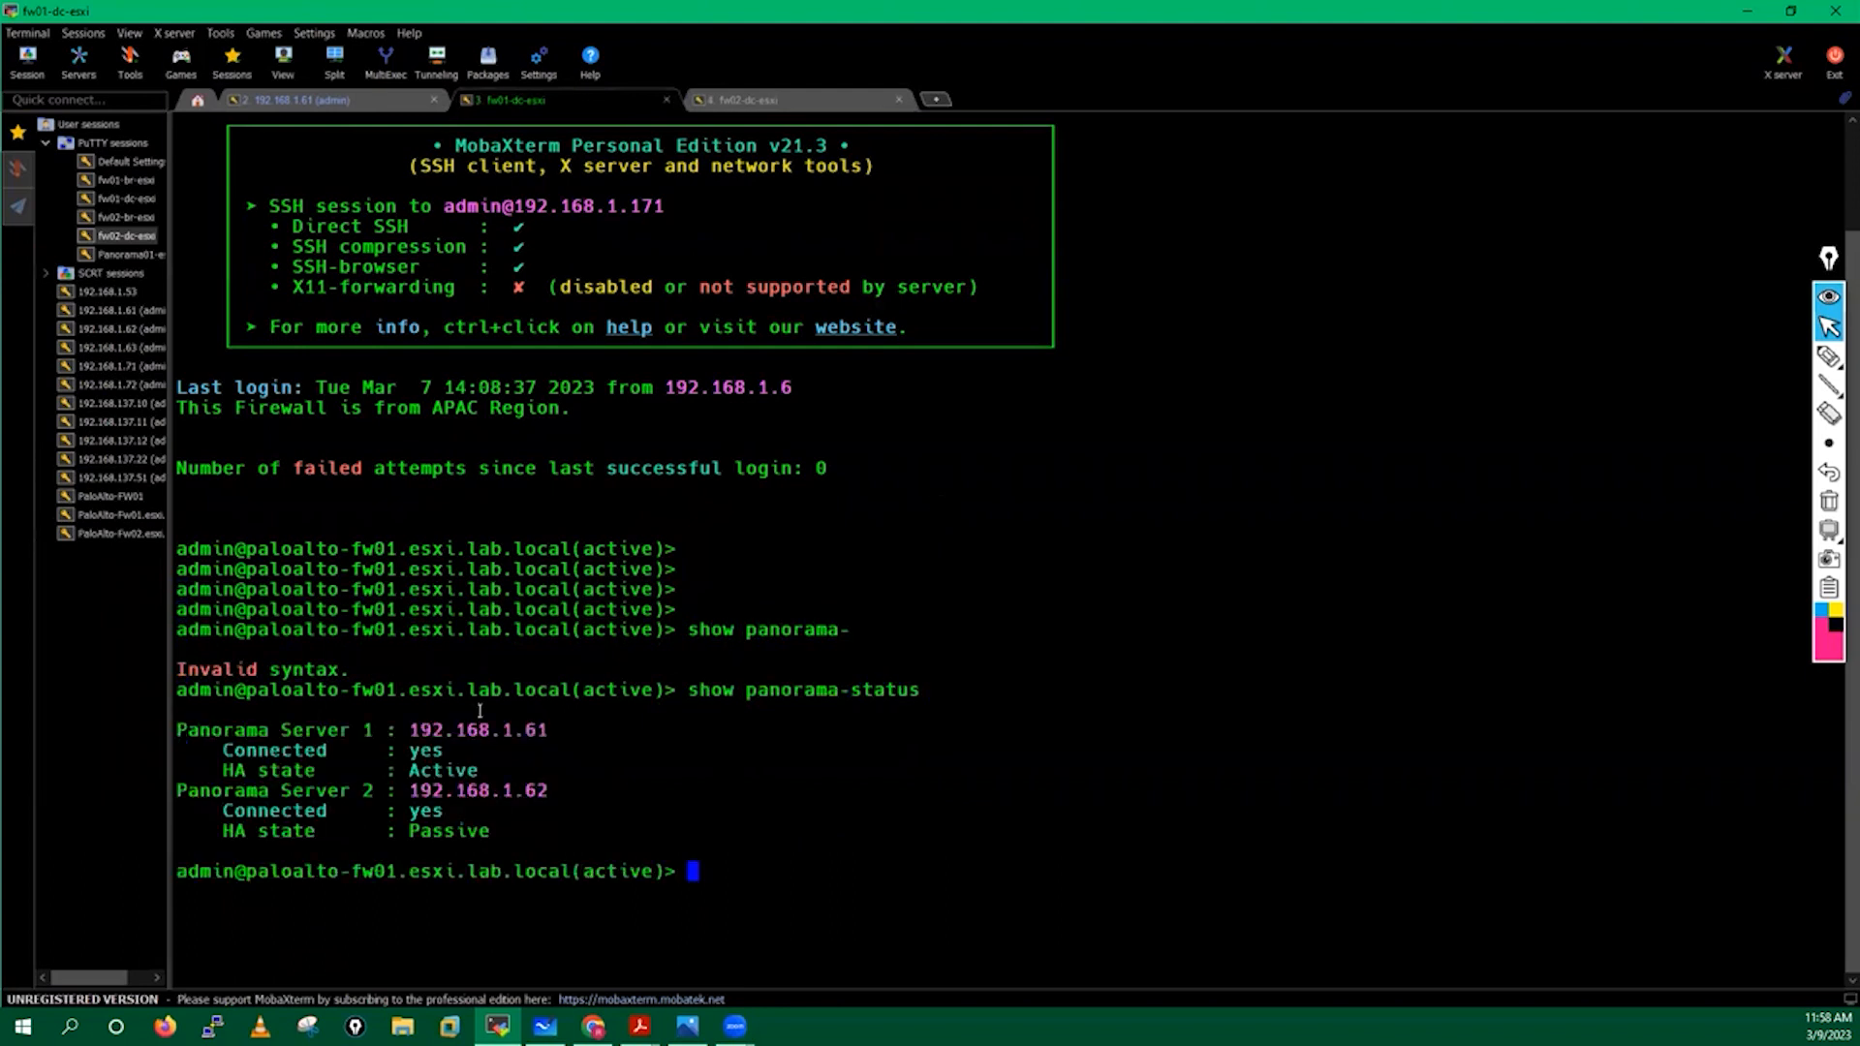
{"action": "left_click_drag", "start_coordinate": [182, 732], "coordinate": [494, 835]}
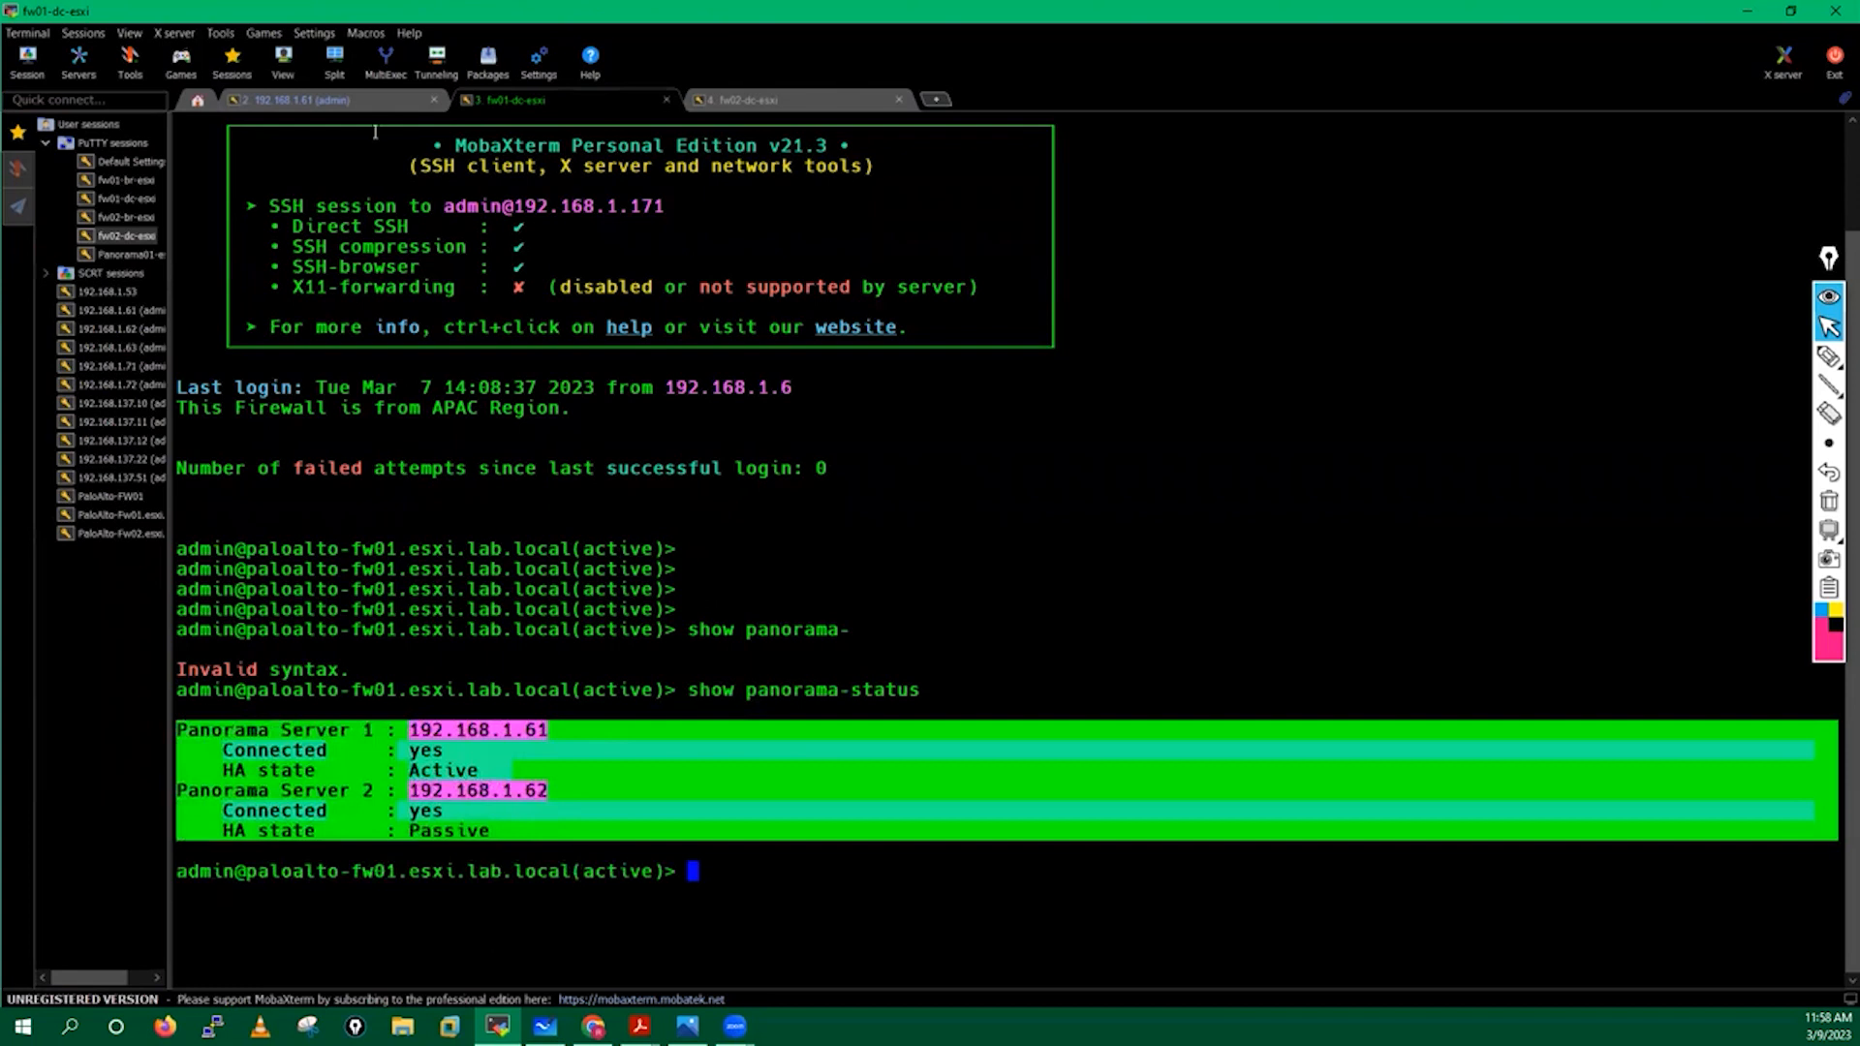
{"action": "left_click", "coordinate": [327, 93]}
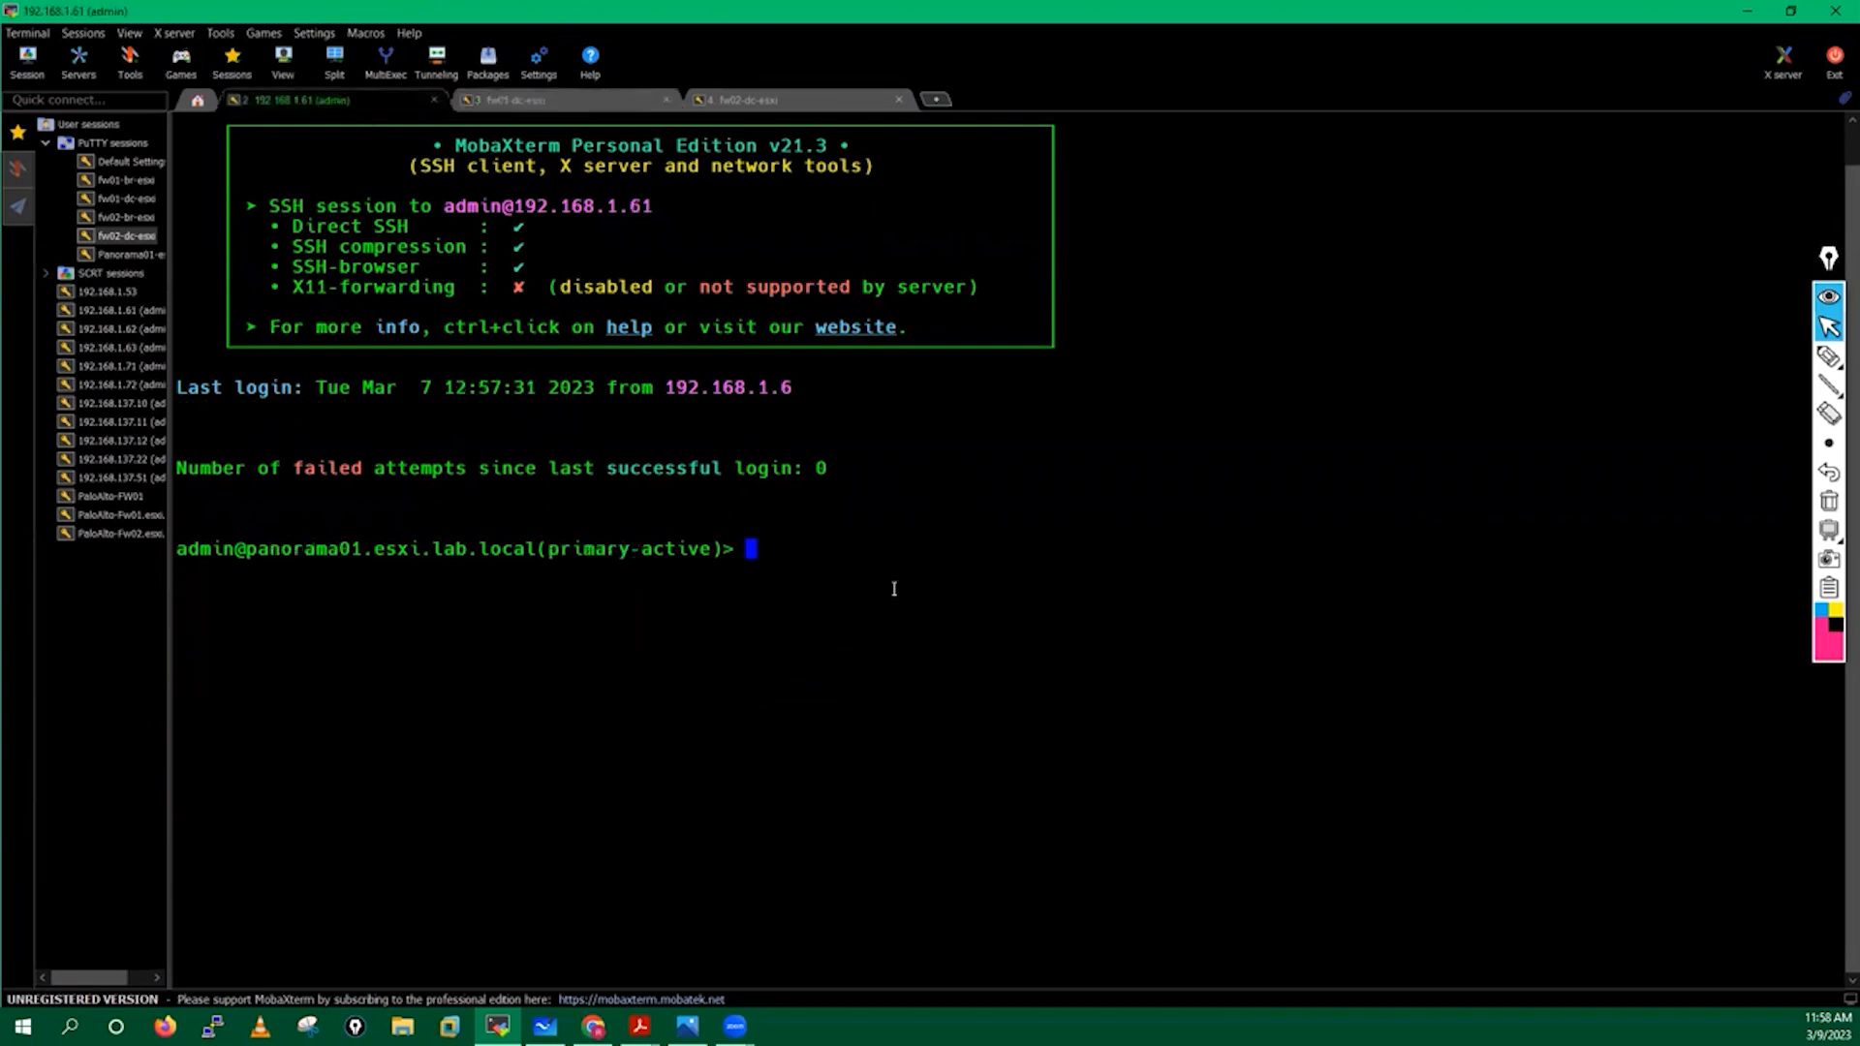
Run show devices connected on the Panorama 192.168.1.61 session.
{"action": "key", "text": "Return"}
{"action": "key", "text": "Return"}
{"action": "type", "text": "show pano"}
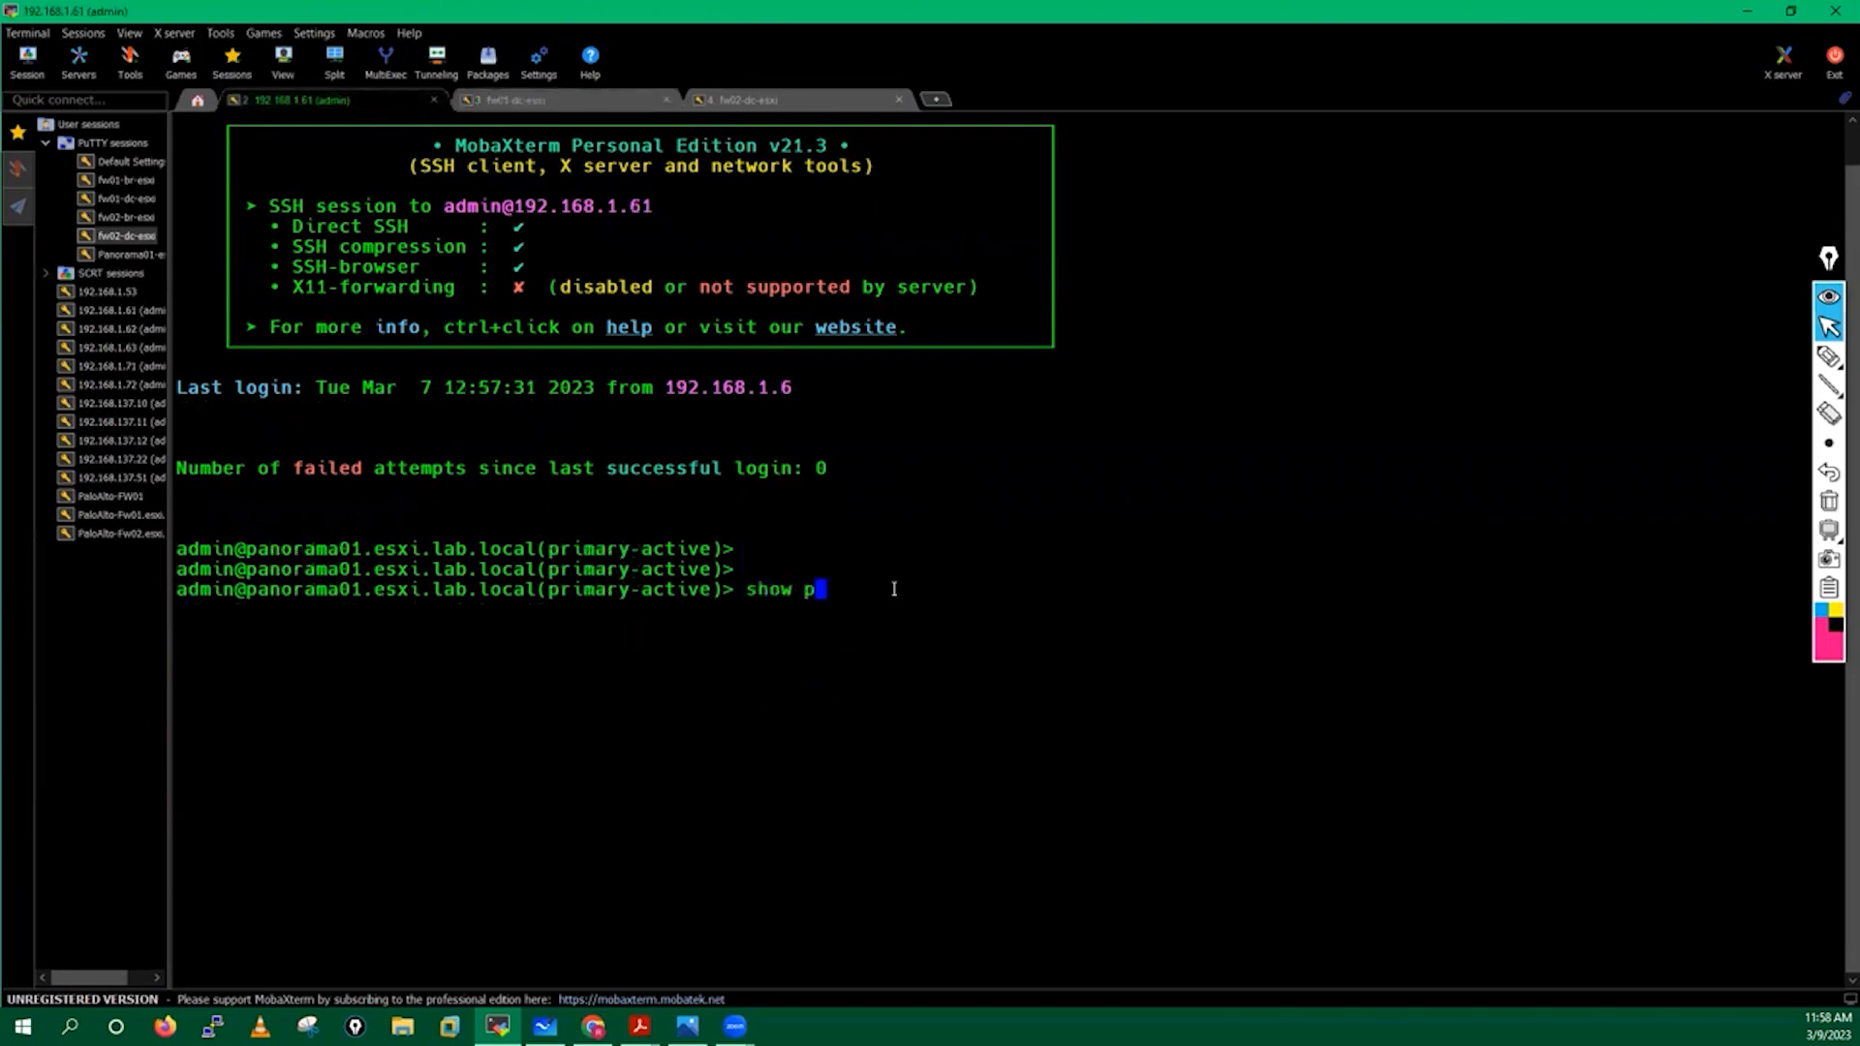
{"action": "key", "text": "Tab"}
{"action": "key", "text": "Tab"}
{"action": "key", "text": "BackSpace"}
{"action": "key", "text": "BackSpace"}
{"action": "key", "text": "BackSpace"}
{"action": "key", "text": "BackSpace"}
{"action": "key", "text": "BackSpace"}
{"action": "key", "text": "BackSpace"}
{"action": "key", "text": "BackSpace"}
{"action": "key", "text": "BackSpace"}
{"action": "key", "text": "BackSpace"}
{"action": "key", "text": "BackSpace"}
{"action": "key", "text": "BackSpace"}
{"action": "key", "text": "BackSpace"}
{"action": "key", "text": "BackSpace"}
{"action": "key", "text": "BackSpace"}
{"action": "key", "text": "BackSpace"}
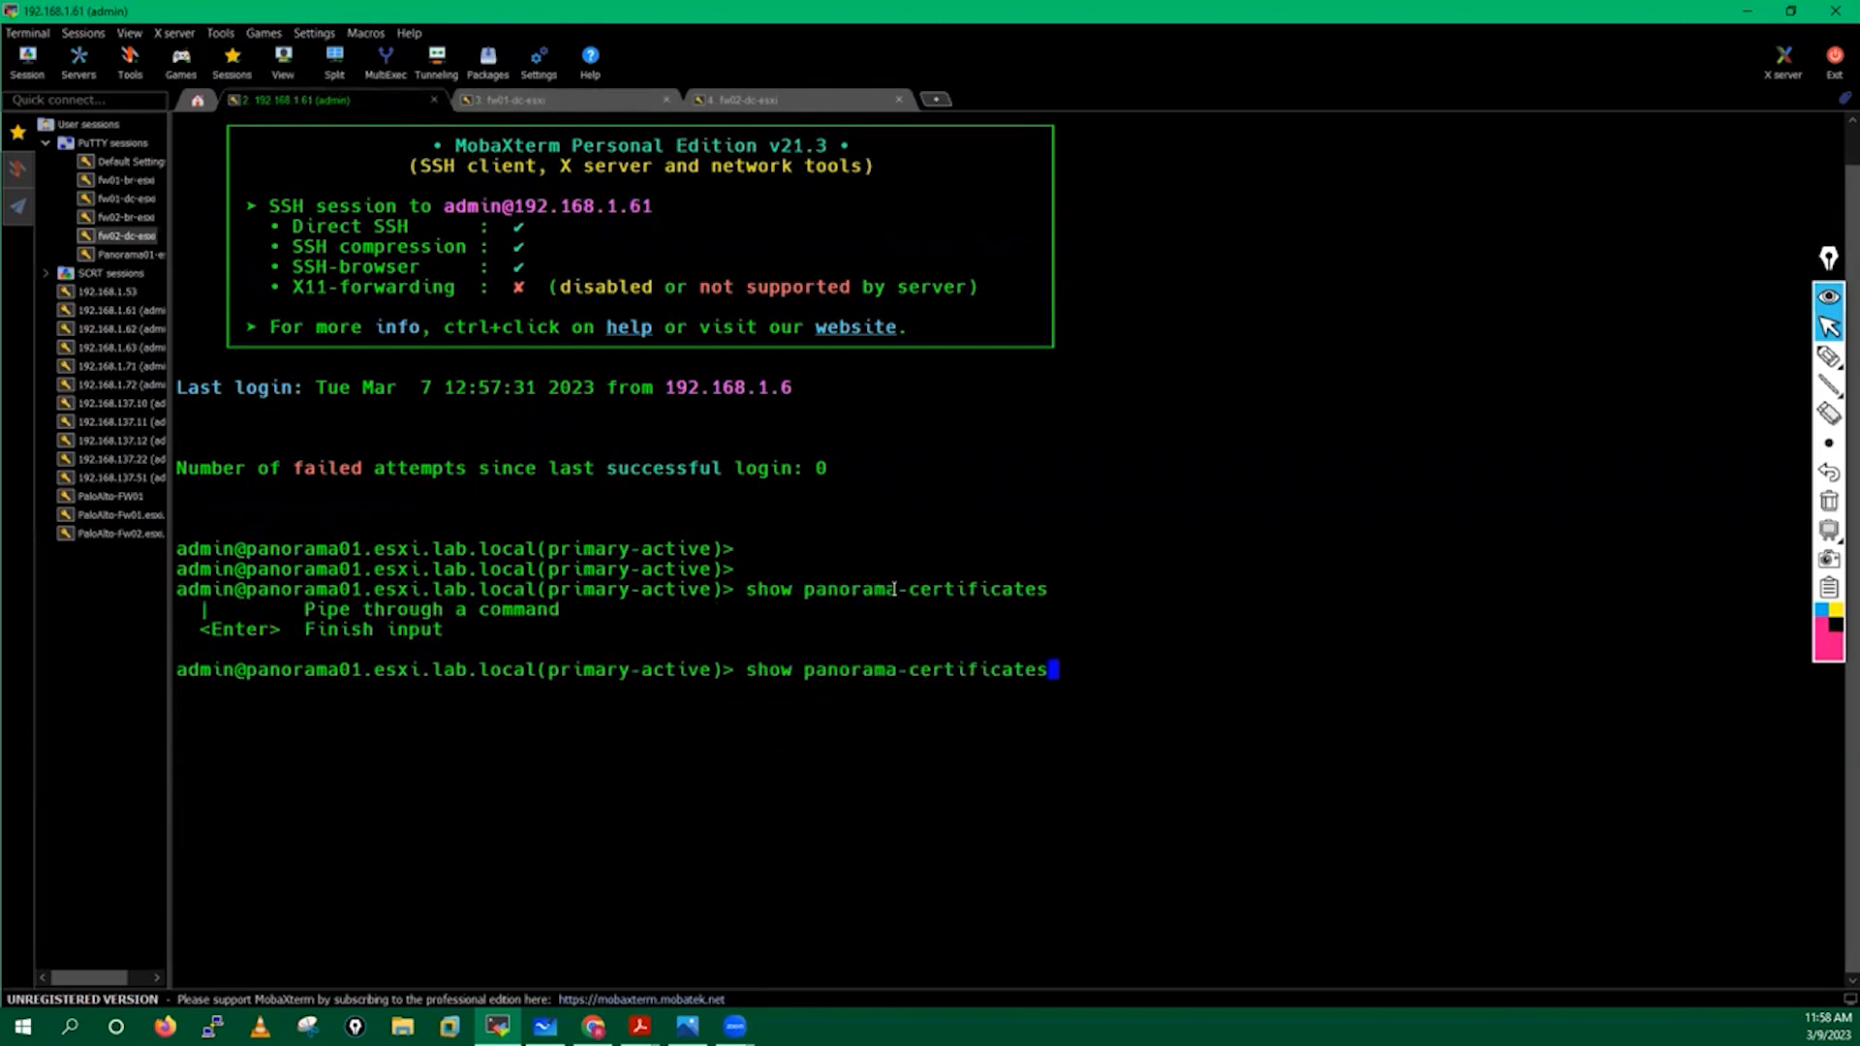
{"action": "key", "text": "BackSpace"}
{"action": "key", "text": "BackSpace"}
{"action": "key", "text": "BackSpace"}
{"action": "key", "text": "BackSpace"}
{"action": "key", "text": "BackSpace"}
{"action": "key", "text": "BackSpace"}
{"action": "key", "text": "BackSpace"}
{"action": "type", "text": "de"}
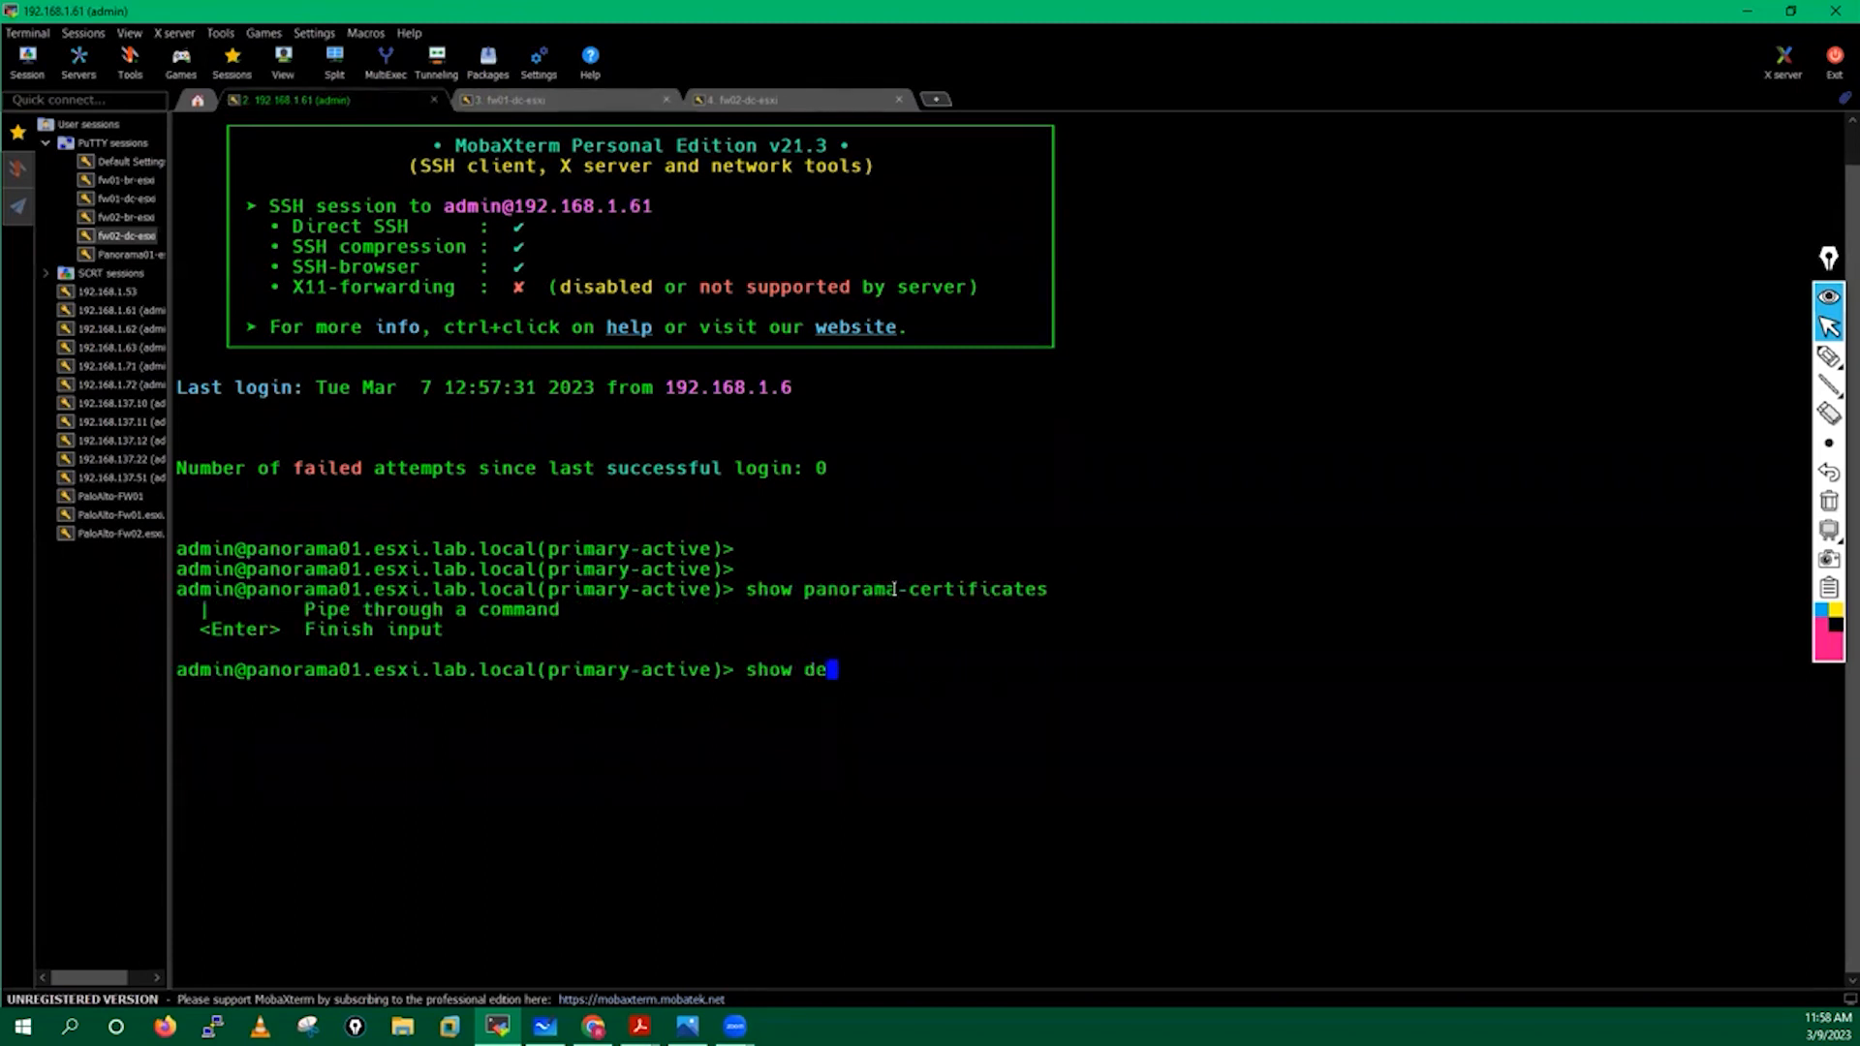
{"action": "key", "text": "Tab"}
{"action": "type", "text": "s"}
{"action": "key", "text": "Tab"}
{"action": "type", "text": "con"}
{"action": "key", "text": "Tab"}
{"action": "key", "text": "Tab"}
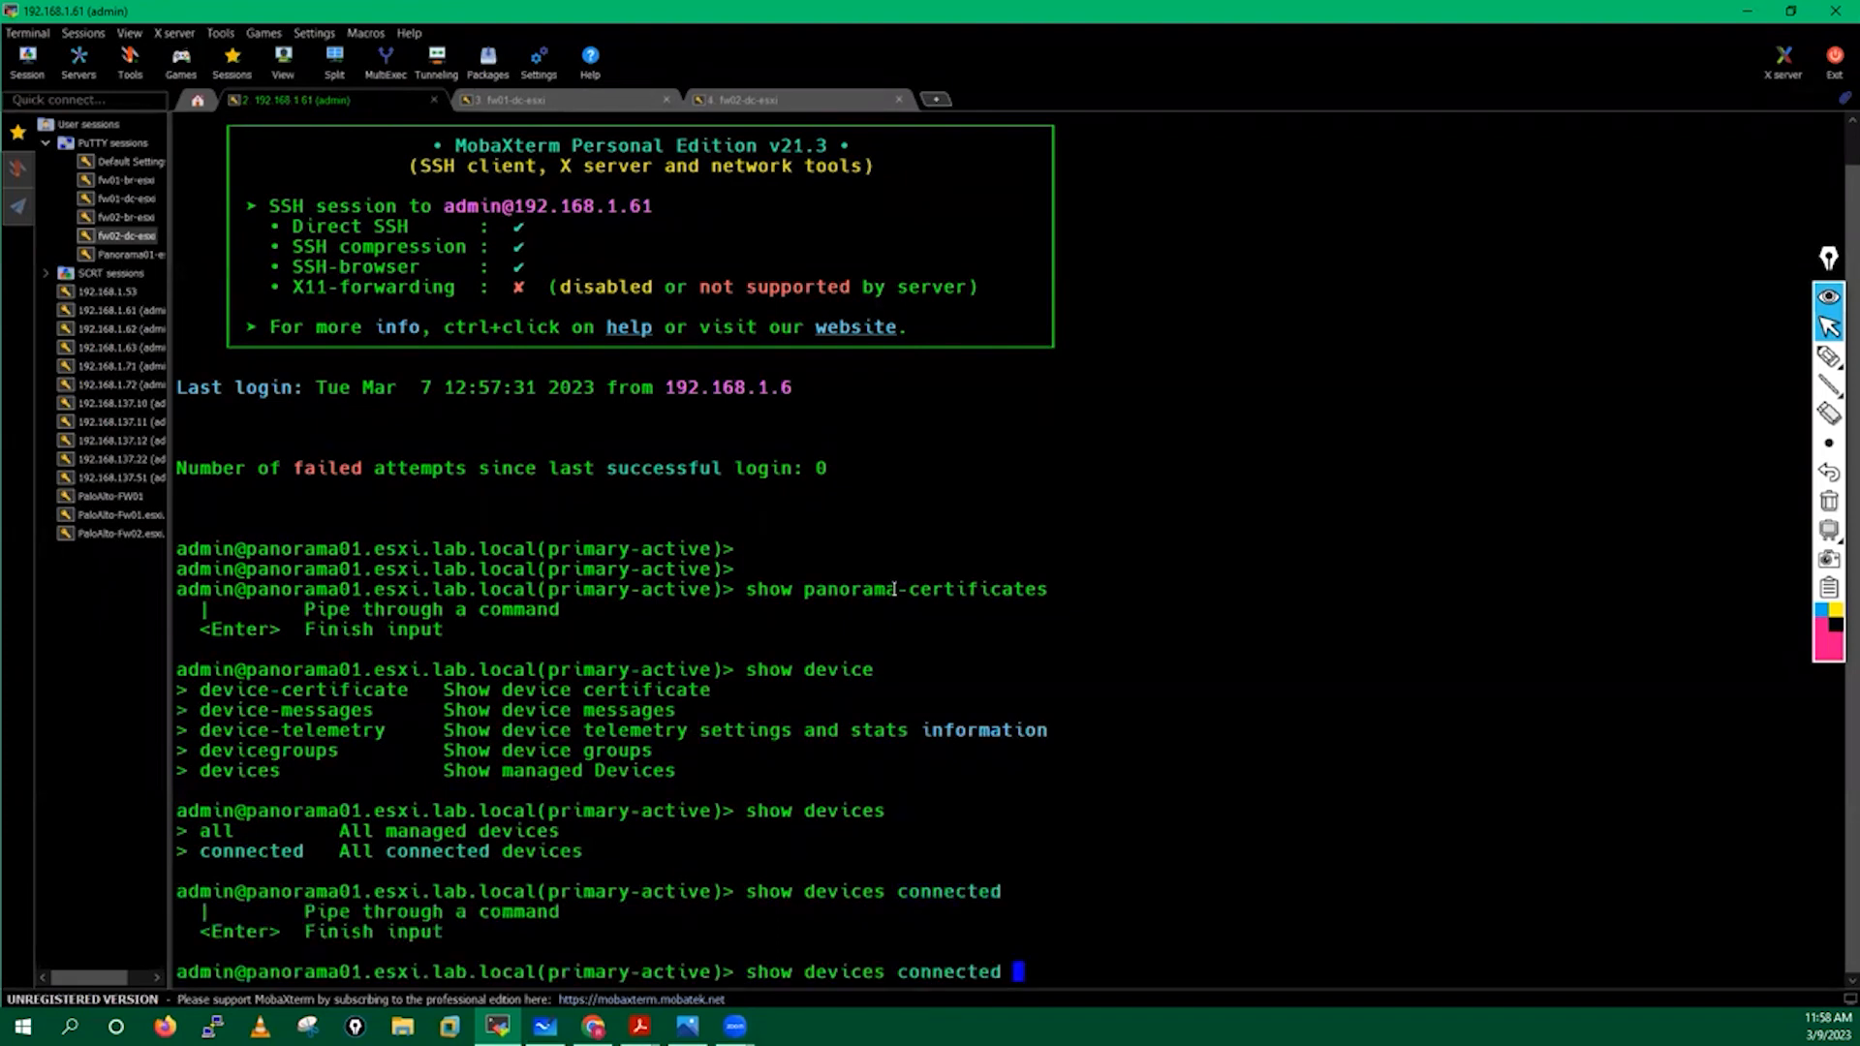
{"action": "key", "text": "Return"}
Highlight the connected hostnames paloalto-fw01 and fw02, then exit the pager.
{"action": "left_click_drag", "start_coordinate": [181, 142], "coordinate": [443, 399]}
{"action": "left_click", "coordinate": [481, 184]}
{"action": "left_click_drag", "start_coordinate": [464, 184], "coordinate": [791, 187]}
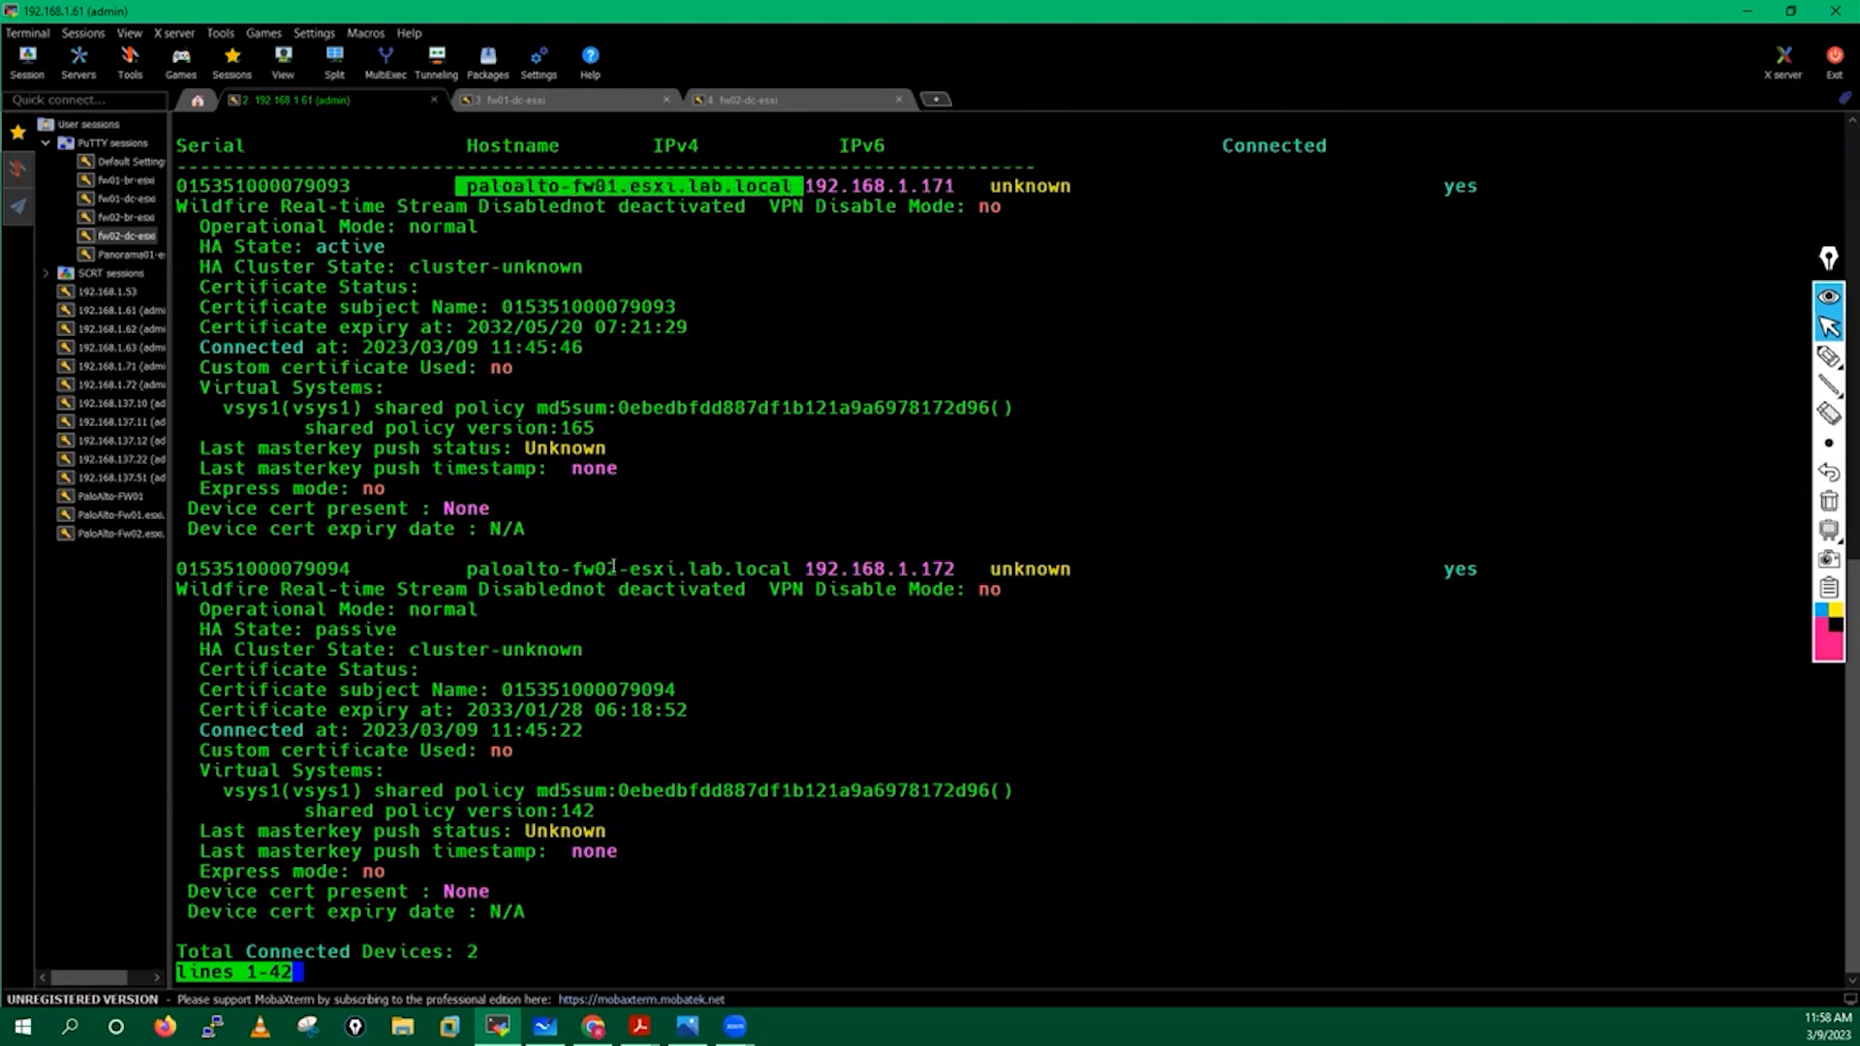
{"action": "left_click_drag", "start_coordinate": [469, 568], "coordinate": [780, 569]}
{"action": "left_click", "coordinate": [646, 659]}
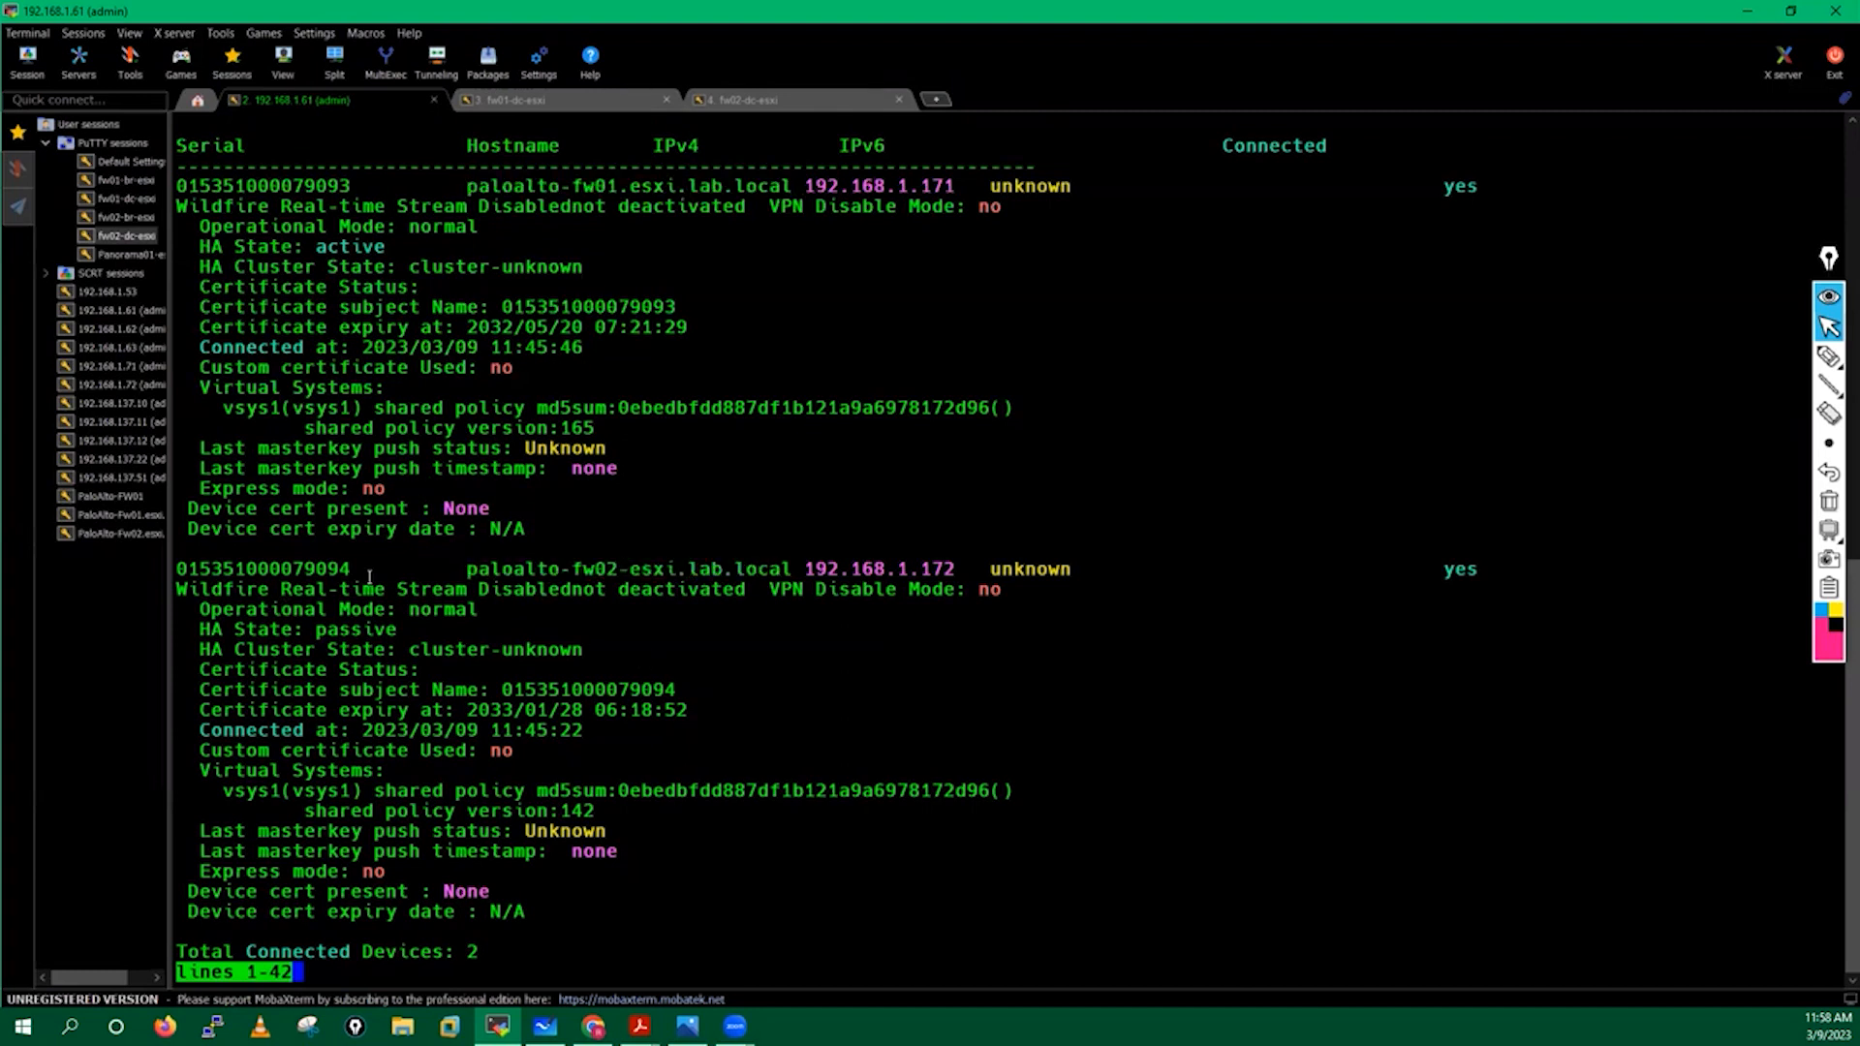
{"action": "key", "text": "q"}
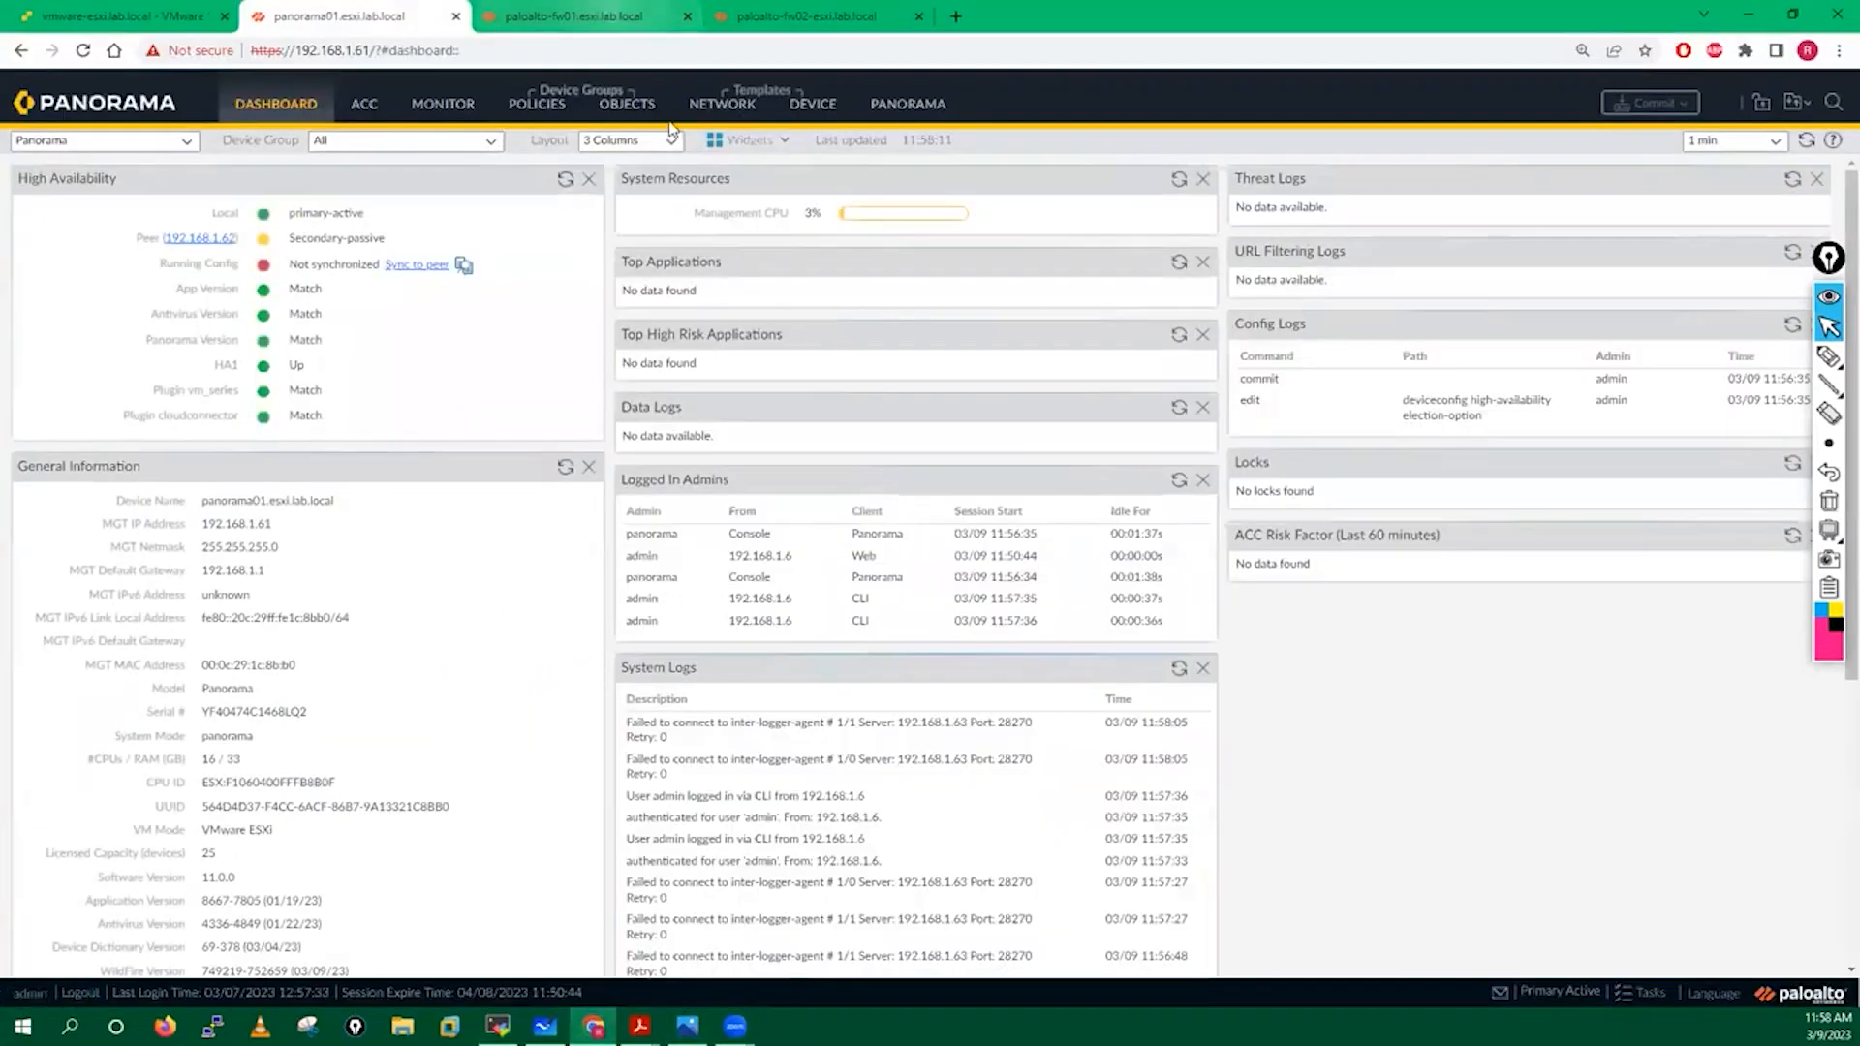
{"action": "key", "text": "ctrl+Tab"}
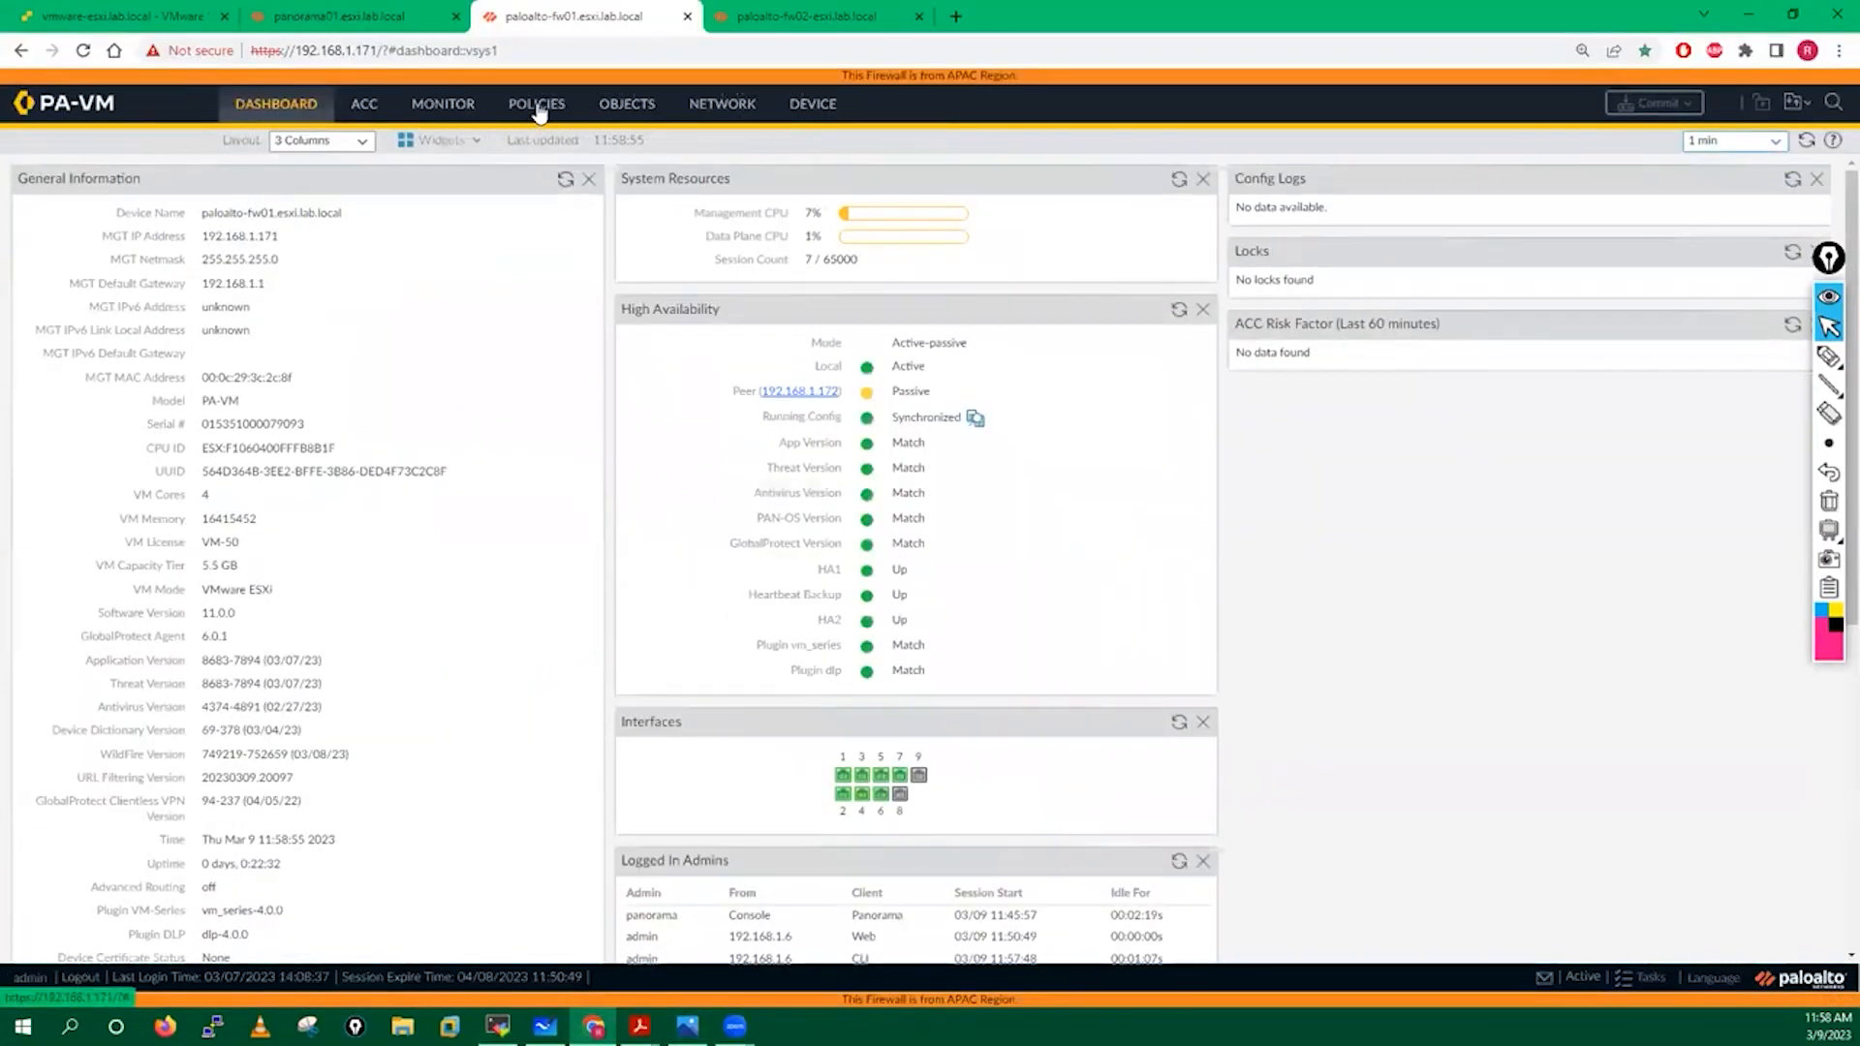
Review fw01's Security, NAT and Decryption policies, then its network Interfaces and Zones.
{"action": "left_click", "coordinate": [537, 106]}
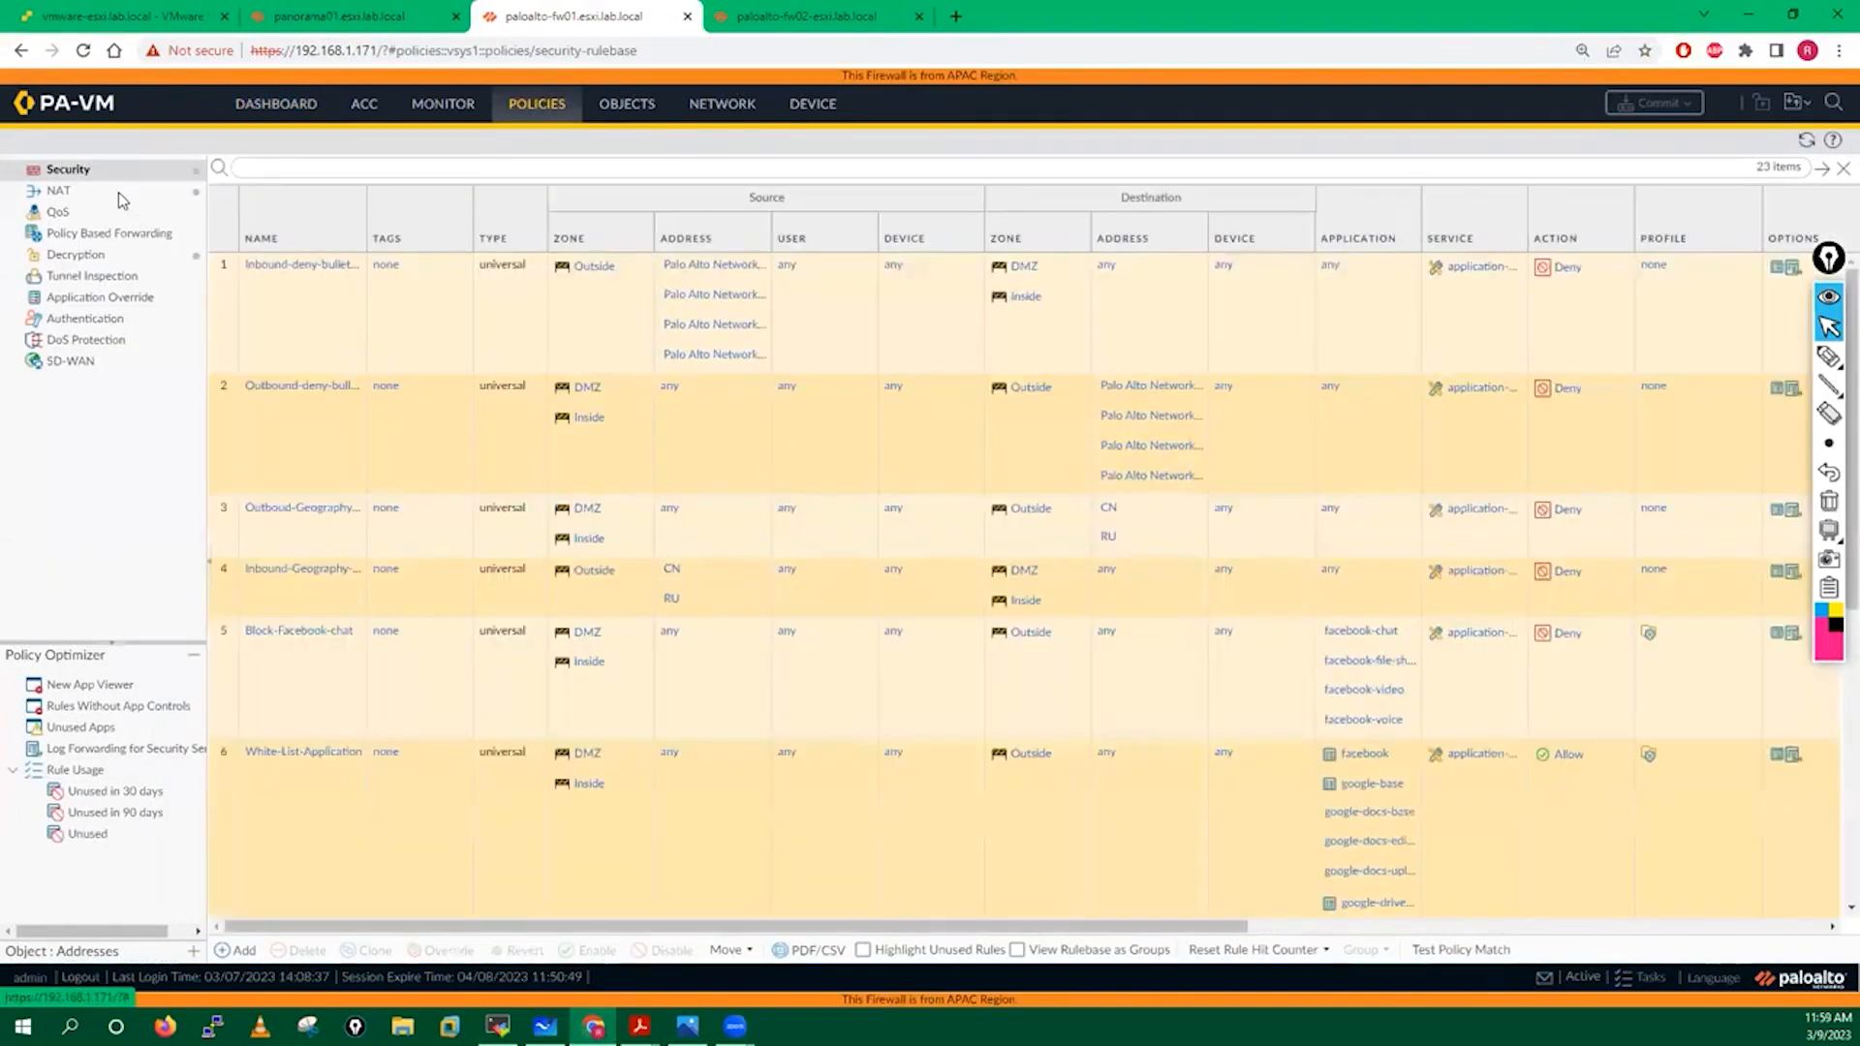
{"action": "left_click", "coordinate": [60, 191]}
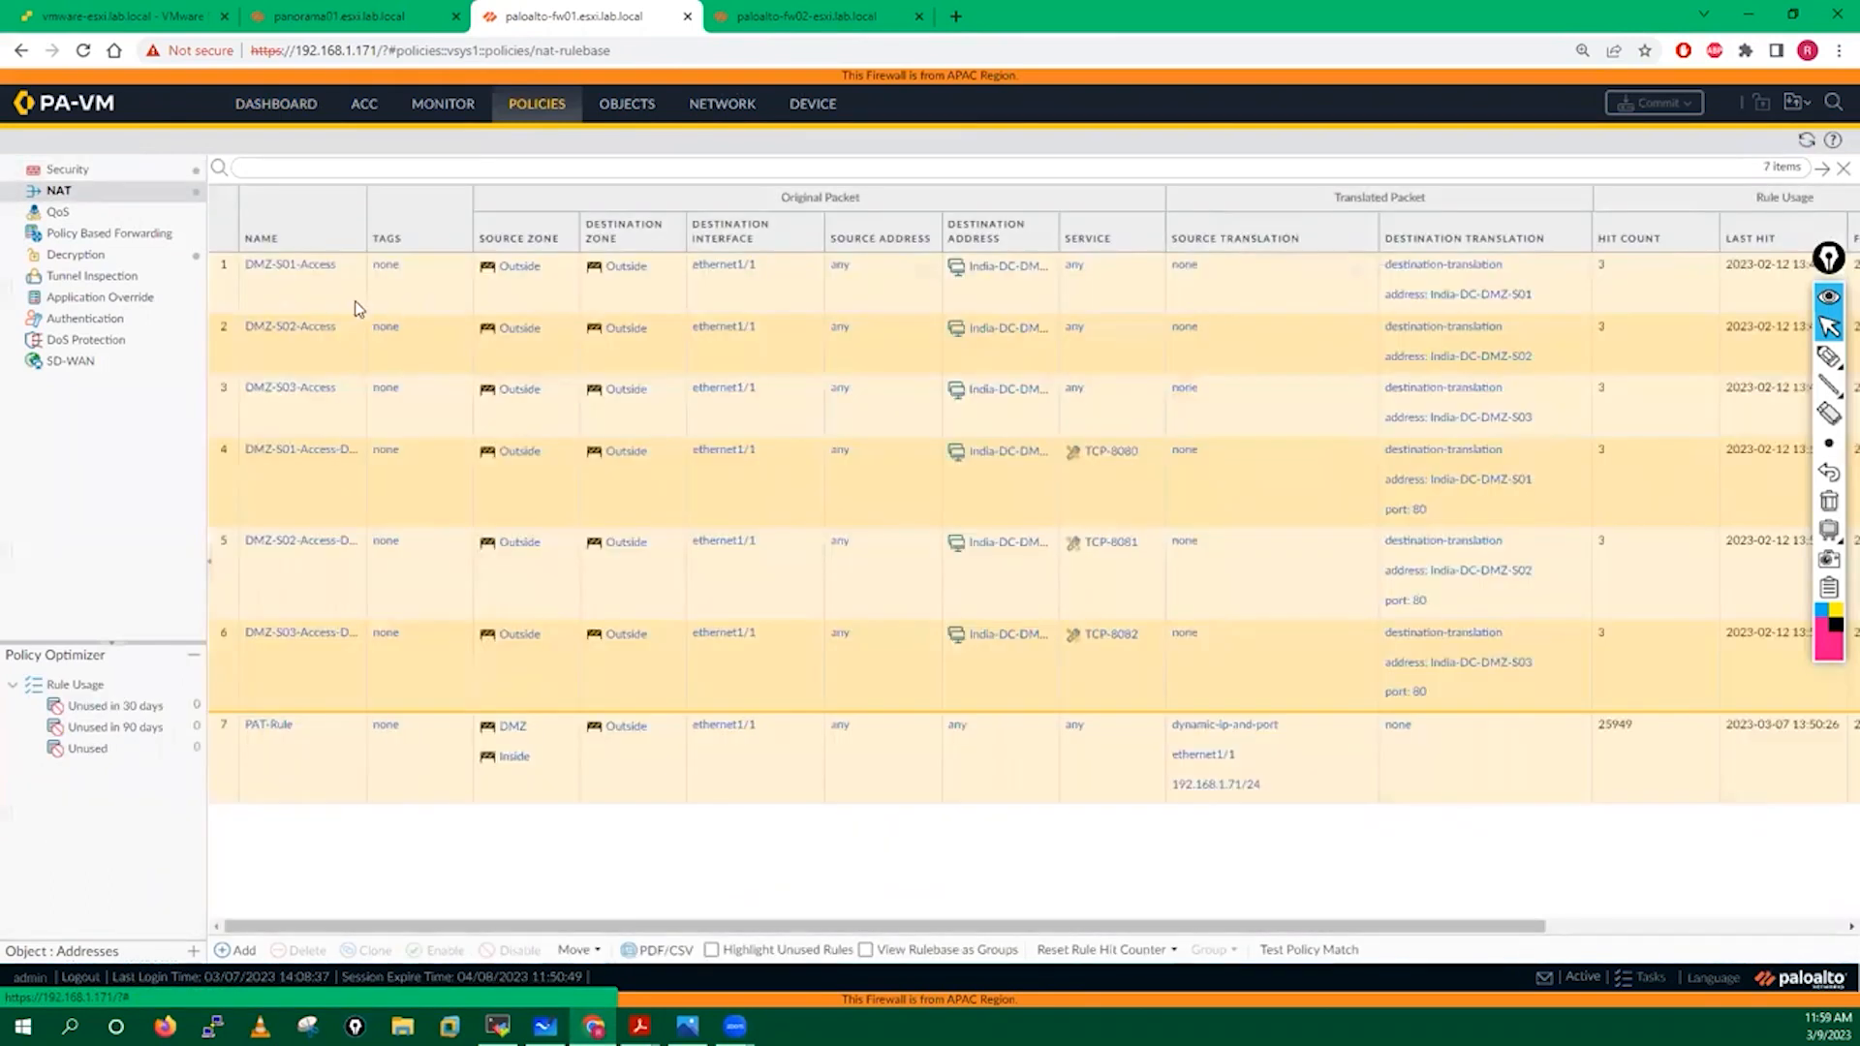
{"action": "left_click", "coordinate": [108, 257]}
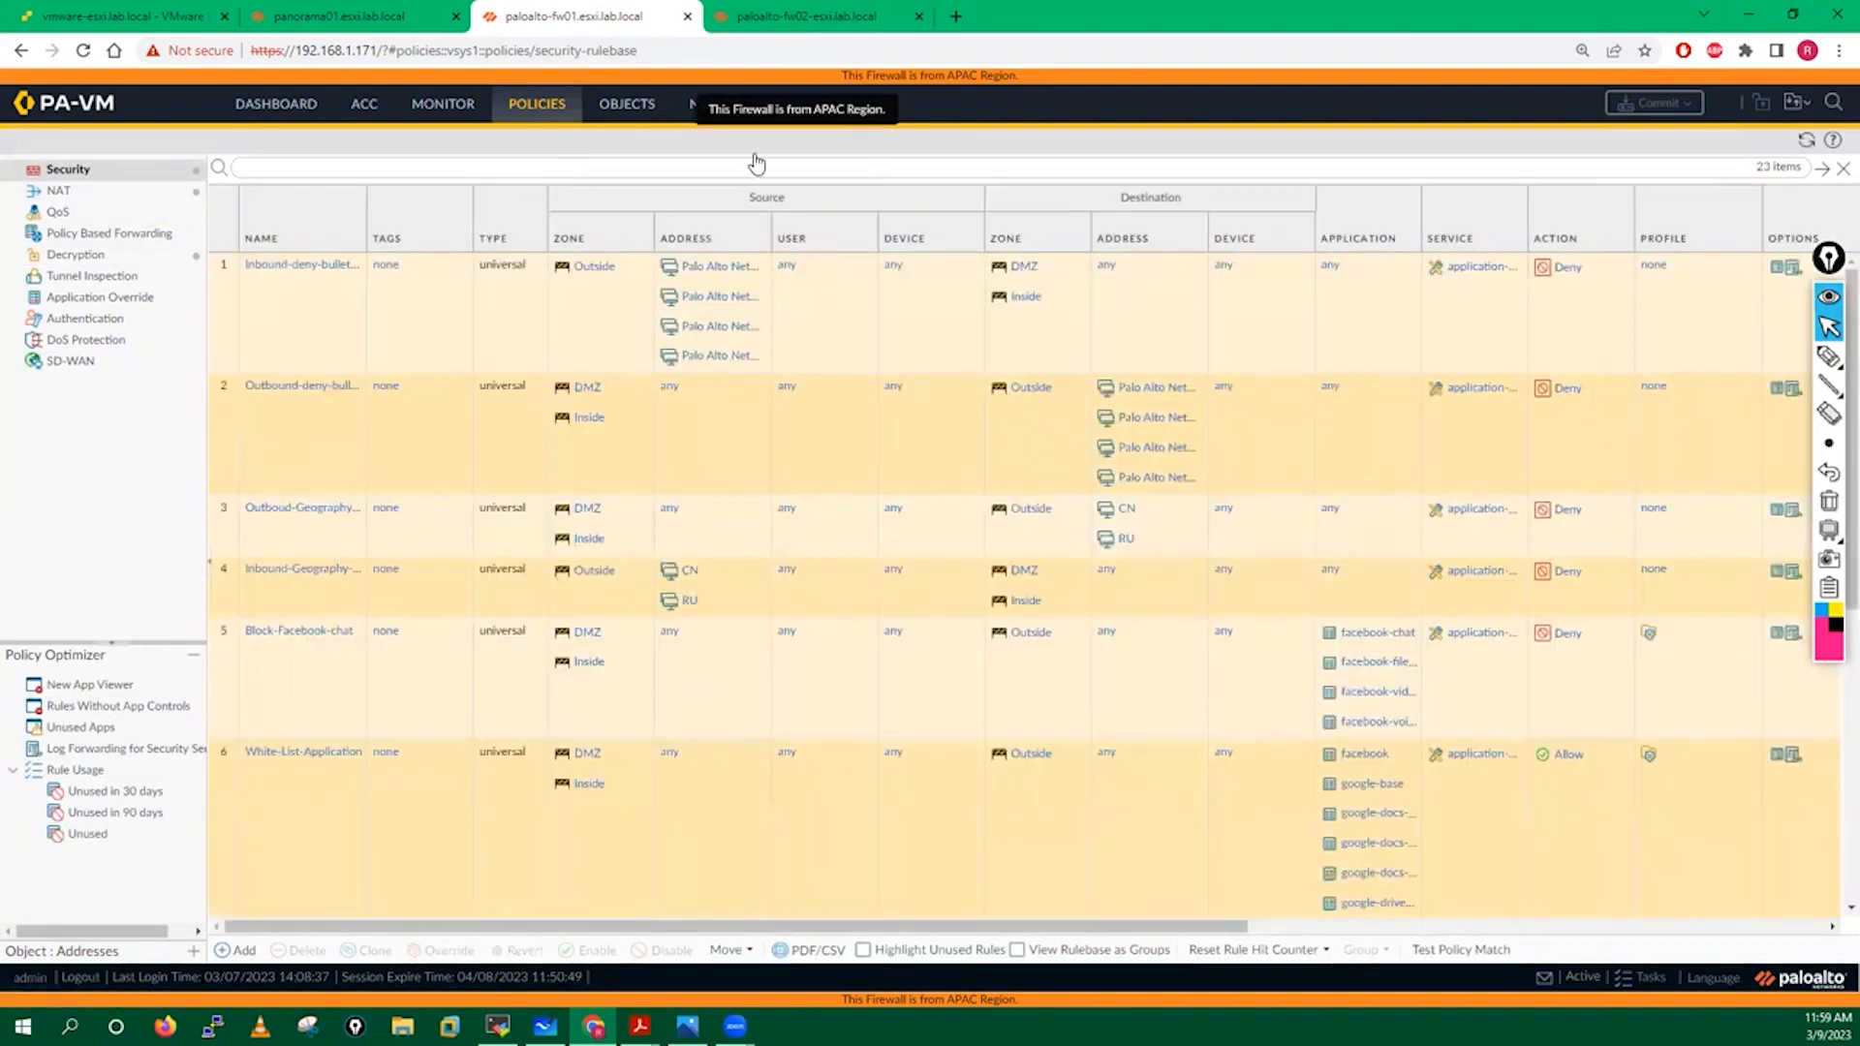
{"action": "left_click", "coordinate": [708, 106]}
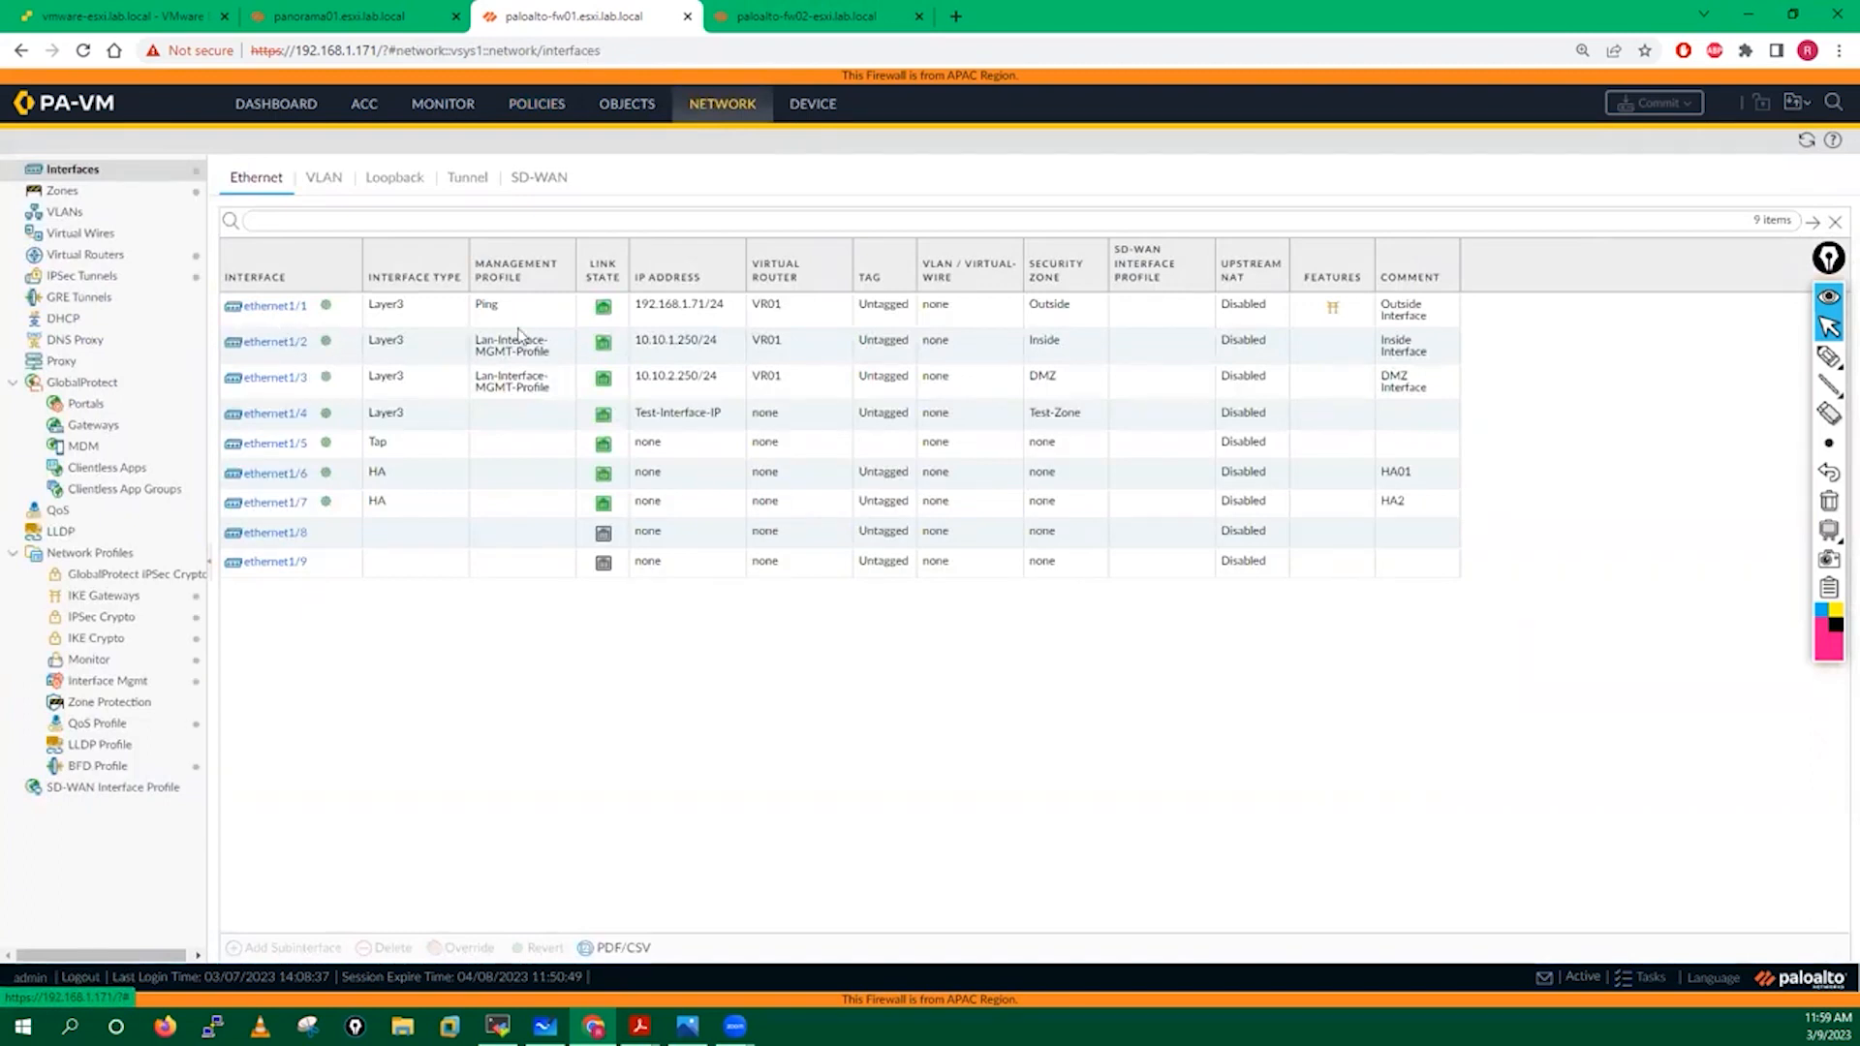
{"action": "left_click", "coordinate": [95, 197]}
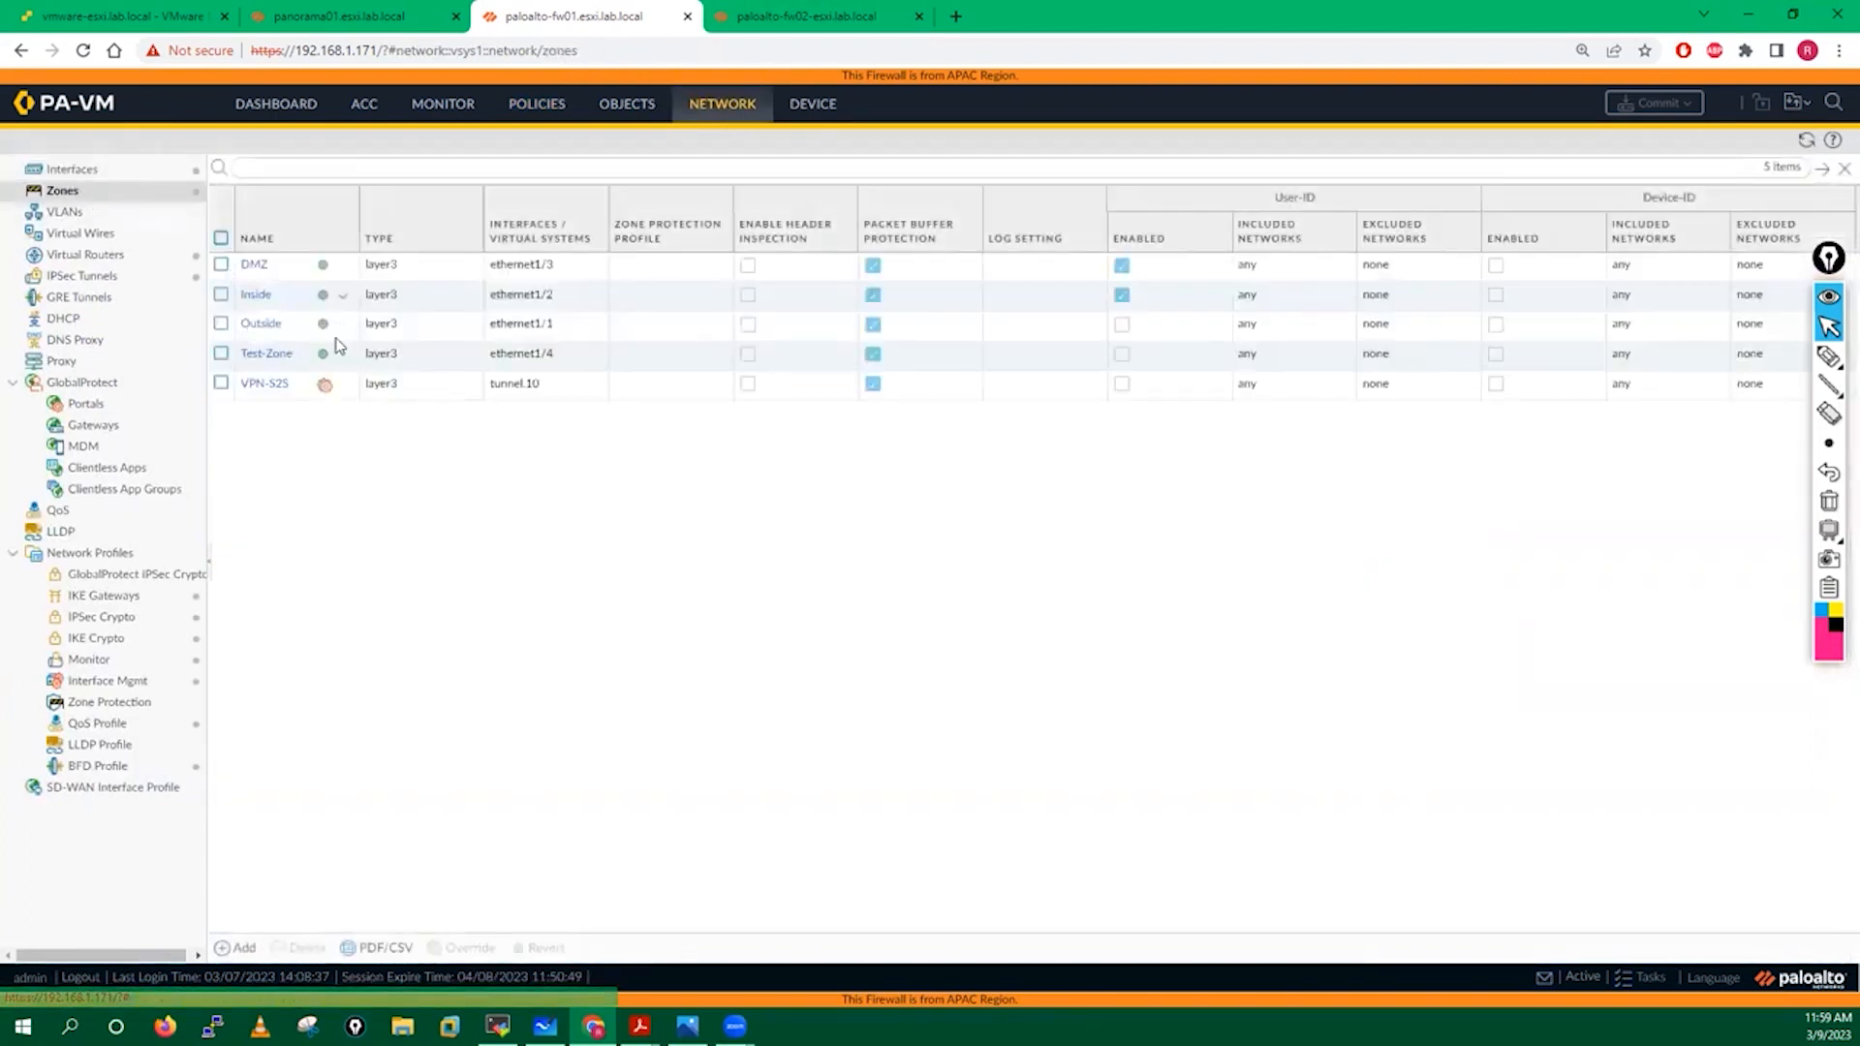
{"action": "left_click", "coordinate": [392, 14]}
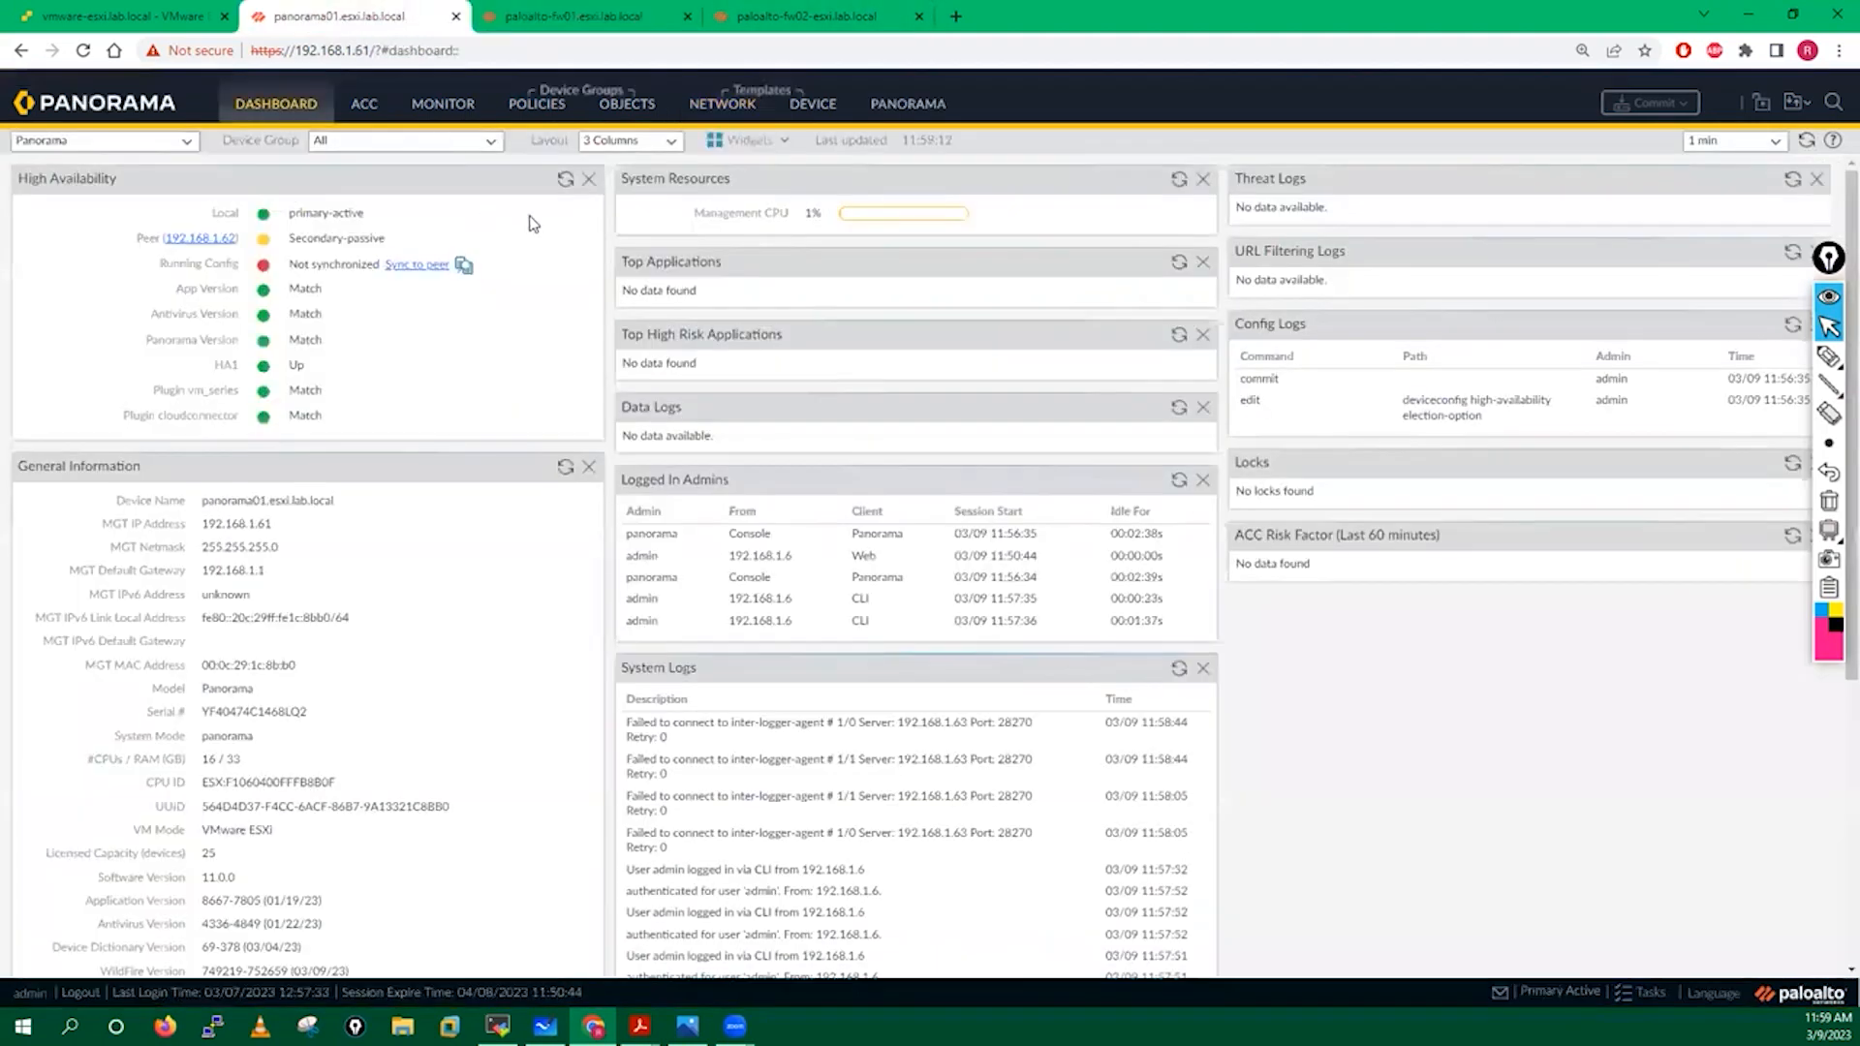
Refresh Panorama's HA status and sync the running configuration to peer 192.168.1.62.
{"action": "left_click", "coordinate": [565, 179]}
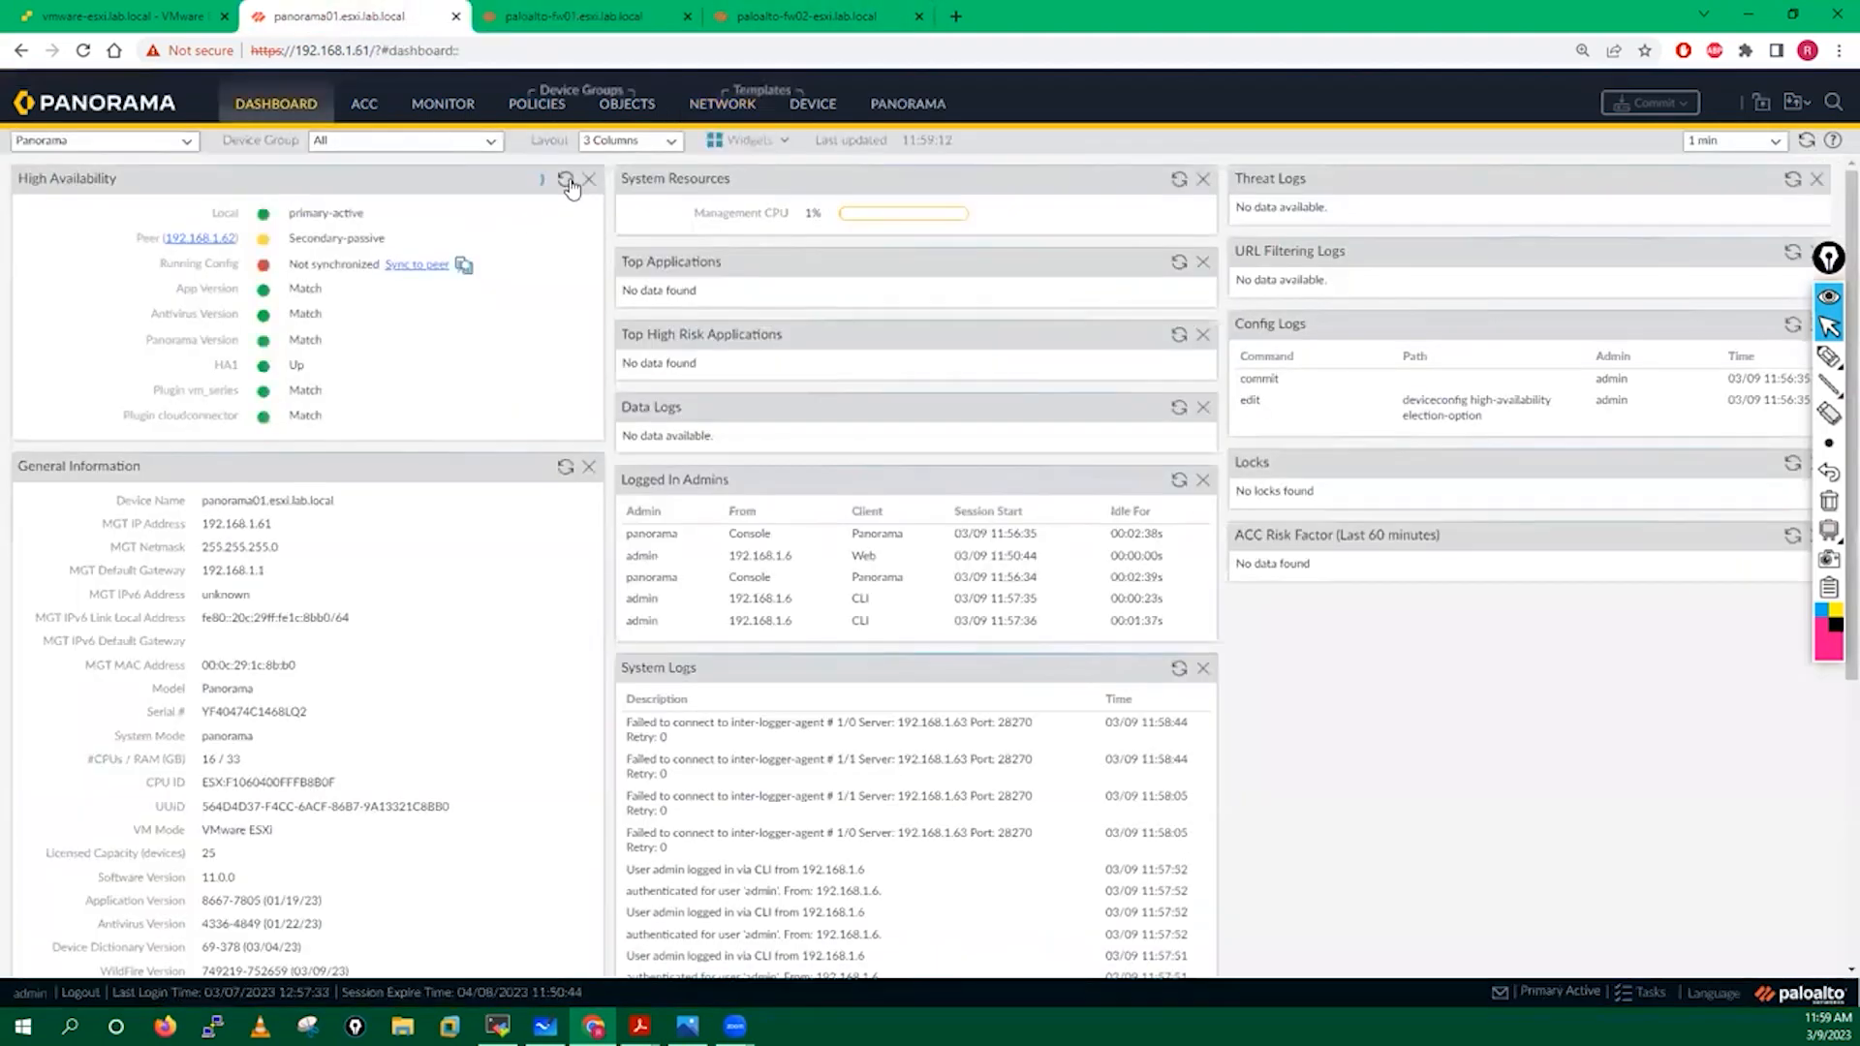
{"action": "left_click", "coordinate": [410, 274]}
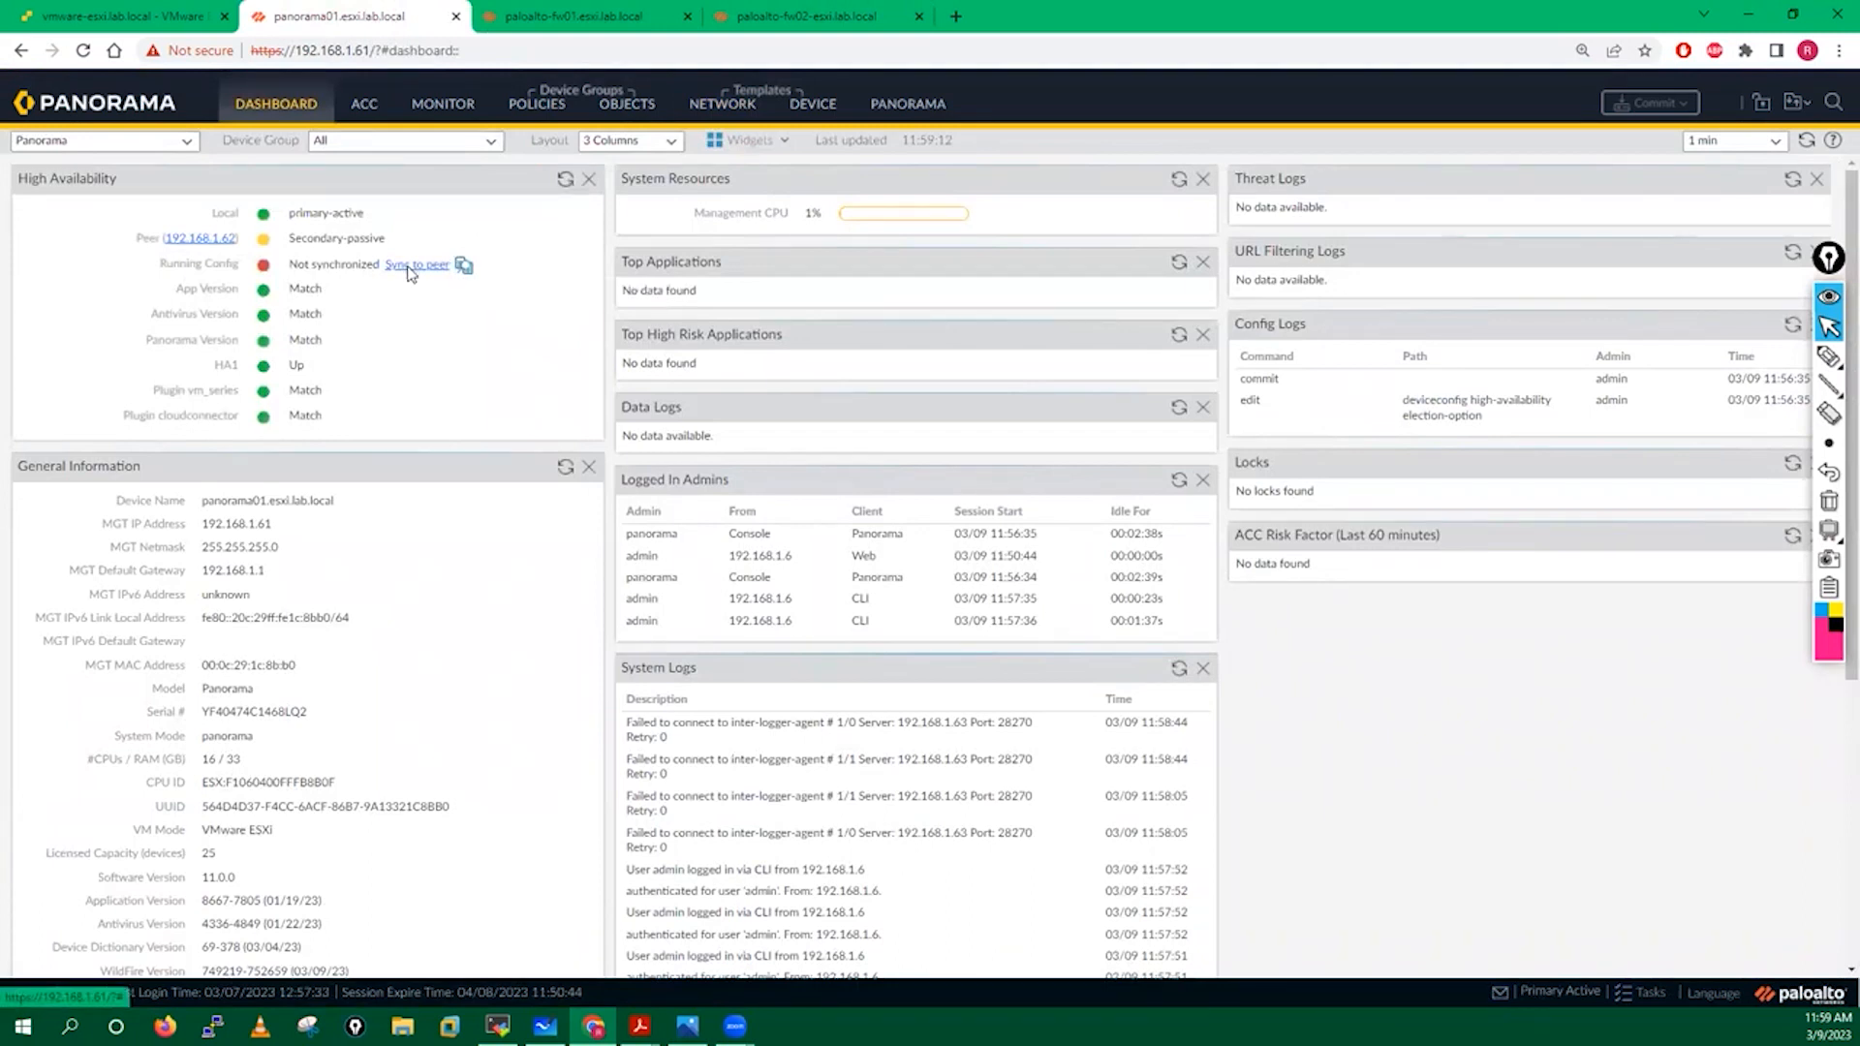
{"action": "left_click", "coordinate": [891, 588]}
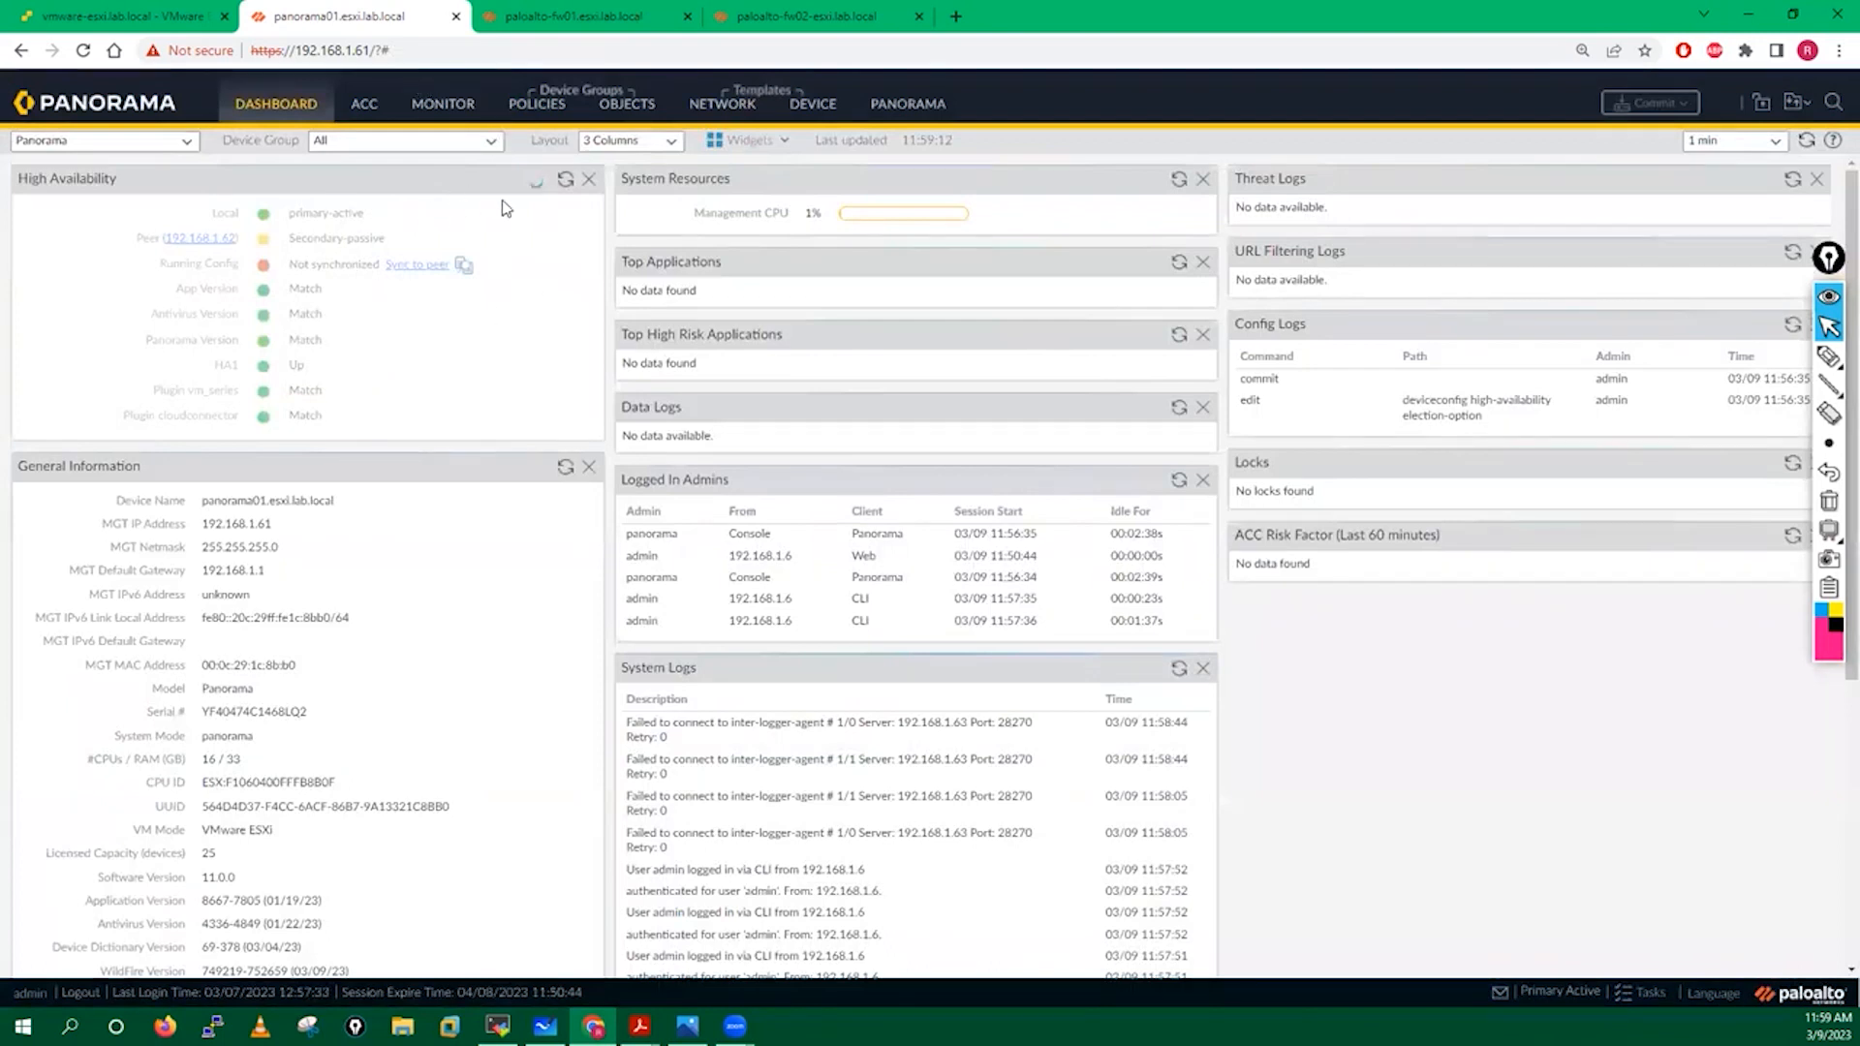
{"action": "left_click", "coordinate": [582, 16]}
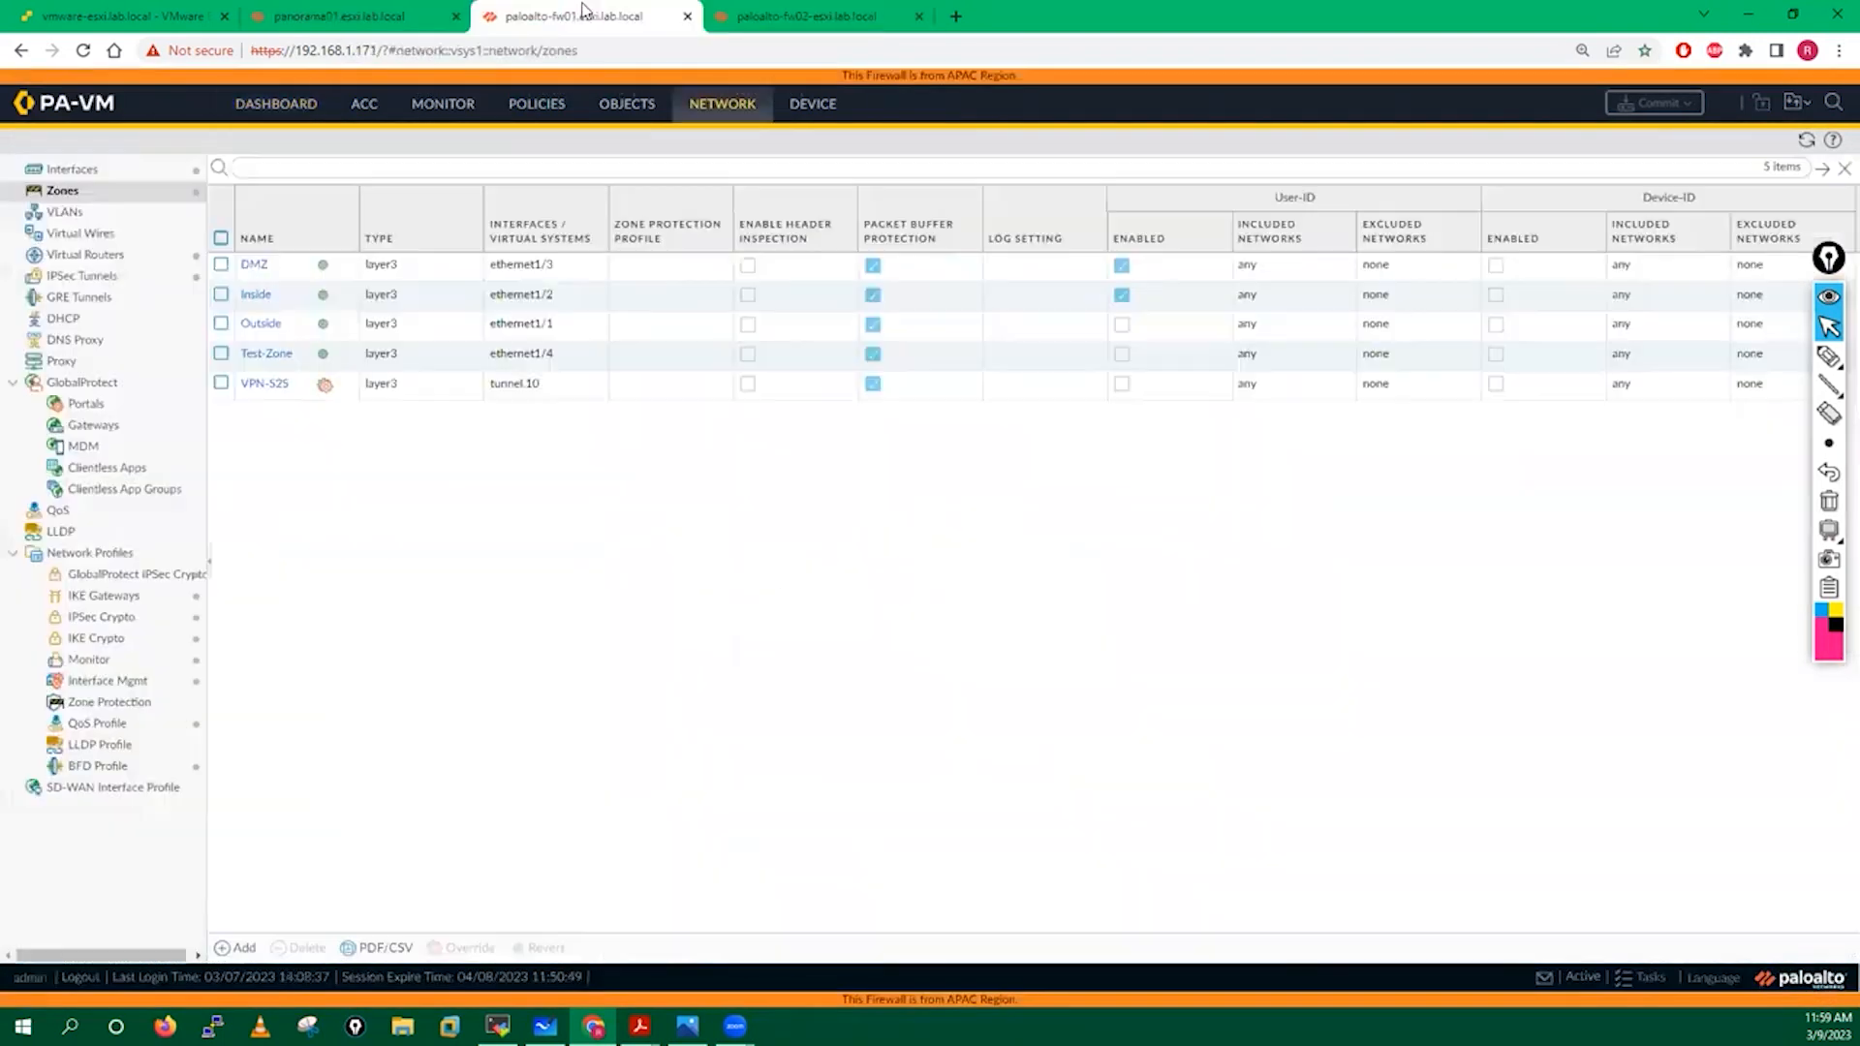
{"action": "left_click", "coordinate": [407, 14]}
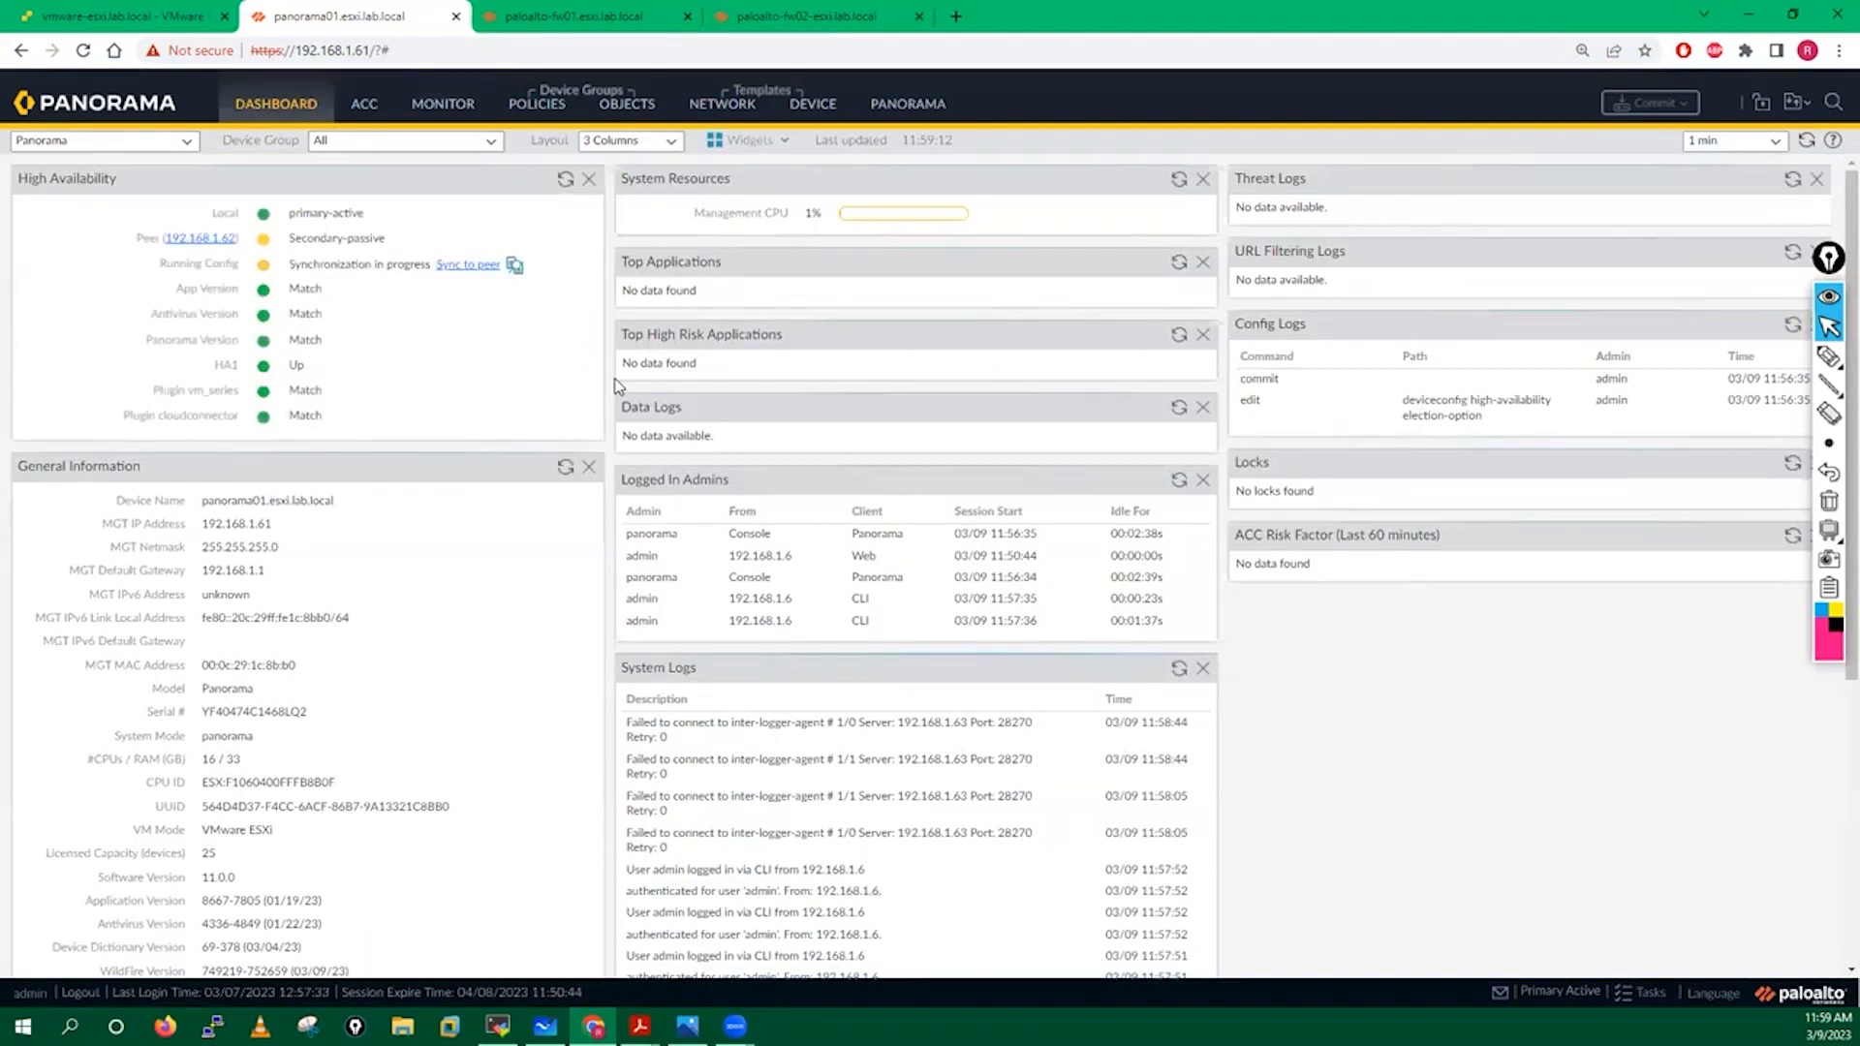
Mark up the Software Version 11.0.0 entry on screen, then open fw01's Dashboard.
{"action": "mouse_move", "coordinate": [1827, 359]}
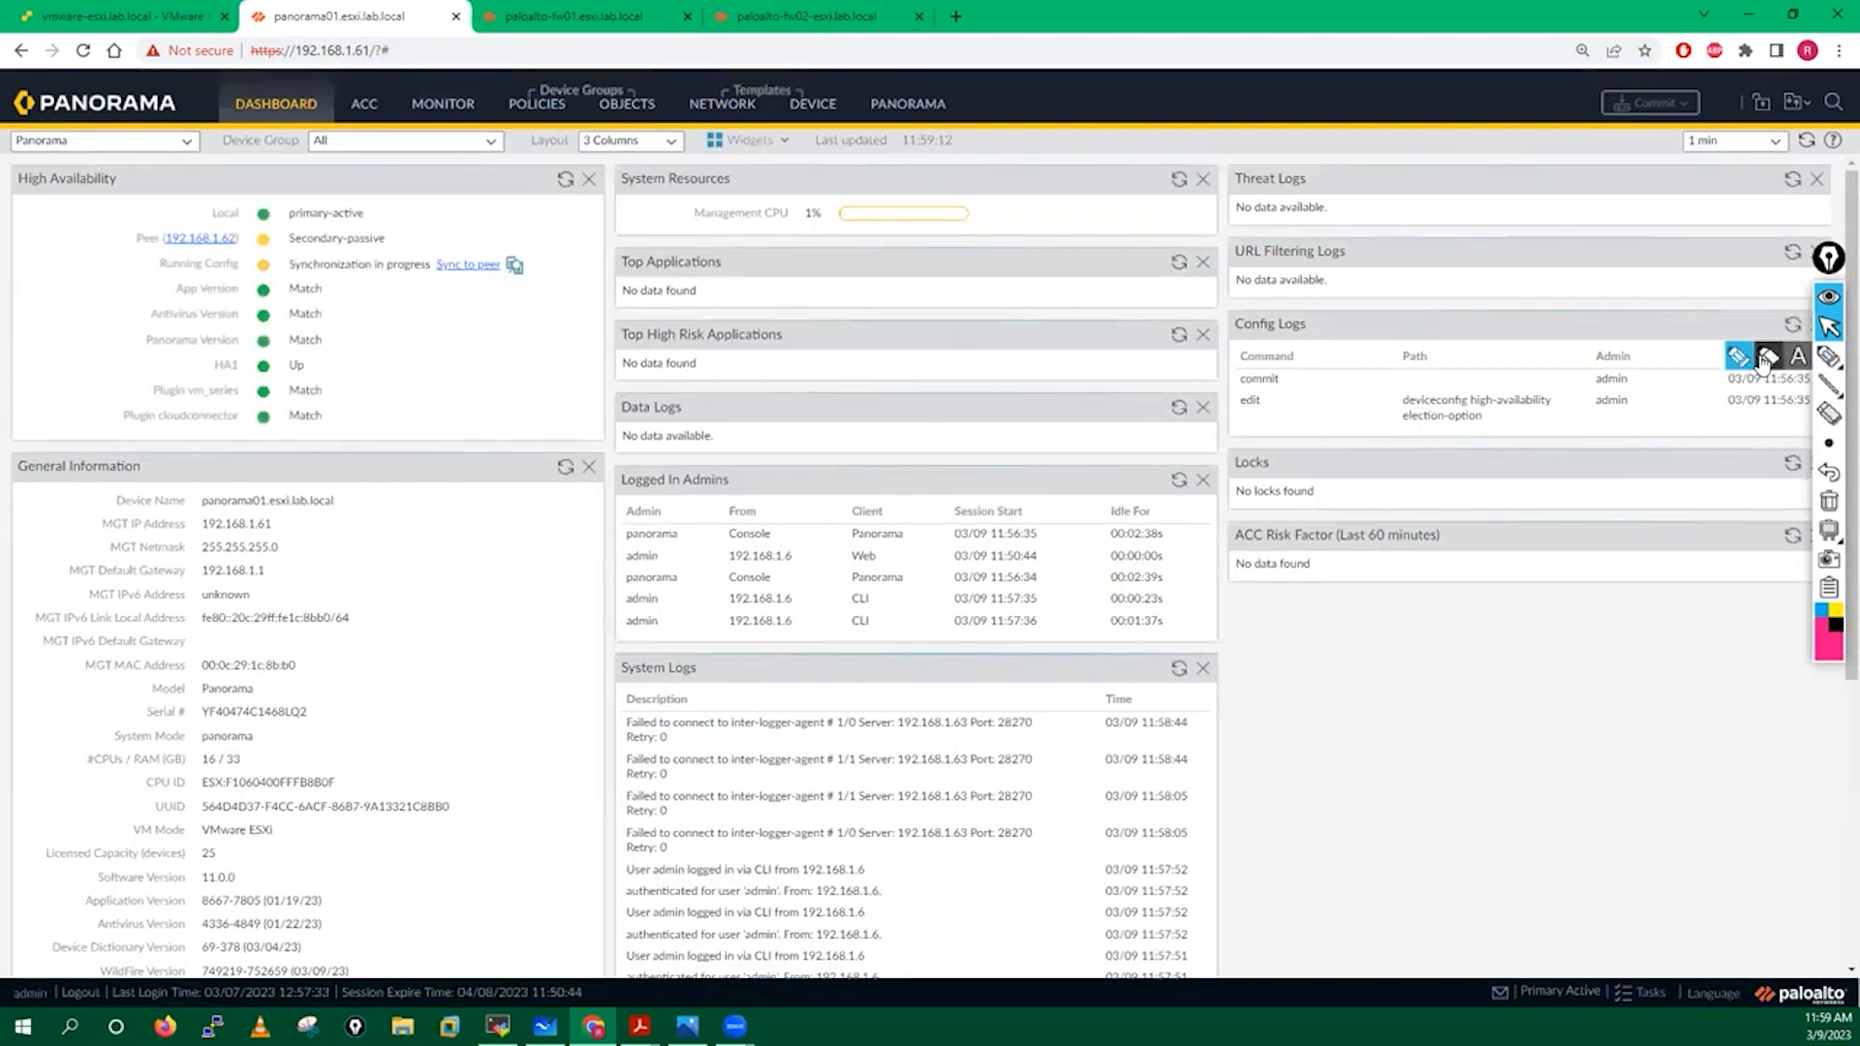
{"action": "left_click", "coordinate": [1765, 358]}
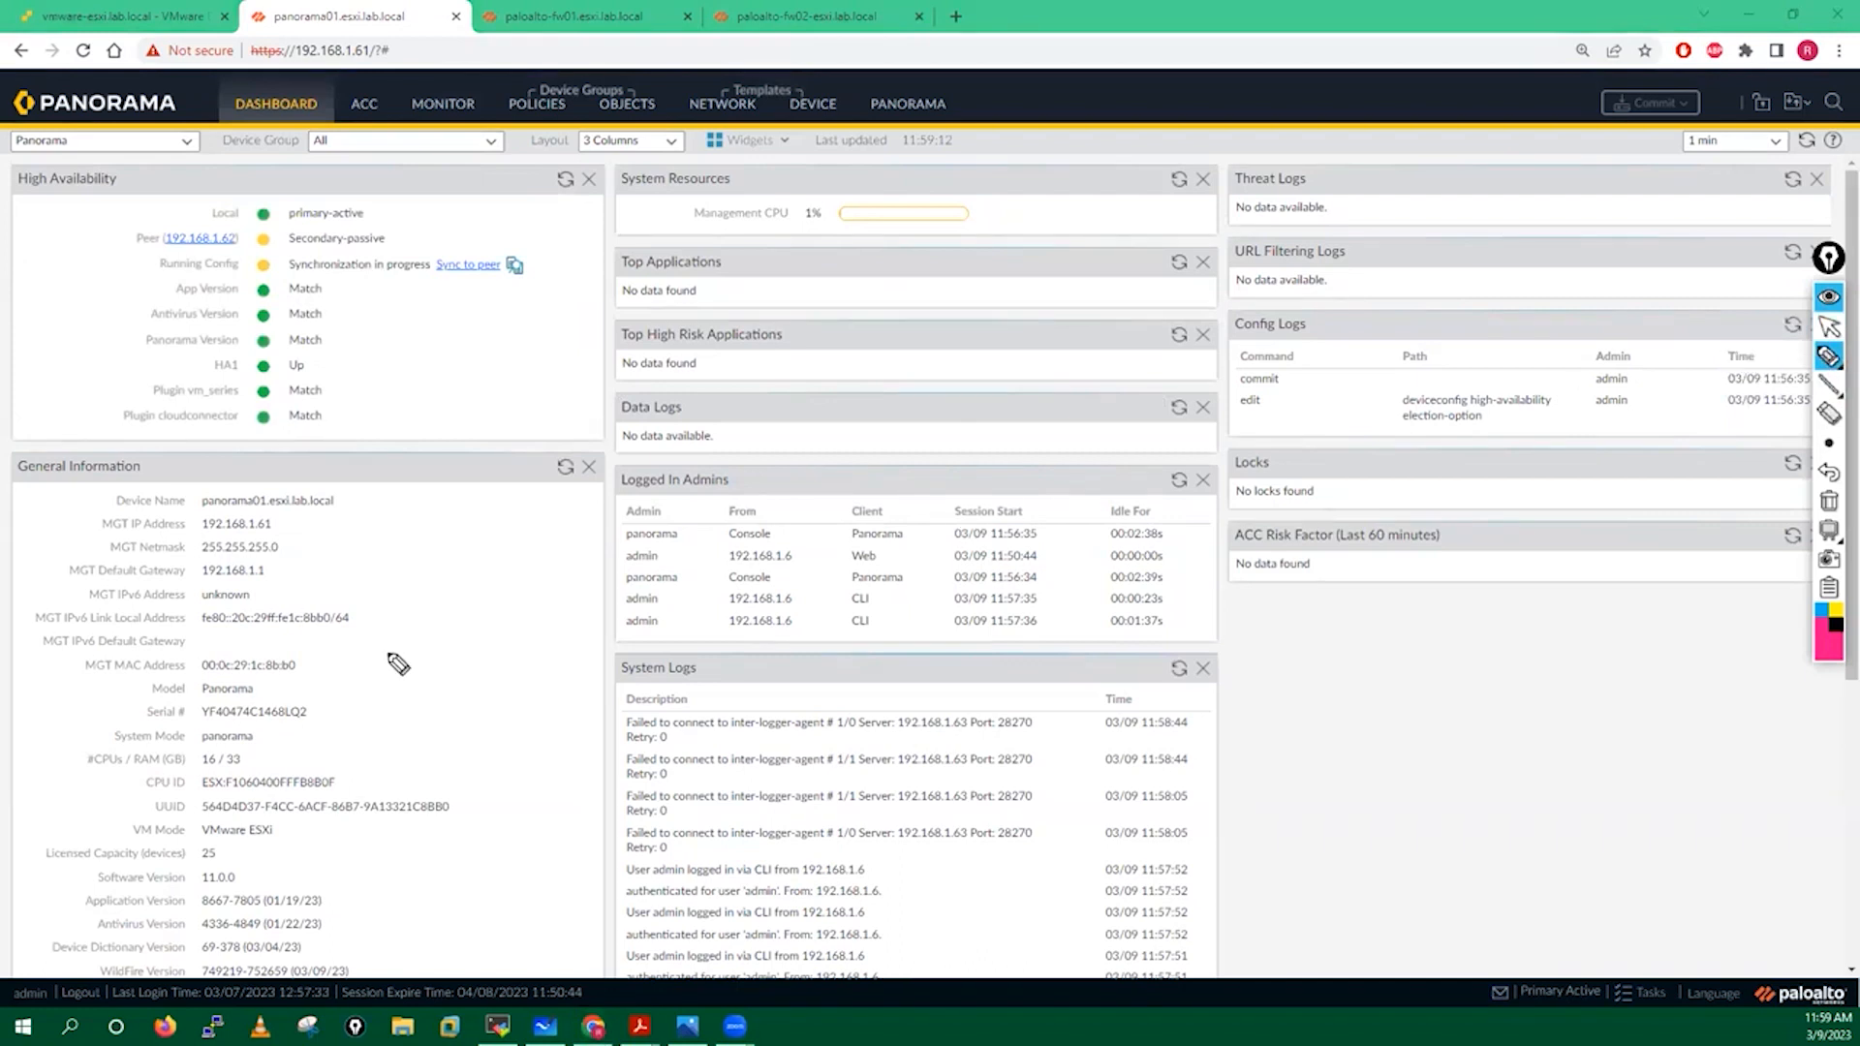
{"action": "mouse_move", "coordinate": [194, 876]}
{"action": "left_mouse_down"}
{"action": "mouse_move", "coordinate": [133, 848]}
{"action": "mouse_move", "coordinate": [89, 896]}
{"action": "mouse_move", "coordinate": [273, 883]}
{"action": "mouse_move", "coordinate": [182, 865]}
{"action": "left_mouse_up"}
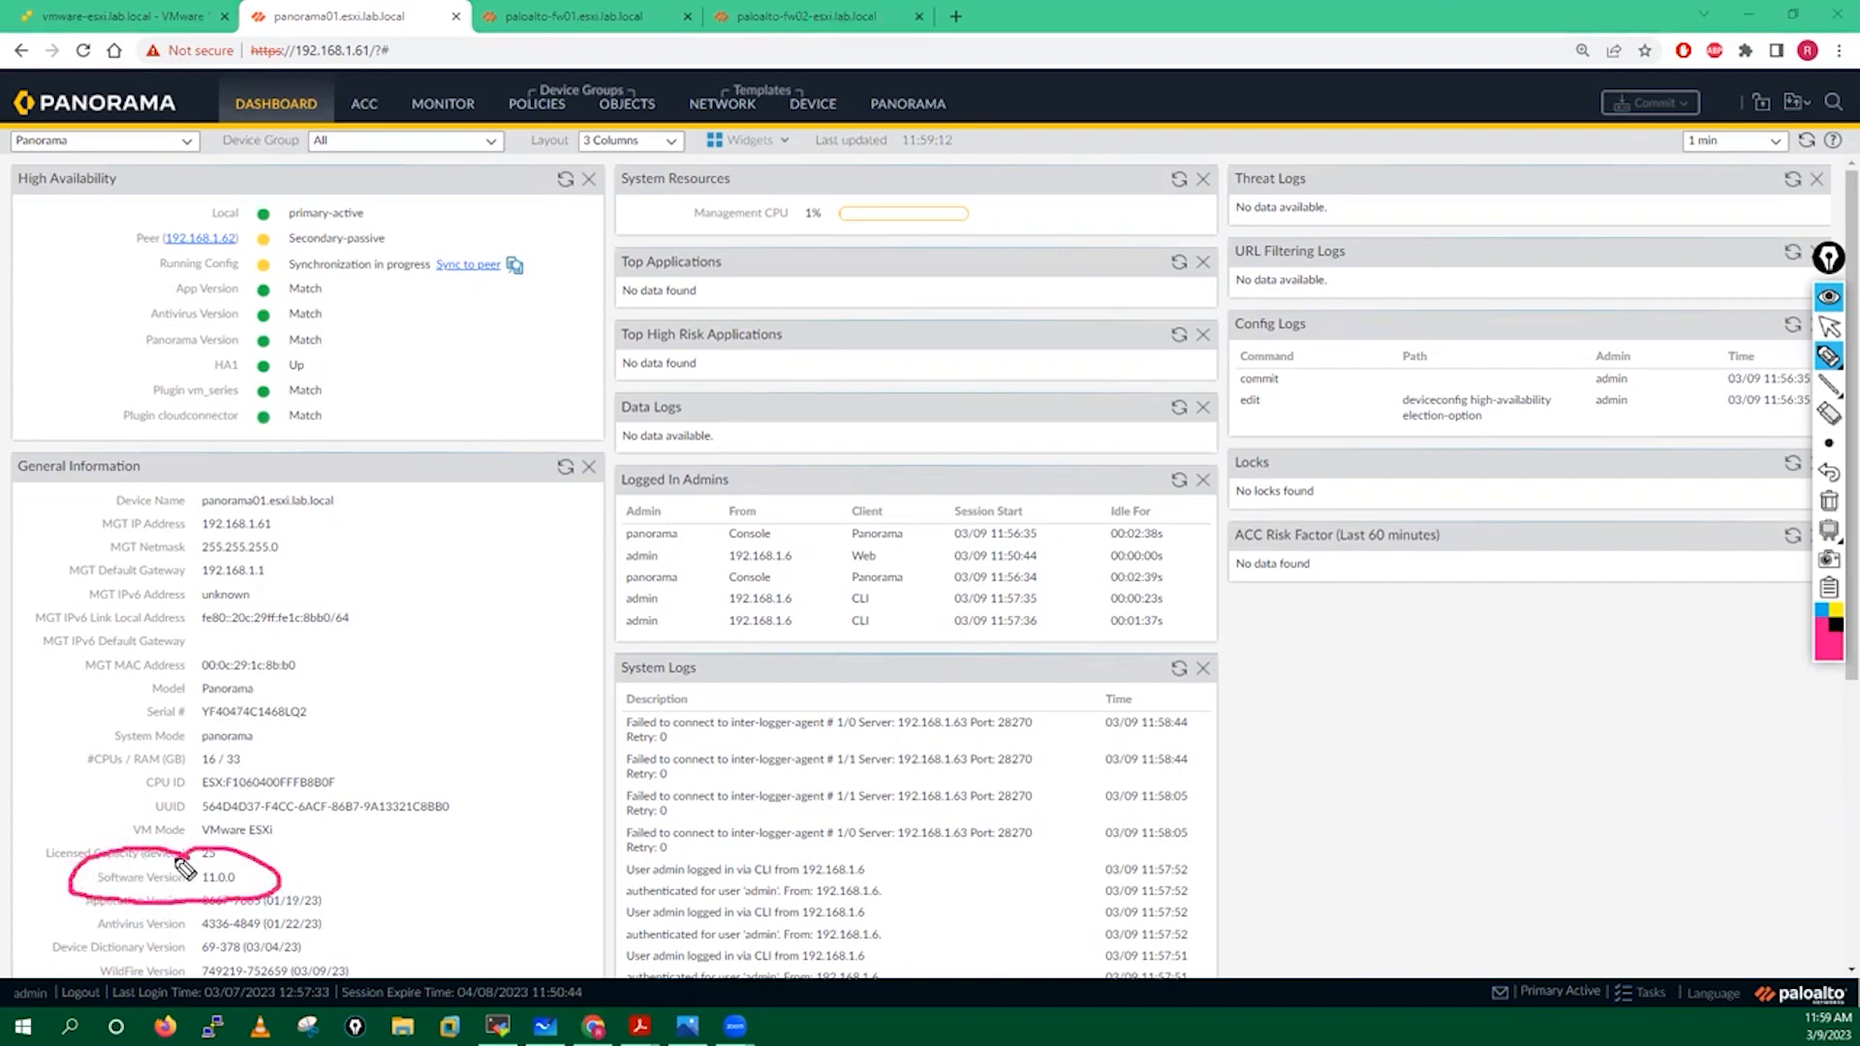
{"action": "left_click_drag", "start_coordinate": [444, 759], "coordinate": [261, 806]}
{"action": "left_click", "coordinate": [1828, 501]}
{"action": "left_click", "coordinate": [1828, 327]}
{"action": "left_click", "coordinate": [574, 16]}
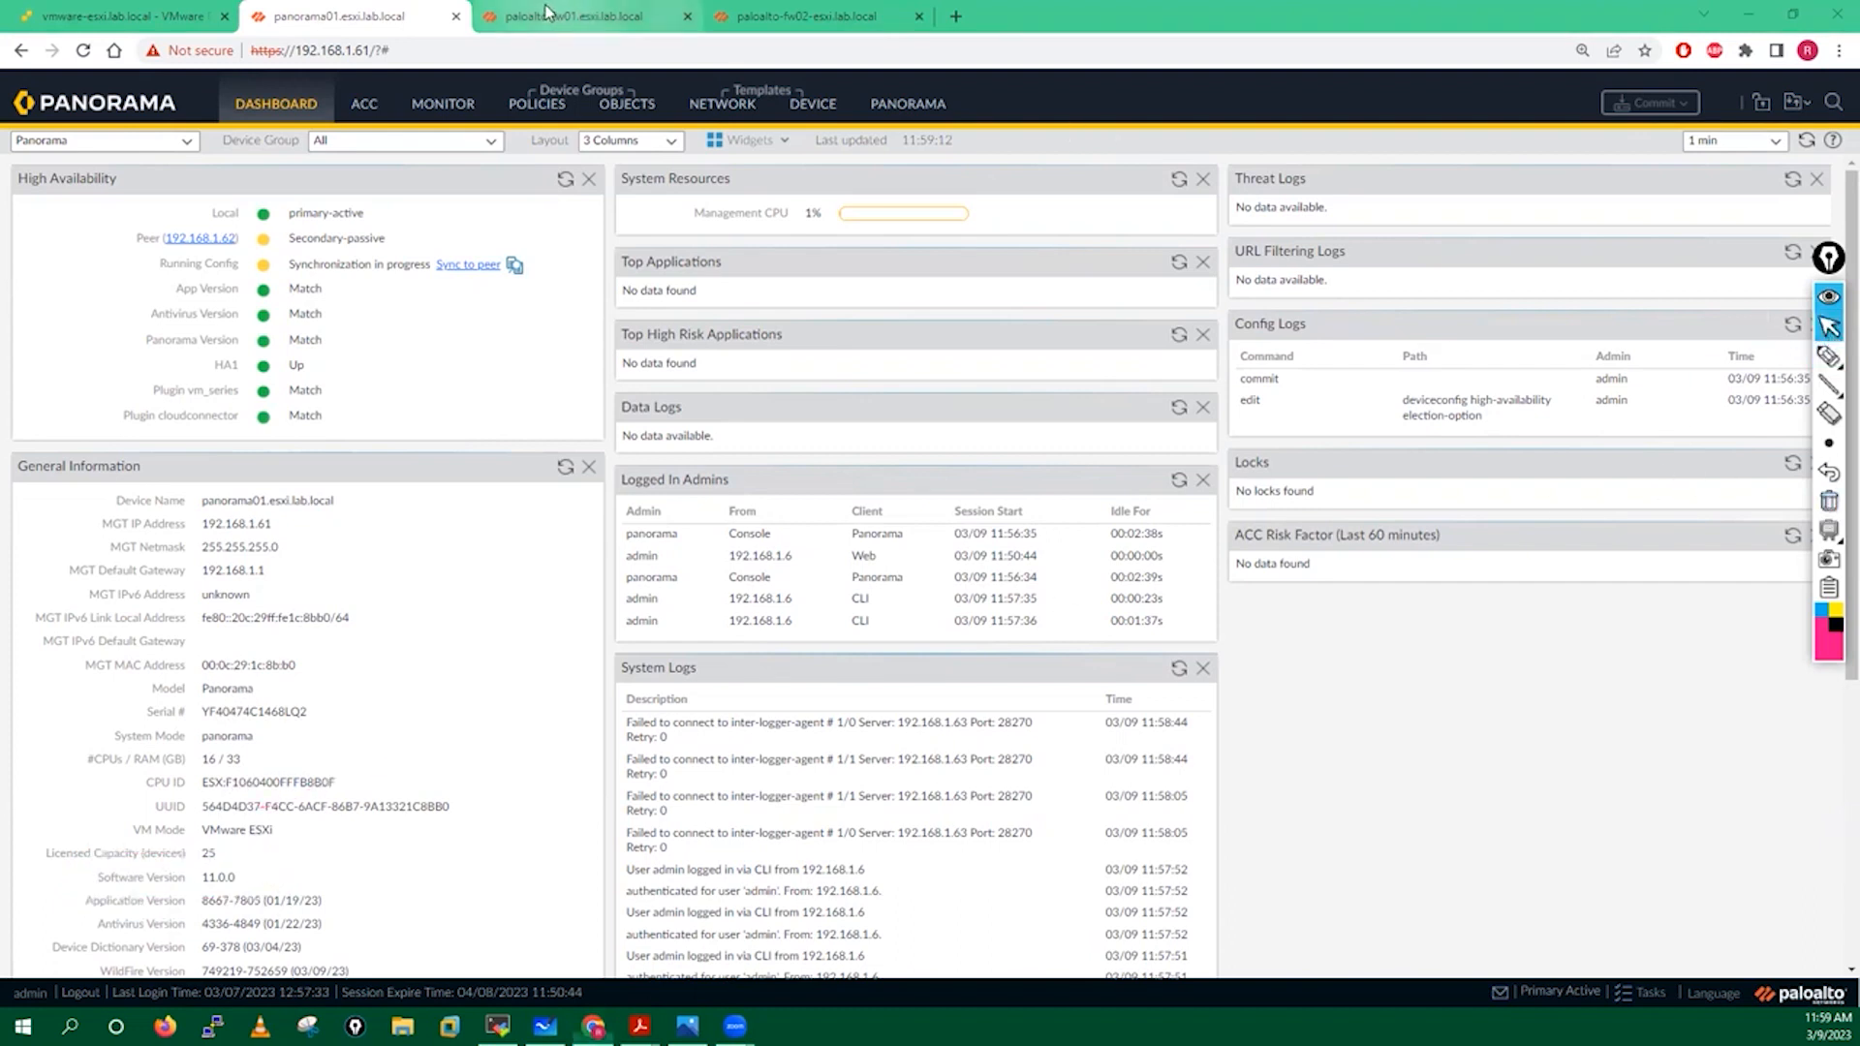
{"action": "left_click", "coordinate": [280, 105]}
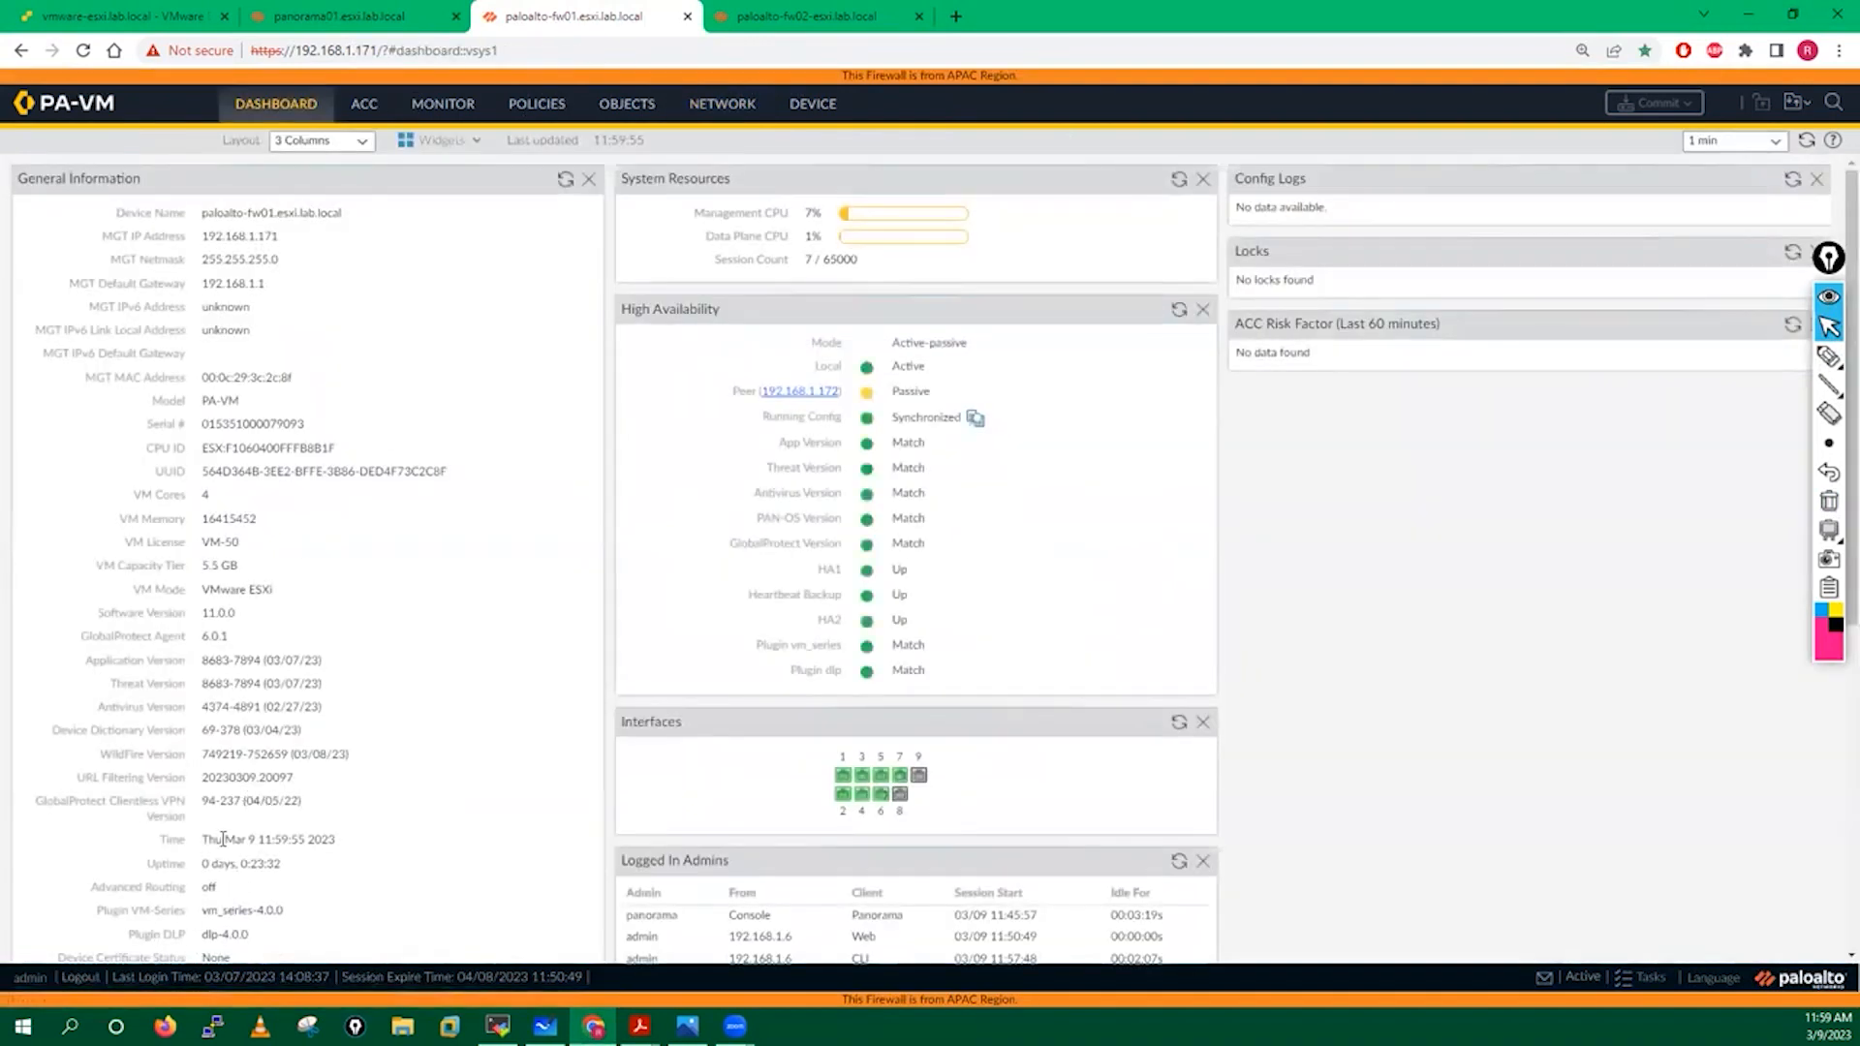
{"action": "double_click", "coordinate": [200, 615]}
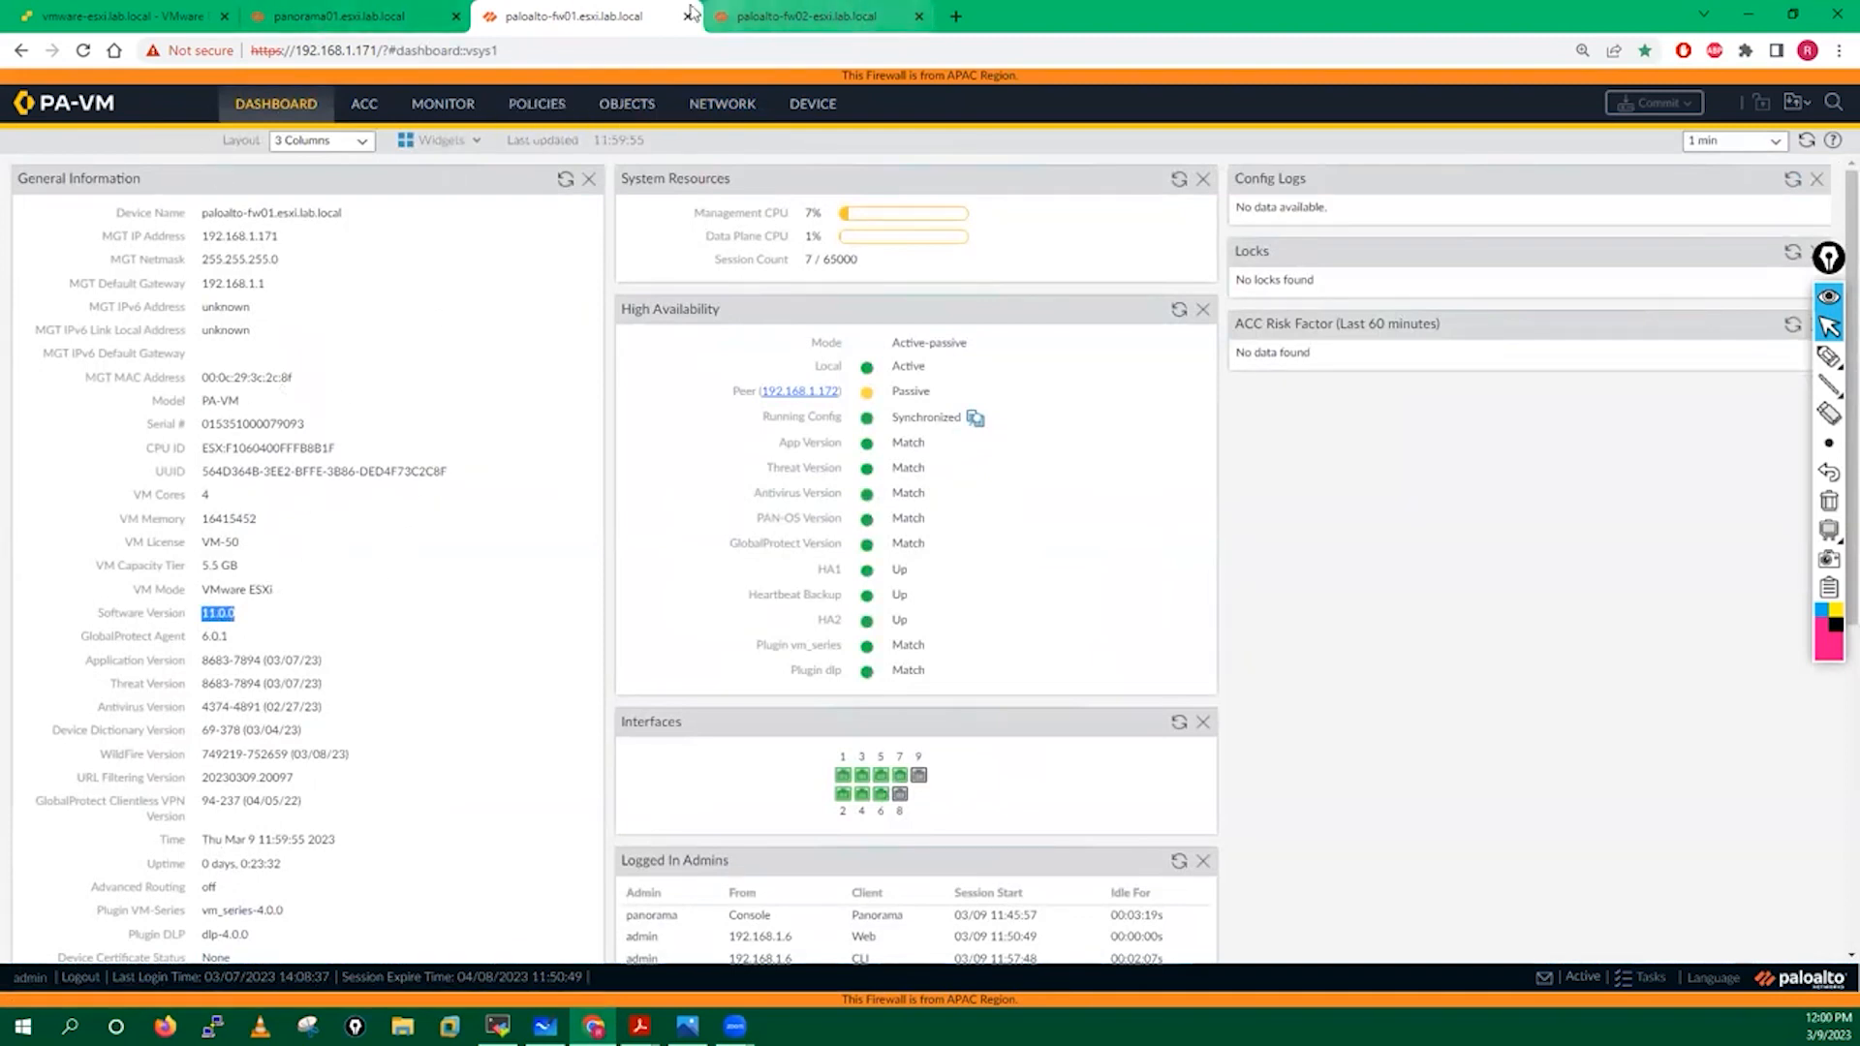
{"action": "left_click", "coordinate": [804, 16]}
{"action": "left_click", "coordinate": [634, 14]}
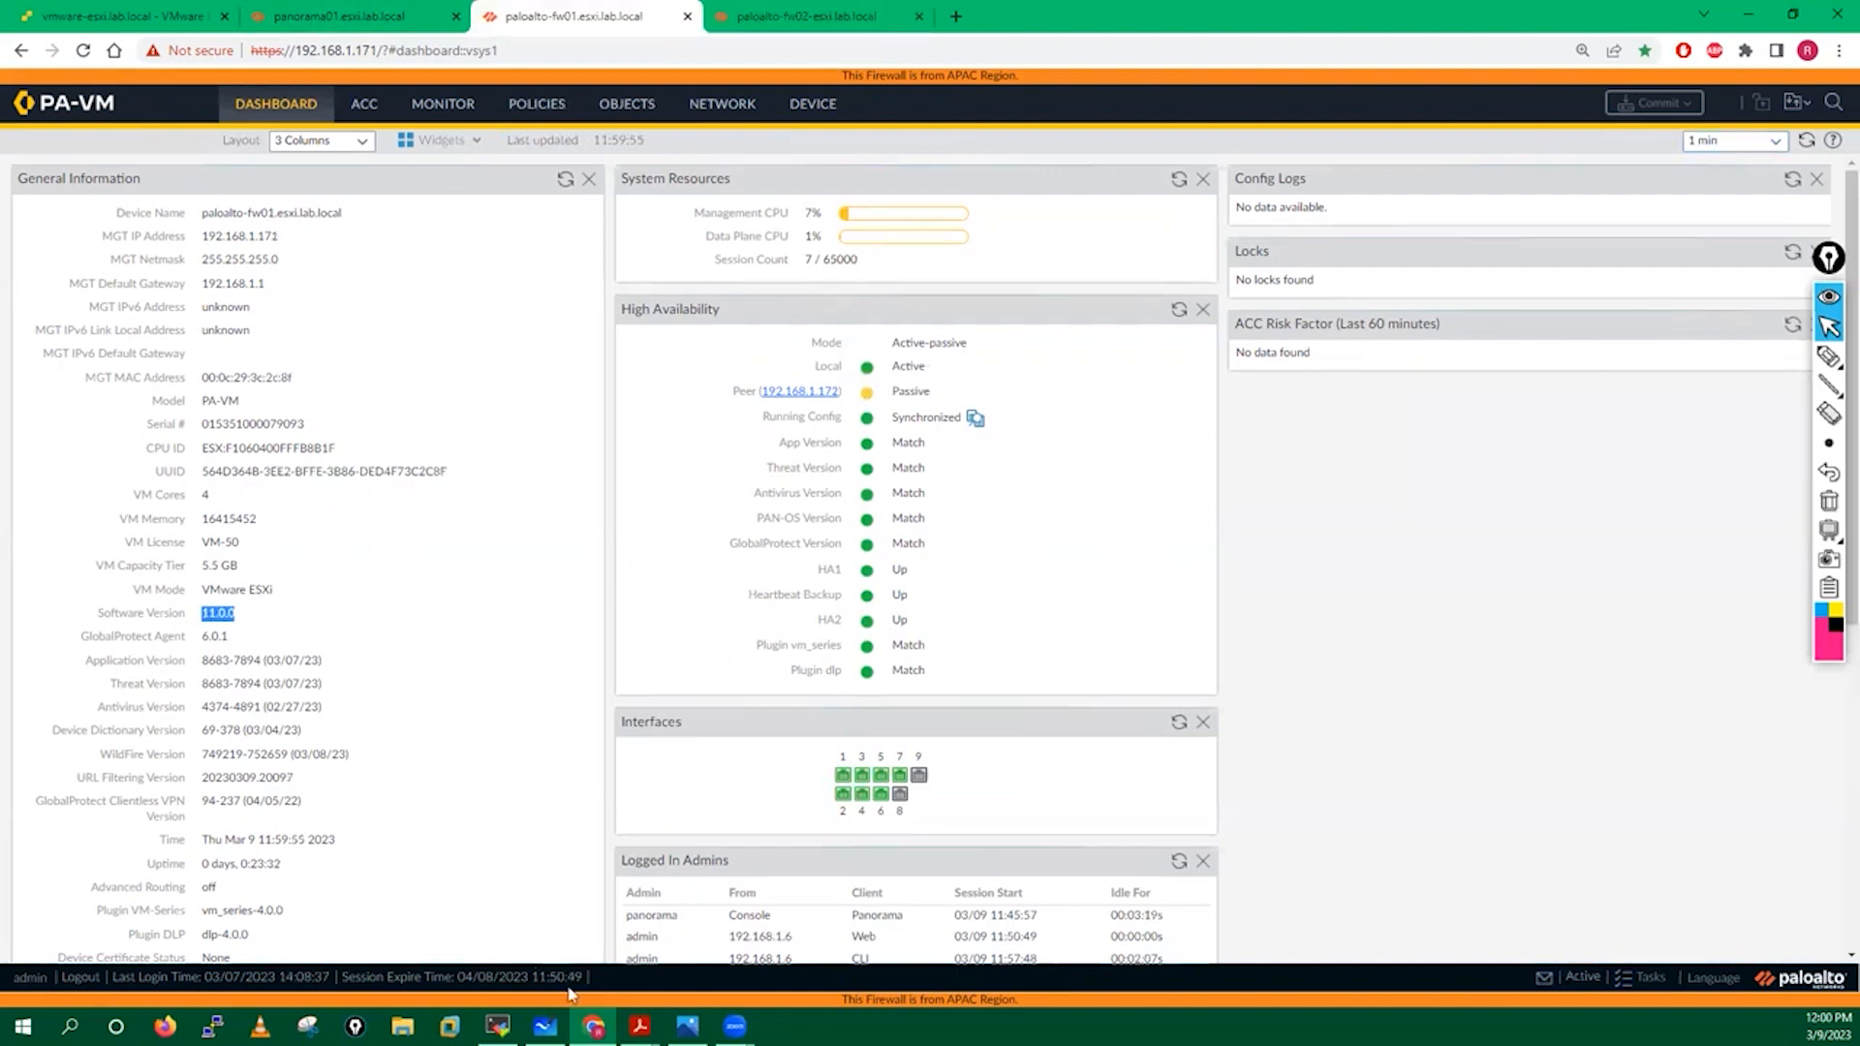
{"action": "mouse_move", "coordinate": [640, 1026]}
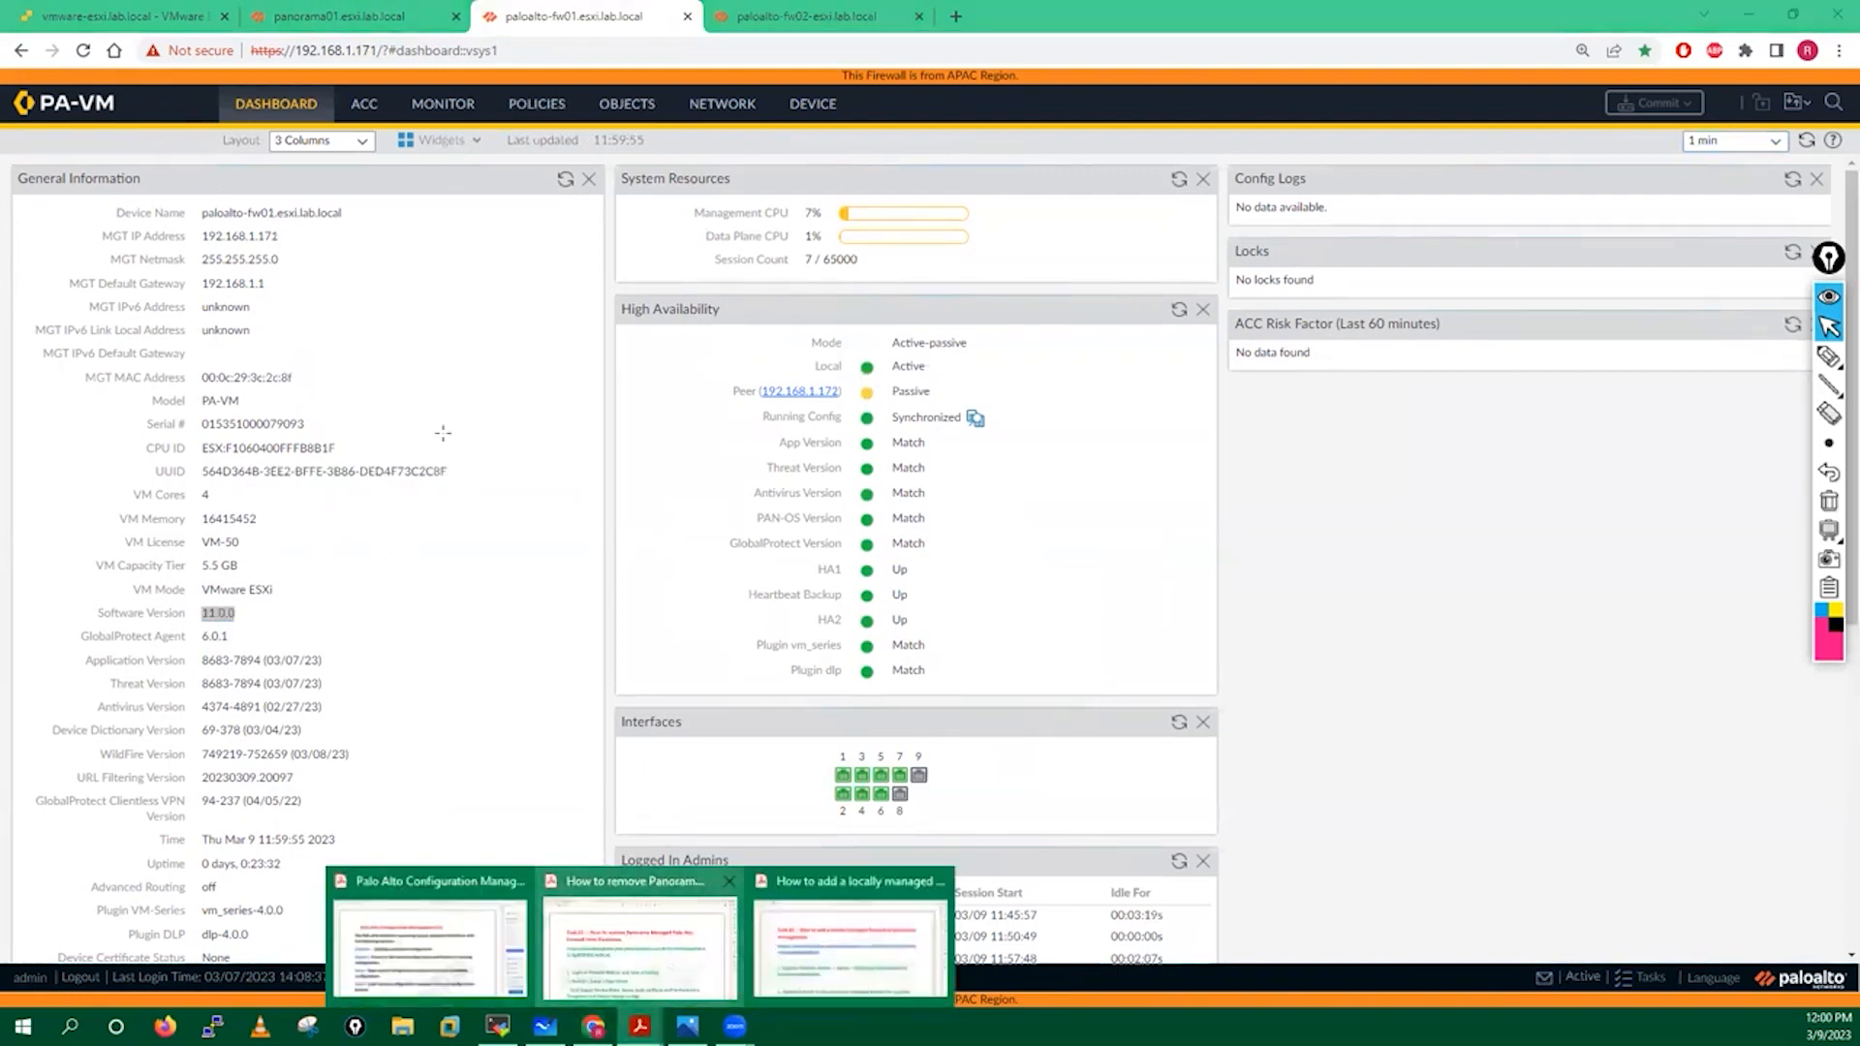
Open the How to remove Panorama PDF and scroll down to step 1.
{"action": "left_click", "coordinate": [632, 935]}
{"action": "left_click", "coordinate": [425, 668]}
{"action": "scroll", "coordinate": [426, 659], "scroll_direction": "down", "scroll_amount": 4}
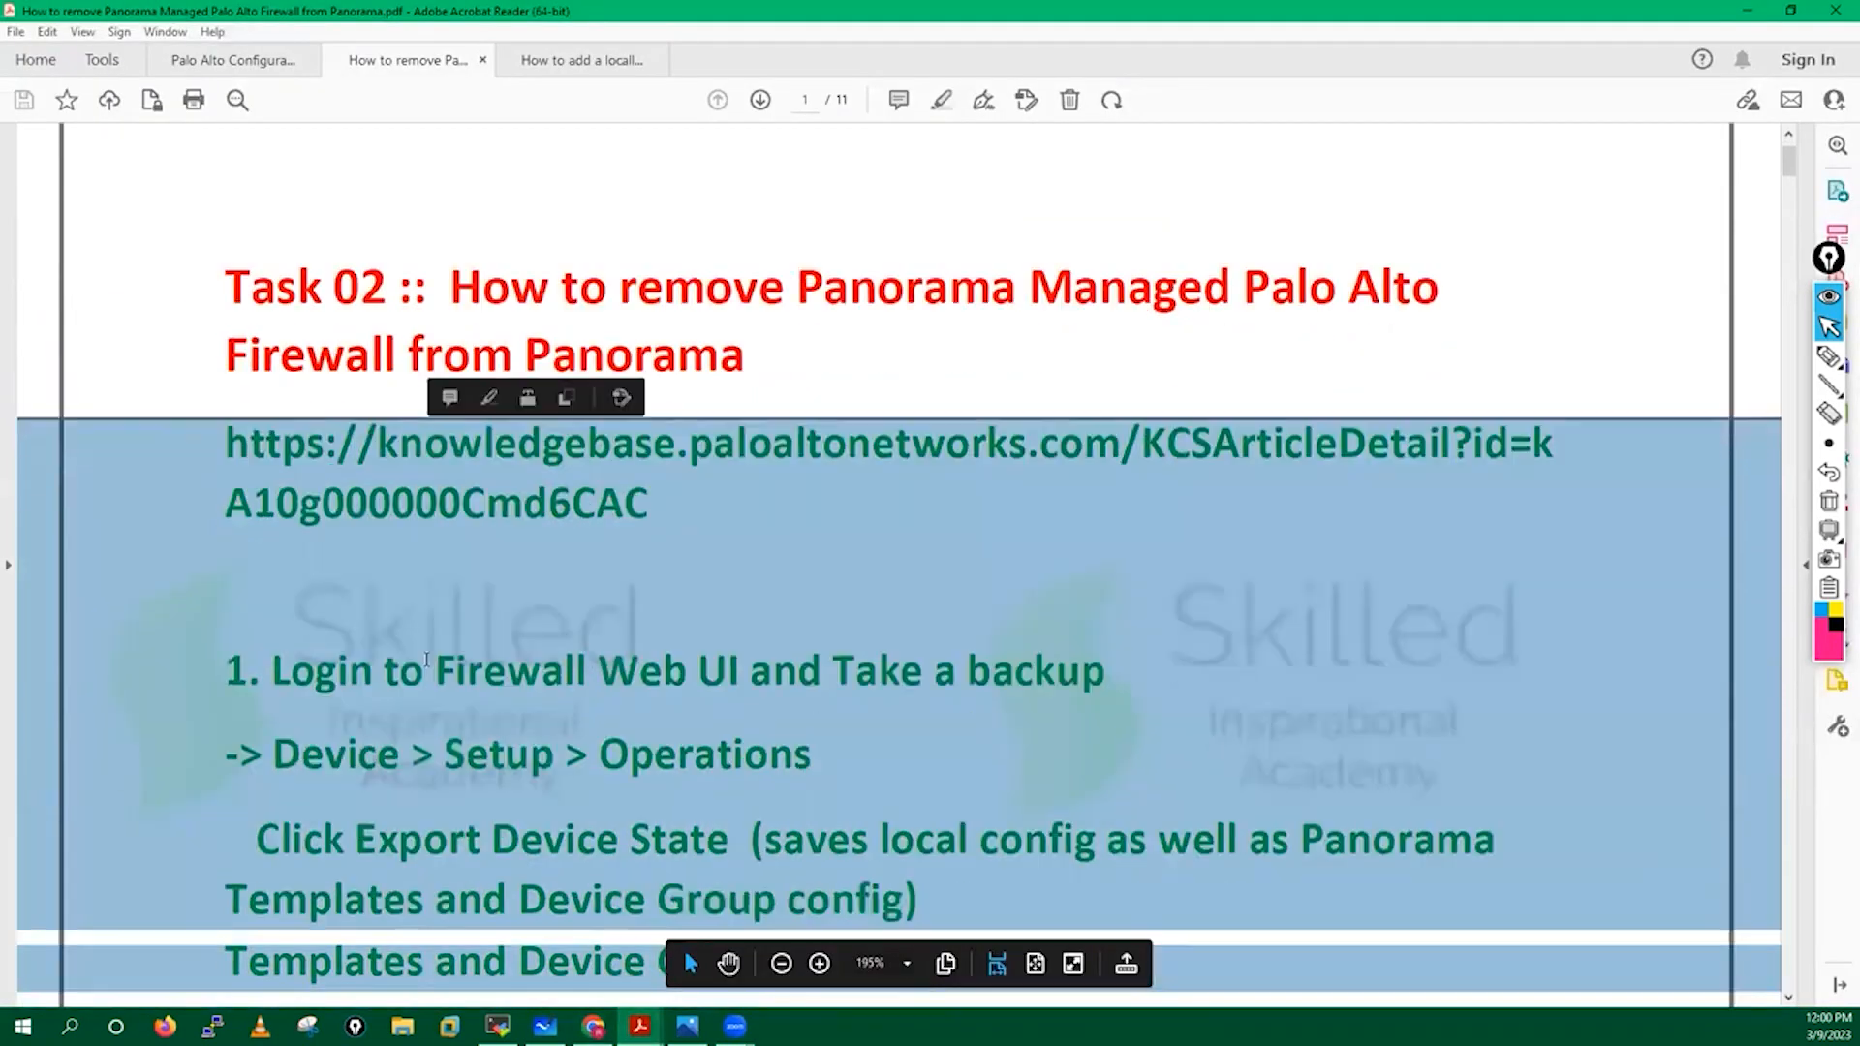
{"action": "scroll", "coordinate": [380, 353], "scroll_direction": "down", "scroll_amount": 3}
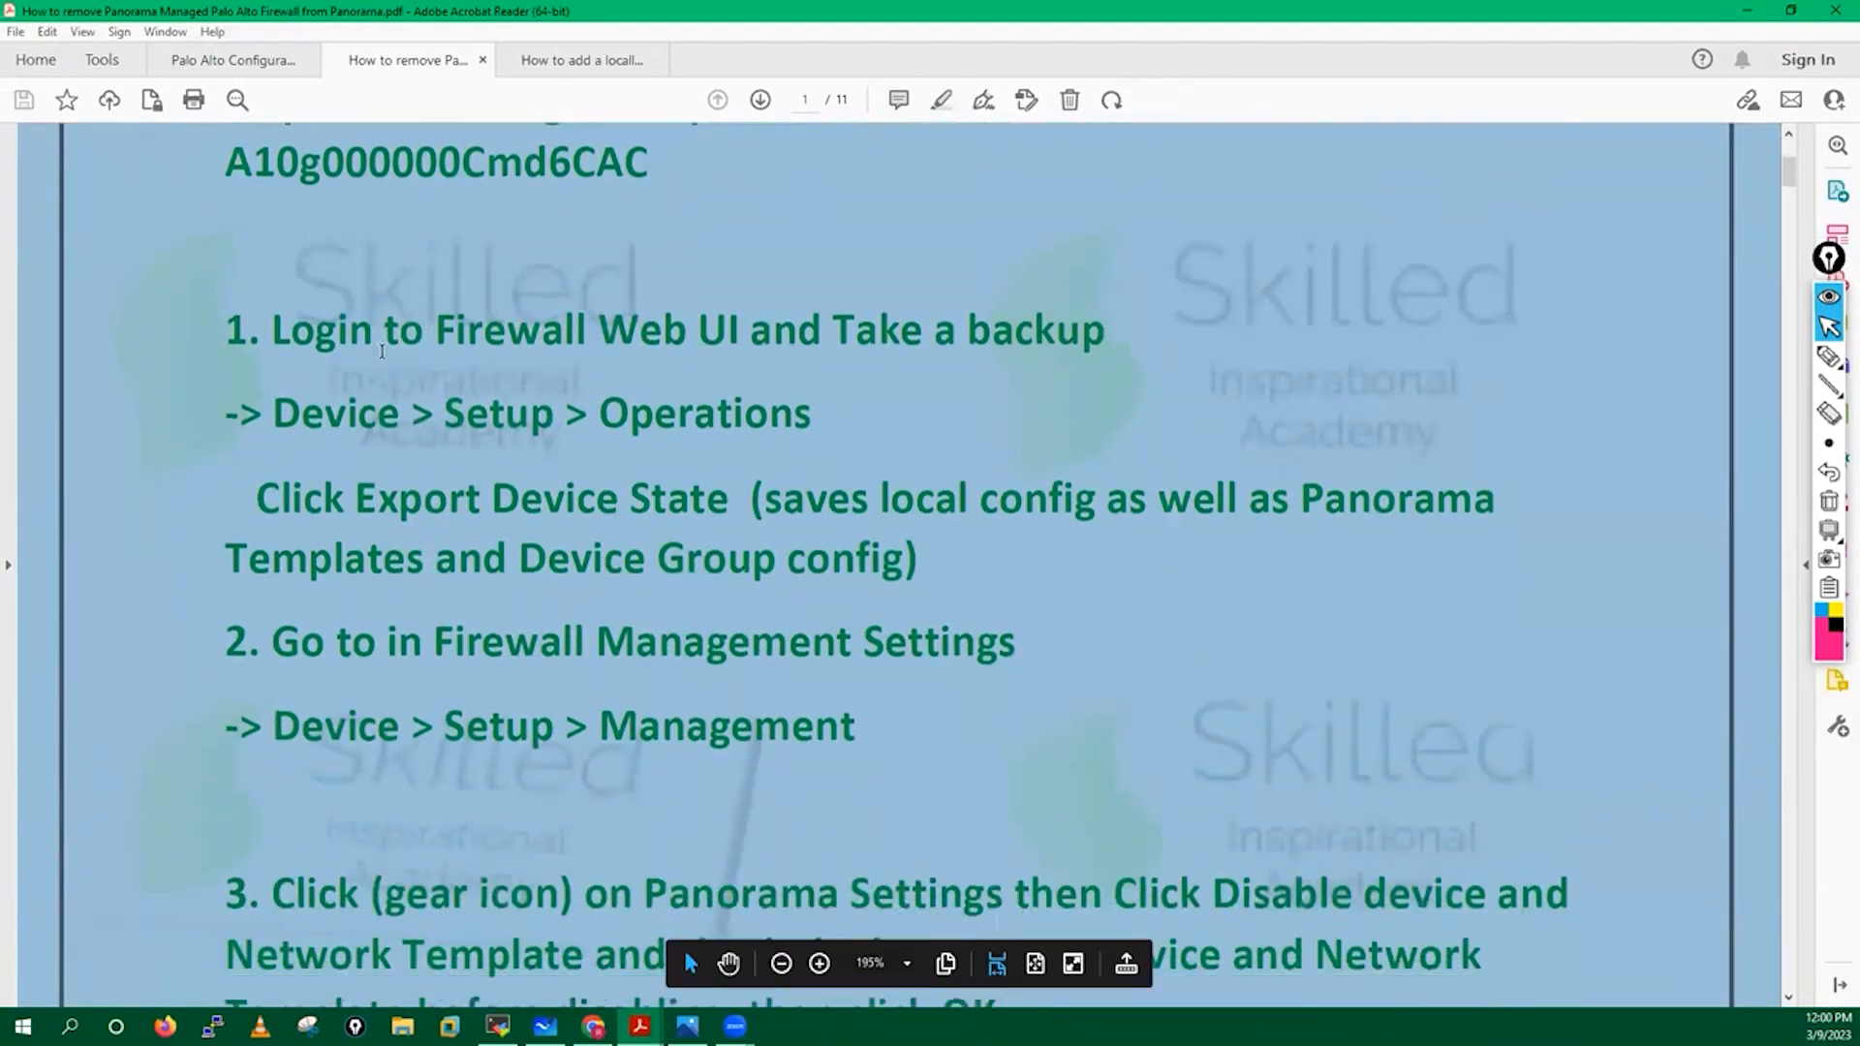
{"action": "left_click", "coordinate": [1250, 276]}
Underline the backup and Device > Setup > Operations lines, then select 'Click Export Device State'.
{"action": "mouse_move", "coordinate": [1828, 358]}
{"action": "left_click", "coordinate": [1764, 359]}
{"action": "left_click_drag", "start_coordinate": [278, 252], "coordinate": [1158, 263]}
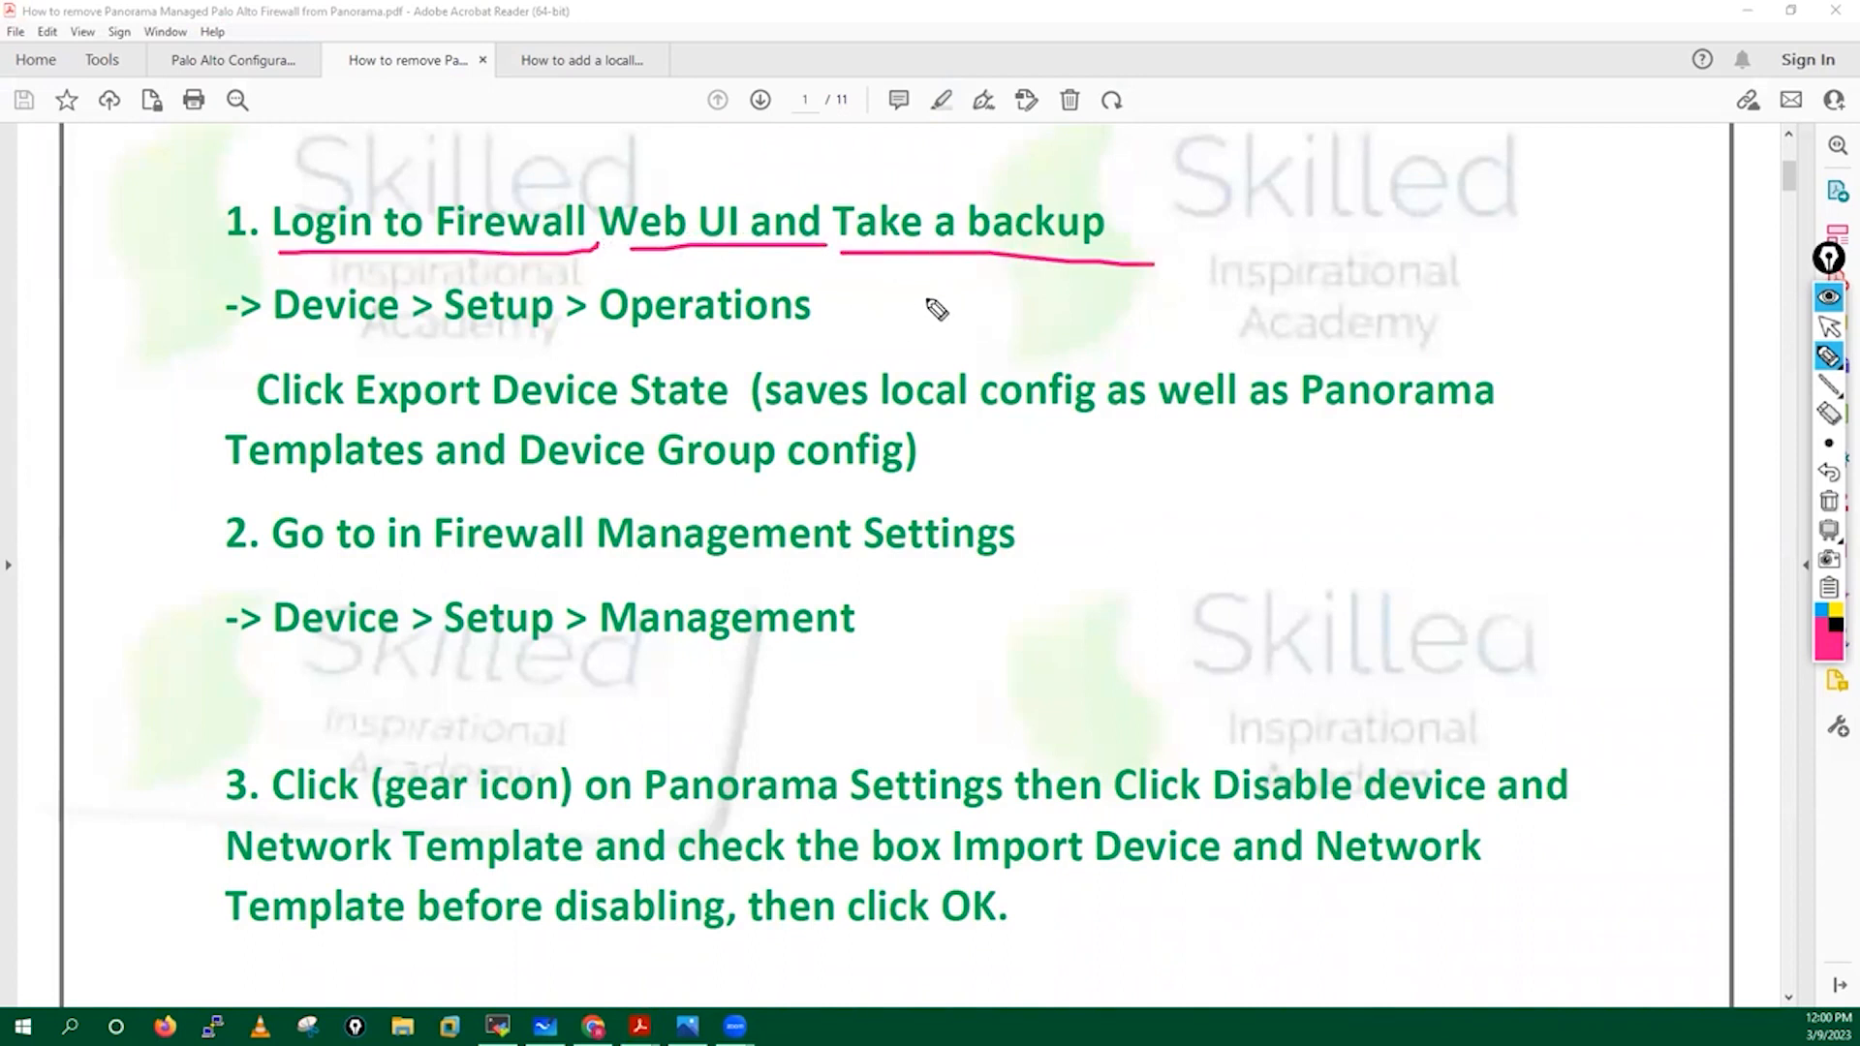
{"action": "left_click_drag", "start_coordinate": [274, 341], "coordinate": [729, 345]}
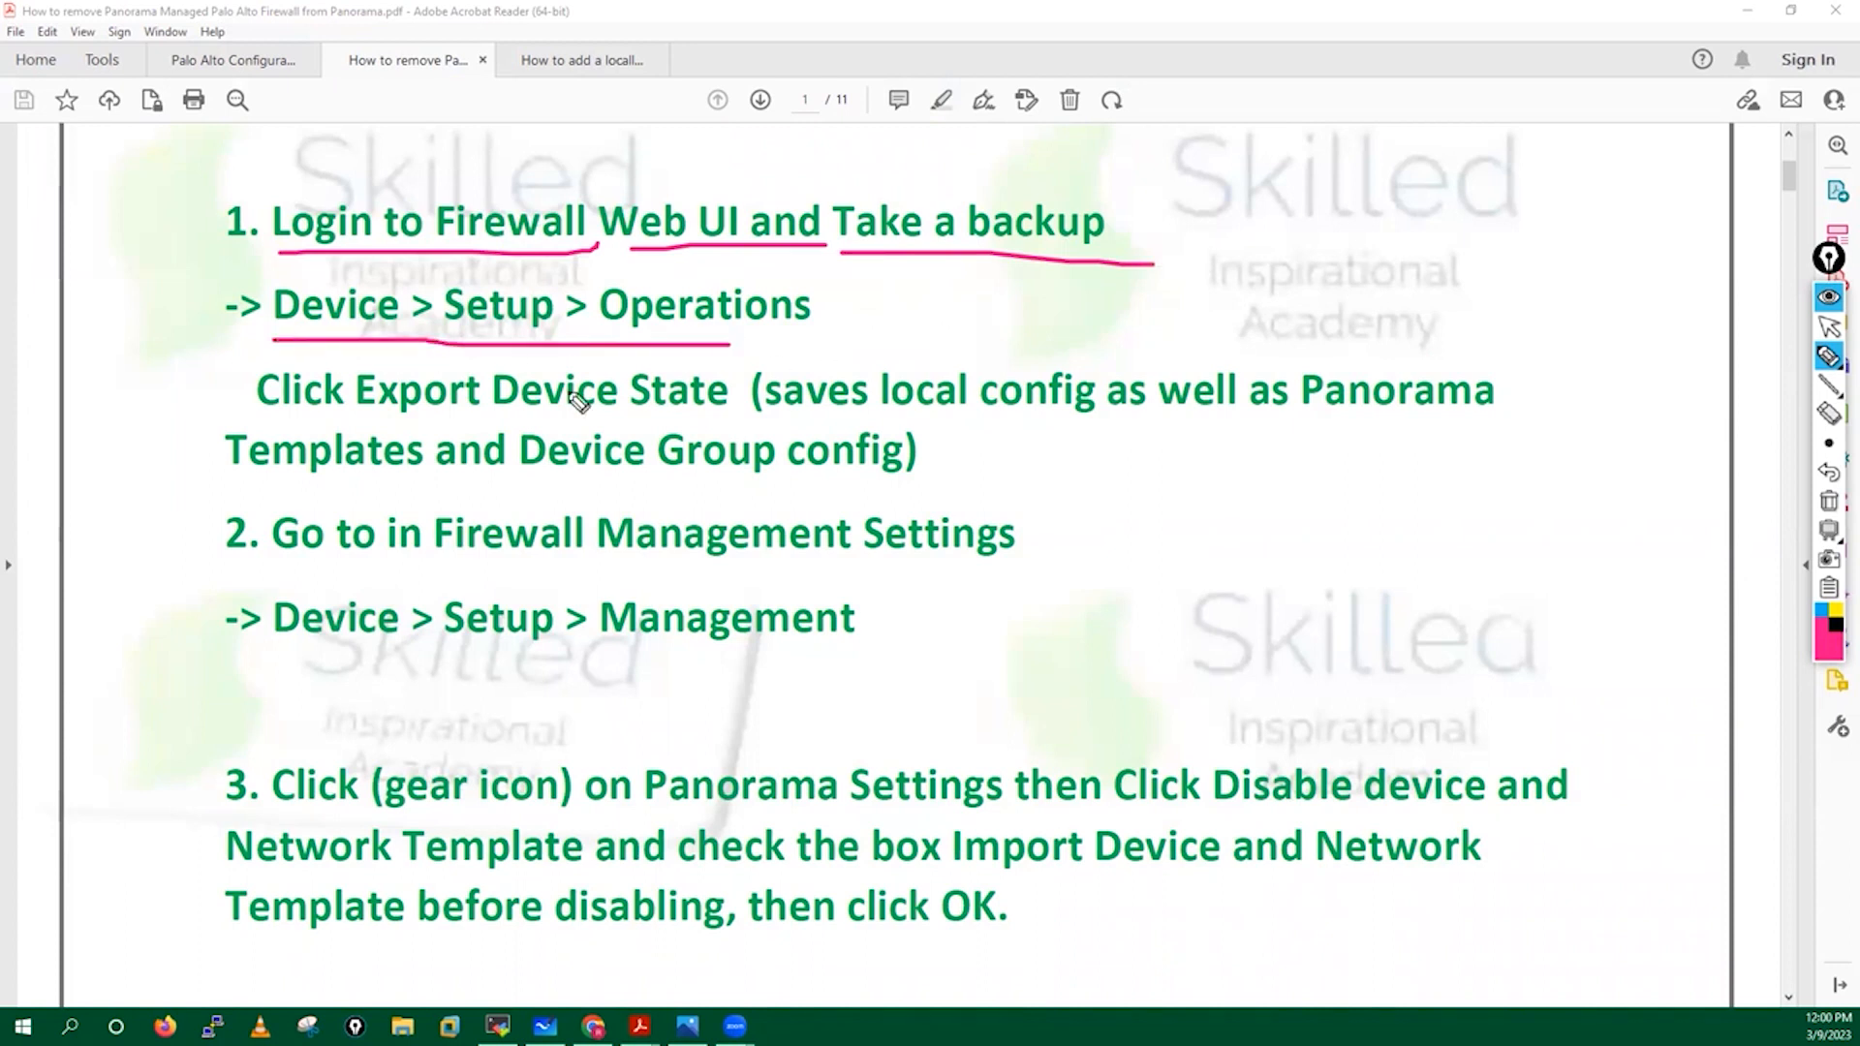
{"action": "left_click", "coordinate": [1829, 383]}
{"action": "left_click", "coordinate": [1828, 326]}
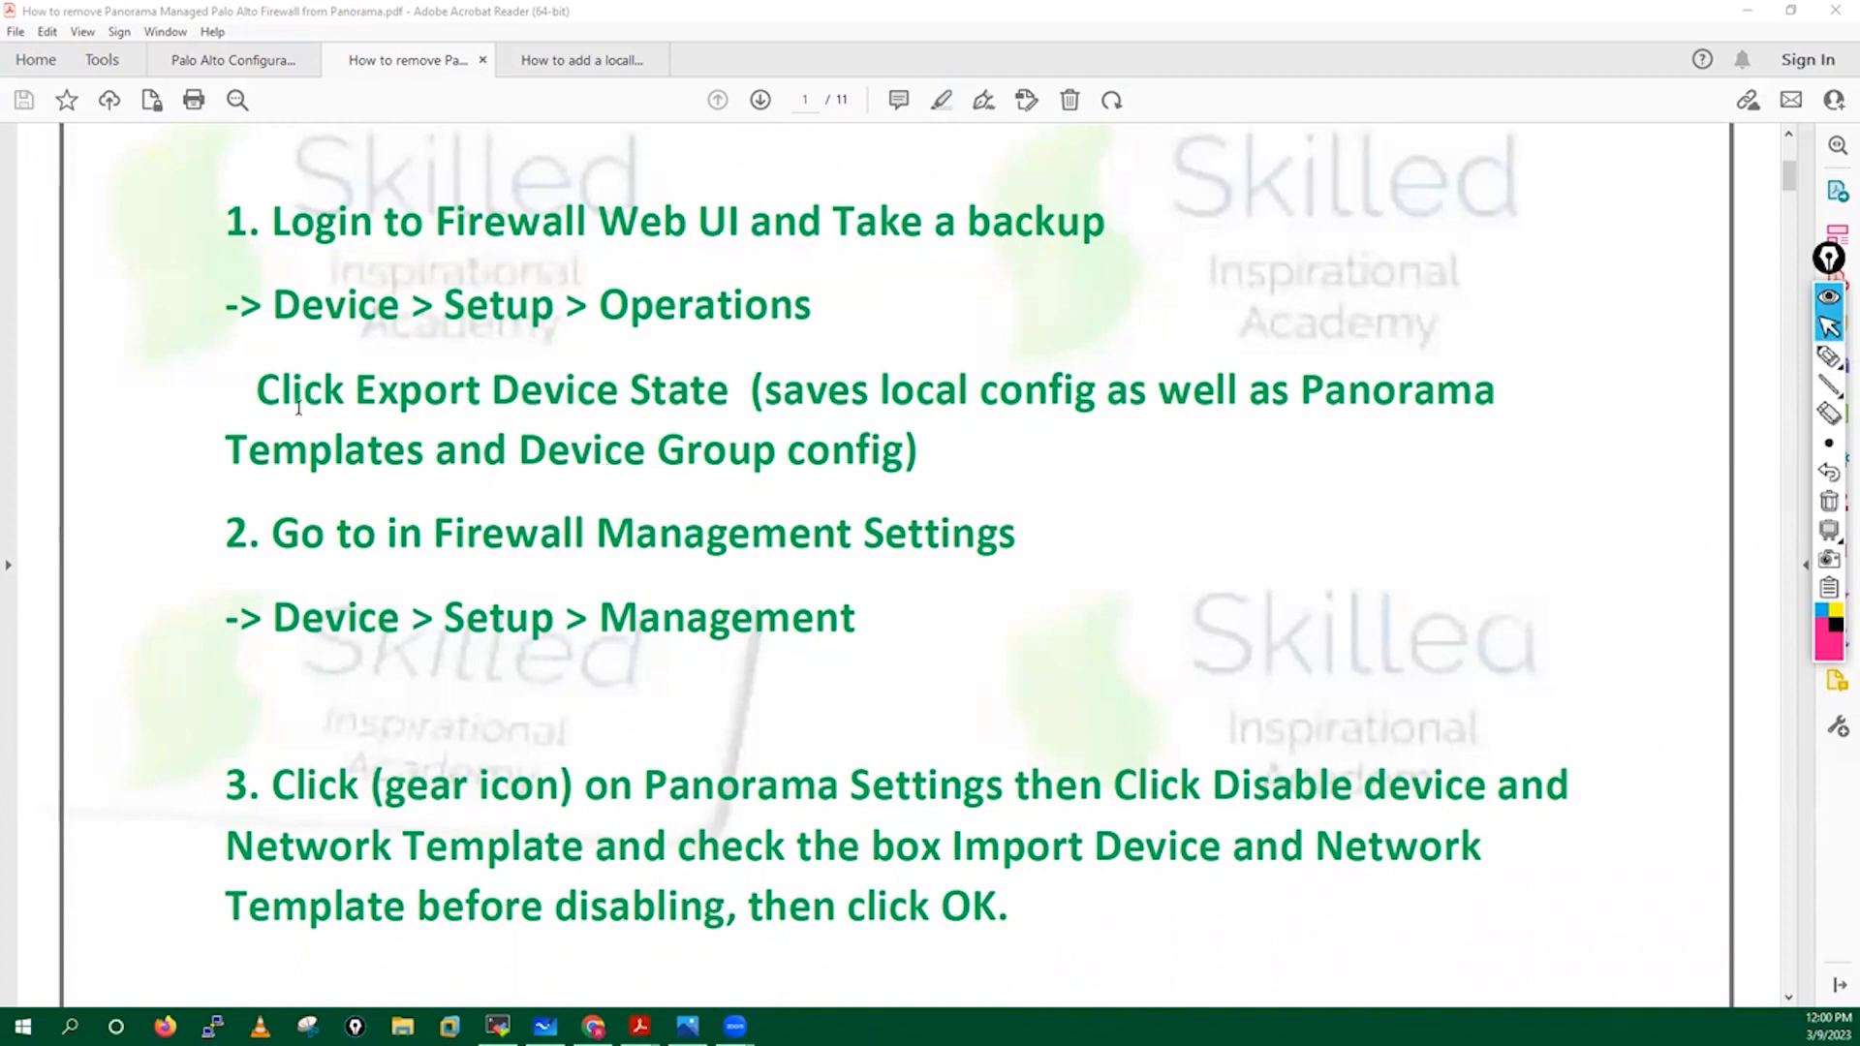
{"action": "left_click_drag", "start_coordinate": [253, 396], "coordinate": [728, 399]}
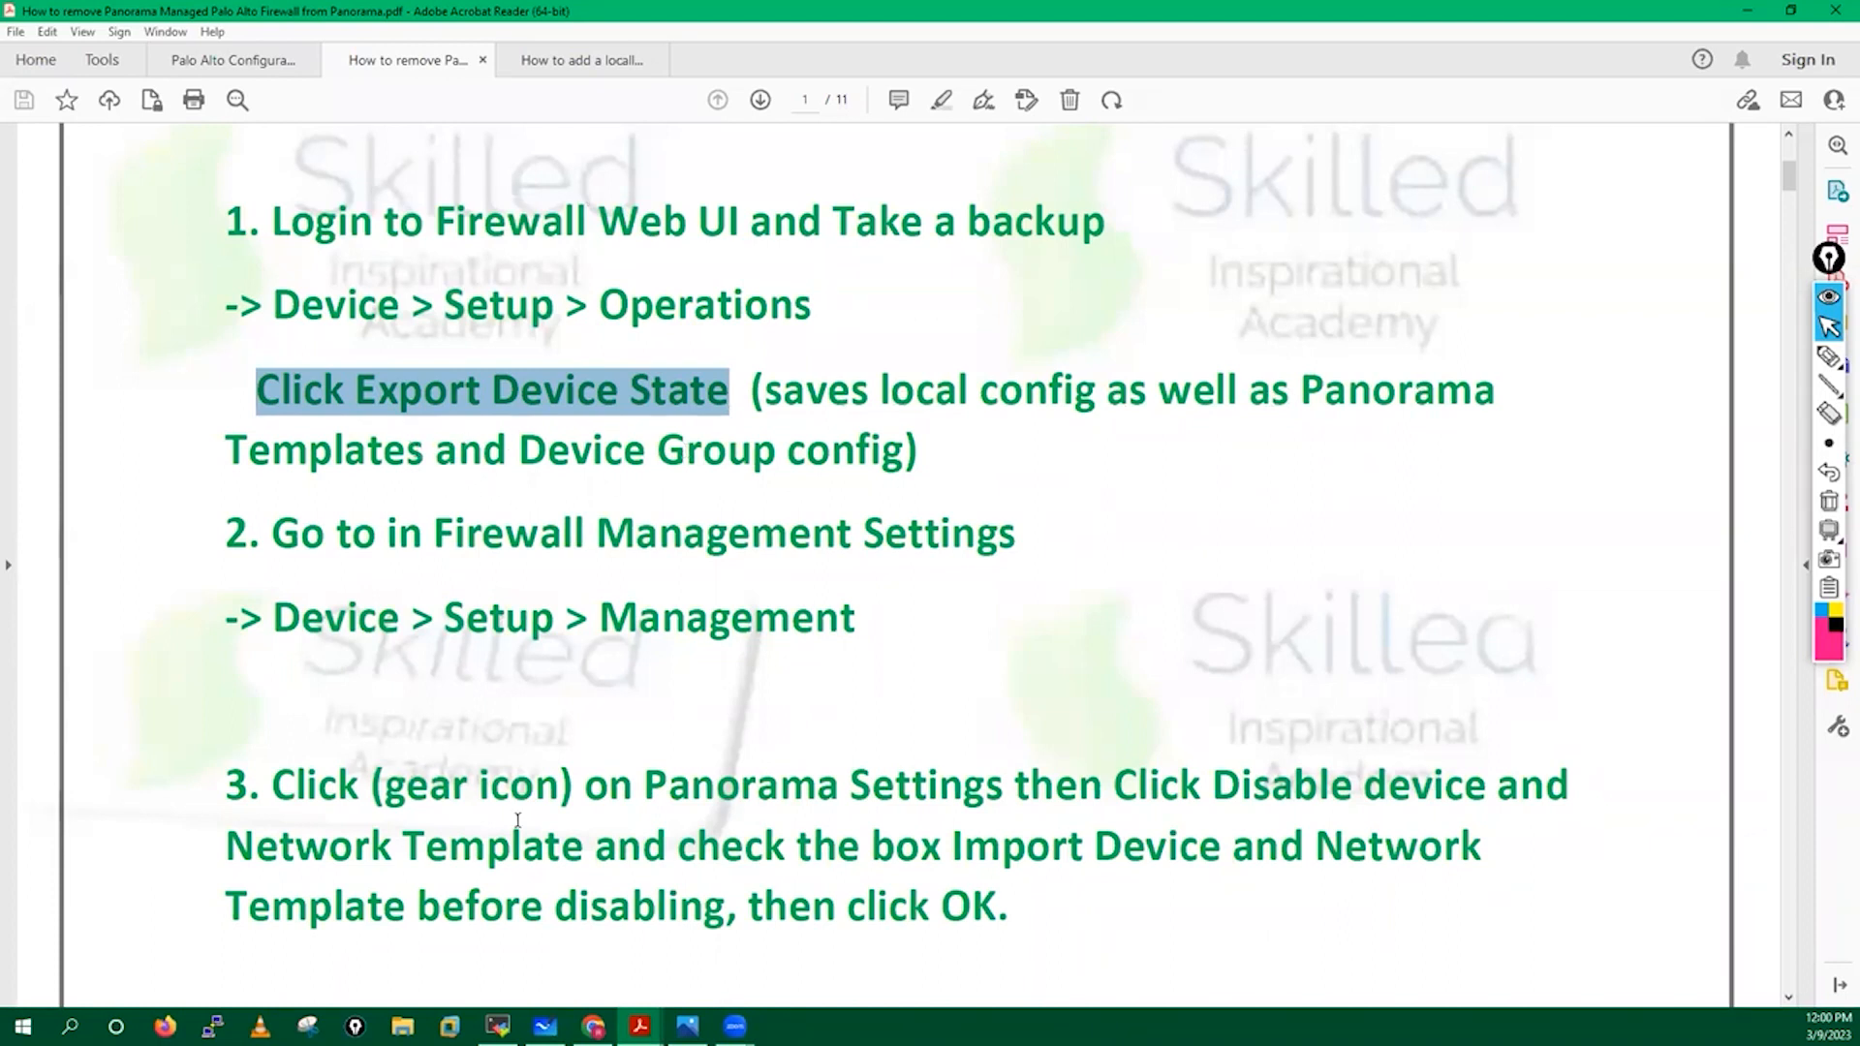
{"action": "left_click", "coordinate": [593, 1026]}
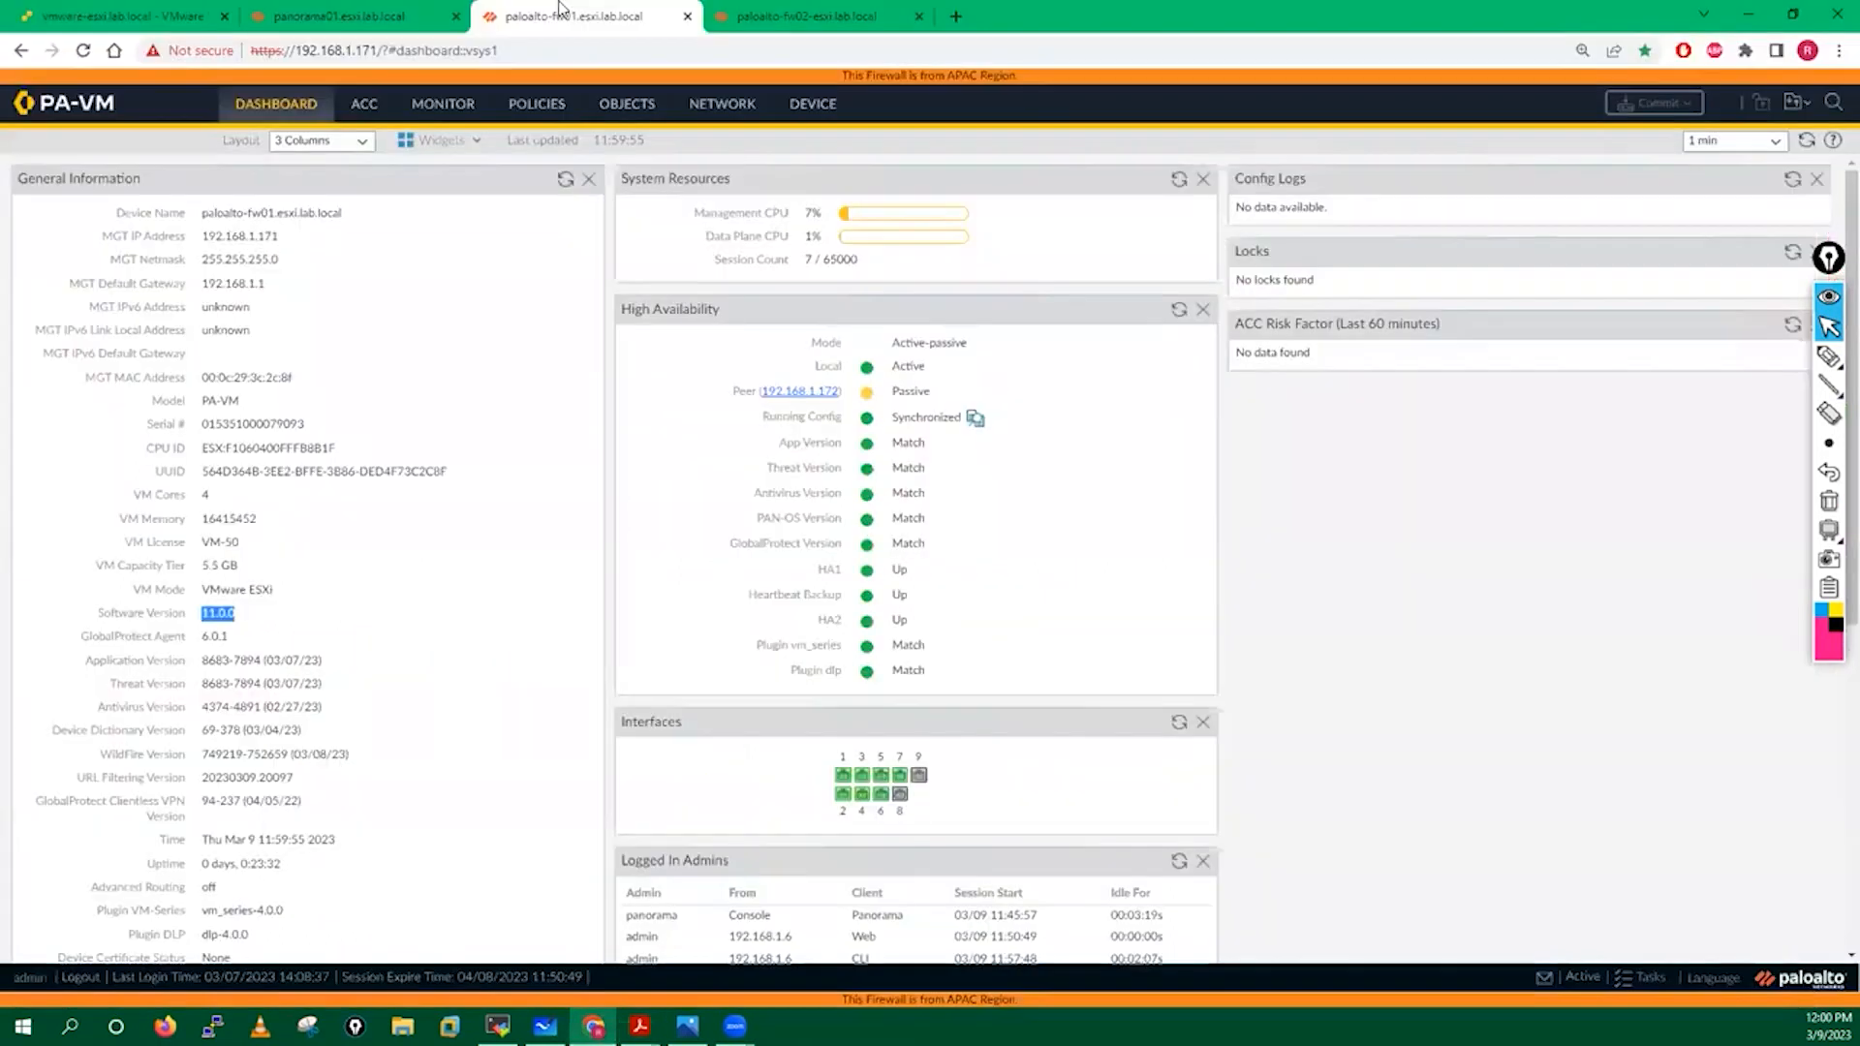
Go to Device > Setup > Operations on the fw01 firewall.
{"action": "left_click", "coordinate": [813, 107]}
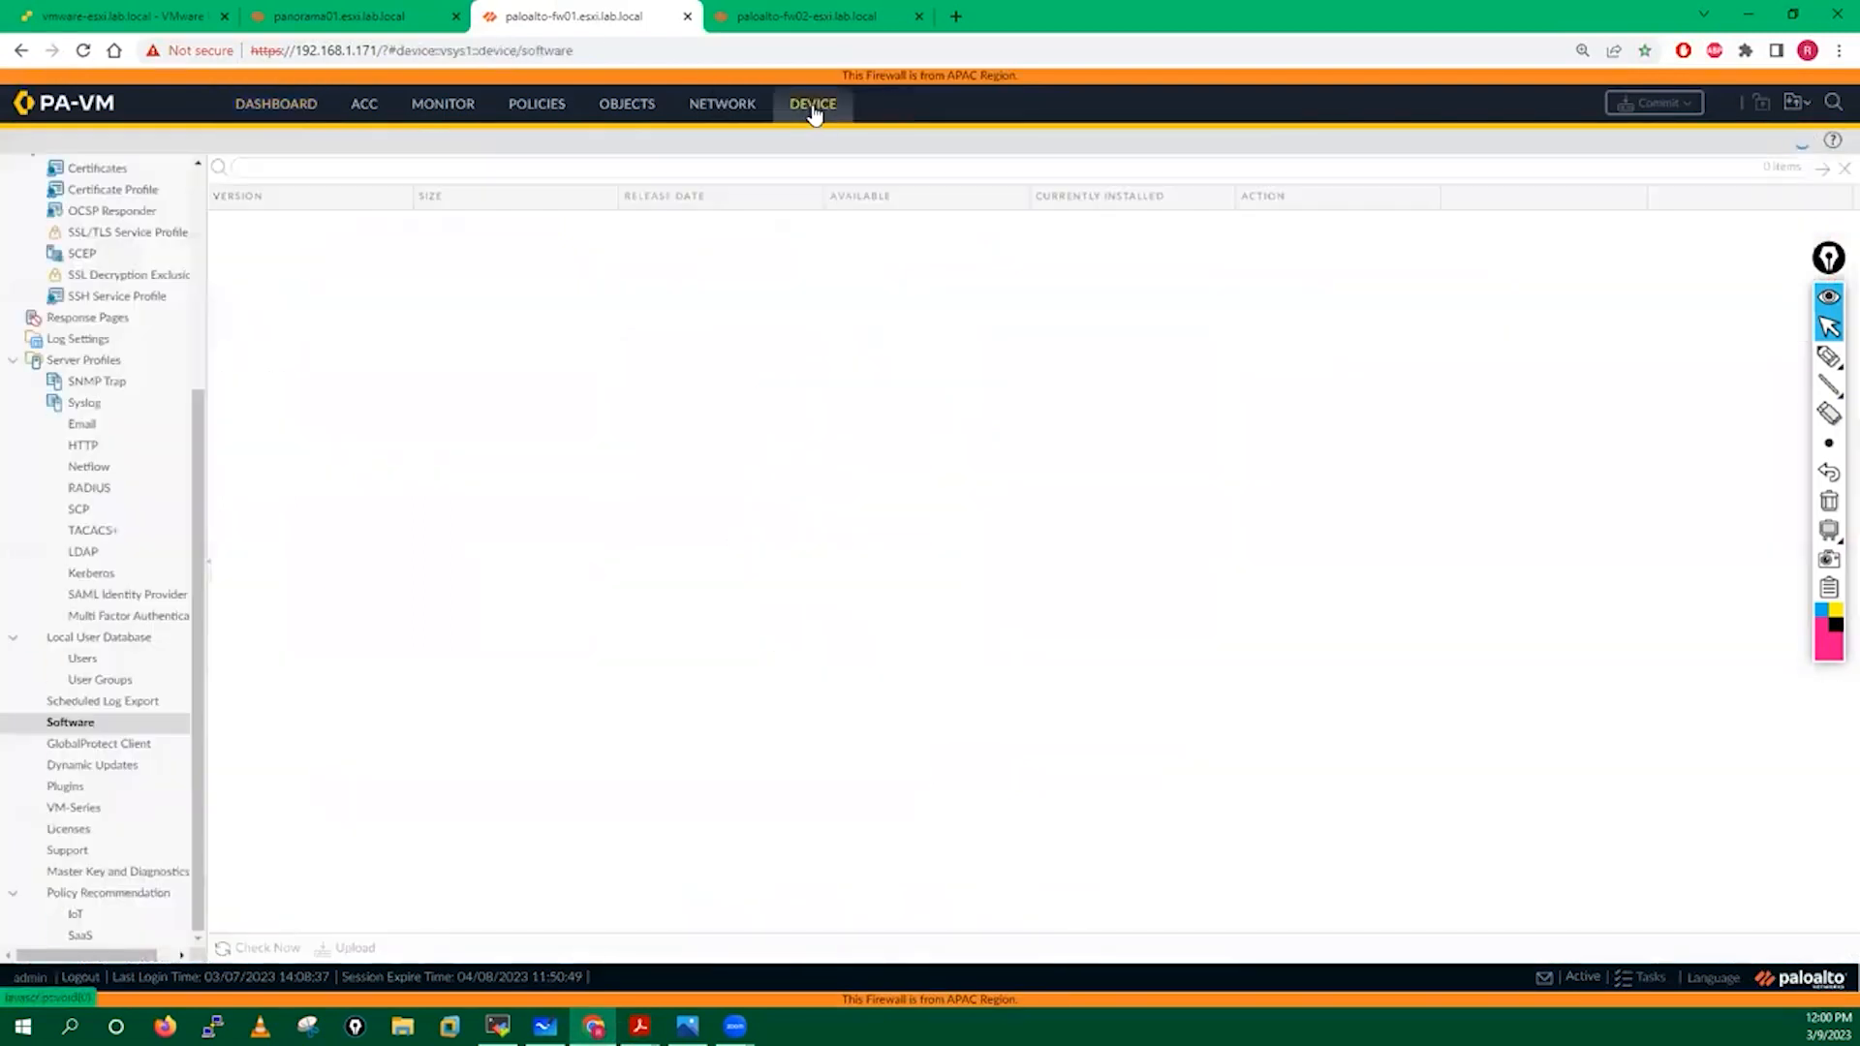
{"action": "left_click_drag", "start_coordinate": [198, 427], "coordinate": [197, 193]}
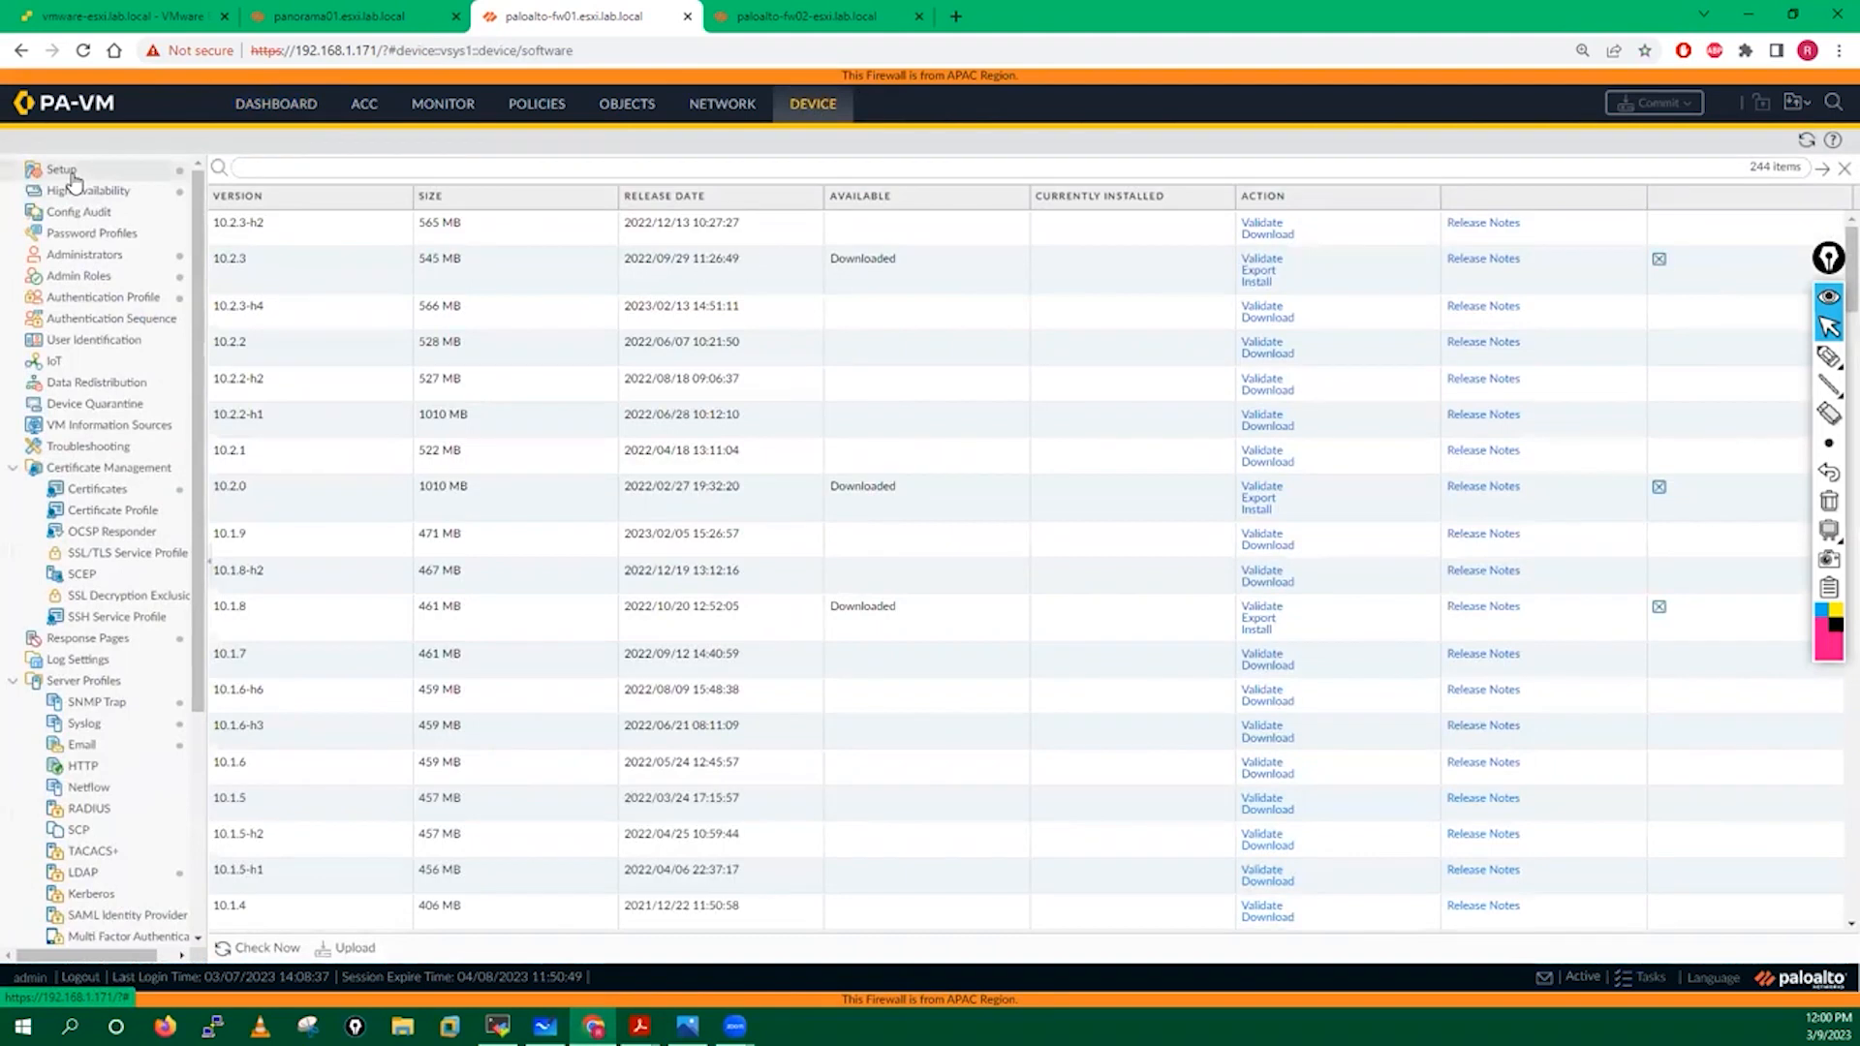
{"action": "left_click", "coordinate": [71, 177]}
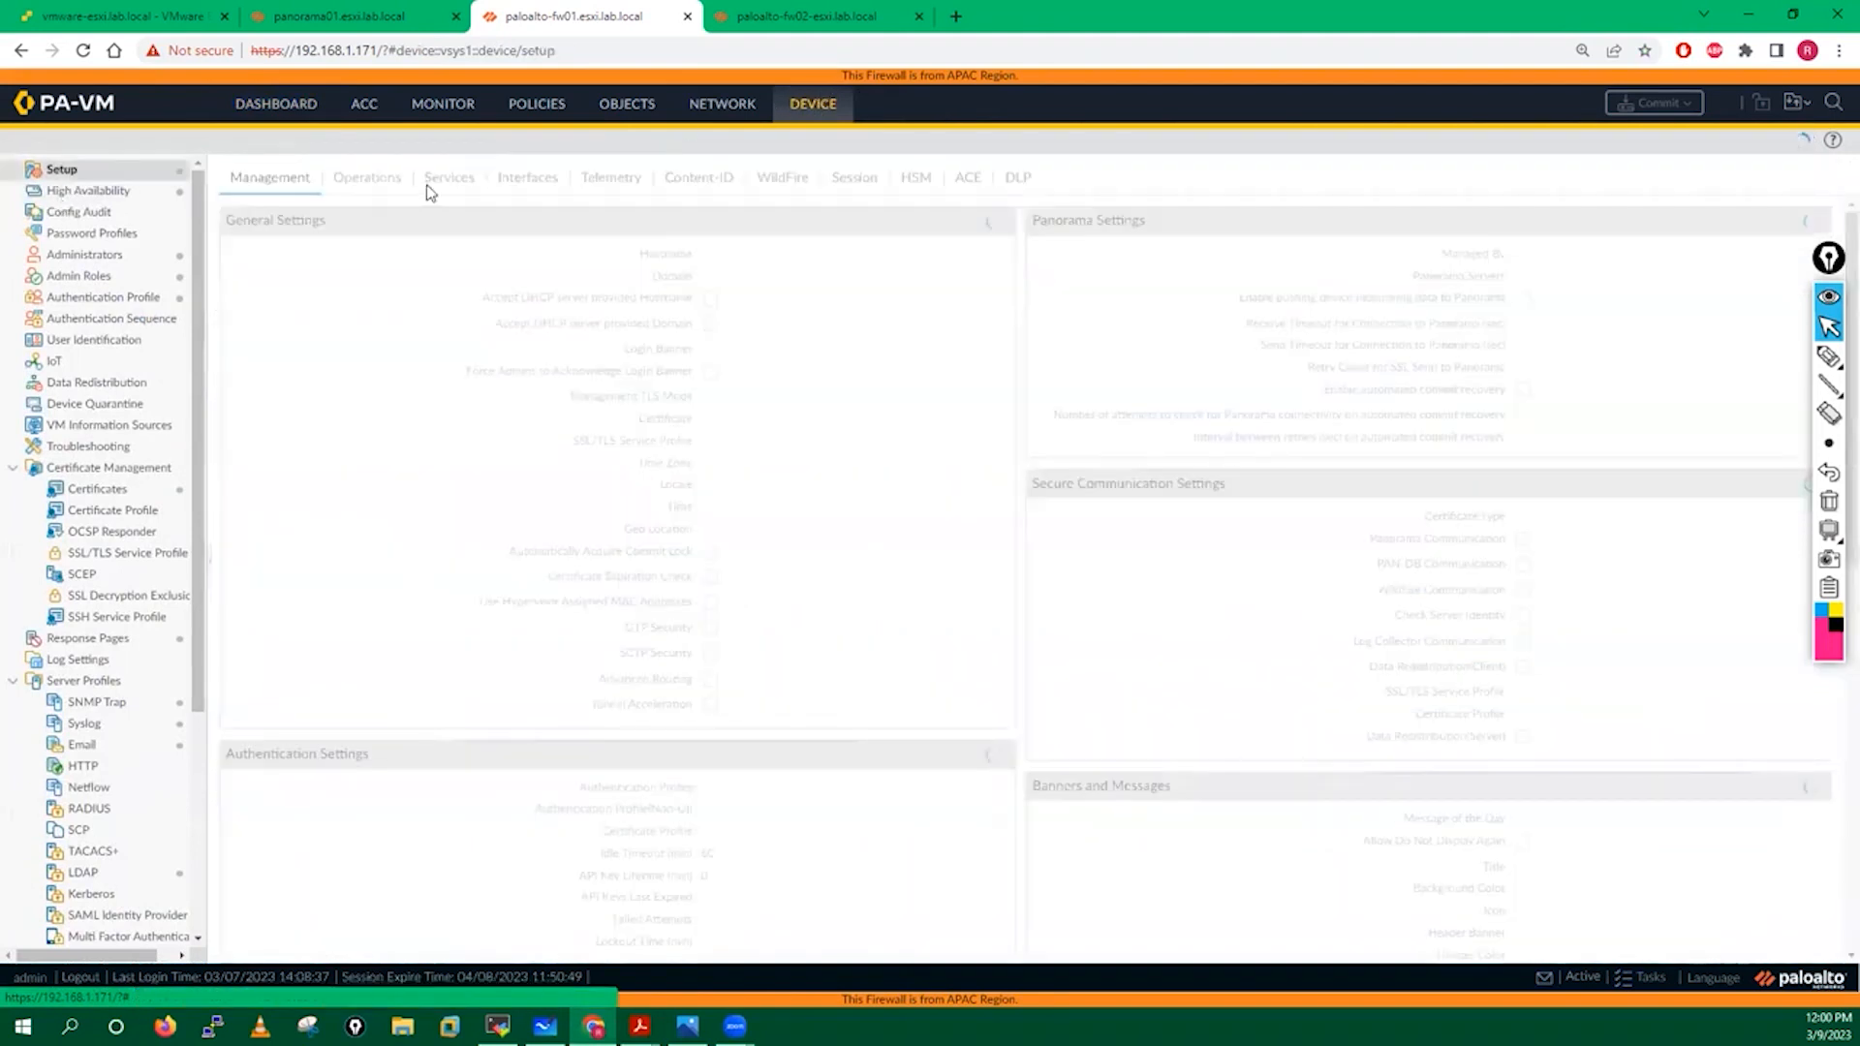
{"action": "left_click", "coordinate": [373, 188]}
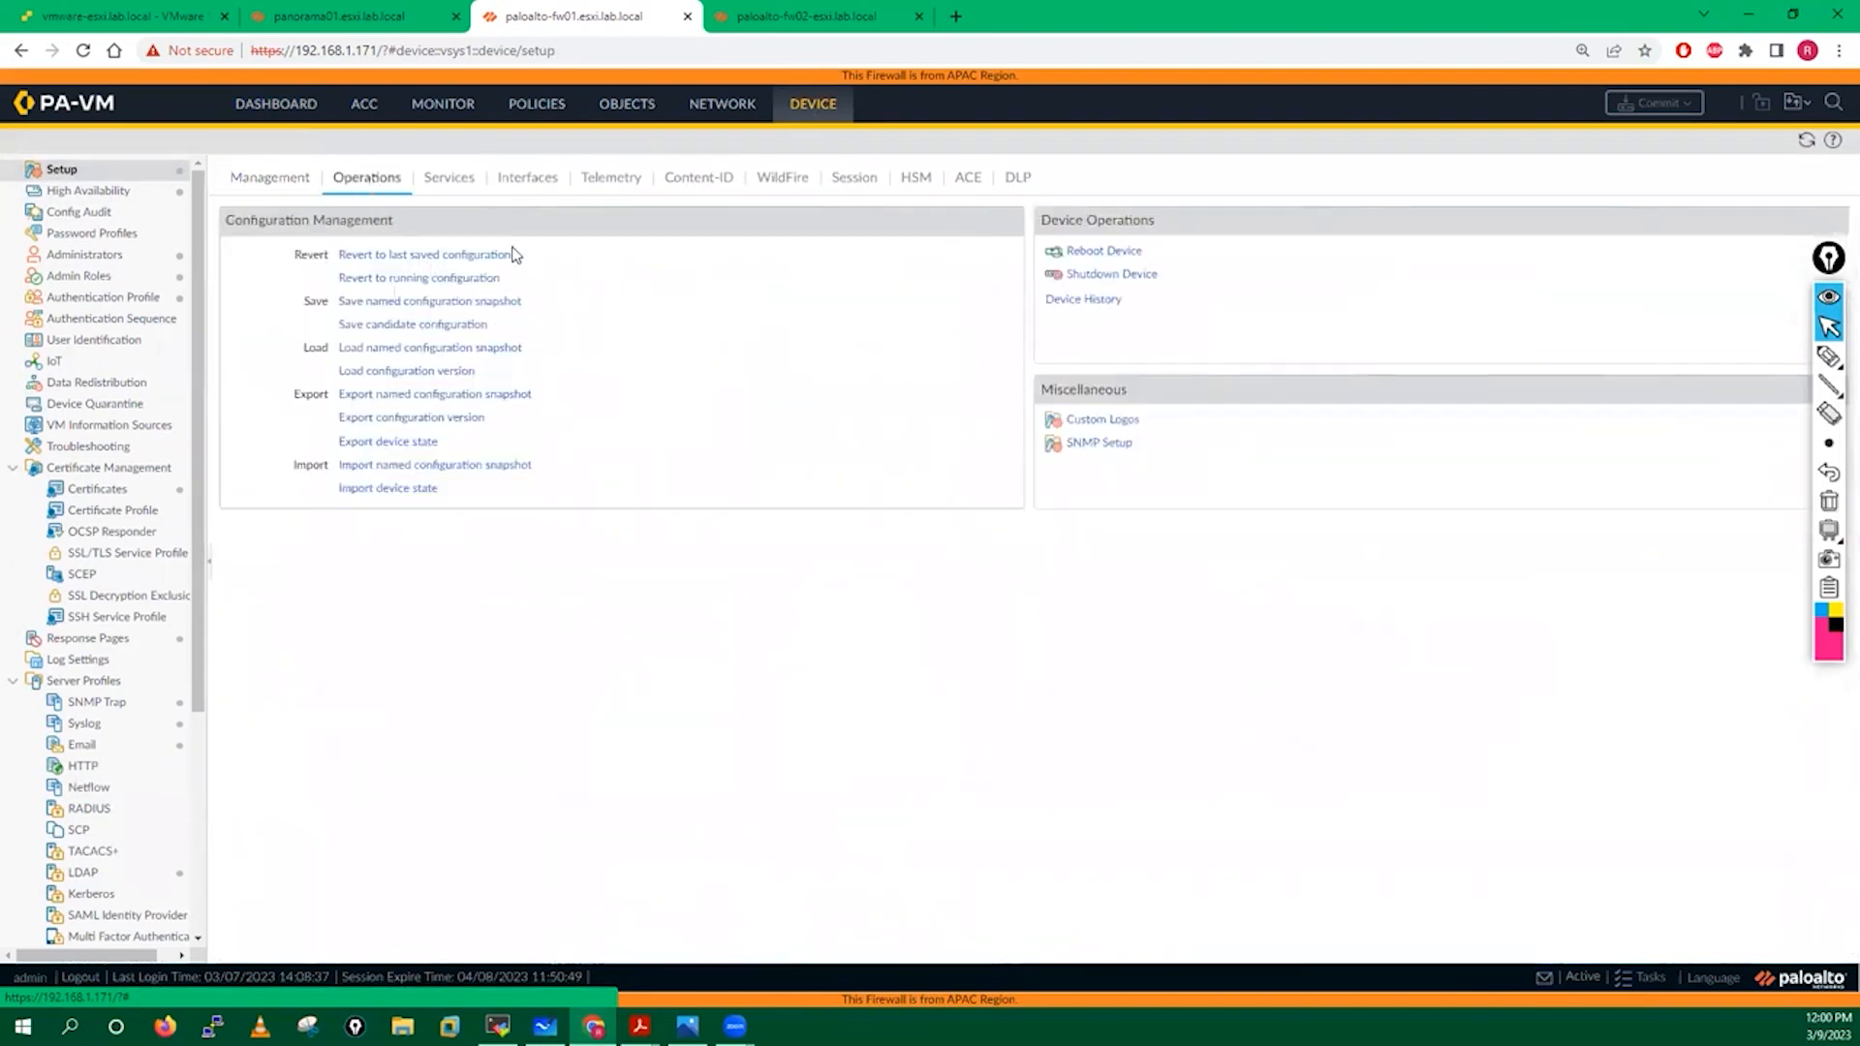
Save the configuration as named snapshot before-removing.xml and dismiss the confirmation.
{"action": "left_click", "coordinate": [432, 301]}
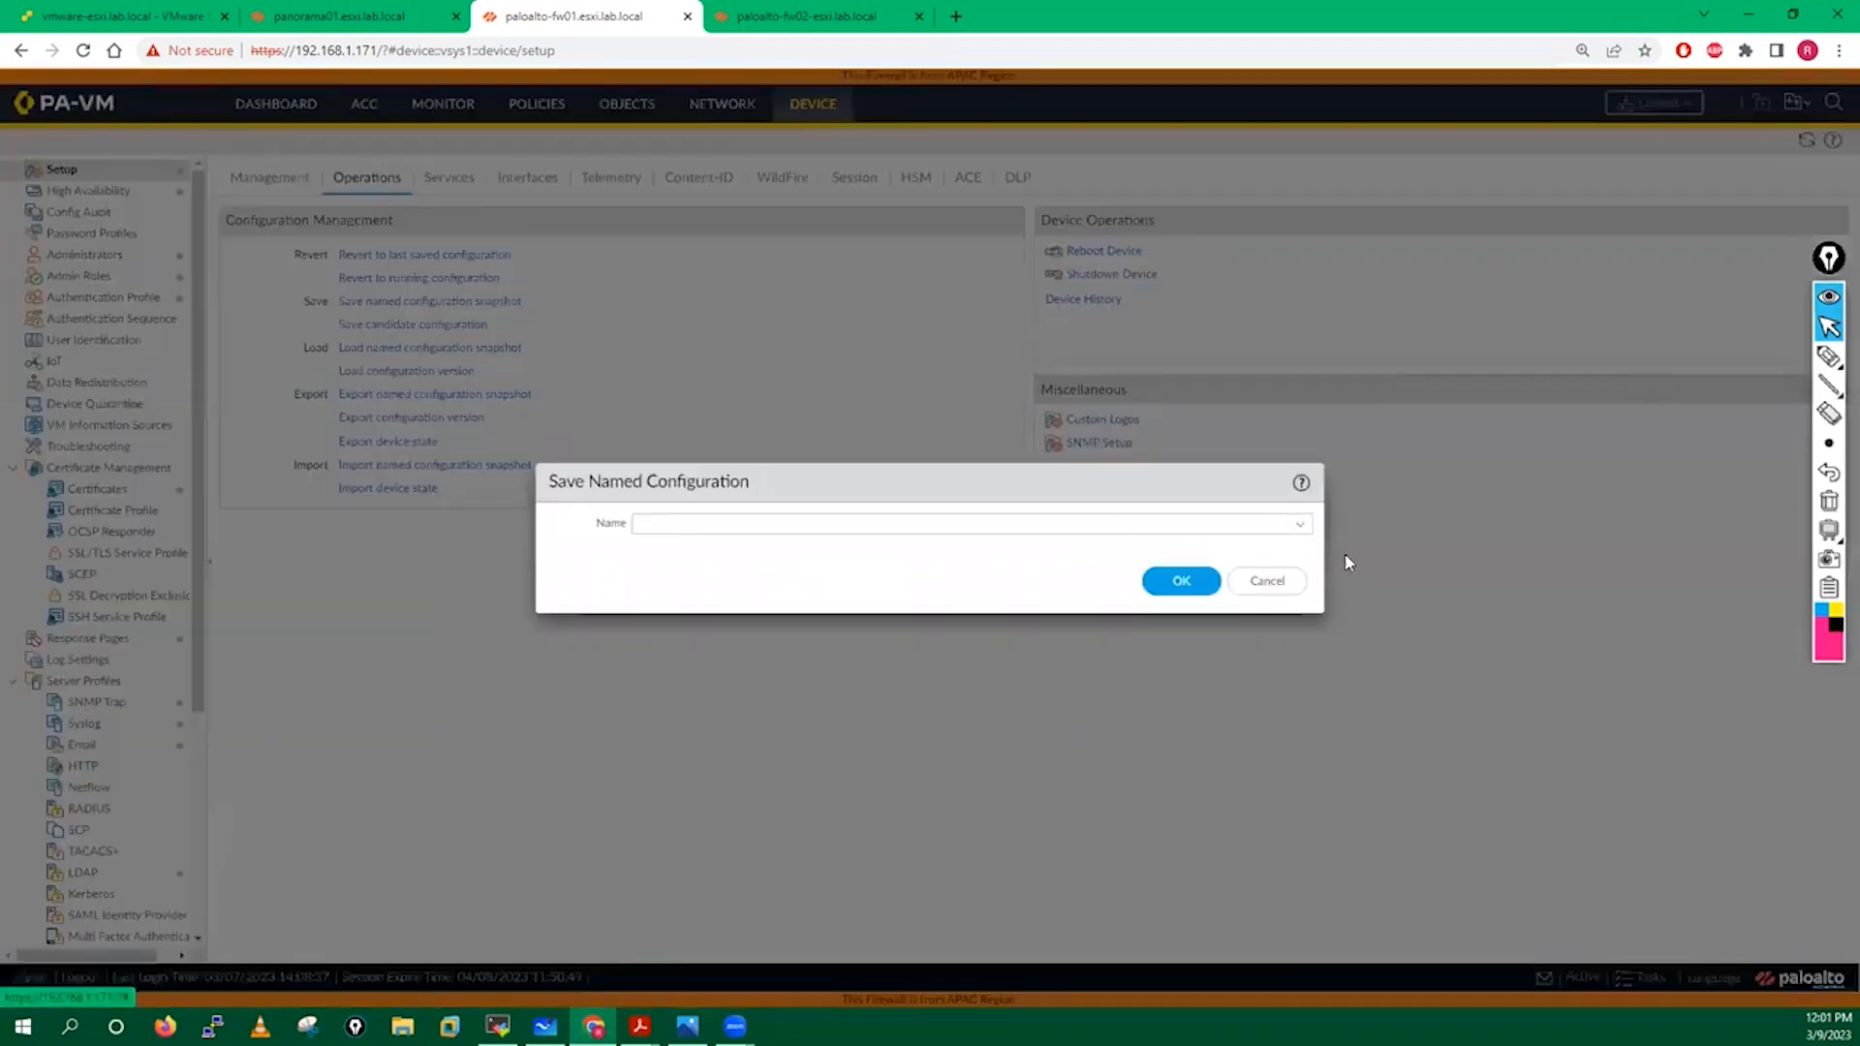
{"action": "left_click", "coordinate": [1304, 527]}
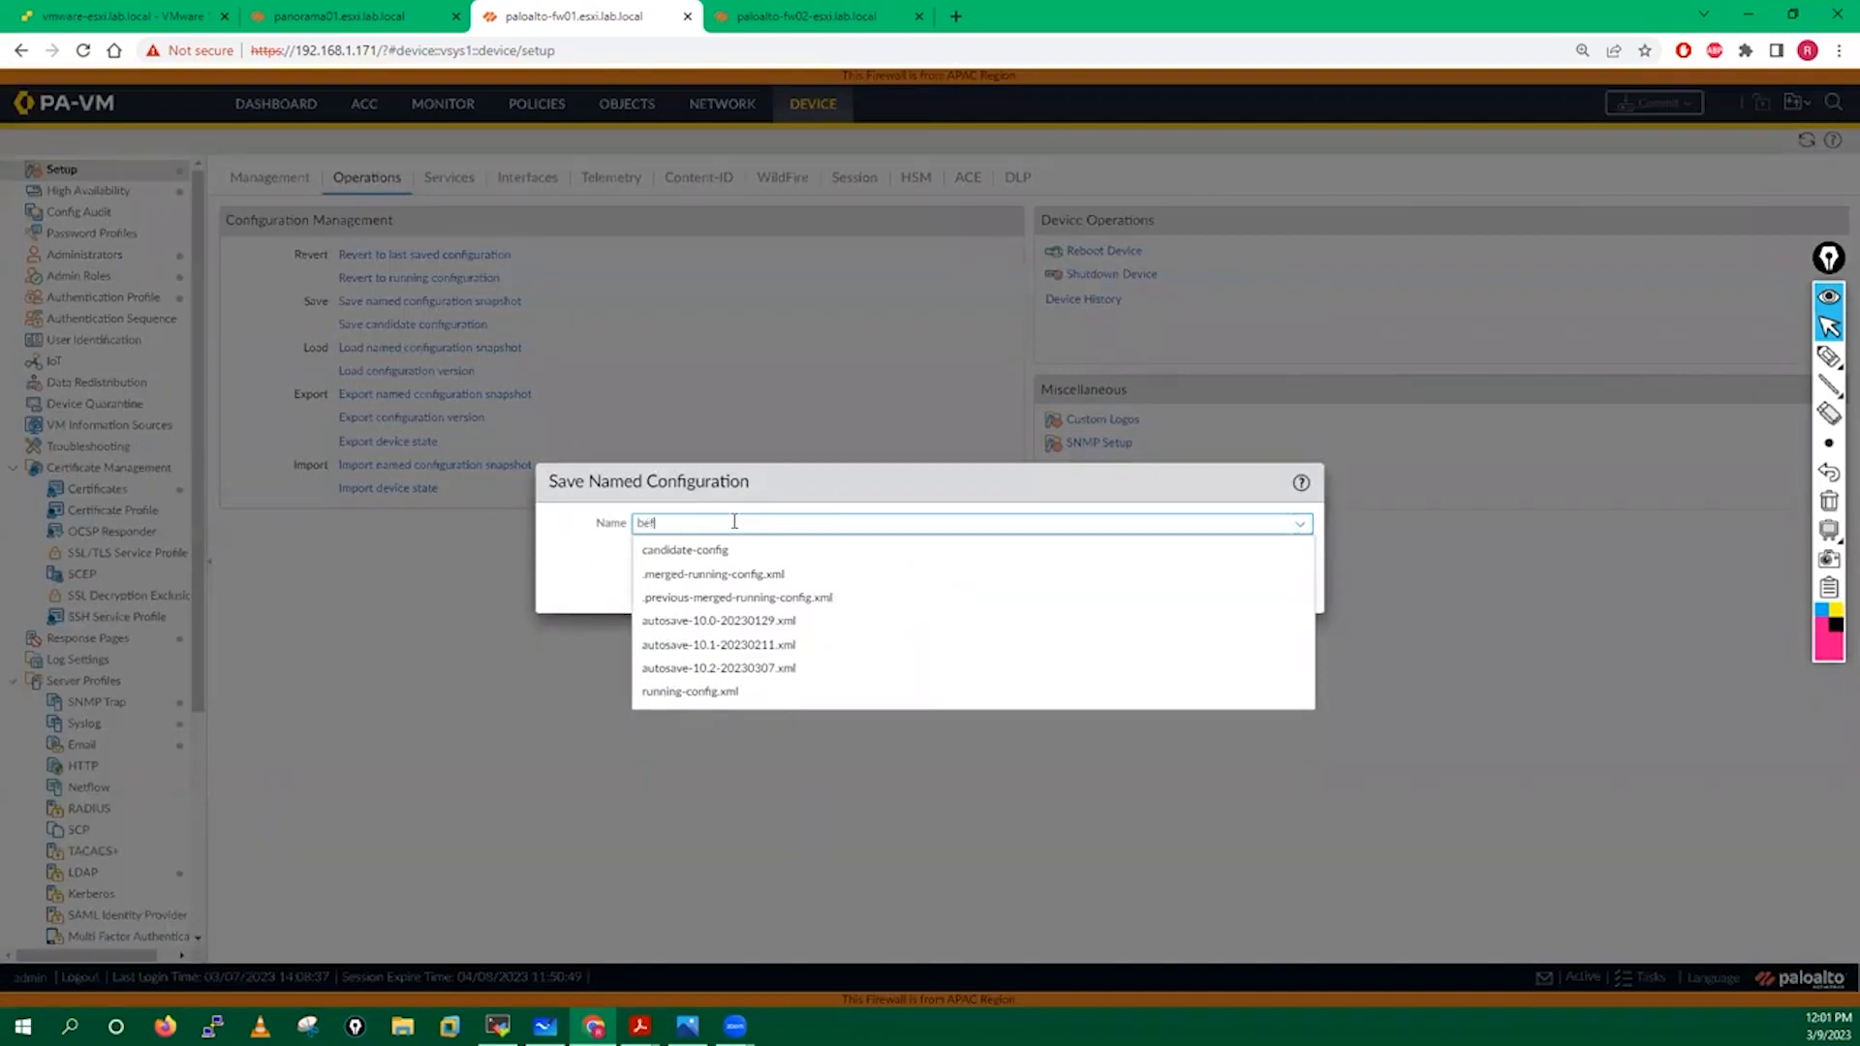
{"action": "type", "text": "removing.xml"}
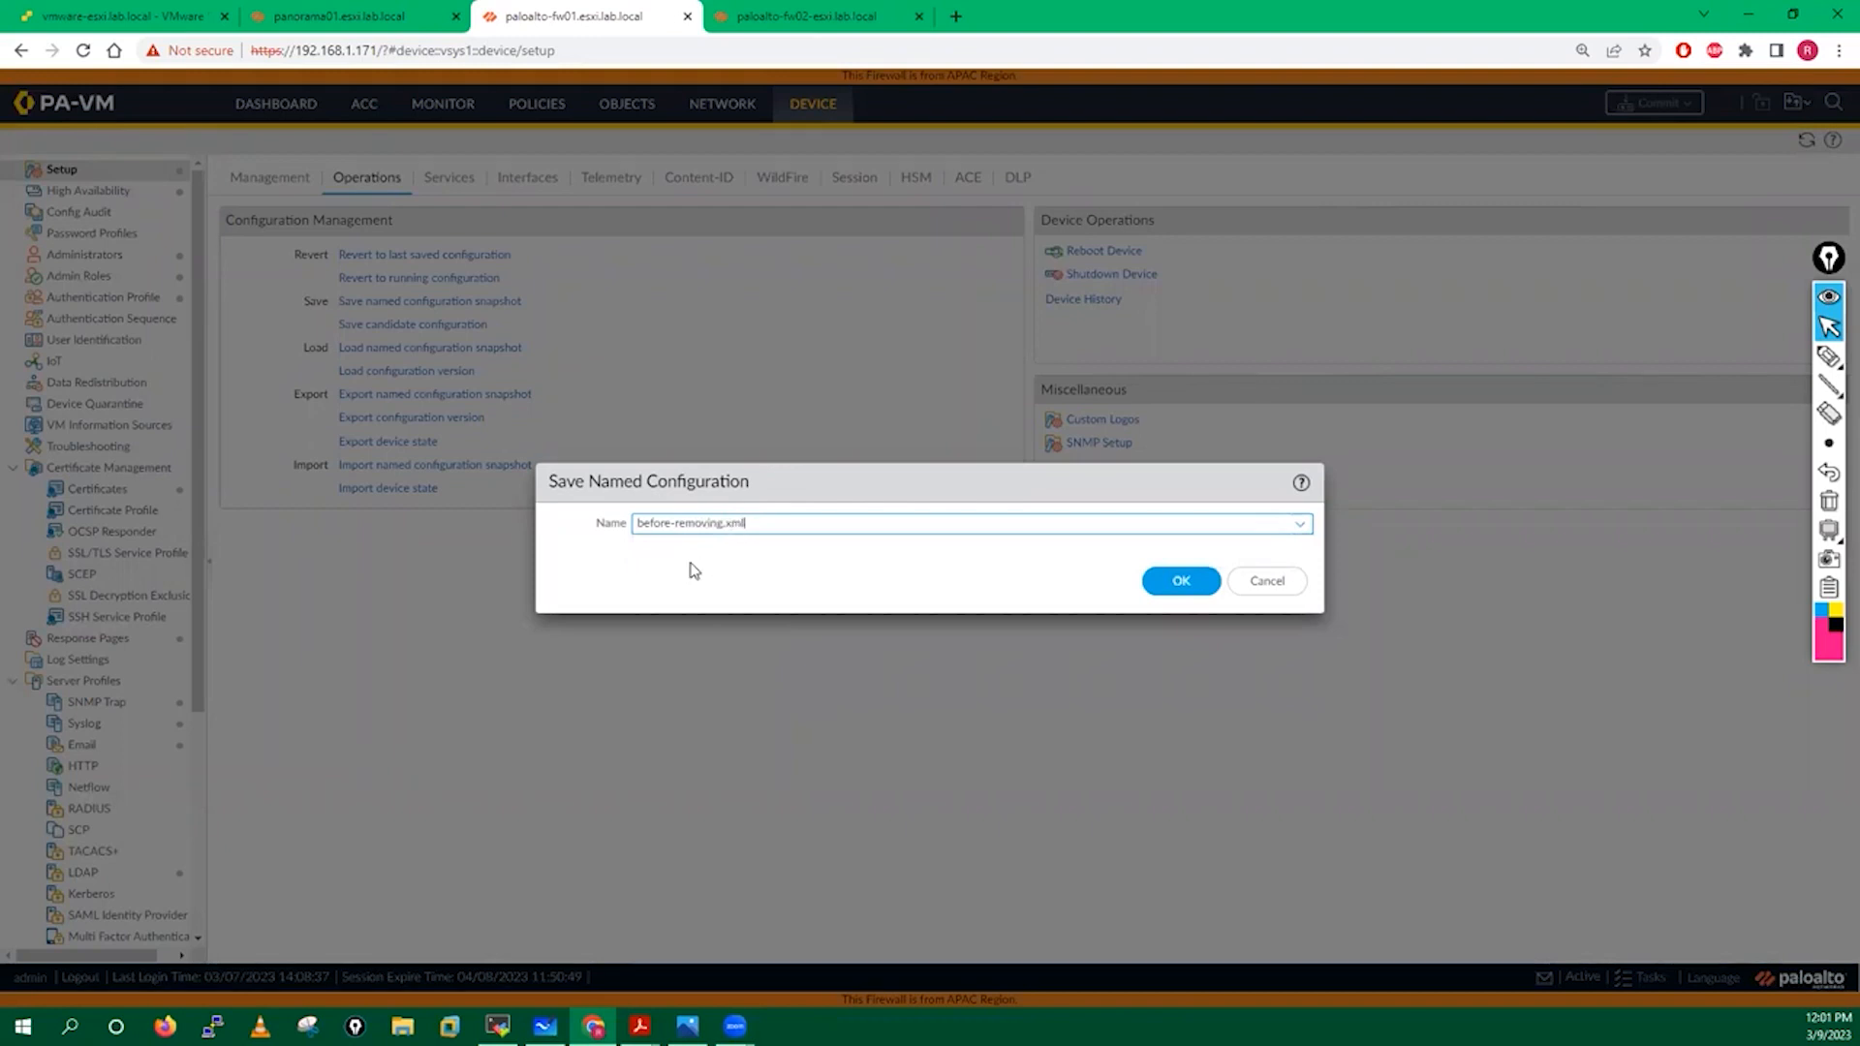
{"action": "left_click", "coordinate": [1174, 584]}
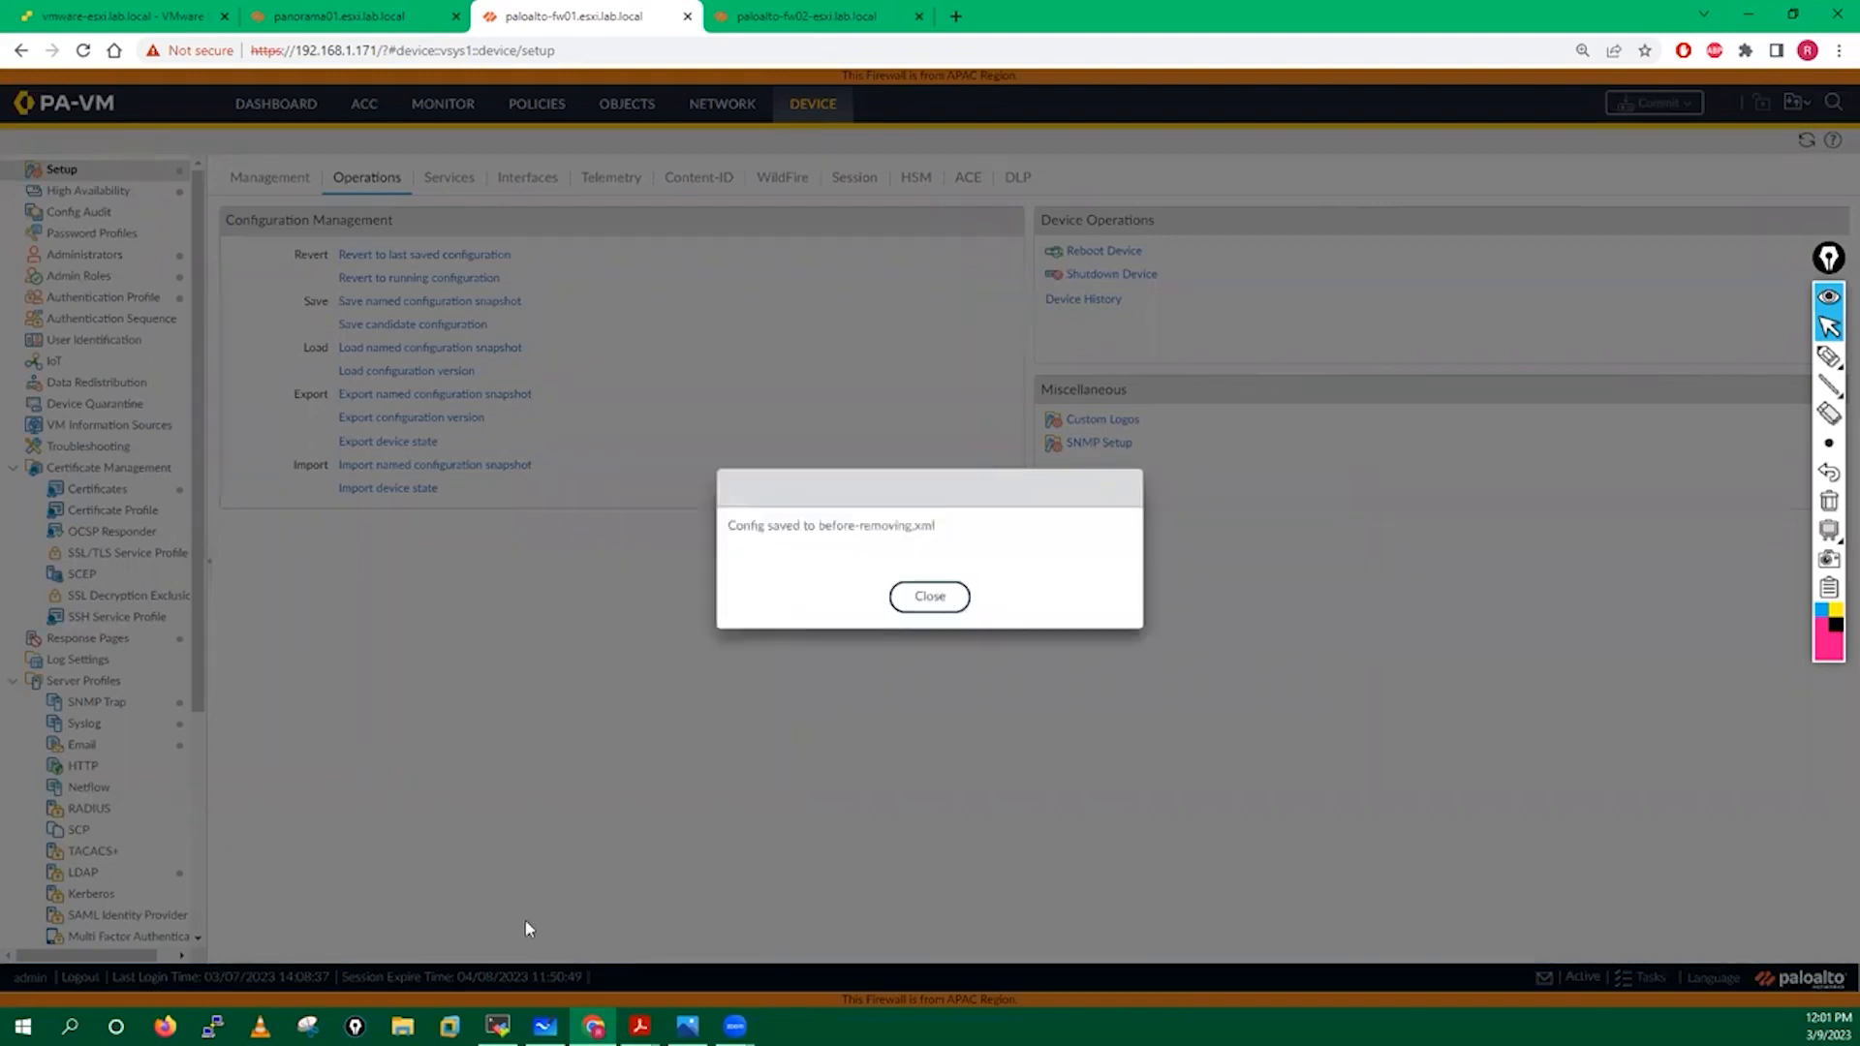
{"action": "left_click", "coordinate": [927, 598]}
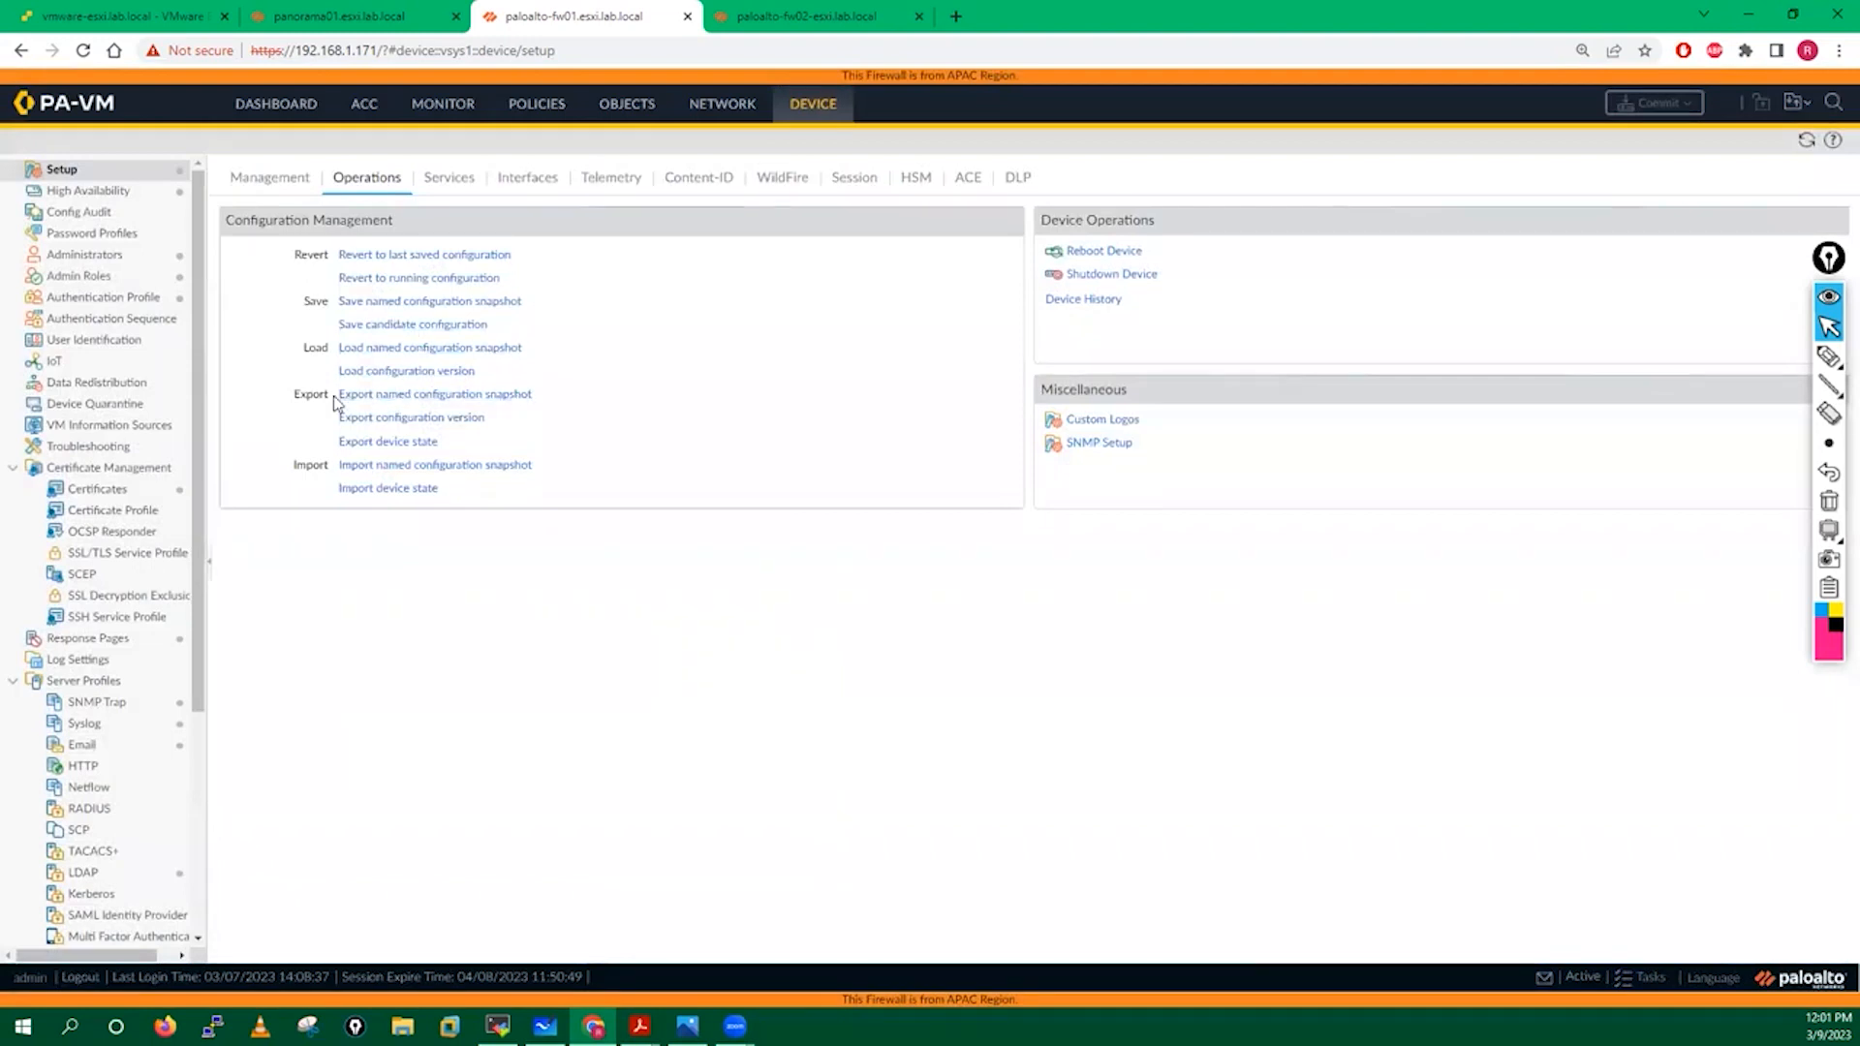
Export the named snapshot before-removing.xml and save it to the Desktop.
{"action": "left_click", "coordinate": [427, 397]}
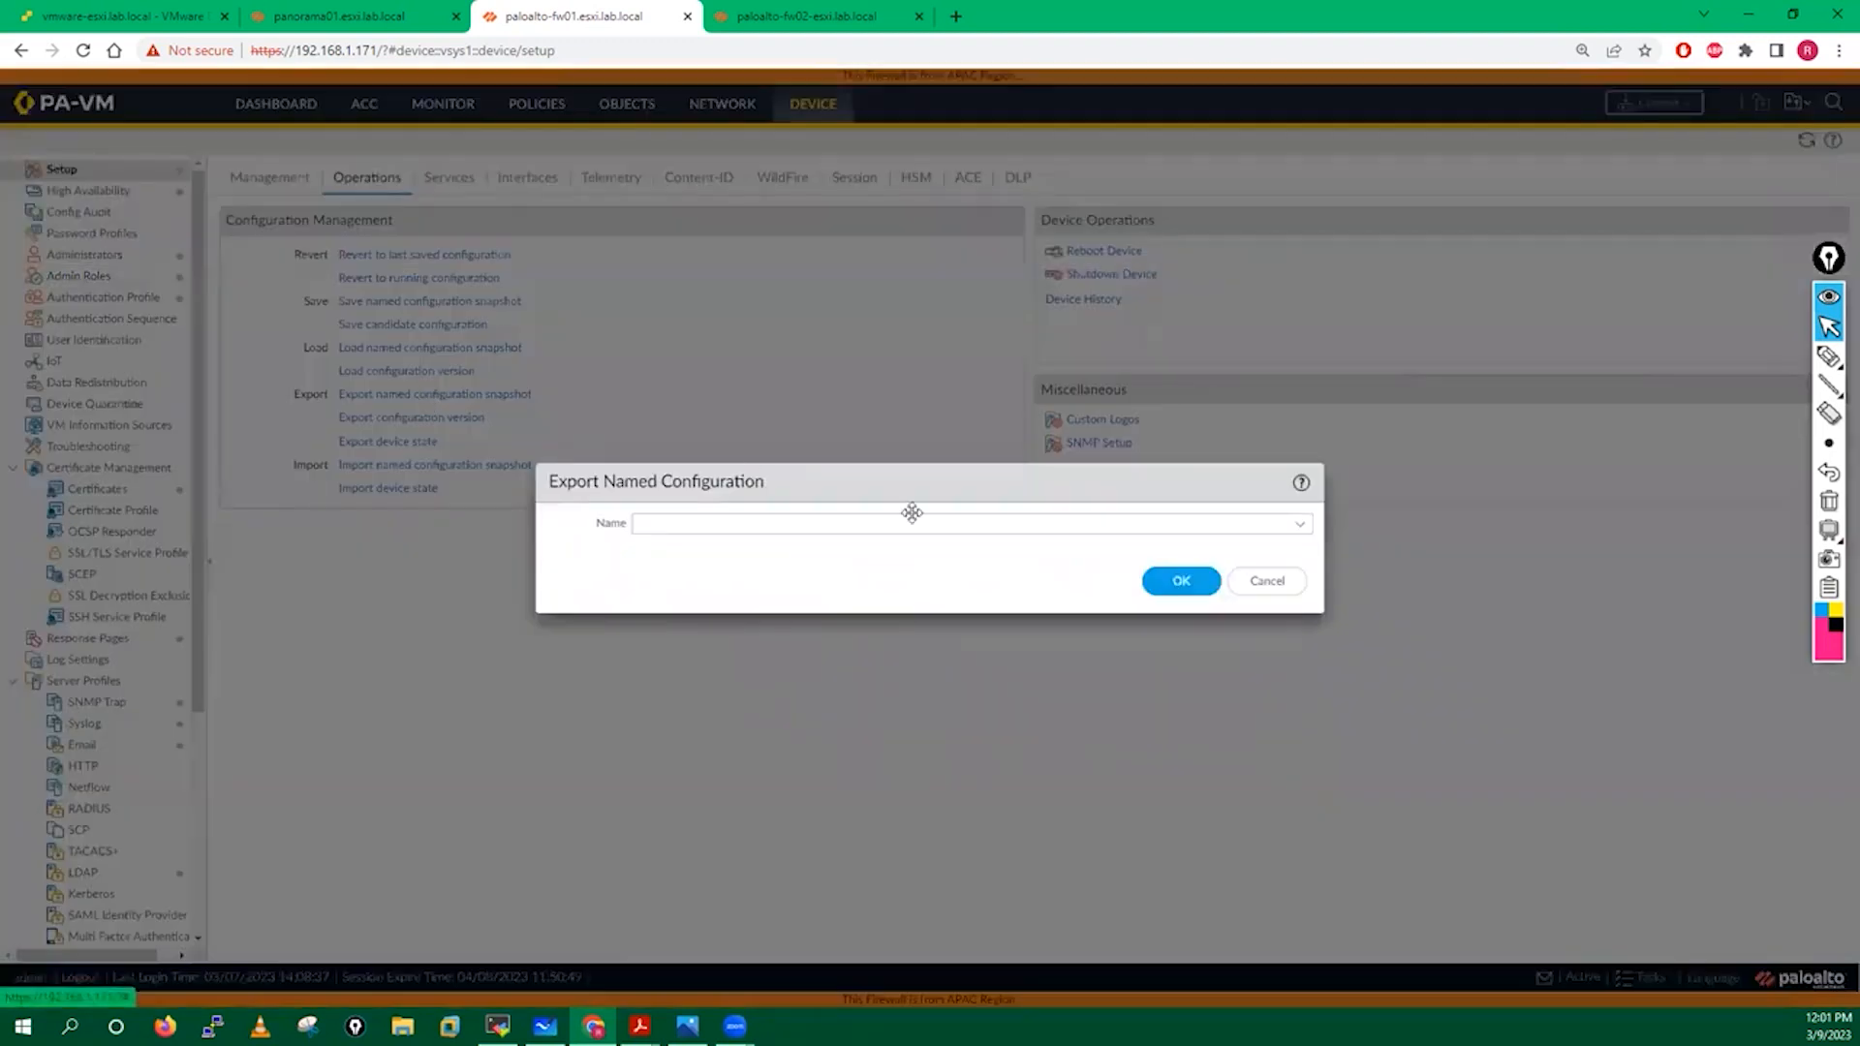
{"action": "left_click", "coordinate": [1297, 527]}
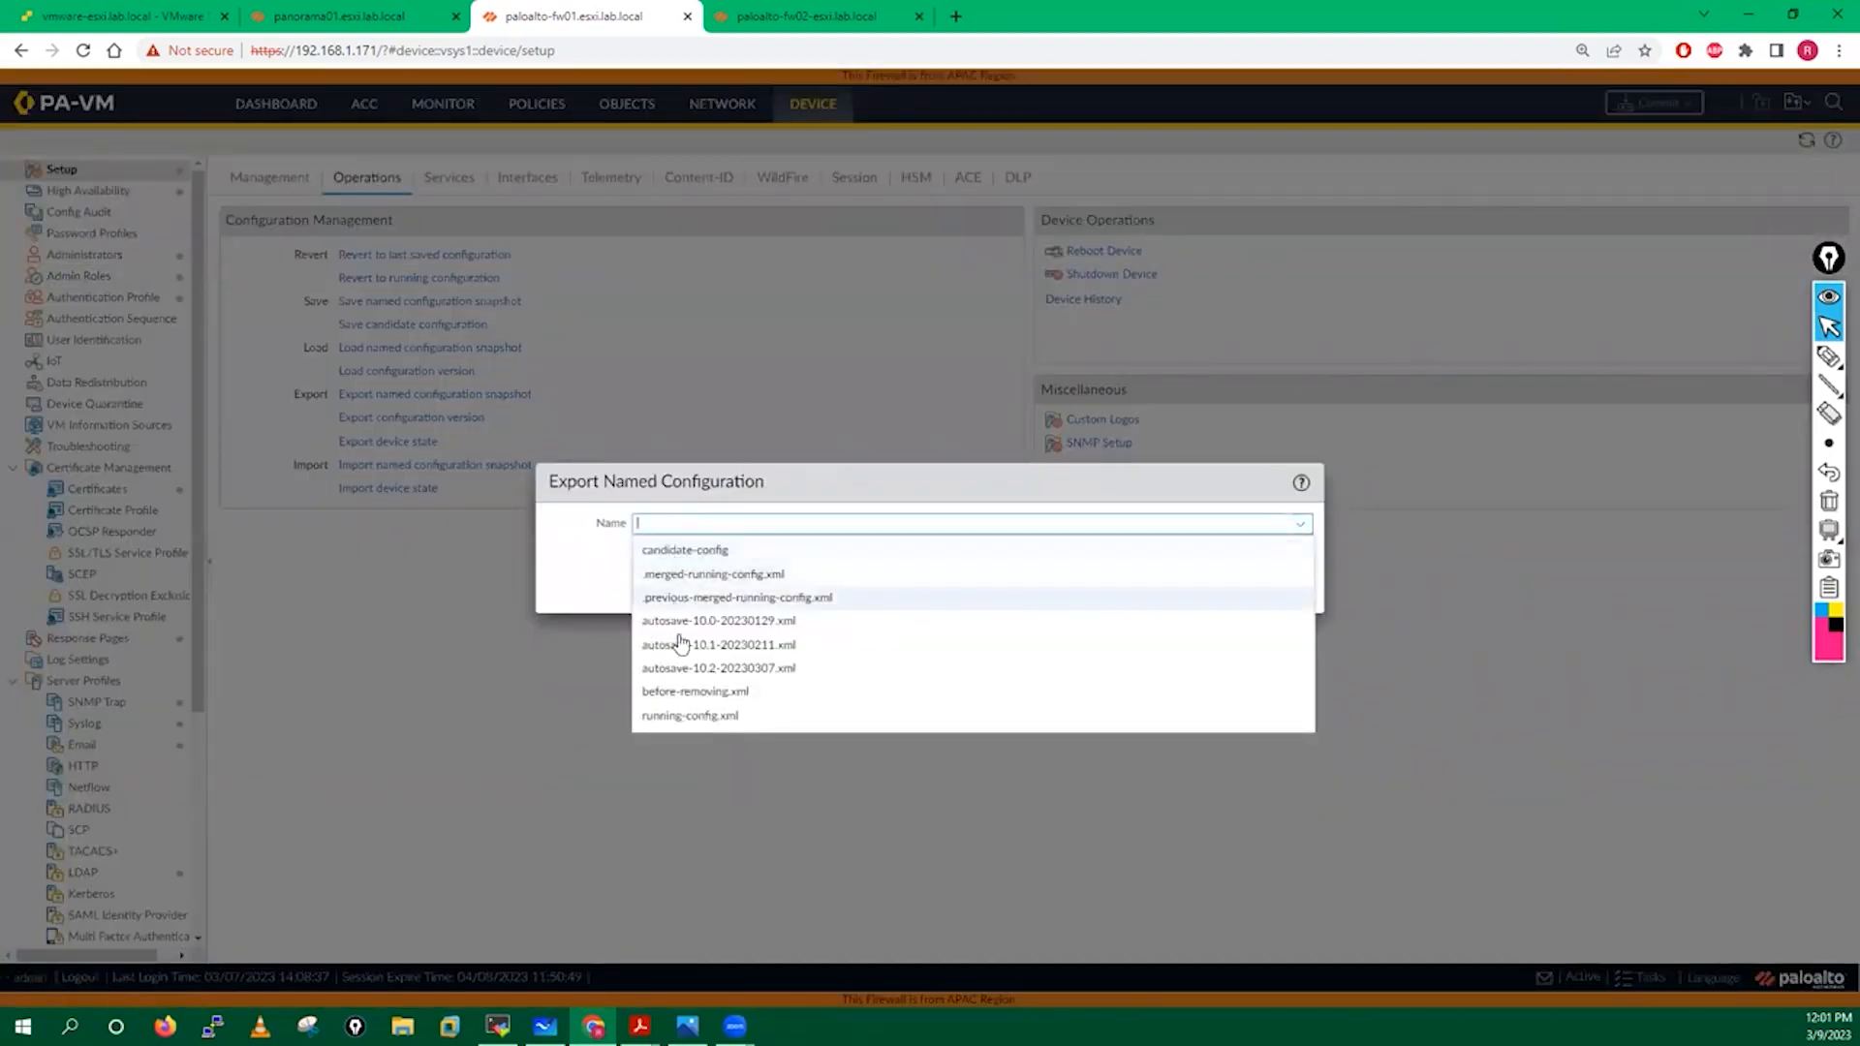
{"action": "left_click", "coordinate": [679, 694]}
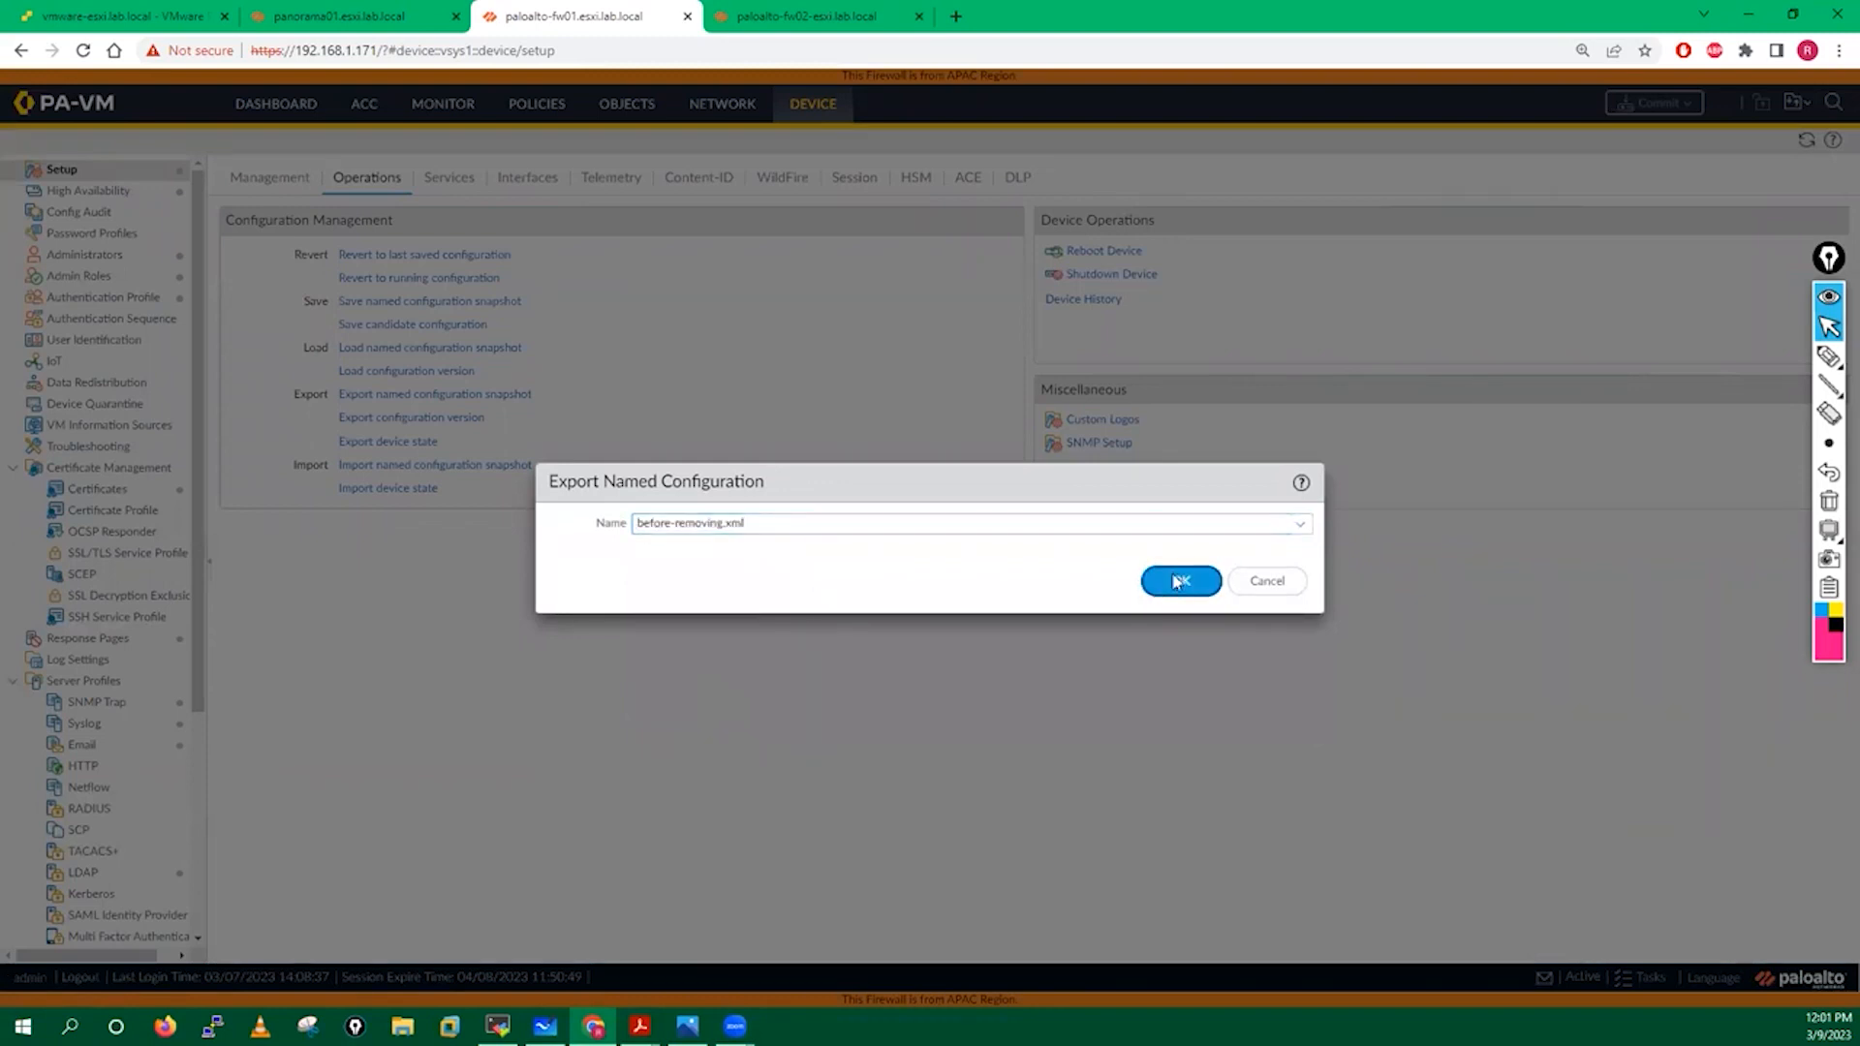
{"action": "left_click", "coordinate": [1177, 581]}
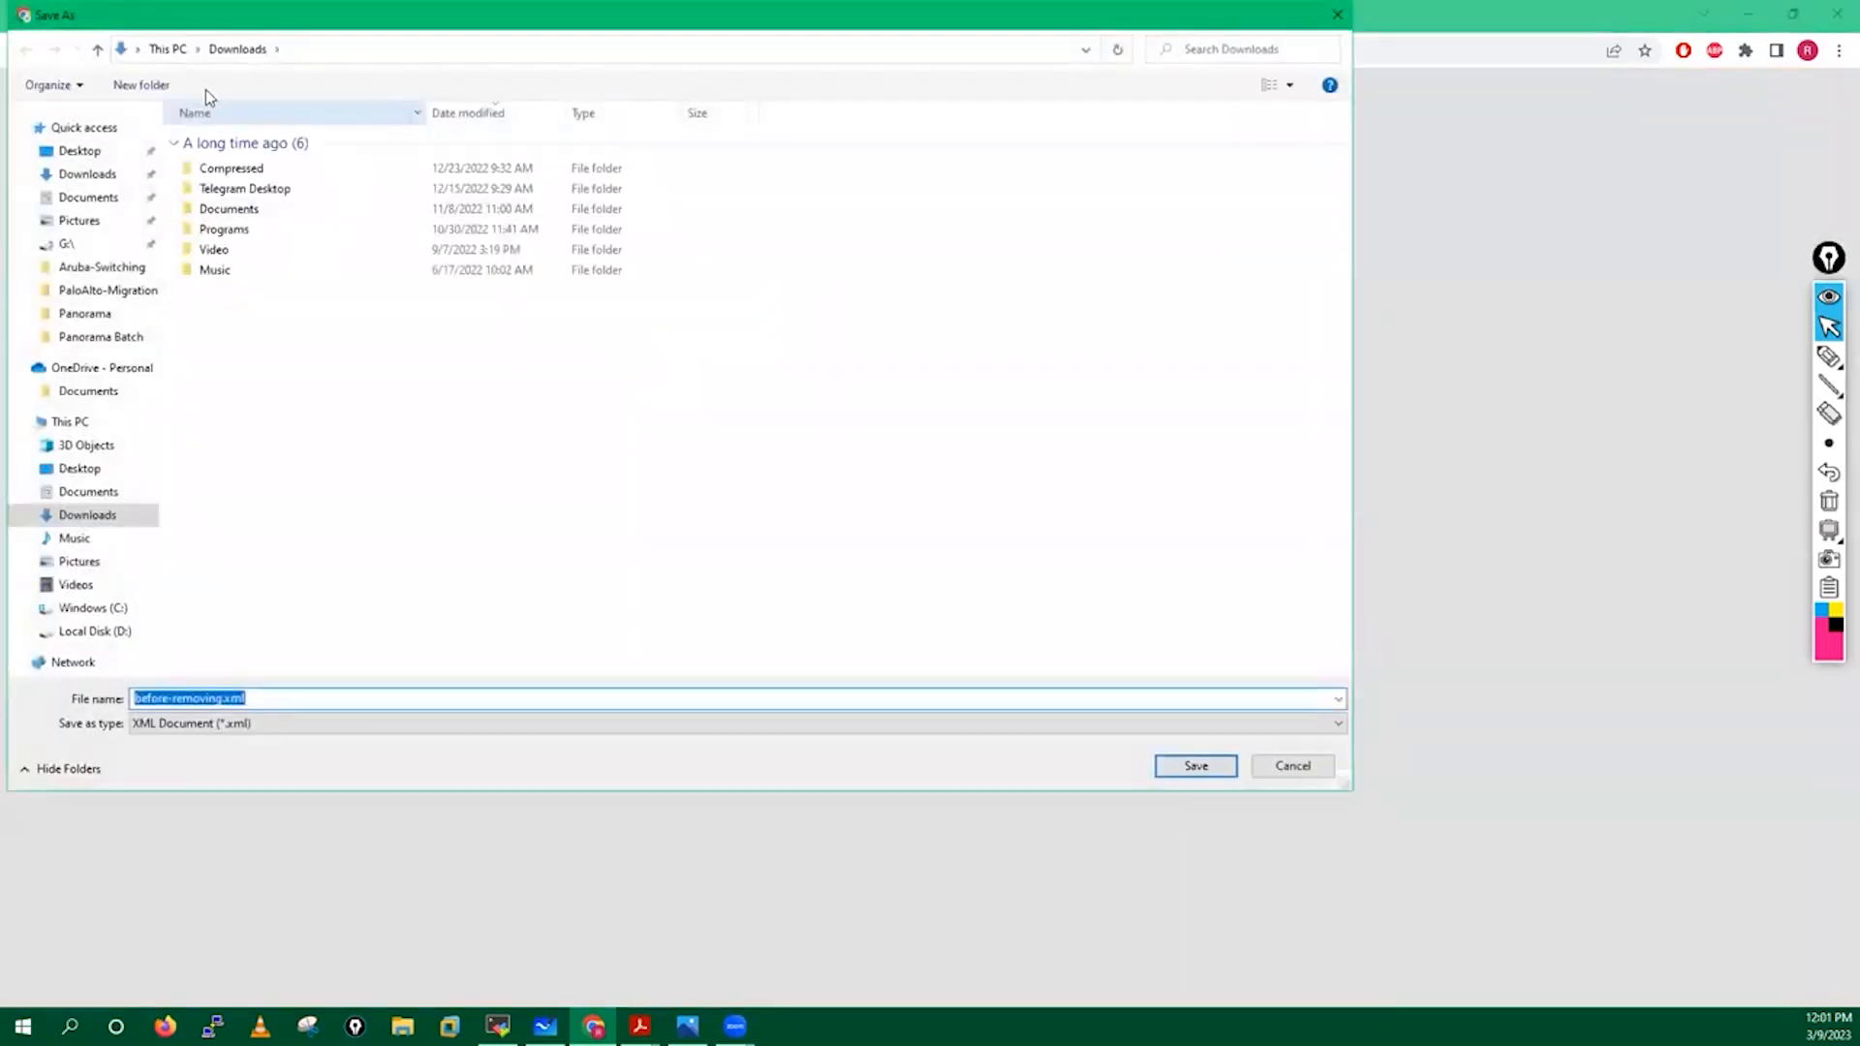
{"action": "left_click", "coordinate": [95, 155]}
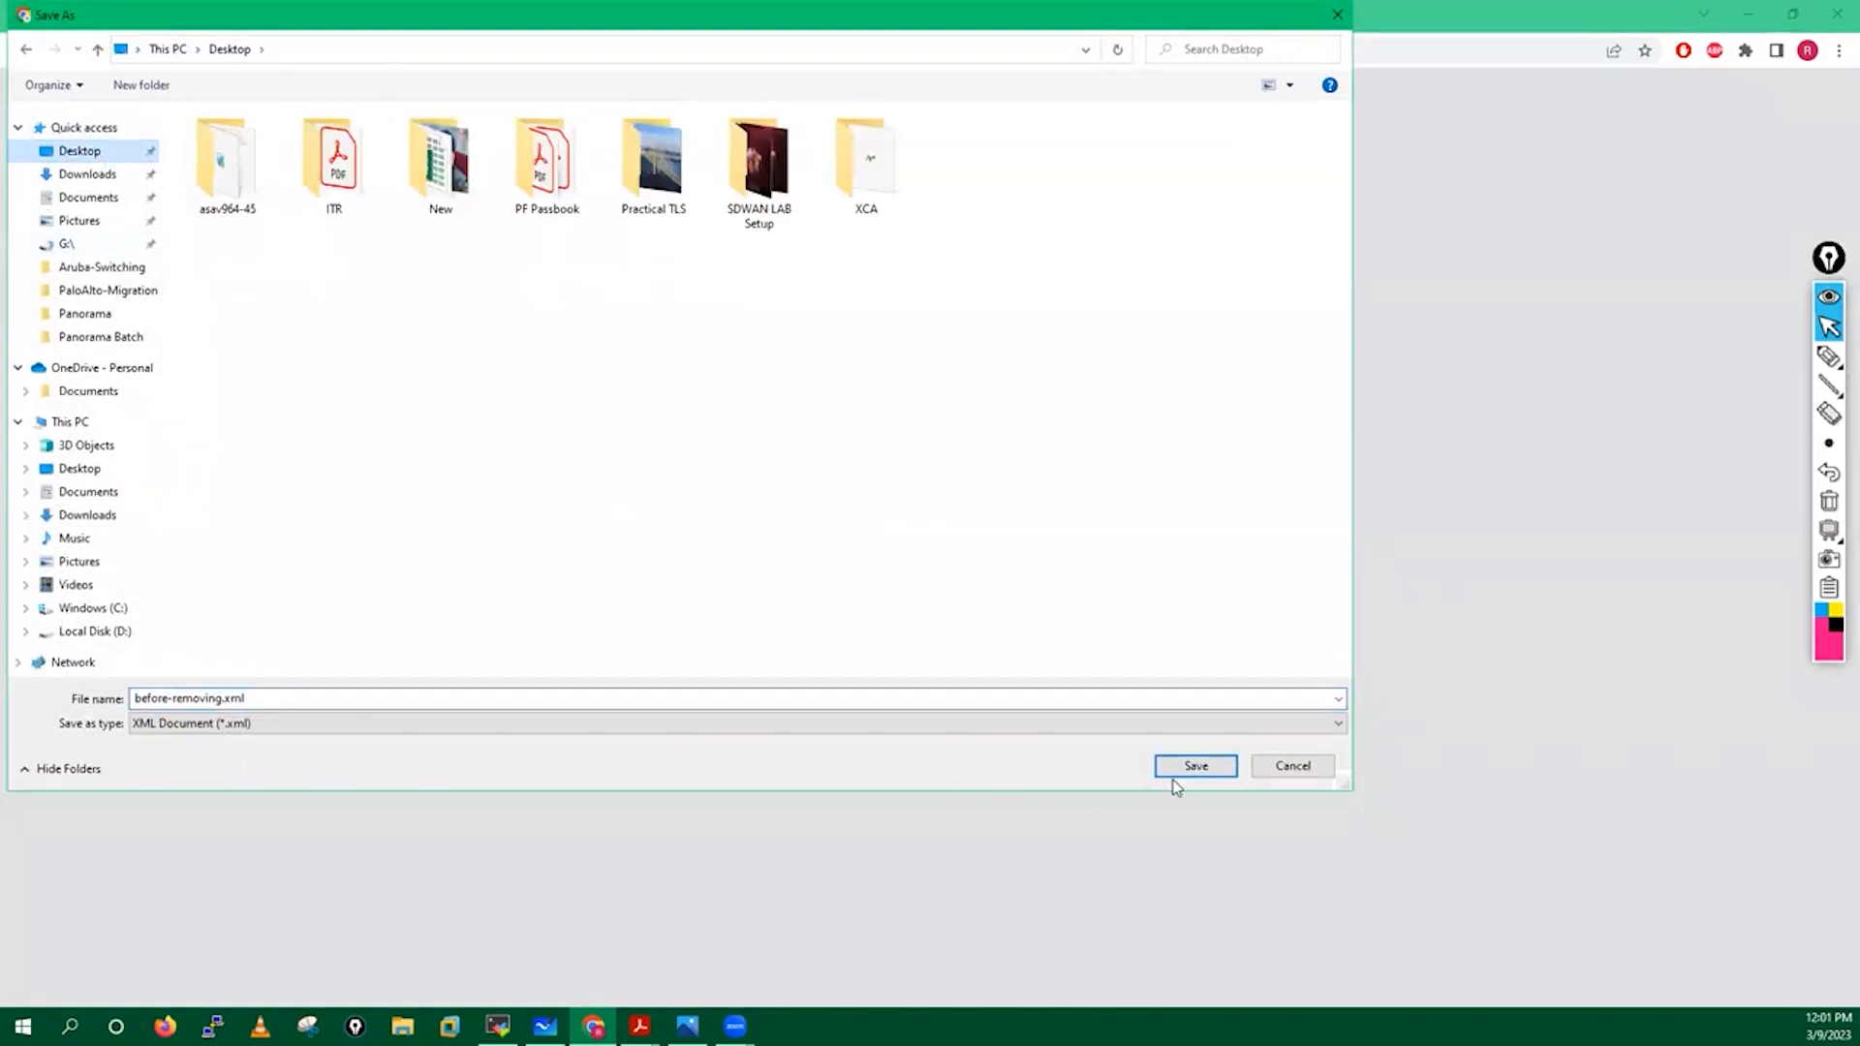
{"action": "left_click", "coordinate": [1195, 766]}
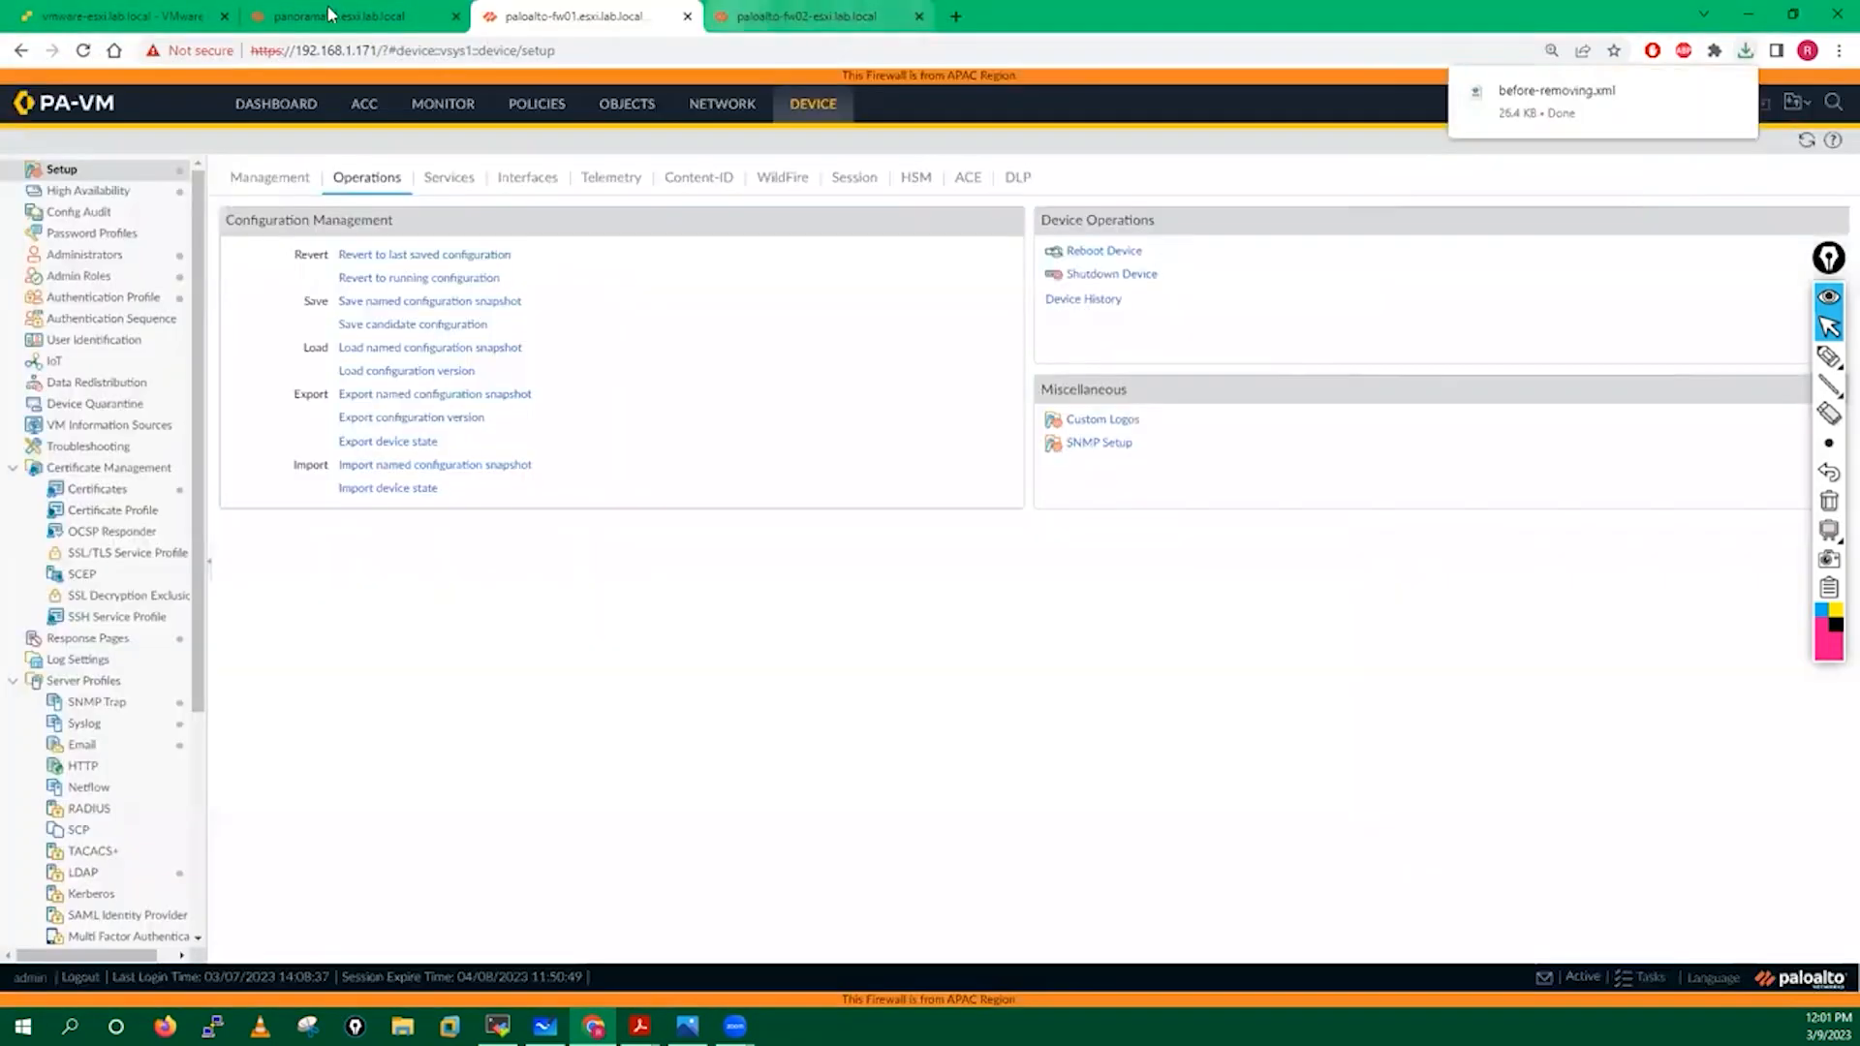
Export the device state and save device_state_cfg.tgz to the Desktop.
{"action": "left_click", "coordinate": [374, 444]}
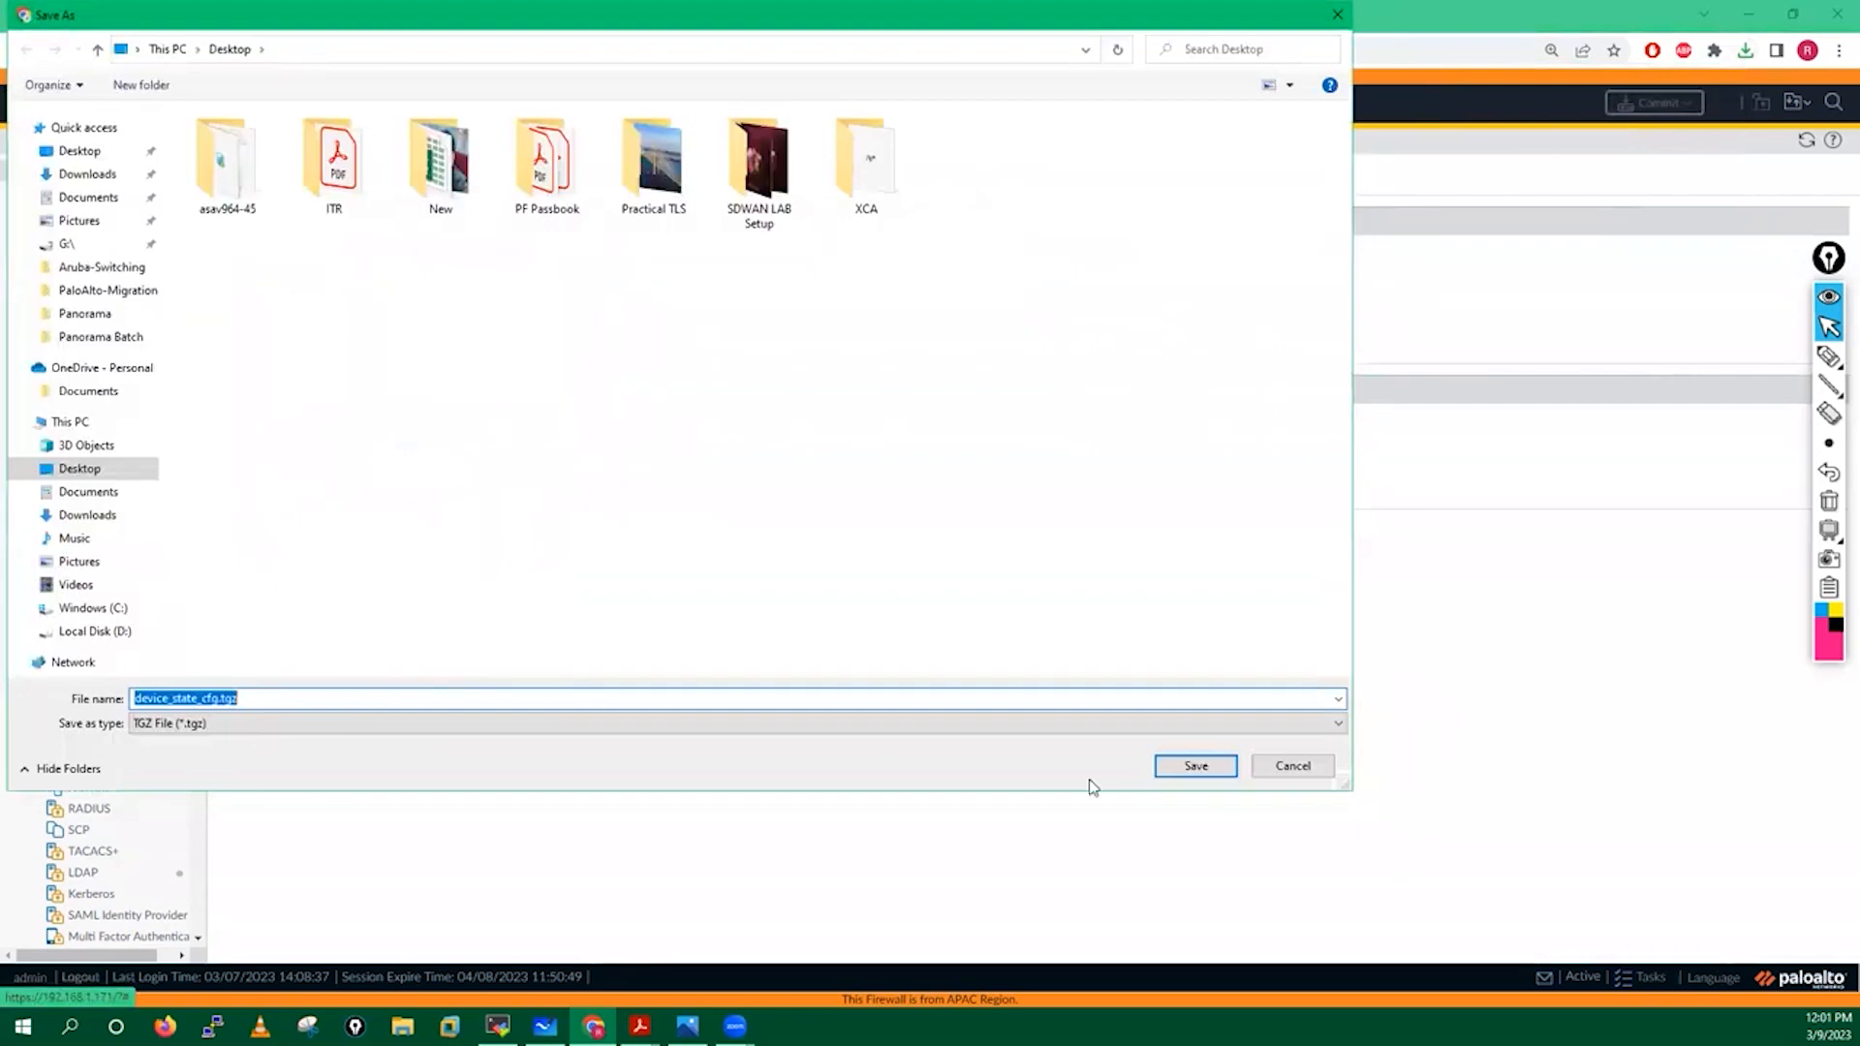
{"action": "left_click", "coordinate": [1211, 767]}
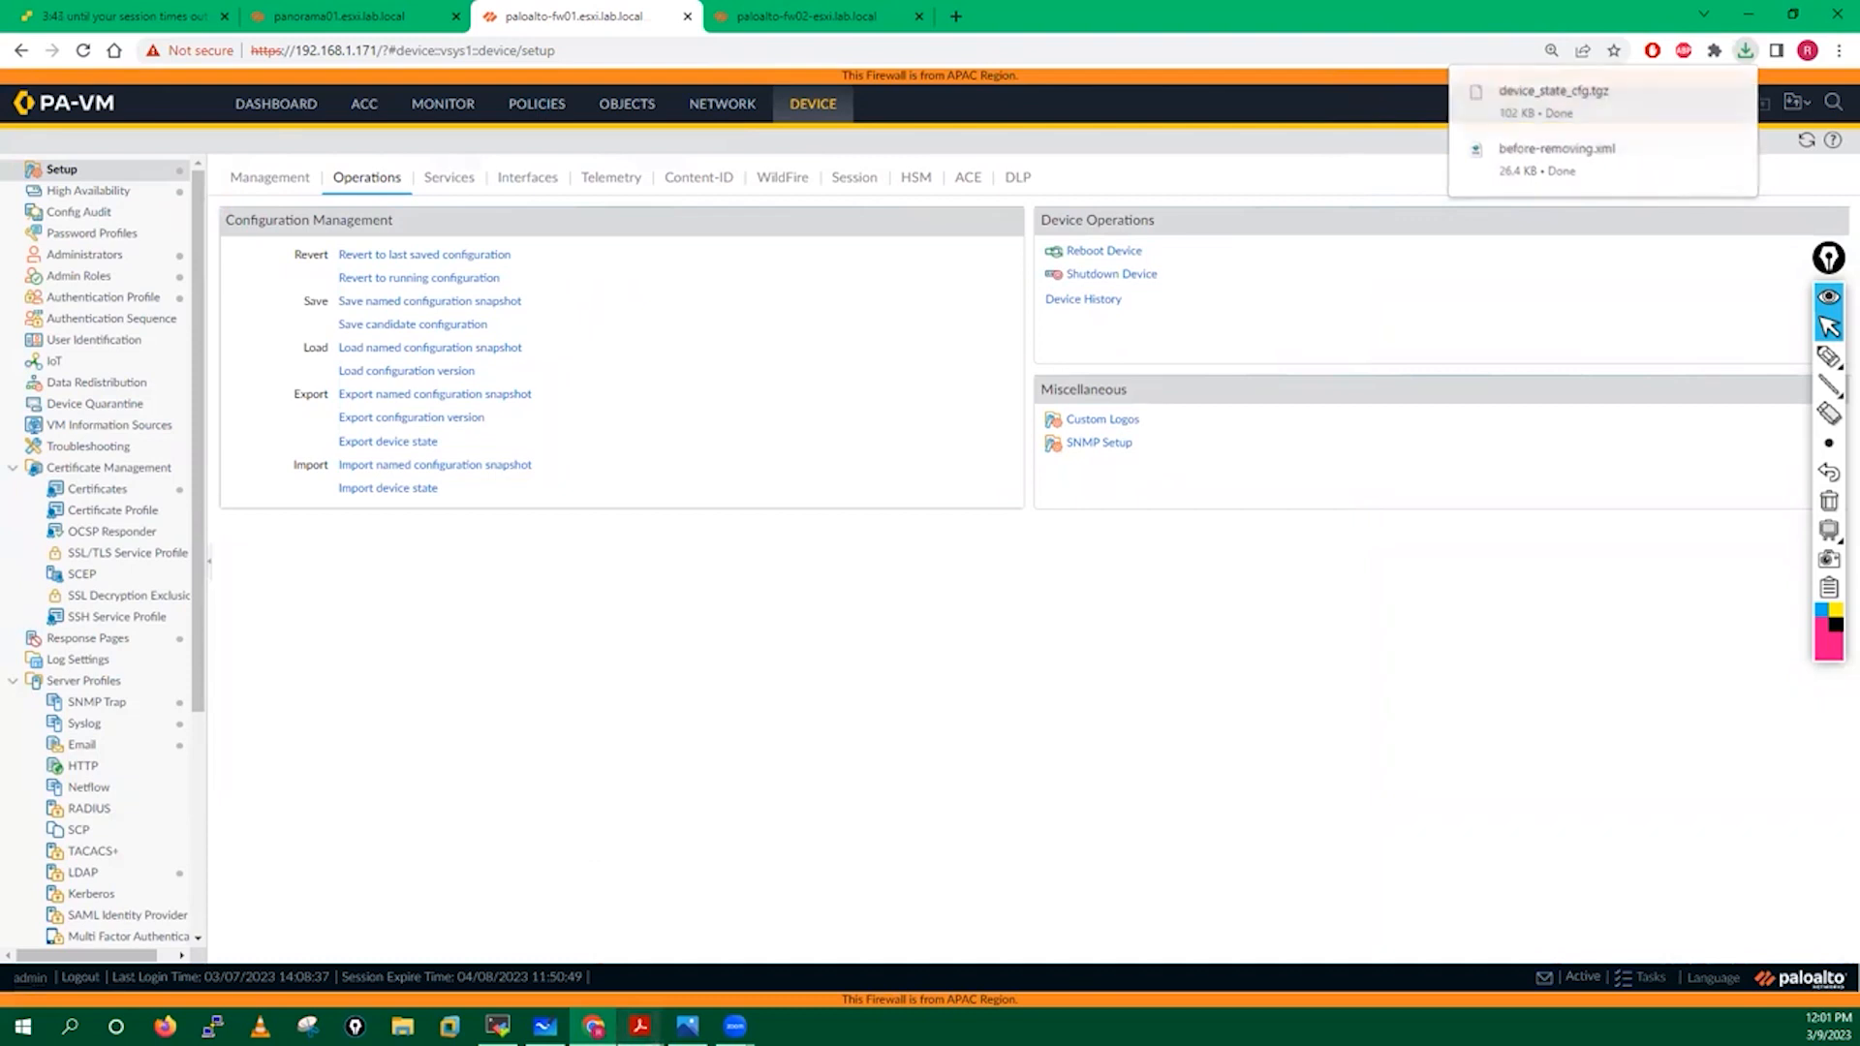
{"action": "mouse_move", "coordinate": [639, 1027]}
{"action": "left_click", "coordinate": [644, 925]}
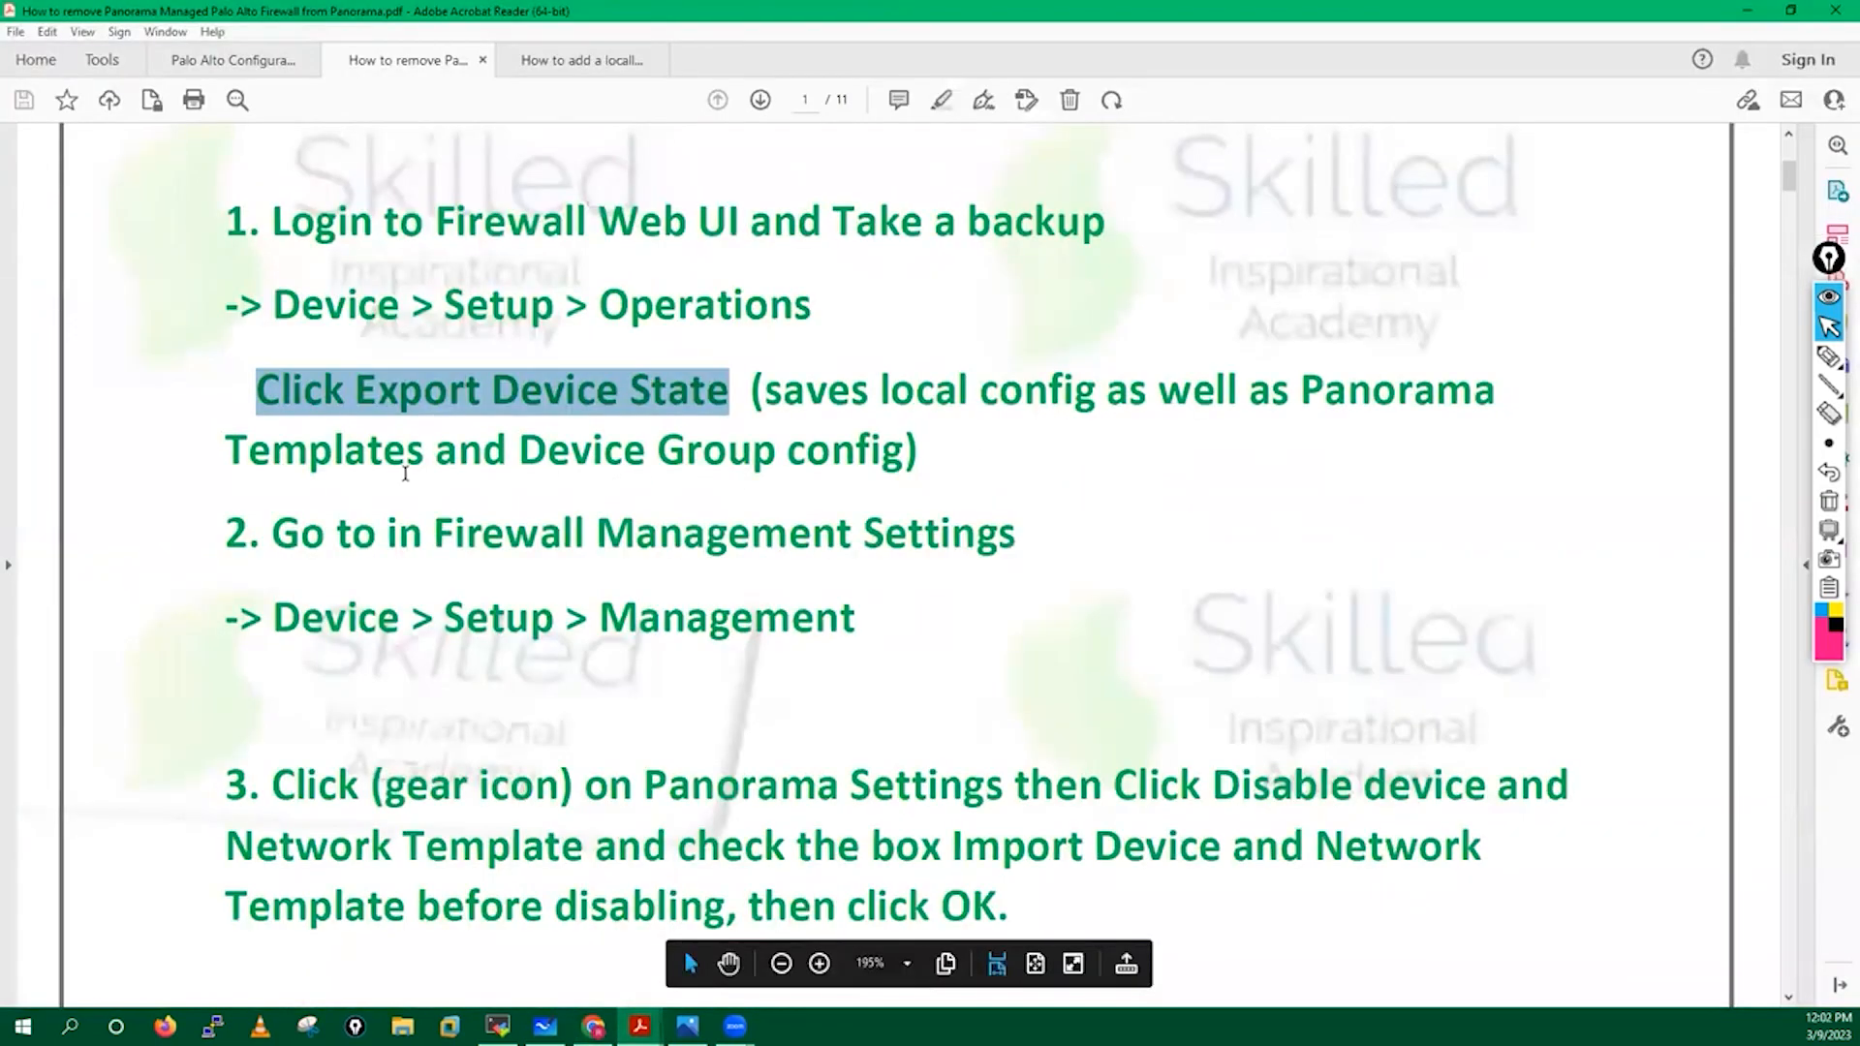
Scroll through the removal guide's backup step, then return to fw01's Operations page.
{"action": "scroll", "coordinate": [405, 473], "scroll_direction": "down", "scroll_amount": 3}
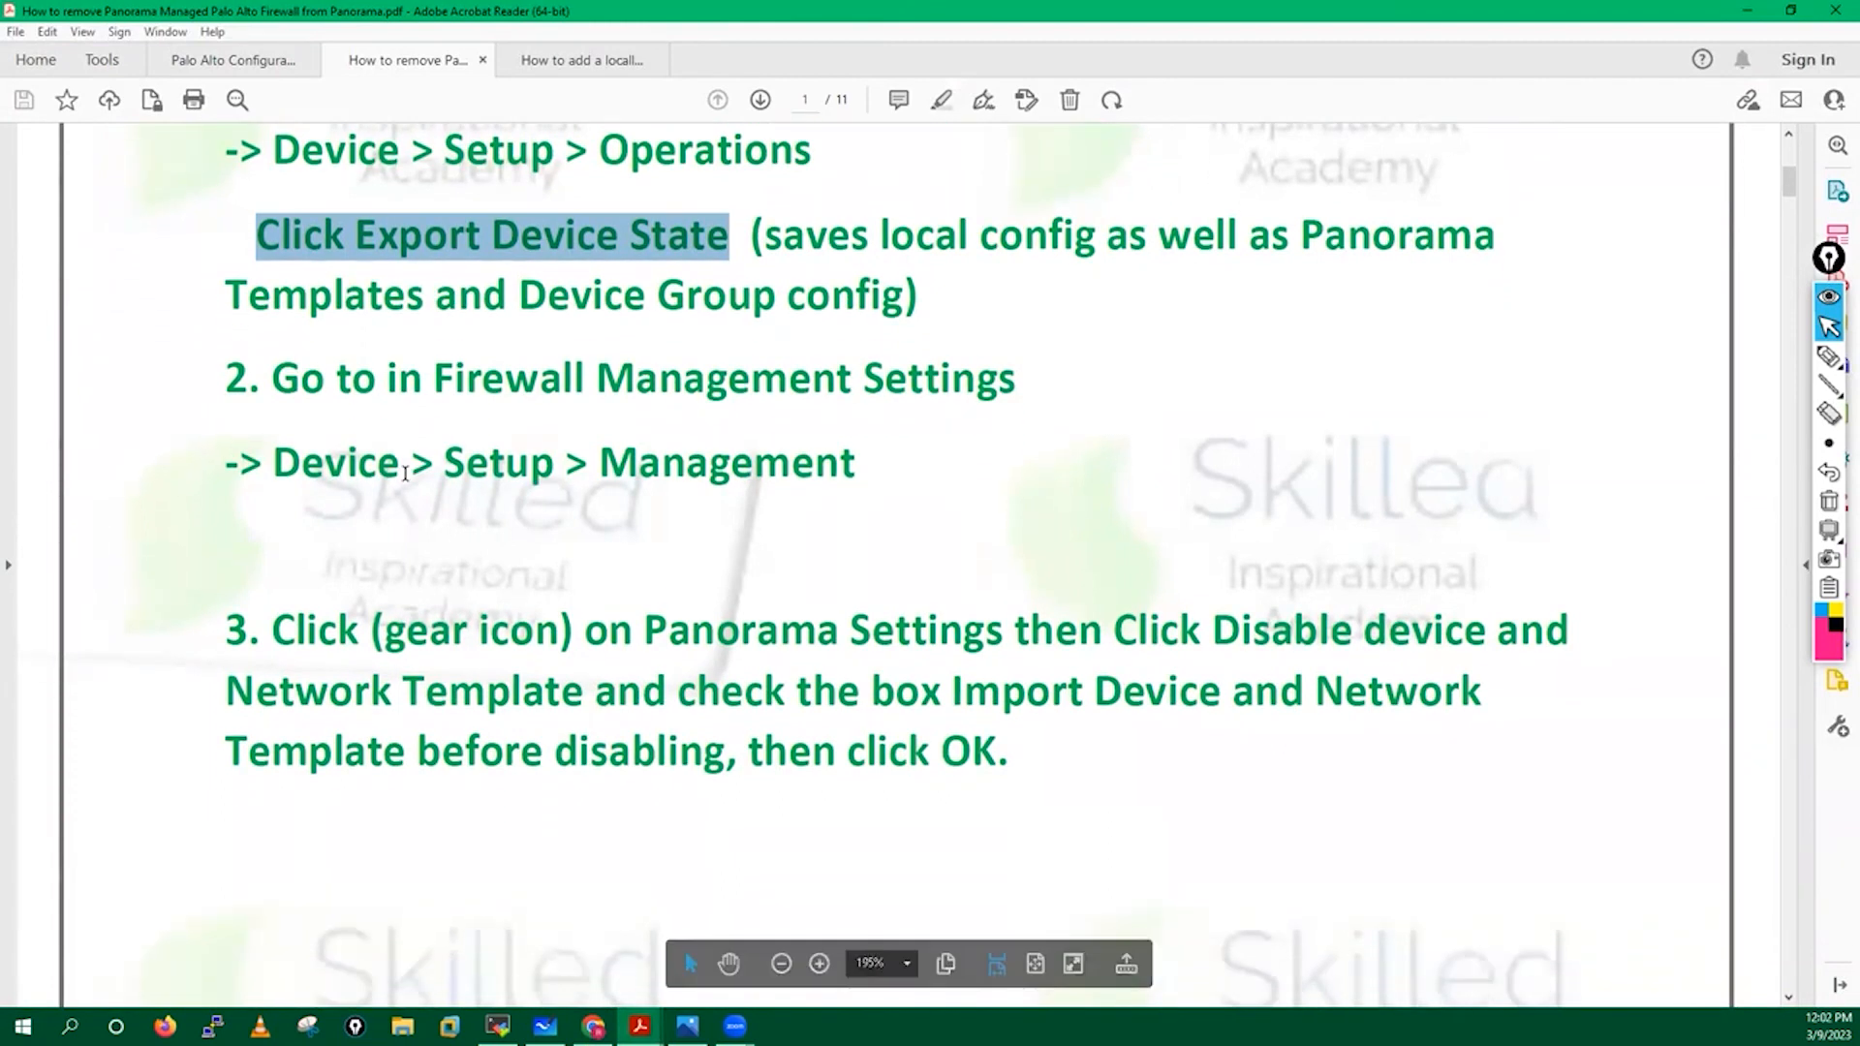
{"action": "scroll", "coordinate": [405, 473], "scroll_direction": "up", "scroll_amount": 2}
{"action": "scroll", "coordinate": [404, 473], "scroll_direction": "down", "scroll_amount": 2}
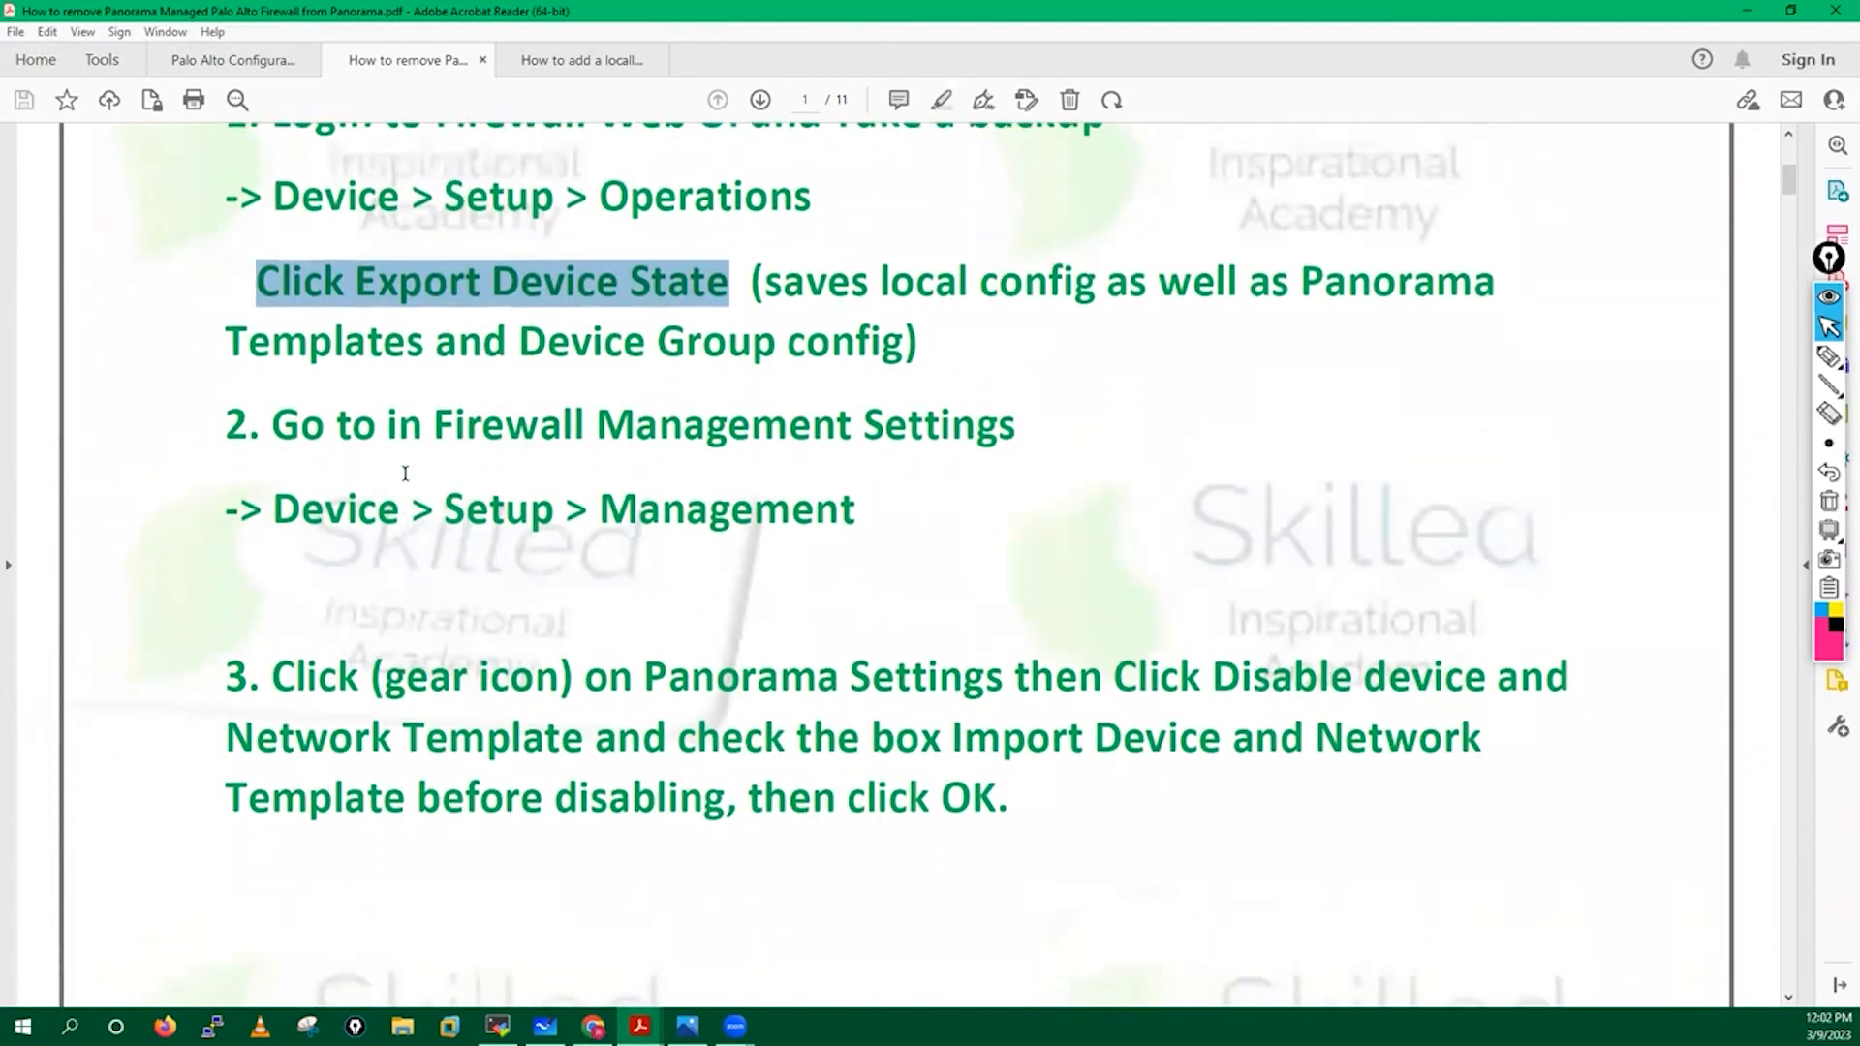
{"action": "scroll", "coordinate": [954, 391], "scroll_direction": "down", "scroll_amount": 2}
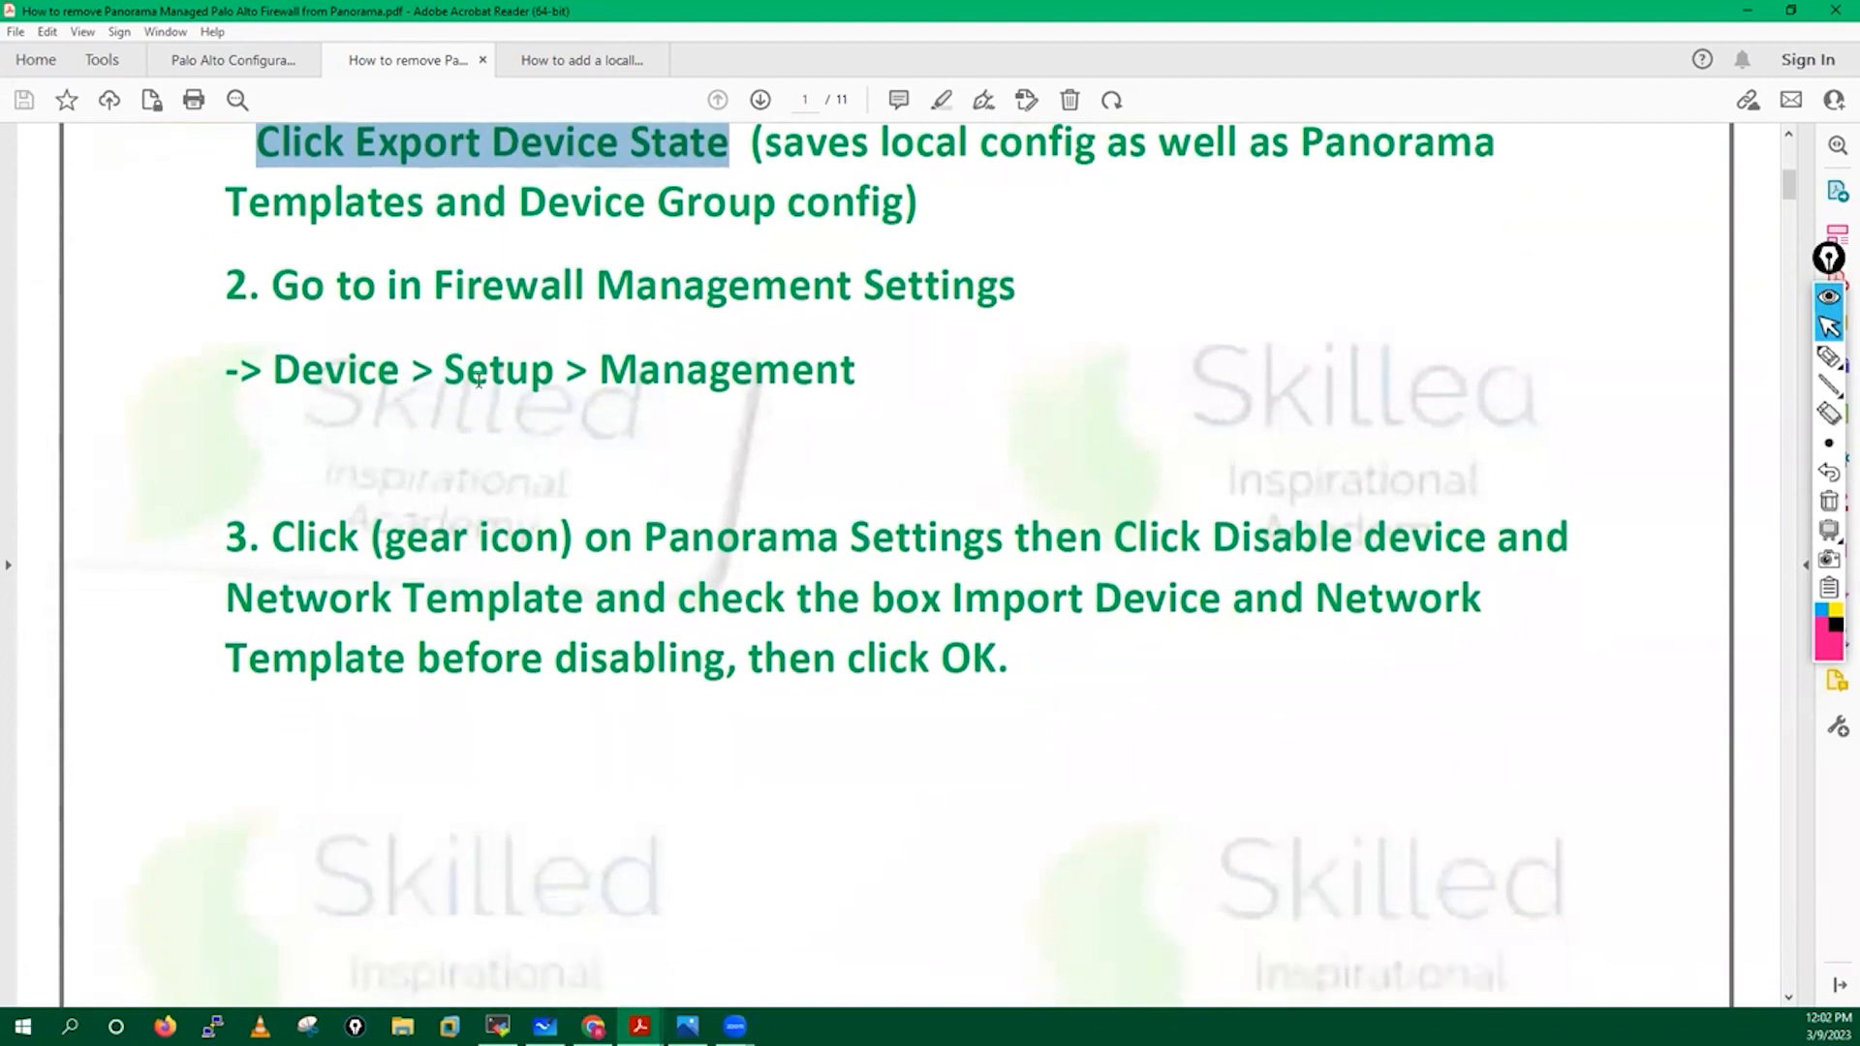
{"action": "left_click", "coordinate": [593, 1026]}
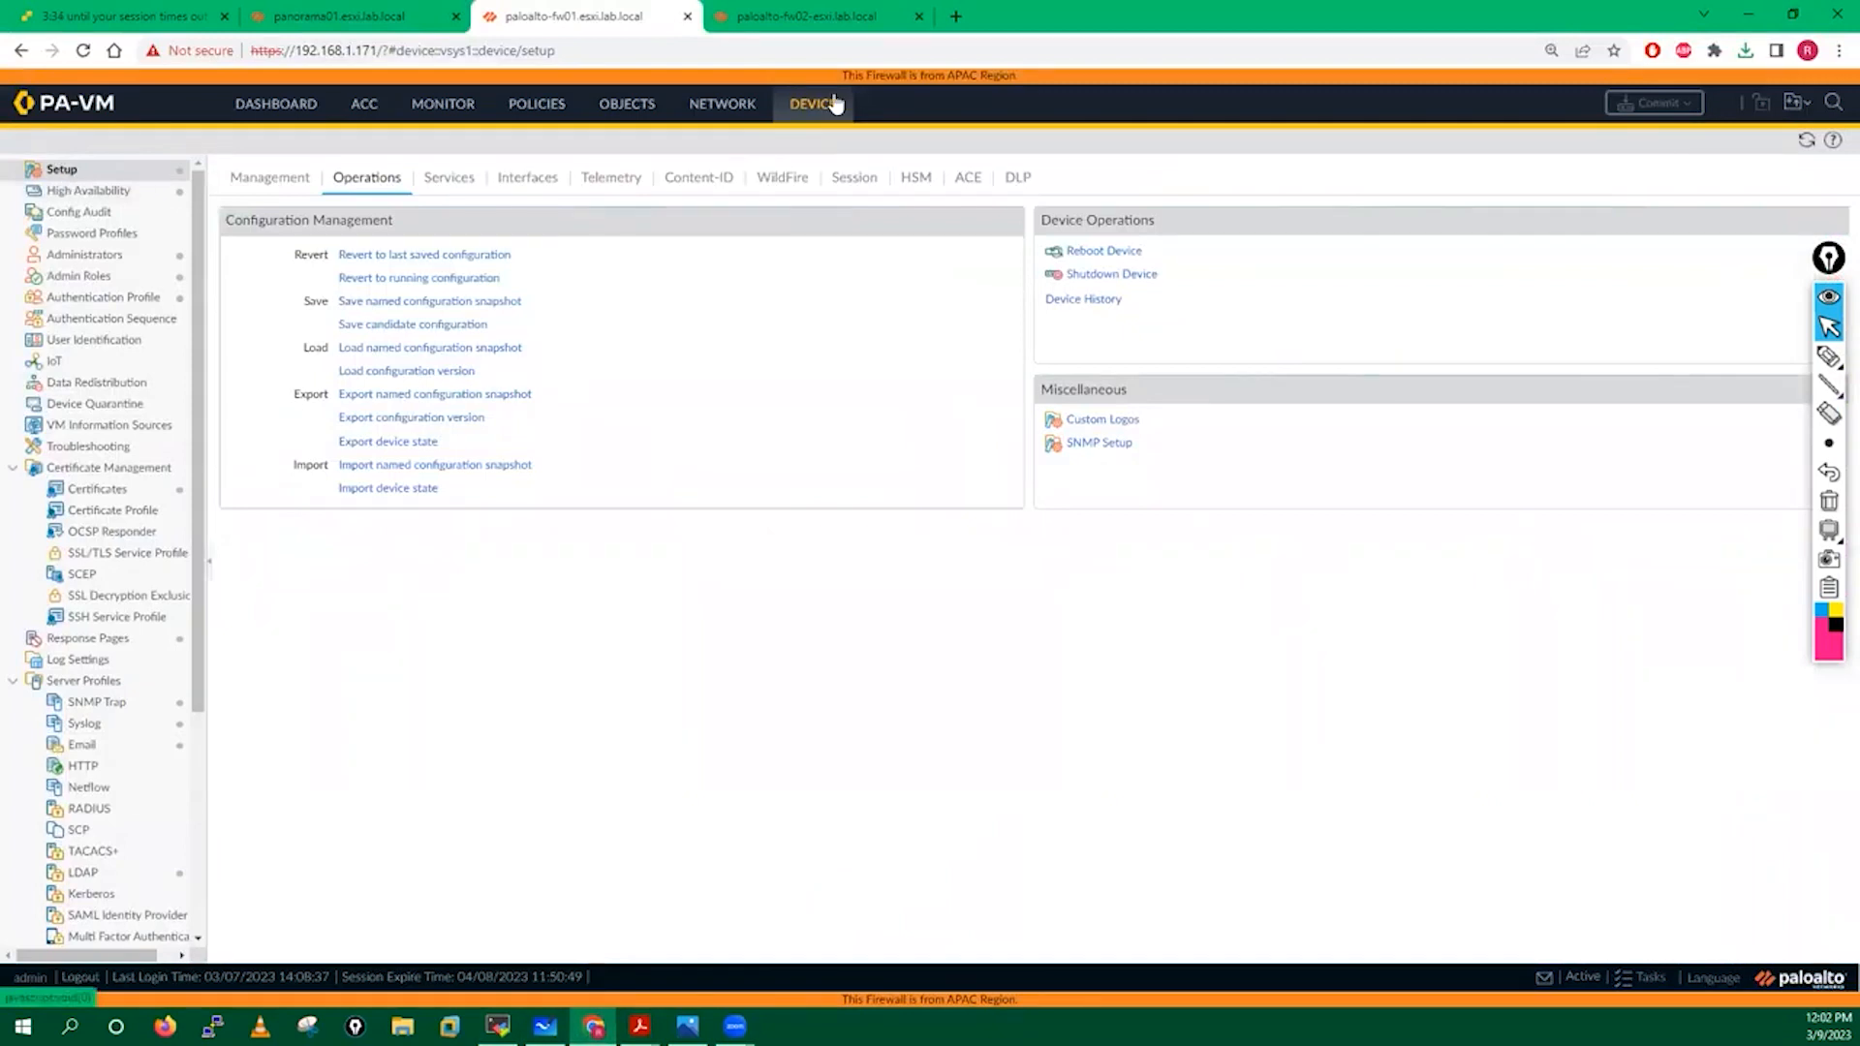
Open the Panorama Settings editor on fw01's Device > Setup > Management page.
{"action": "left_click", "coordinate": [268, 182]}
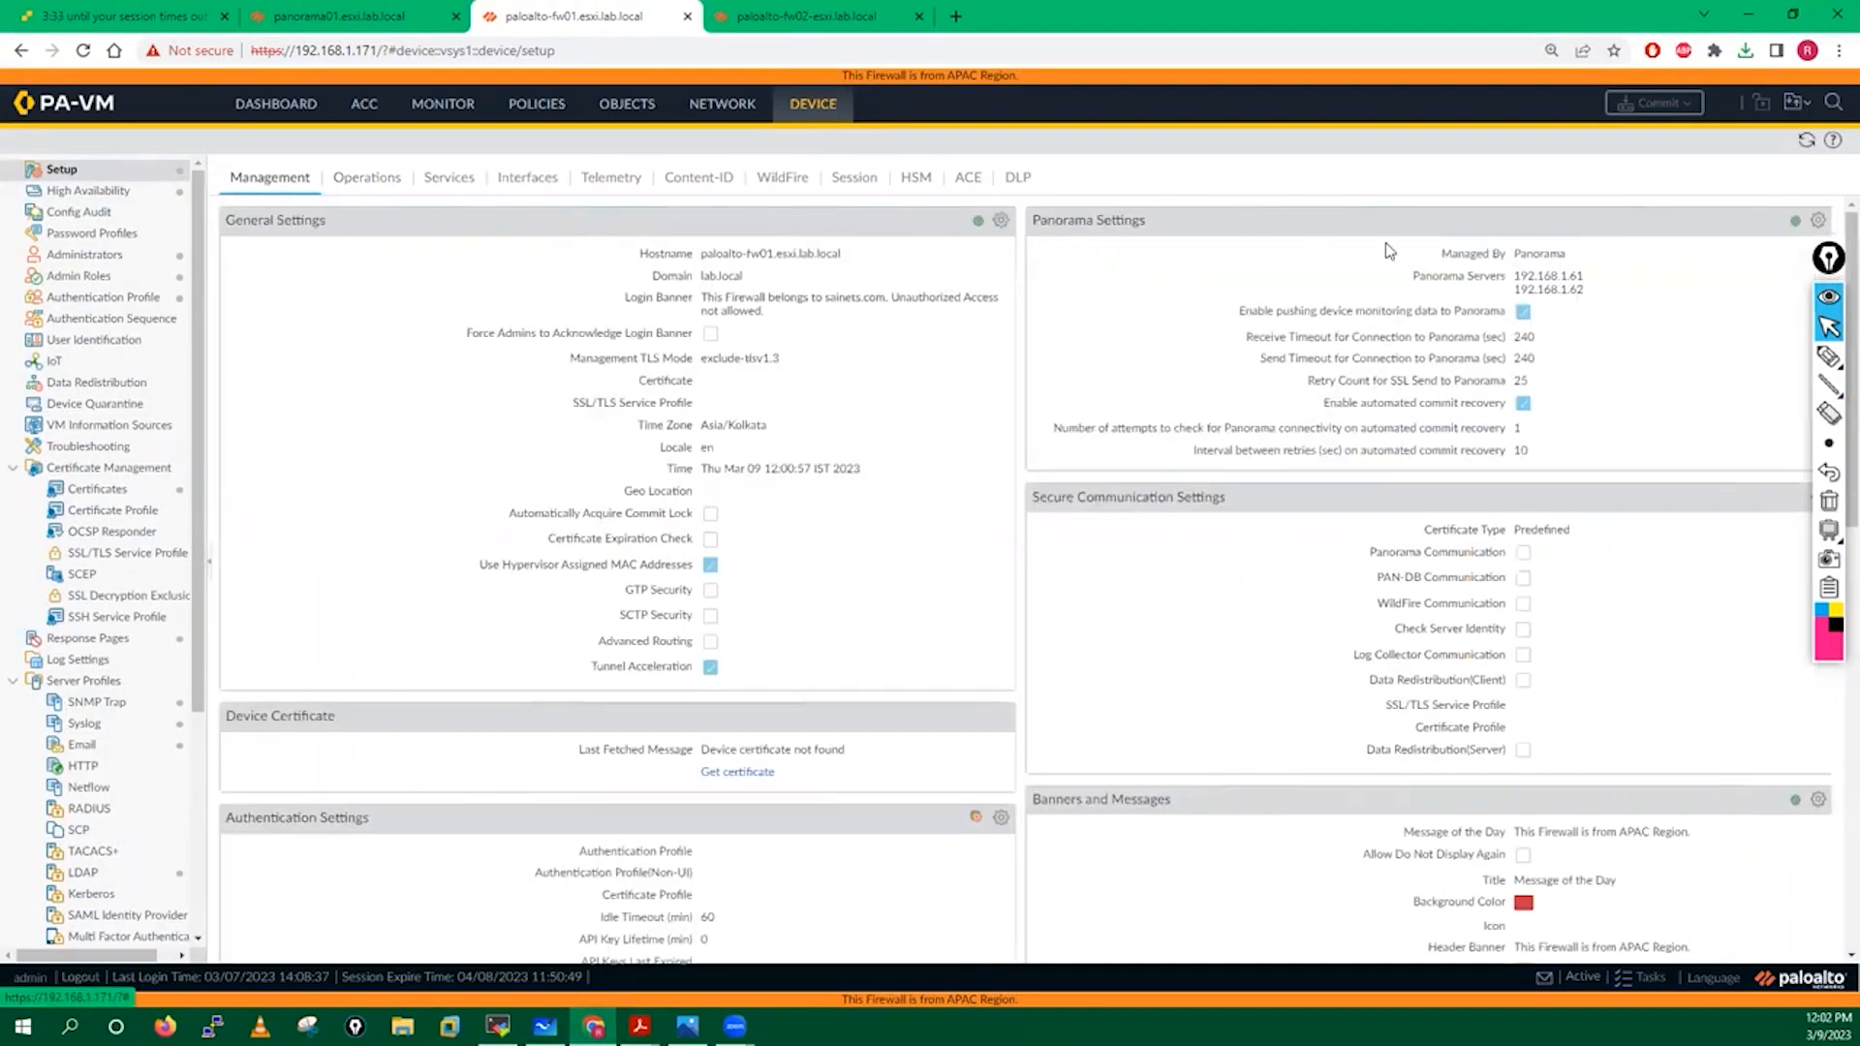
{"action": "left_click", "coordinate": [1821, 223]}
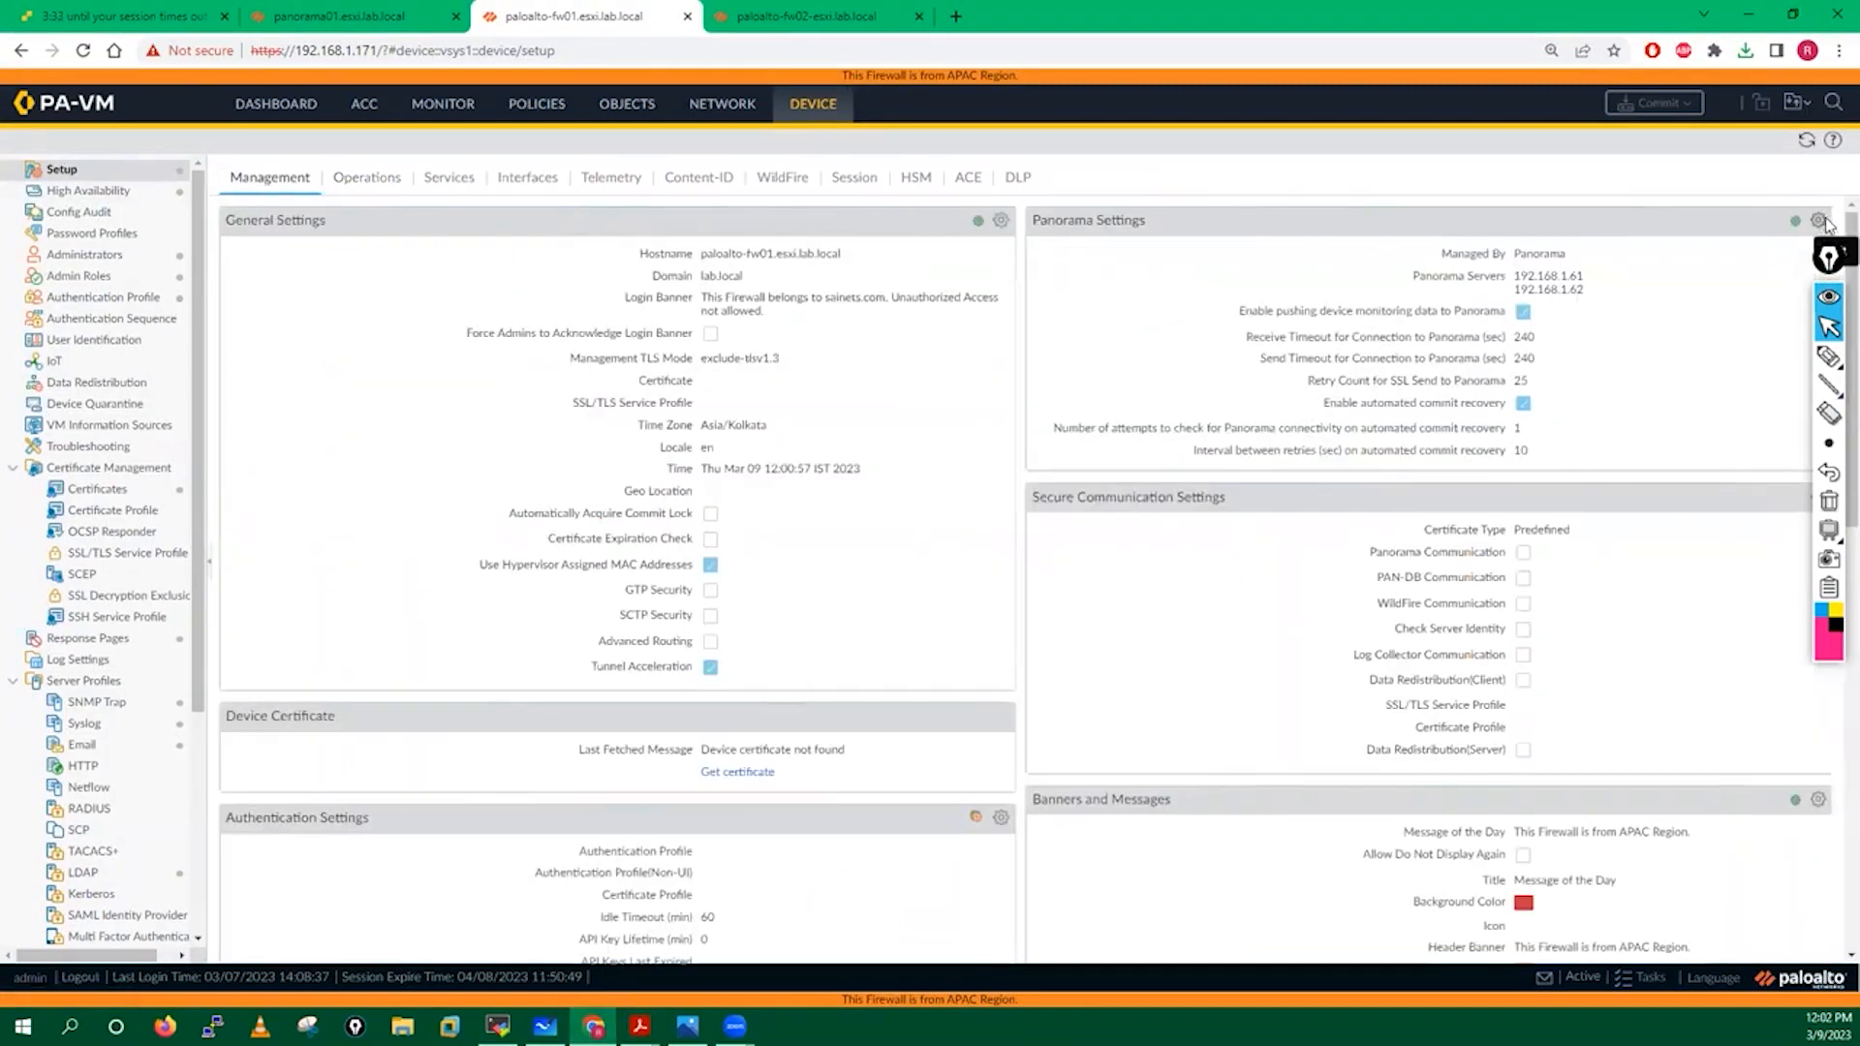
{"action": "left_click", "coordinate": [1033, 219]}
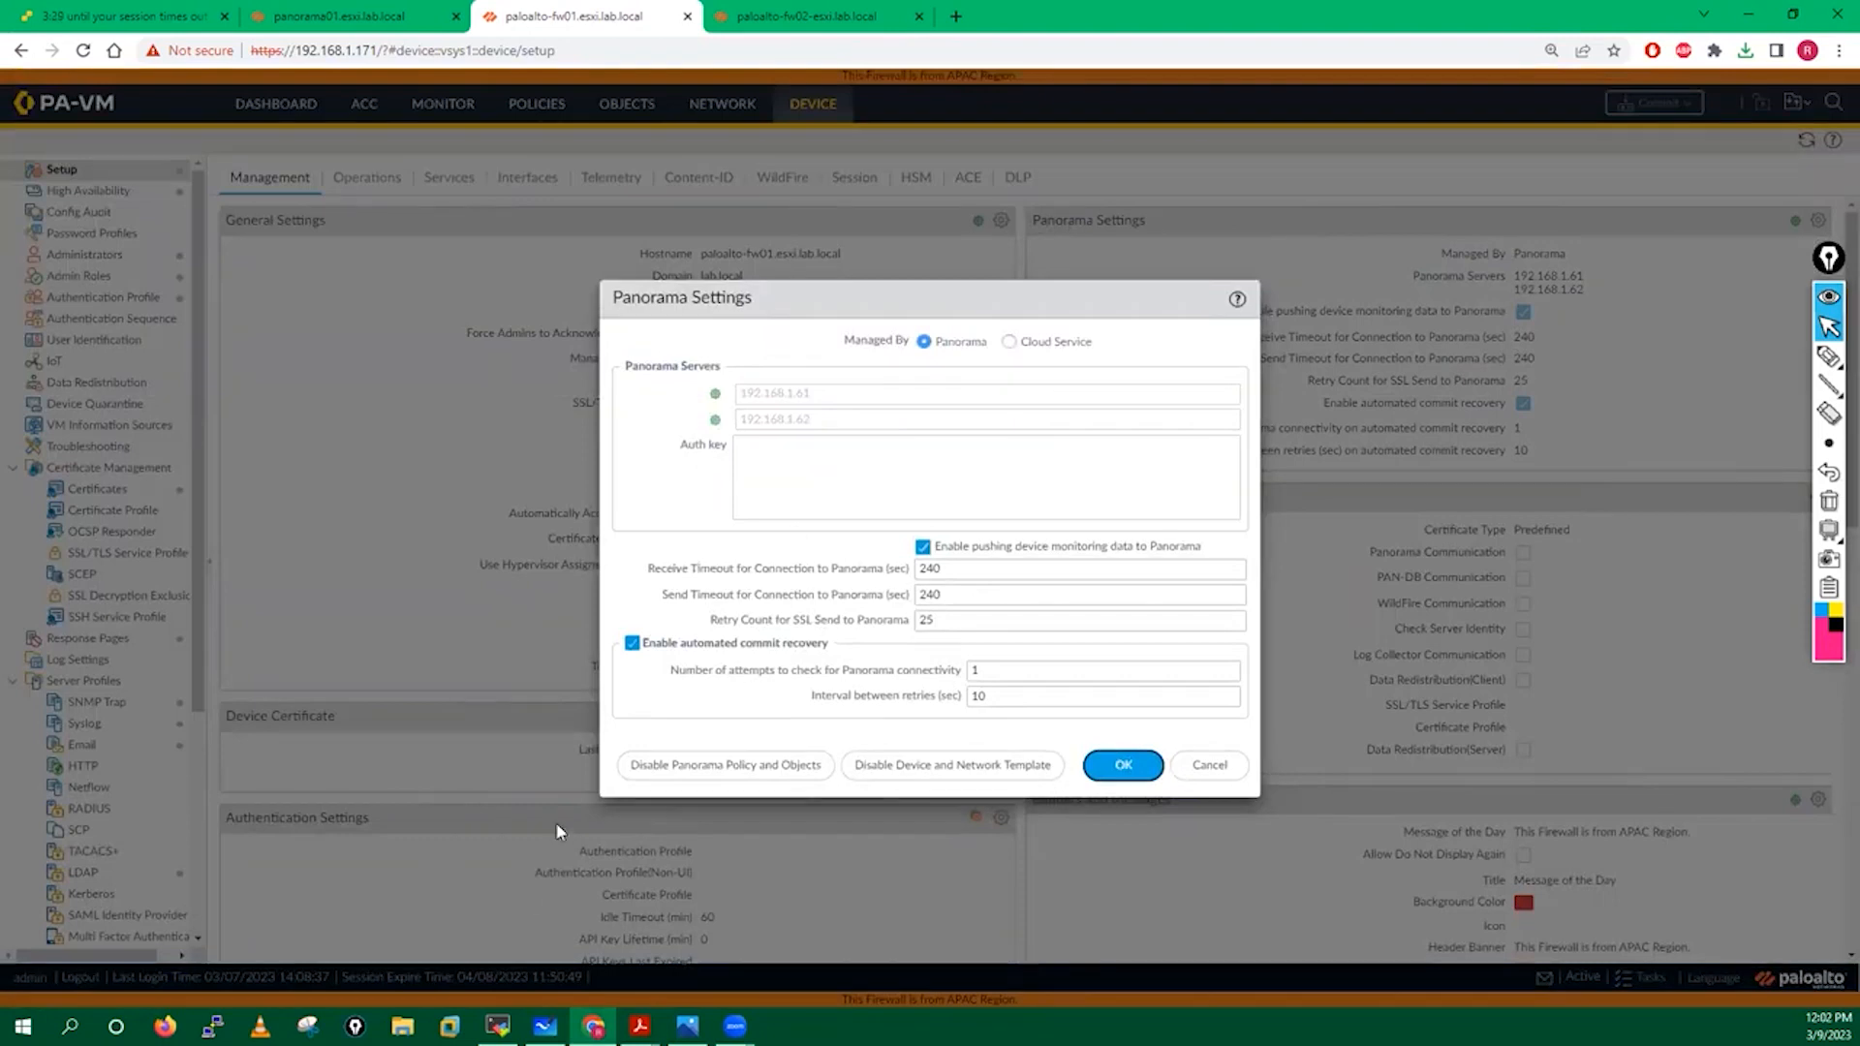
{"action": "mouse_move", "coordinate": [639, 1025]}
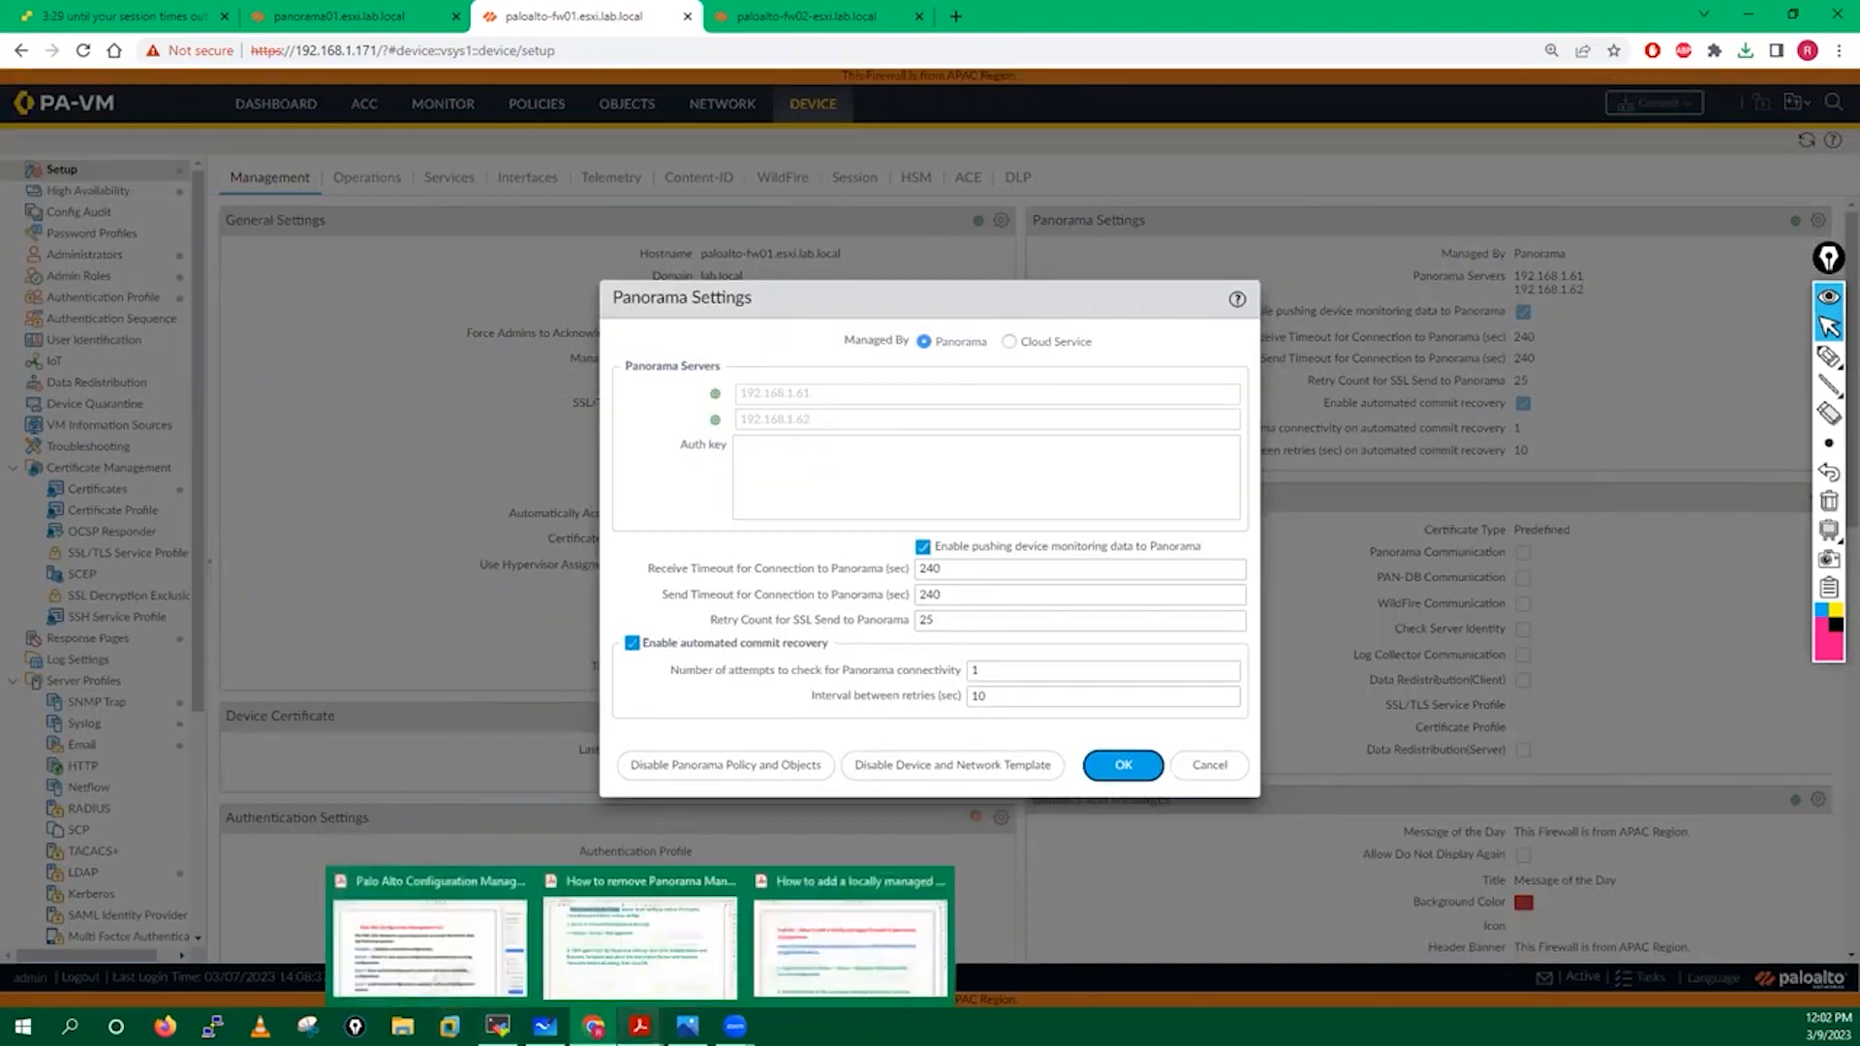
{"action": "left_click", "coordinate": [639, 944]}
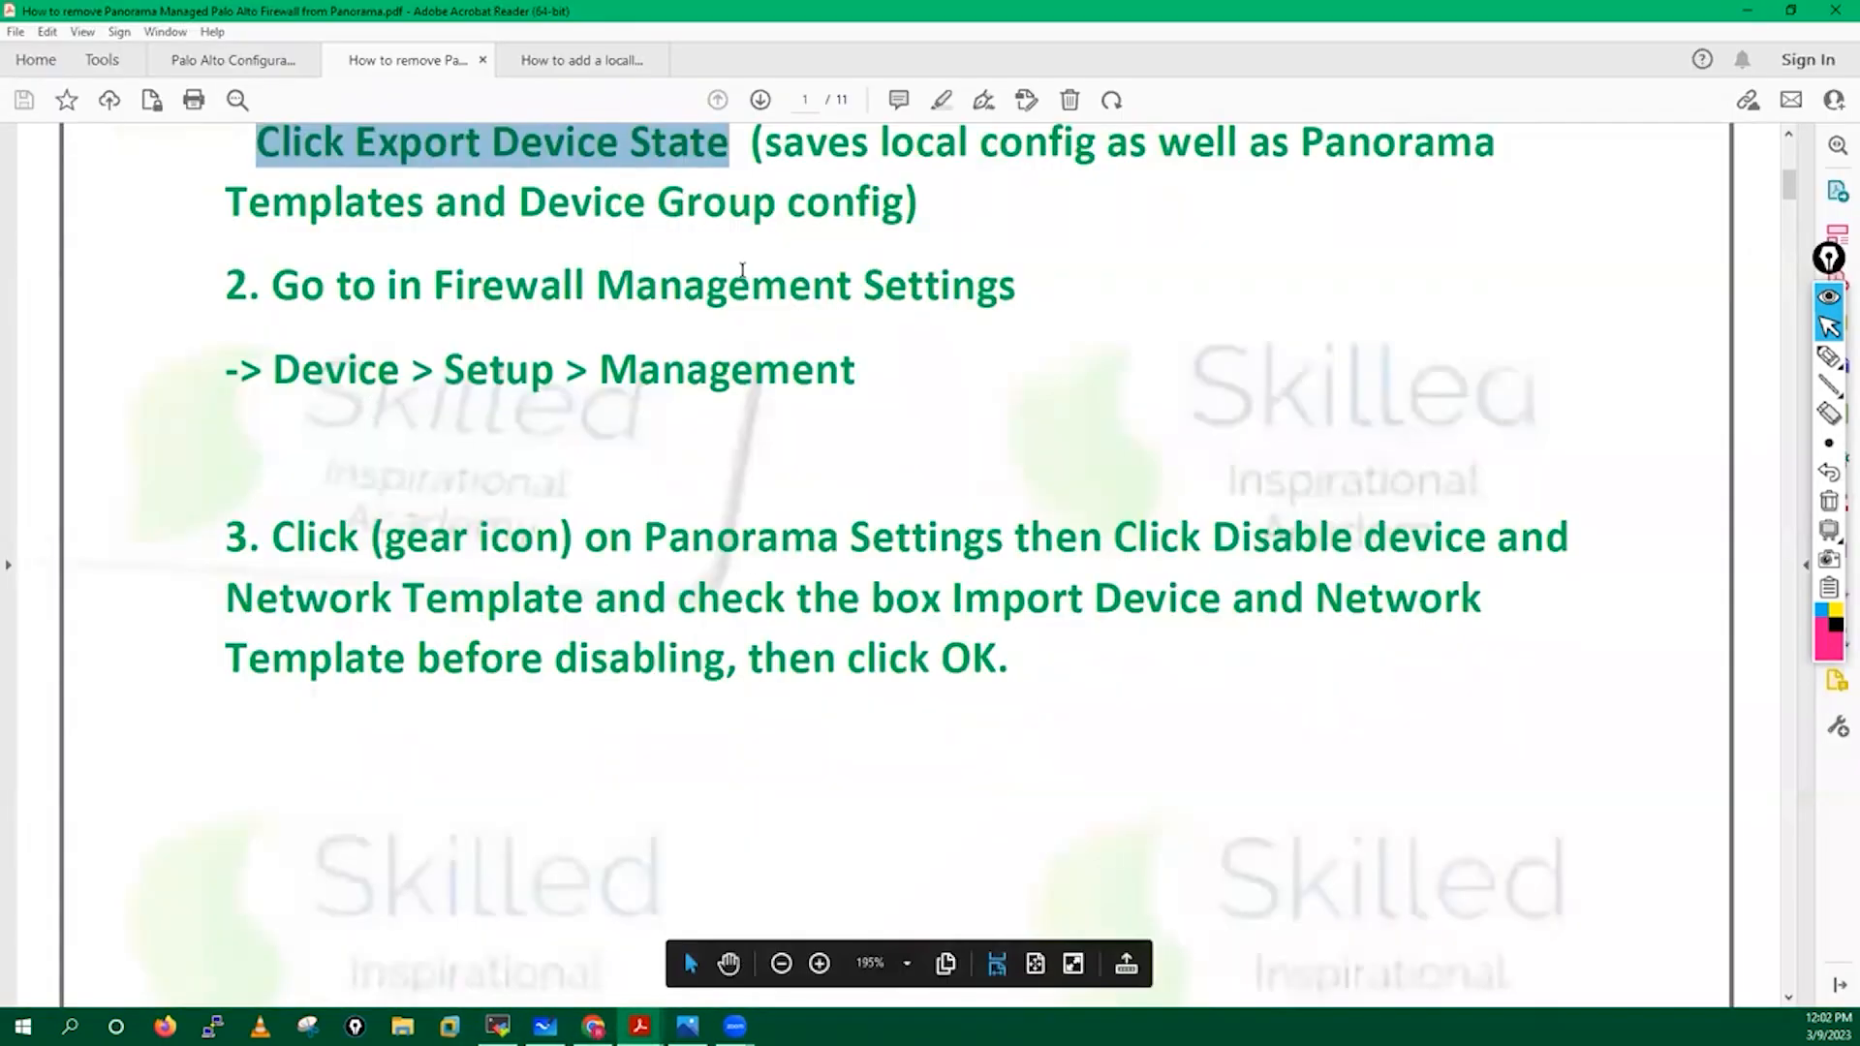
Read step 3 of the removal guide, then go back to fw01's Panorama Settings dialog.
{"action": "scroll", "coordinate": [455, 448], "scroll_direction": "down", "scroll_amount": 3}
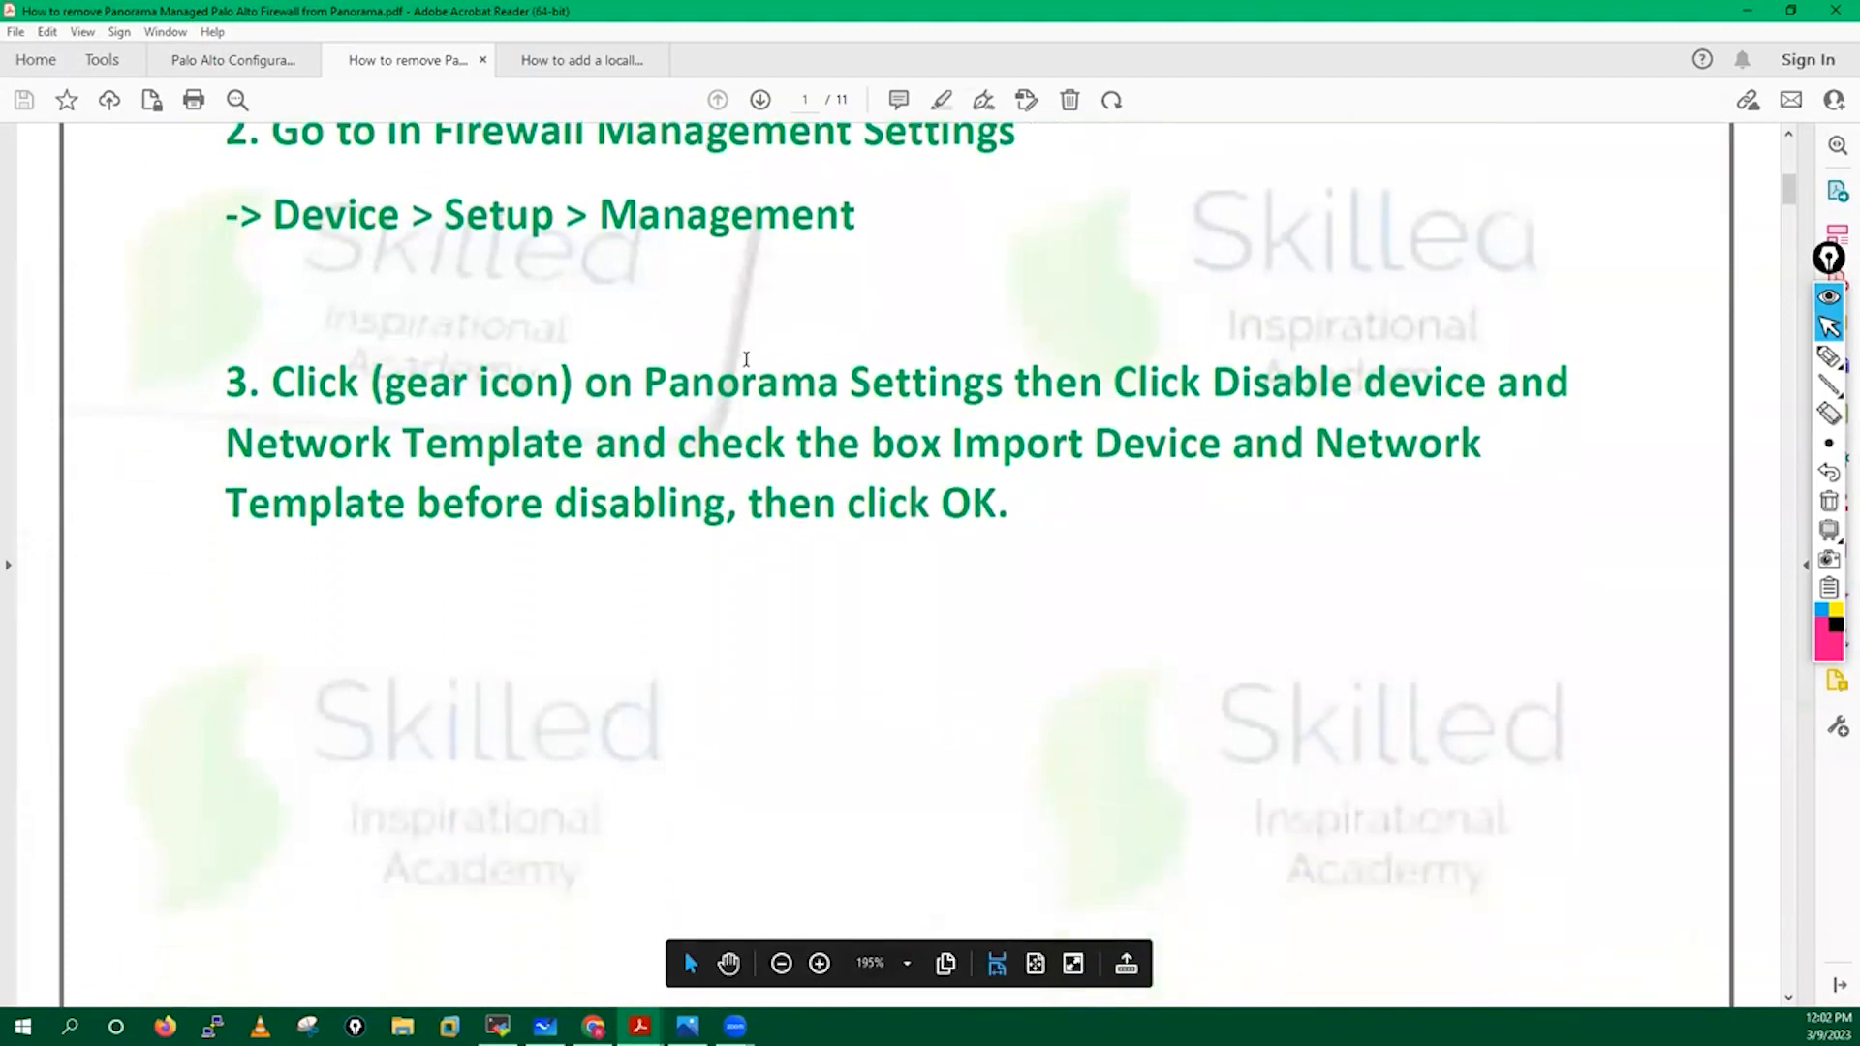
{"action": "left_click_drag", "start_coordinate": [721, 377], "coordinate": [1443, 406]}
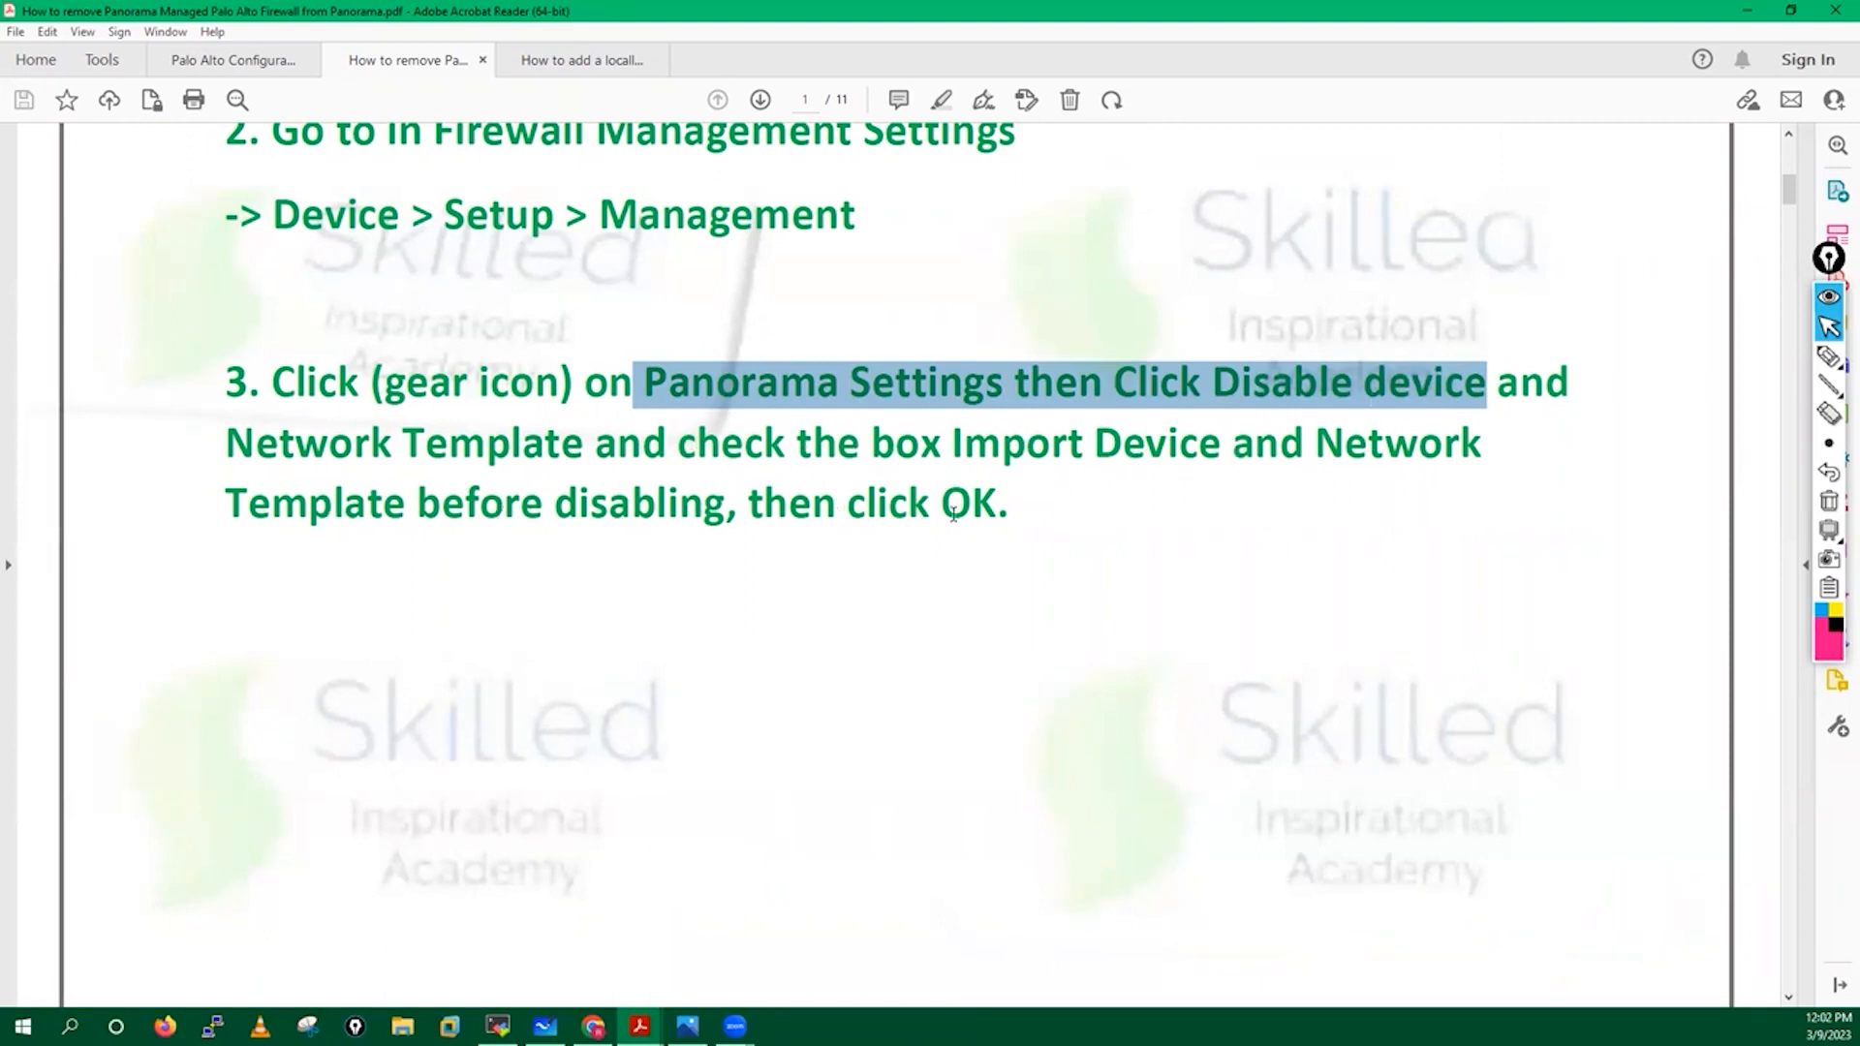
{"action": "scroll", "coordinate": [757, 626], "scroll_direction": "down", "scroll_amount": 2}
{"action": "left_click", "coordinate": [811, 665]}
{"action": "left_click", "coordinate": [592, 1026]}
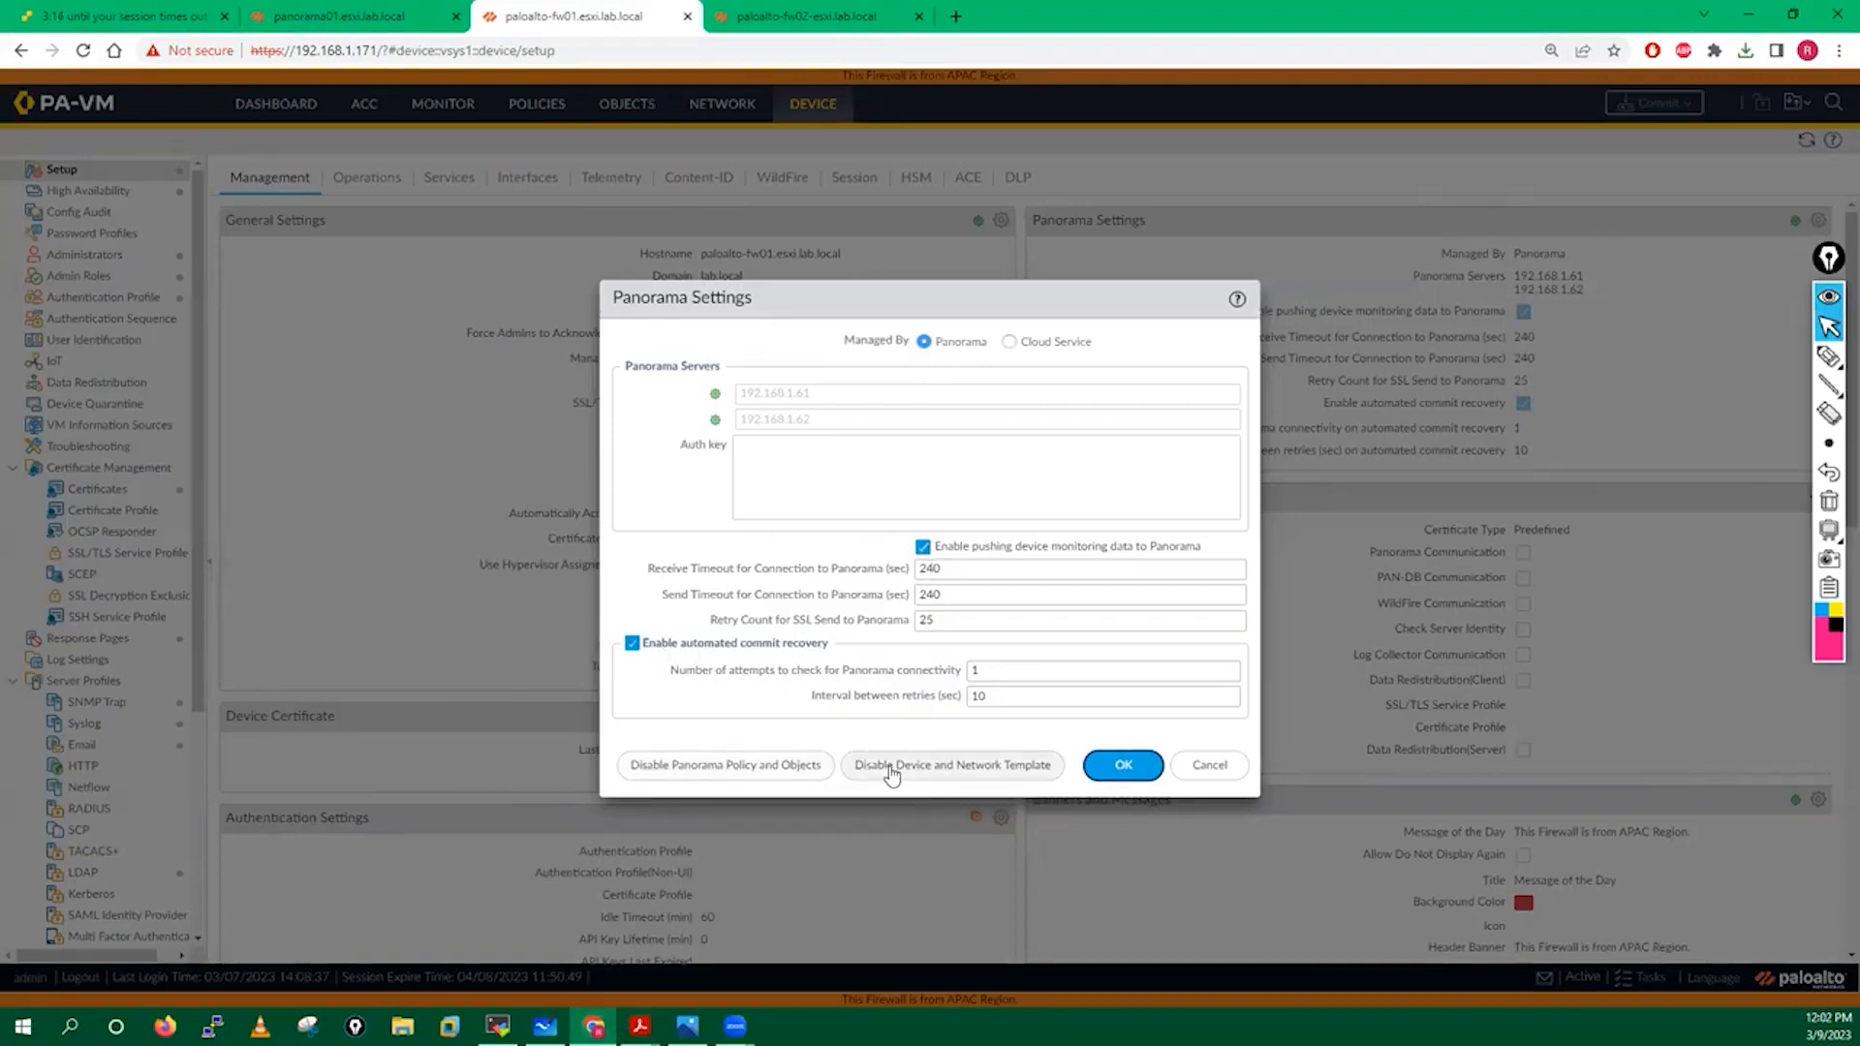
Disable Panorama Policy and Objects on fw01, importing a local copy before disabling.
{"action": "left_click", "coordinate": [766, 768]}
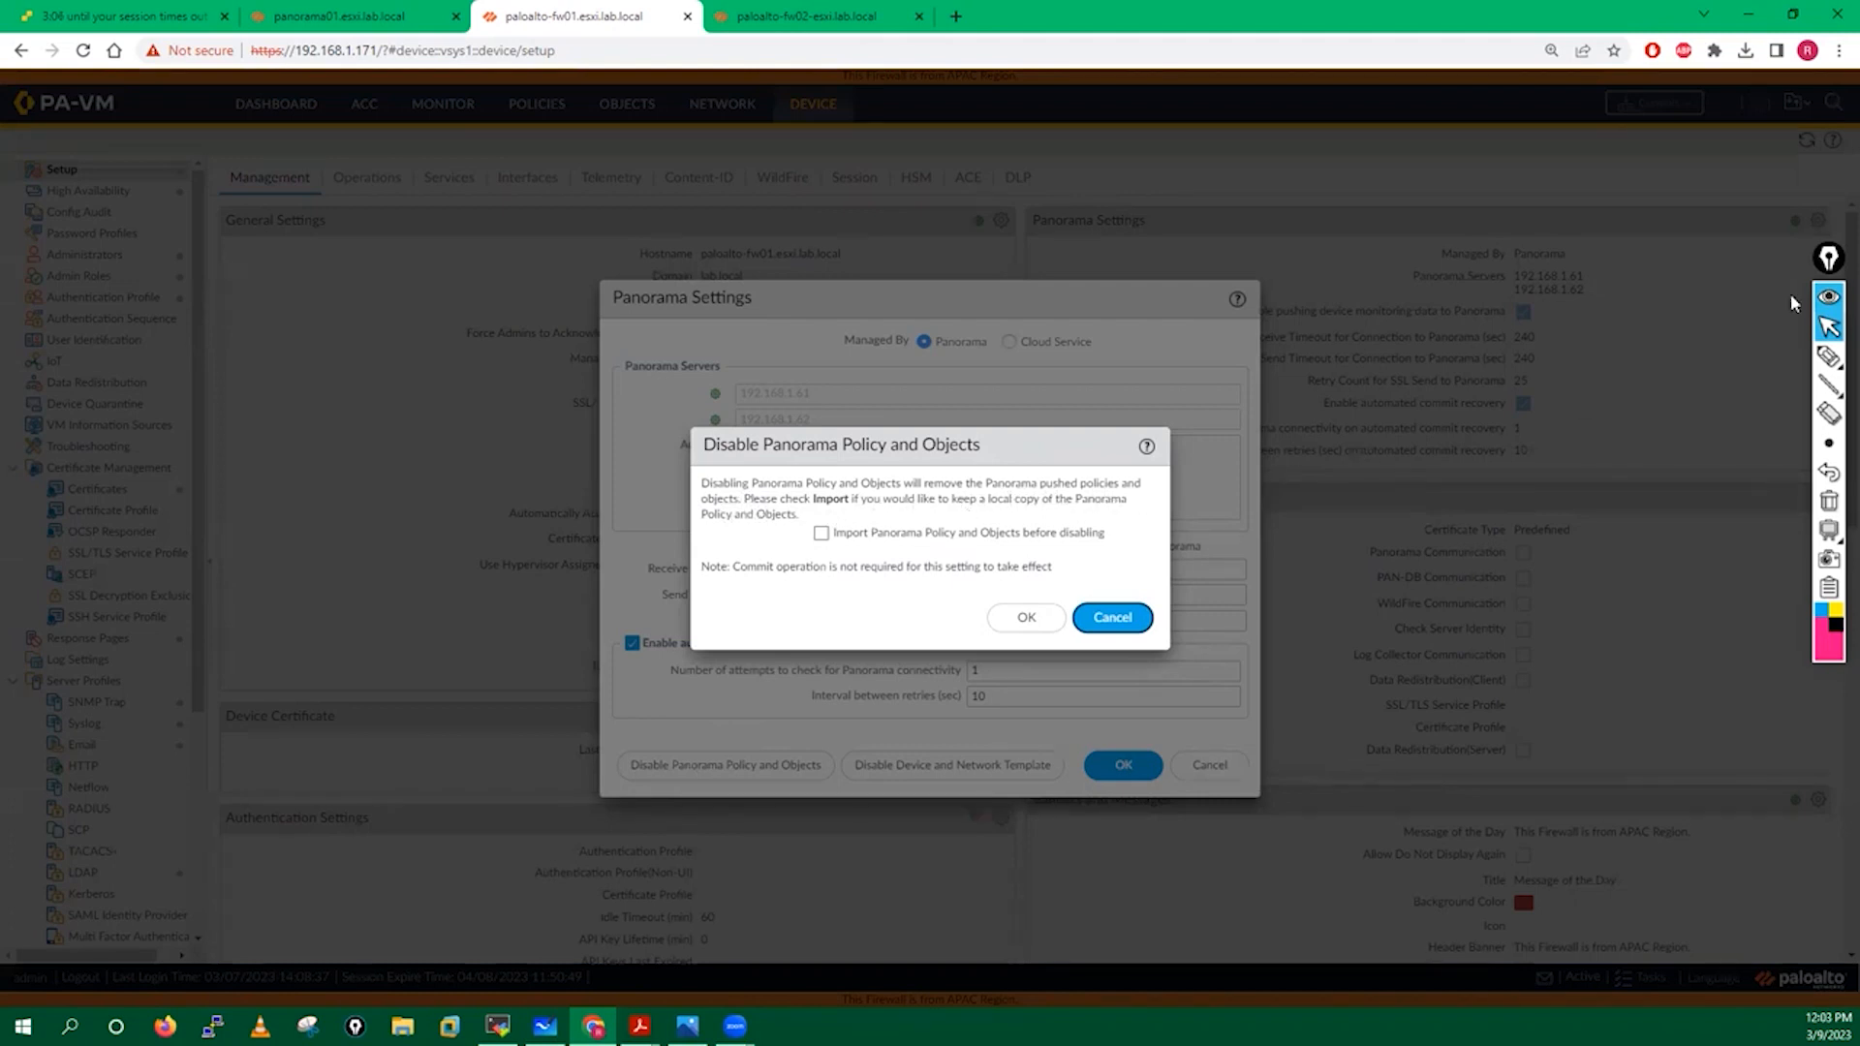
{"action": "left_click", "coordinate": [1828, 356]}
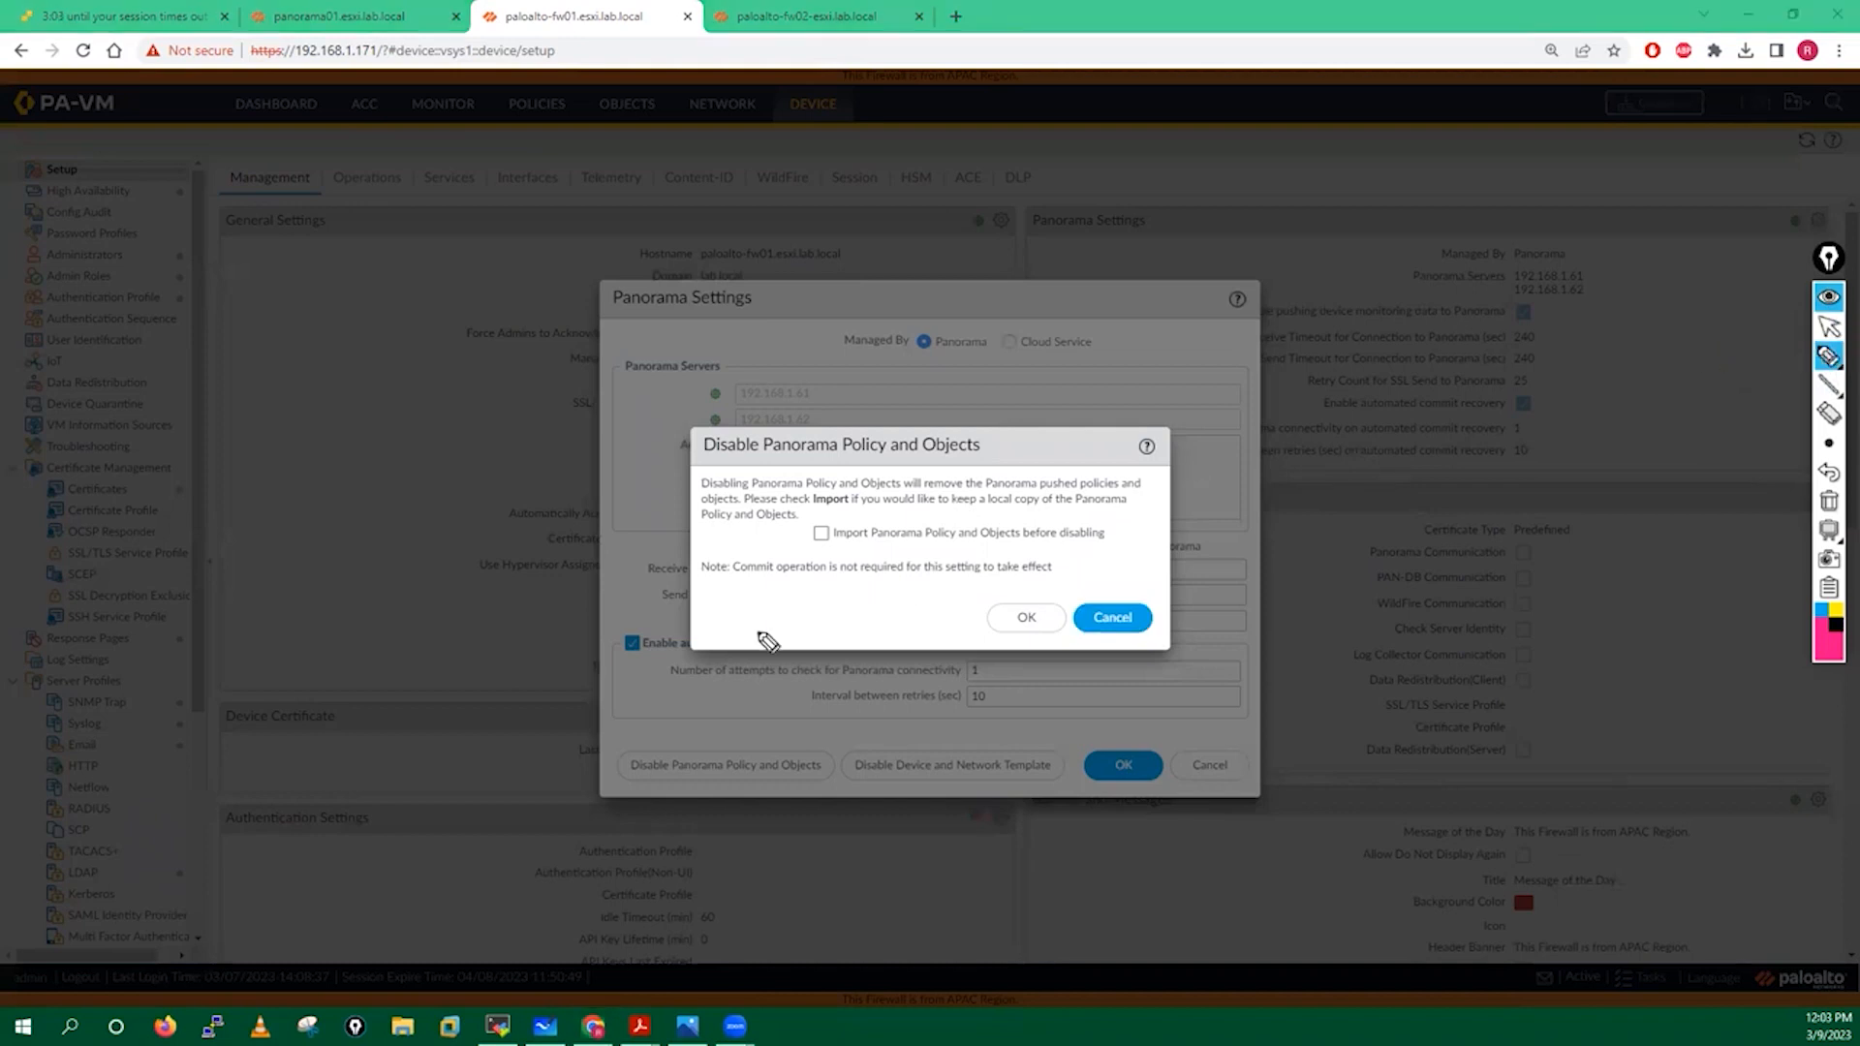
{"action": "left_click_drag", "start_coordinate": [744, 538], "coordinate": [762, 550]}
{"action": "left_click_drag", "start_coordinate": [777, 445], "coordinate": [789, 461]}
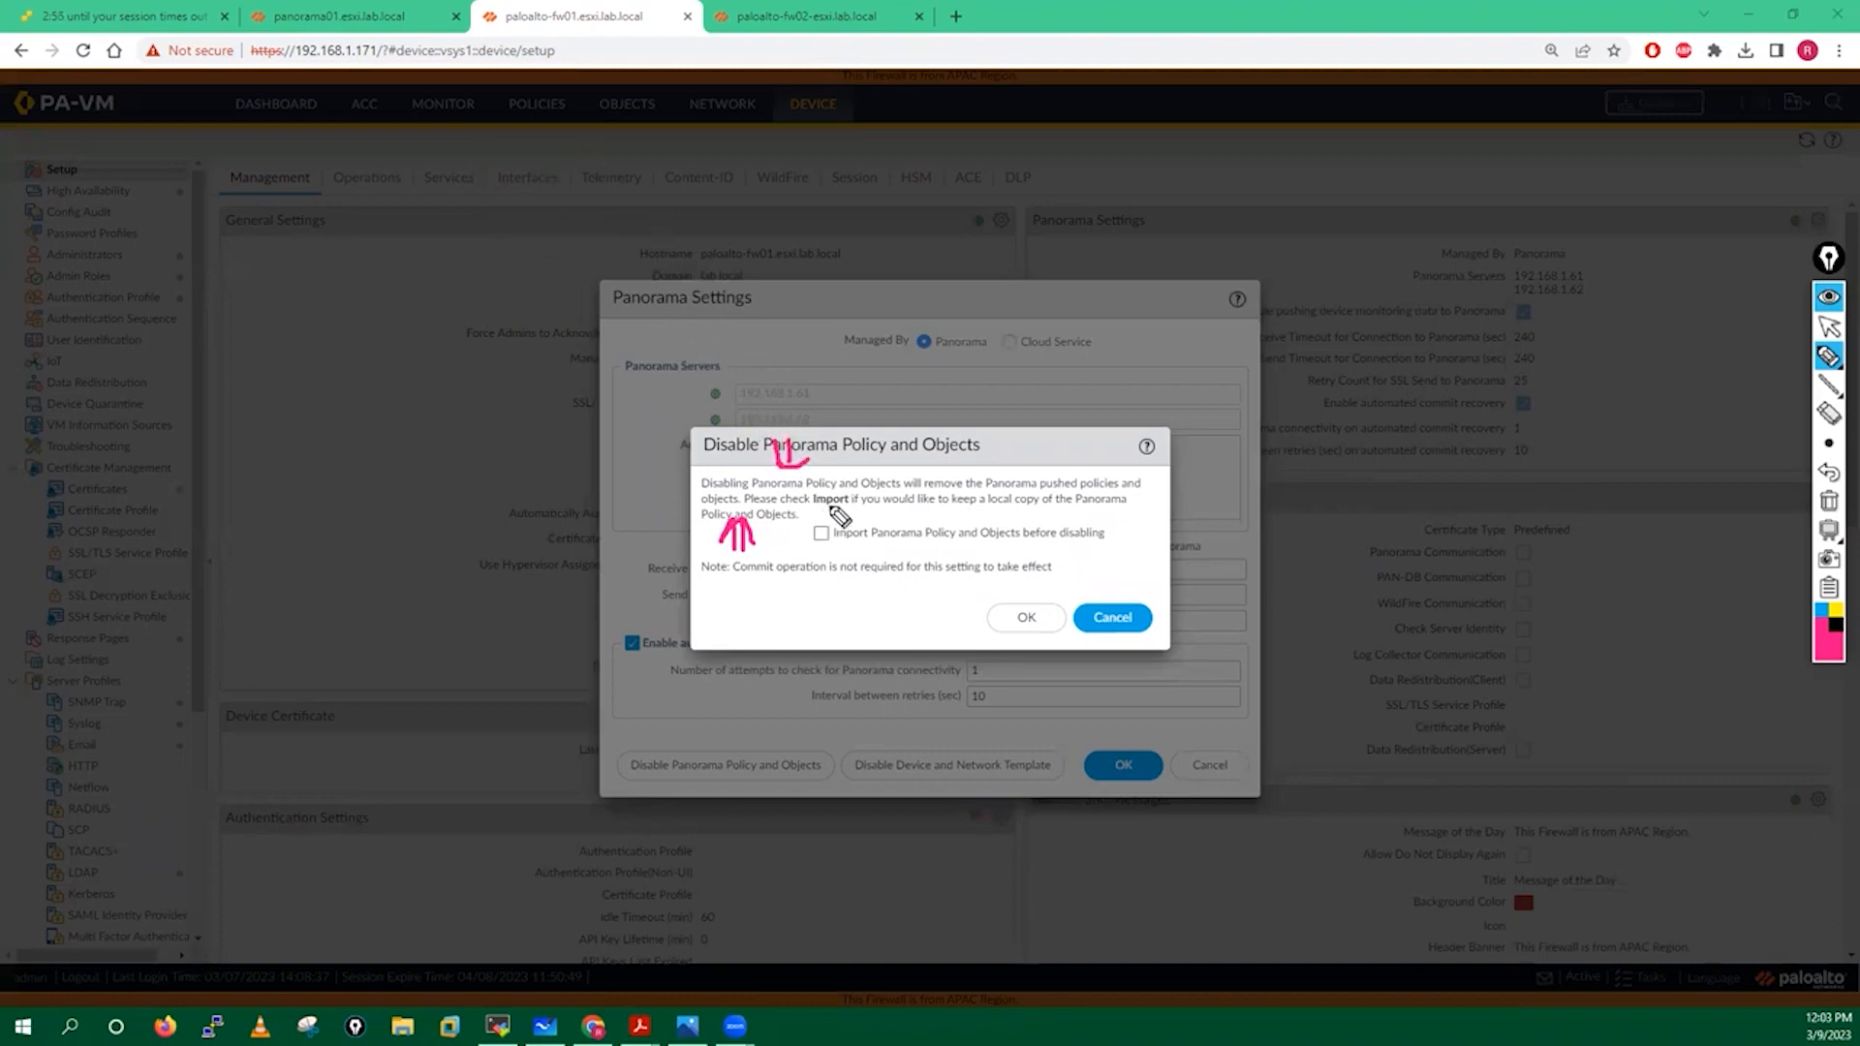
{"action": "left_click_drag", "start_coordinate": [813, 531], "coordinate": [852, 516]}
{"action": "left_click", "coordinate": [1827, 501]}
{"action": "left_click", "coordinate": [1827, 328]}
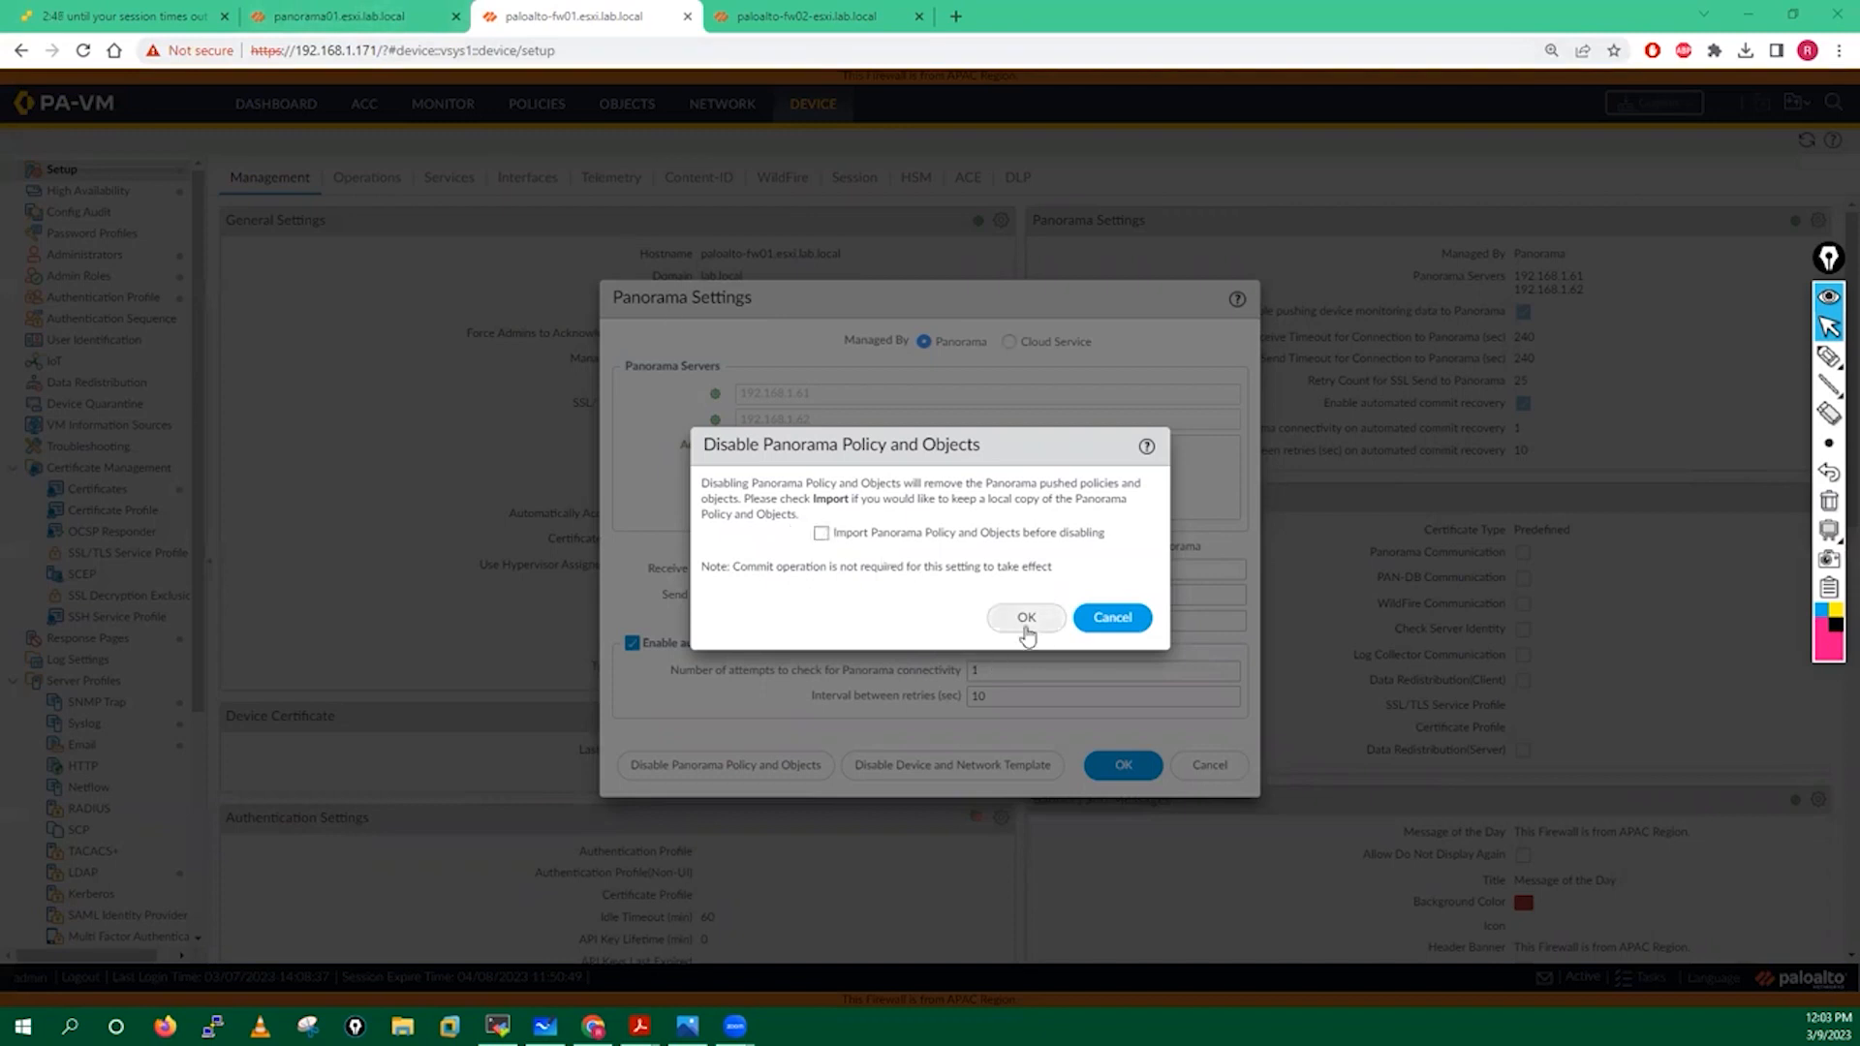
{"action": "left_click", "coordinate": [822, 533]}
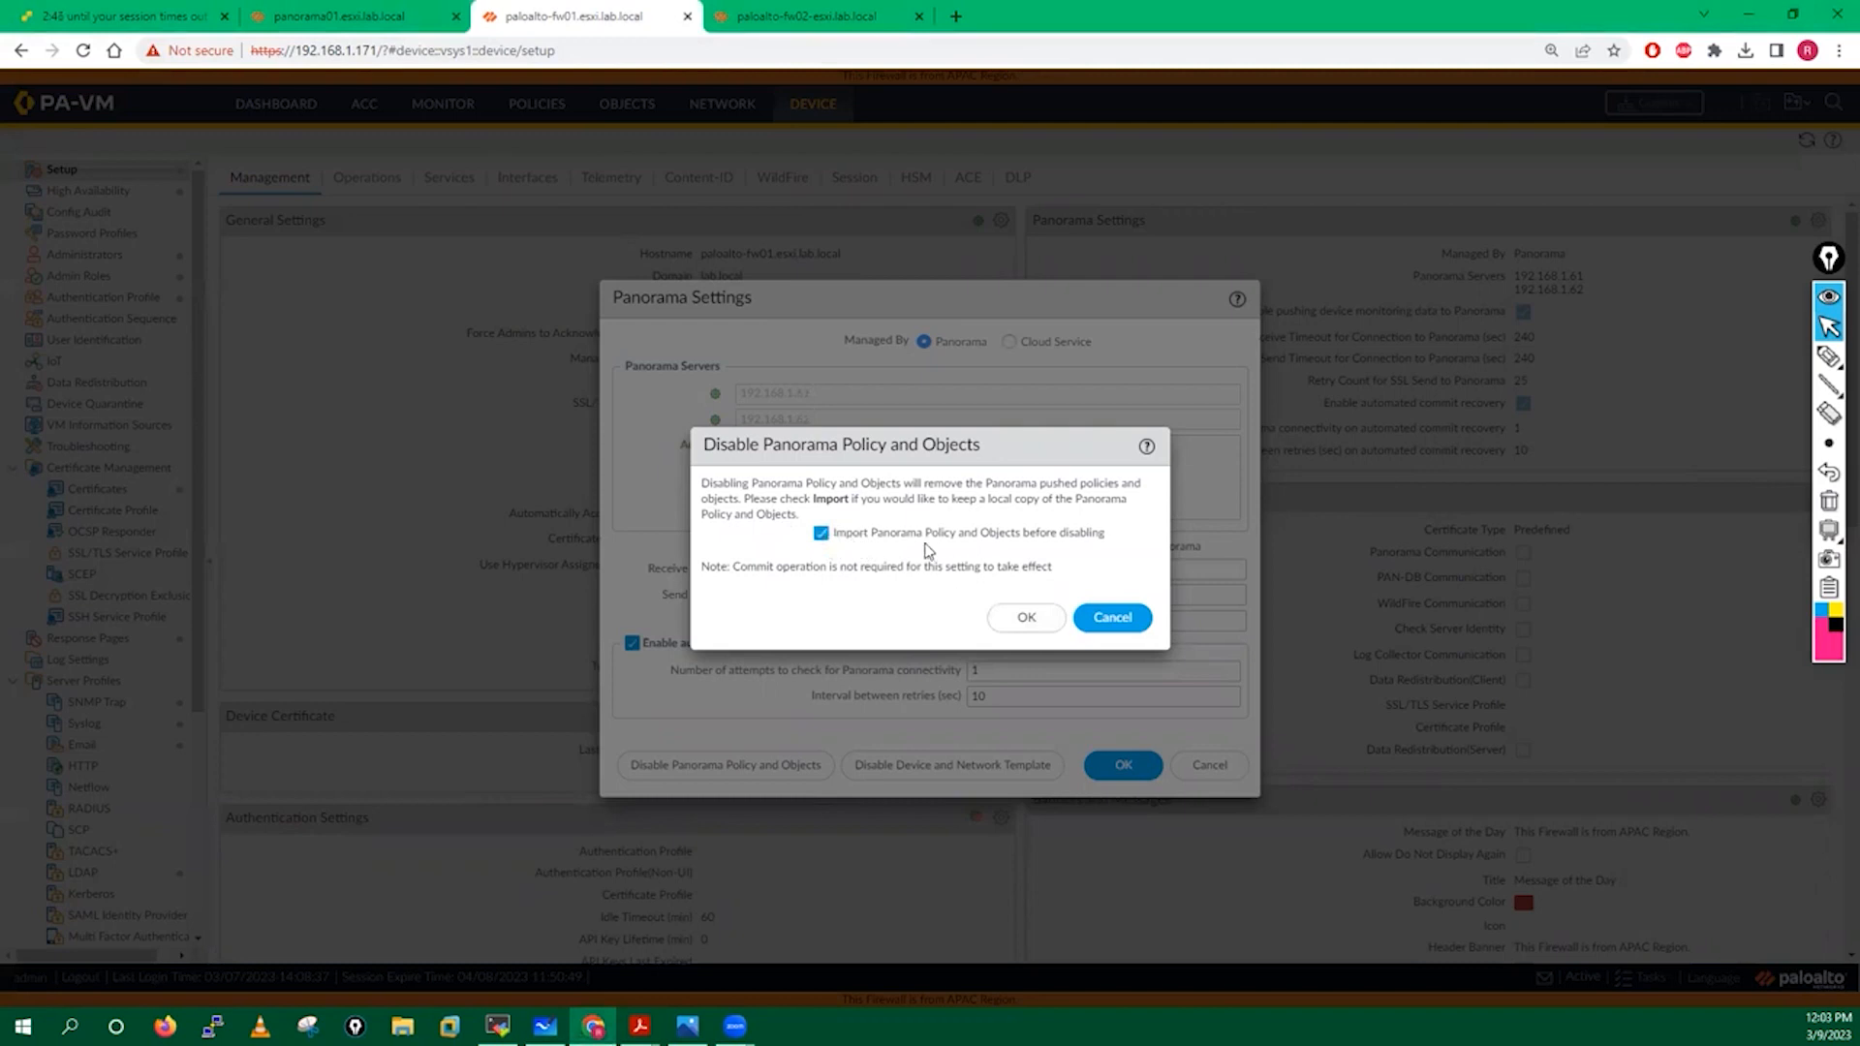
{"action": "left_click", "coordinate": [1030, 620]}
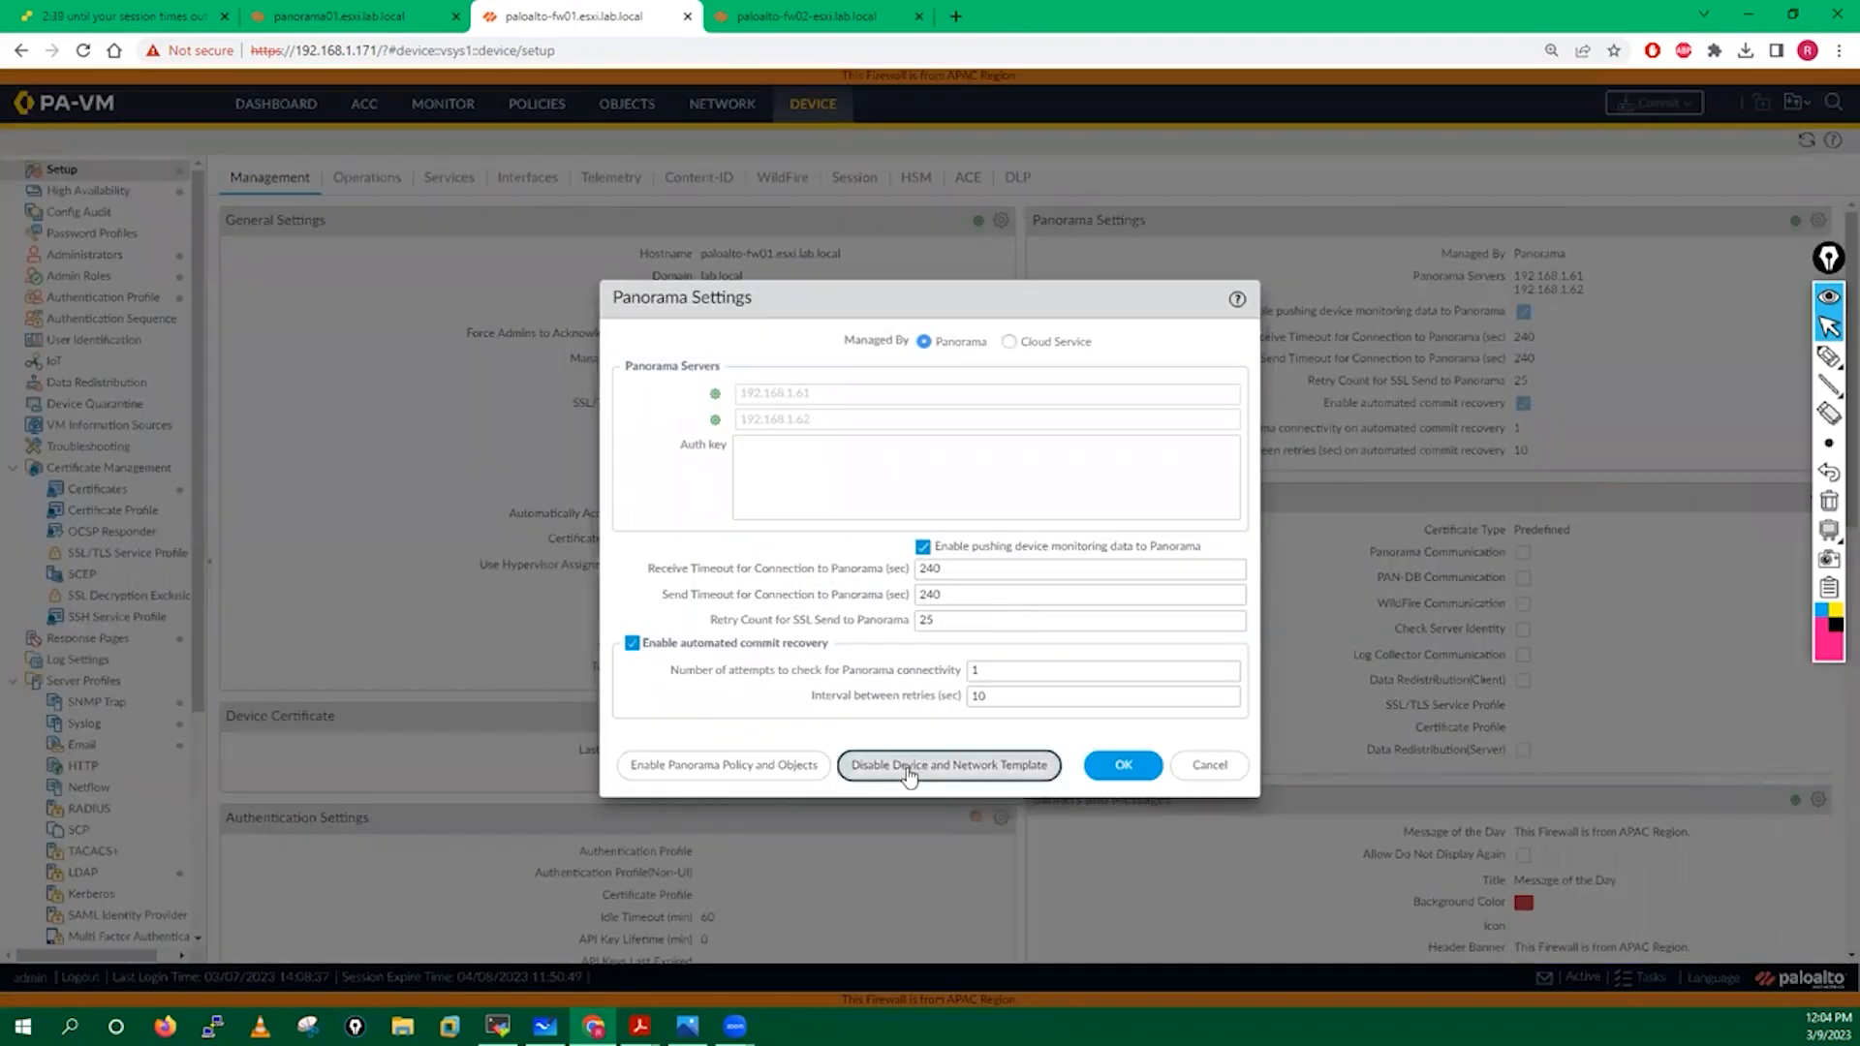
Disable the Device and Network Template on fw01, importing a local copy before disabling.
{"action": "left_click", "coordinate": [953, 779]}
{"action": "left_click", "coordinate": [821, 535]}
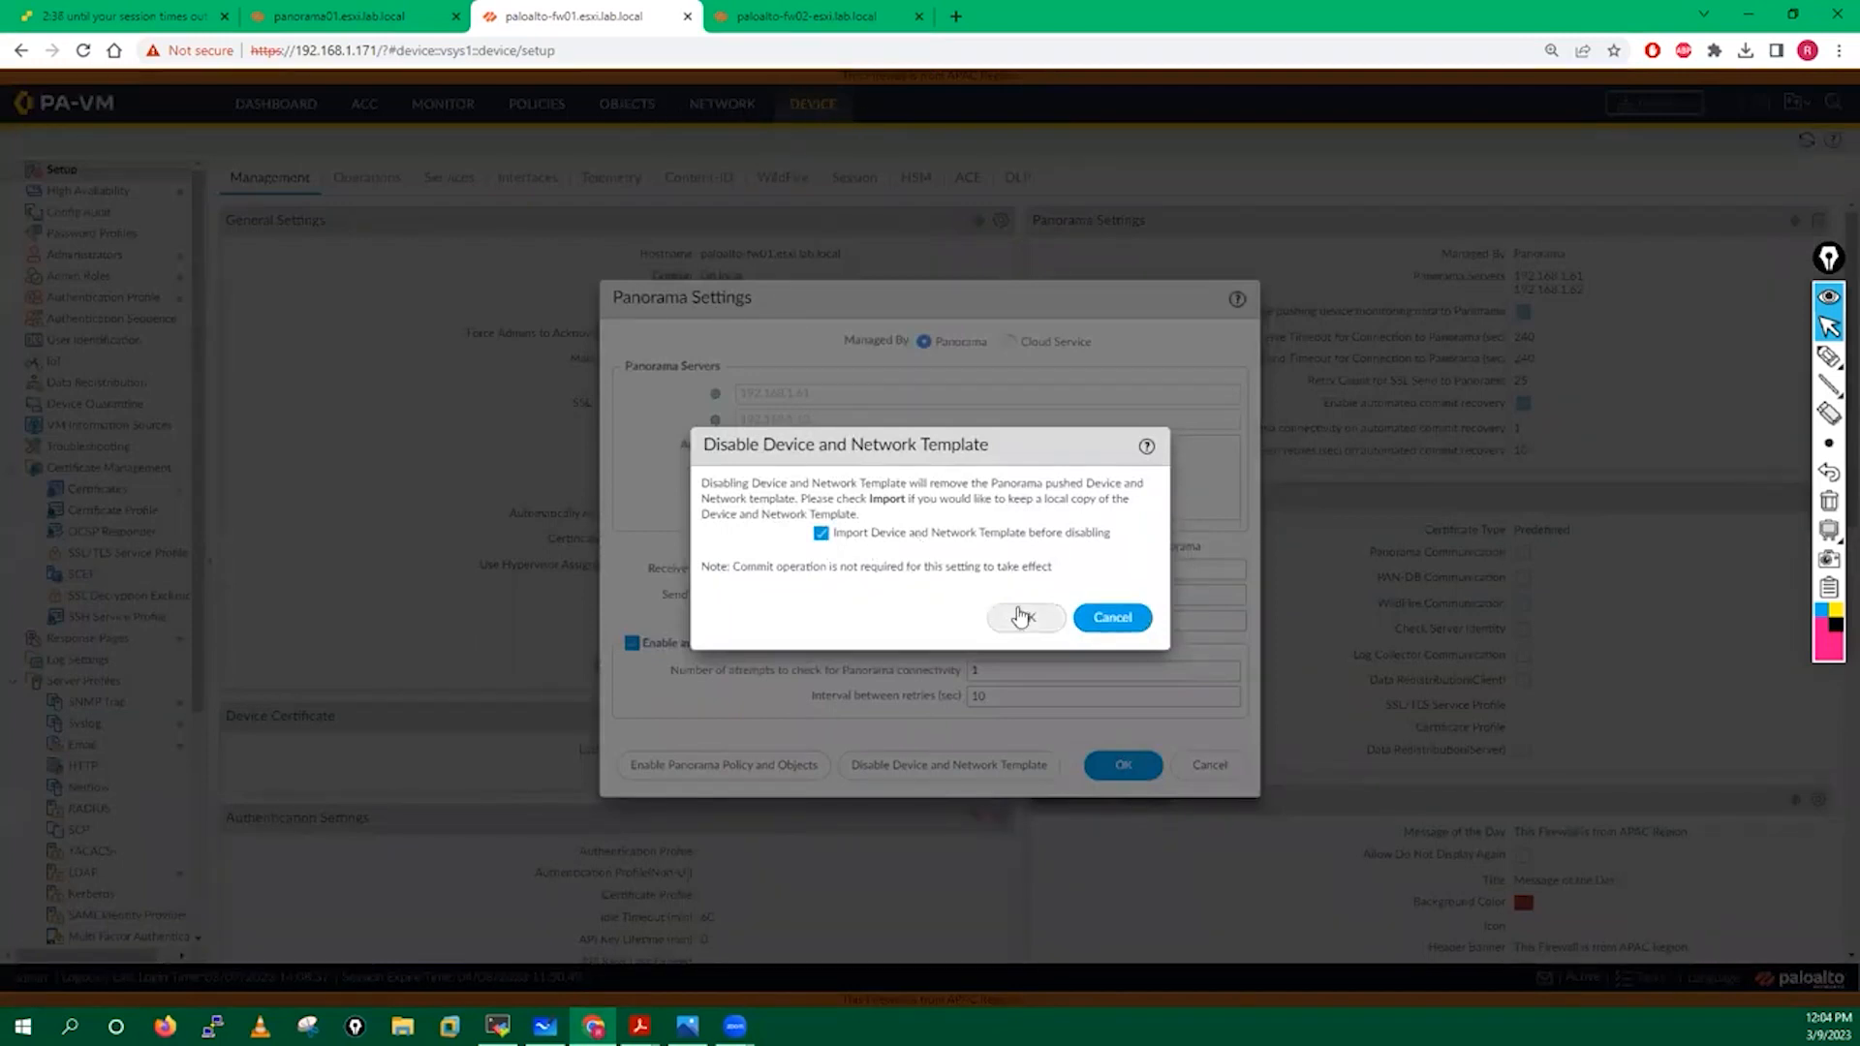
{"action": "left_click", "coordinate": [1022, 617]}
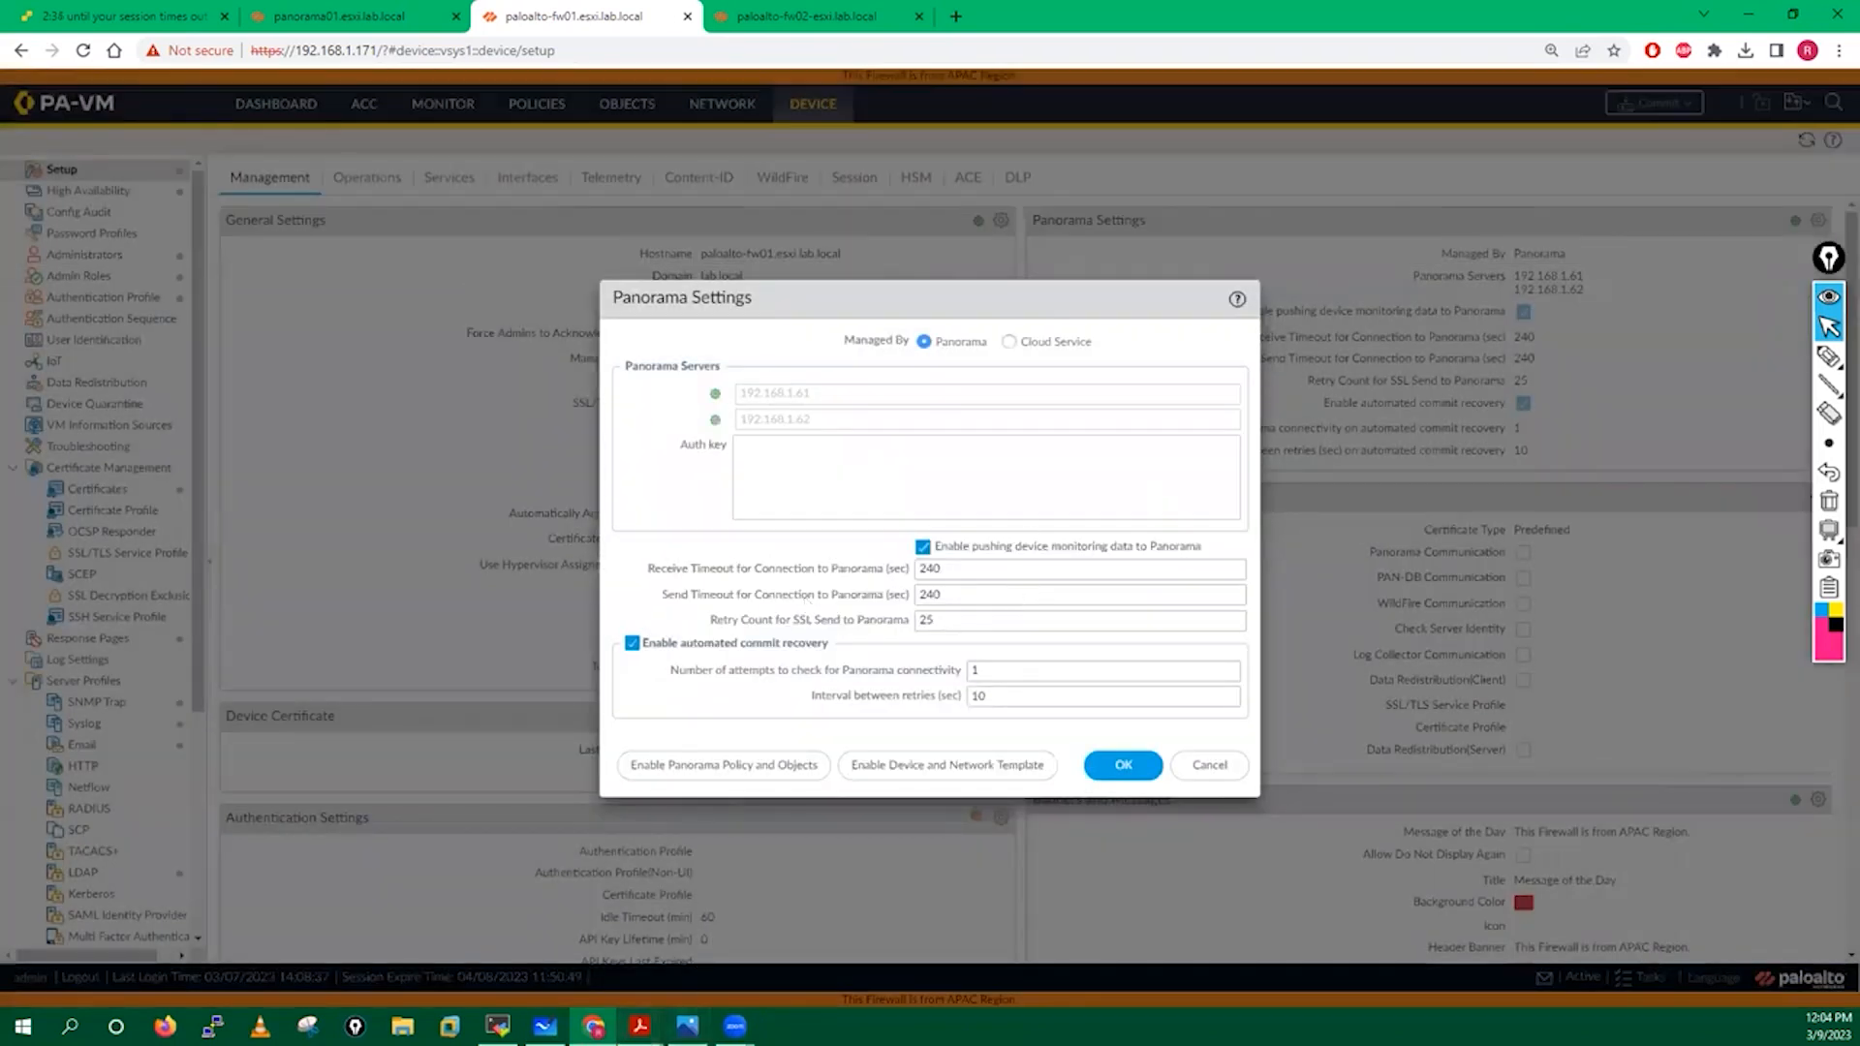
Bring the Panorama removal guide PDF to the front at step 3.
{"action": "mouse_move", "coordinate": [639, 1026]}
{"action": "left_click", "coordinate": [655, 956]}
{"action": "scroll", "coordinate": [742, 511], "scroll_direction": "down", "scroll_amount": 10}
Read guide steps 4 and 5 on verifying pushed policies, then return to Panorama Settings.
{"action": "scroll", "coordinate": [741, 519], "scroll_direction": "down", "scroll_amount": 5}
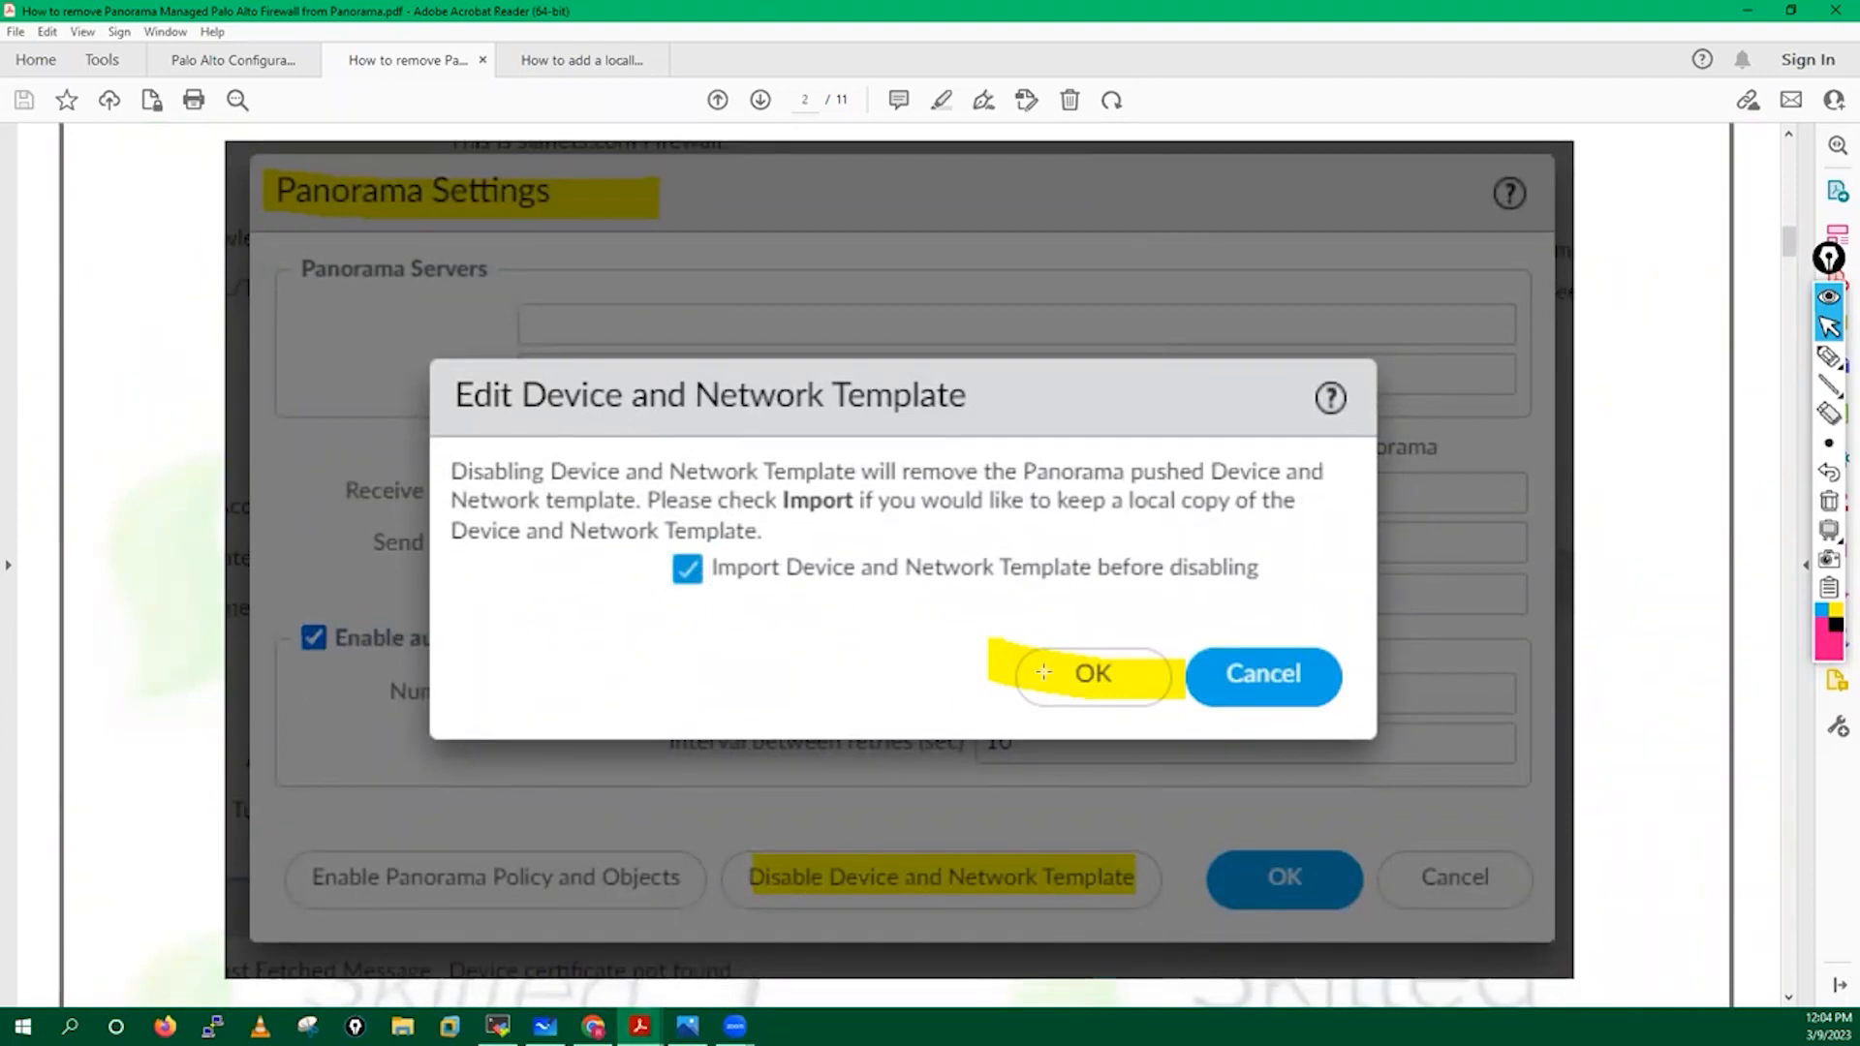
{"action": "scroll", "coordinate": [876, 647], "scroll_direction": "down", "scroll_amount": 5}
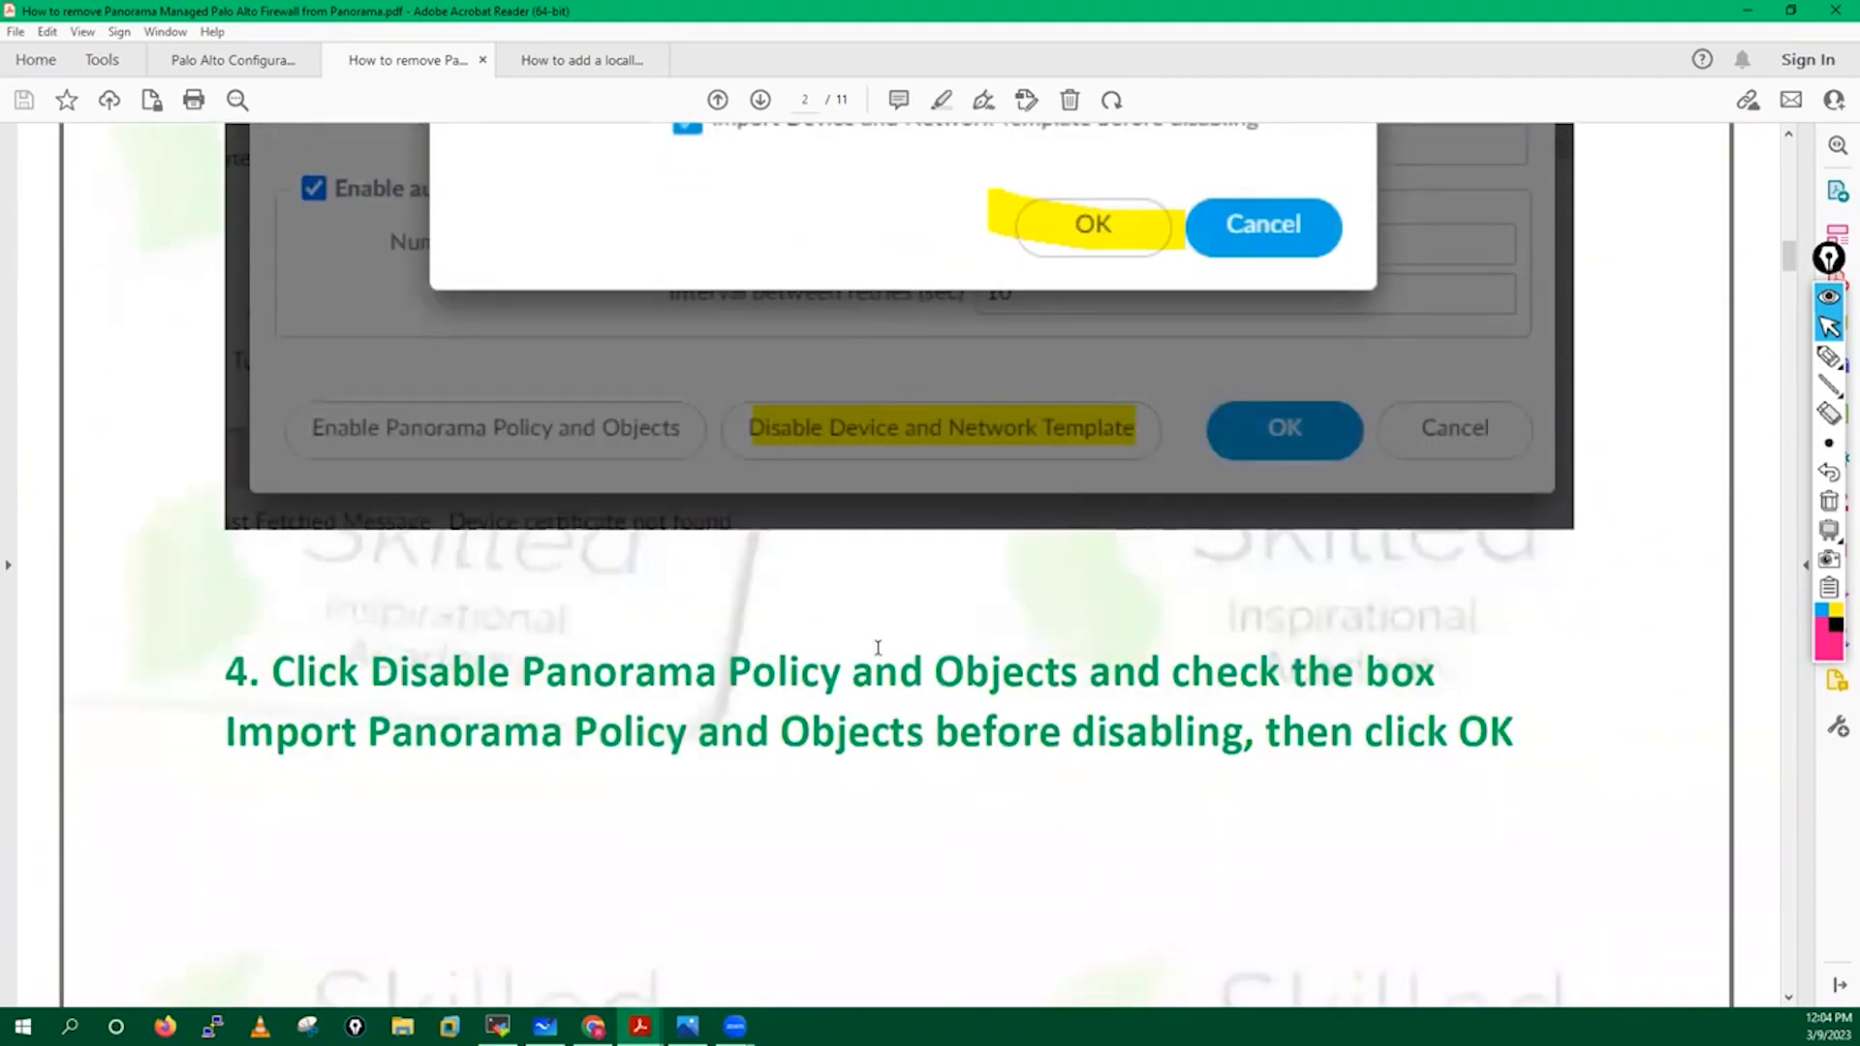
{"action": "scroll", "coordinate": [852, 417], "scroll_direction": "down", "scroll_amount": 4}
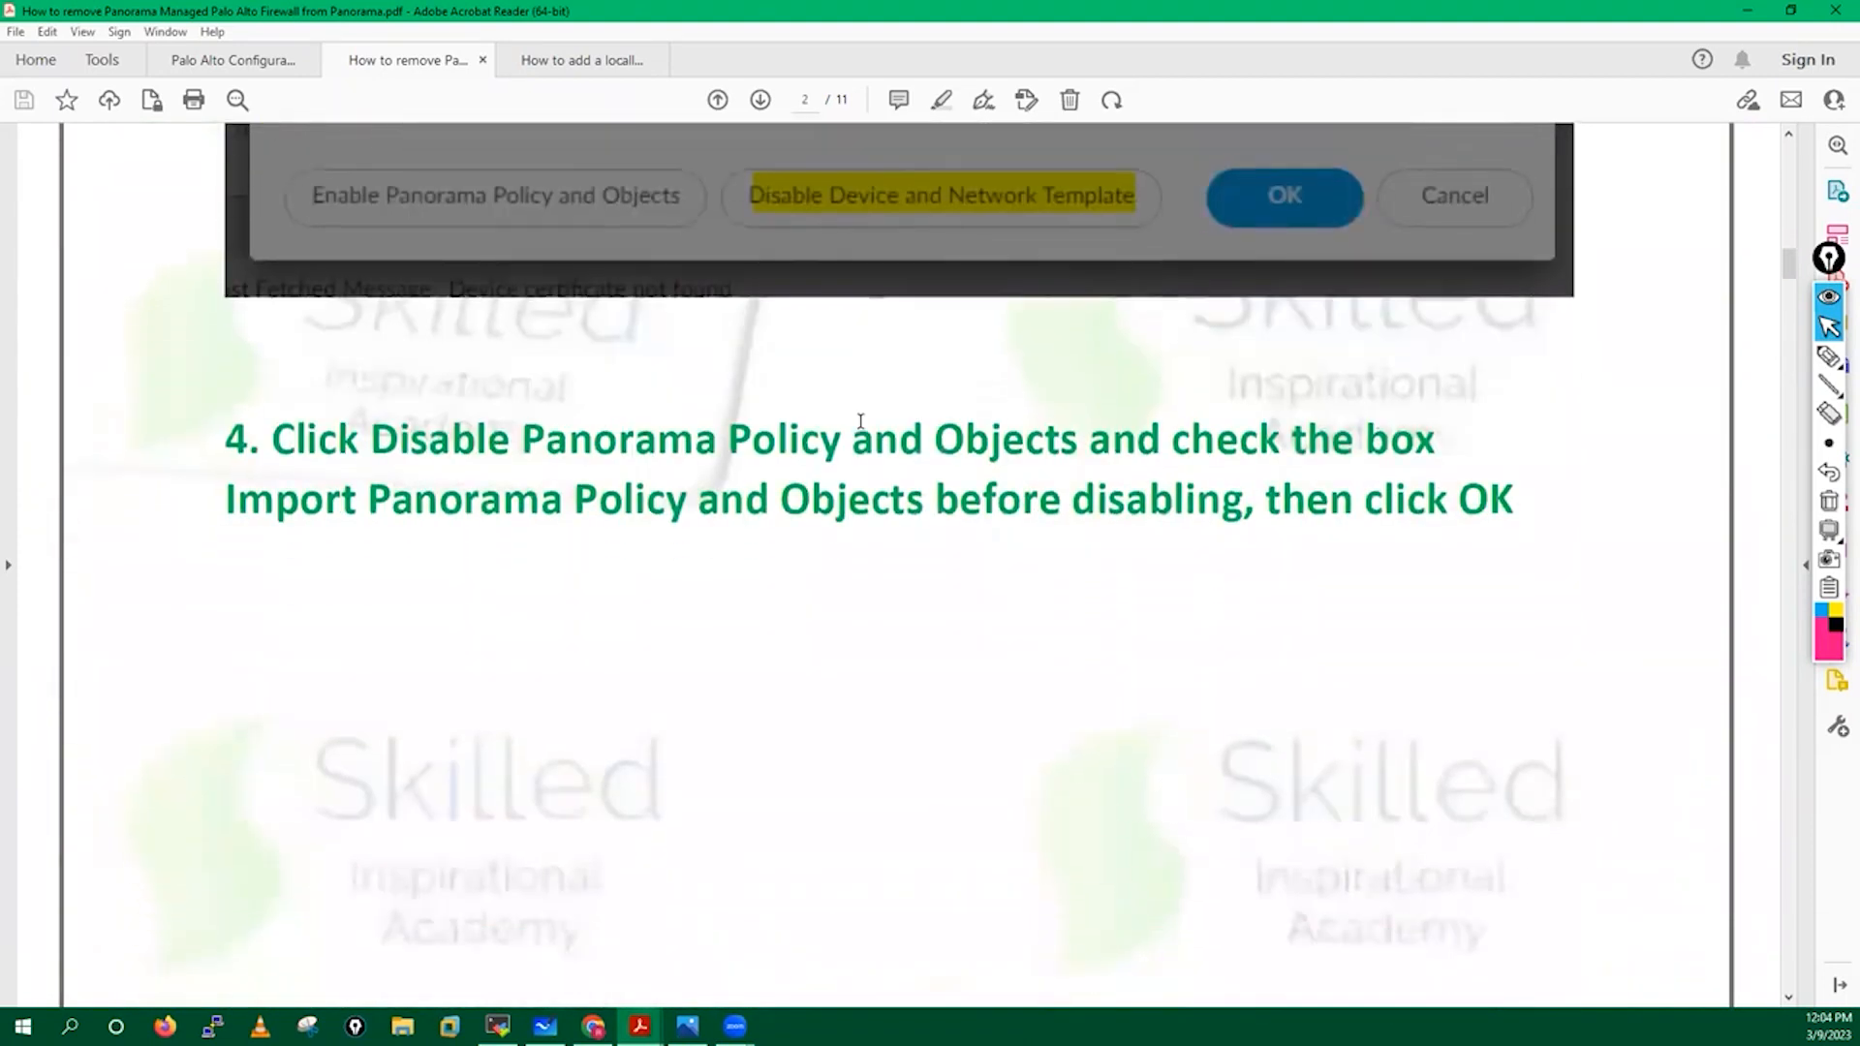
{"action": "scroll", "coordinate": [832, 419], "scroll_direction": "down", "scroll_amount": 1}
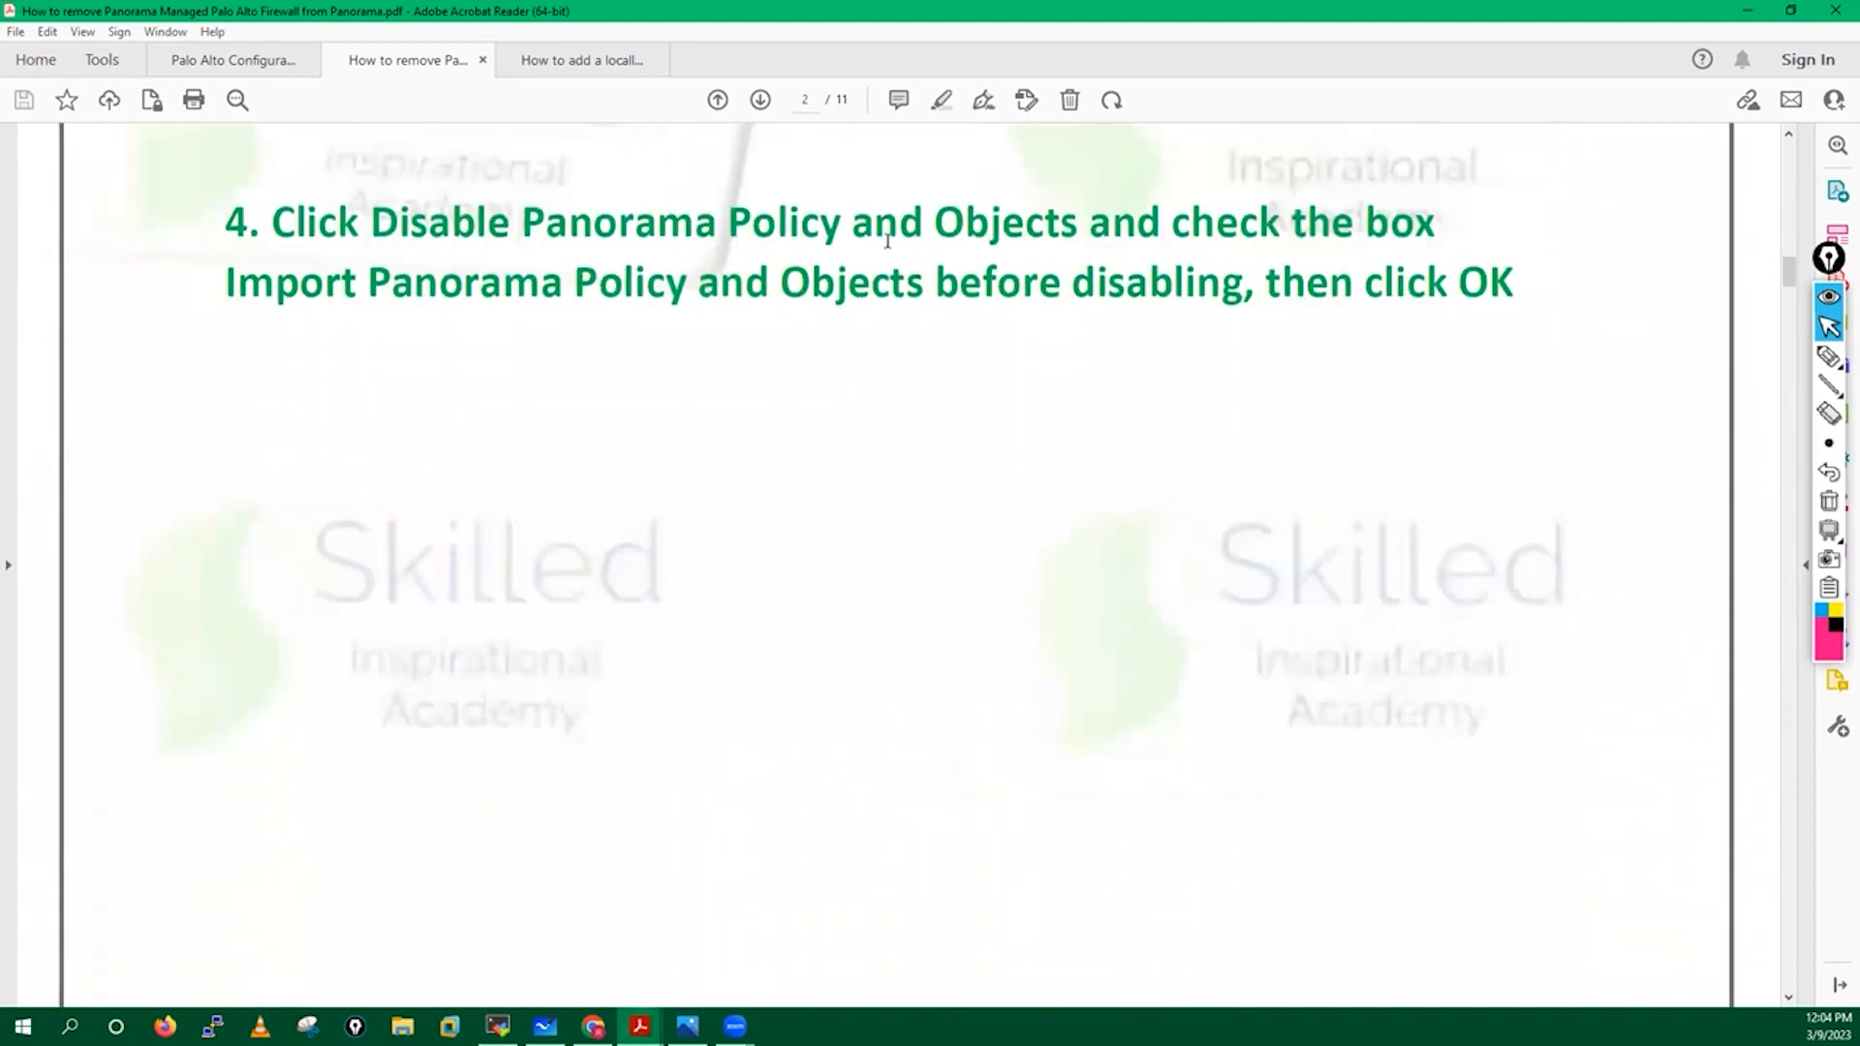
{"action": "scroll", "coordinate": [733, 425], "scroll_direction": "down", "scroll_amount": 1}
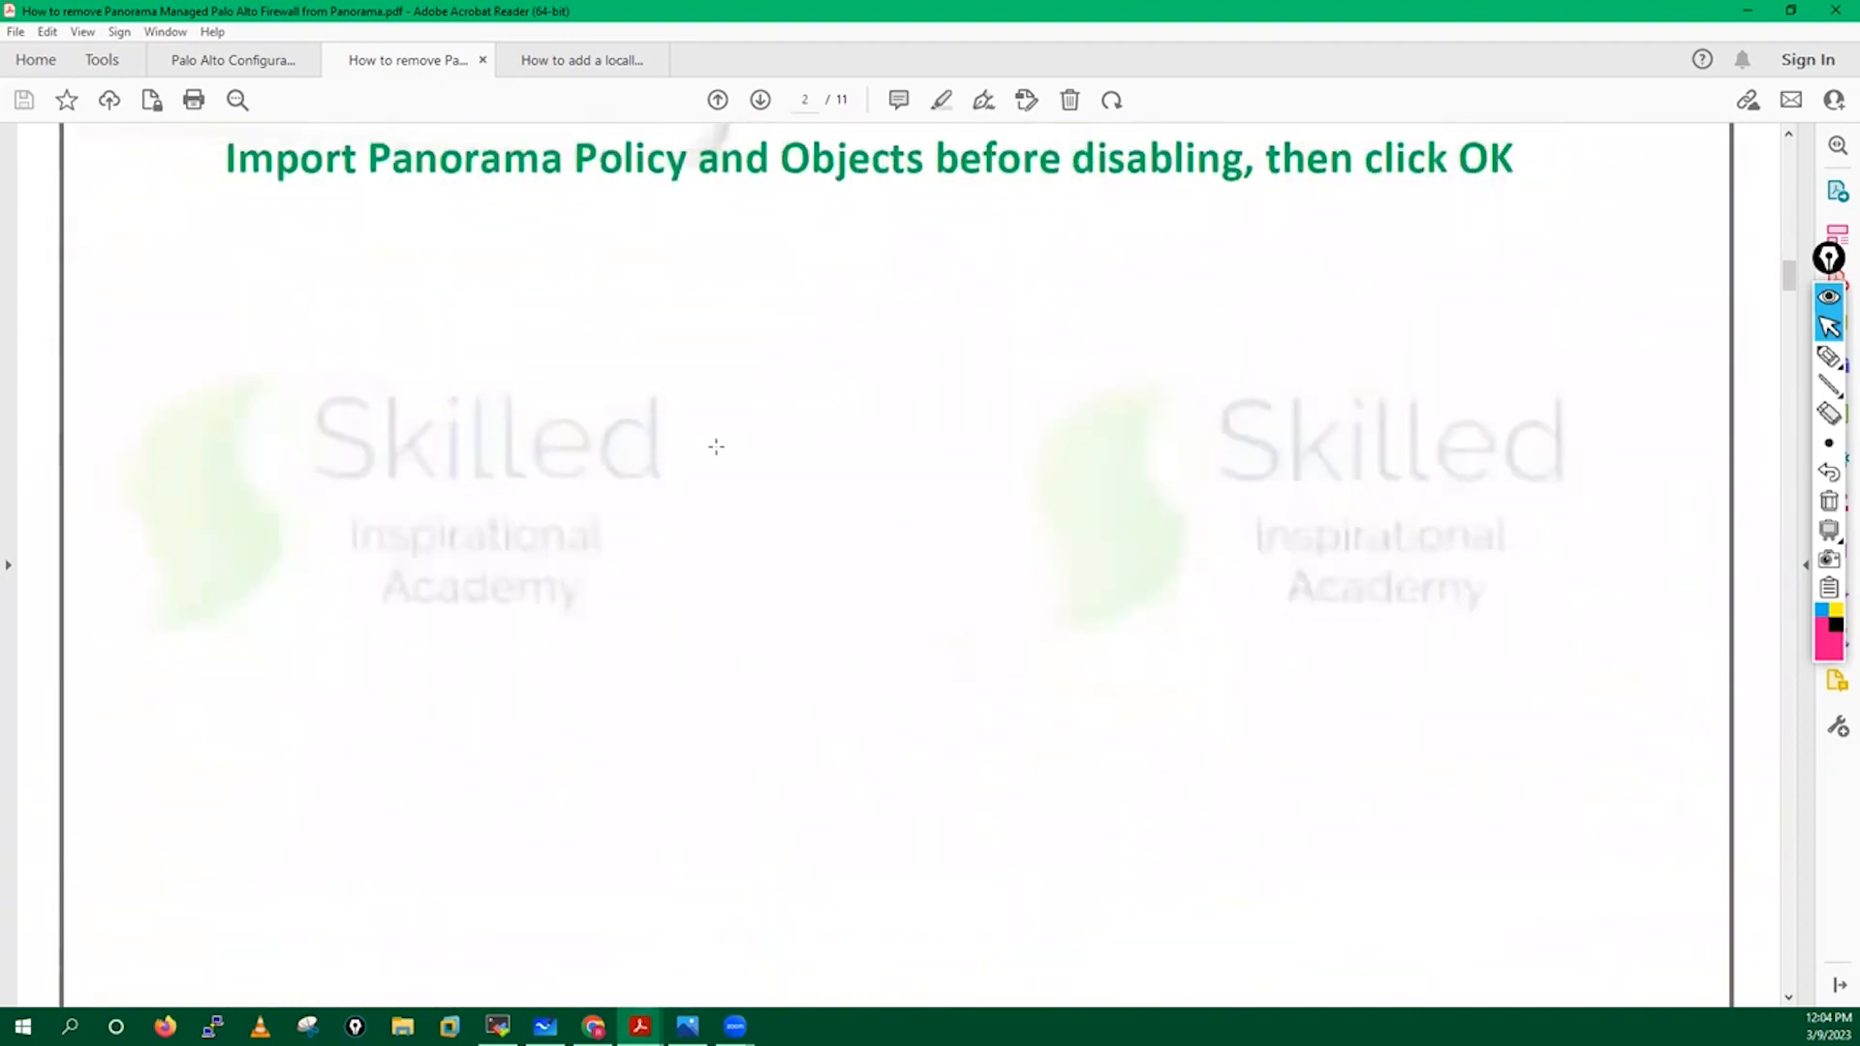
{"action": "scroll", "coordinate": [710, 450], "scroll_direction": "down", "scroll_amount": 8}
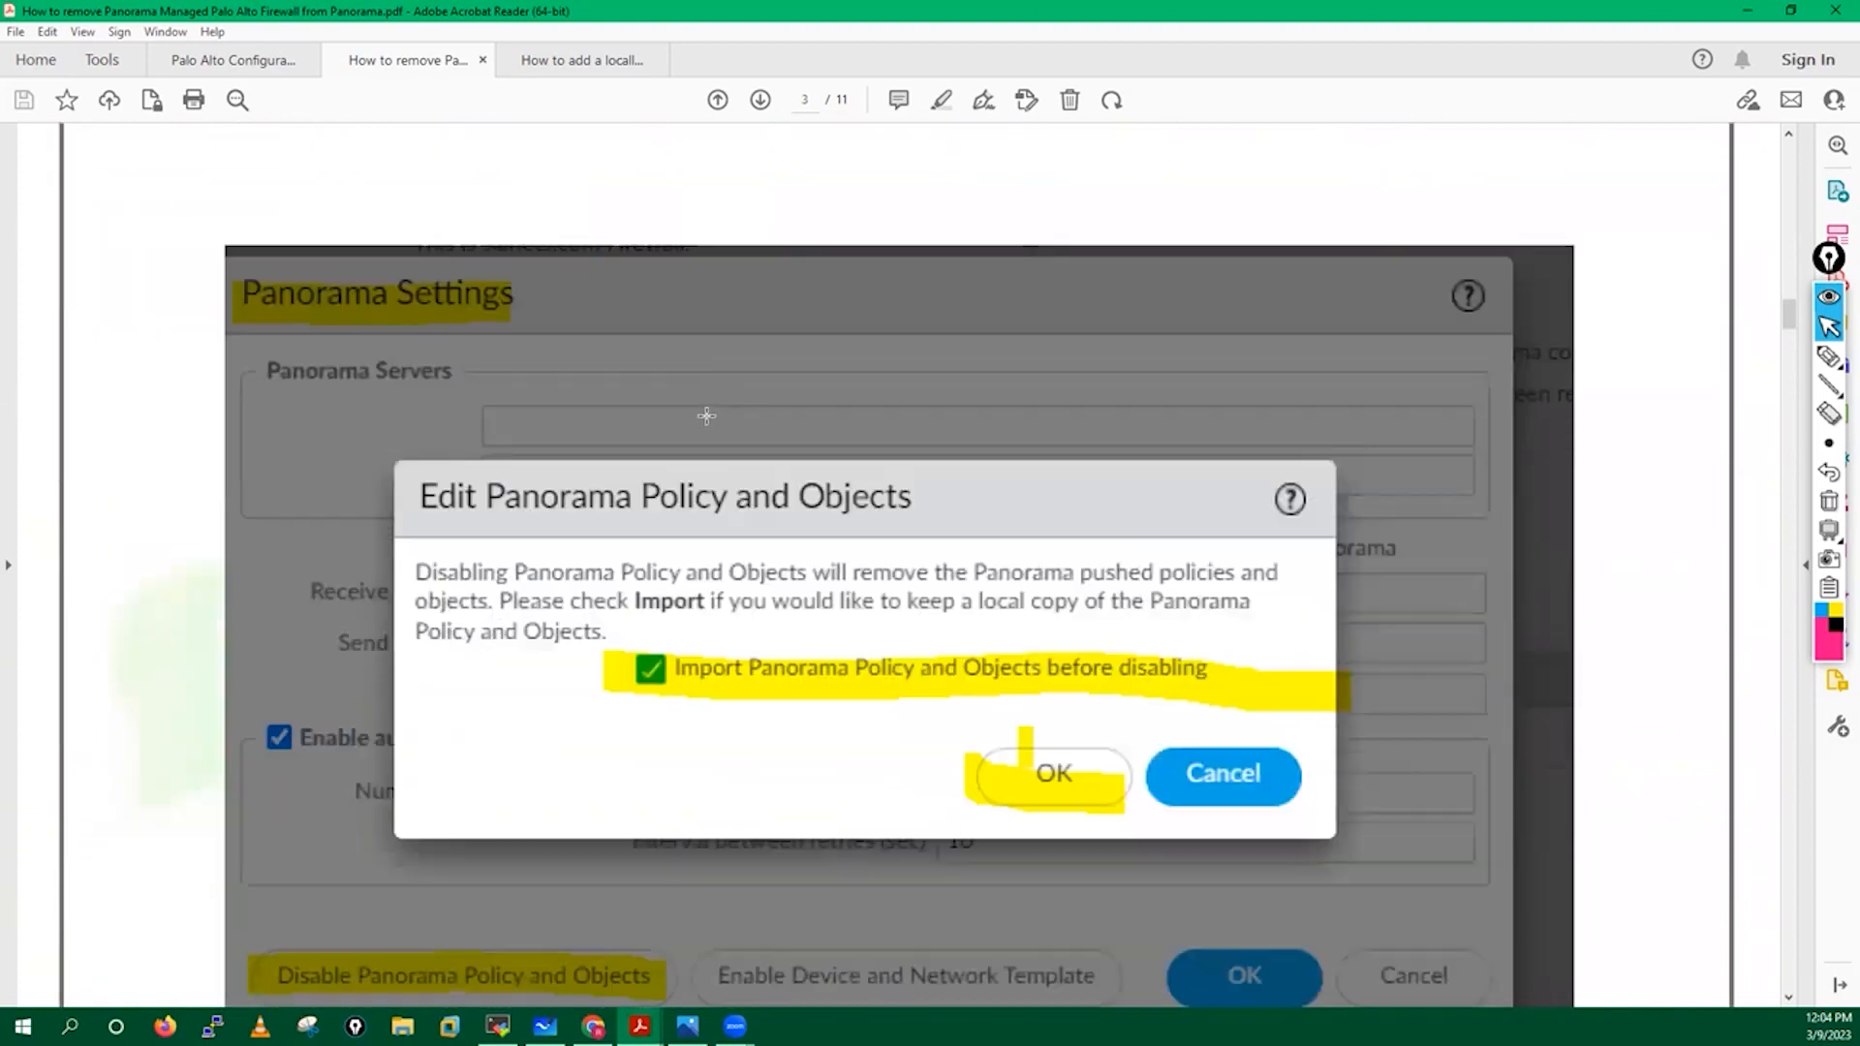
{"action": "scroll", "coordinate": [1012, 780], "scroll_direction": "down", "scroll_amount": 6}
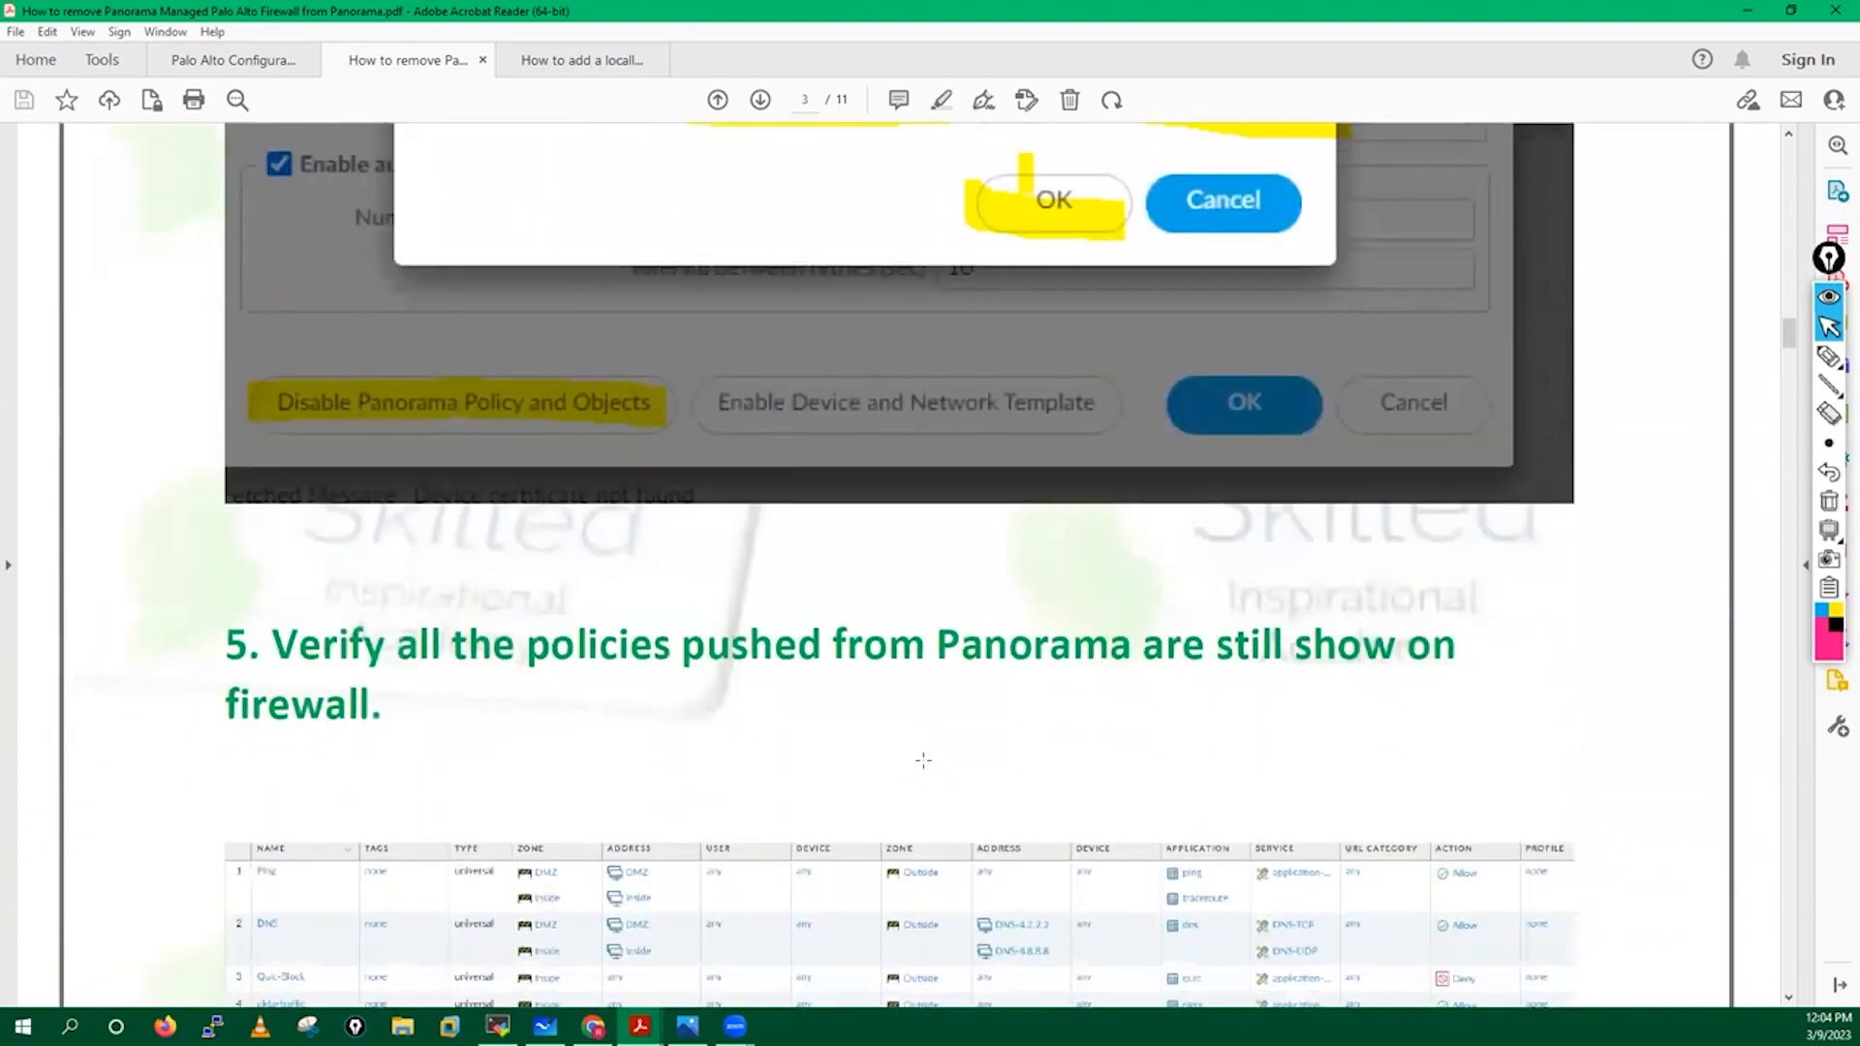
{"action": "scroll", "coordinate": [914, 756], "scroll_direction": "down", "scroll_amount": 2}
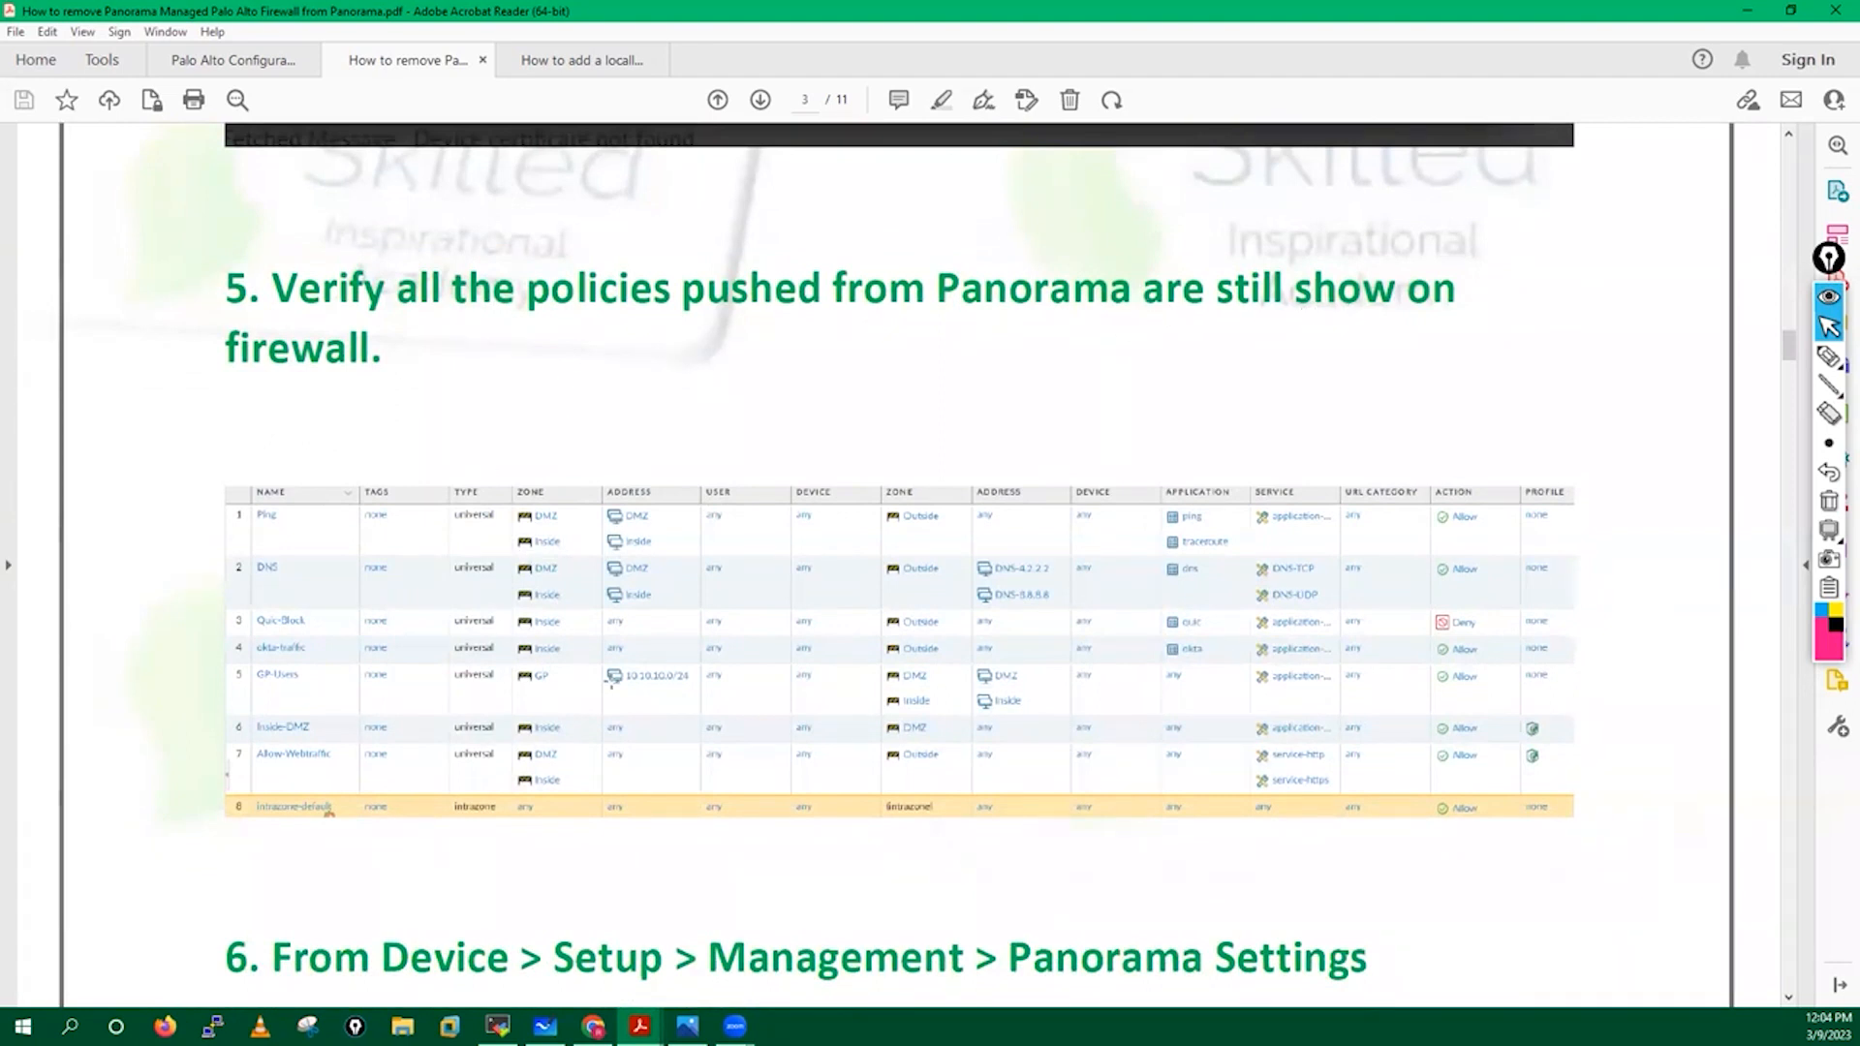
{"action": "key", "text": "ctrl+a"}
{"action": "left_click", "coordinate": [497, 915]}
{"action": "left_click", "coordinate": [593, 1027]}
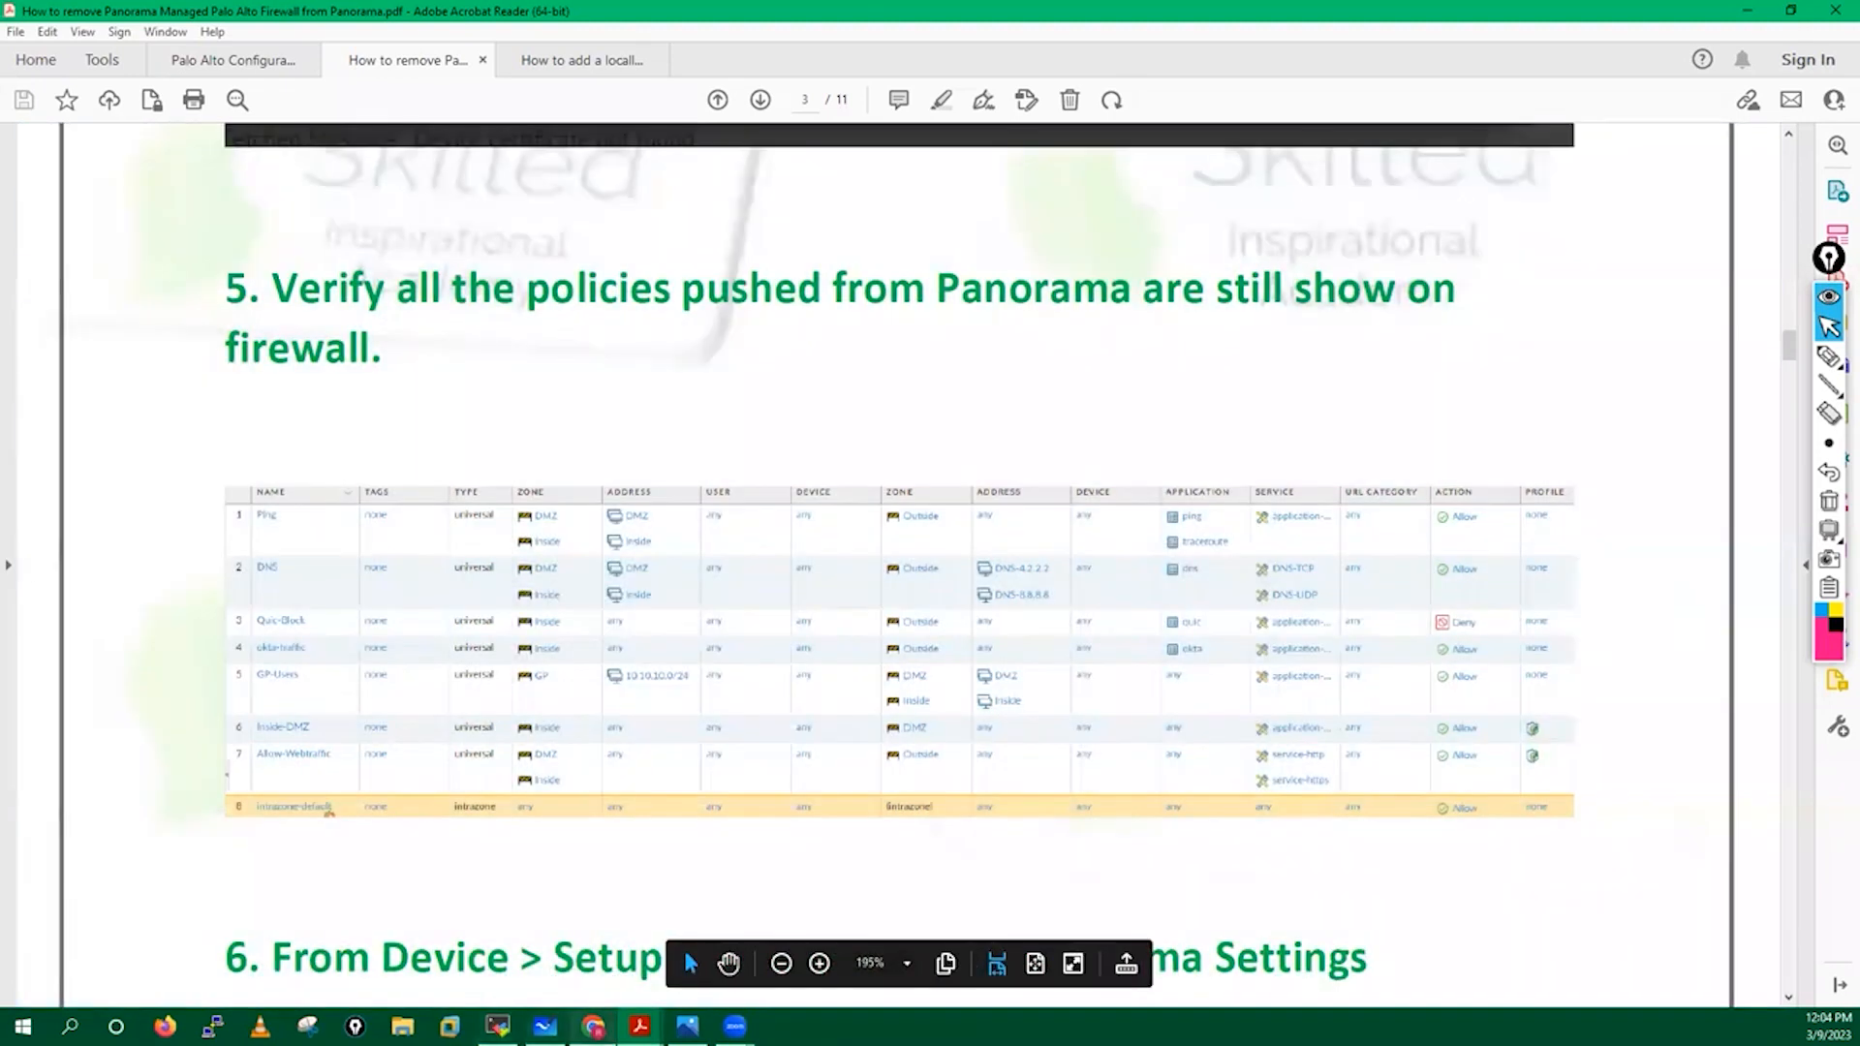
Save Panorama Settings and confirm the 23 security rules and nine interfaces remain locally.
{"action": "left_click", "coordinate": [1125, 766]}
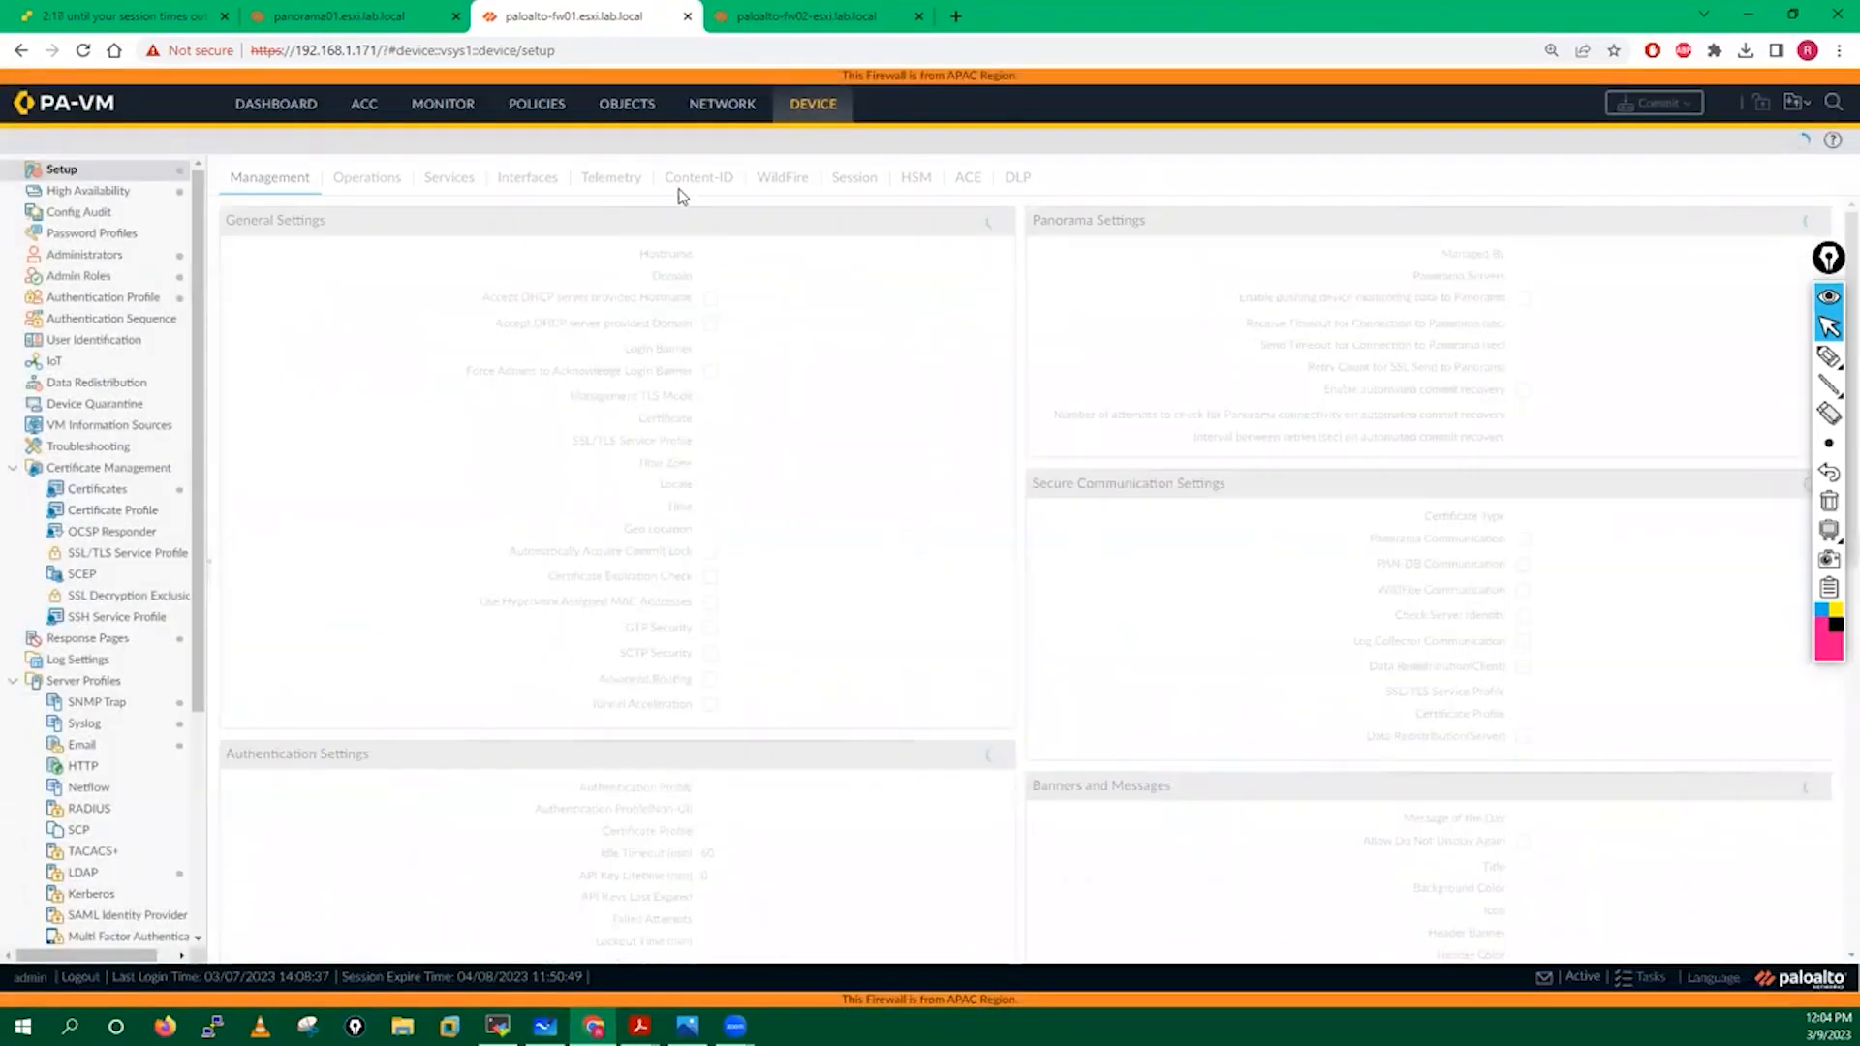
{"action": "left_click", "coordinate": [539, 113]}
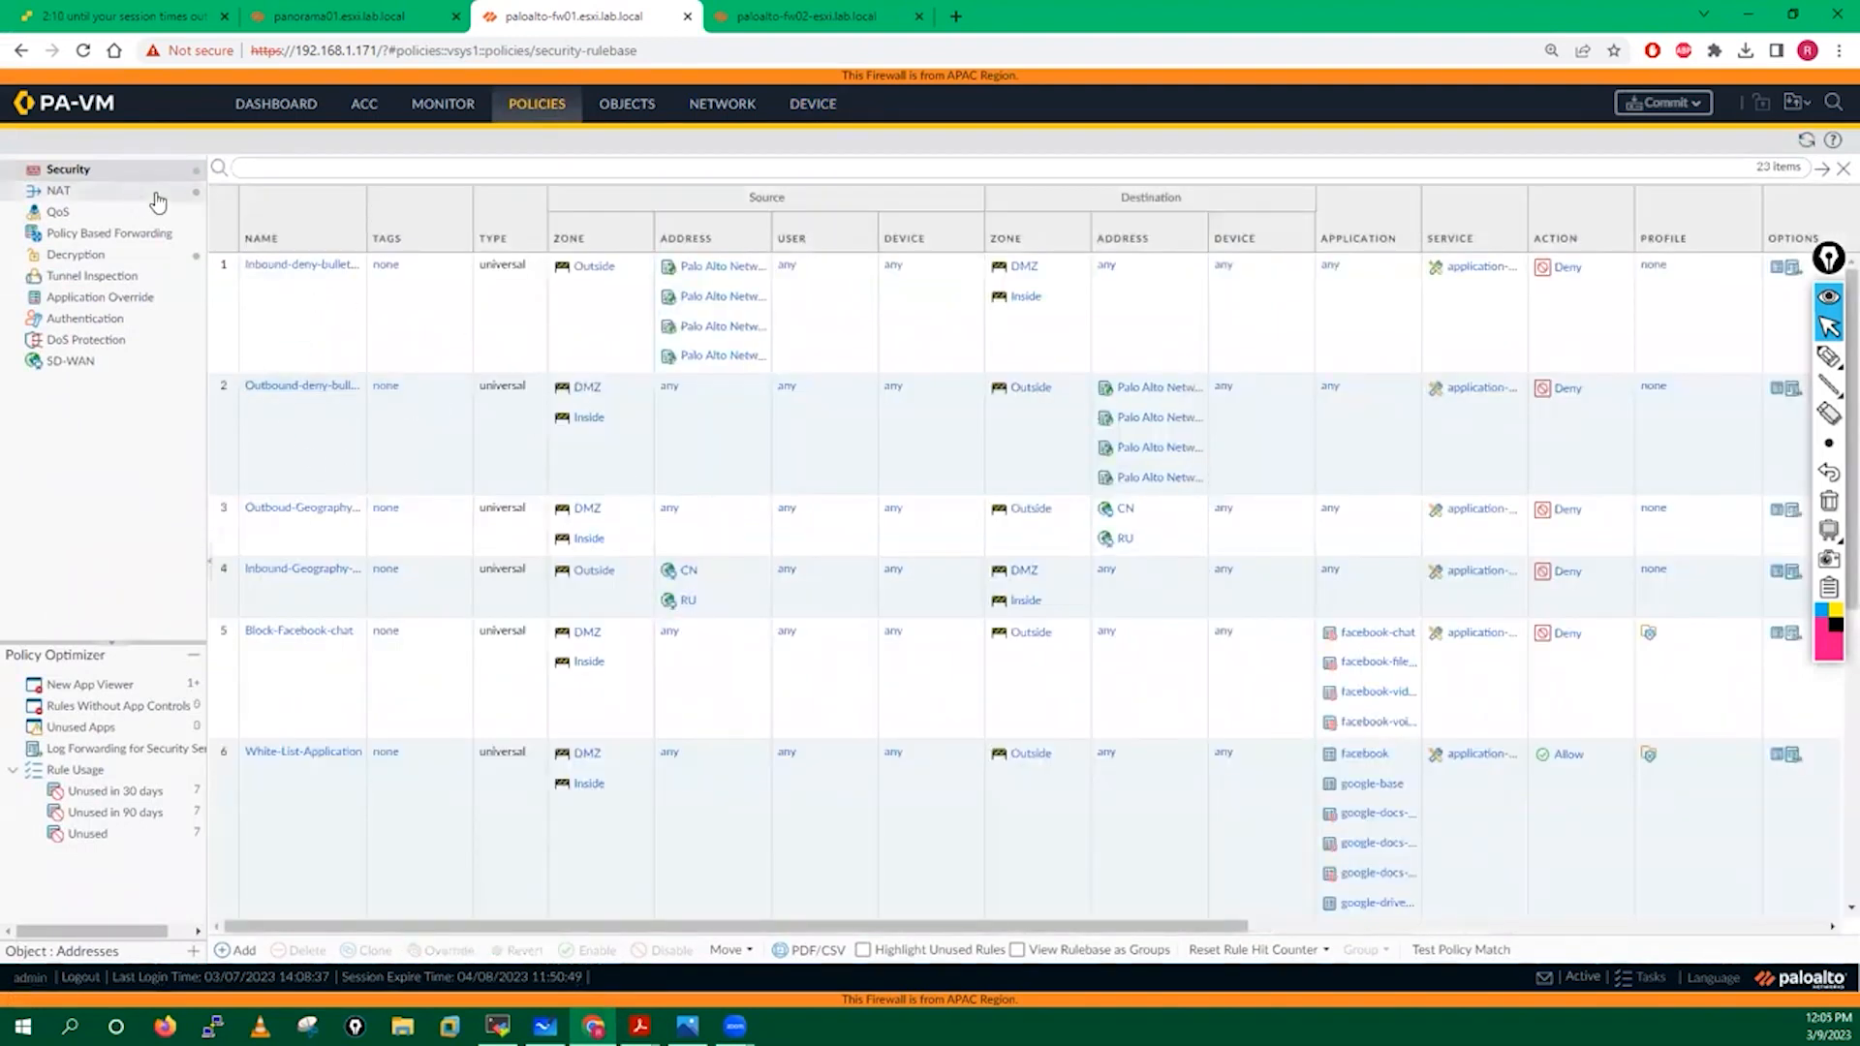
{"action": "left_click", "coordinate": [711, 106]}
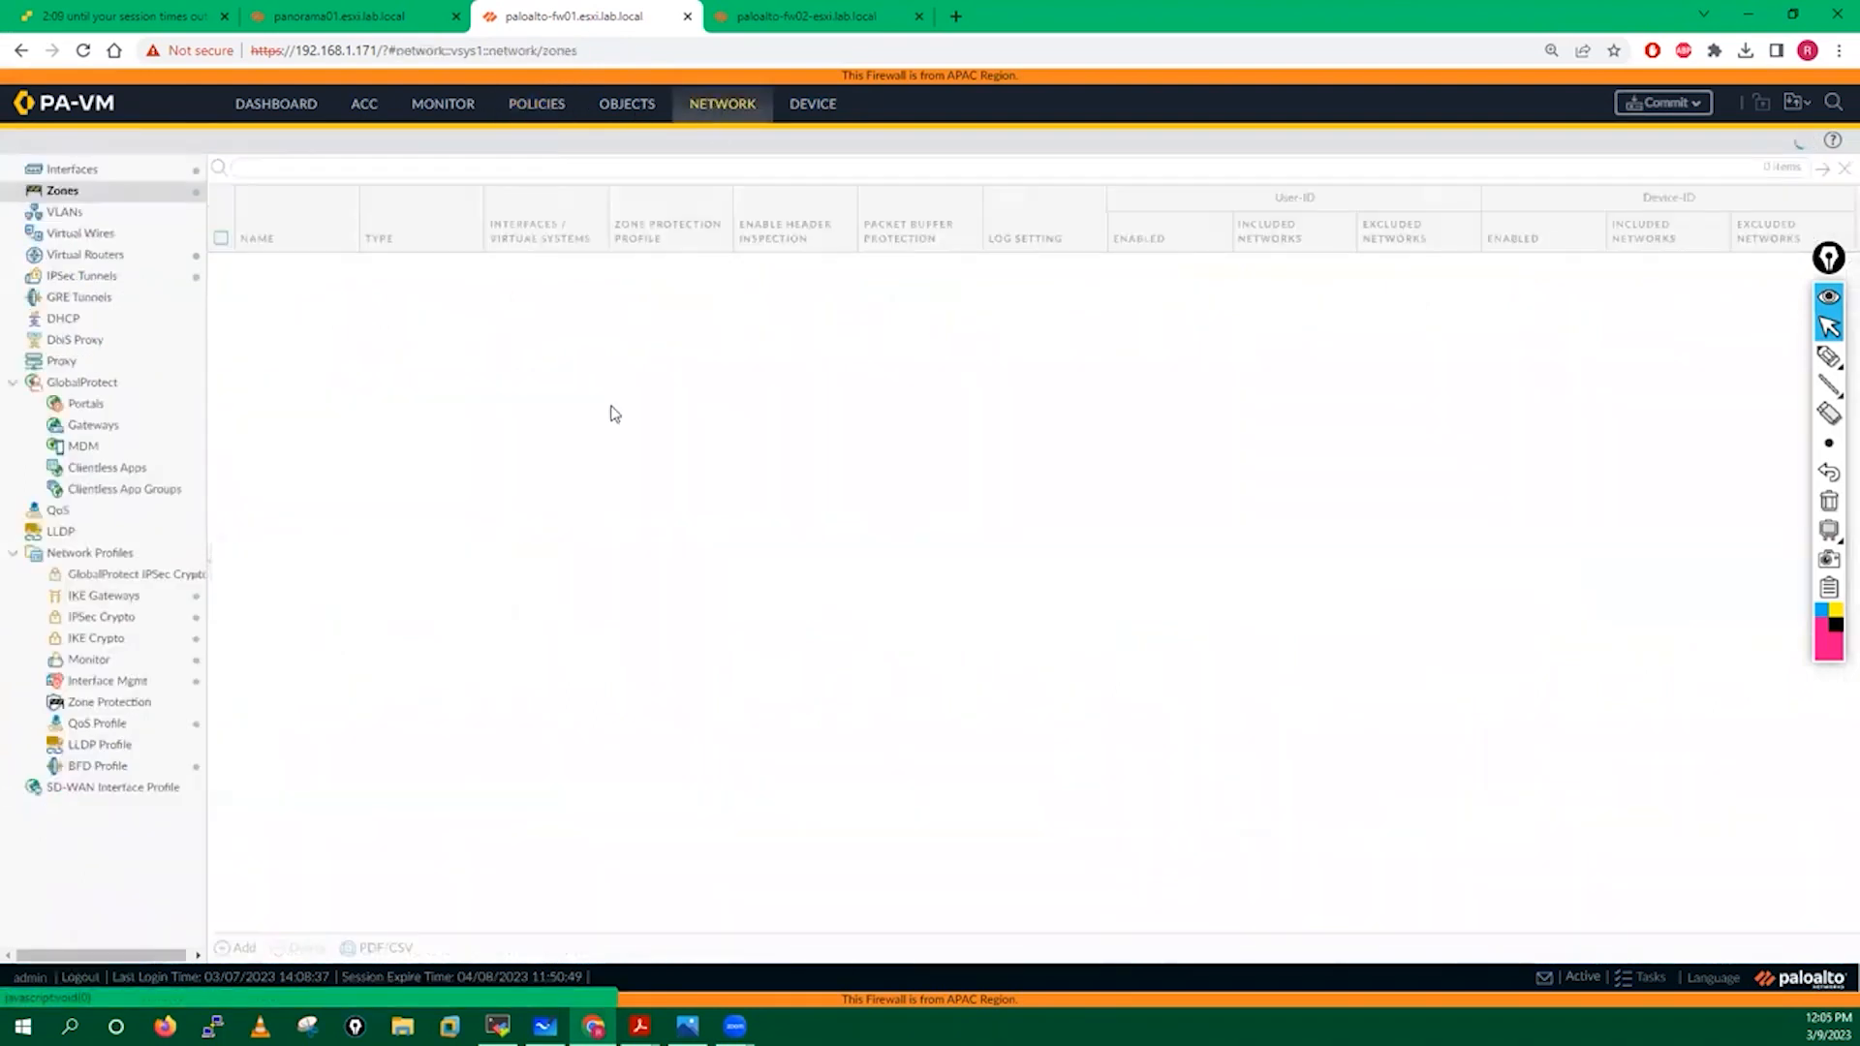
{"action": "left_click", "coordinate": [76, 171]}
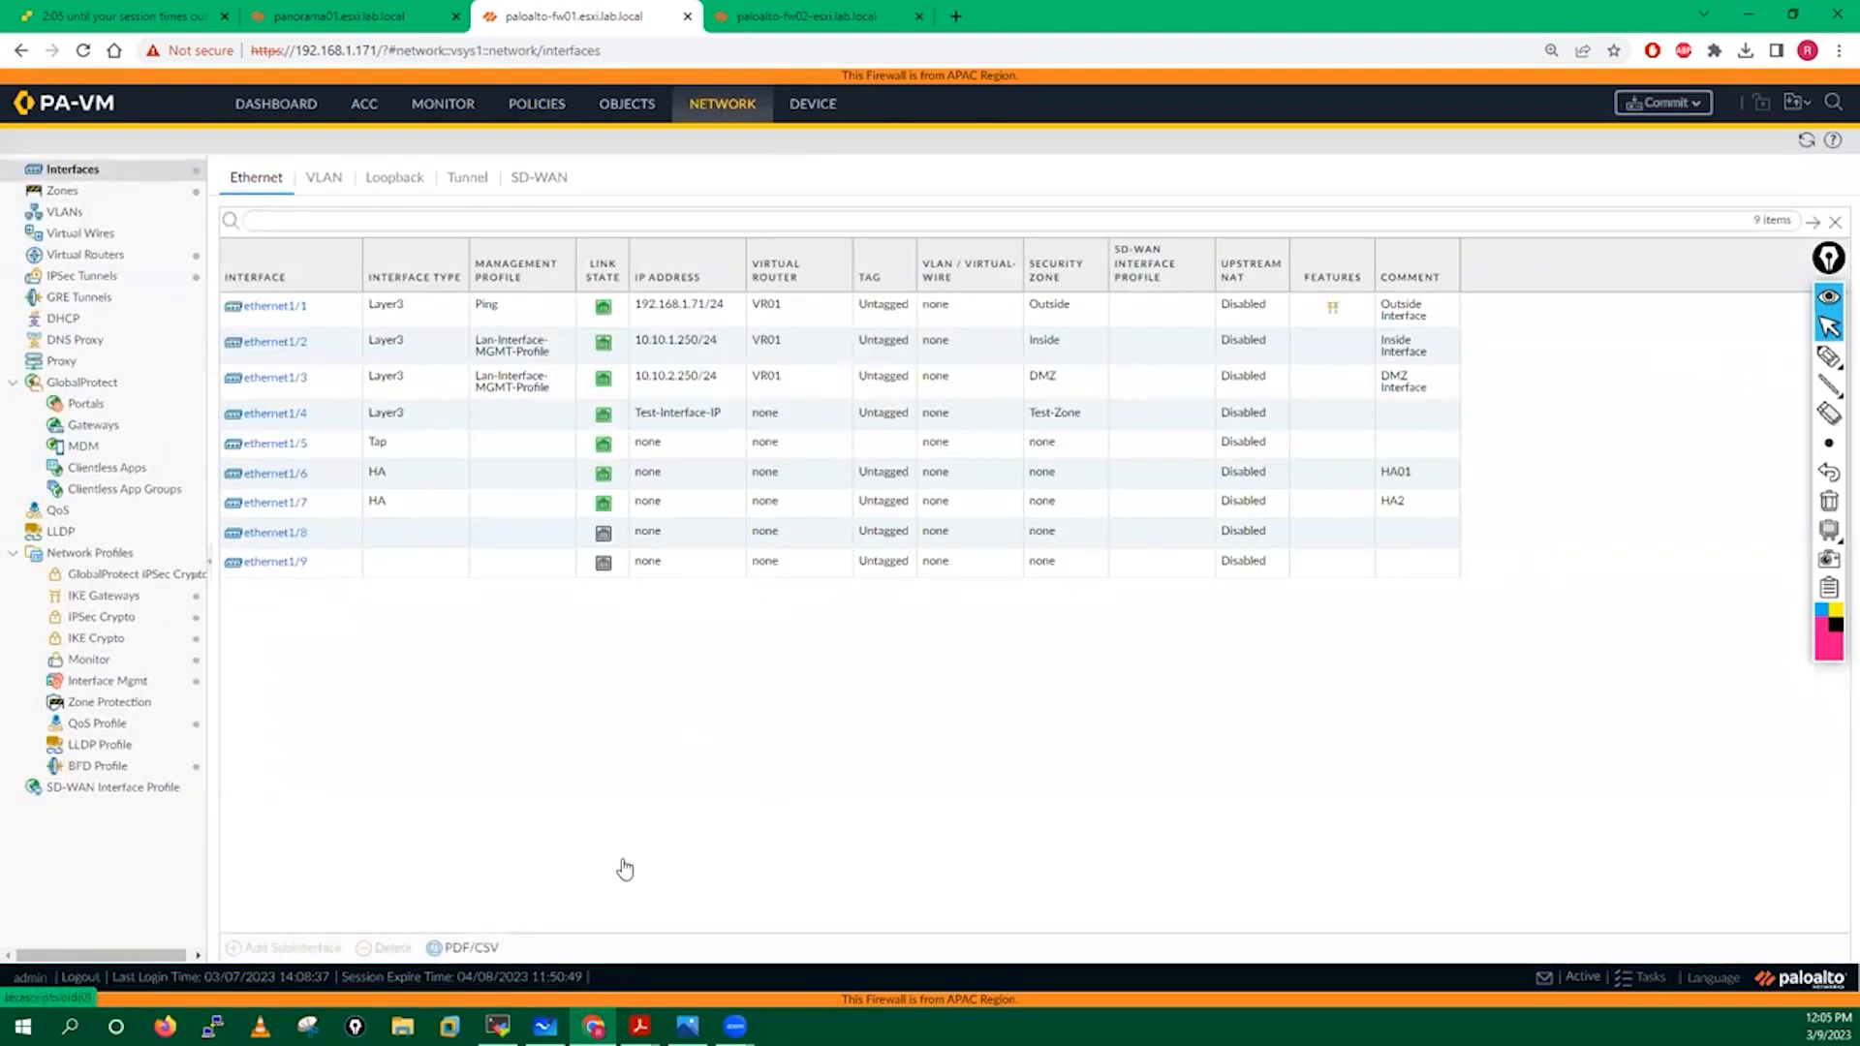
{"action": "mouse_move", "coordinate": [639, 1026]}
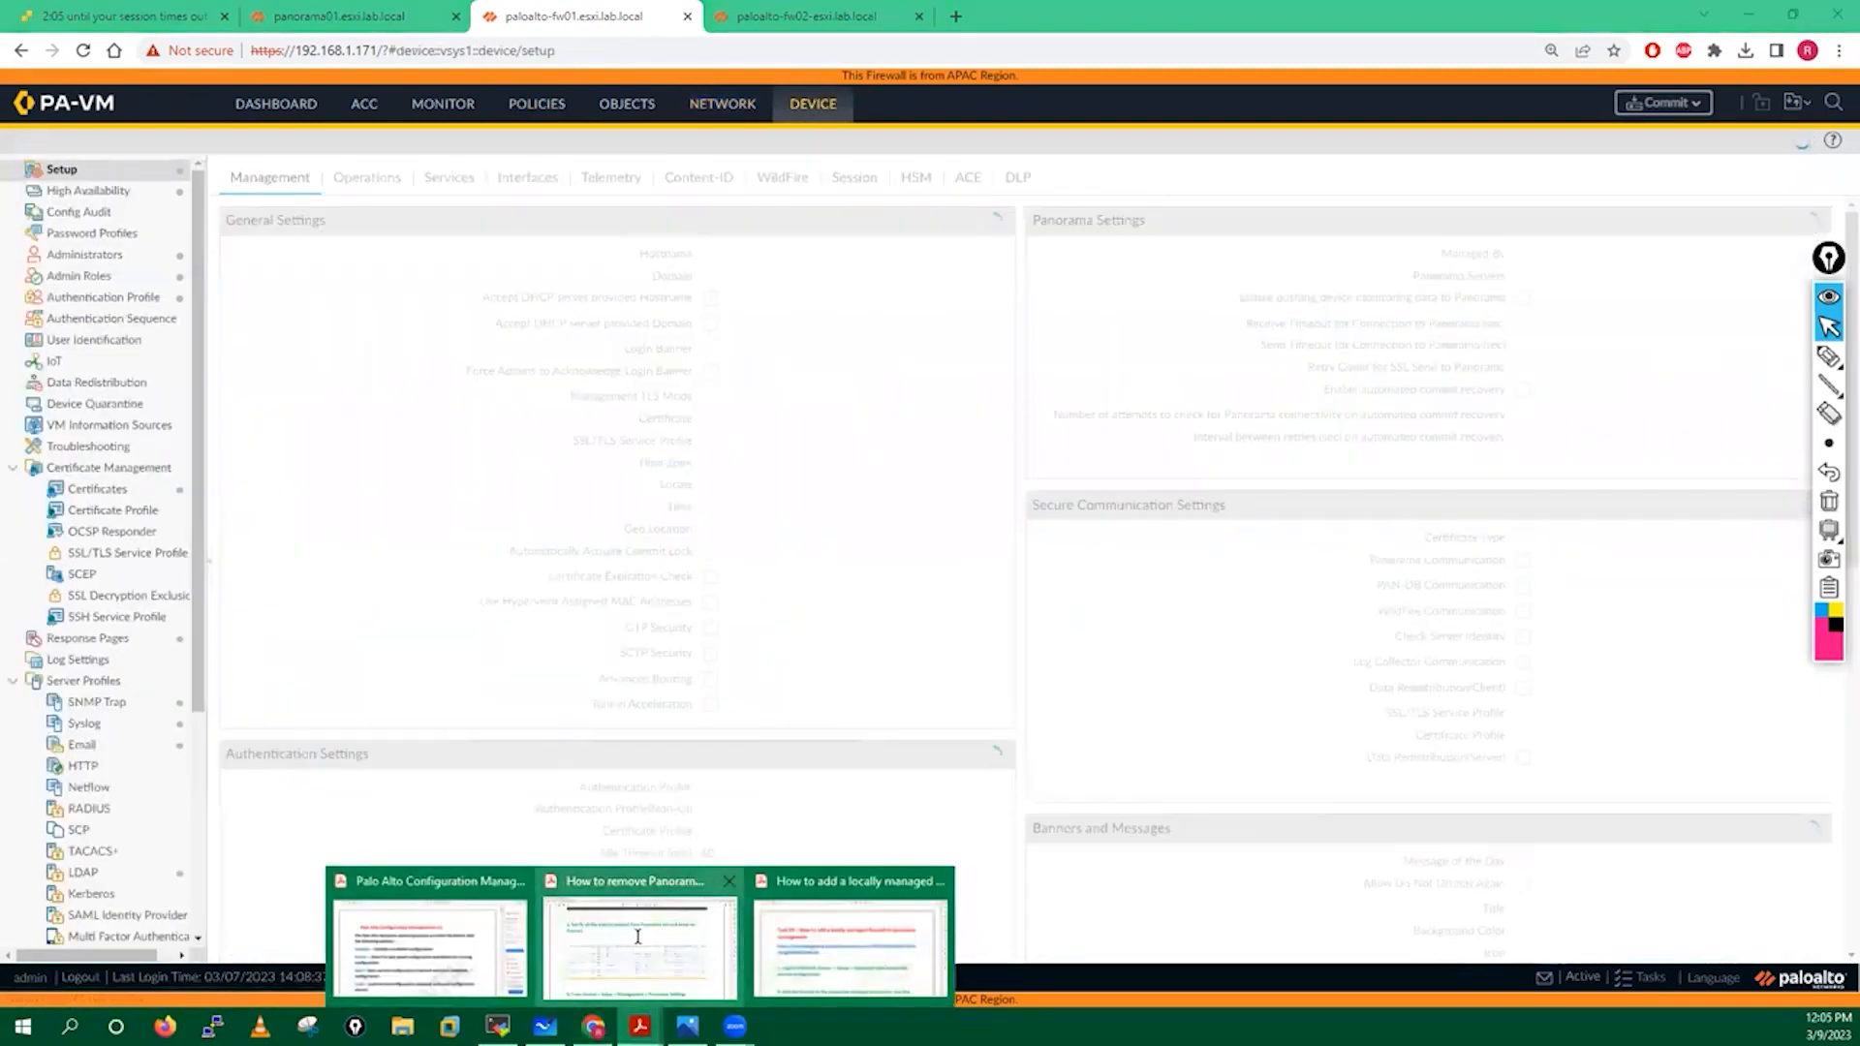
{"action": "left_click", "coordinate": [641, 946]}
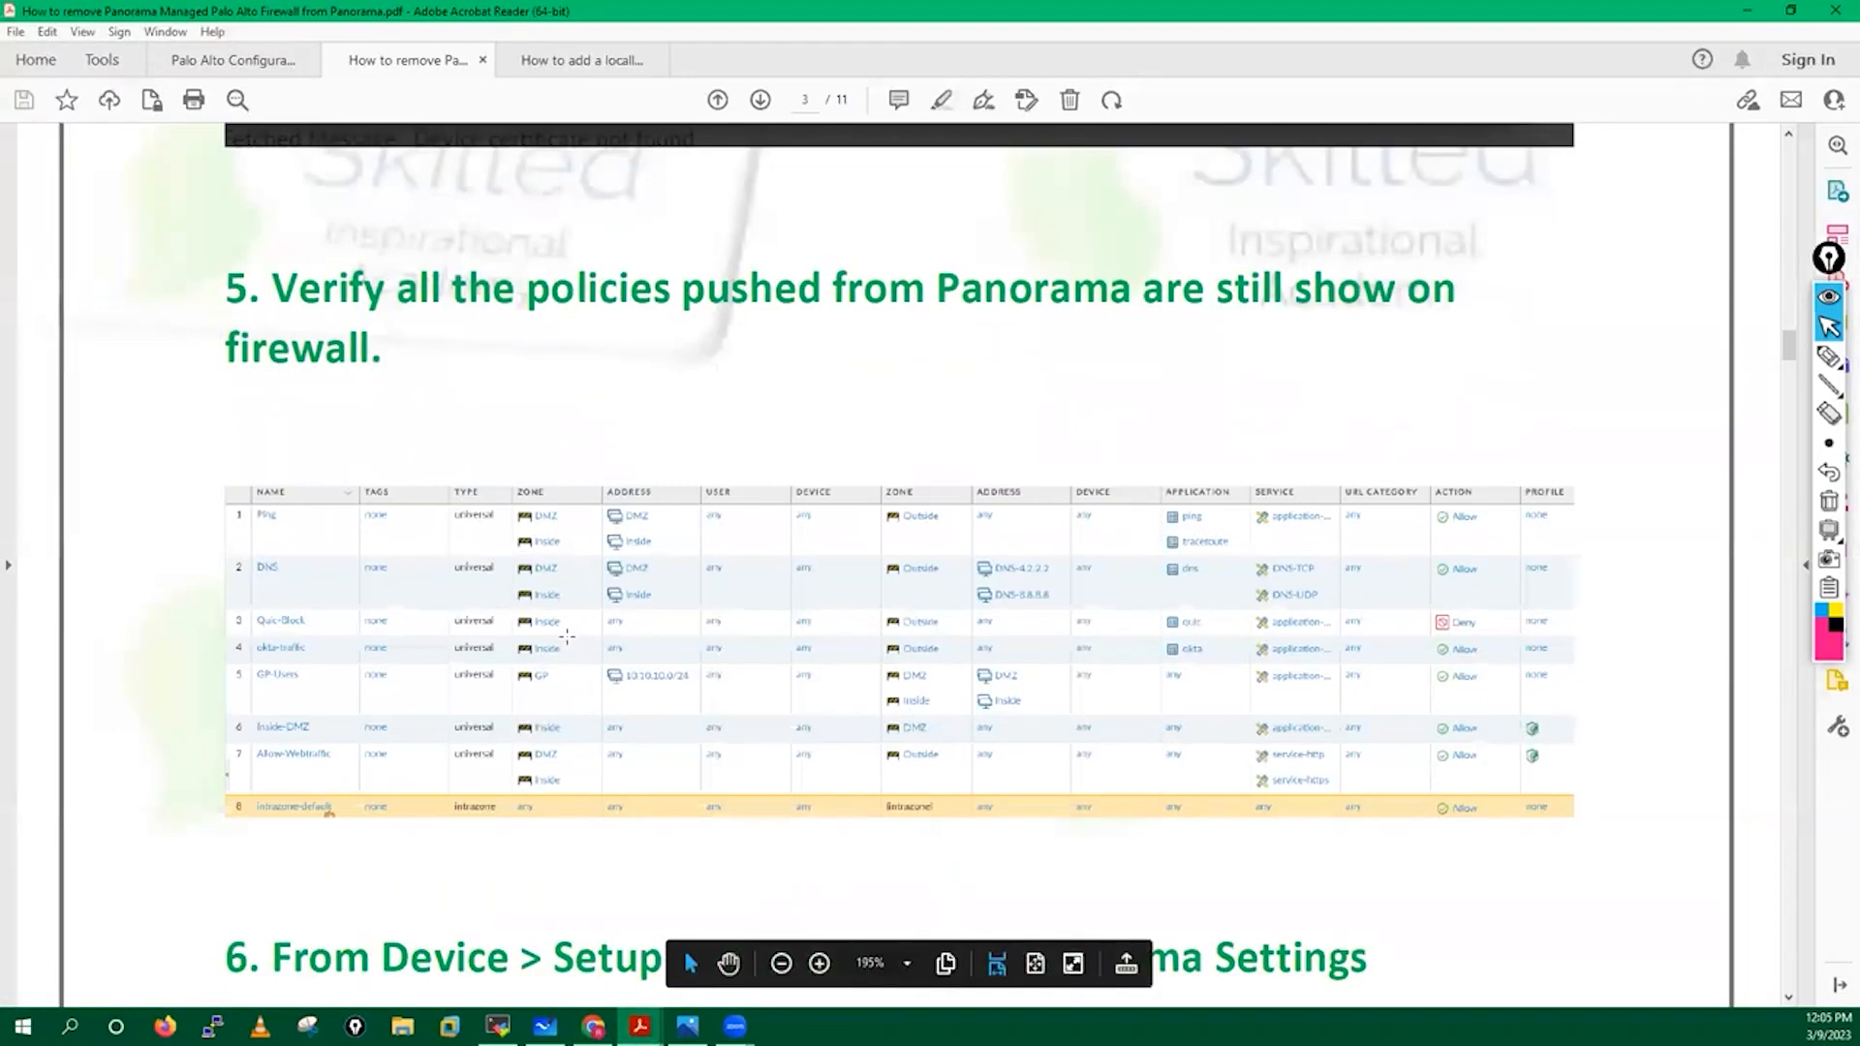
Read guide step 6 on deleting the Panorama IP addresses, then return to fw01's Management page.
{"action": "scroll", "coordinate": [567, 635], "scroll_direction": "down", "scroll_amount": 5}
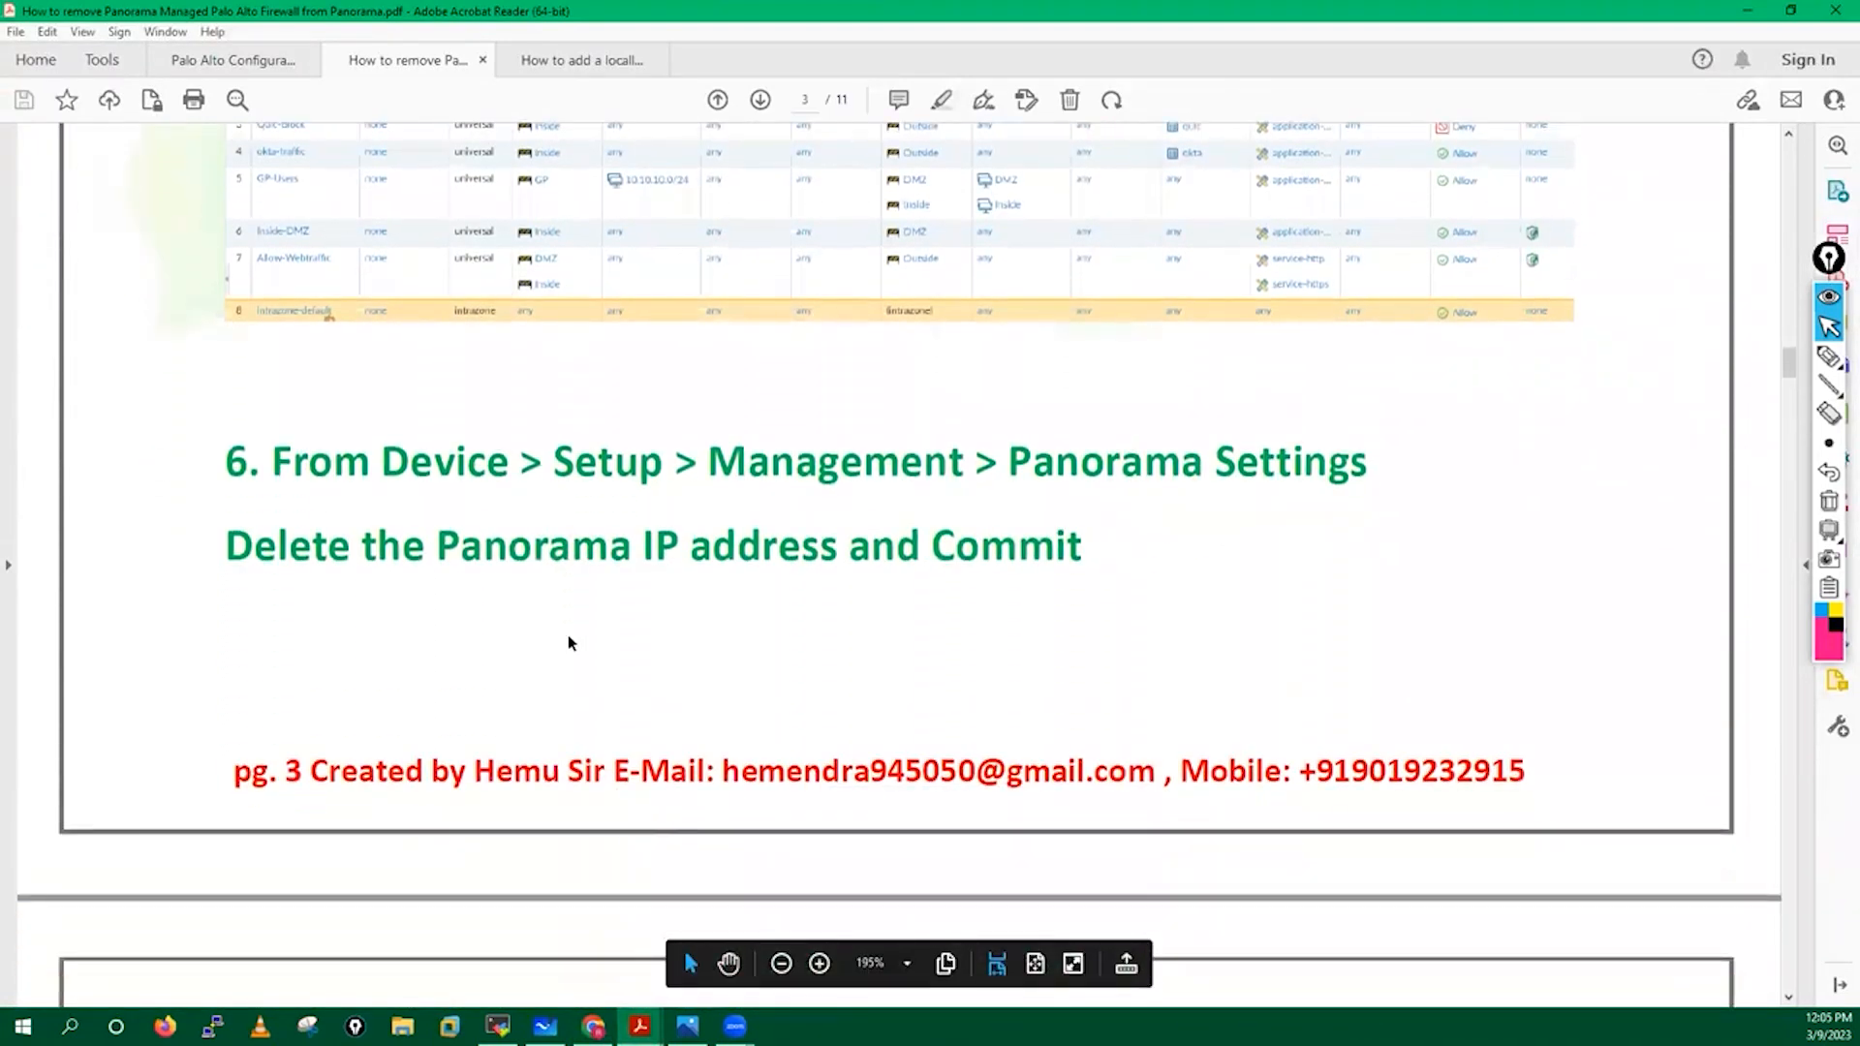
{"action": "scroll", "coordinate": [568, 635], "scroll_direction": "down", "scroll_amount": 3}
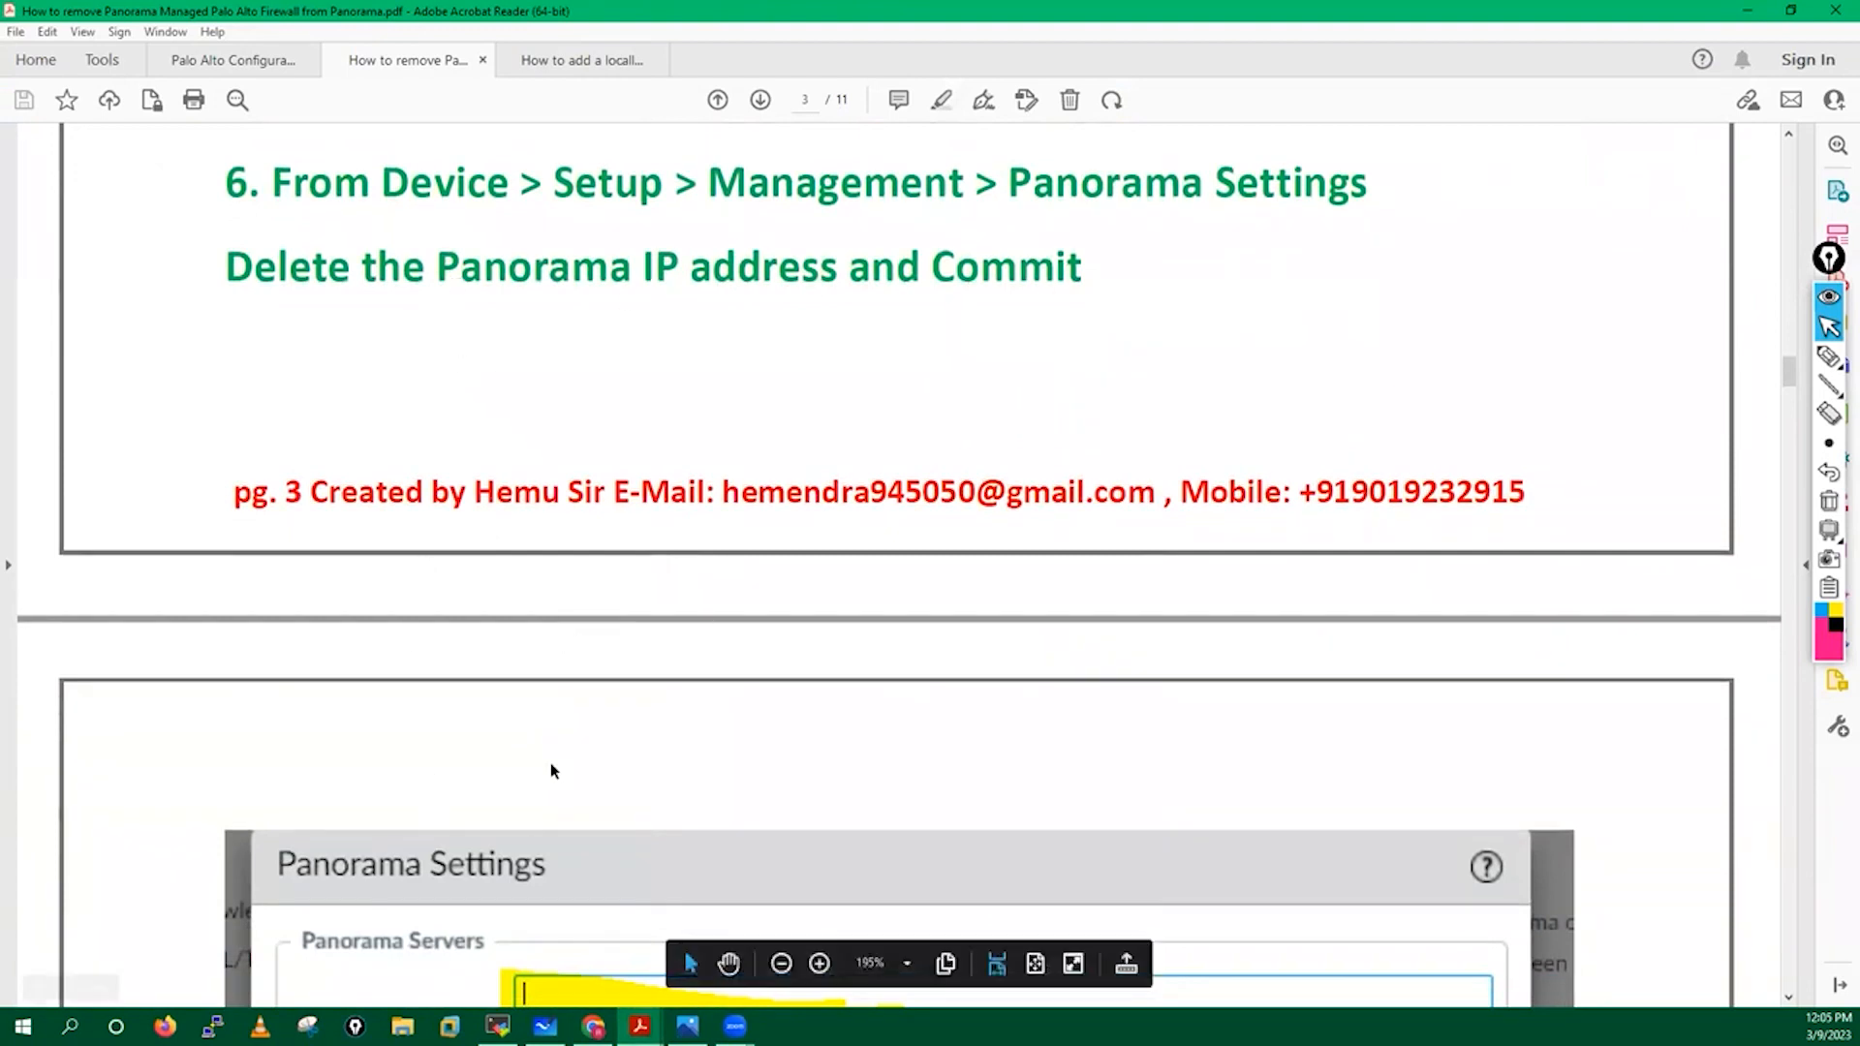
{"action": "scroll", "coordinate": [550, 763], "scroll_direction": "down", "scroll_amount": 4}
{"action": "scroll", "coordinate": [548, 639], "scroll_direction": "down", "scroll_amount": 2}
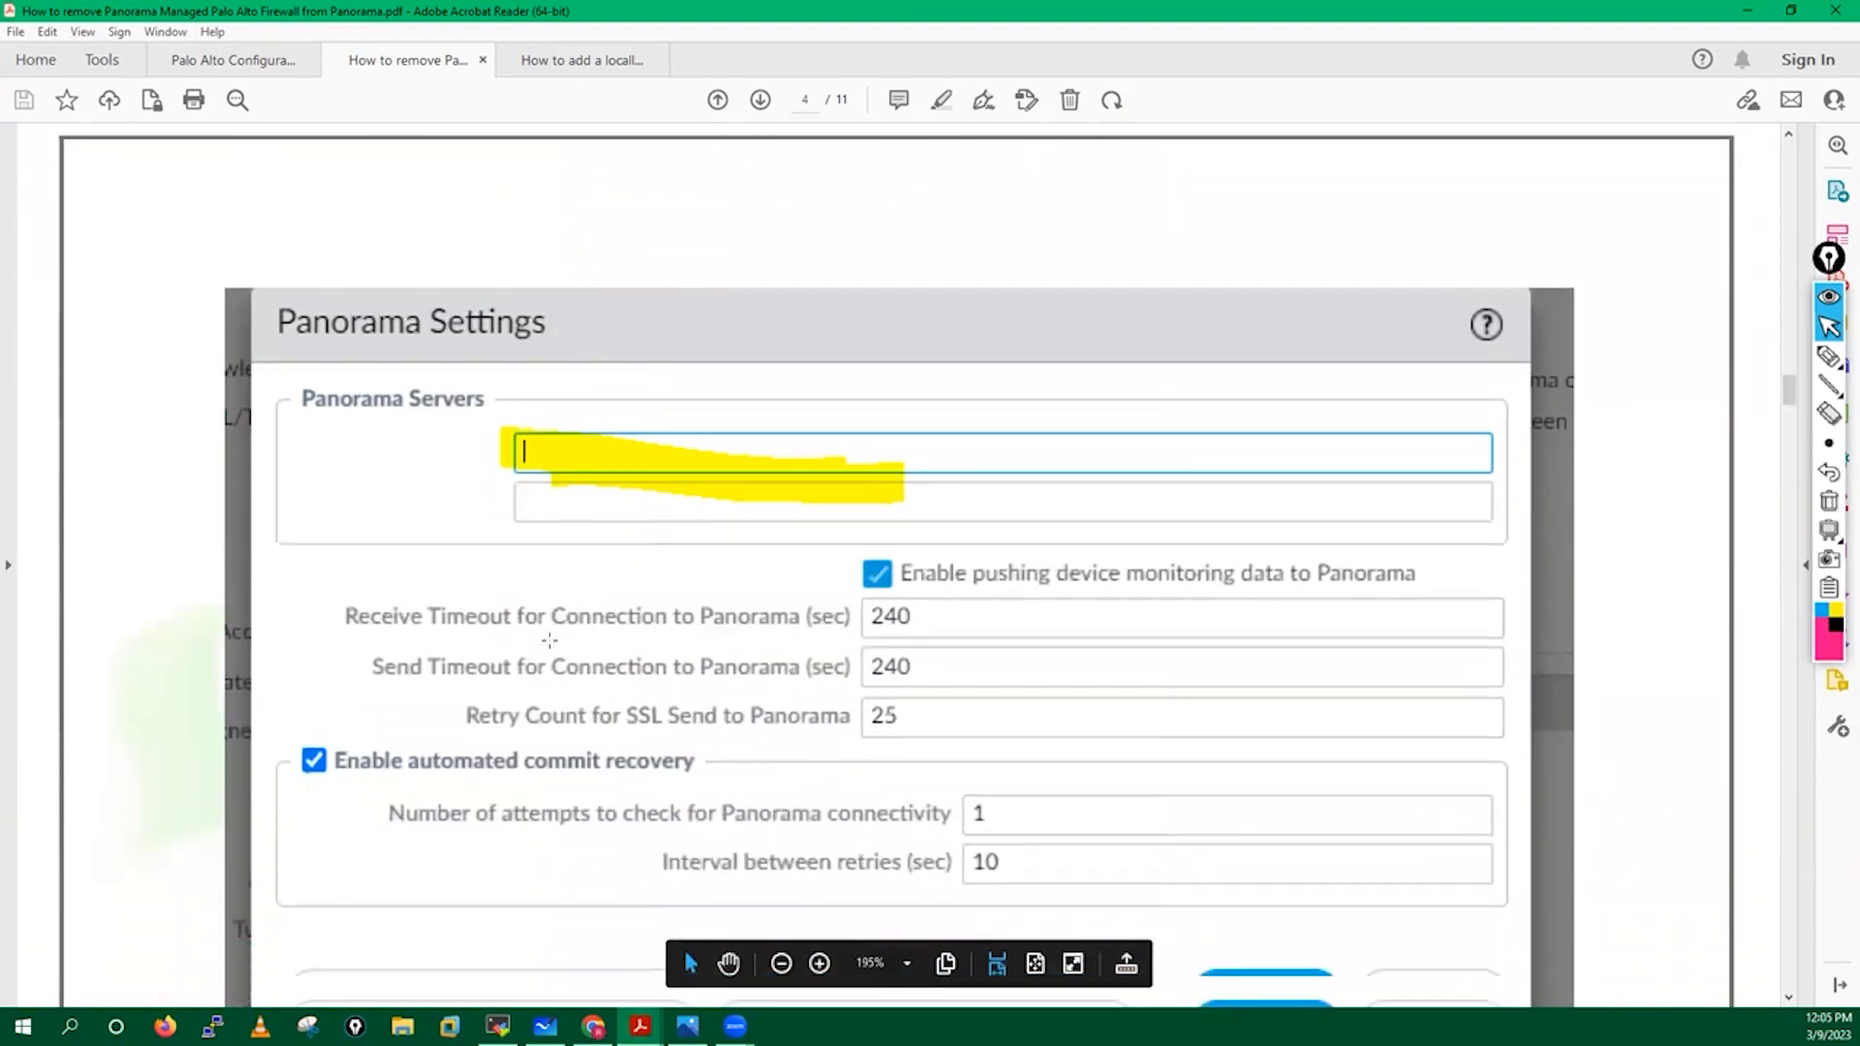
{"action": "scroll", "coordinate": [549, 639], "scroll_direction": "down", "scroll_amount": 1}
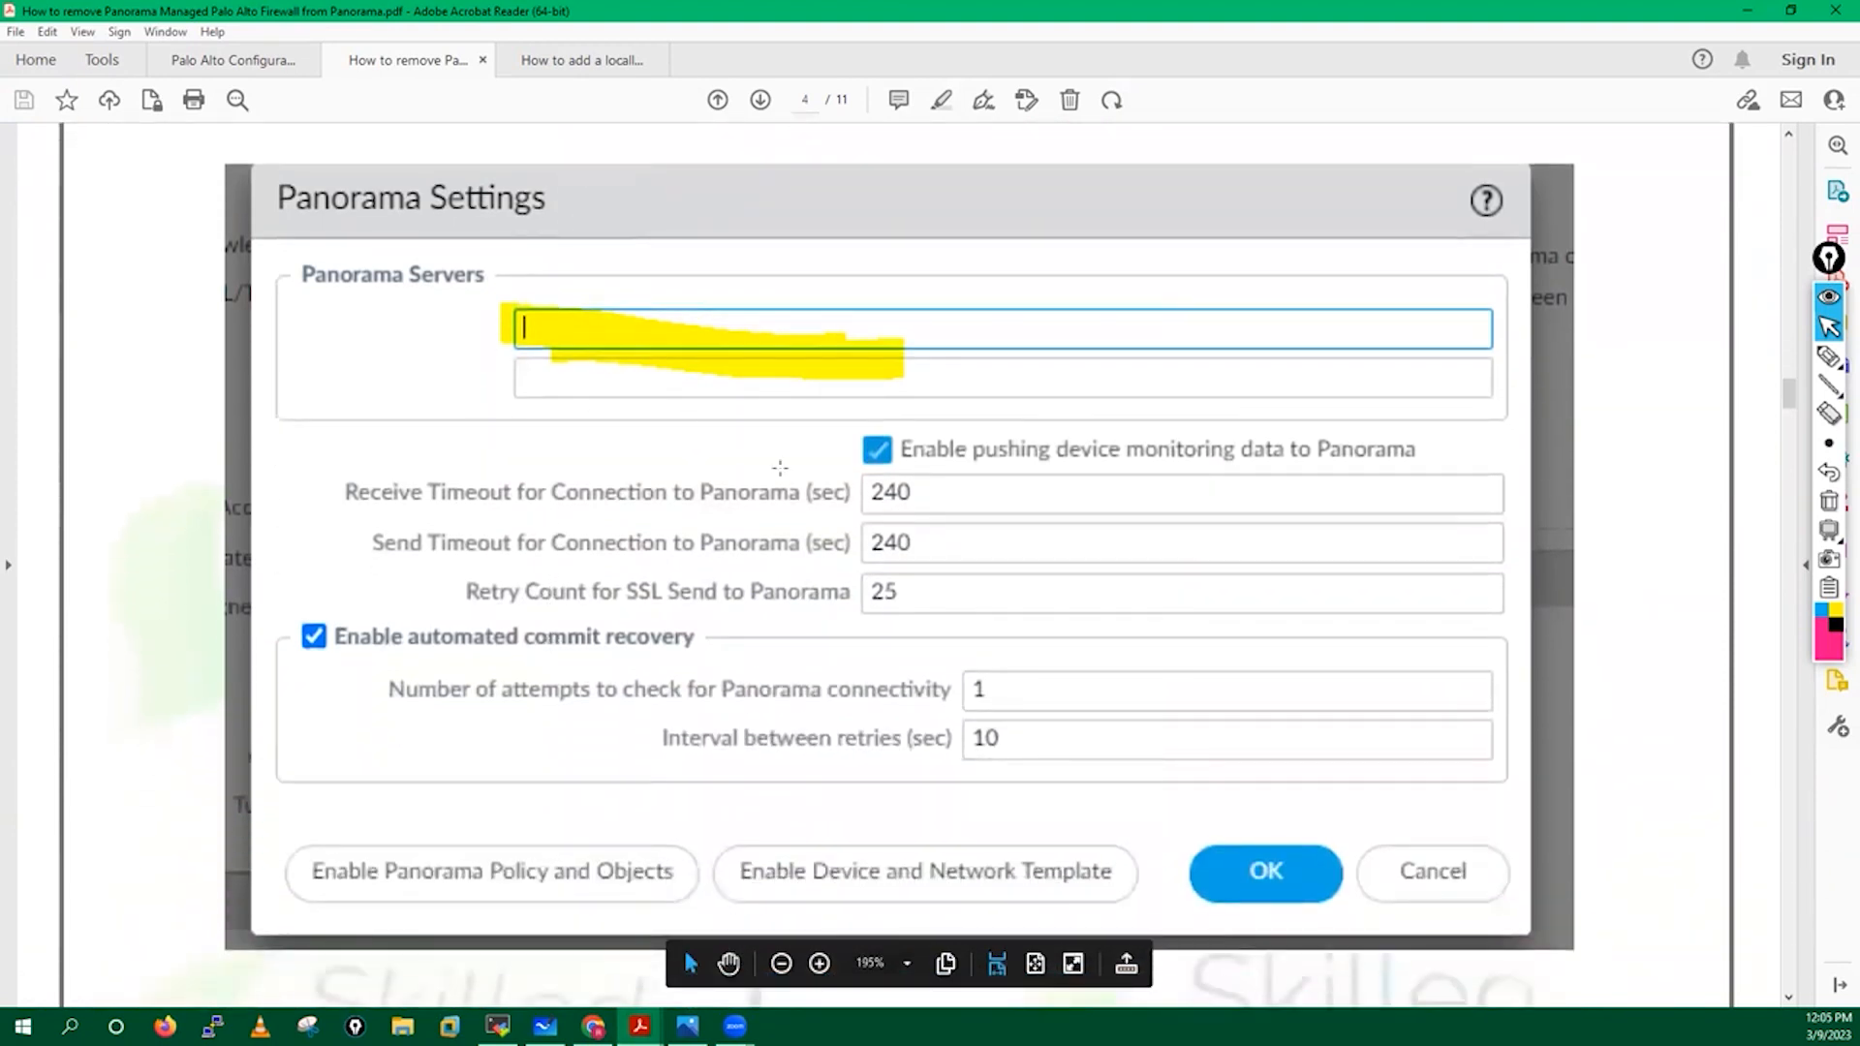
{"action": "left_click", "coordinate": [593, 1025]}
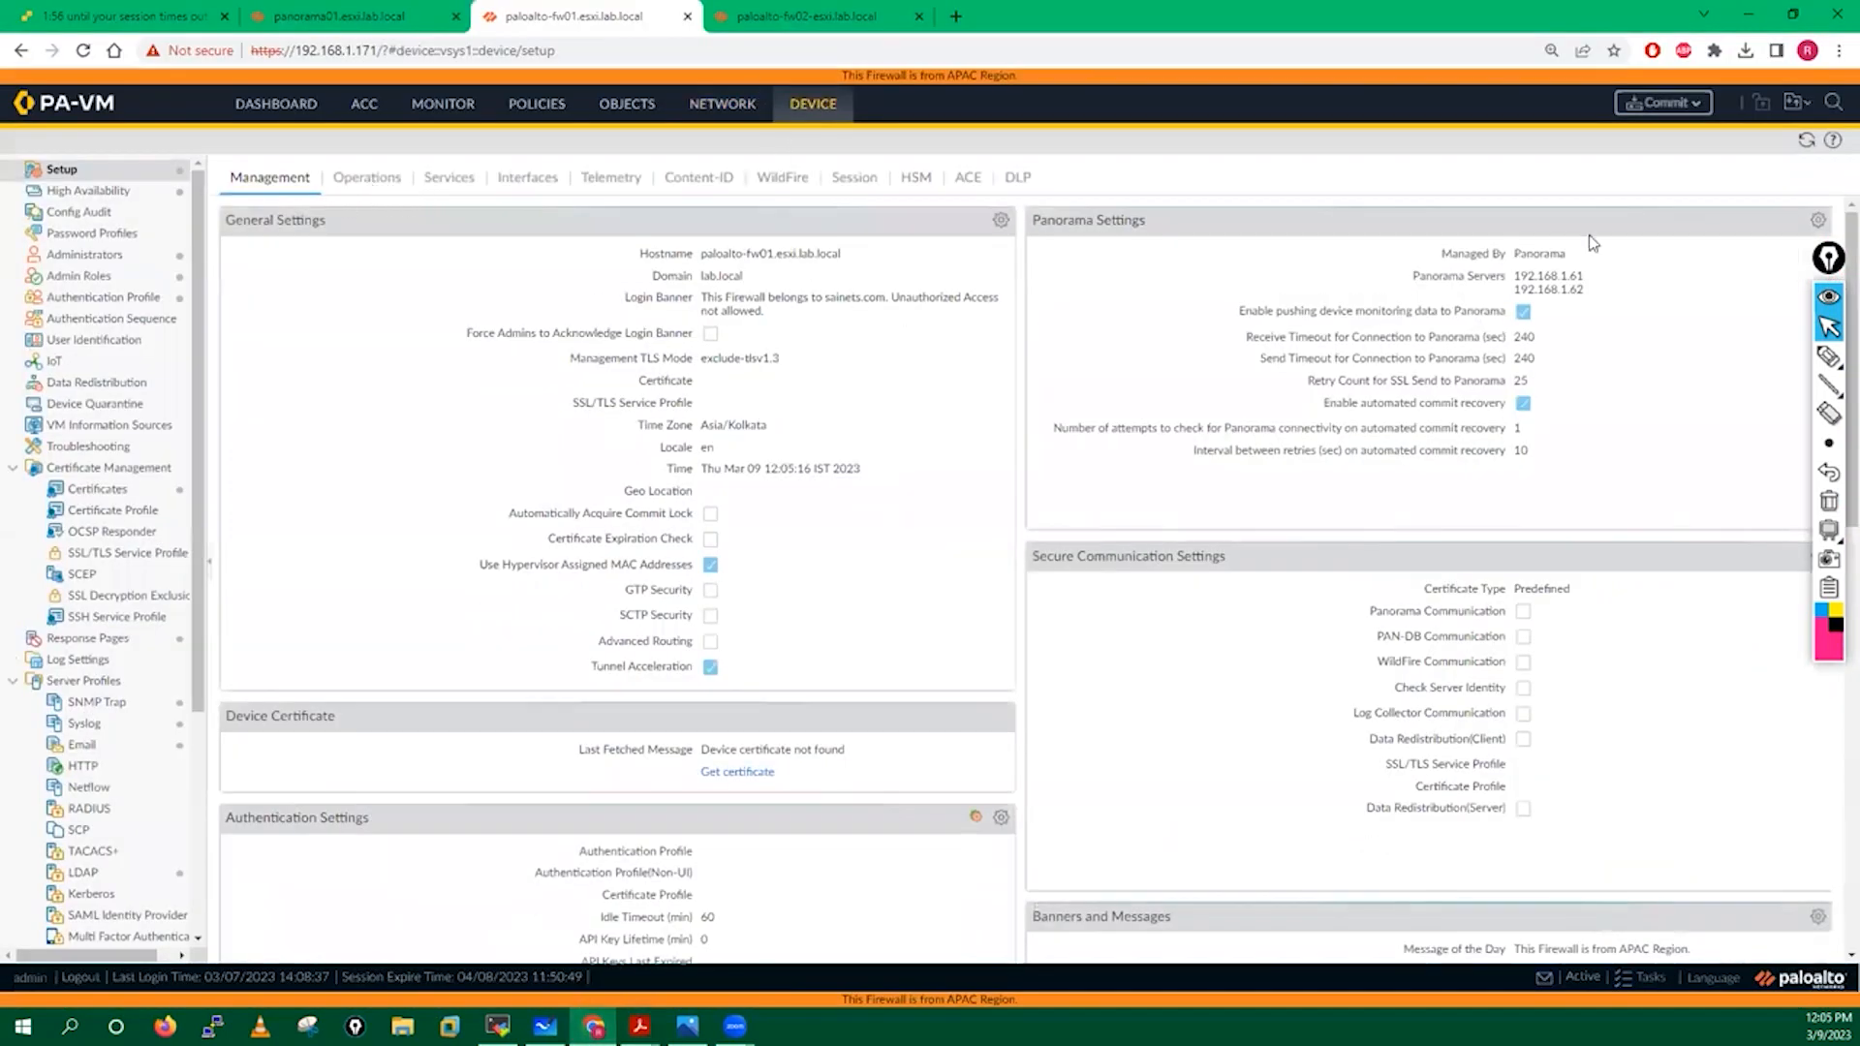
Clear Panorama servers 192.168.1.61 and 192.168.1.62 from fw01's Panorama Settings and save.
{"action": "left_click", "coordinate": [1818, 221]}
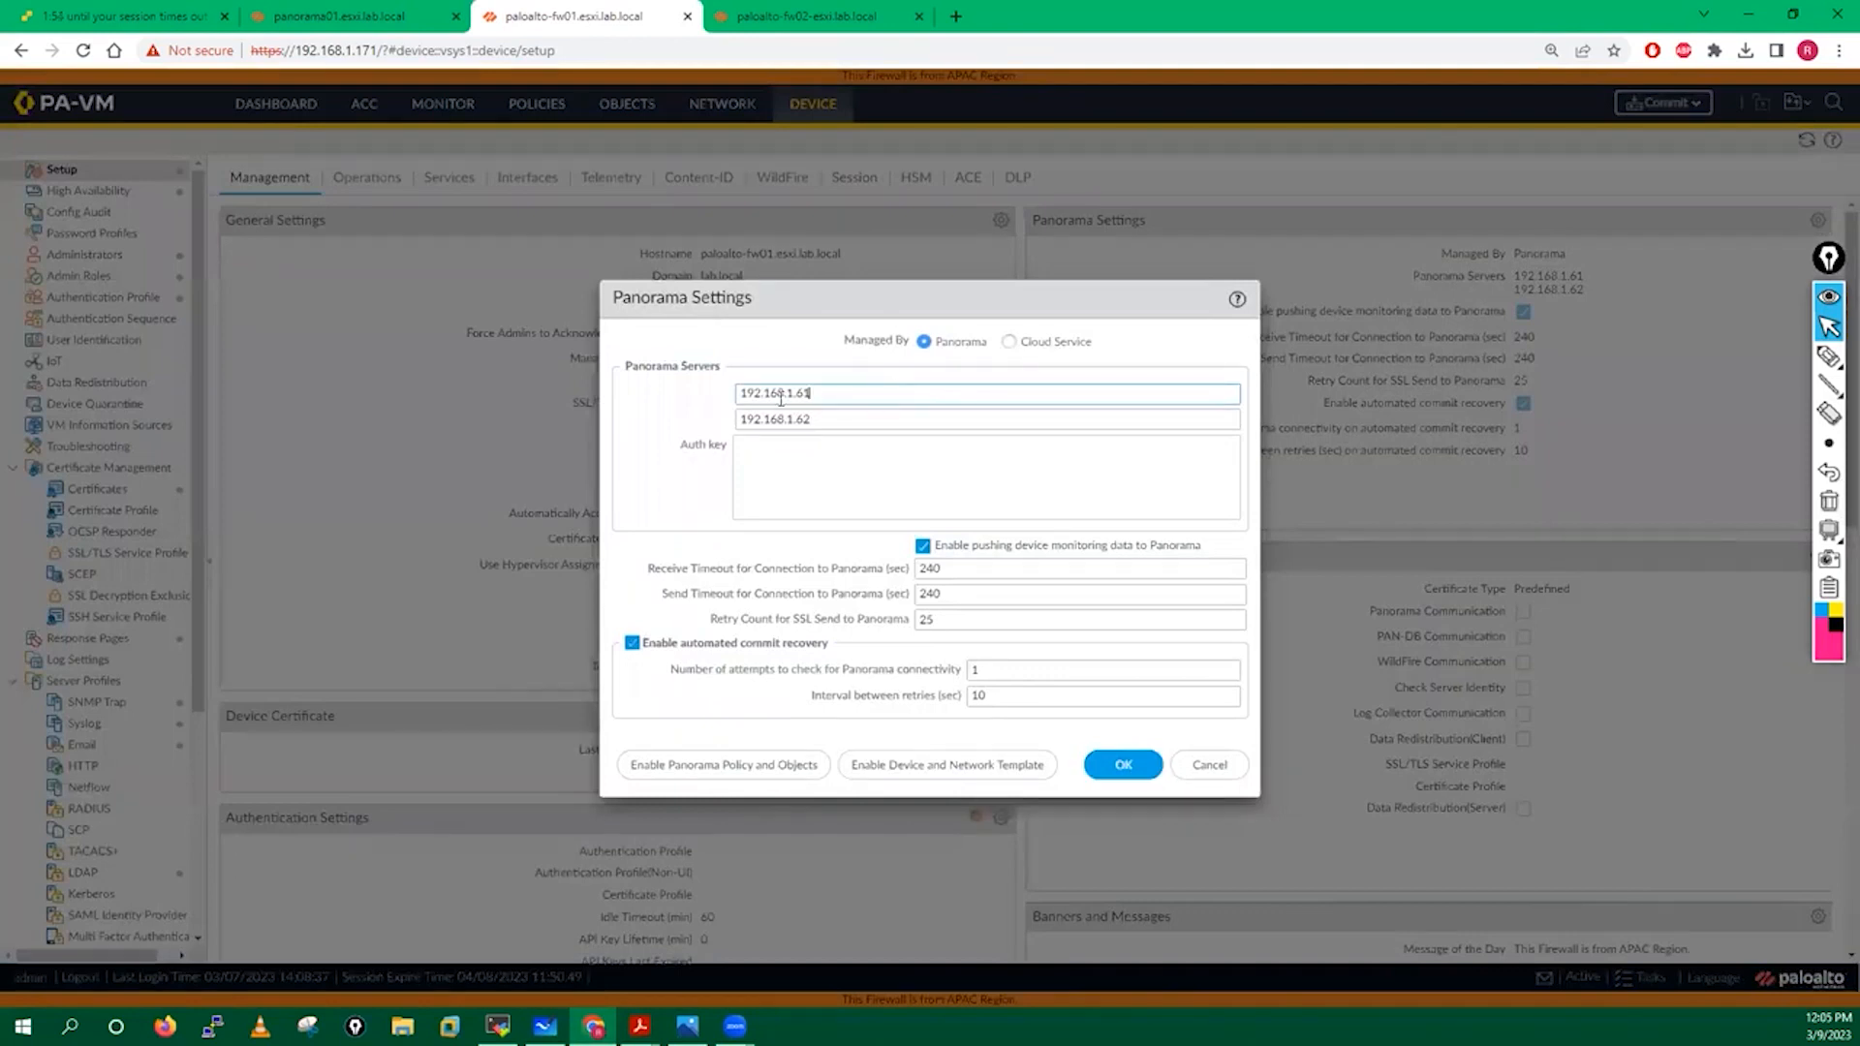
{"action": "left_click_drag", "start_coordinate": [858, 391], "coordinate": [706, 422]}
{"action": "key", "text": "BackSpace"}
{"action": "key", "text": "BackSpace"}
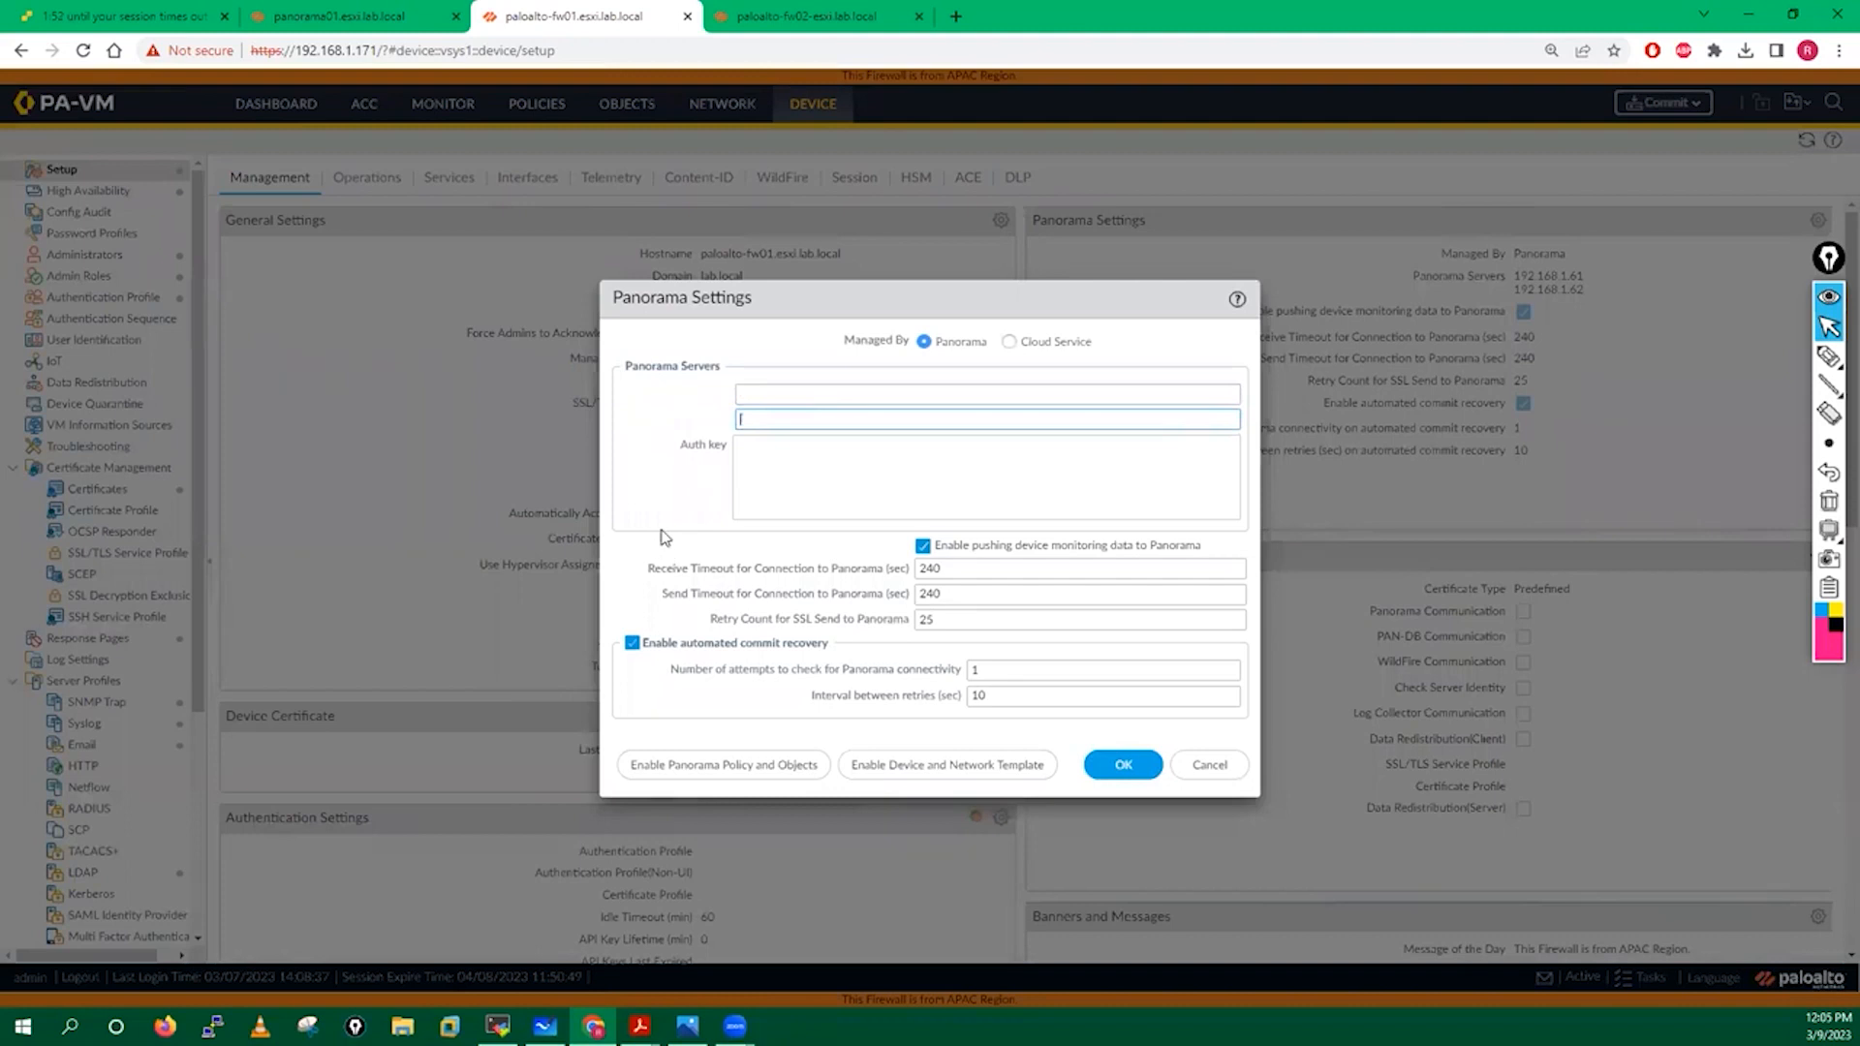
{"action": "left_click", "coordinate": [659, 491]}
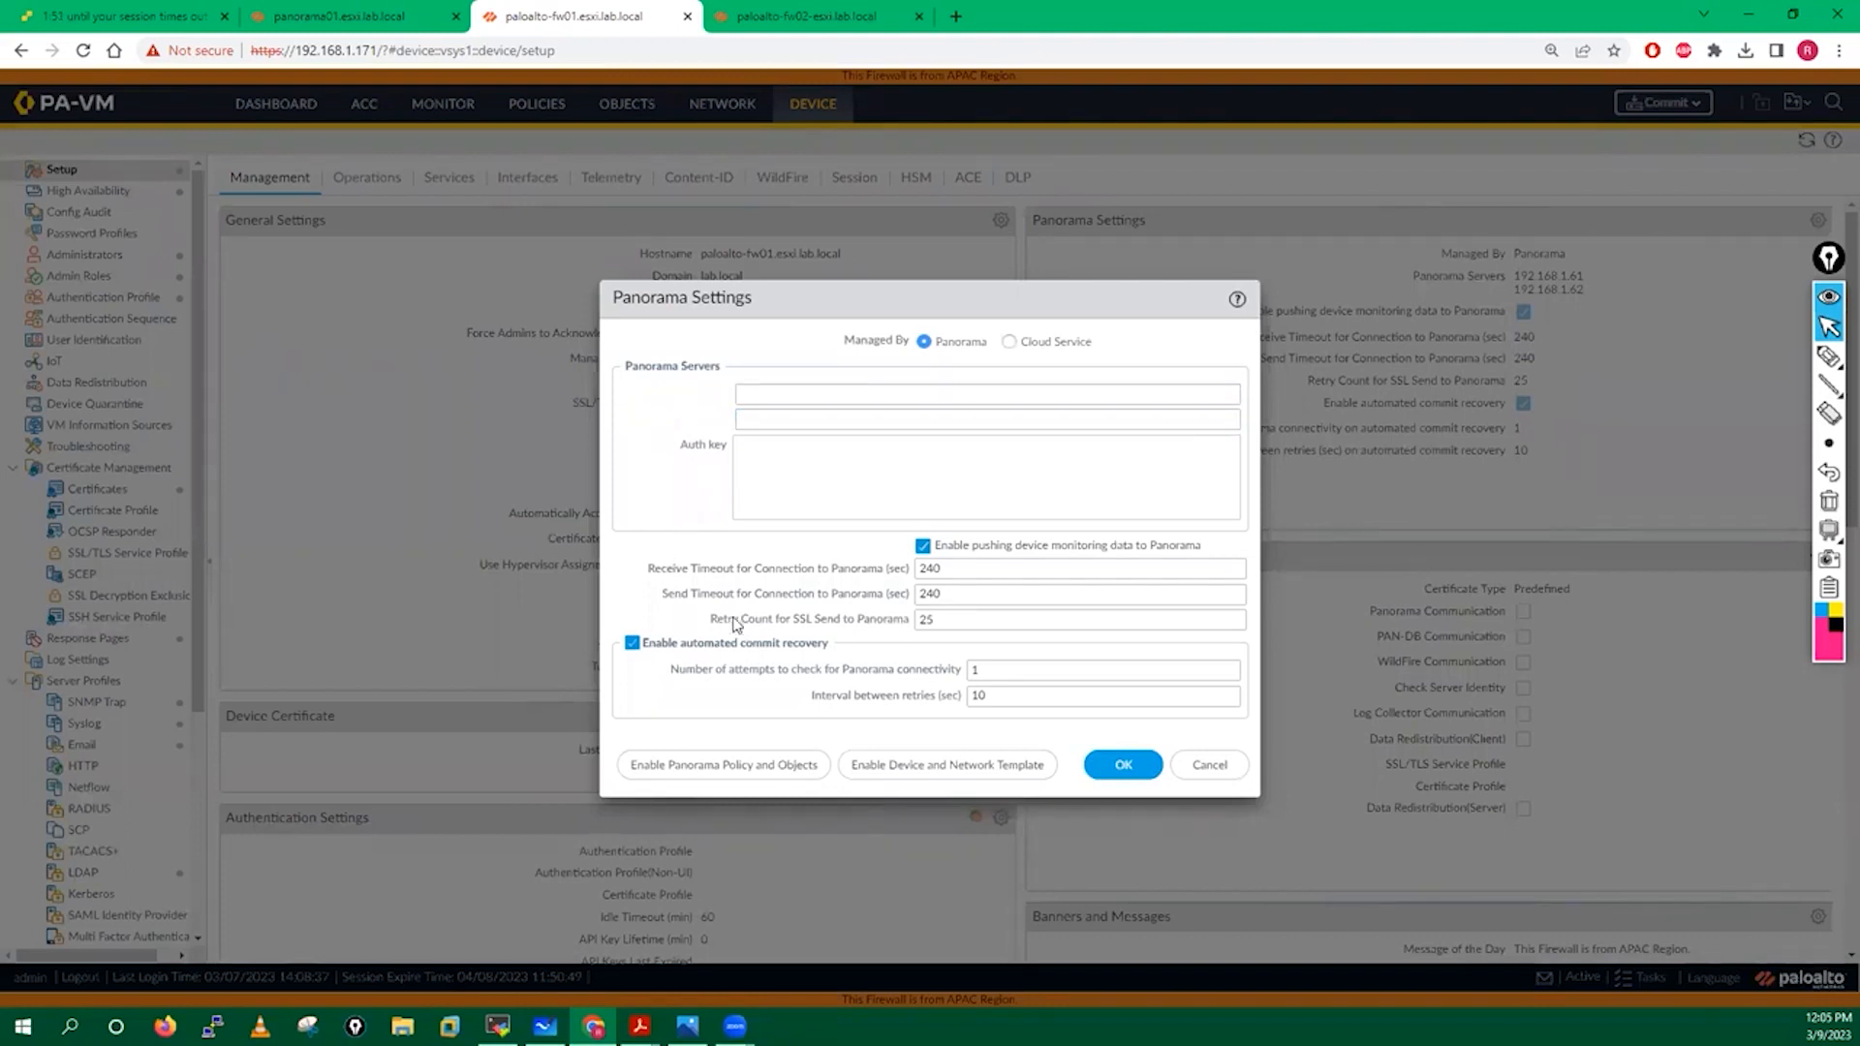
{"action": "left_click", "coordinate": [1121, 765]}
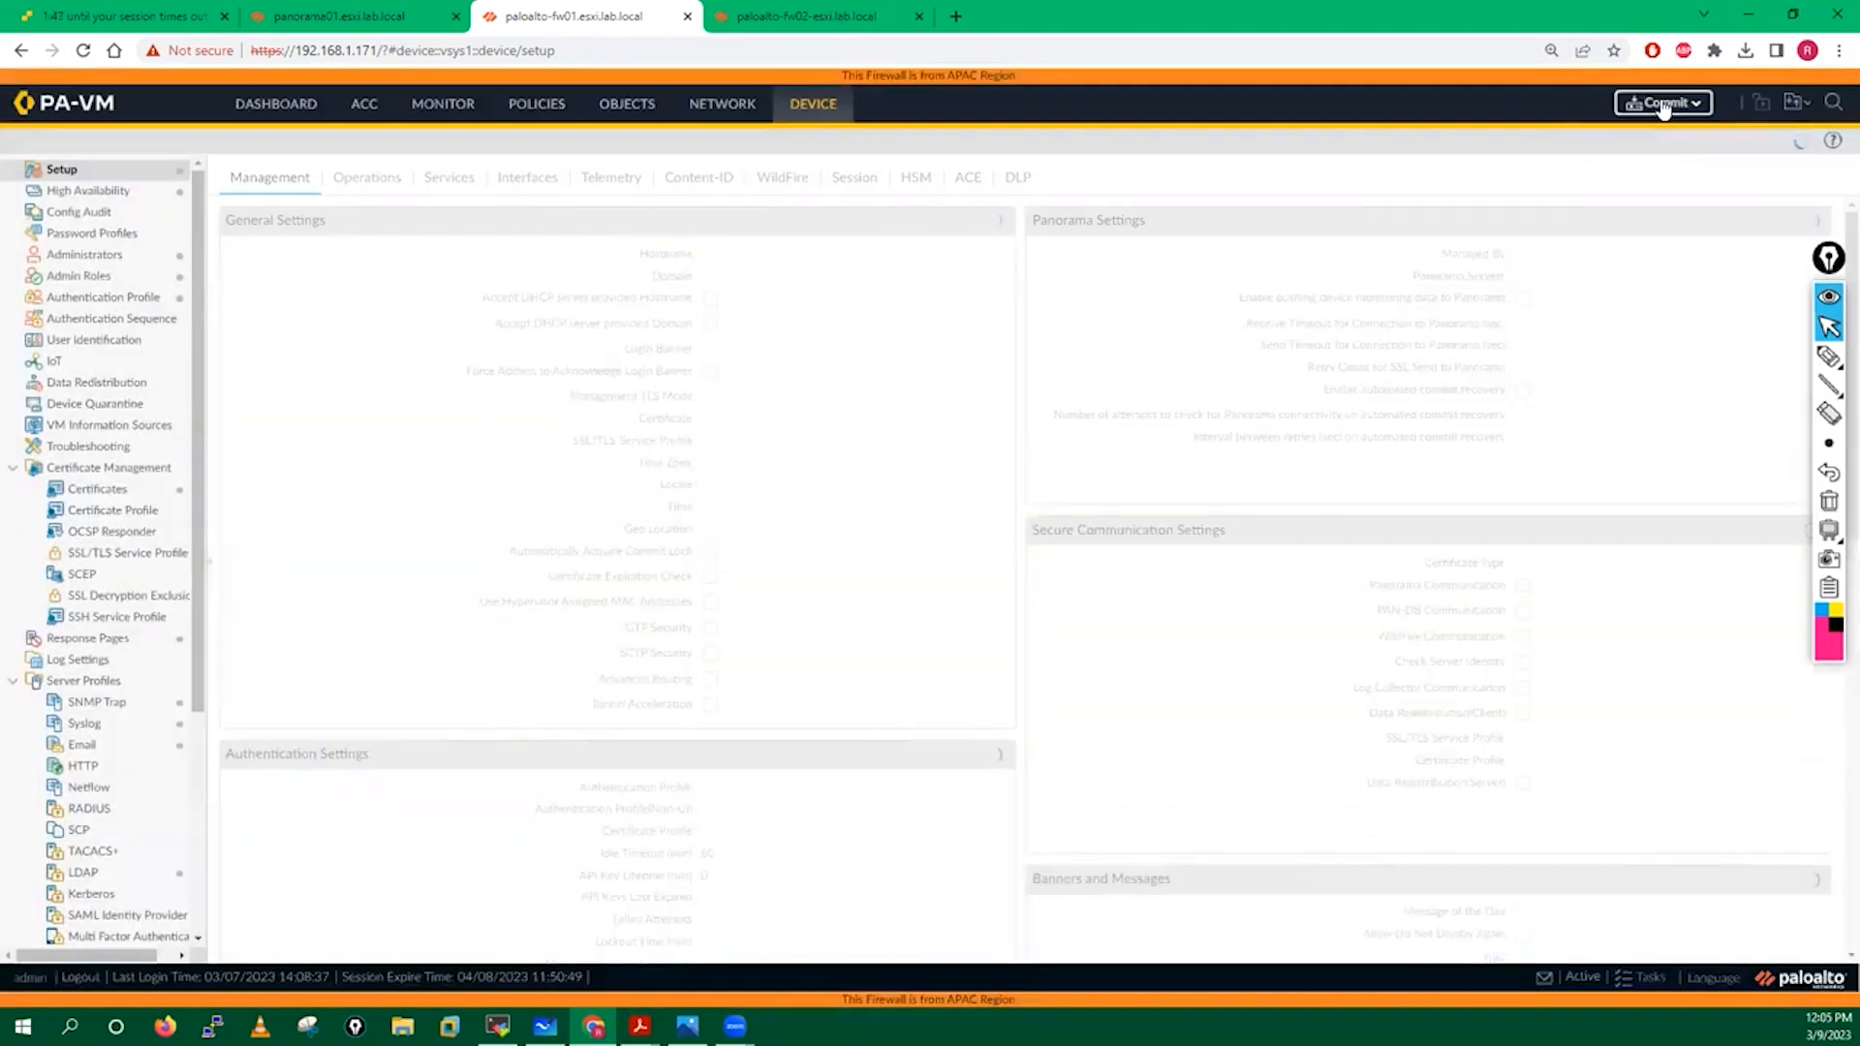
Start a commit, back out of the pending commit prompt, and check the Tasks list.
{"action": "left_click", "coordinate": [1663, 104]}
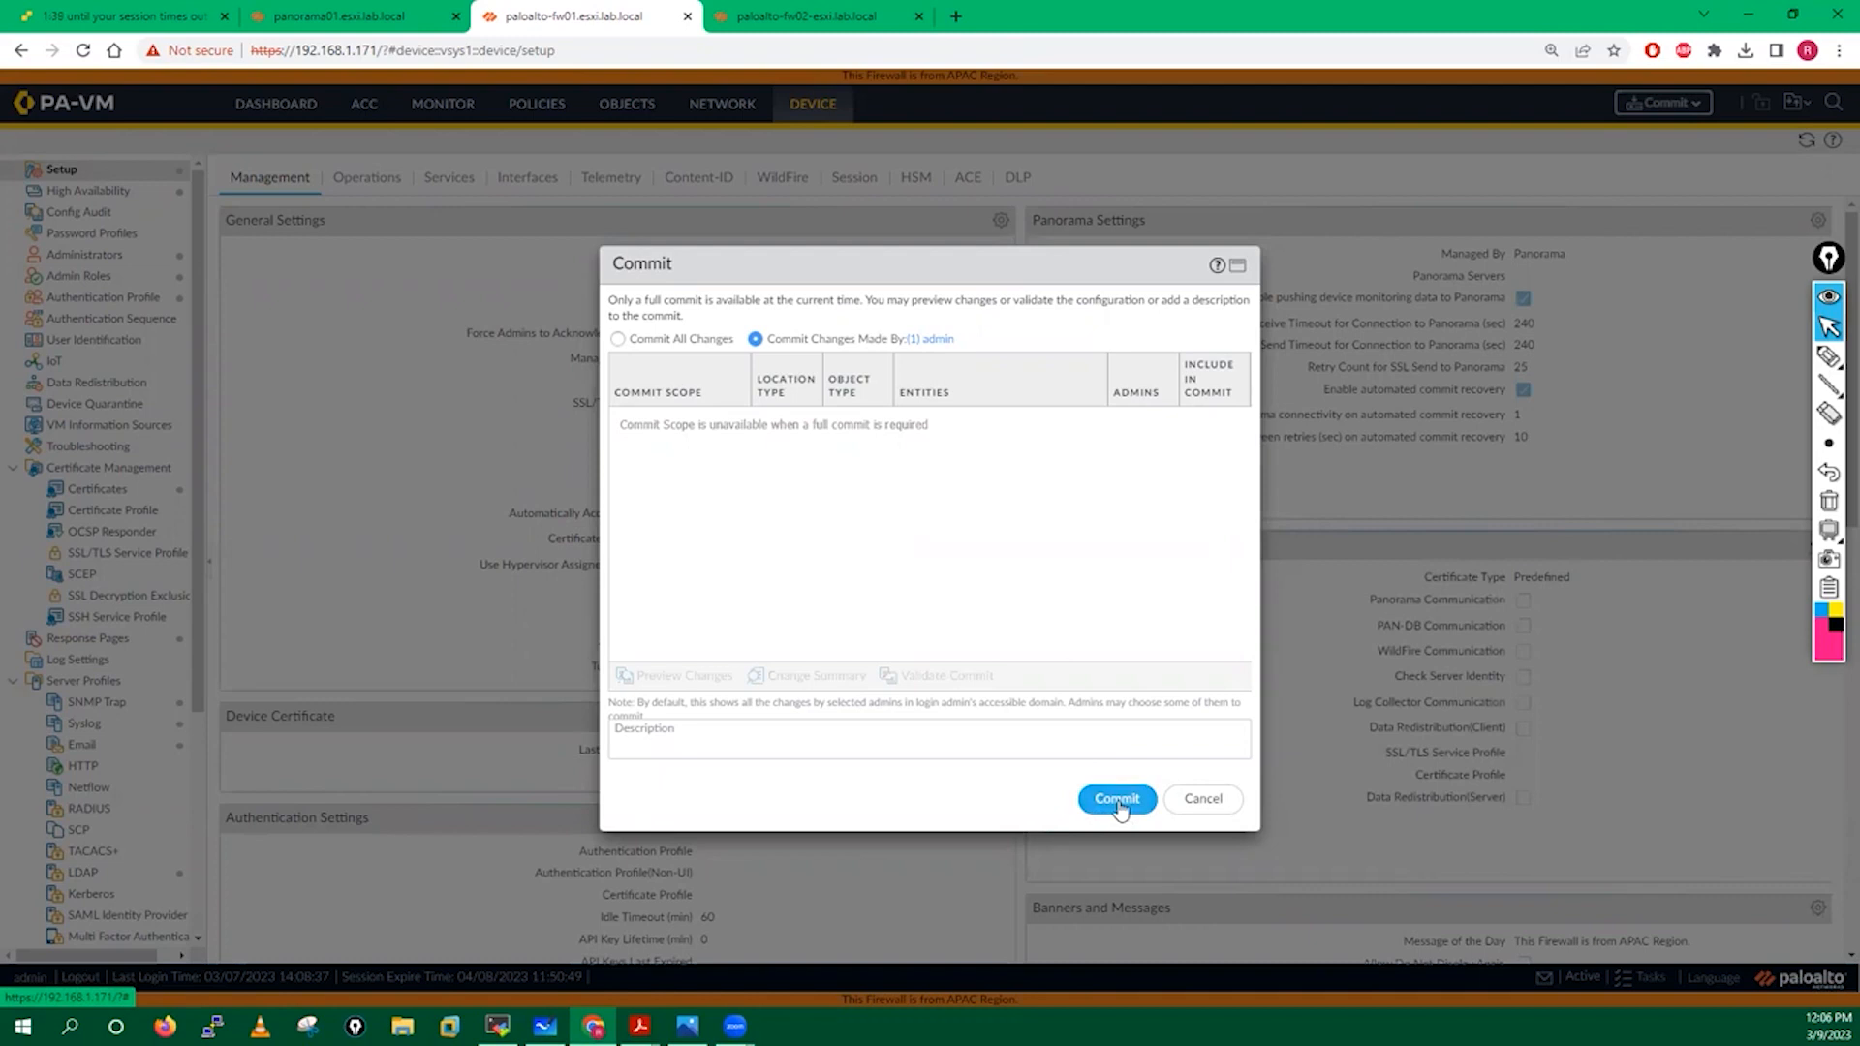
{"action": "left_click", "coordinate": [1118, 800]}
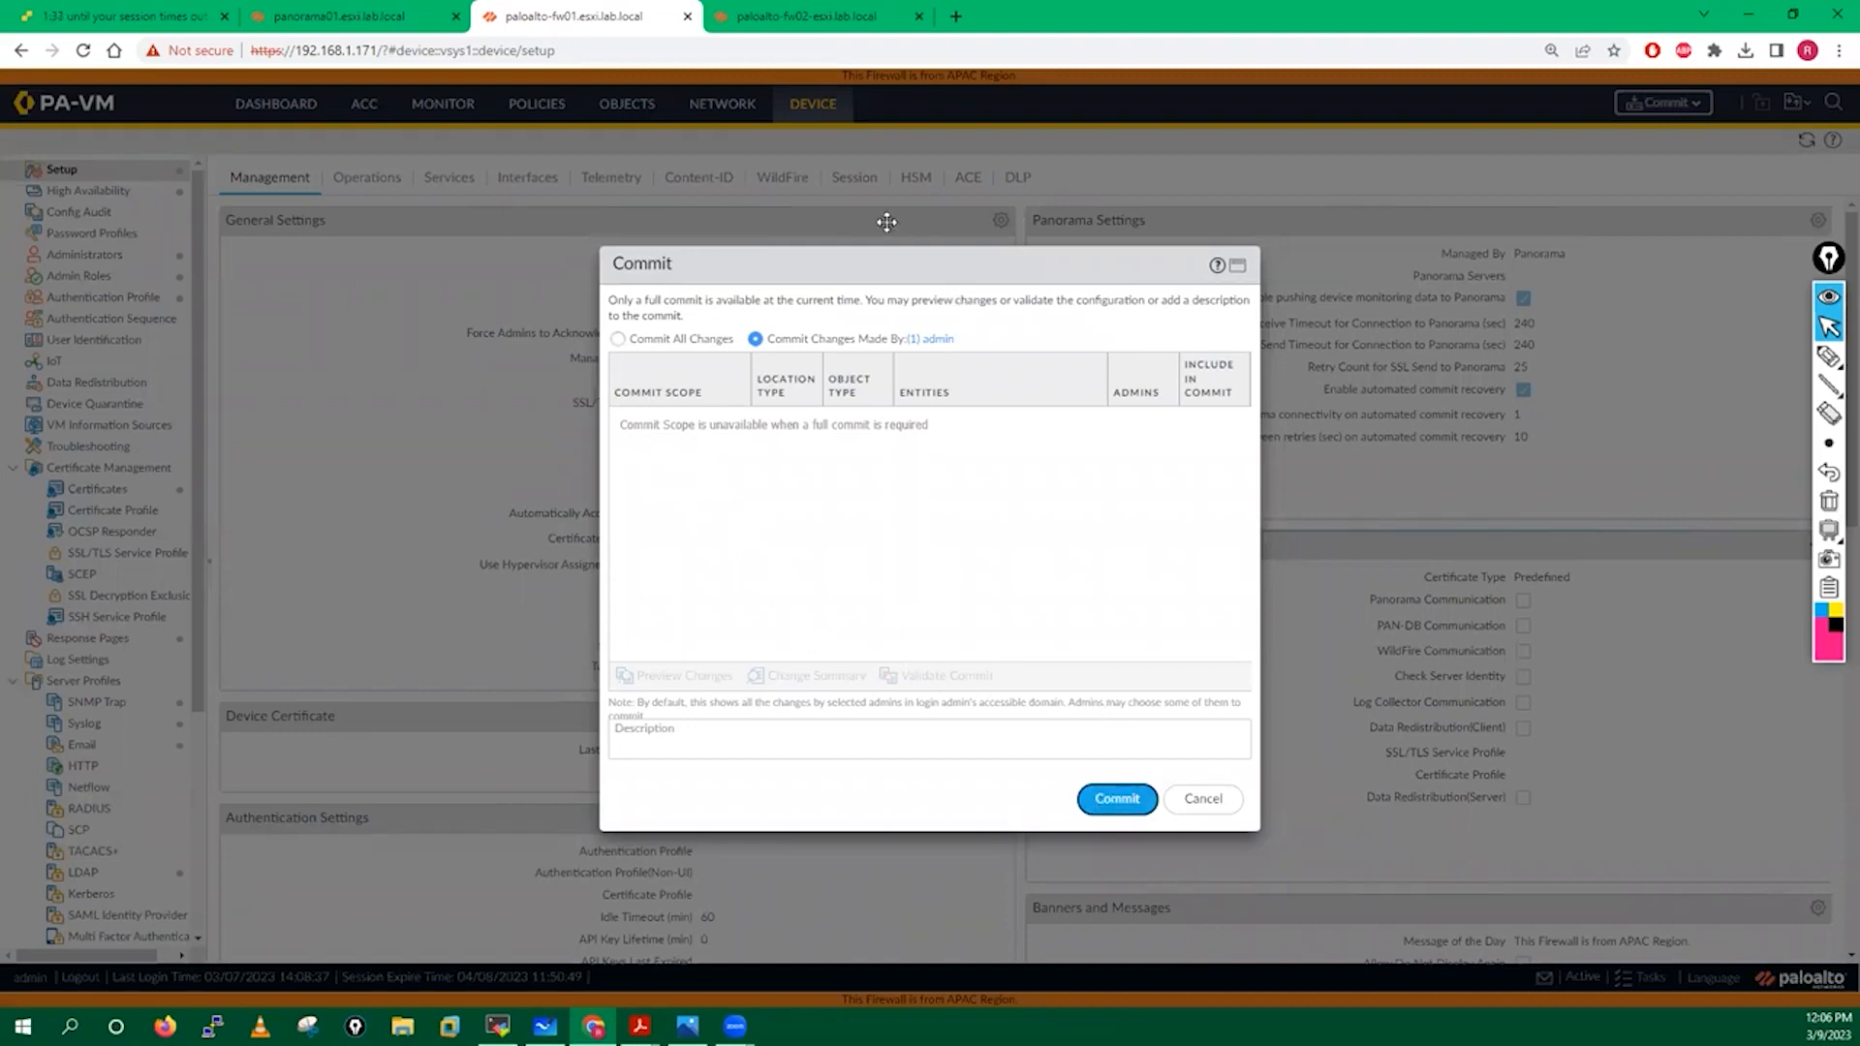
{"action": "left_click_drag", "start_coordinate": [886, 221], "coordinate": [887, 222]}
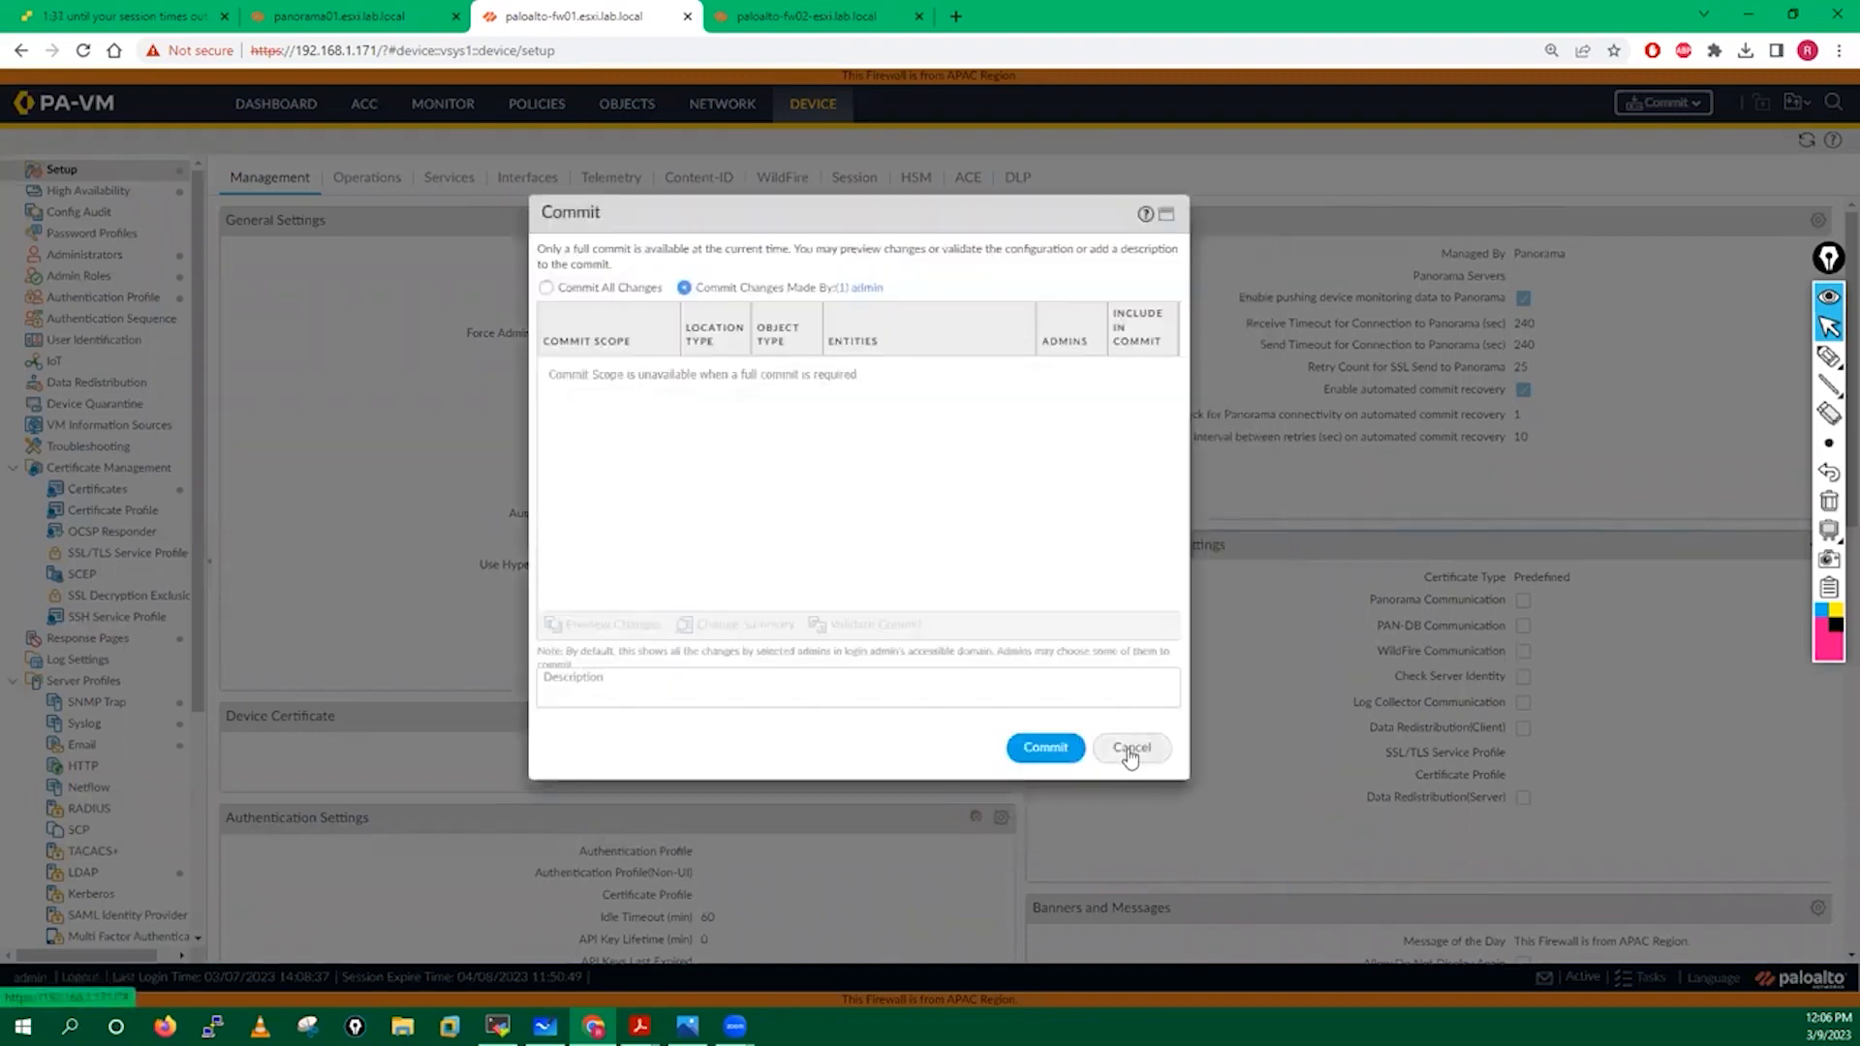
{"action": "left_click", "coordinate": [1129, 750]}
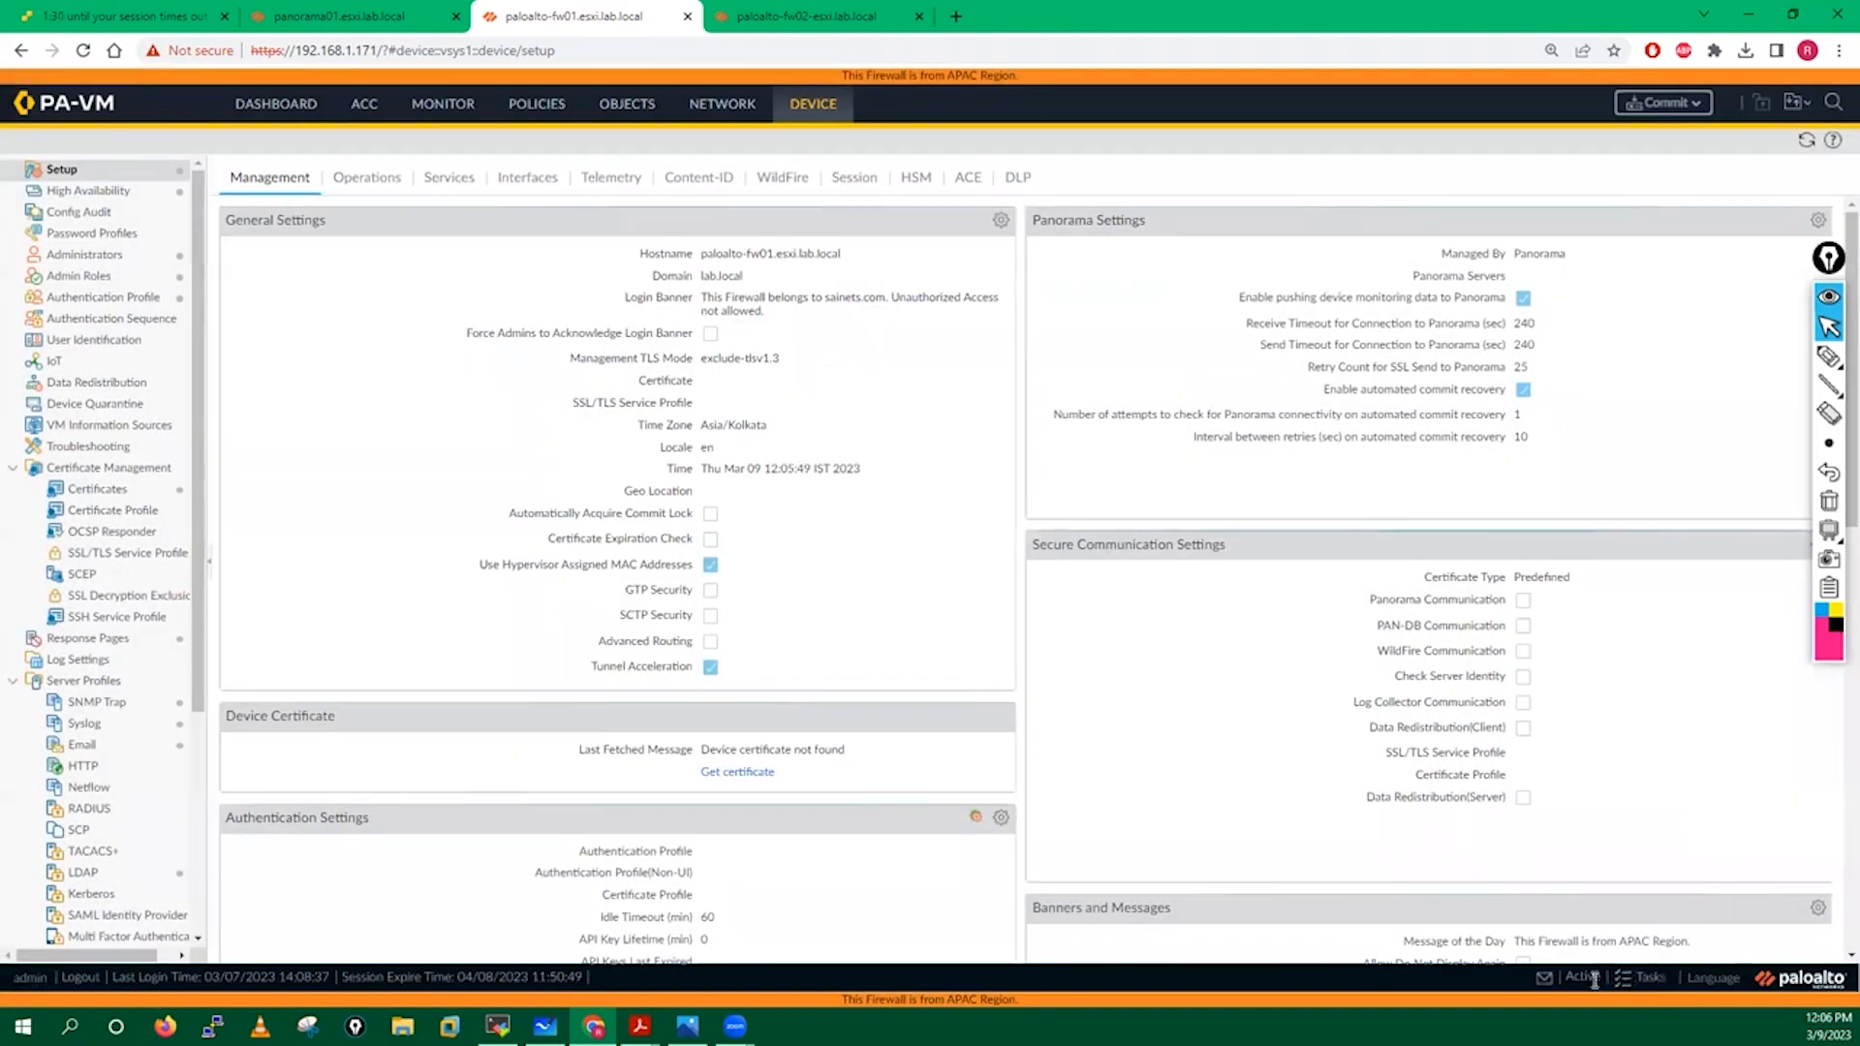
{"action": "left_click", "coordinate": [1646, 979]}
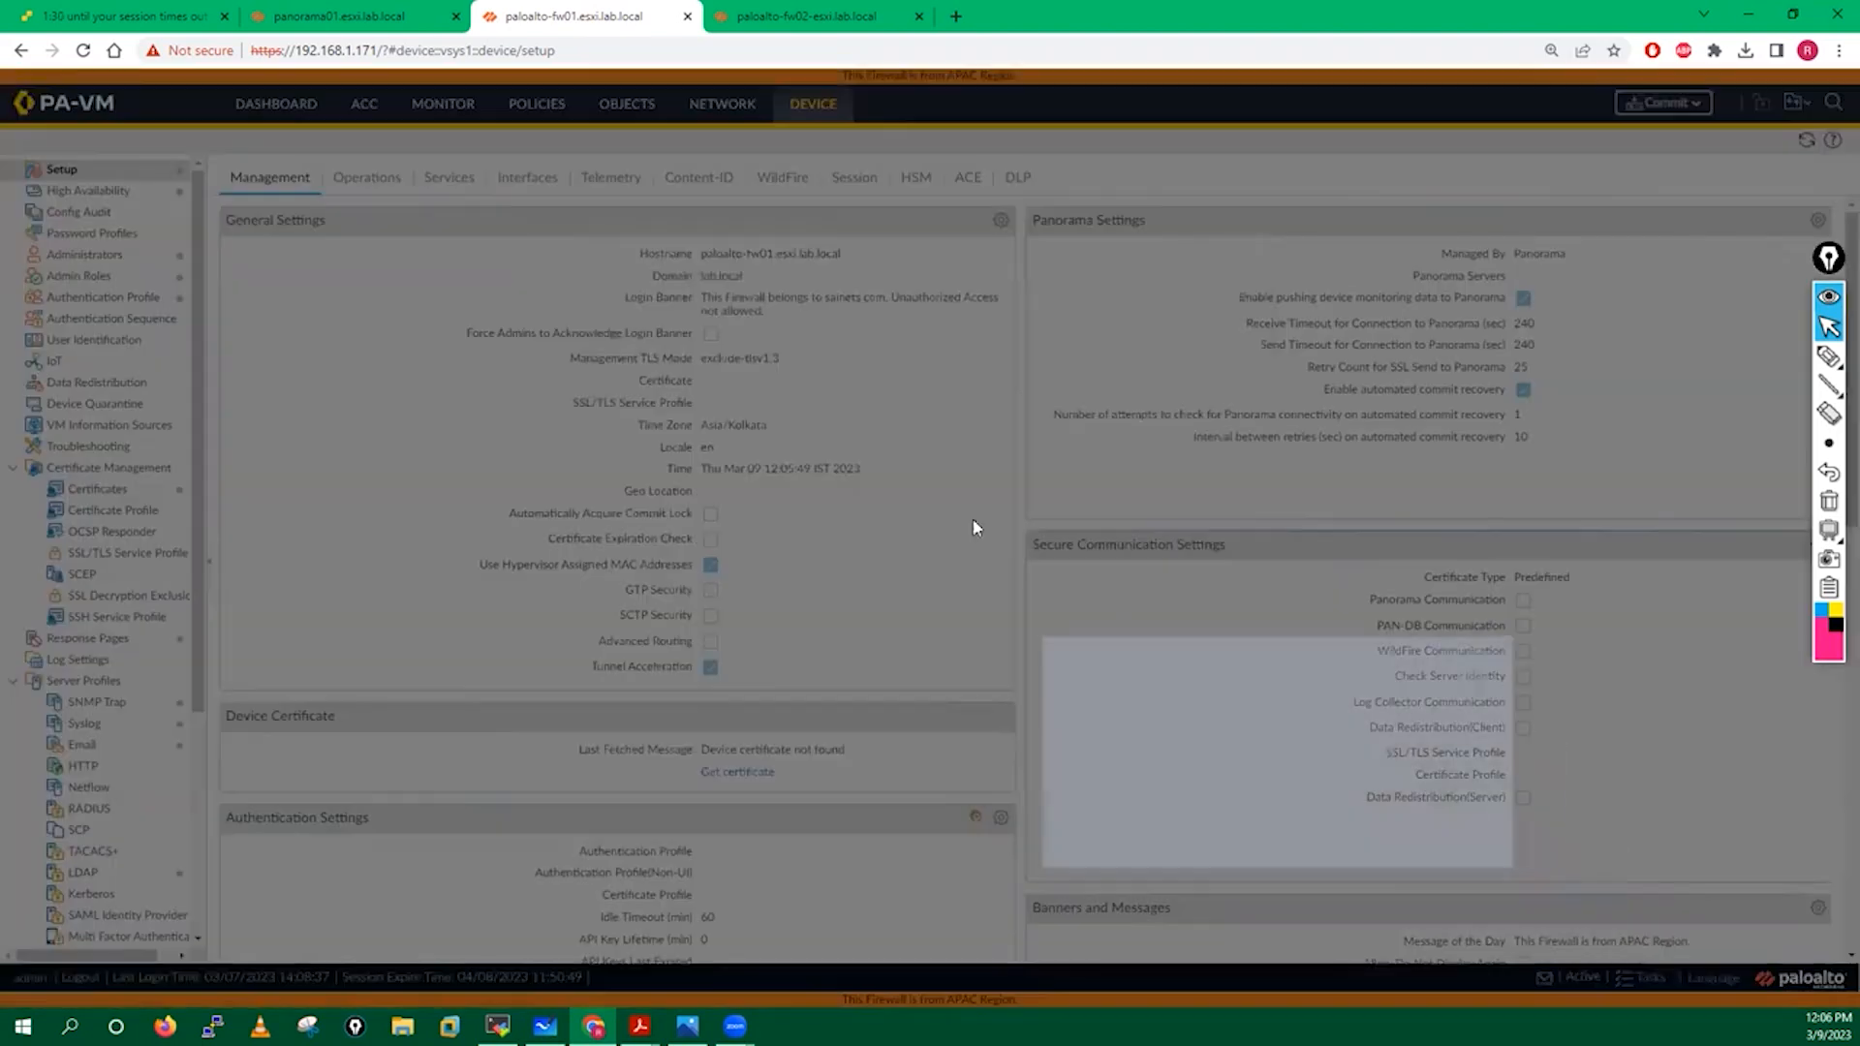
{"action": "left_click", "coordinate": [1313, 820]}
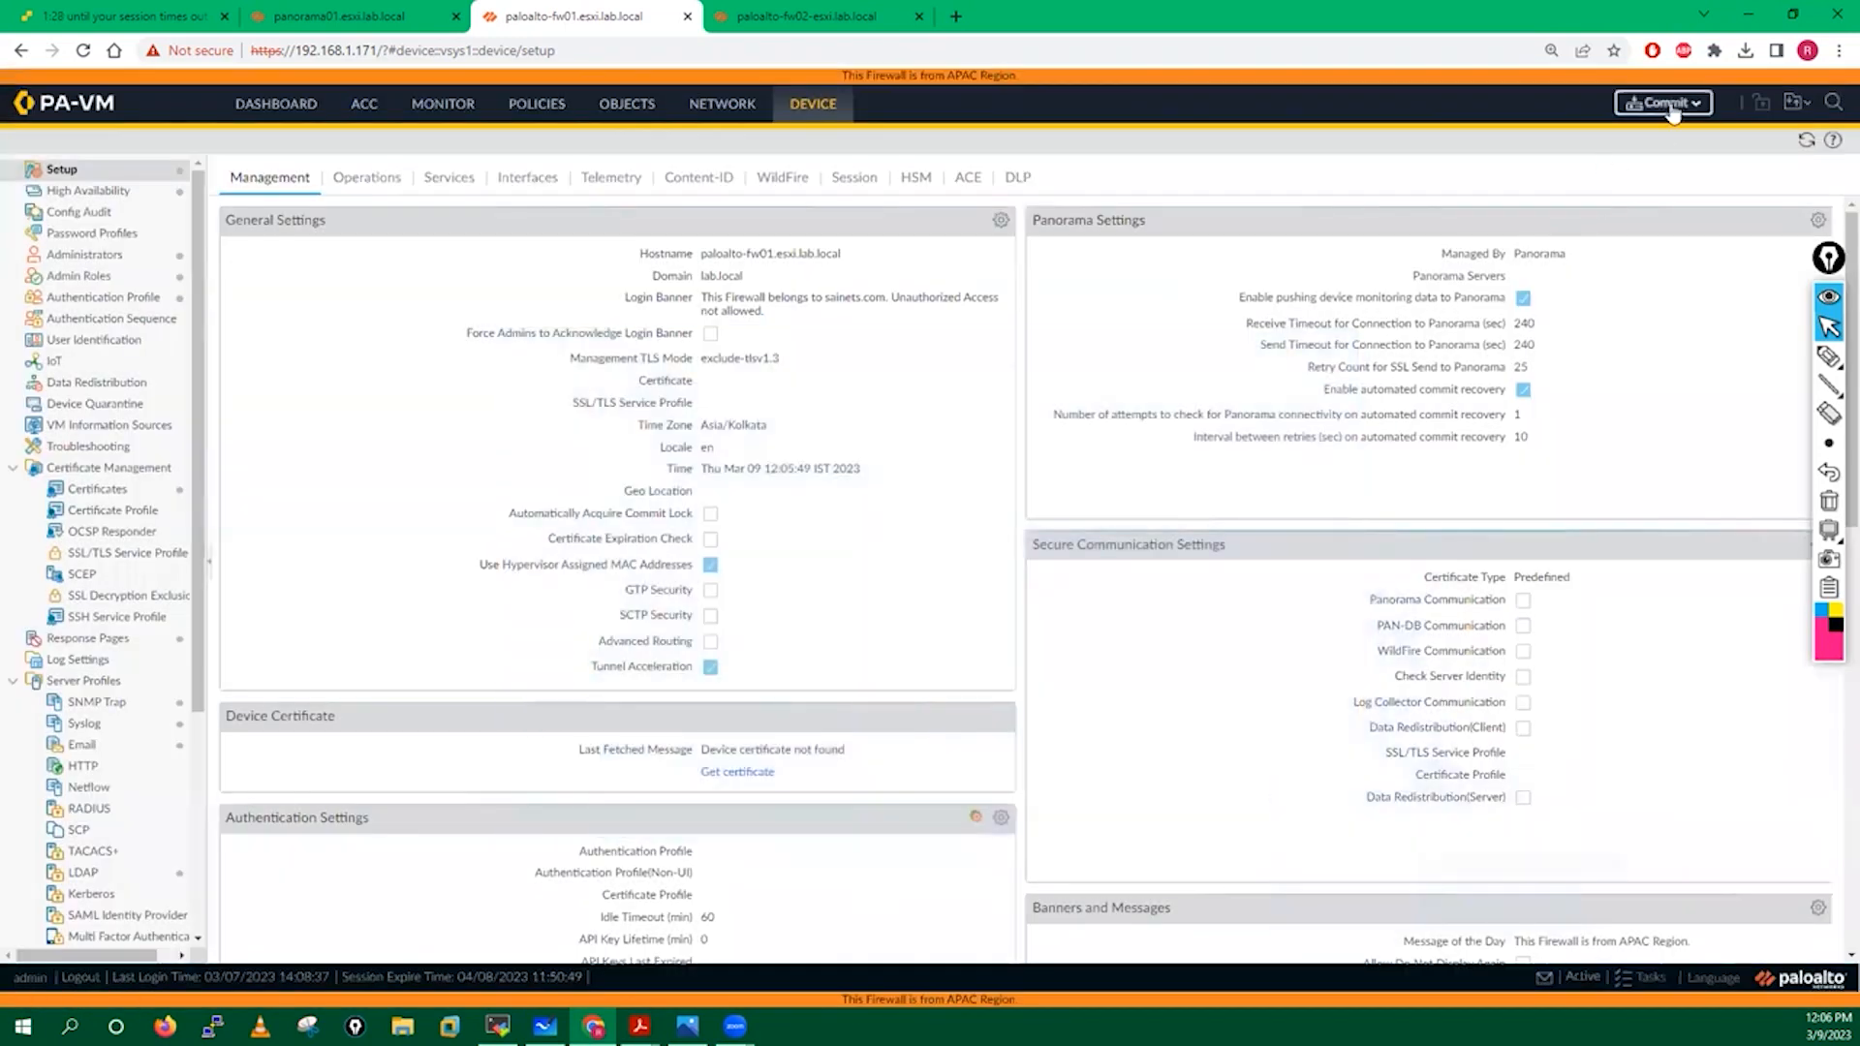
Run a full Commit All Changes commit on fw01, then bring up the removal guide.
{"action": "left_click", "coordinate": [1668, 102]}
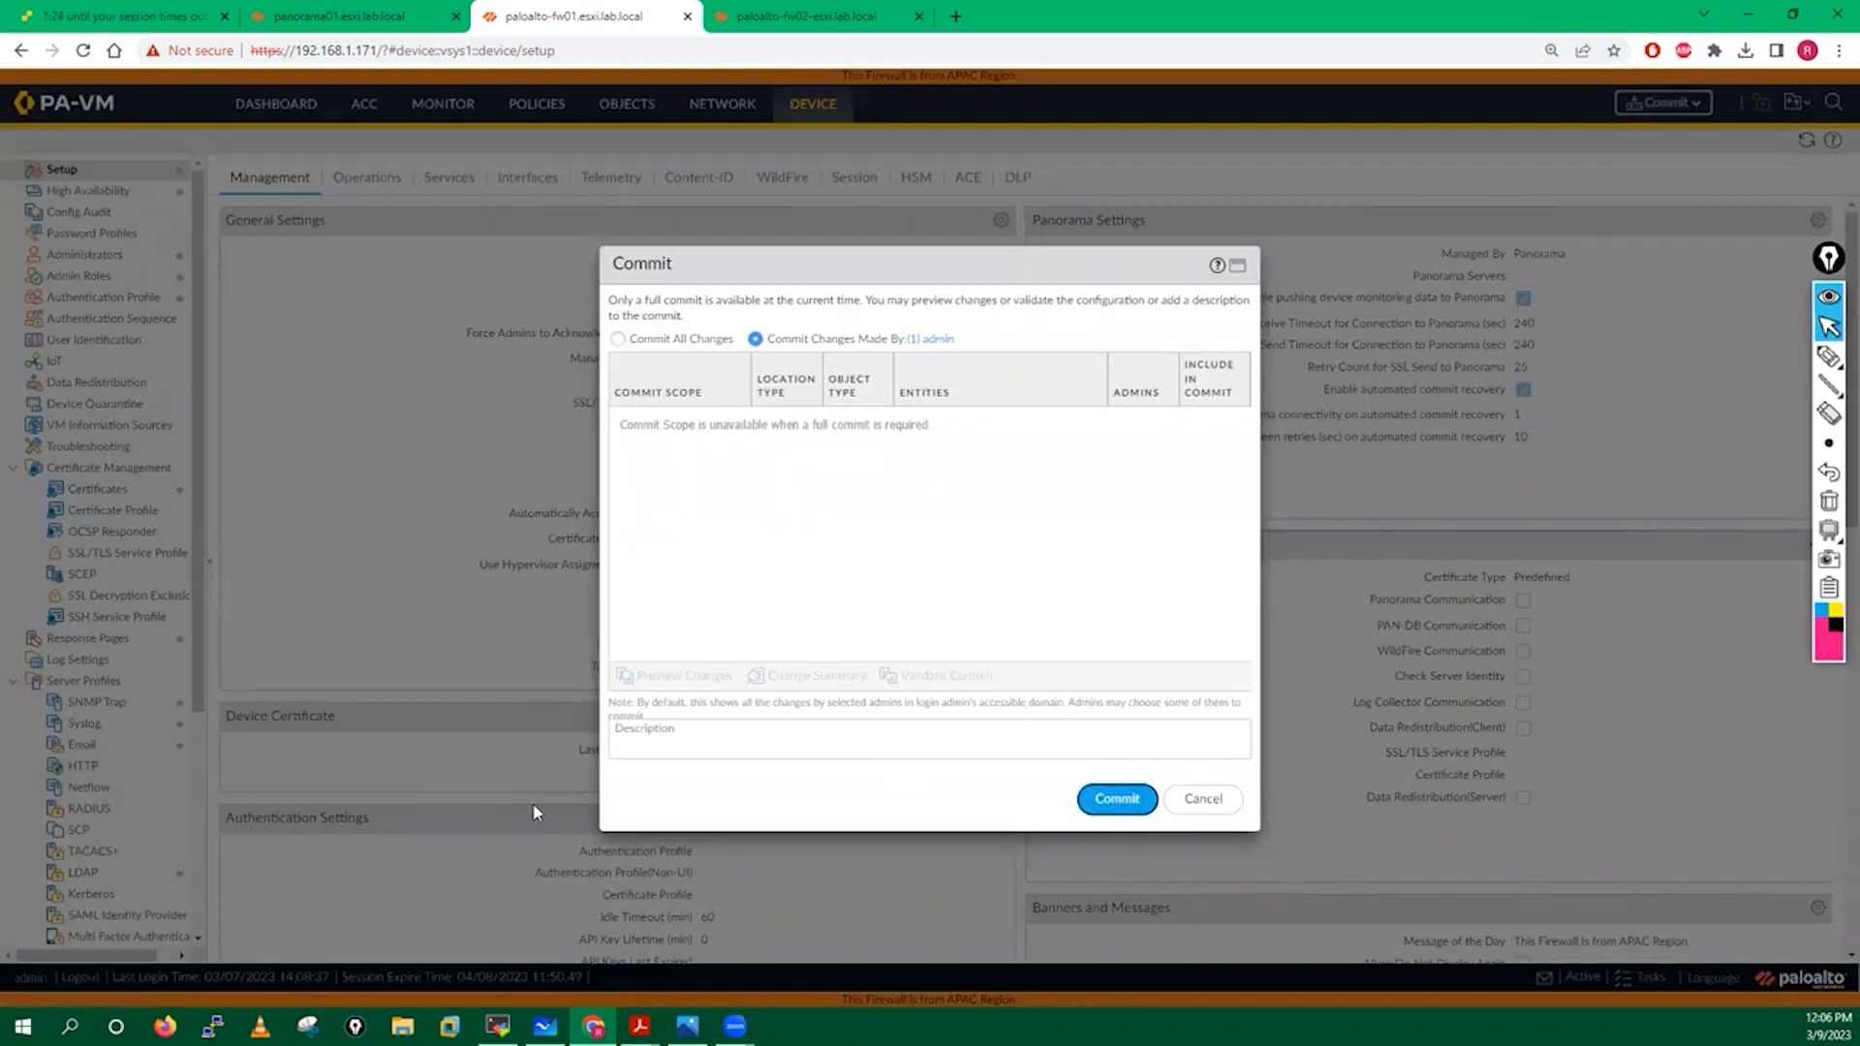
{"action": "left_click", "coordinate": [618, 339]}
{"action": "left_click", "coordinate": [1095, 803]}
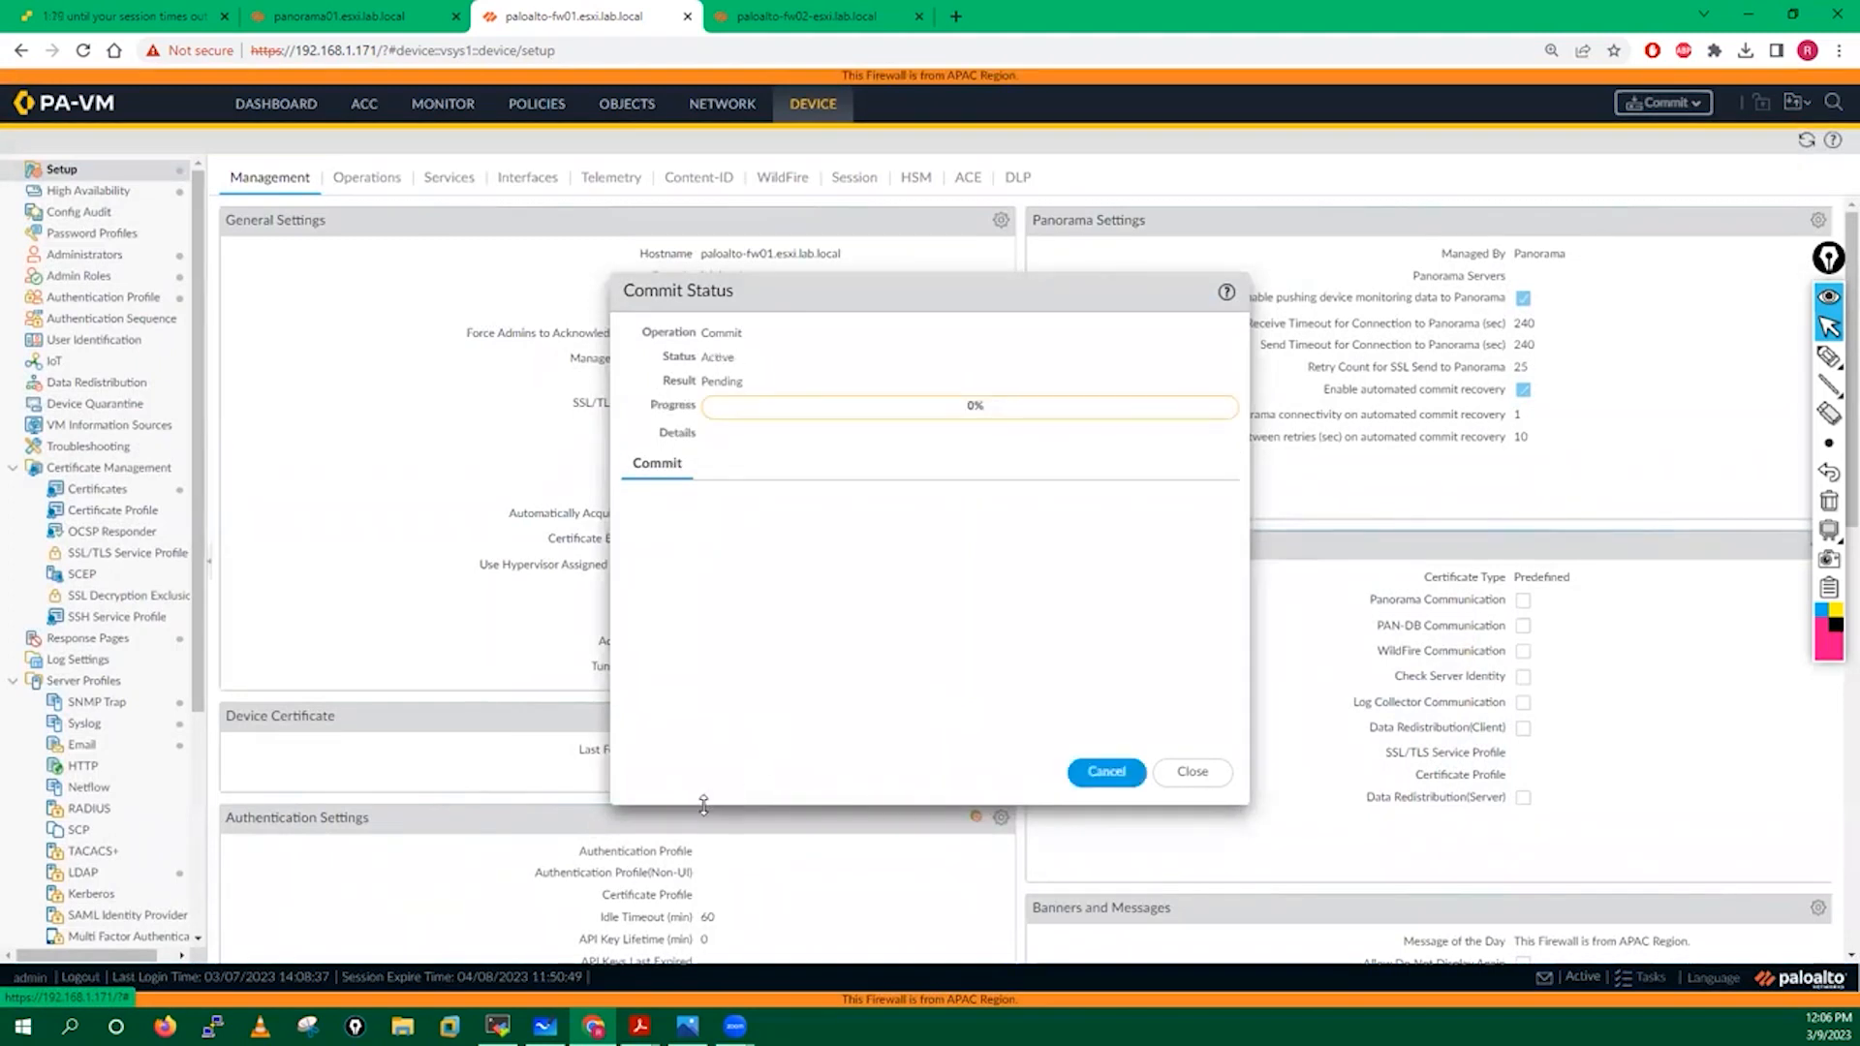
{"action": "mouse_move", "coordinate": [640, 1026]}
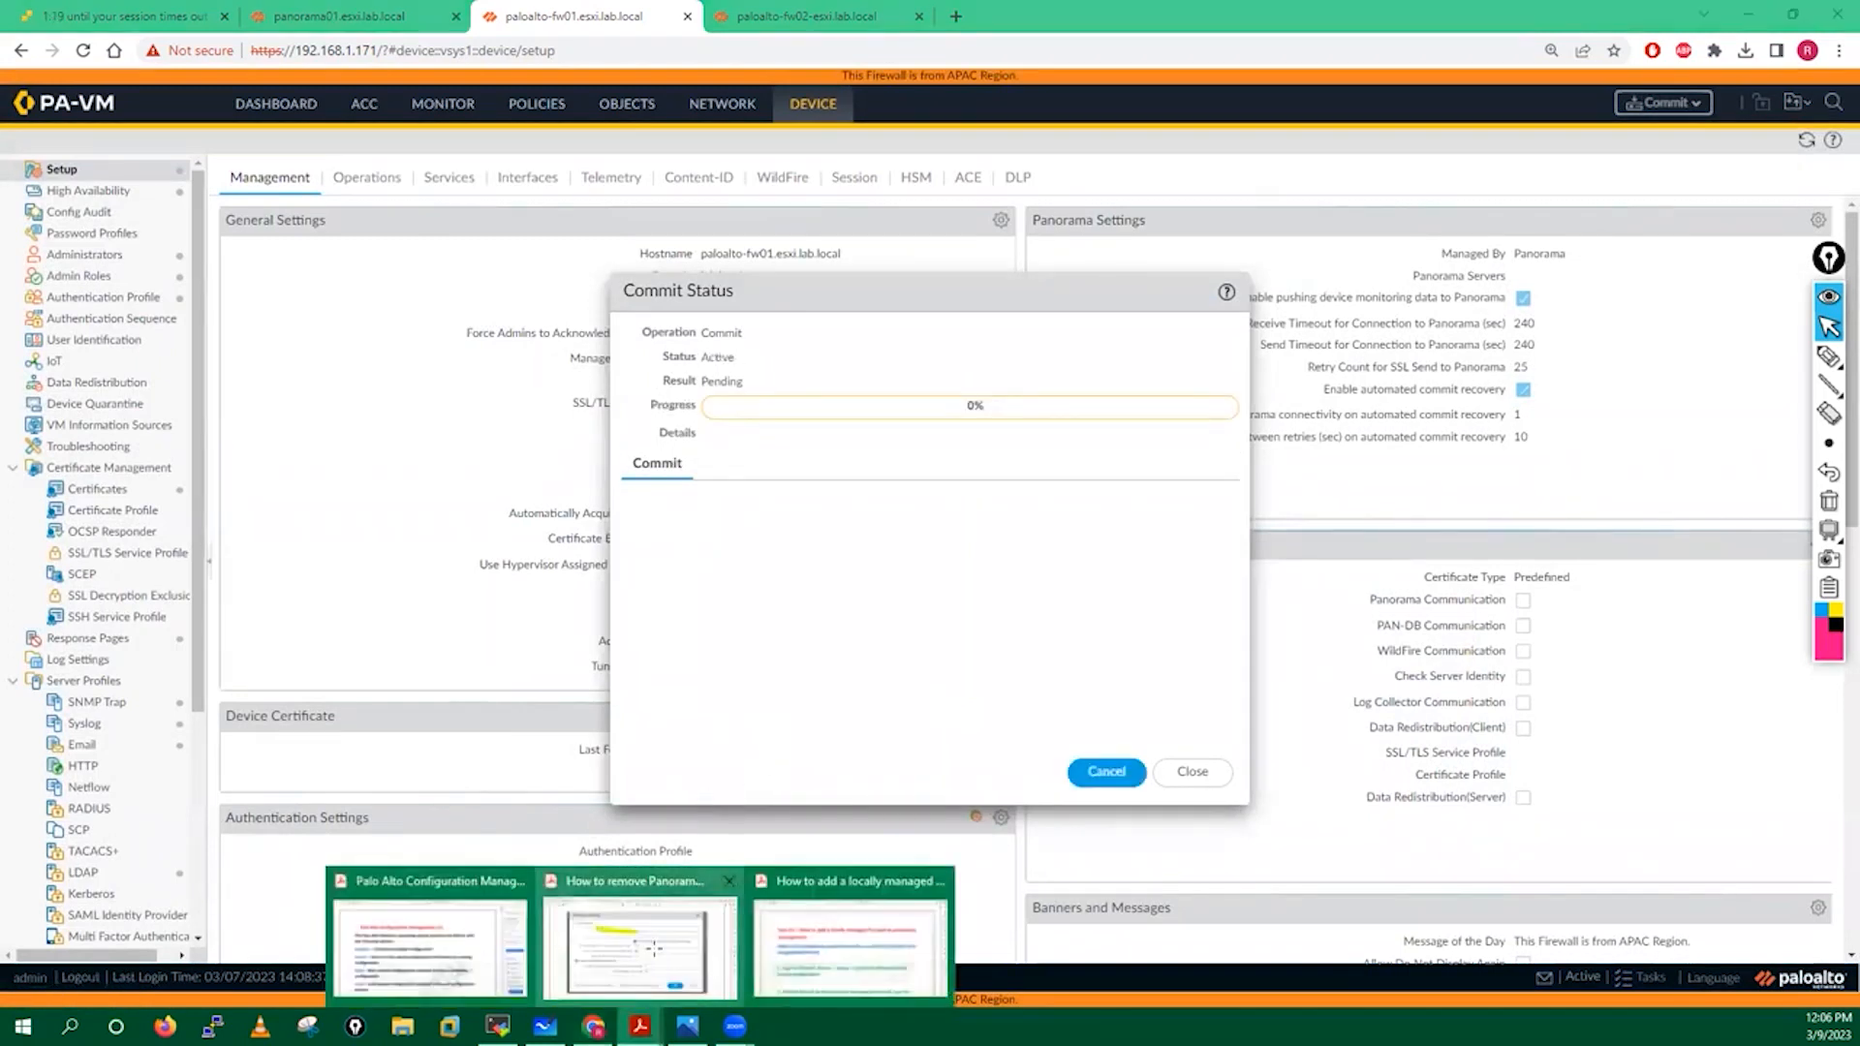
{"action": "left_click", "coordinate": [681, 962]}
Read guide step 7 on the Panorama config snapshot and step 8's Disconnected-state check.
{"action": "scroll", "coordinate": [768, 760], "scroll_direction": "up", "scroll_amount": 2}
{"action": "scroll", "coordinate": [768, 760], "scroll_direction": "down", "scroll_amount": 9}
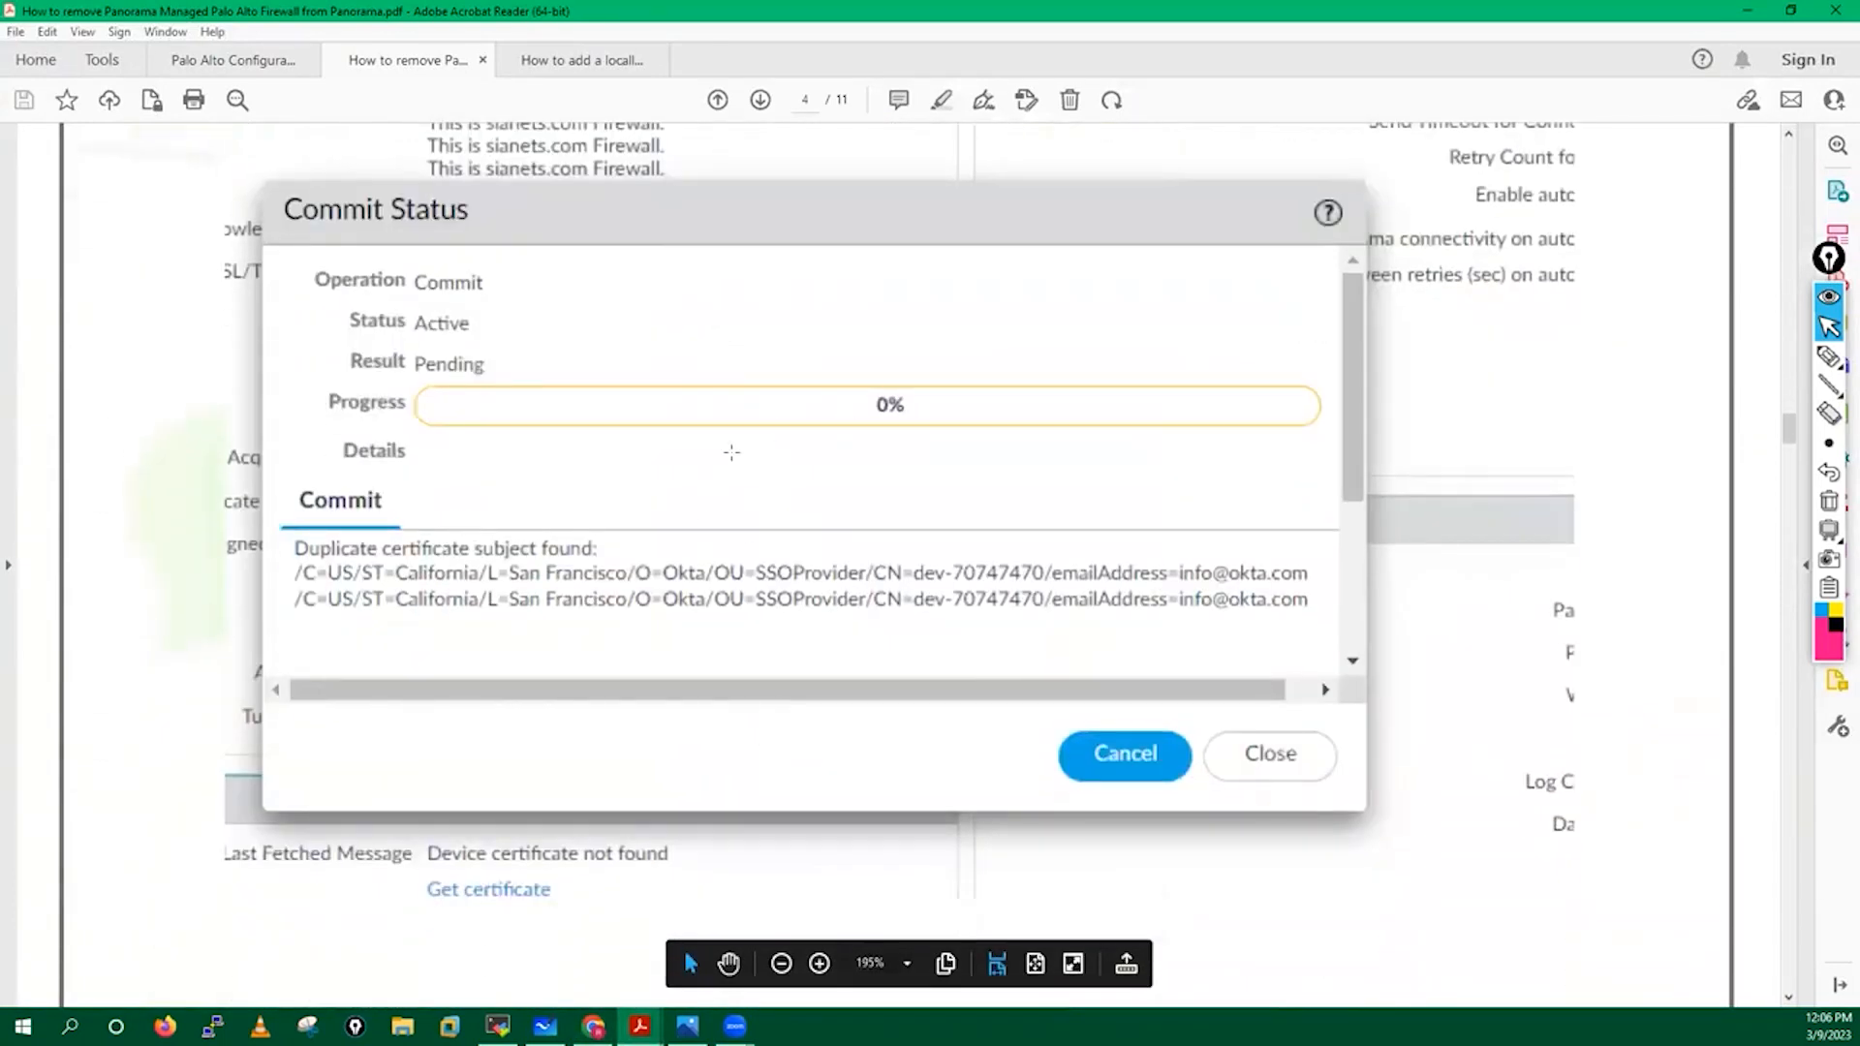
{"action": "scroll", "coordinate": [731, 452], "scroll_direction": "down", "scroll_amount": 12}
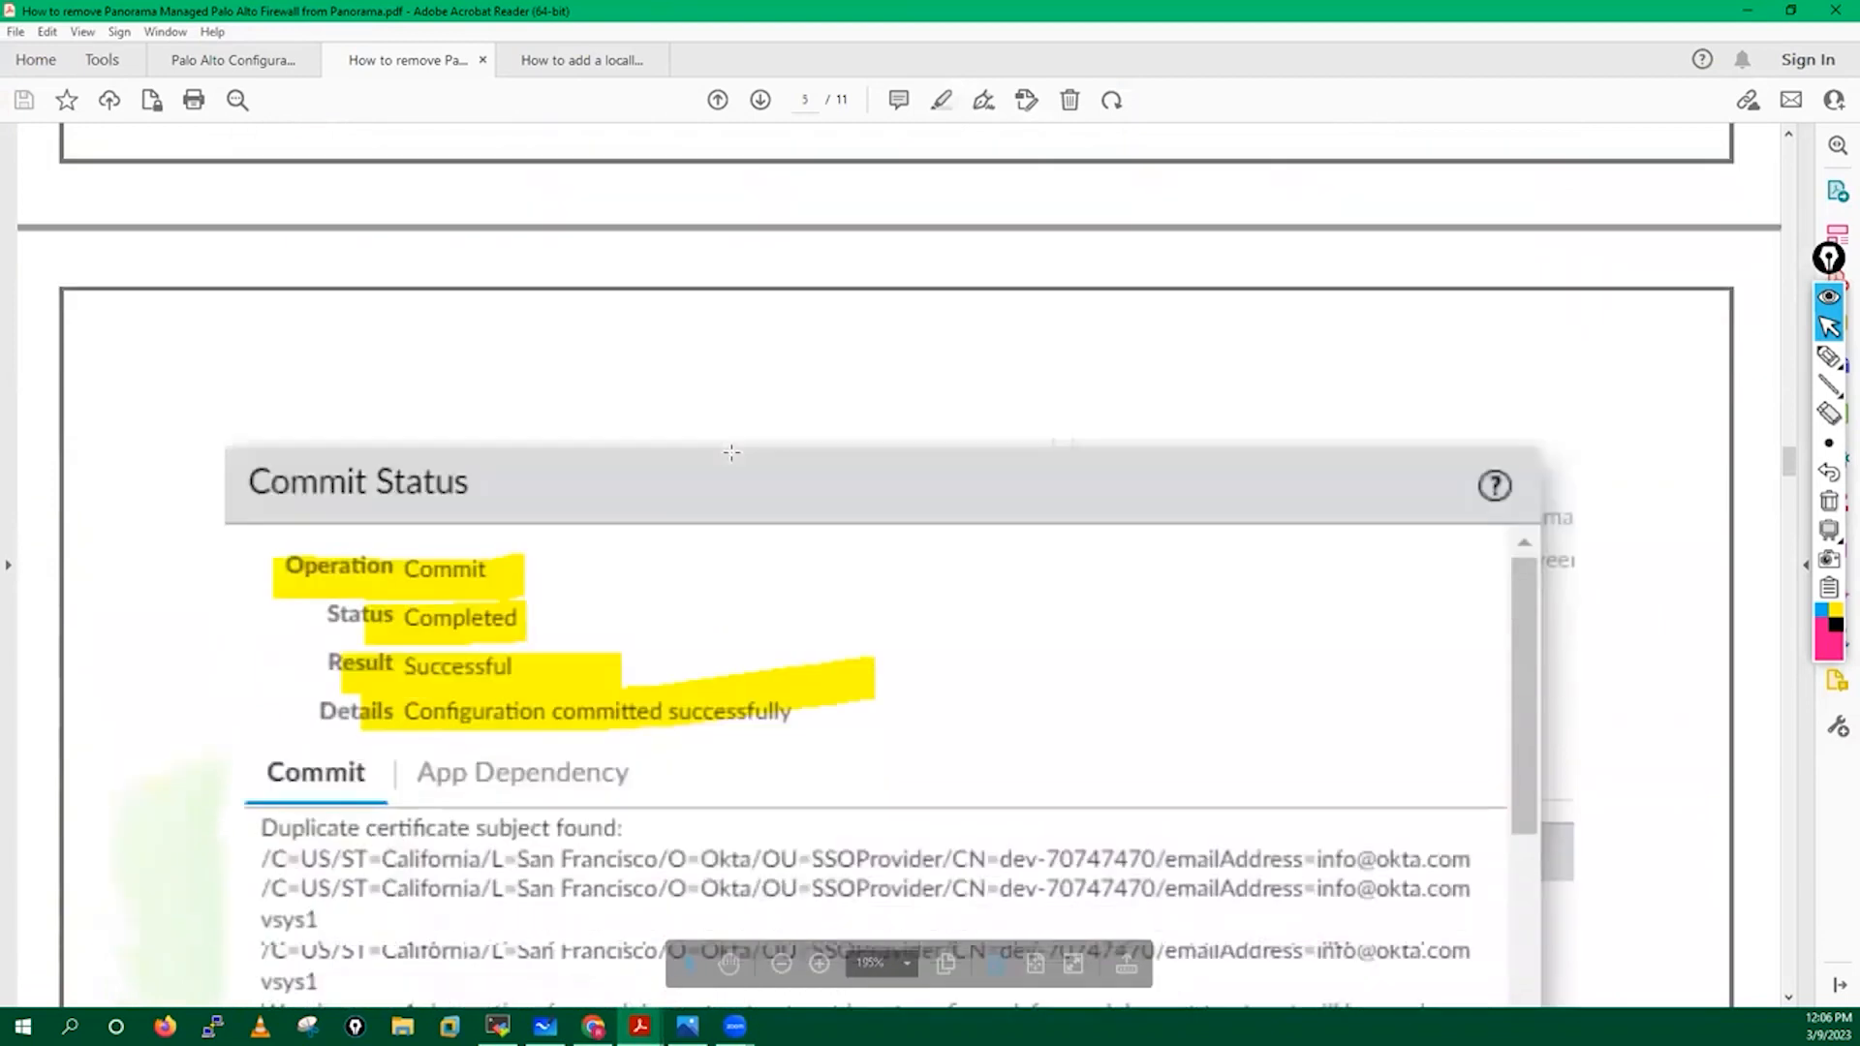
{"action": "scroll", "coordinate": [730, 451], "scroll_direction": "down", "scroll_amount": 5}
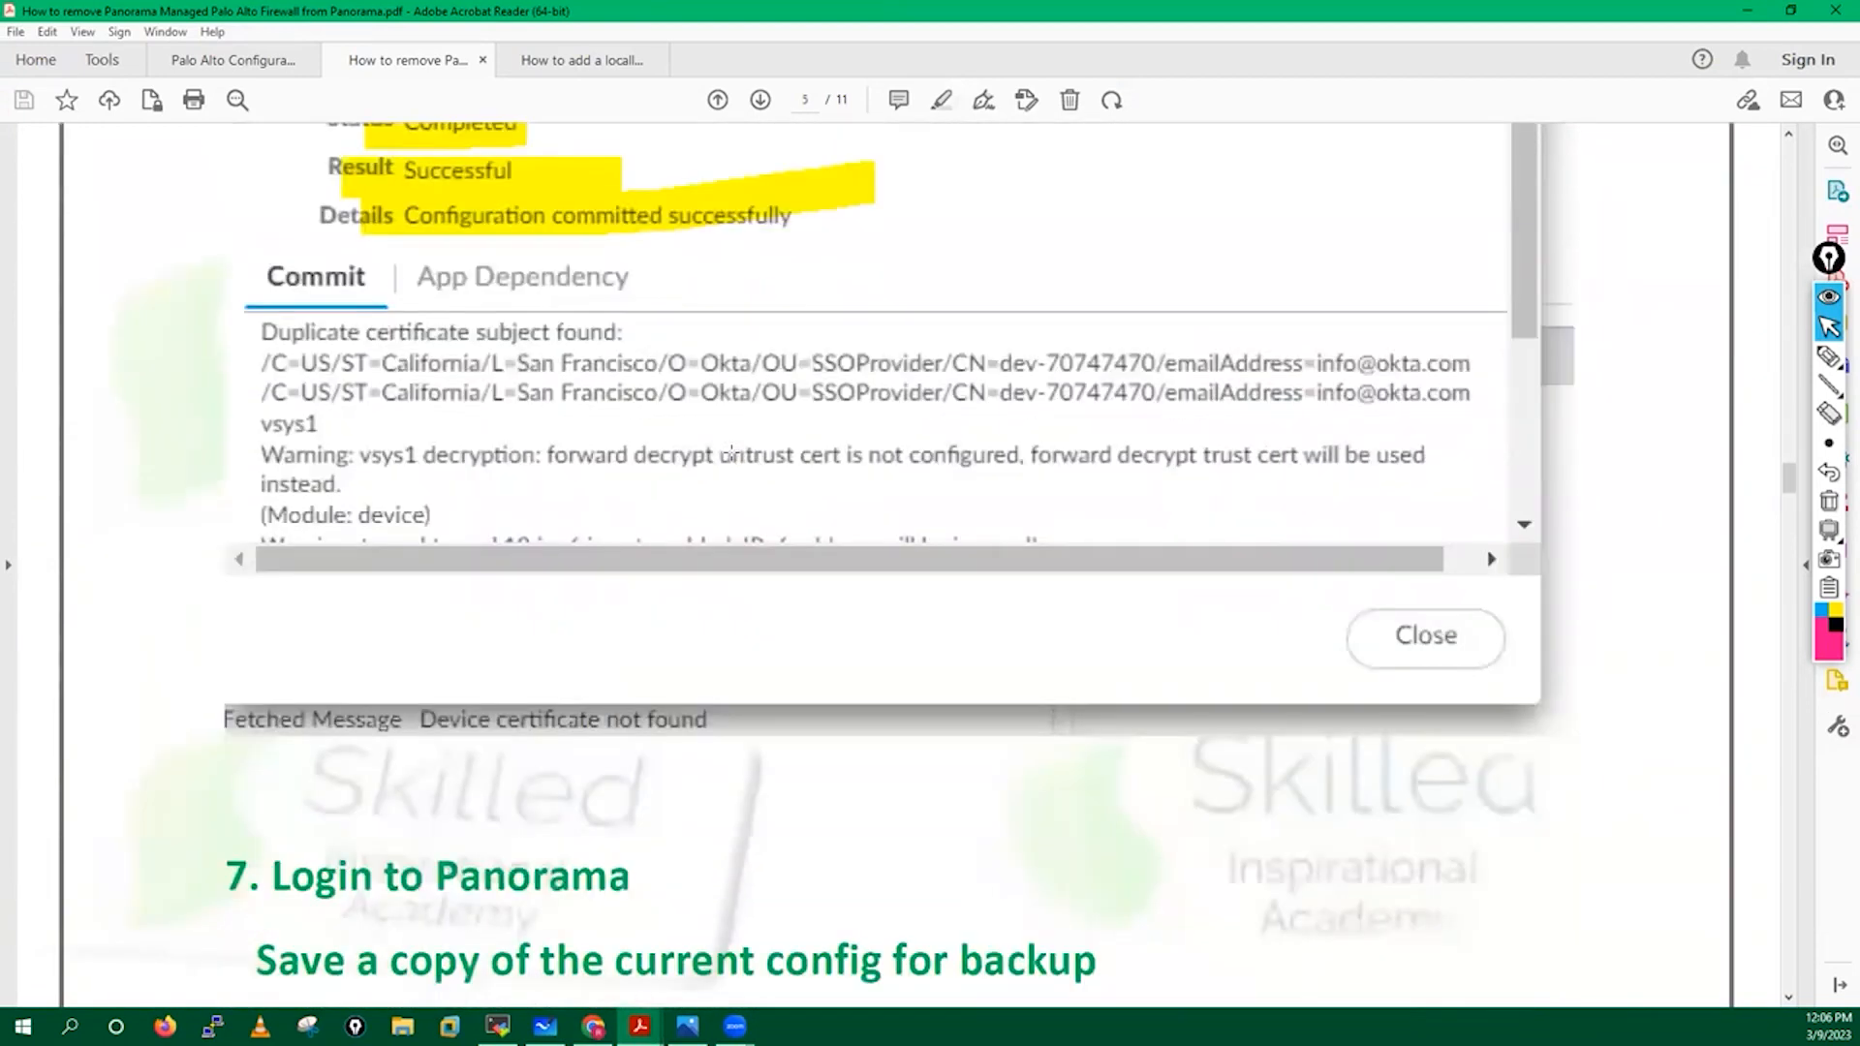
{"action": "scroll", "coordinate": [731, 452], "scroll_direction": "up", "scroll_amount": 1}
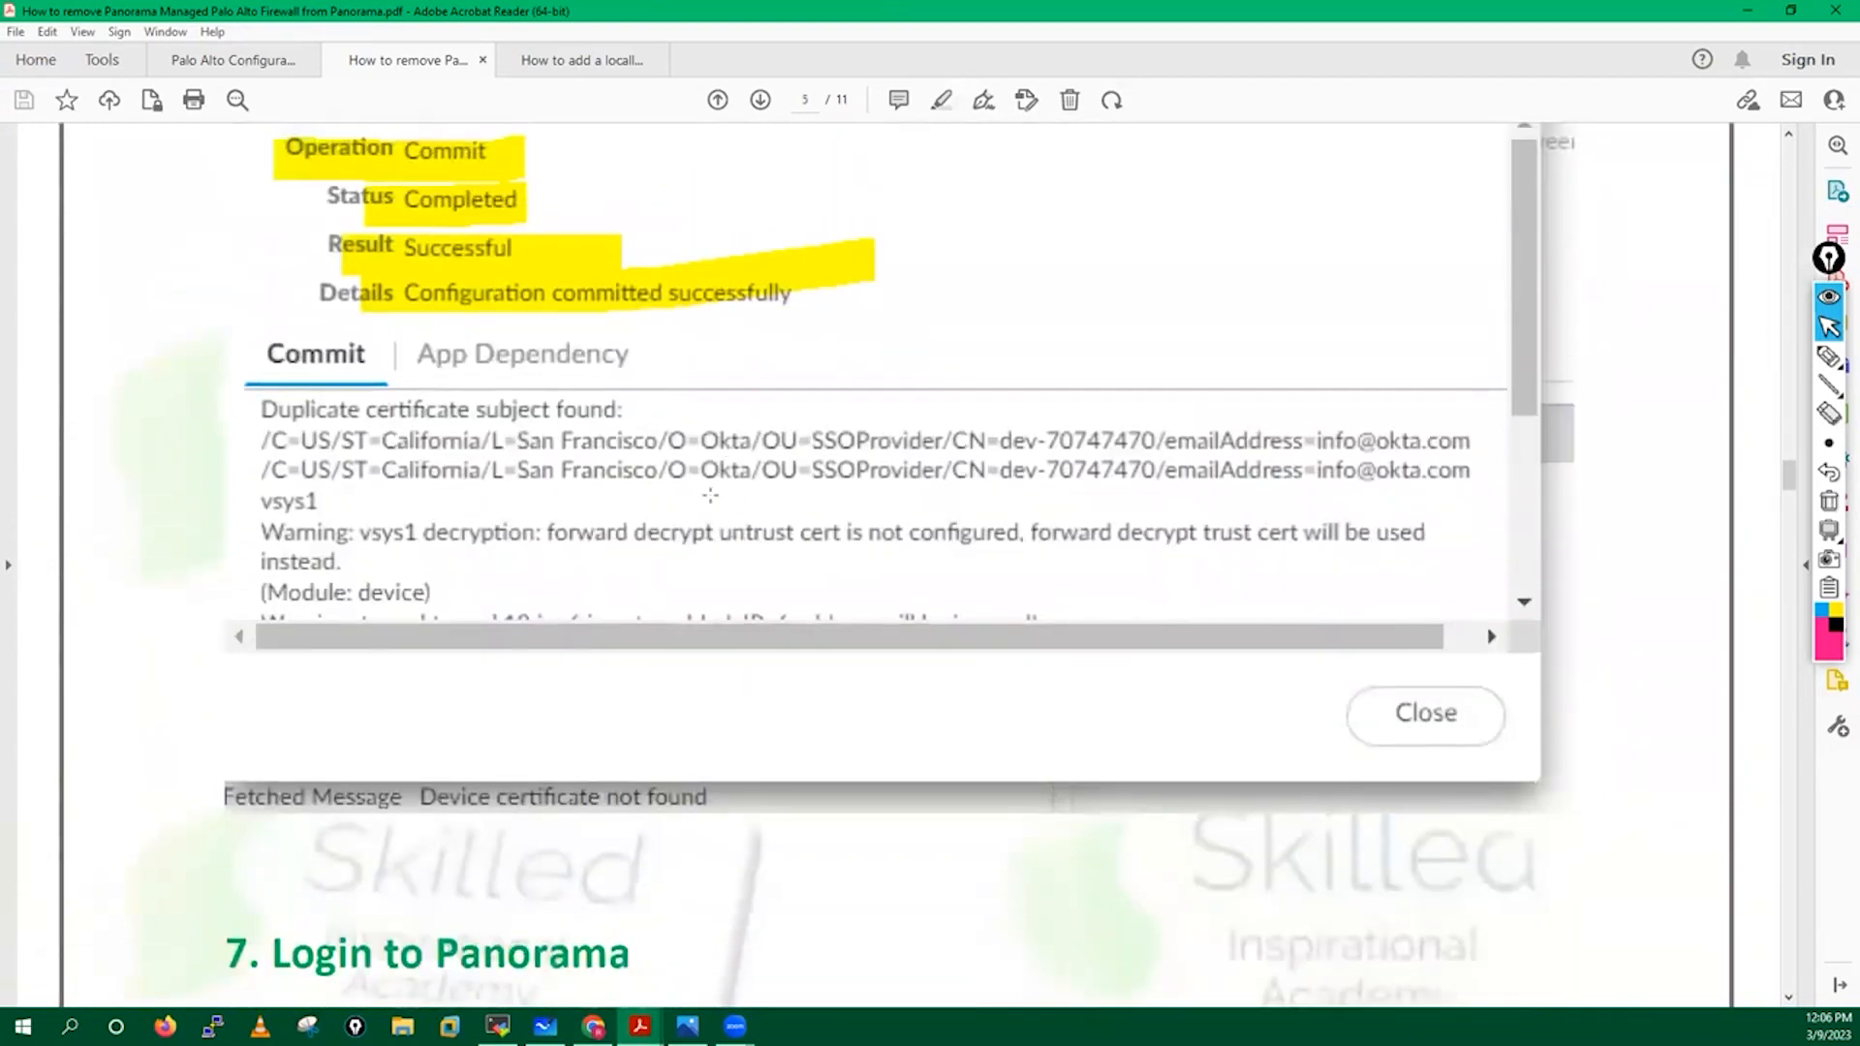
{"action": "scroll", "coordinate": [709, 495], "scroll_direction": "down", "scroll_amount": 7}
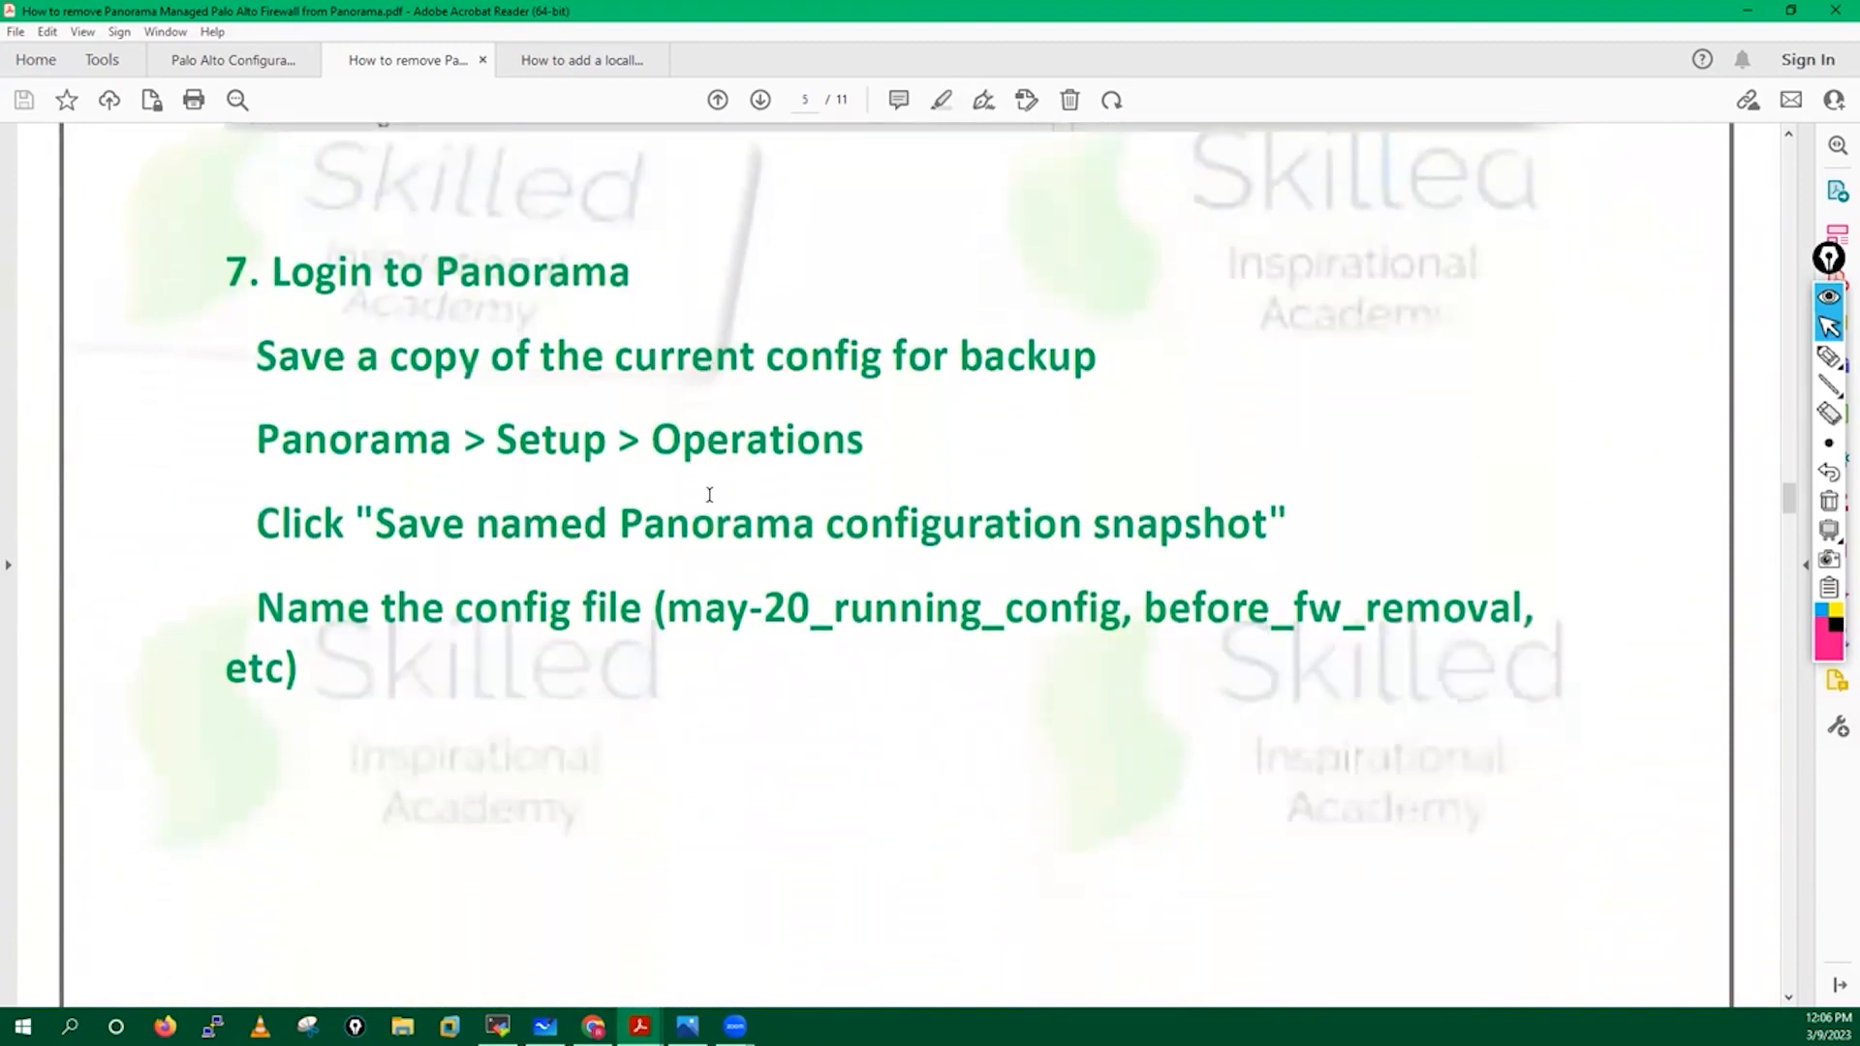
{"action": "scroll", "coordinate": [710, 494], "scroll_direction": "down", "scroll_amount": 1}
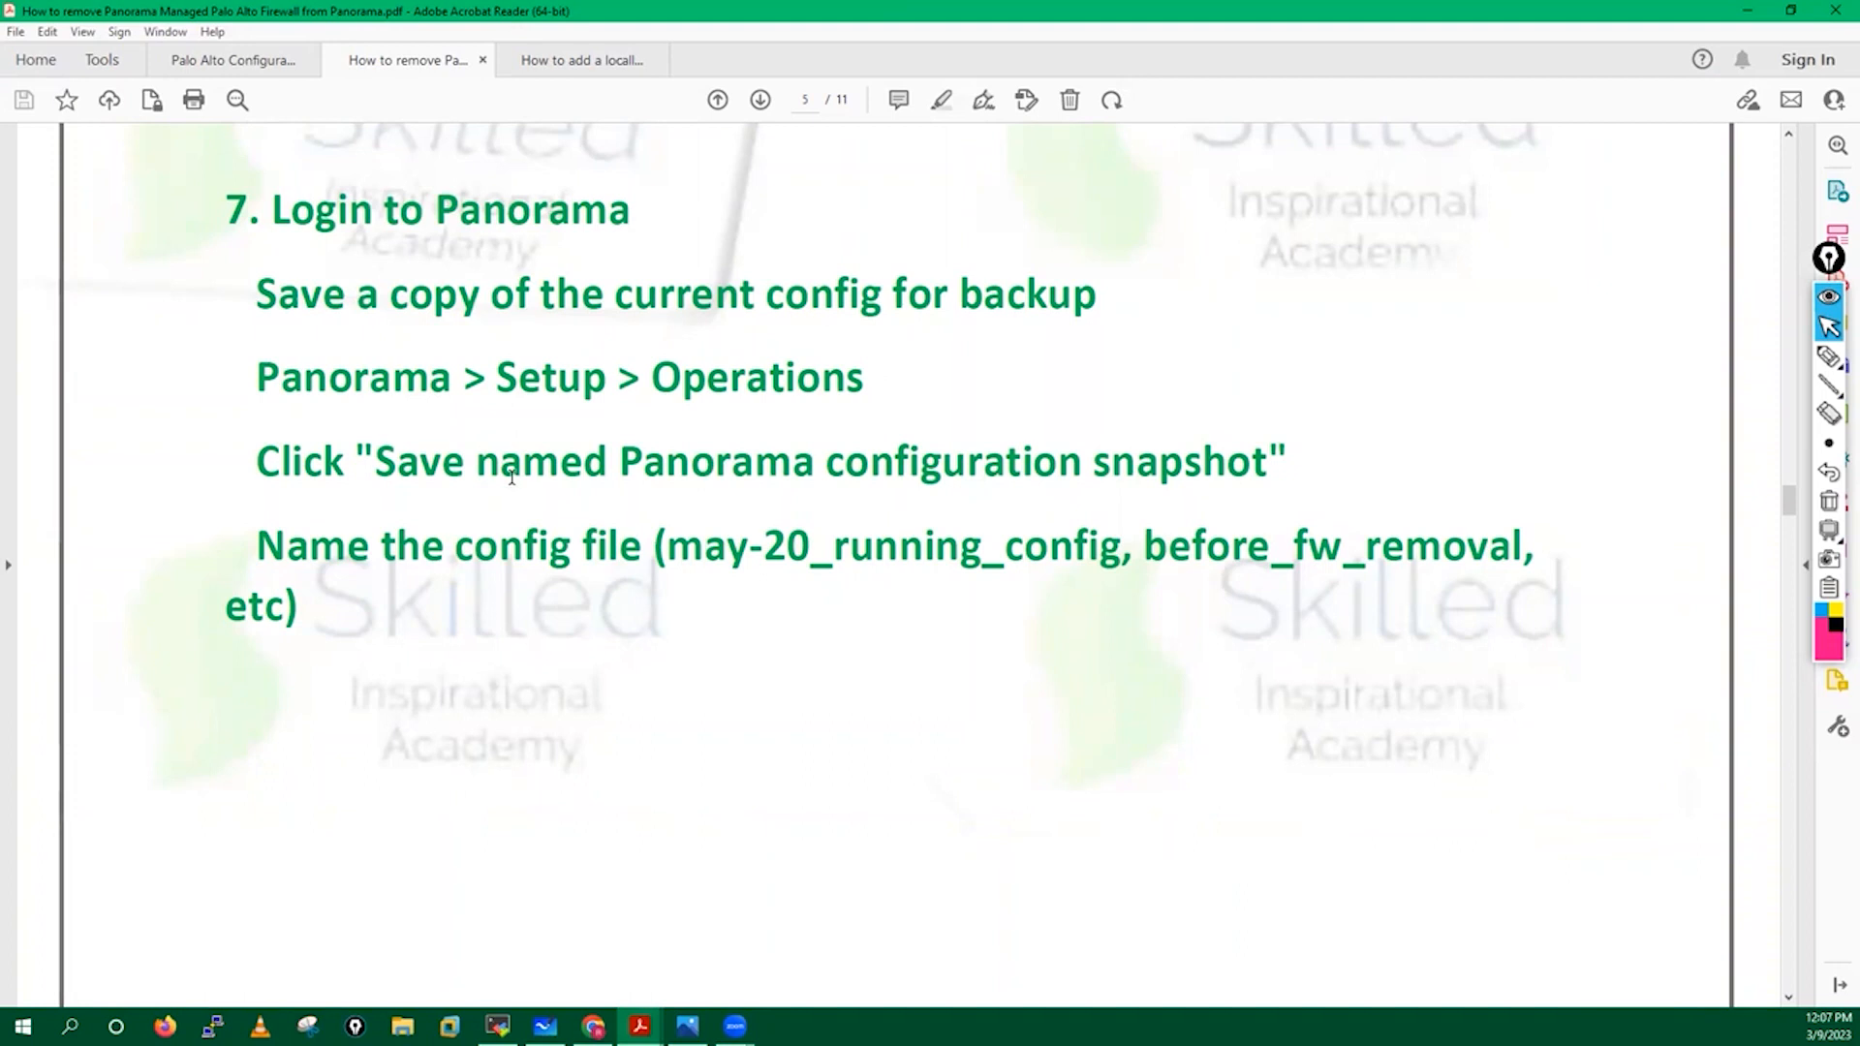
{"action": "scroll", "coordinate": [511, 476], "scroll_direction": "down", "scroll_amount": 2}
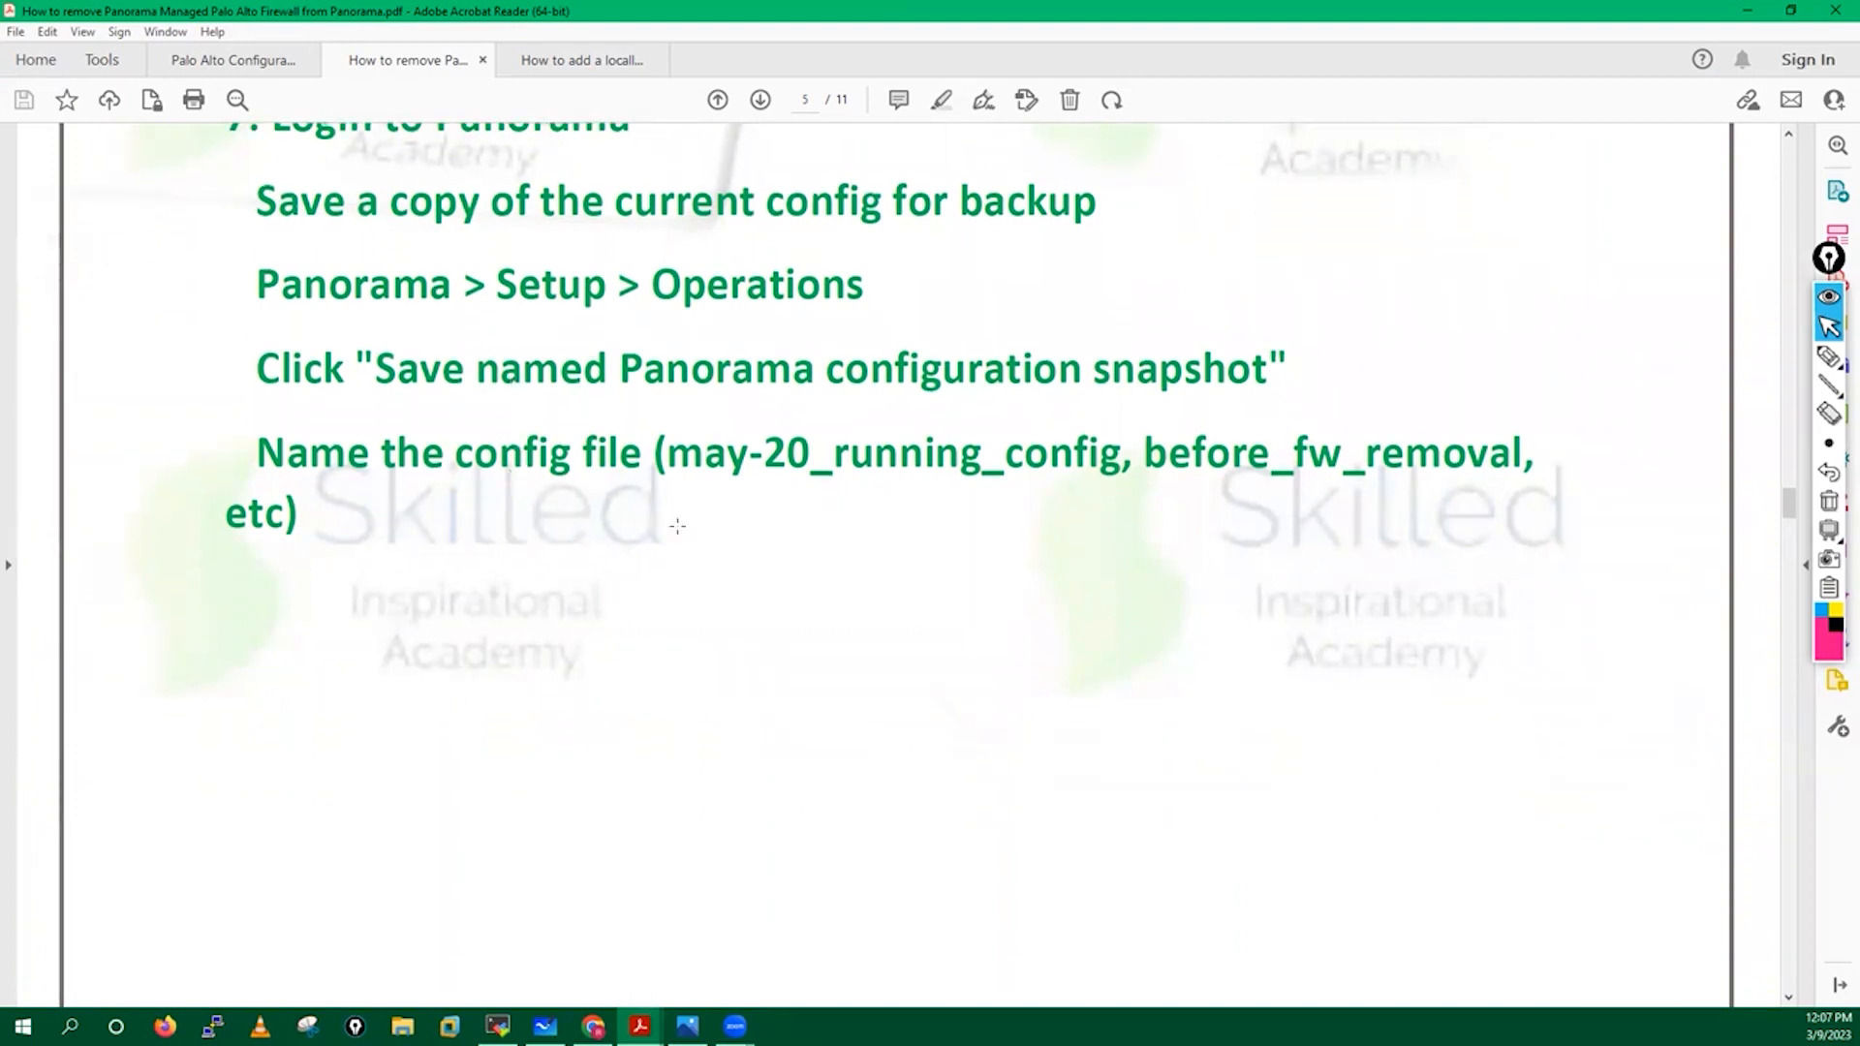
{"action": "scroll", "coordinate": [677, 525], "scroll_direction": "down", "scroll_amount": 12}
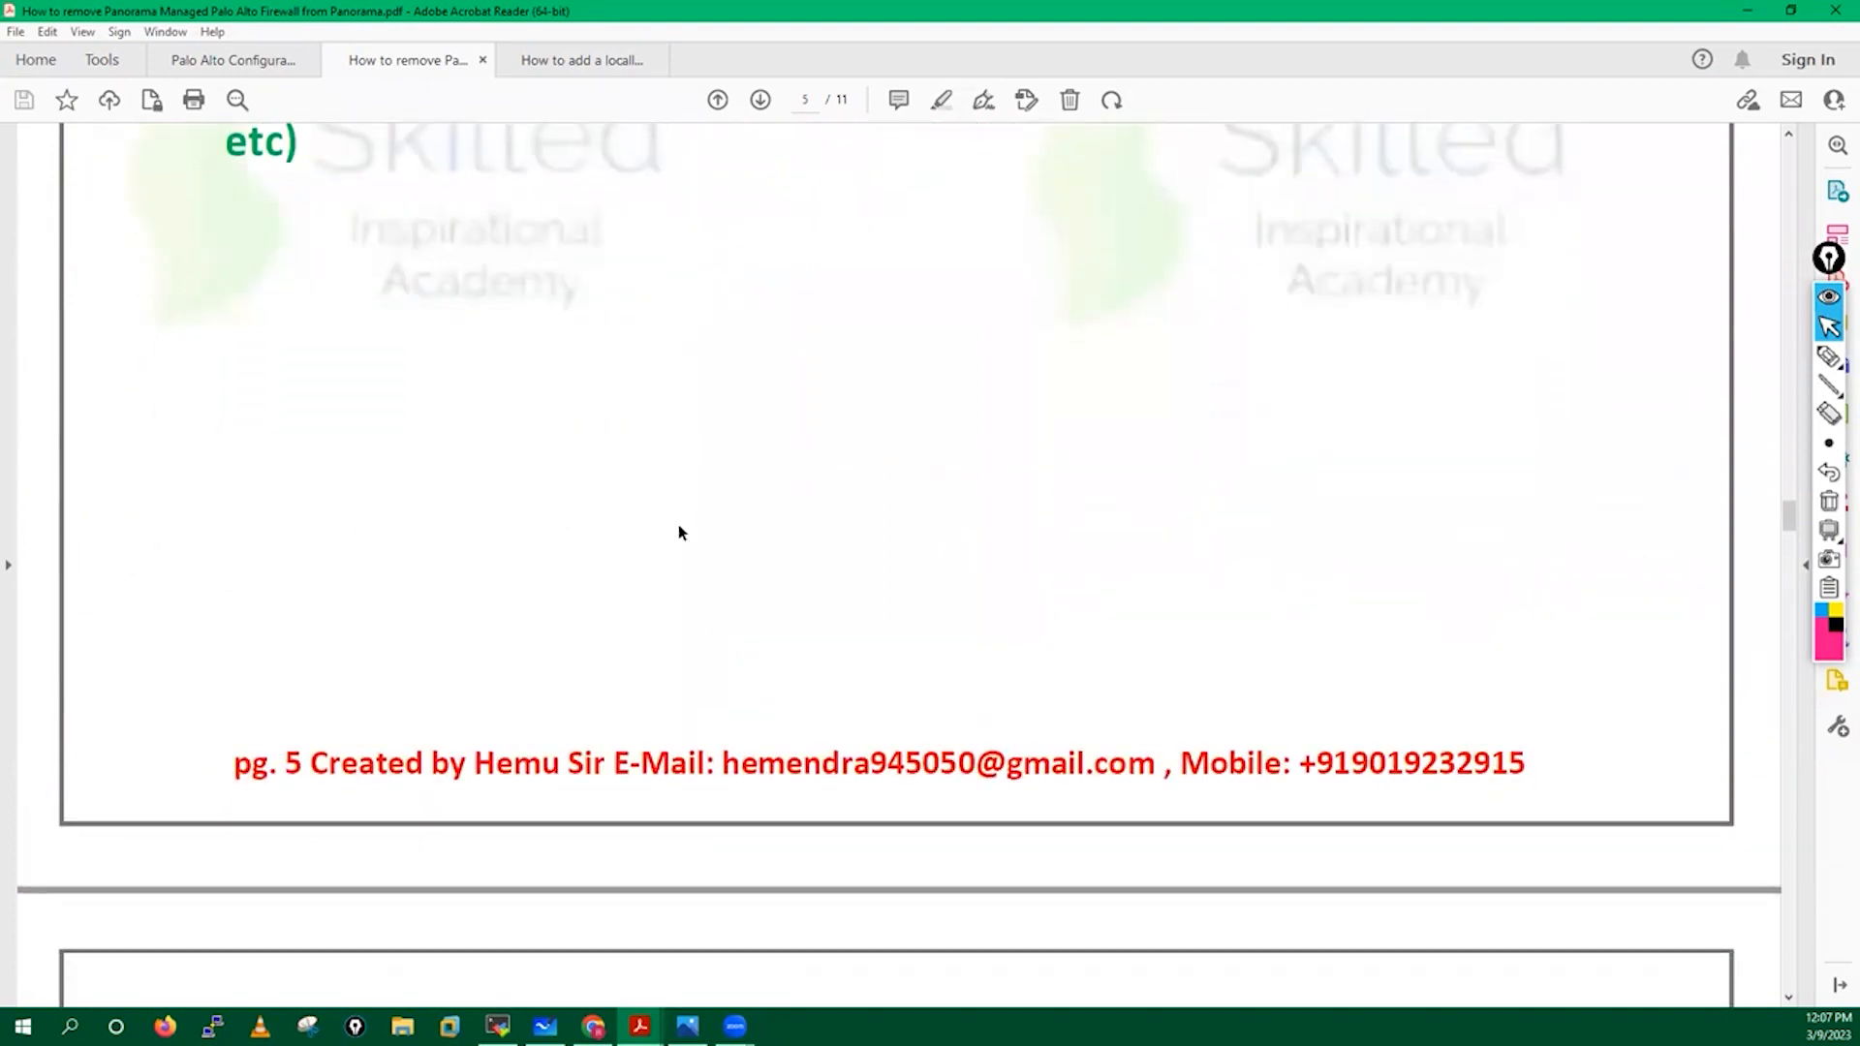
{"action": "scroll", "coordinate": [677, 525], "scroll_direction": "down", "scroll_amount": 6}
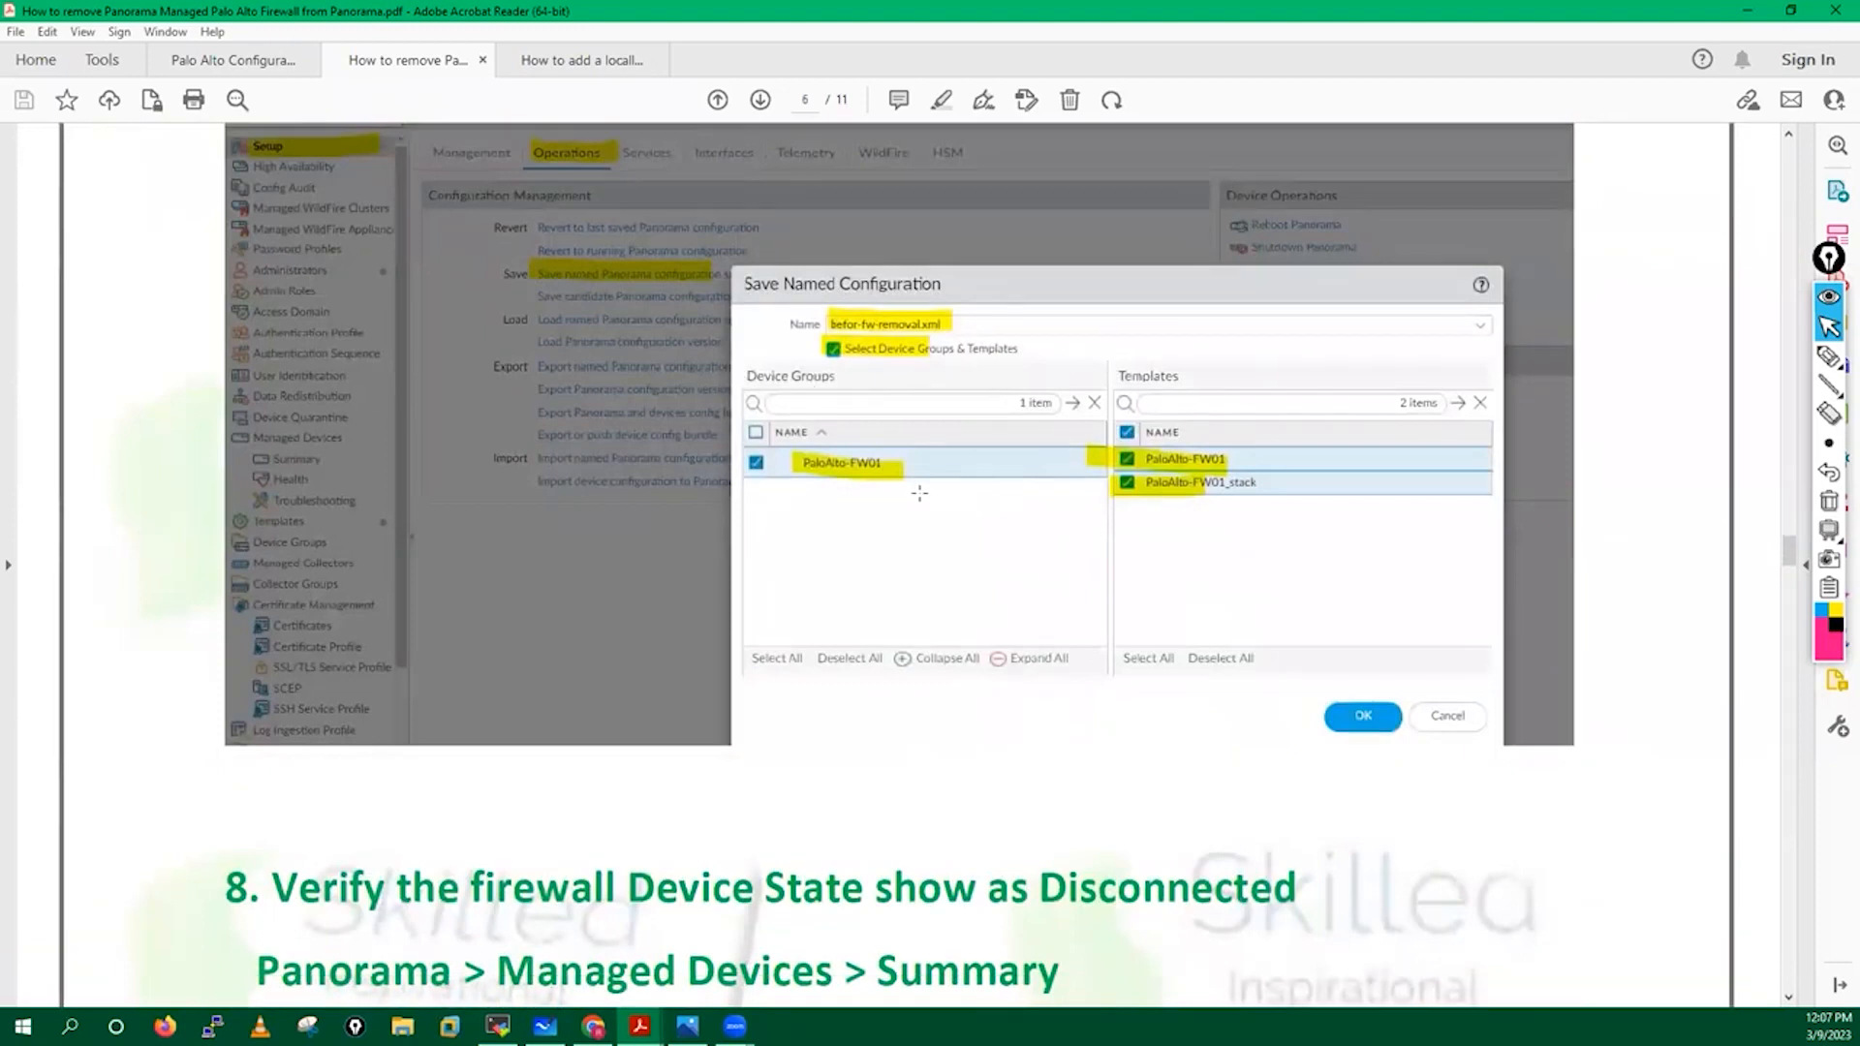
Browse guide pages 5–7, then switch back to Chrome to watch fw01's commit complete.
{"action": "scroll", "coordinate": [919, 493], "scroll_direction": "down", "scroll_amount": 1}
{"action": "scroll", "coordinate": [919, 493], "scroll_direction": "down", "scroll_amount": 8}
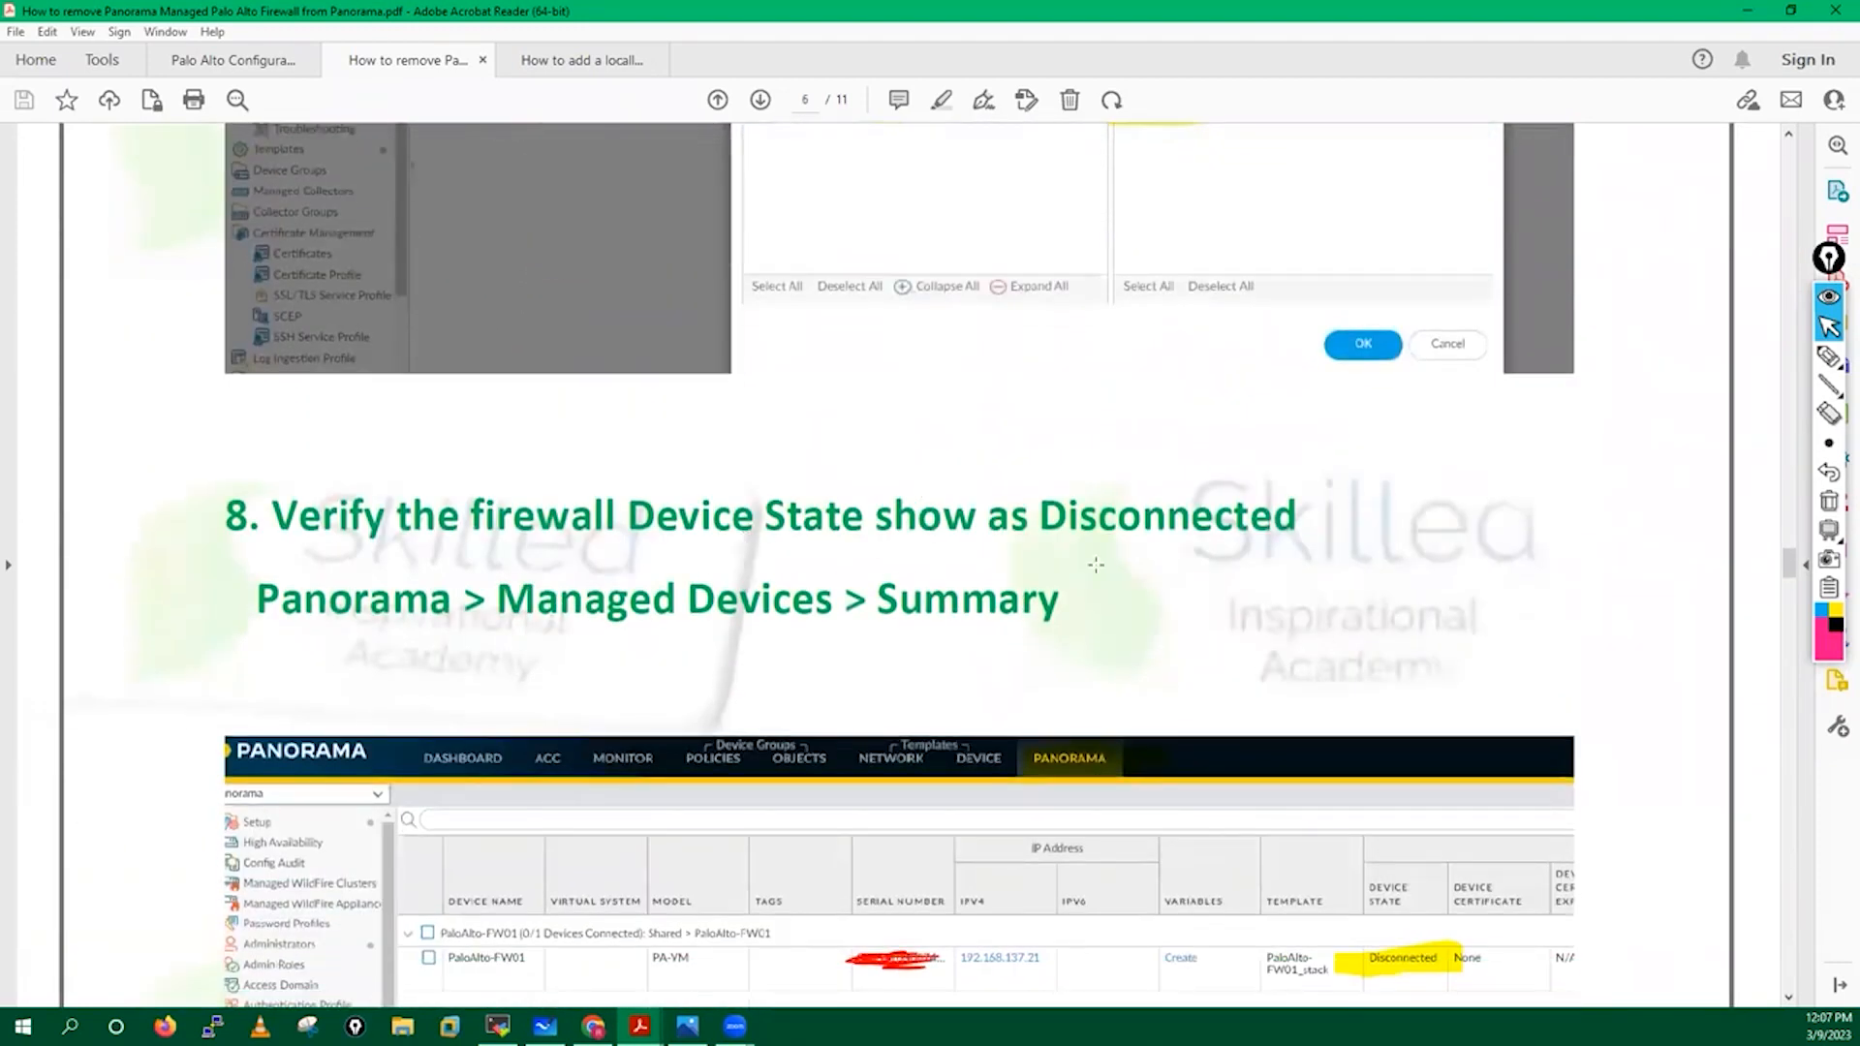
{"action": "scroll", "coordinate": [1096, 565], "scroll_direction": "down", "scroll_amount": 6}
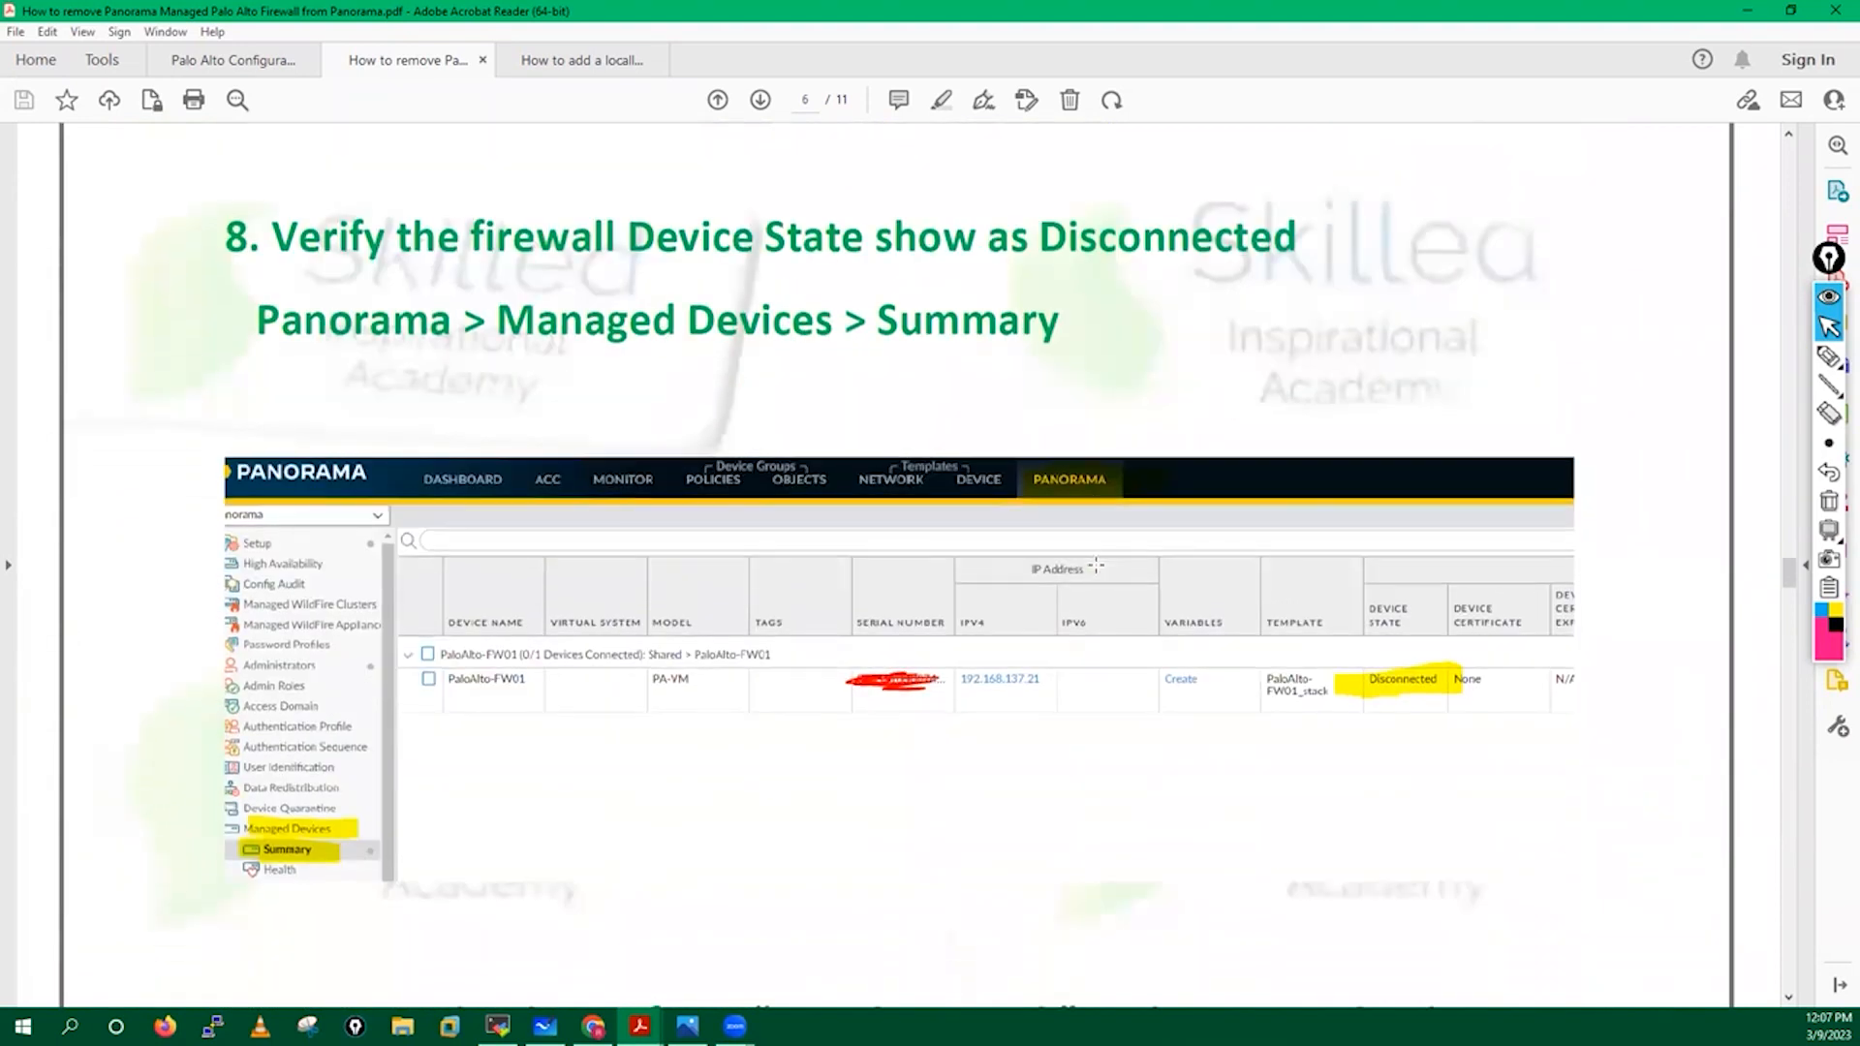
{"action": "scroll", "coordinate": [1096, 564], "scroll_direction": "down", "scroll_amount": 20}
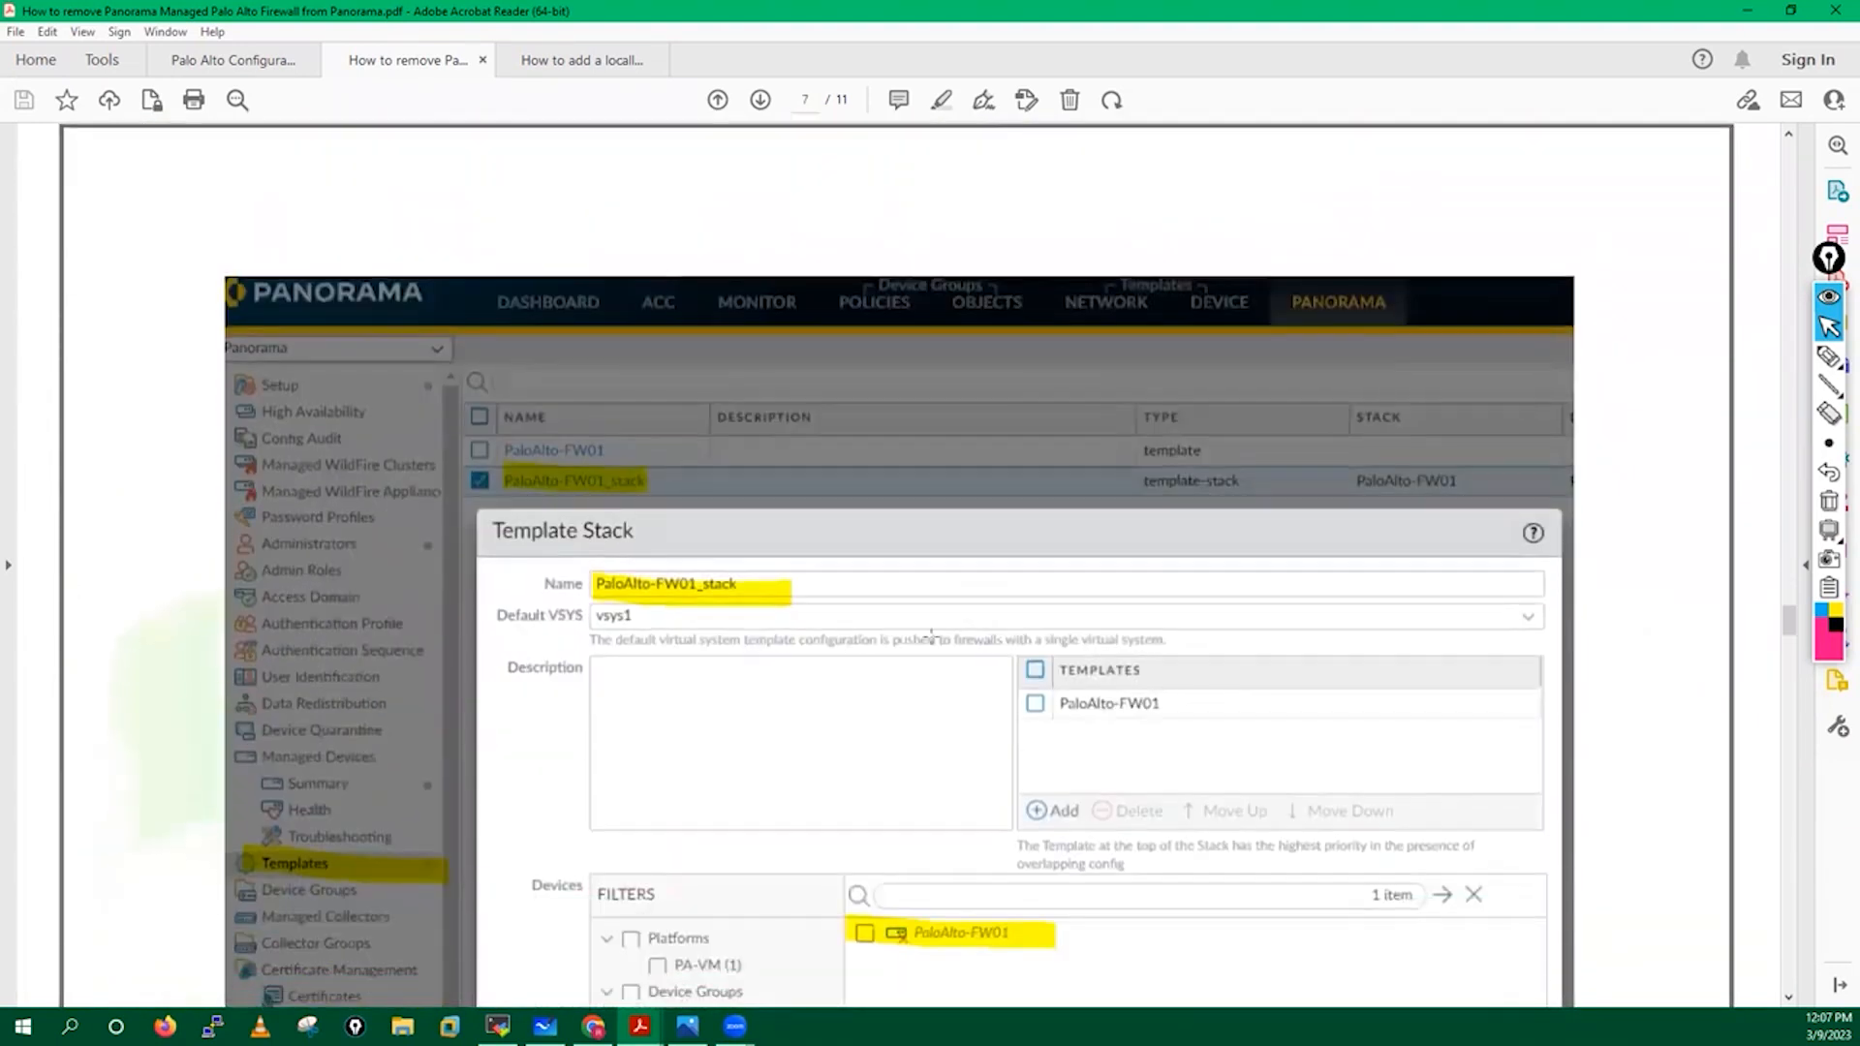
{"action": "scroll", "coordinate": [837, 774], "scroll_direction": "down", "scroll_amount": 3}
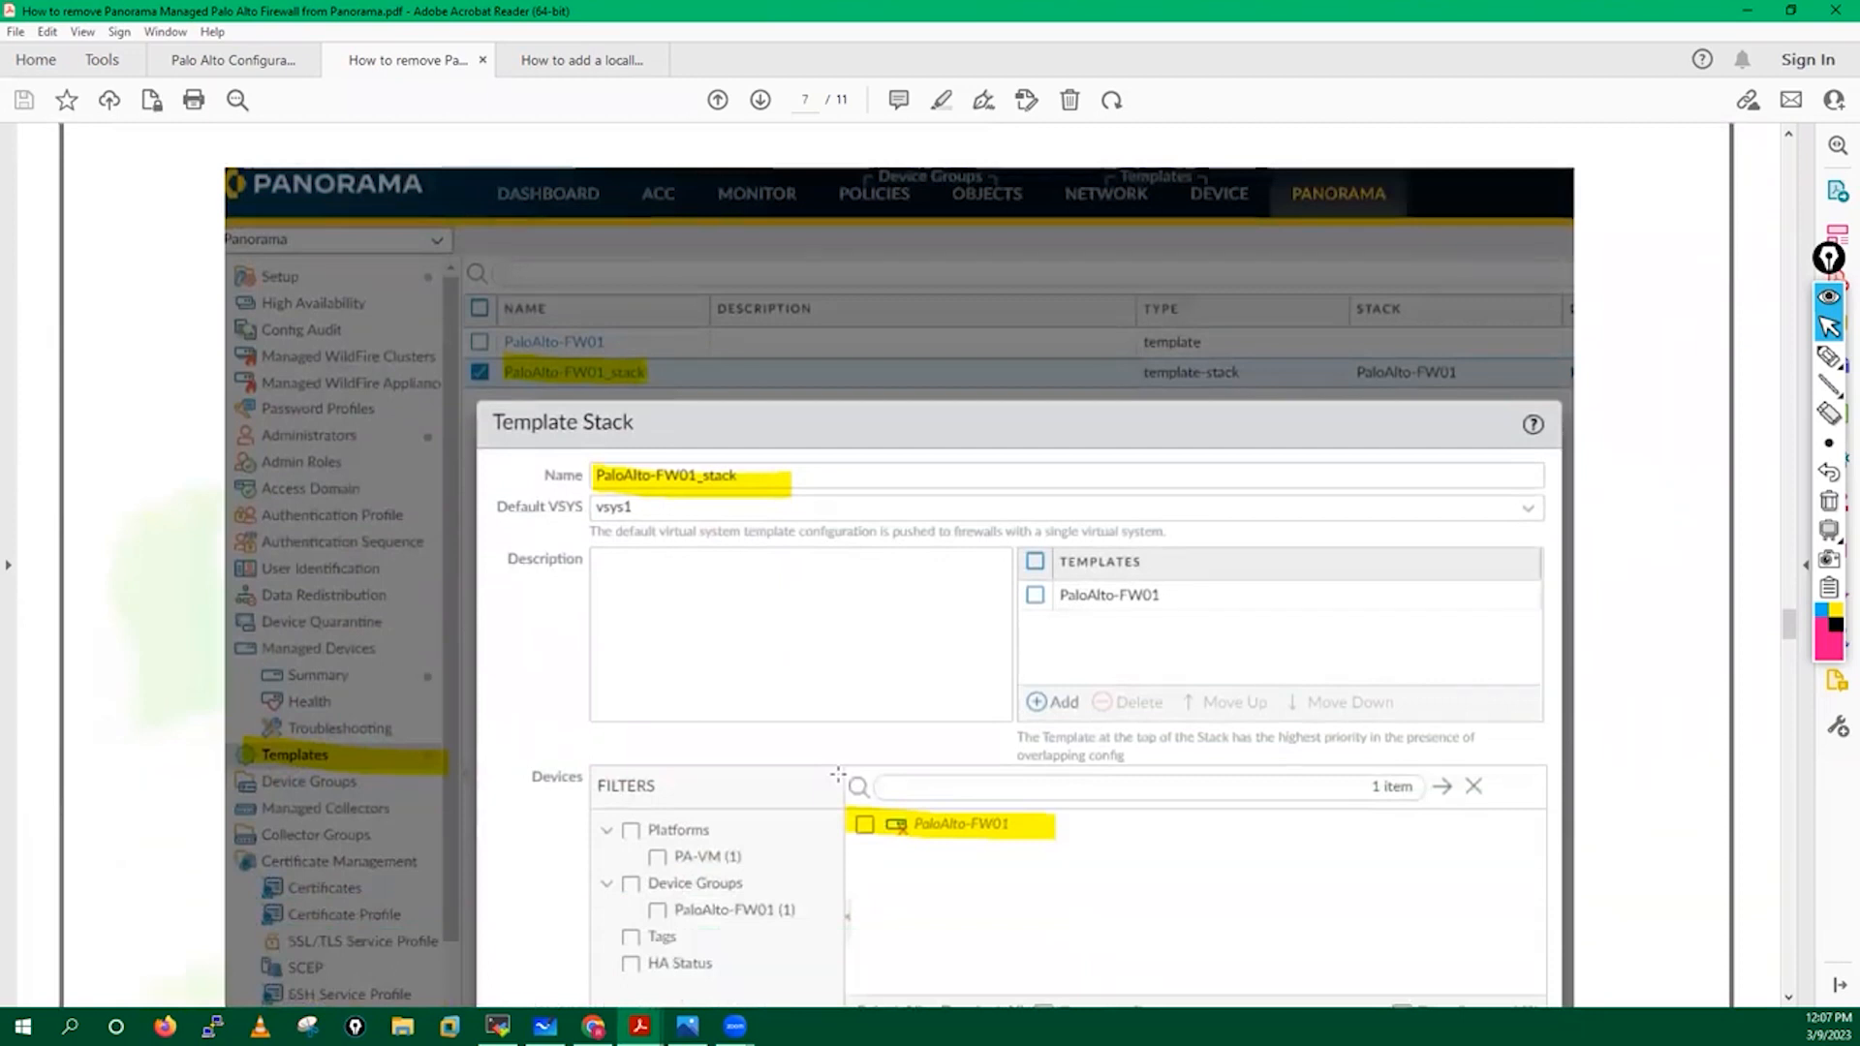
{"action": "scroll", "coordinate": [838, 774], "scroll_direction": "up", "scroll_amount": 20}
{"action": "scroll", "coordinate": [839, 773], "scroll_direction": "up", "scroll_amount": 20}
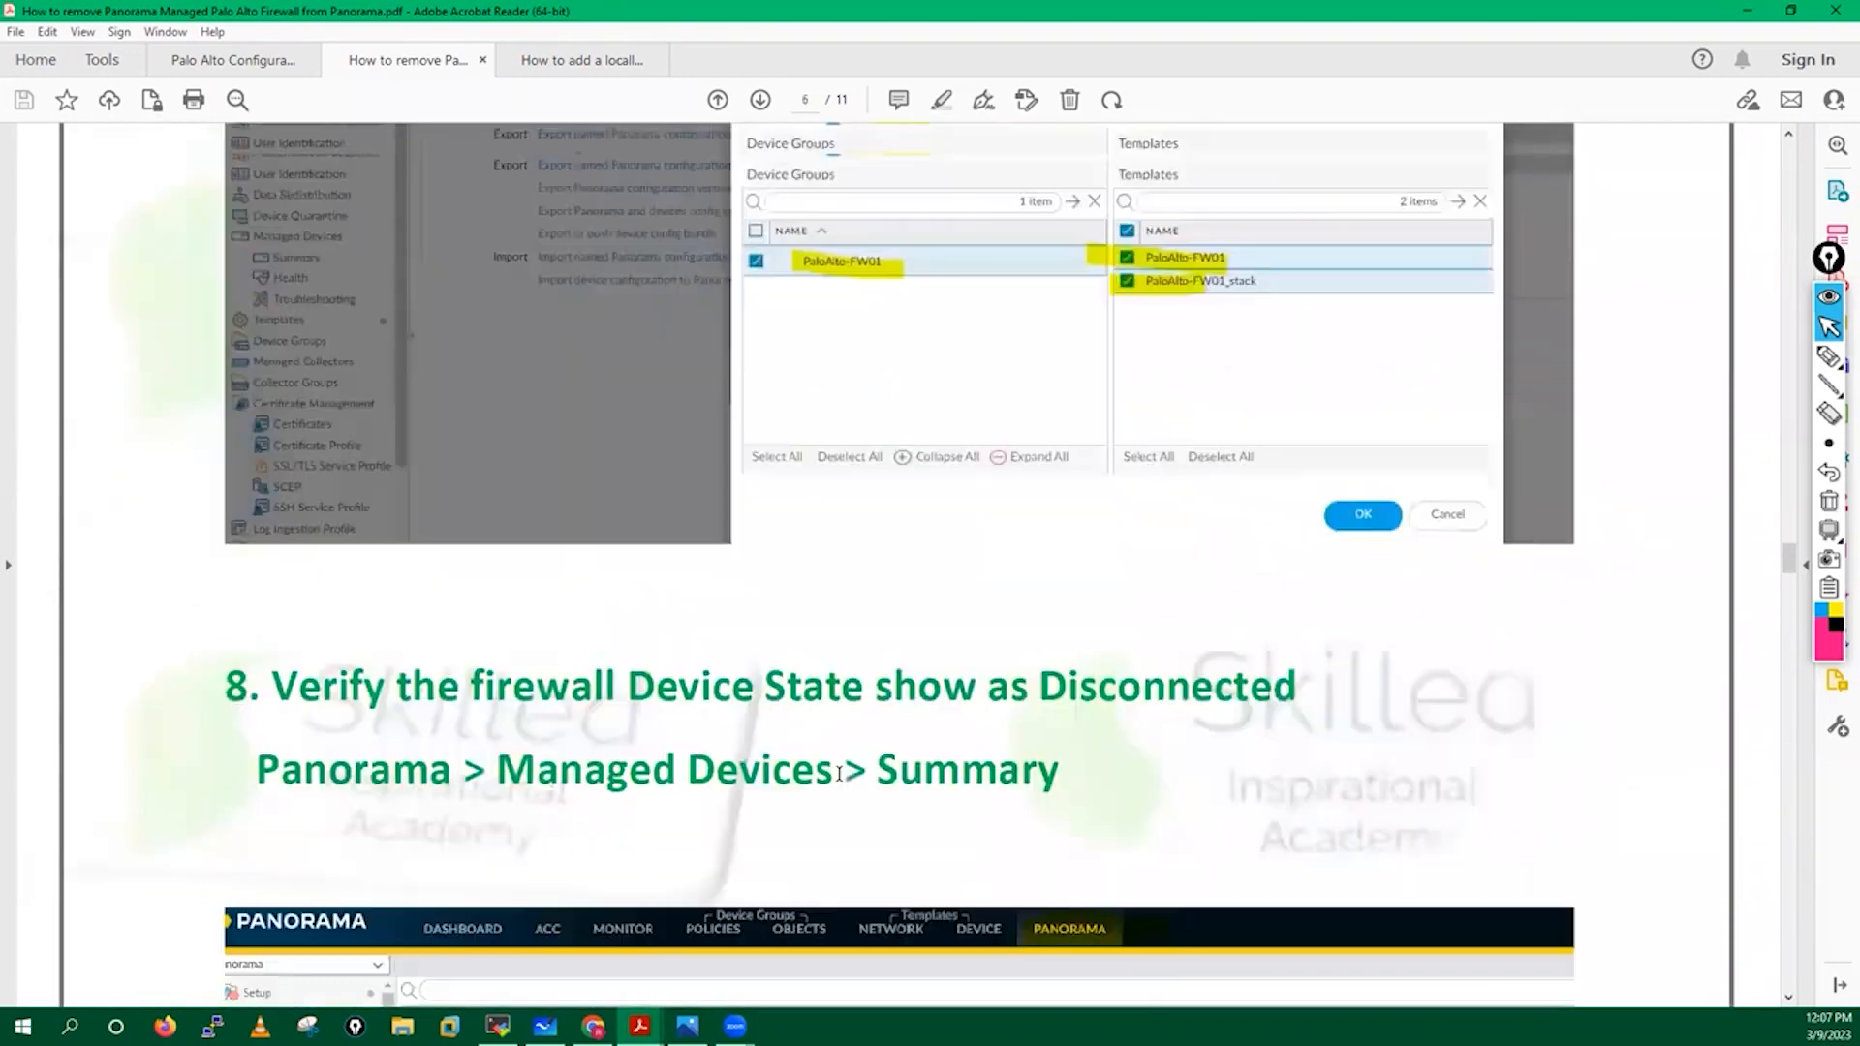
{"action": "scroll", "coordinate": [838, 774], "scroll_direction": "up", "scroll_amount": 20}
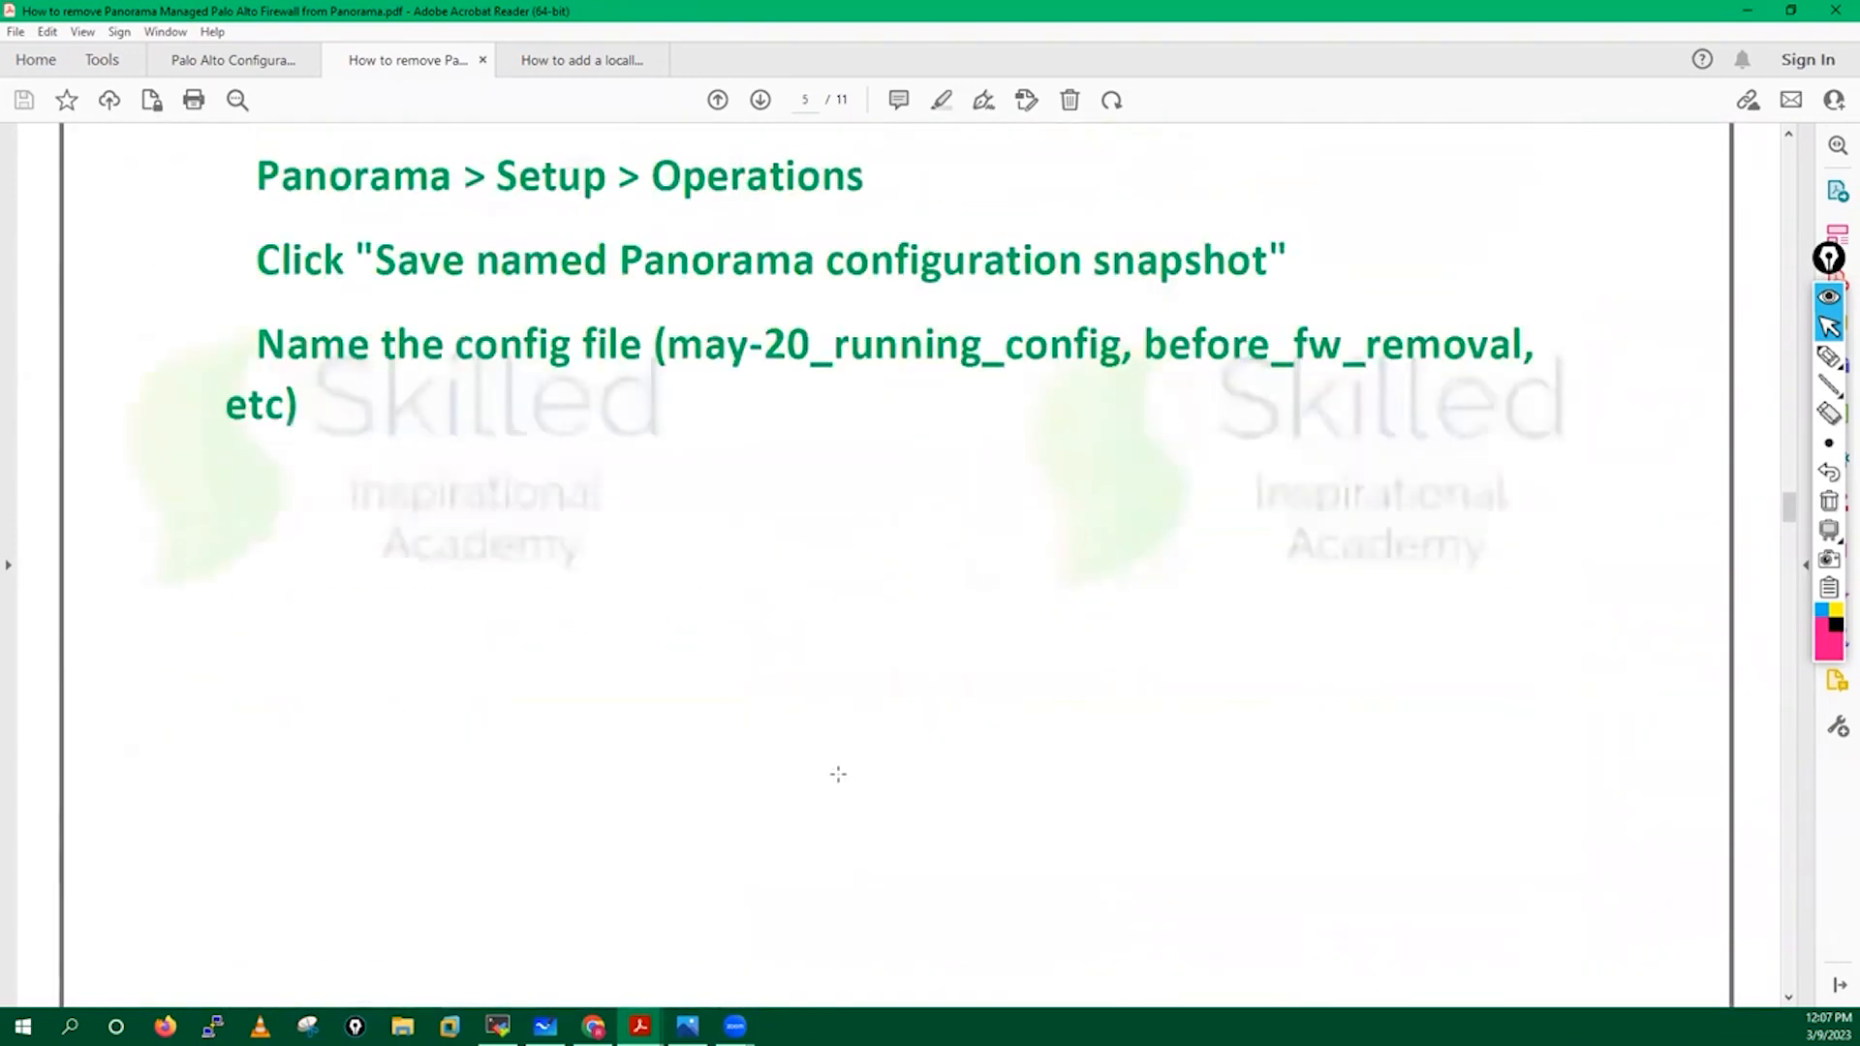
{"action": "scroll", "coordinate": [838, 774], "scroll_direction": "down", "scroll_amount": 1}
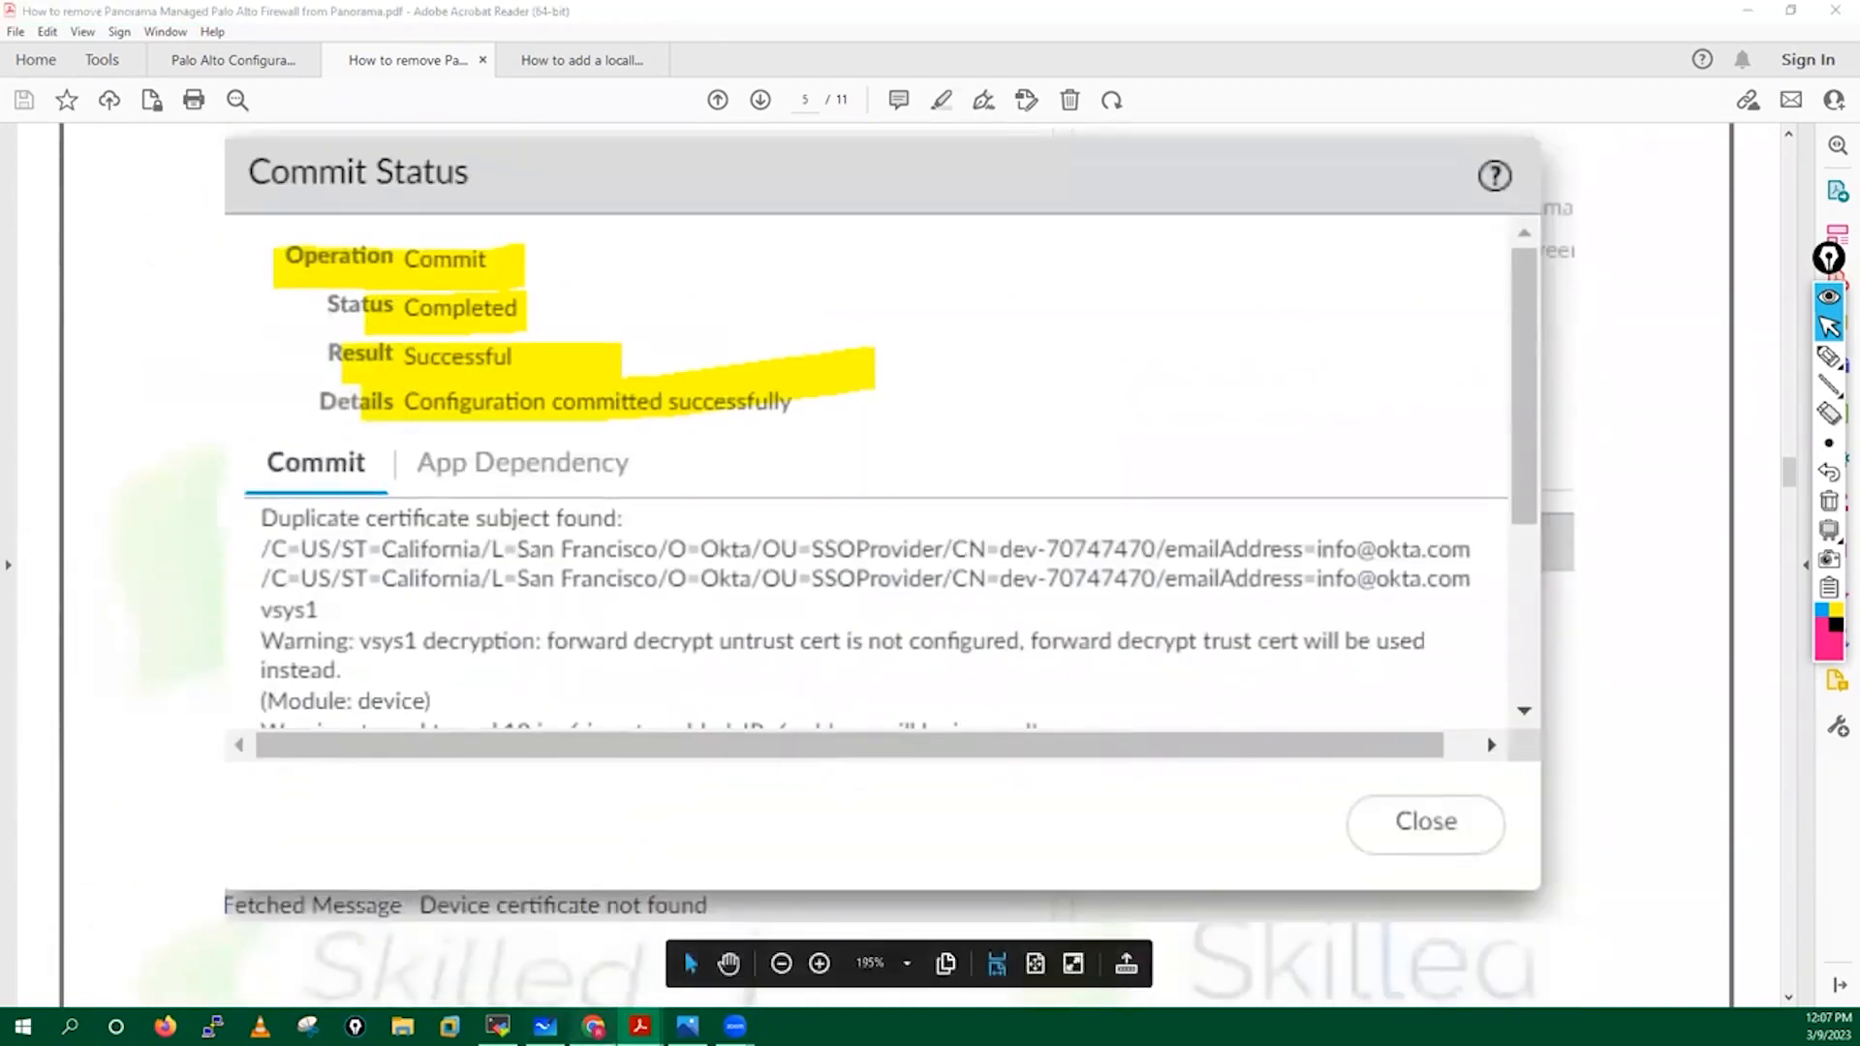
{"action": "key", "text": "alt+Tab"}
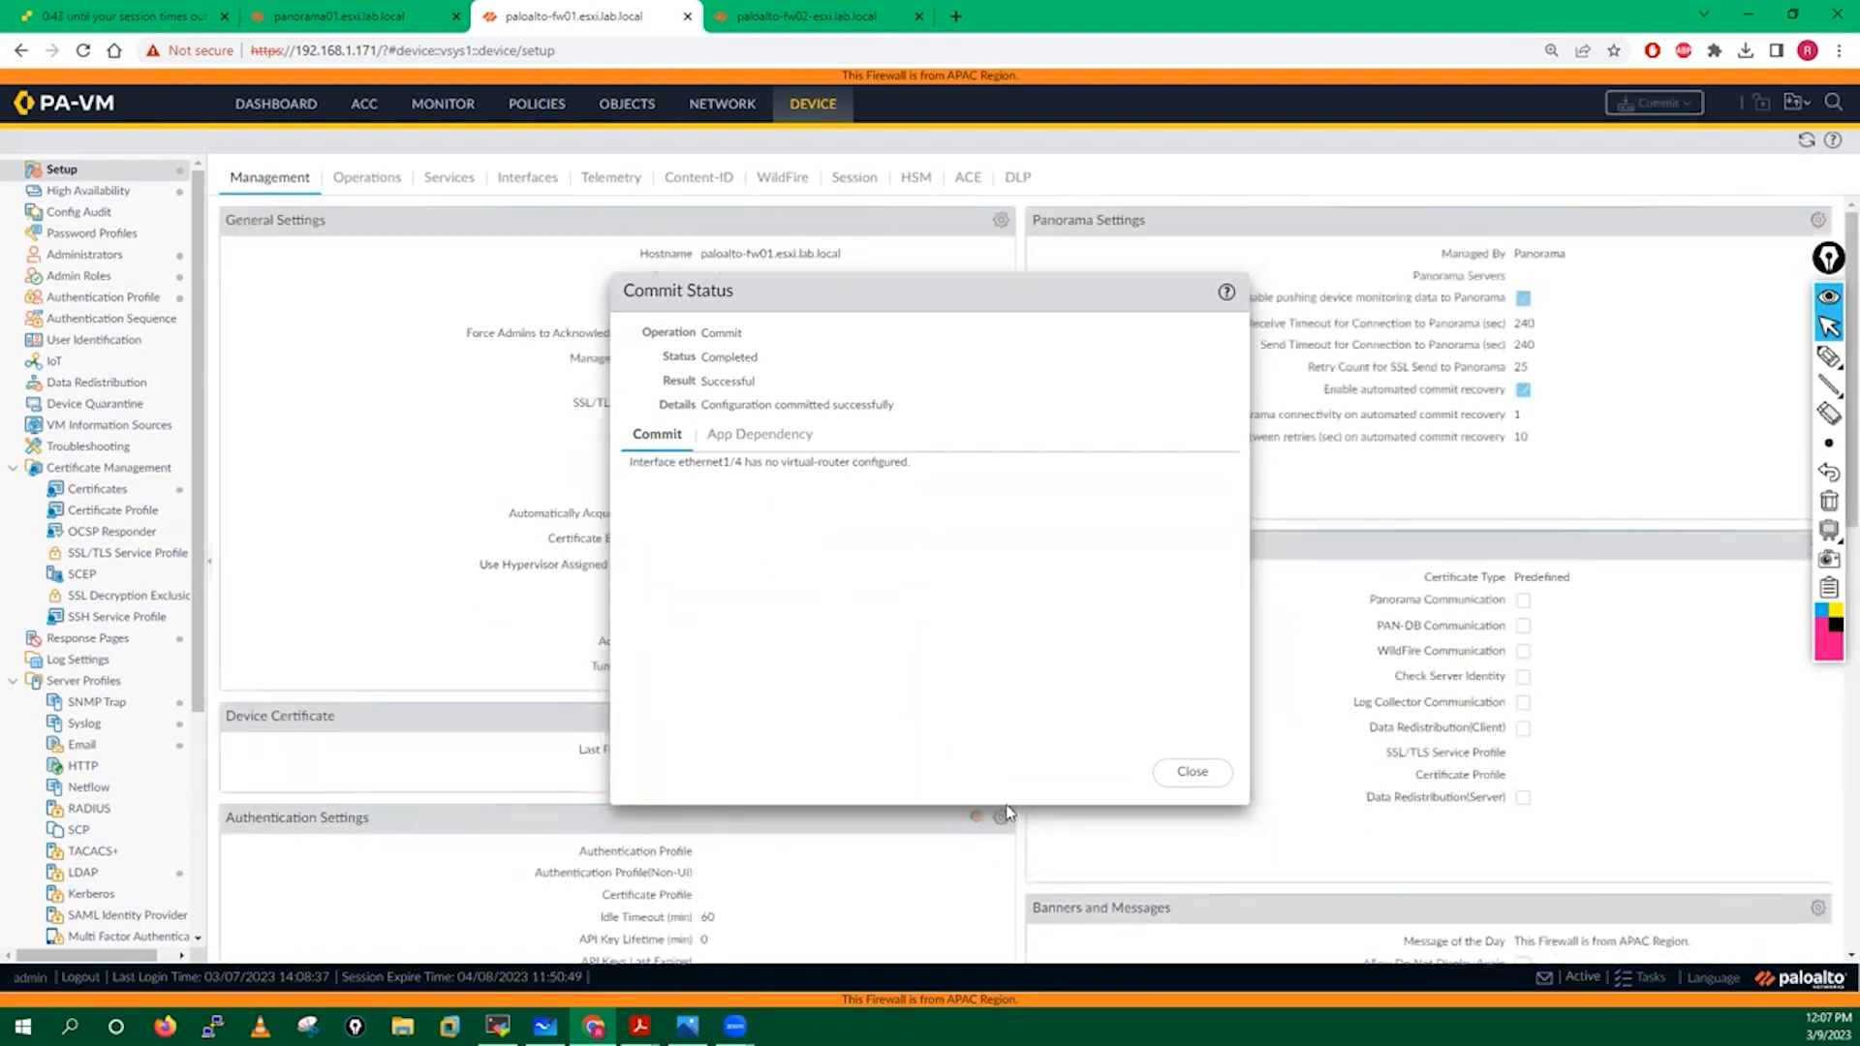
Close the commit status and refresh the High Availability widget on fw01's dashboard.
{"action": "left_click", "coordinate": [1193, 771]}
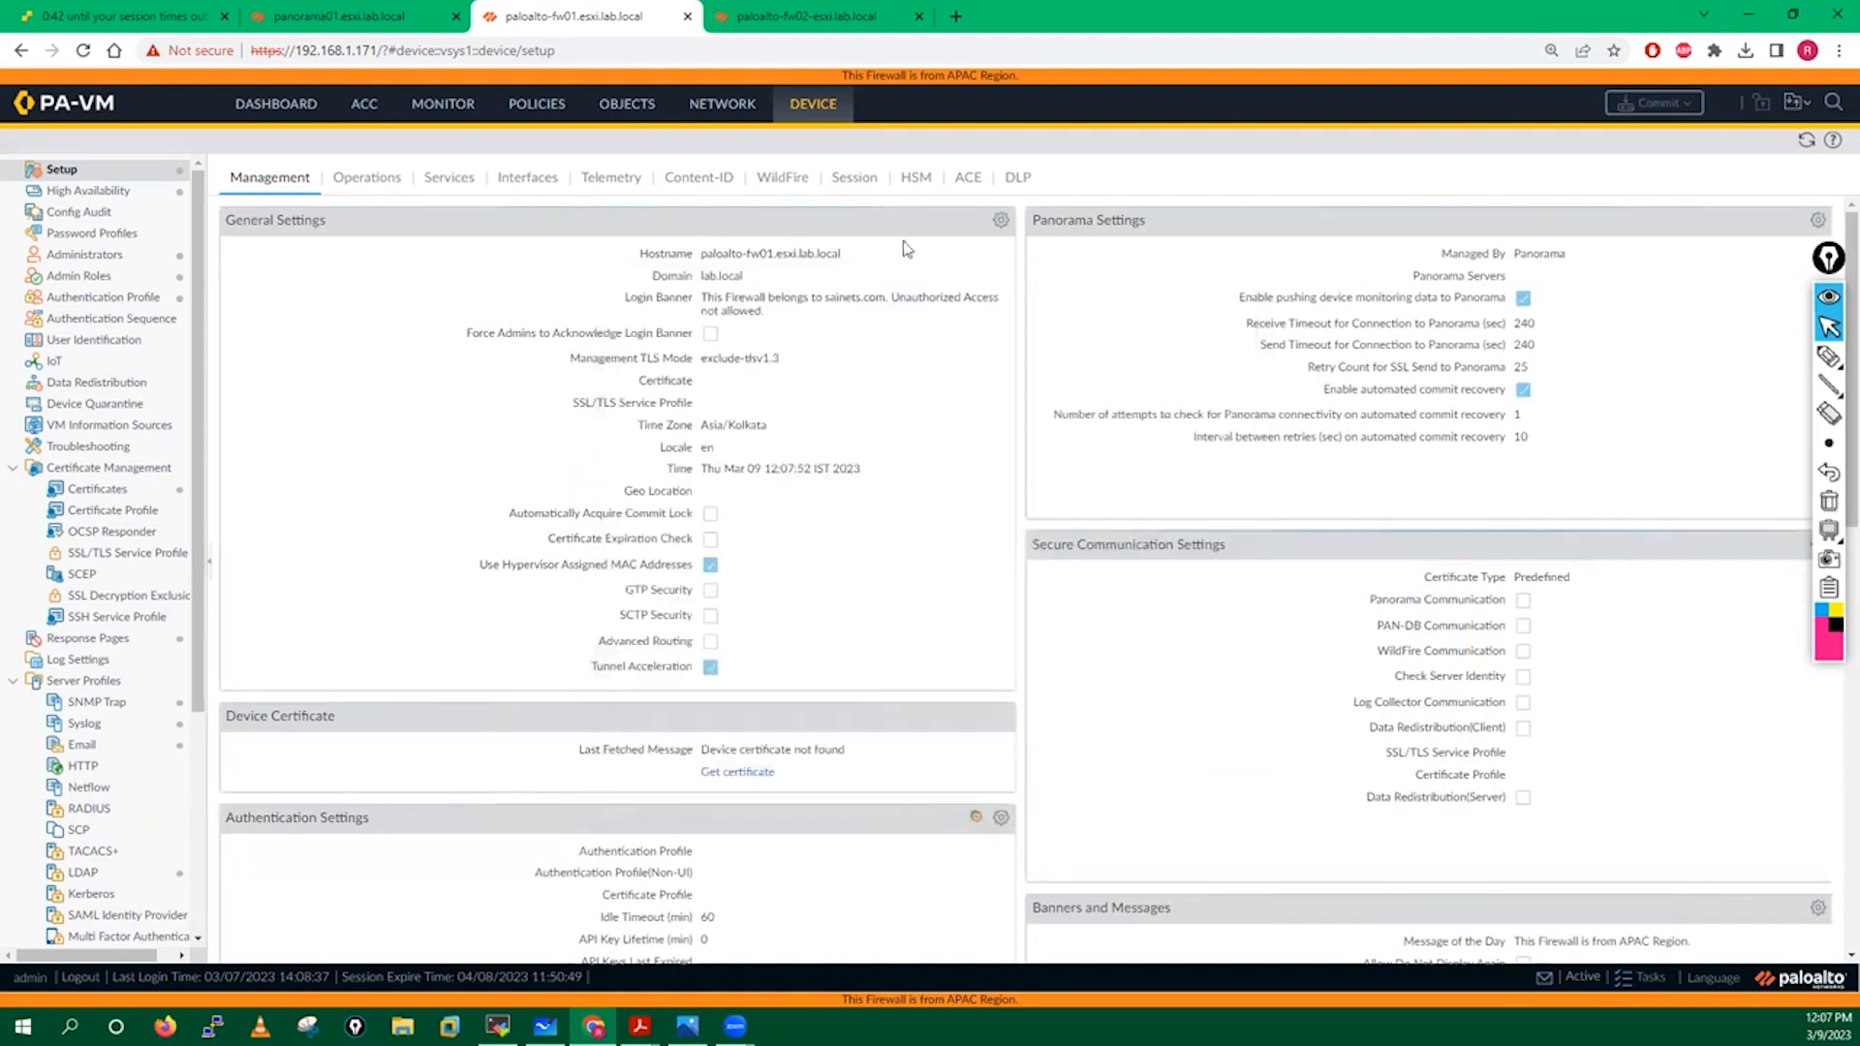
{"action": "left_click", "coordinate": [788, 12]}
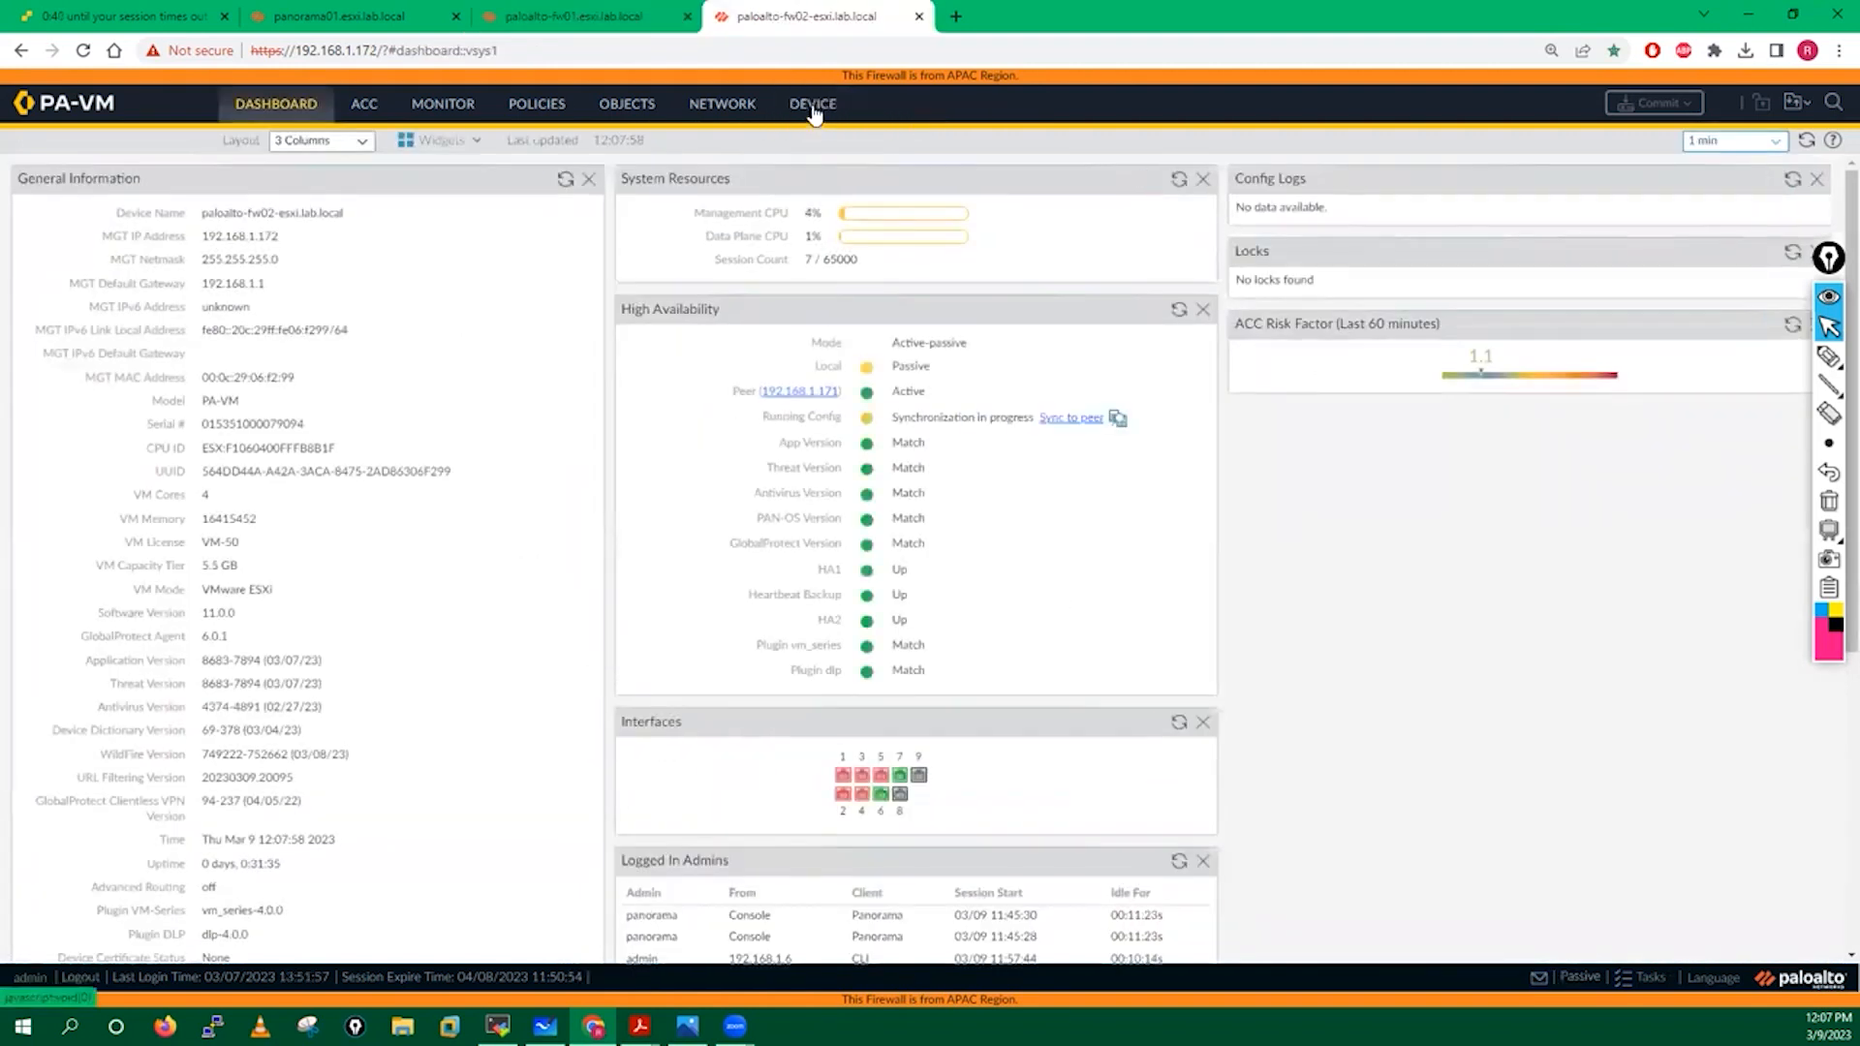
{"action": "left_click", "coordinate": [554, 11]}
{"action": "left_click", "coordinate": [278, 107]}
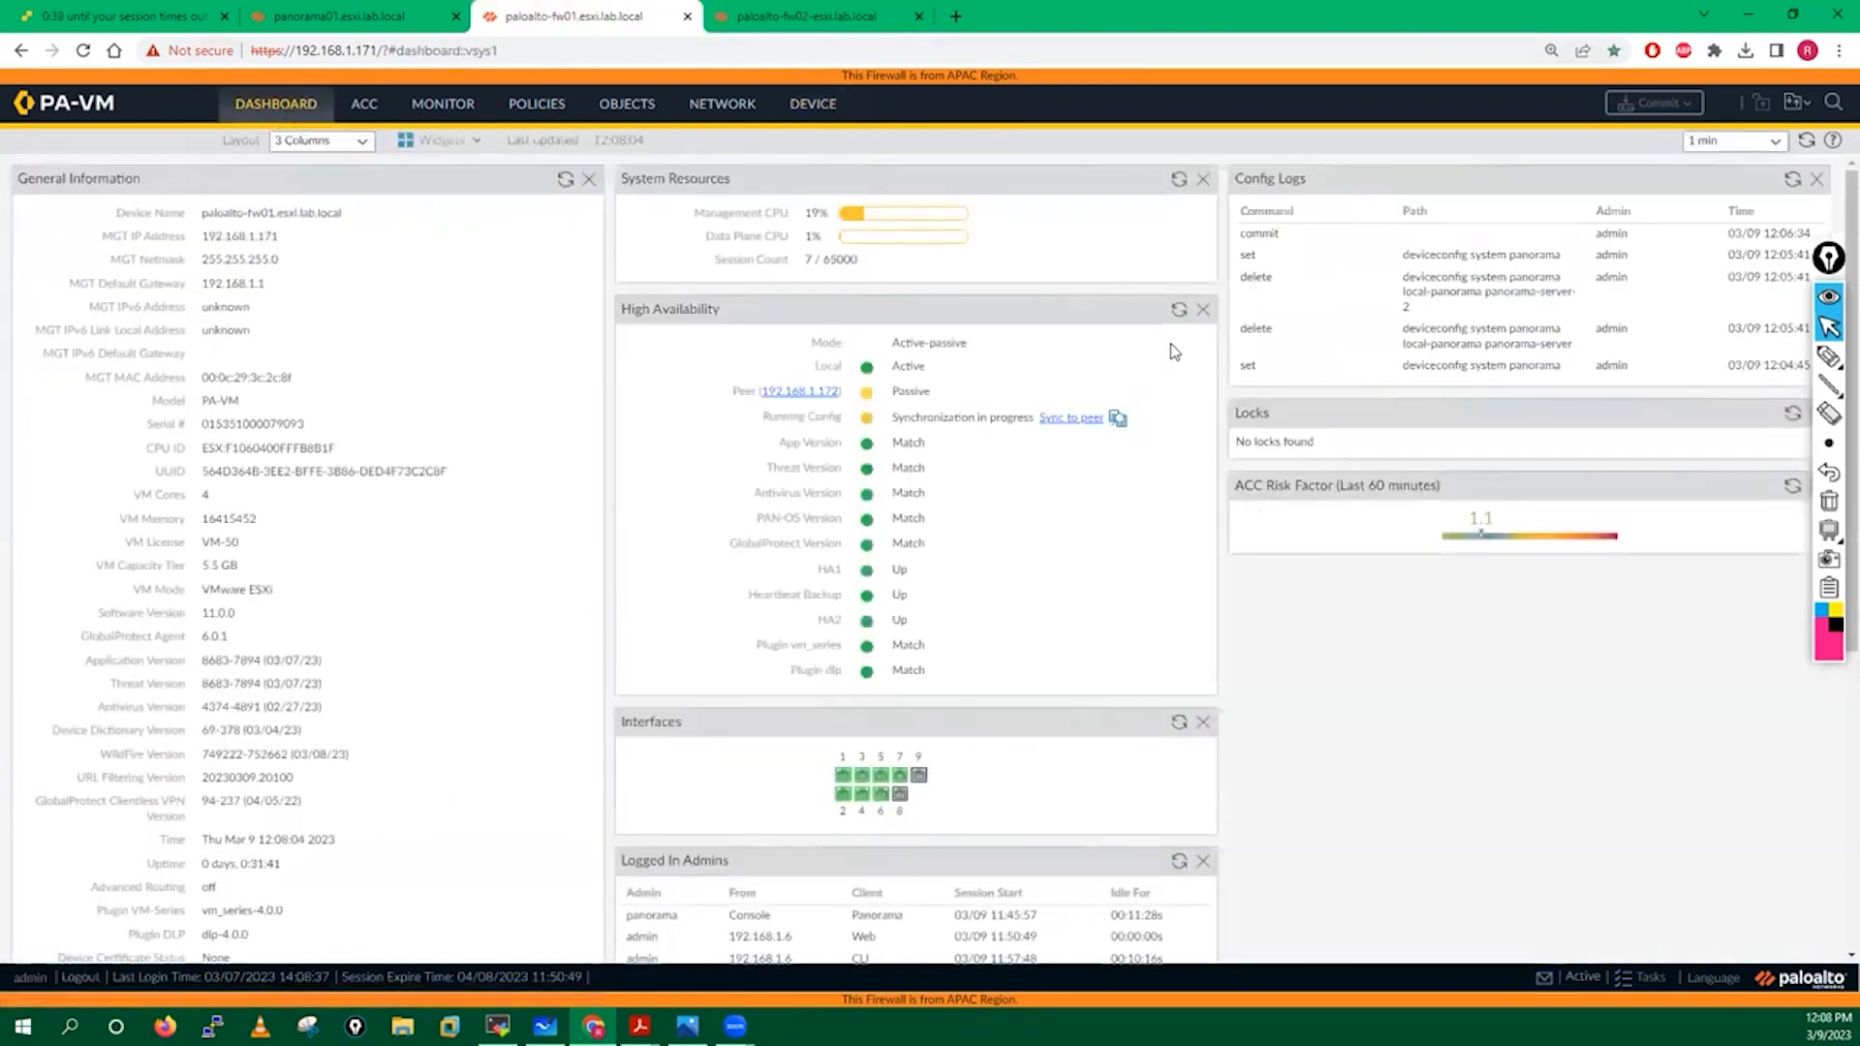
{"action": "left_click", "coordinate": [1180, 310]}
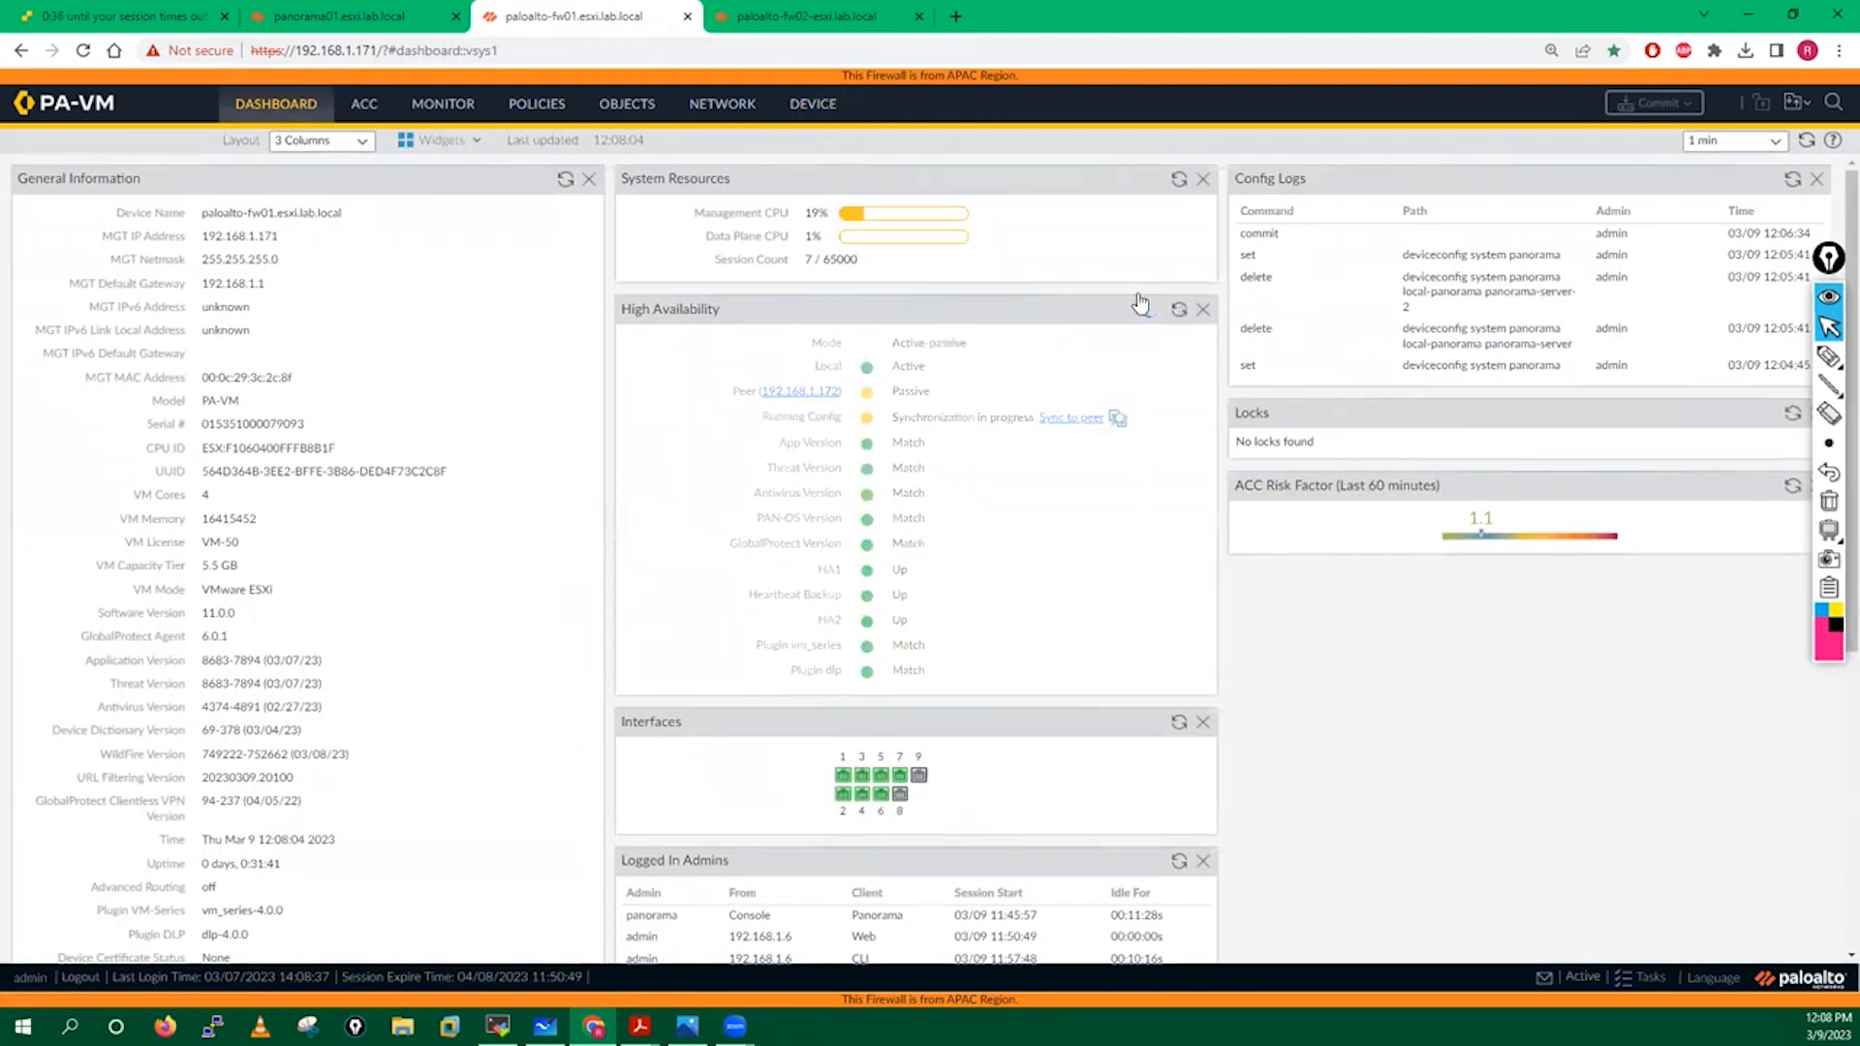
Check fw02's management settings, then refresh fw01's HA status until it shows Not synchronized.
{"action": "left_click", "coordinate": [812, 14]}
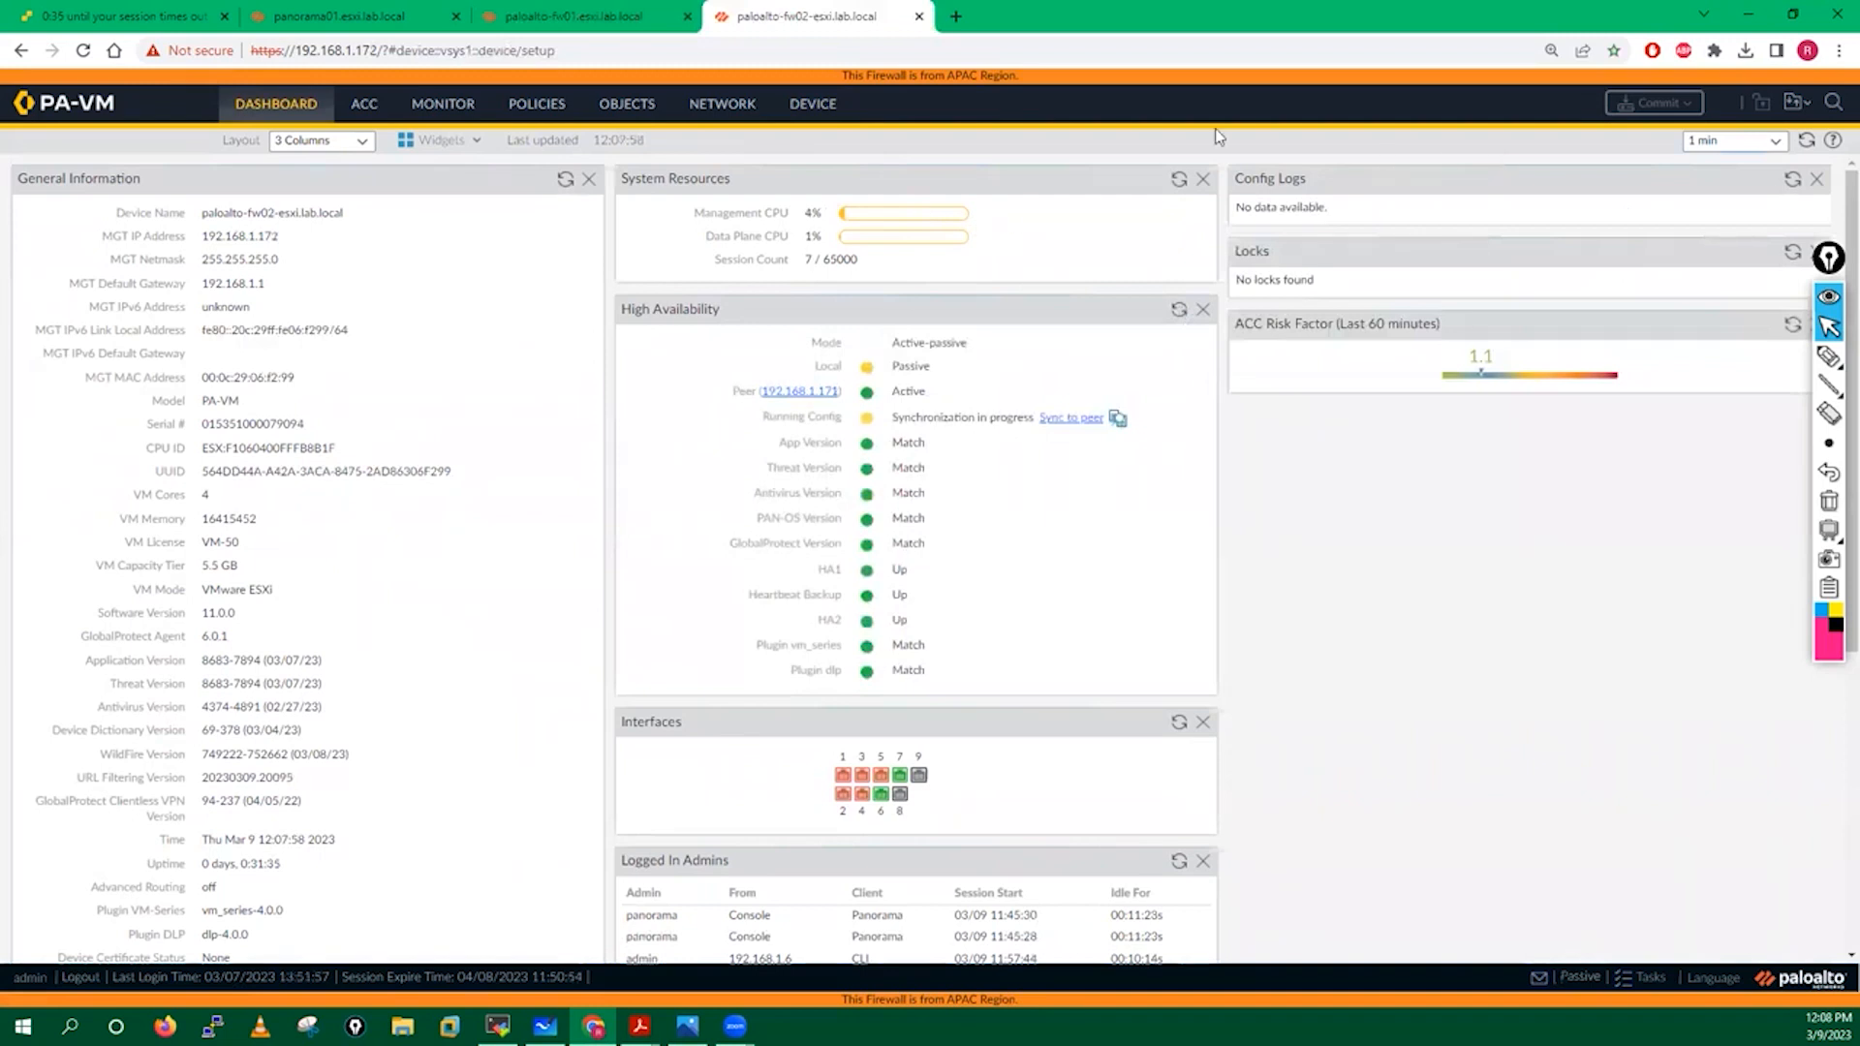
{"action": "left_click", "coordinate": [813, 103]}
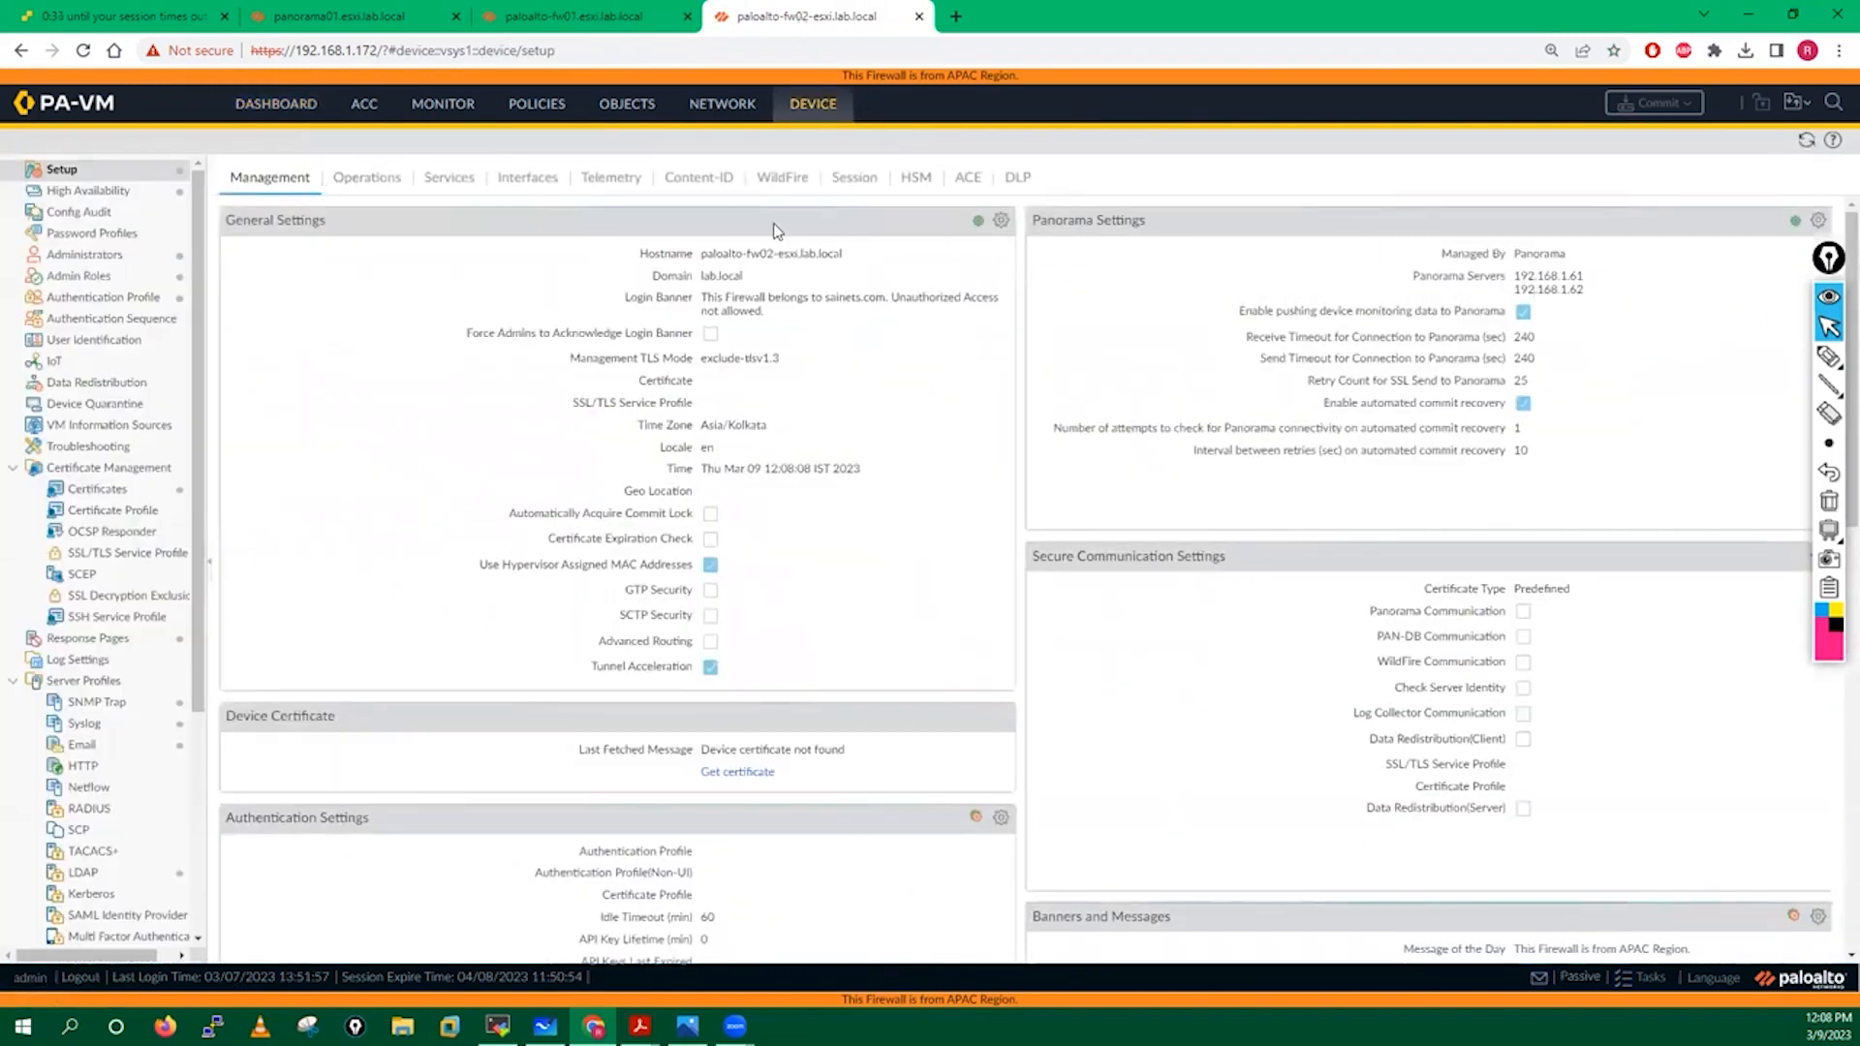
{"action": "left_click", "coordinate": [613, 12]}
{"action": "left_click", "coordinate": [1180, 310]}
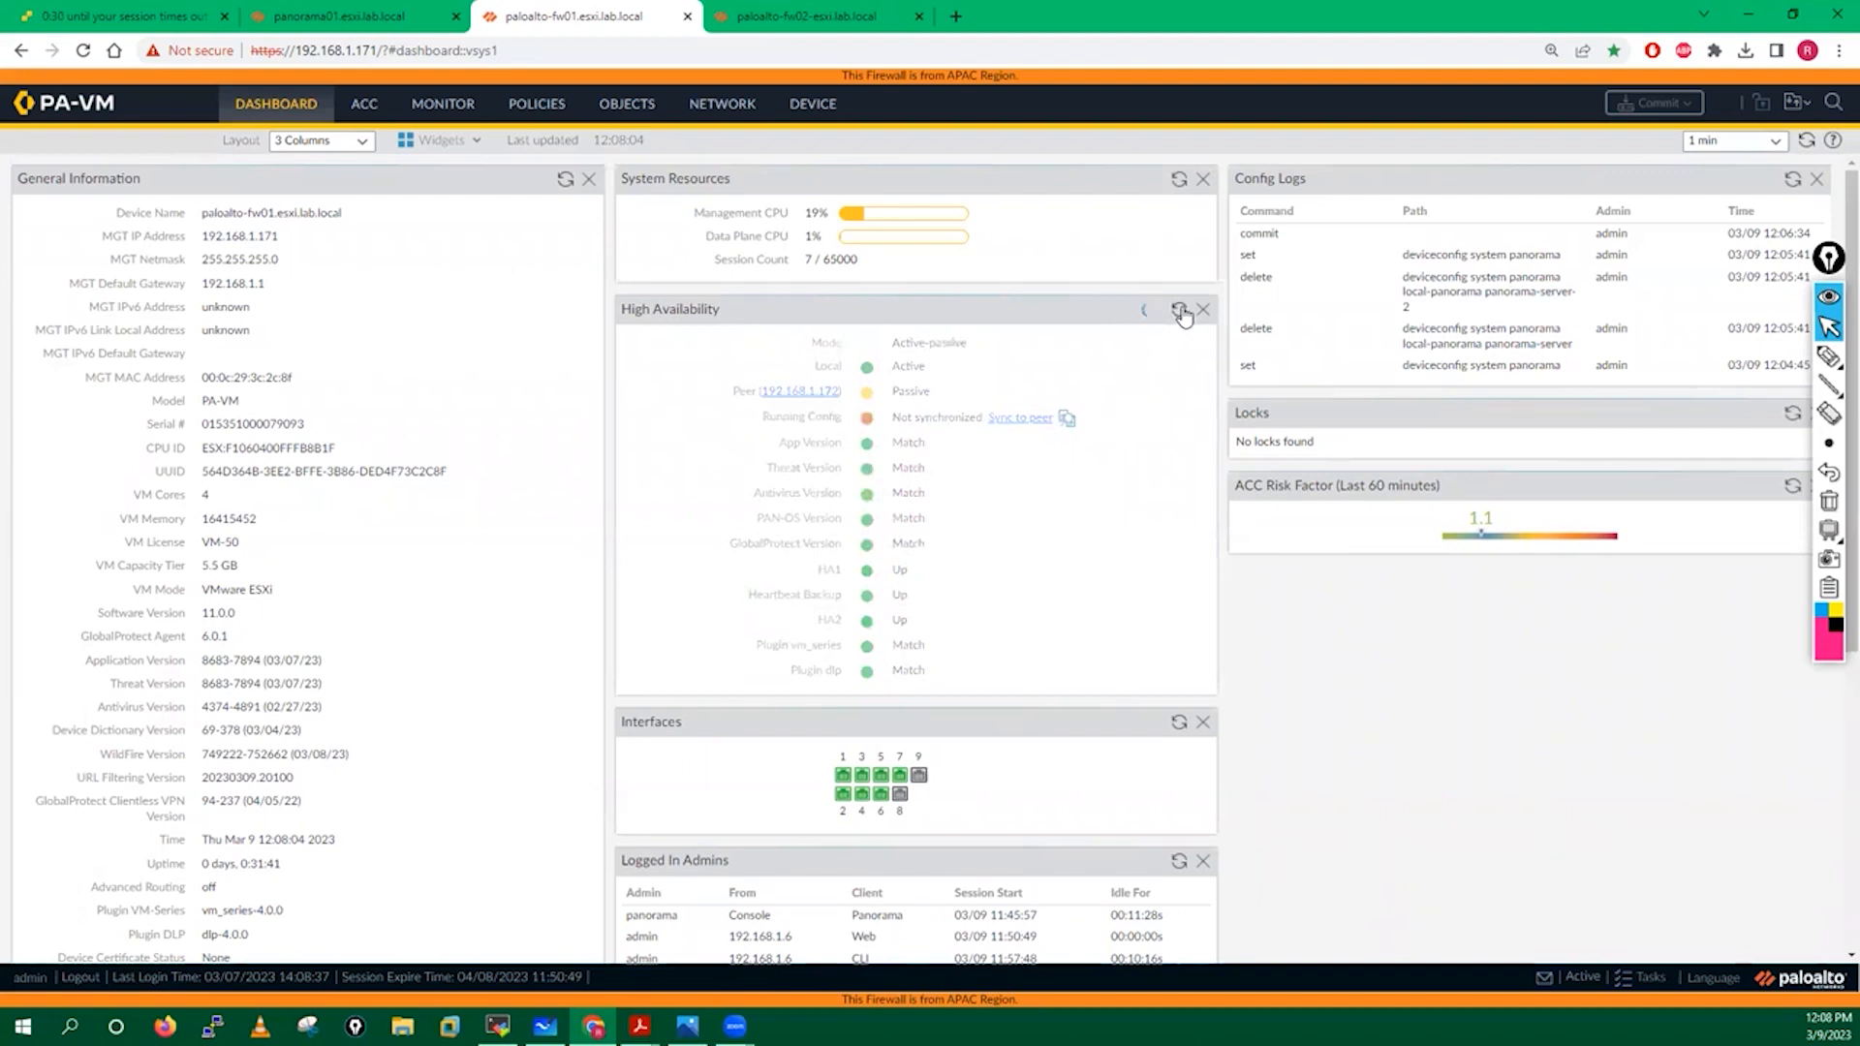
Review fw02's failed Synchronize HA Peer errors about the duplicated Global-AV-Protection-Profile, then close both dialogs.
{"action": "left_click", "coordinate": [785, 12]}
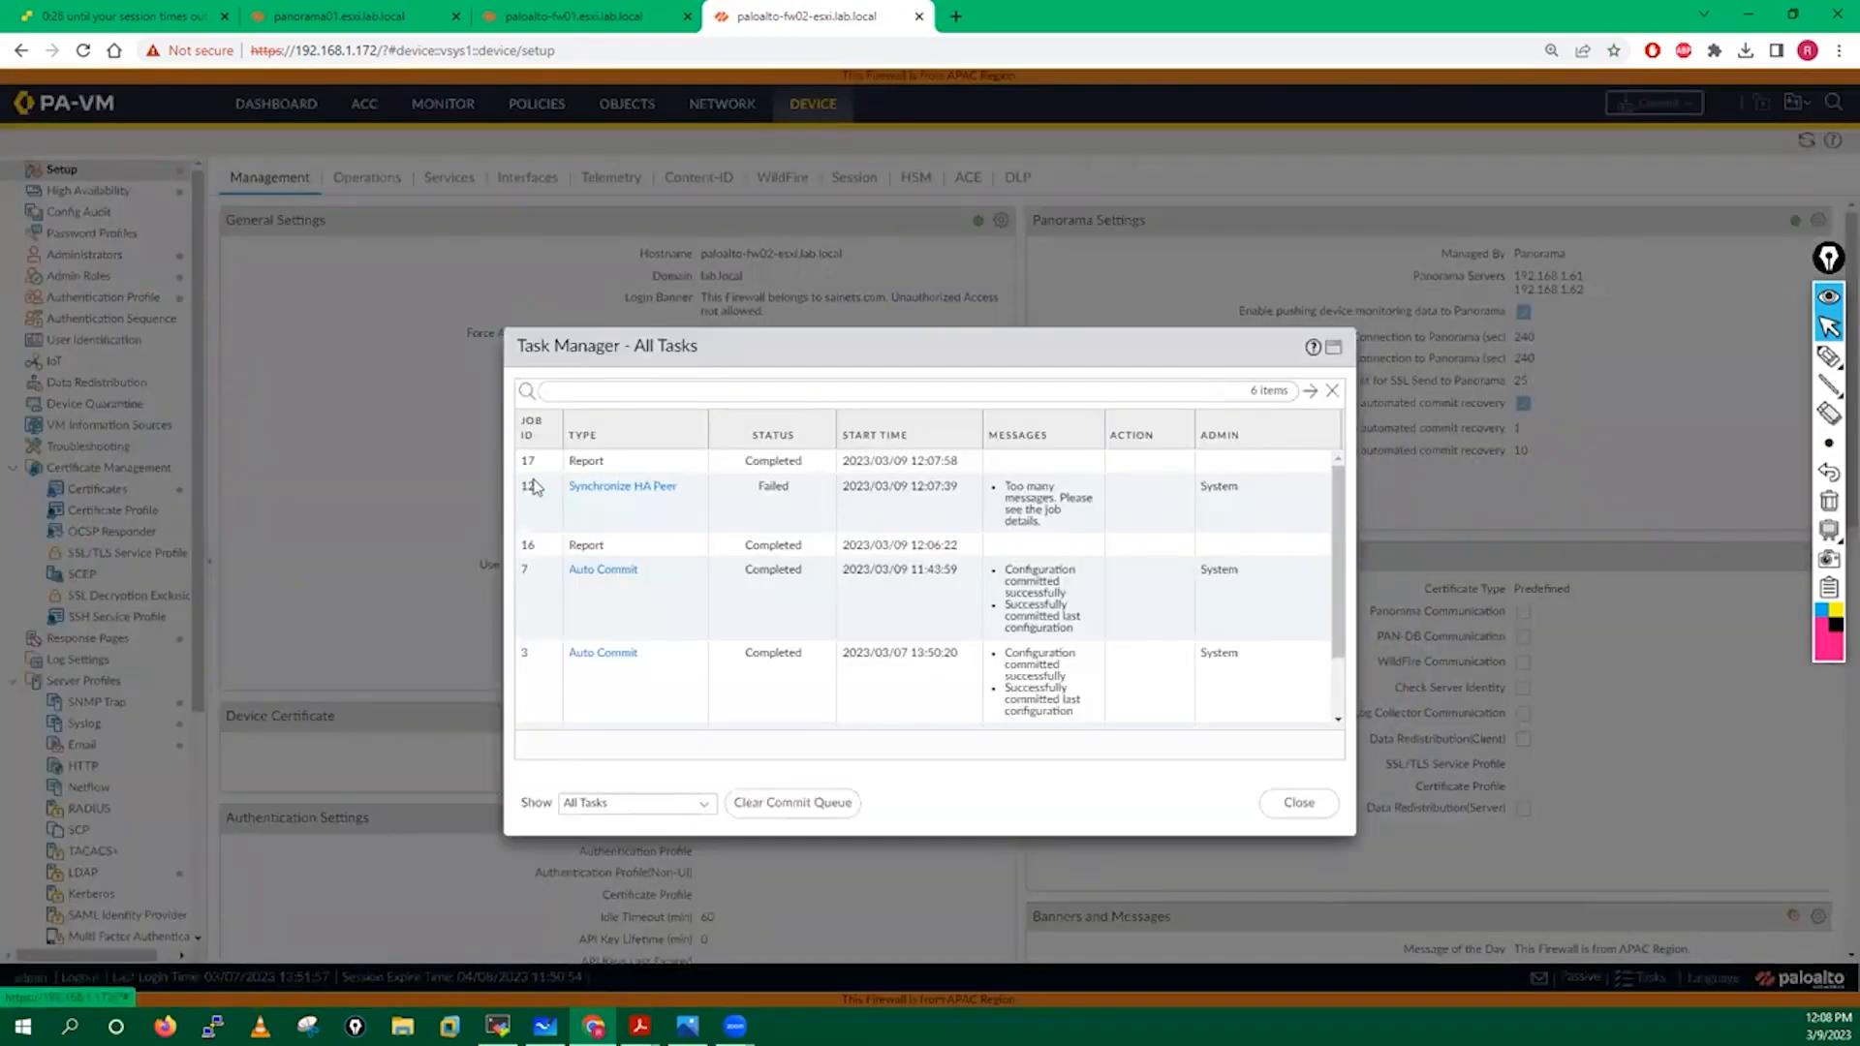
{"action": "left_click", "coordinate": [621, 488]}
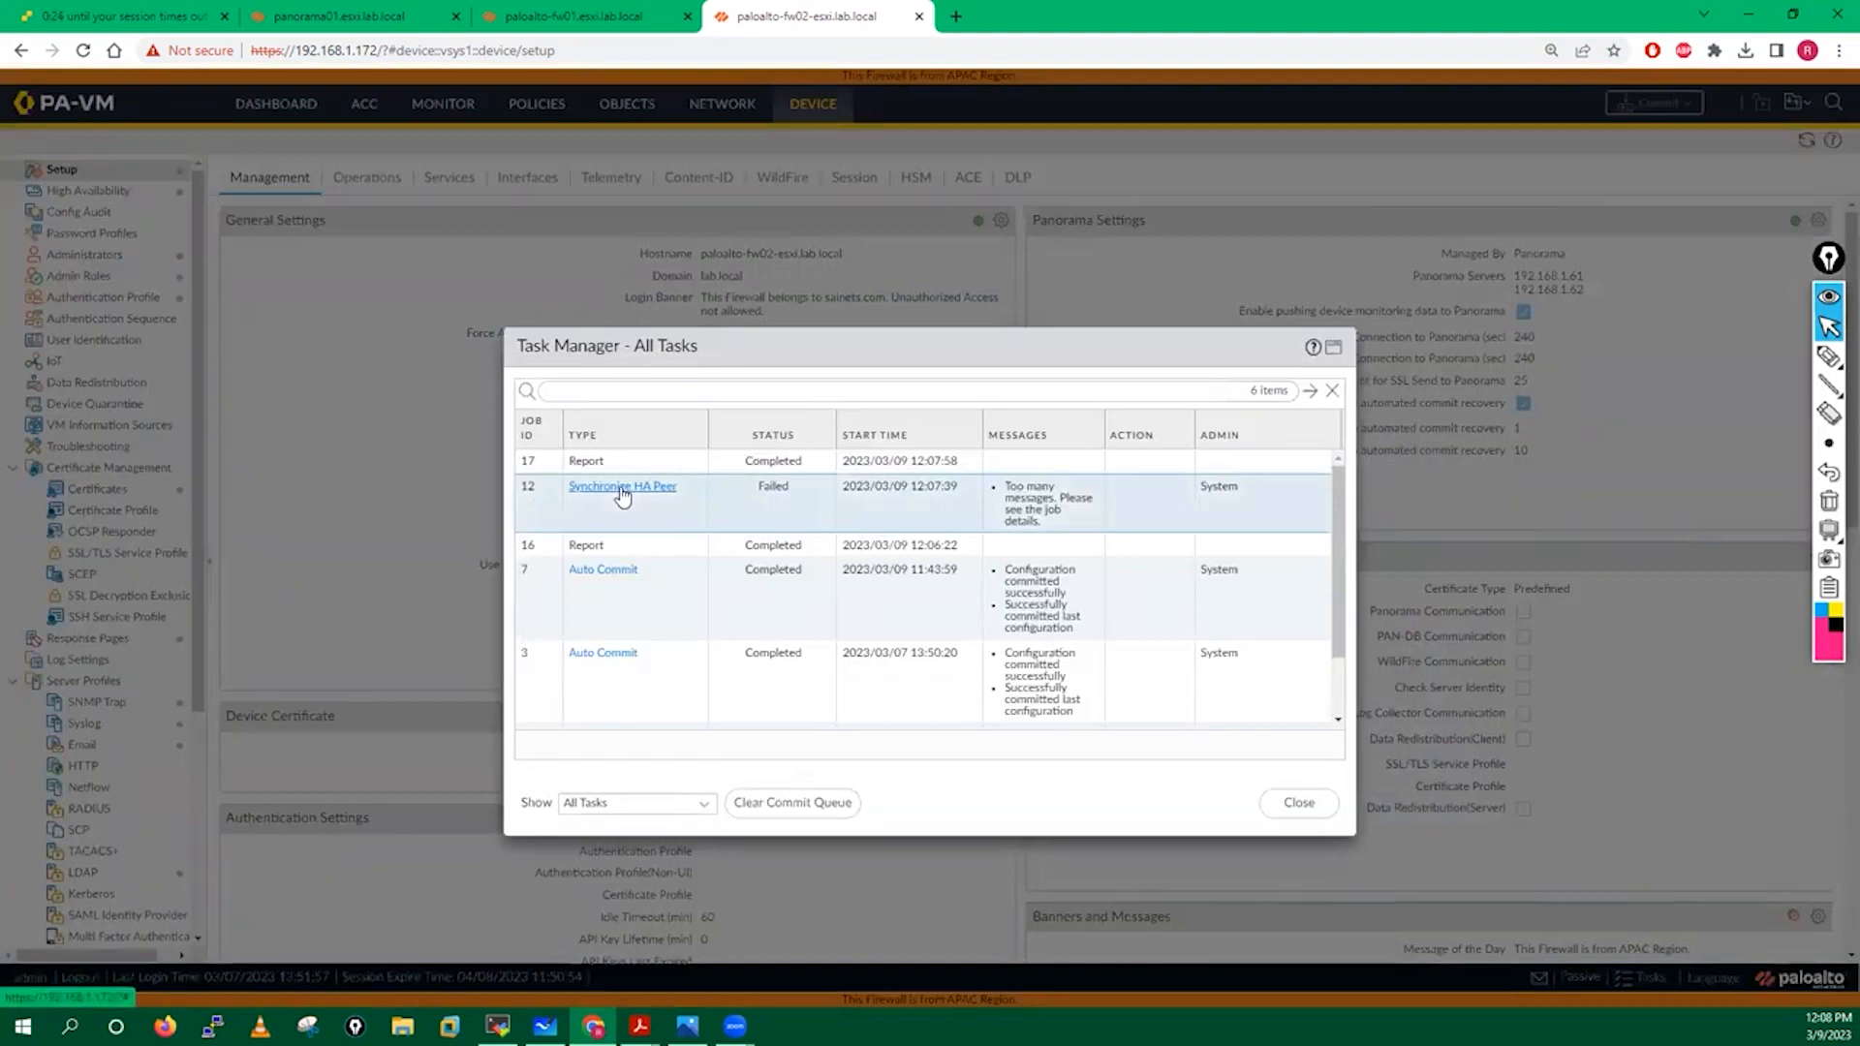
{"action": "left_click_drag", "start_coordinate": [736, 404], "coordinate": [1098, 410]}
{"action": "left_click_drag", "start_coordinate": [810, 419], "coordinate": [986, 483]}
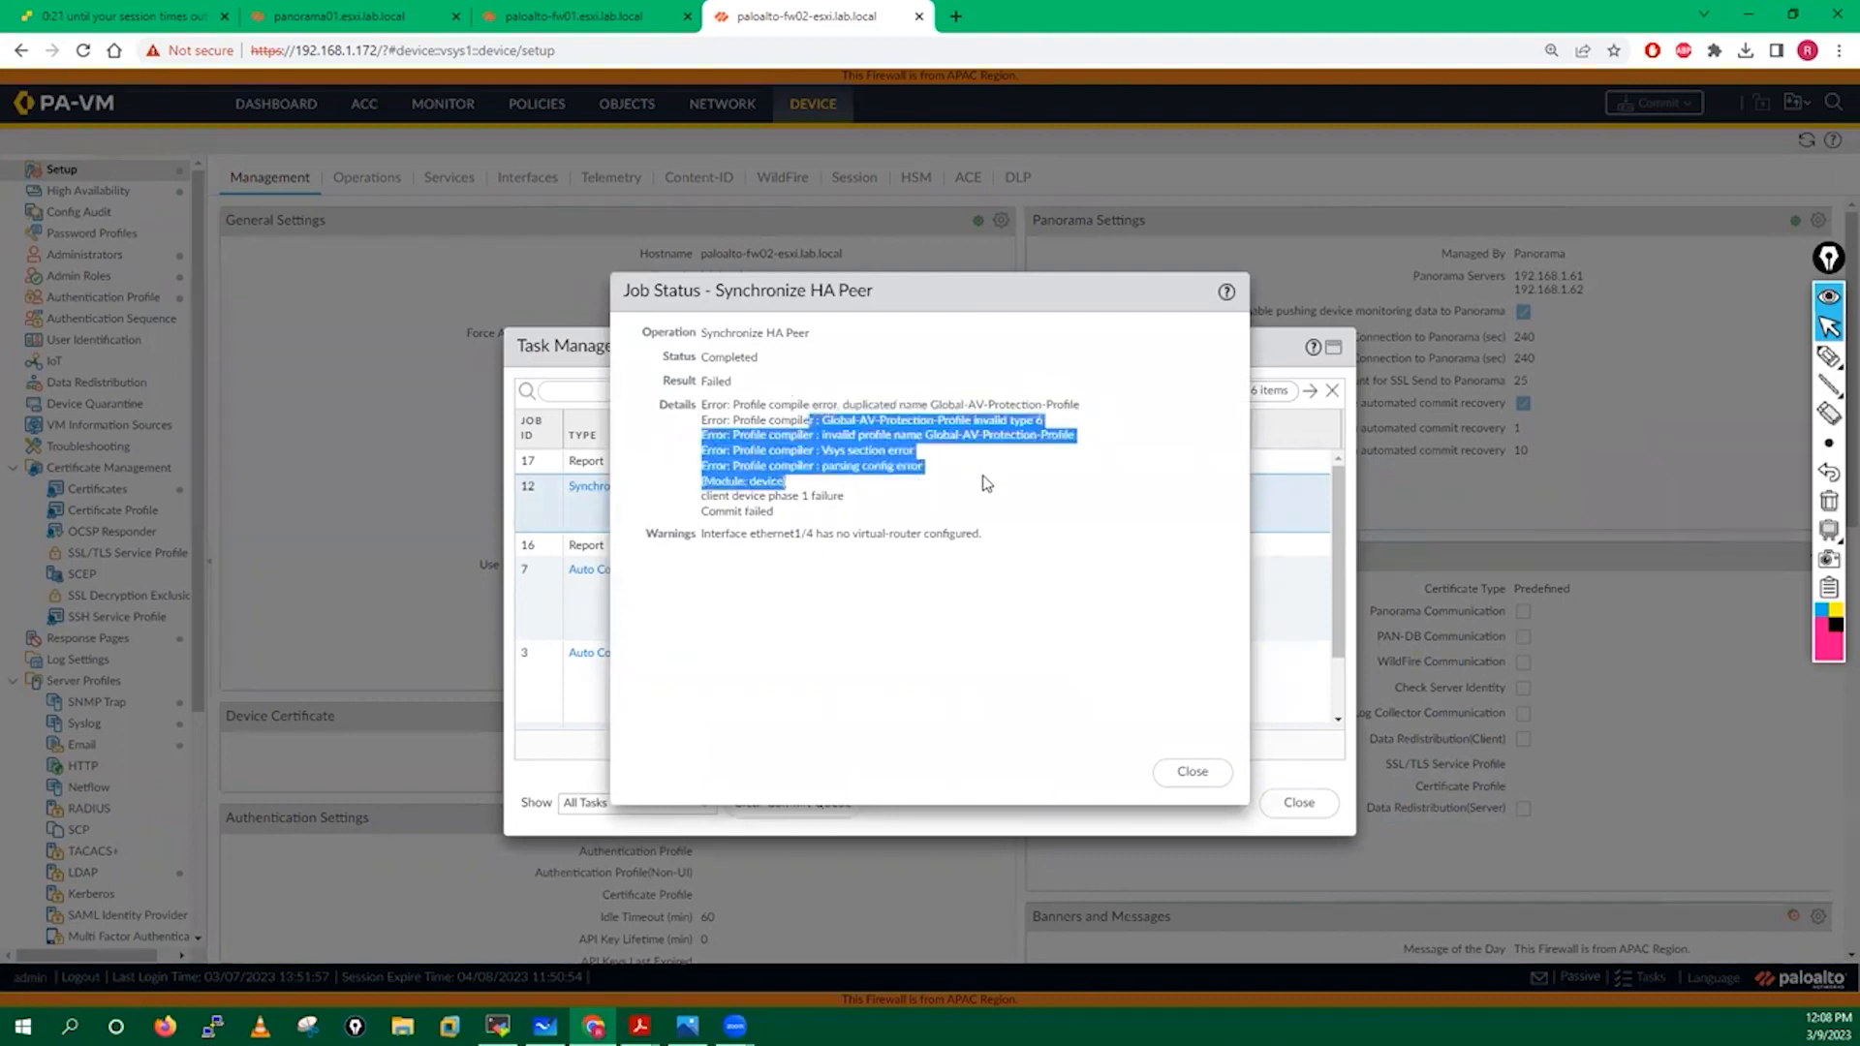
{"action": "left_click", "coordinate": [1195, 775]}
{"action": "left_click", "coordinate": [1306, 810]}
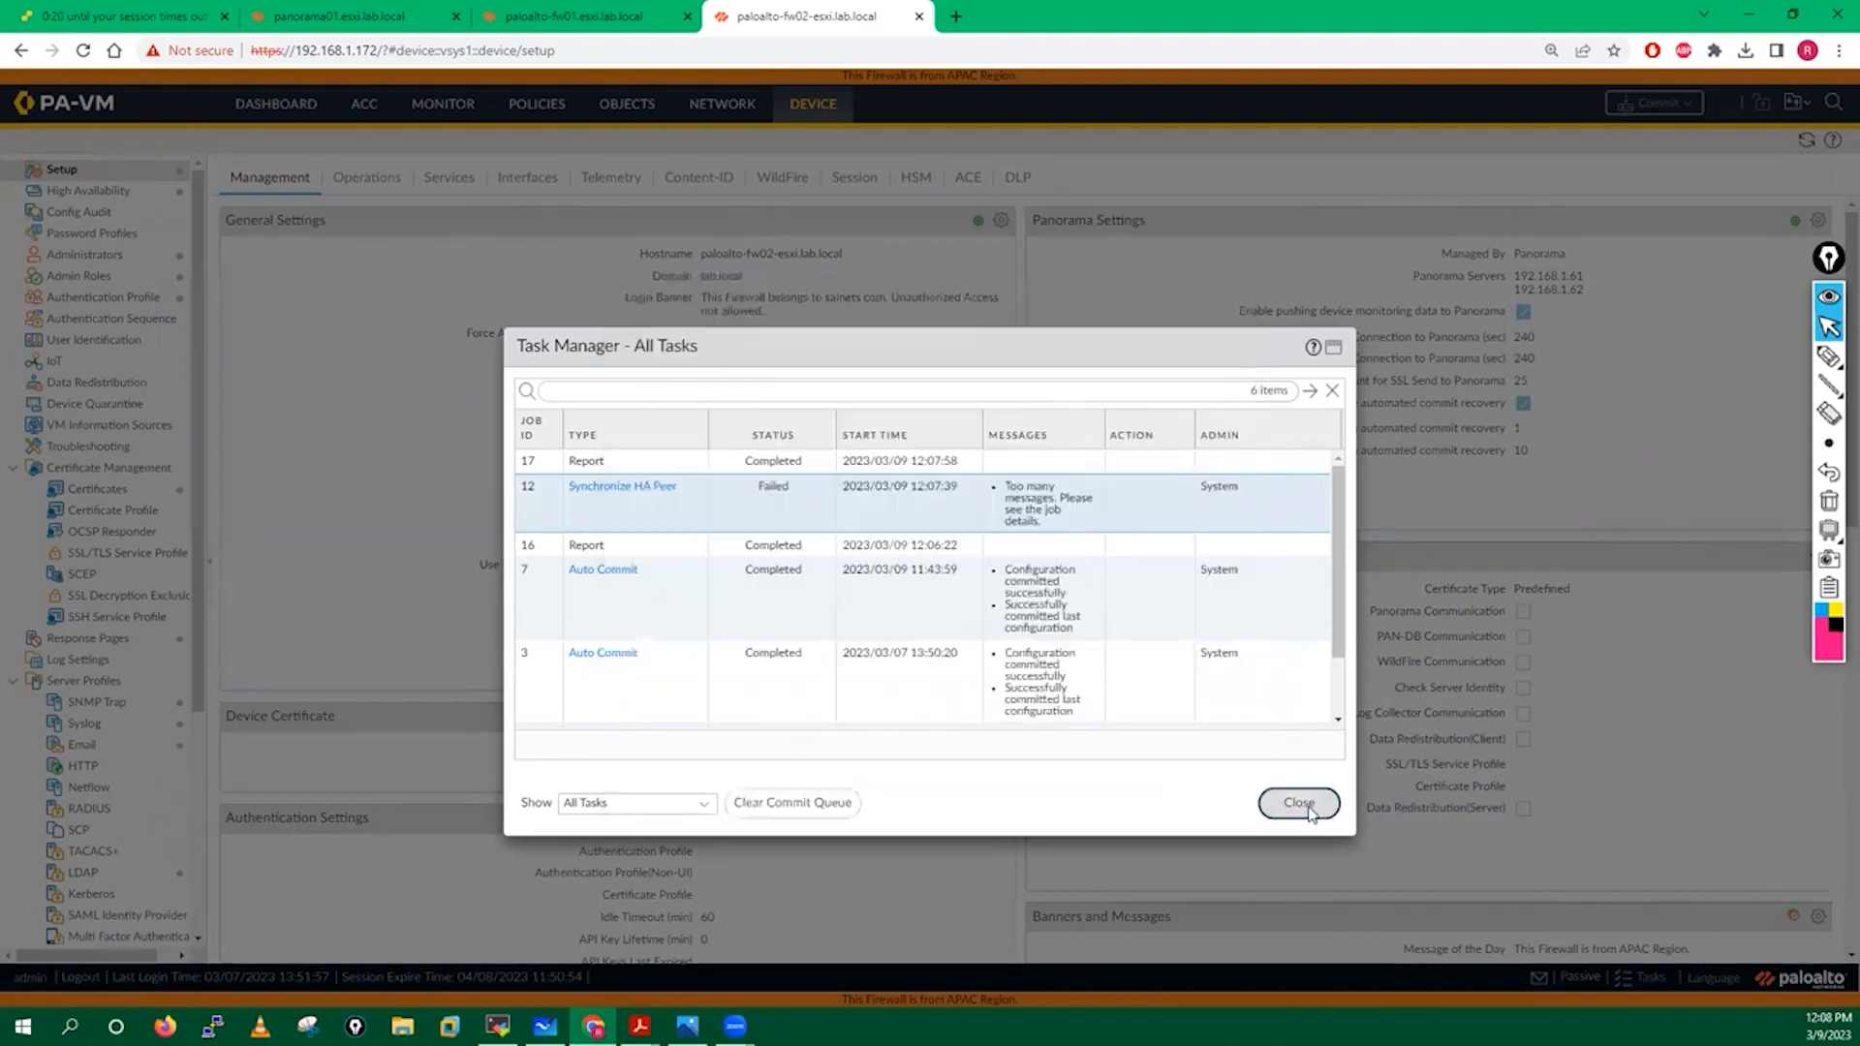
Disable Panorama Policy and Objects and Device and Network Template on fw02, importing both locally.
{"action": "left_click", "coordinate": [1823, 222]}
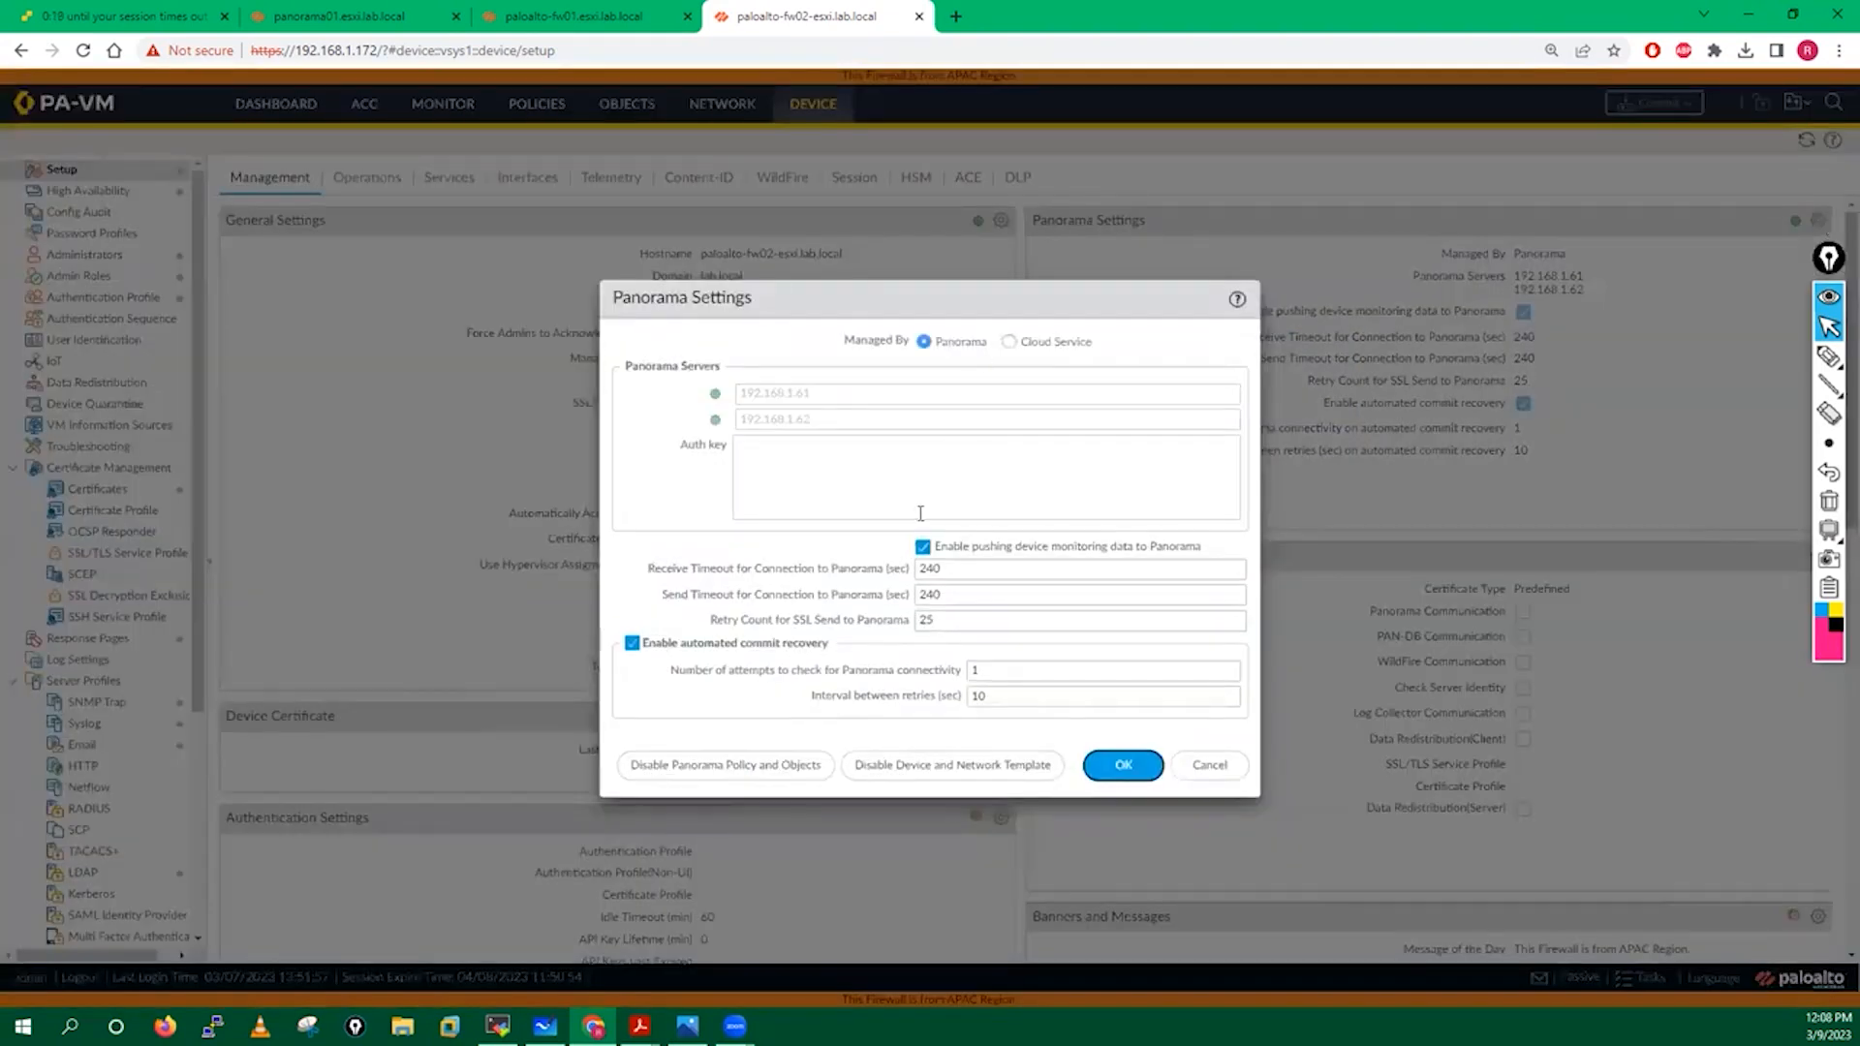
{"action": "left_click", "coordinate": [736, 767]}
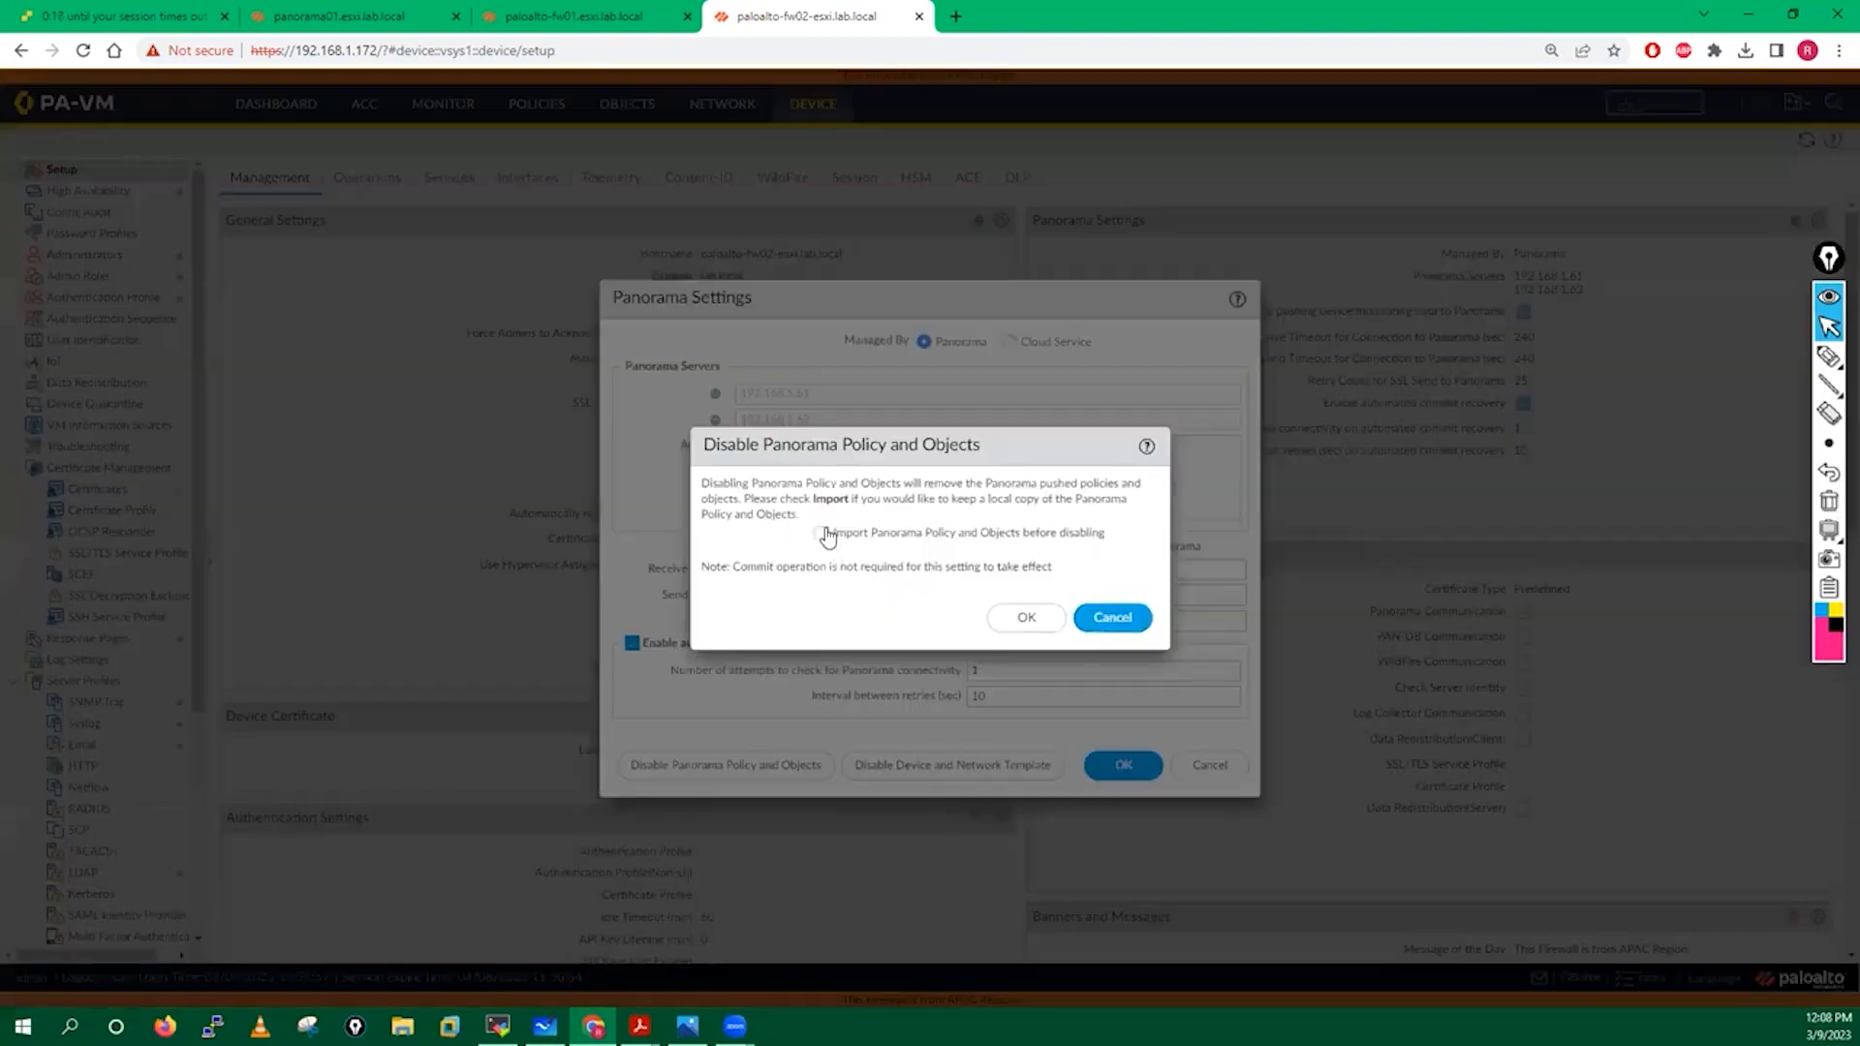
{"action": "left_click", "coordinate": [820, 533]}
{"action": "left_click", "coordinate": [1030, 617]}
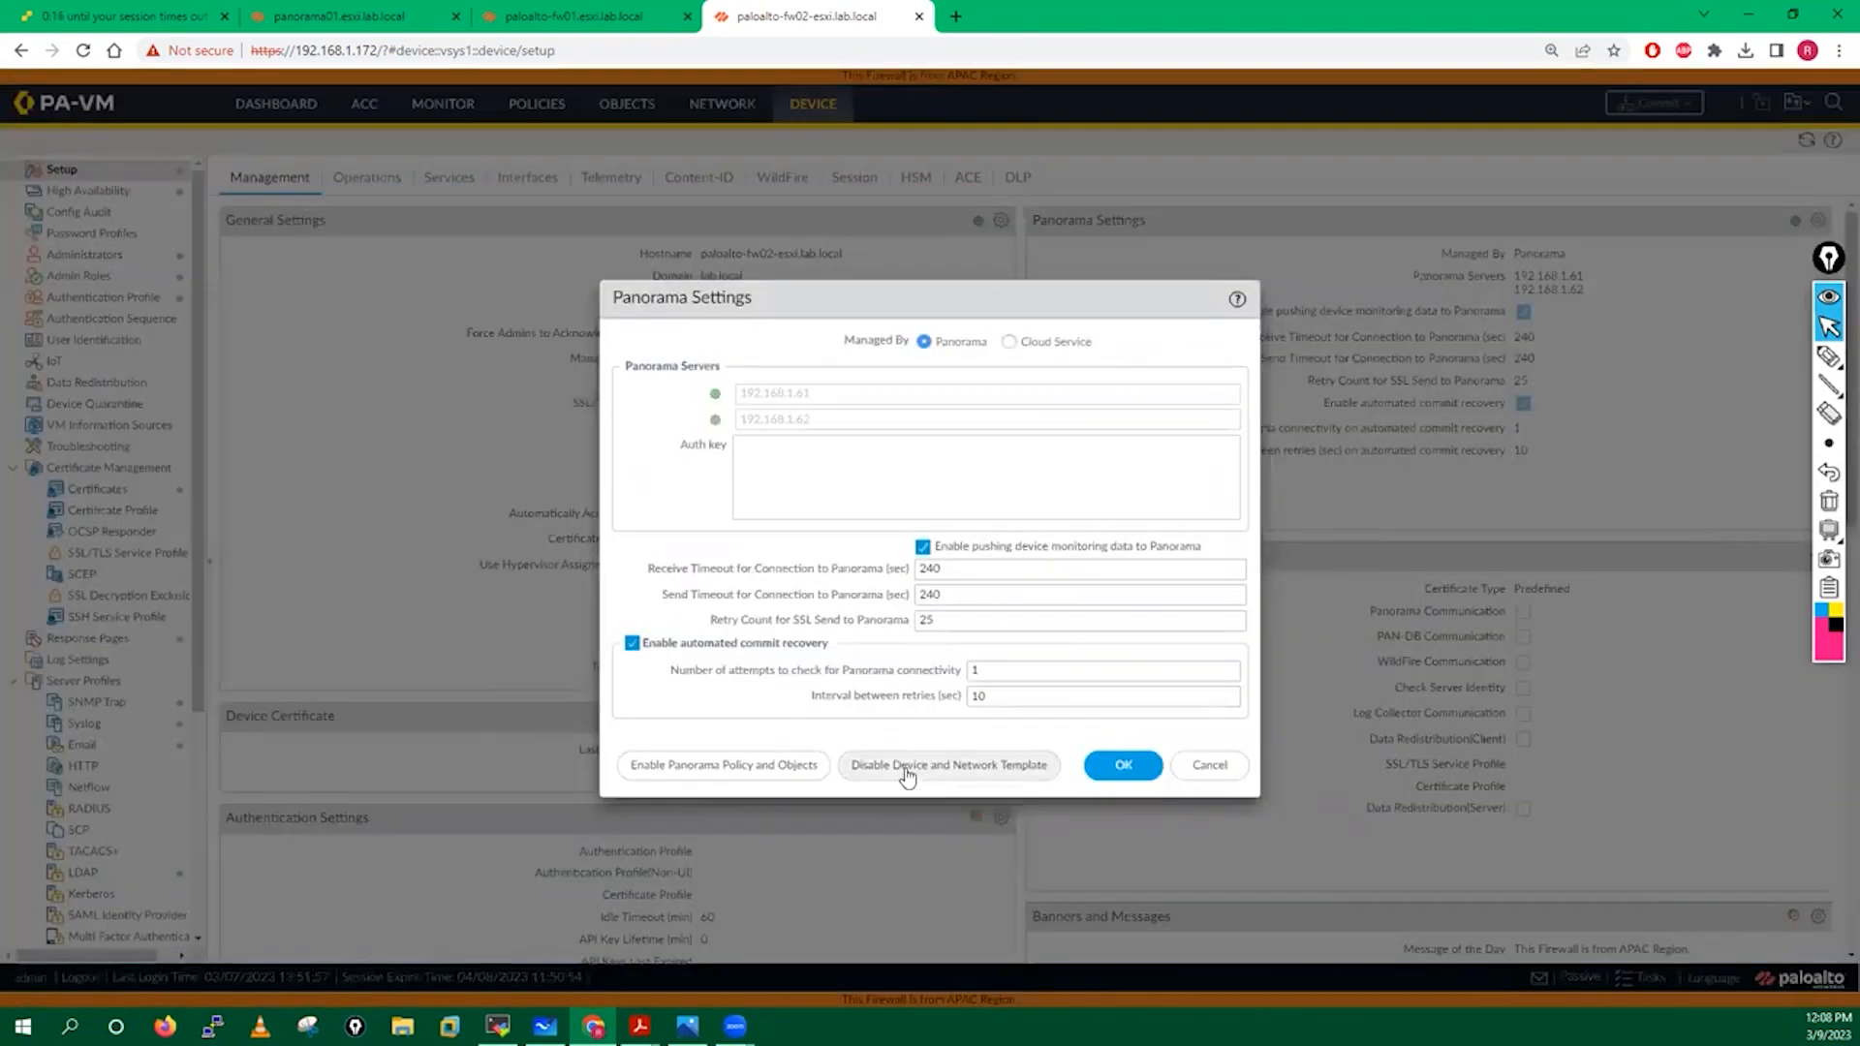
{"action": "left_click", "coordinate": [907, 767]}
{"action": "left_click", "coordinate": [820, 532]}
{"action": "left_click", "coordinate": [1030, 617]}
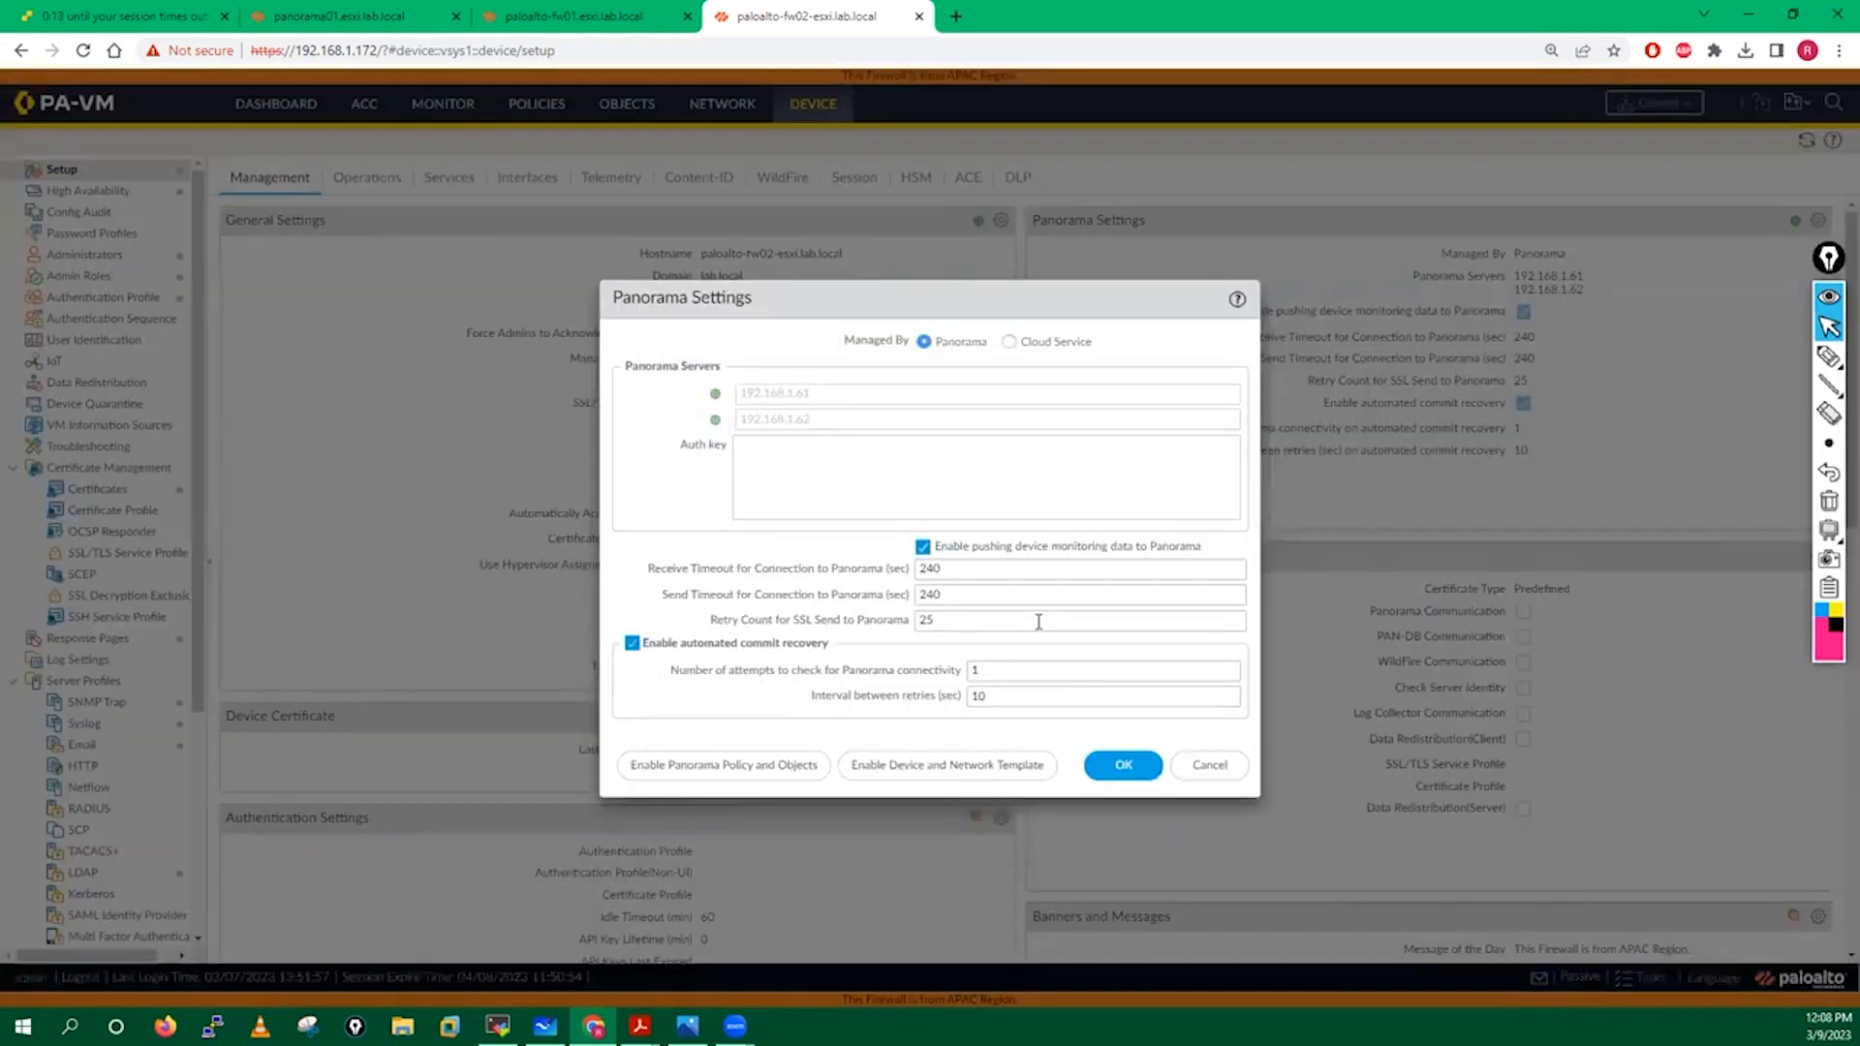
{"action": "left_click", "coordinate": [1124, 767]}
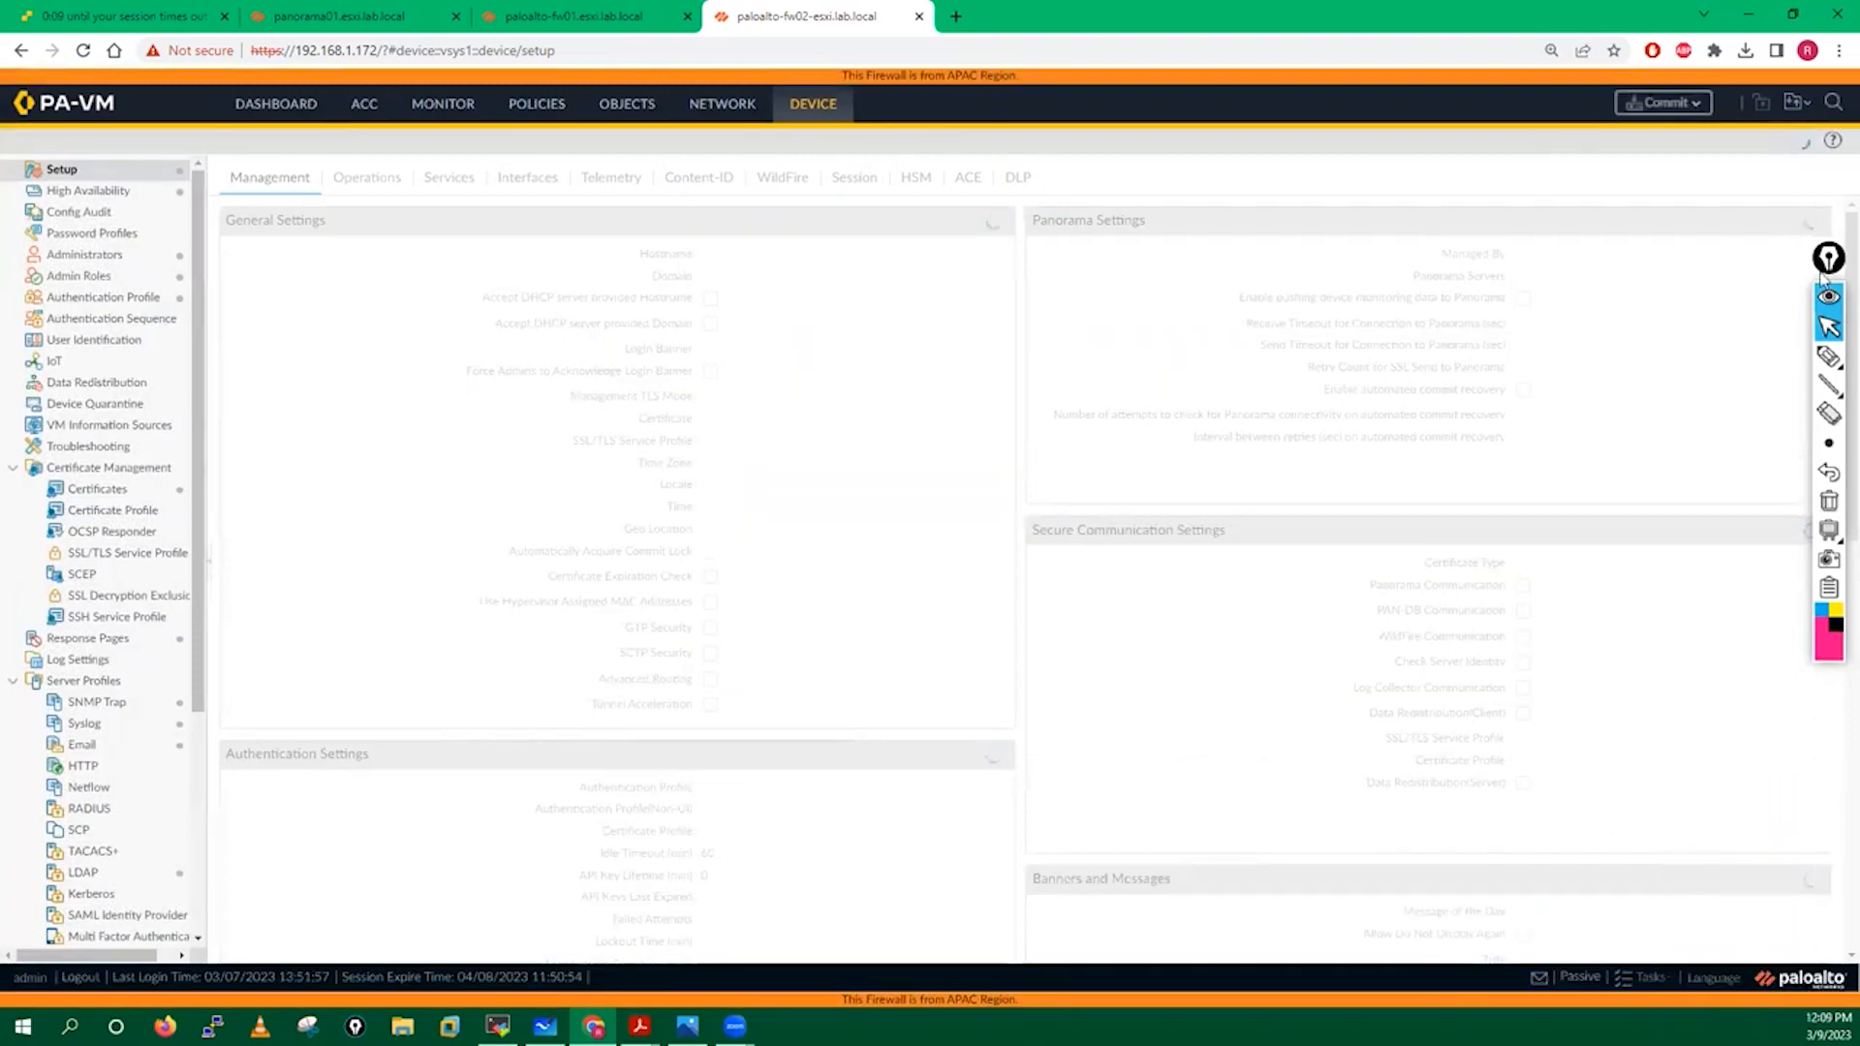
Clear both Panorama server addresses, including 192.168.1.61, and save the settings.
{"action": "left_click_drag", "start_coordinate": [1828, 259], "coordinate": [1829, 375]}
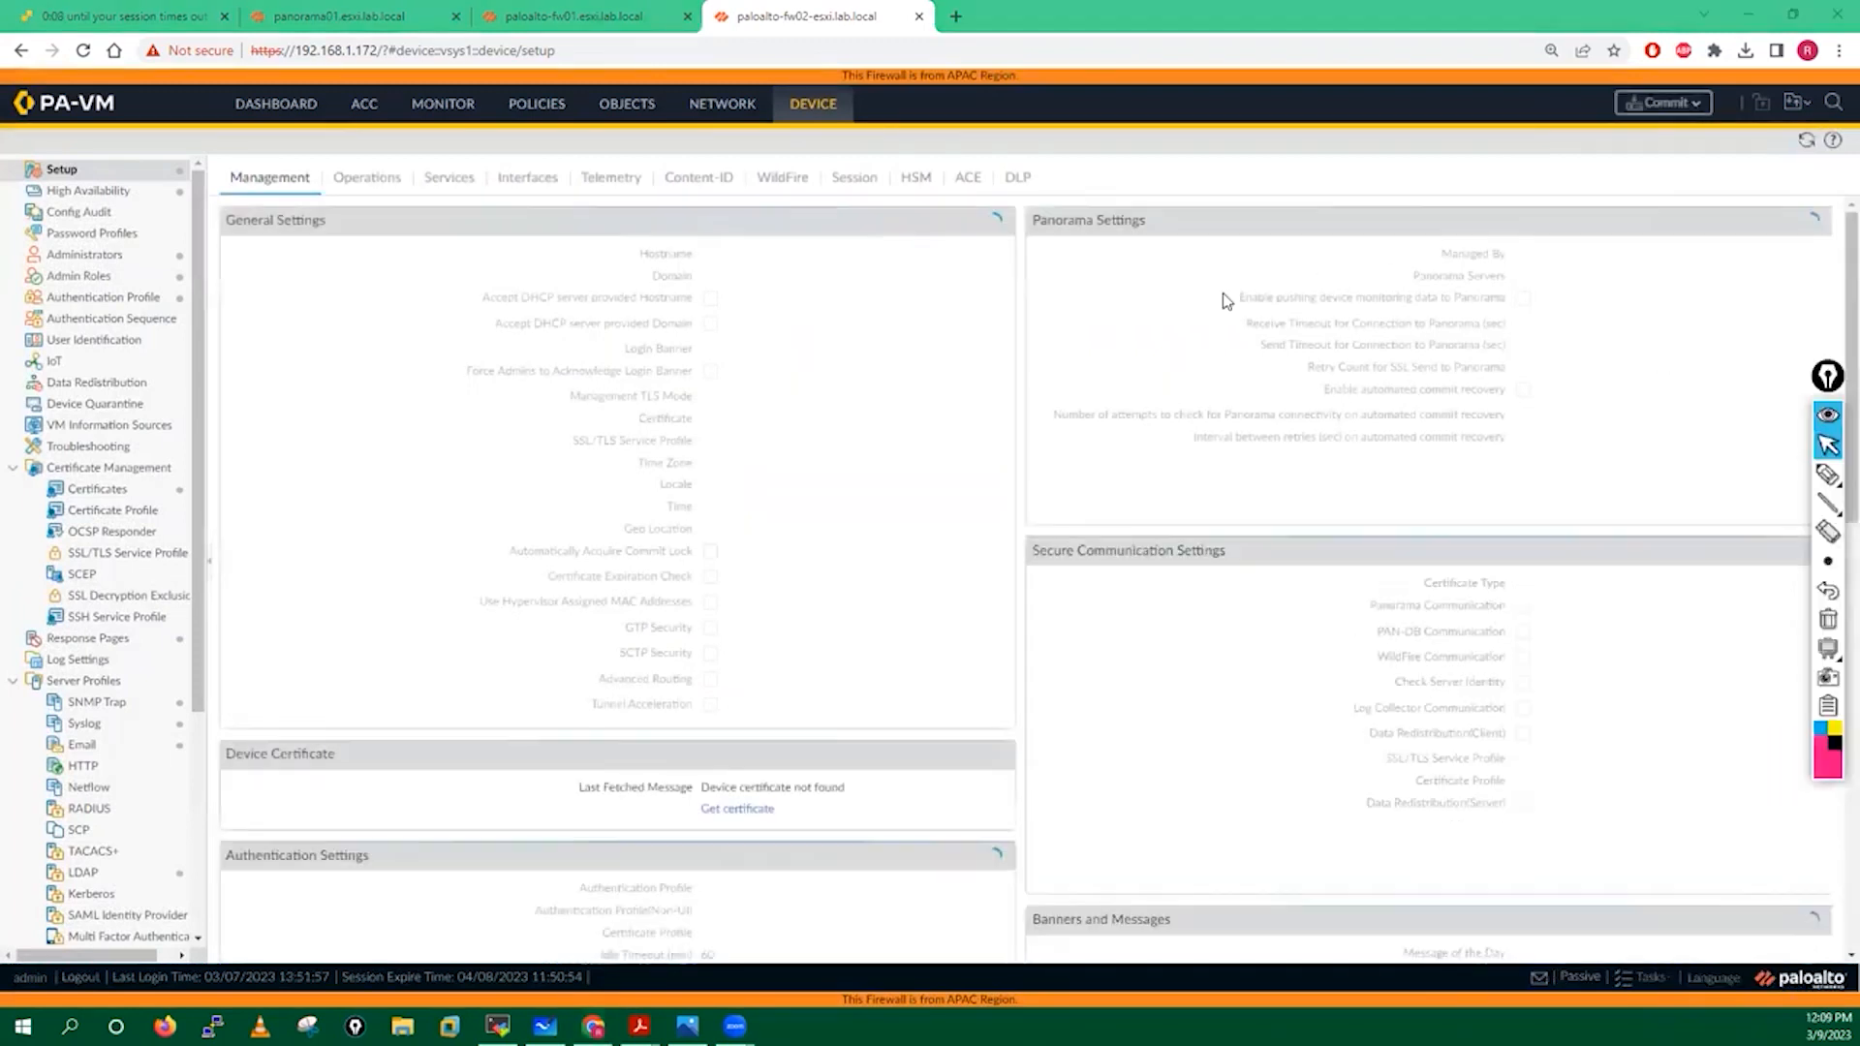
{"action": "left_click", "coordinate": [1817, 223]}
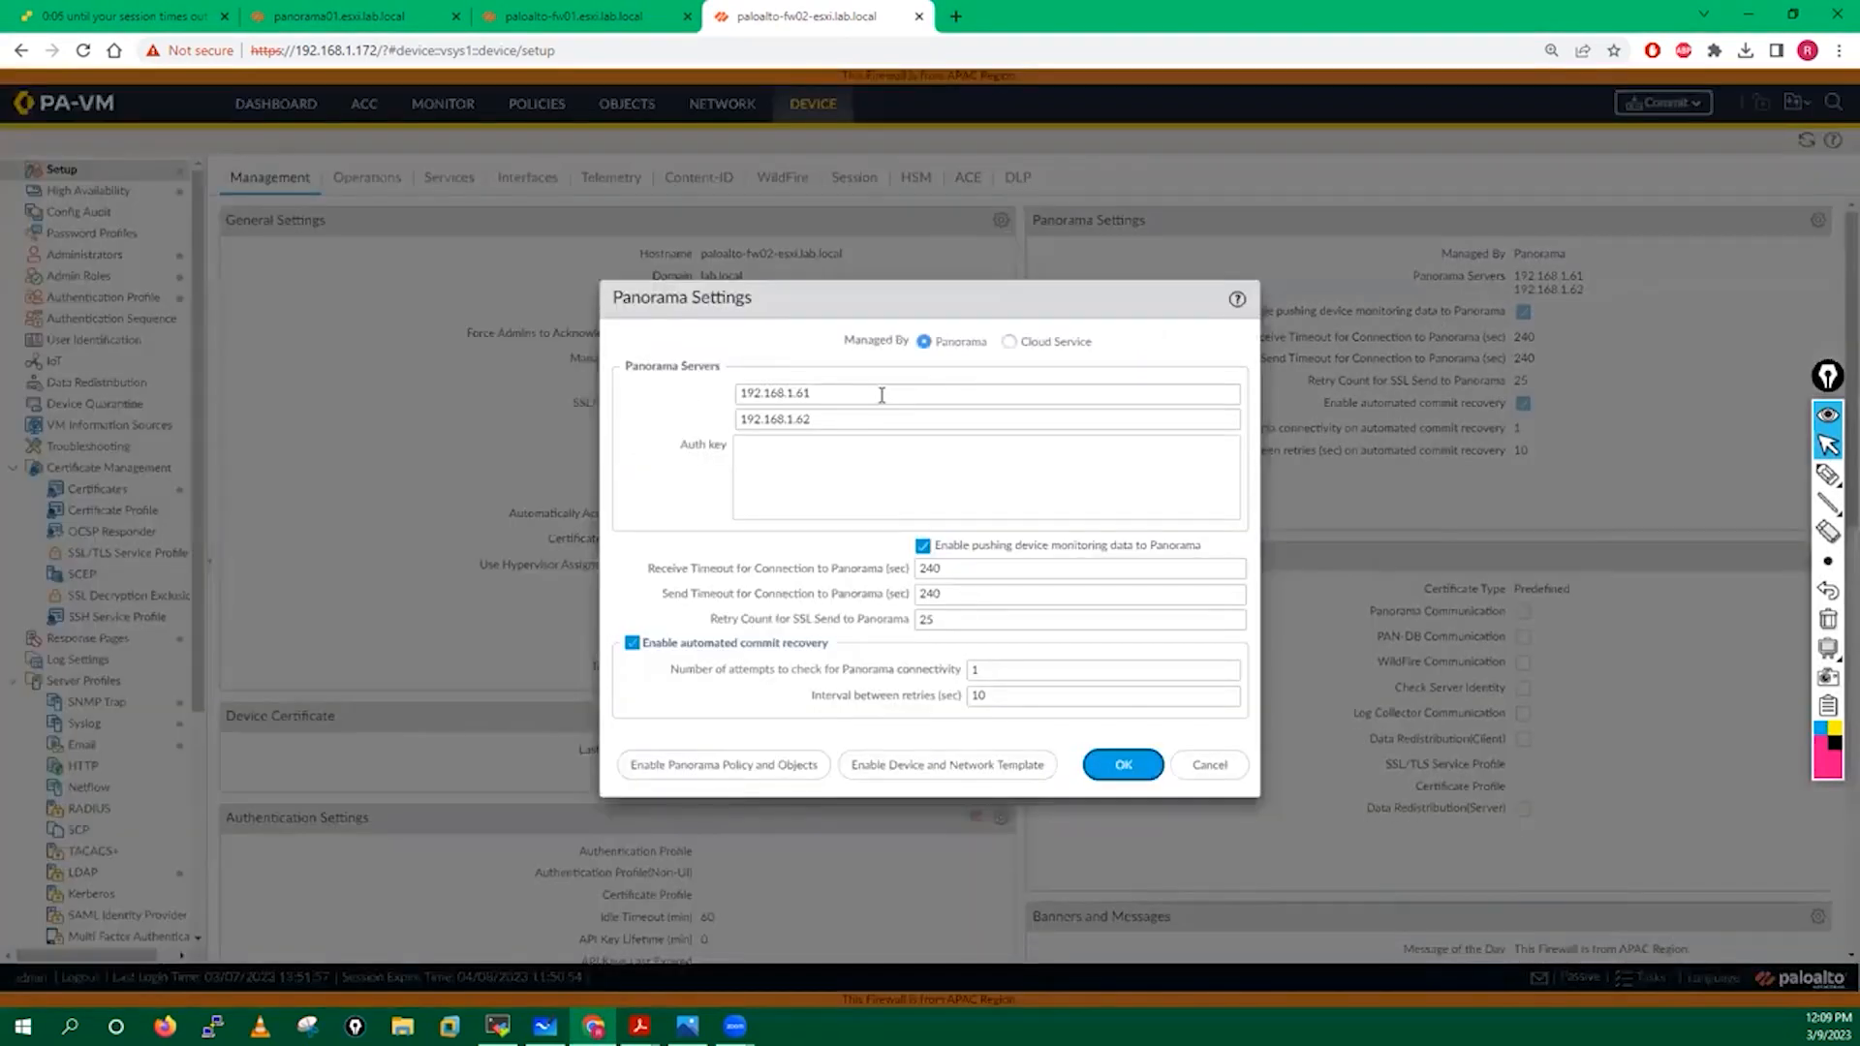
{"action": "left_click_drag", "start_coordinate": [881, 395], "coordinate": [690, 401]}
{"action": "key", "text": "BackSpace"}
{"action": "left_click_drag", "start_coordinate": [827, 423], "coordinate": [724, 424]}
{"action": "key", "text": "BackSpace"}
{"action": "left_click", "coordinate": [1120, 765]}
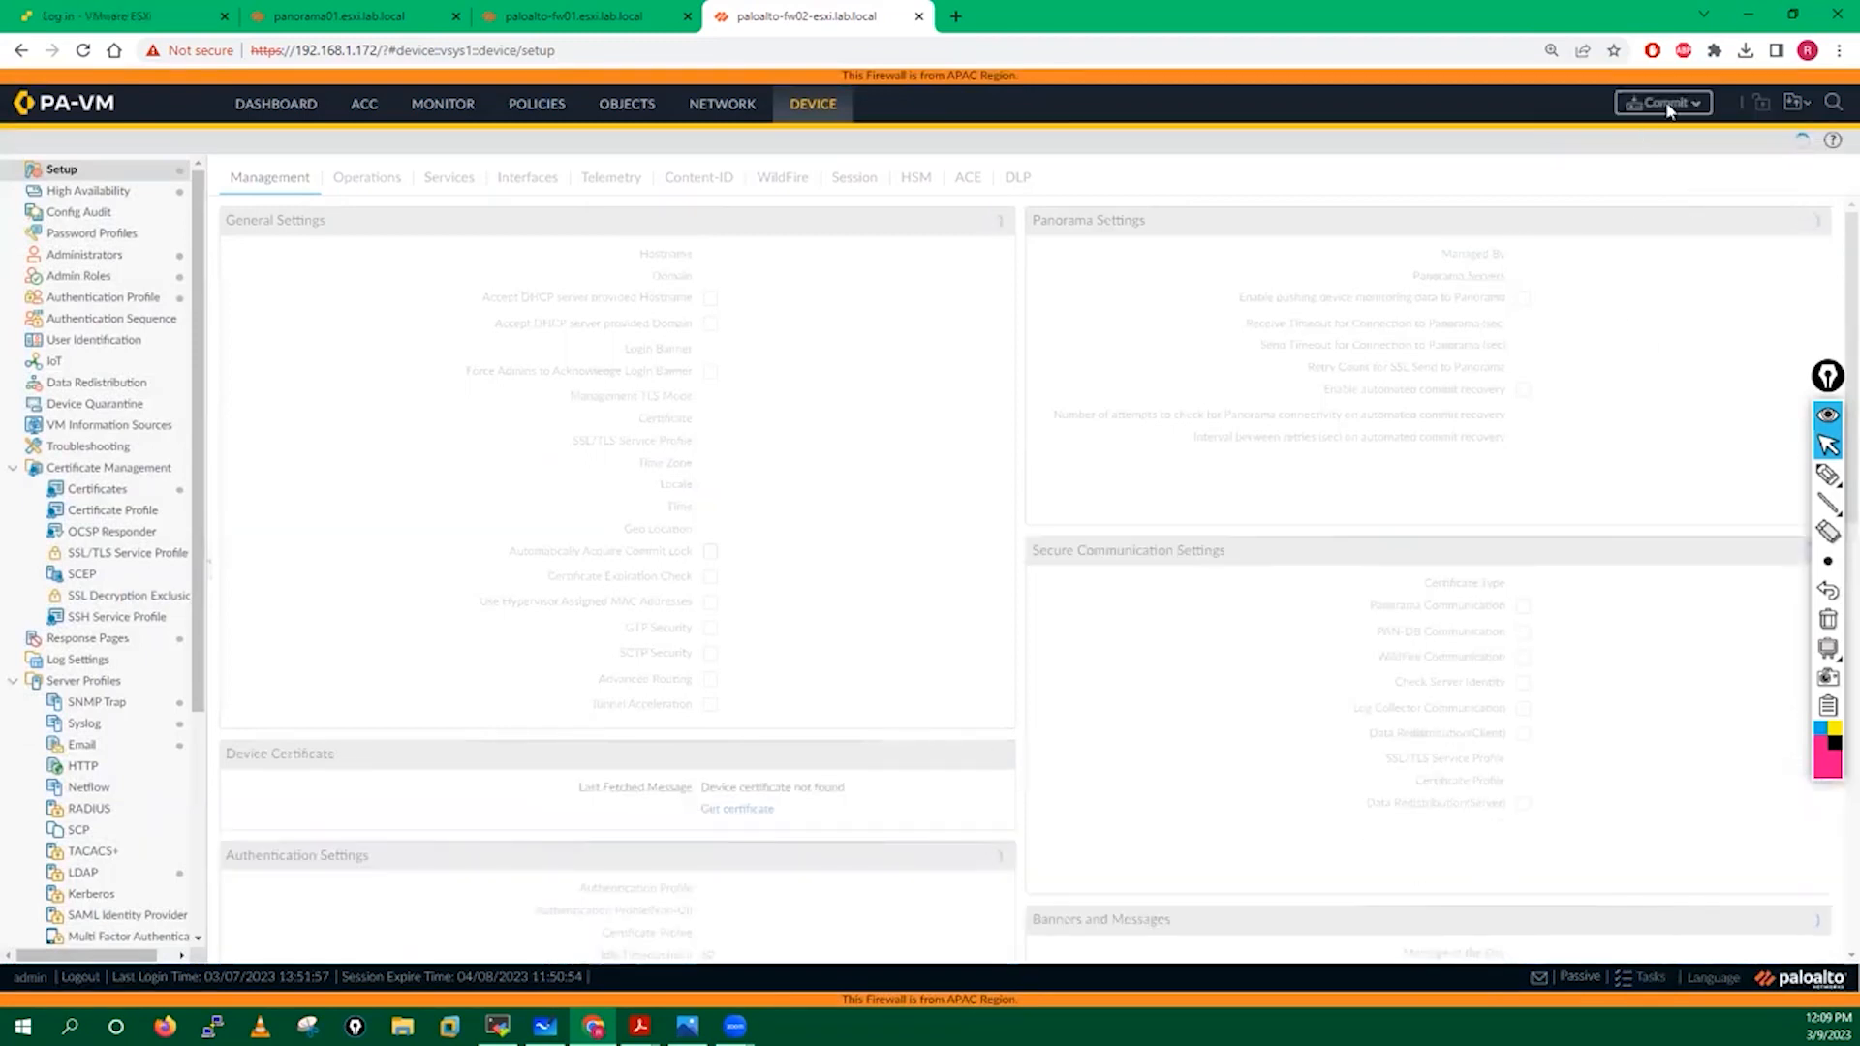
Start a full commit of all changes on fw02.
{"action": "left_click", "coordinate": [1667, 106]}
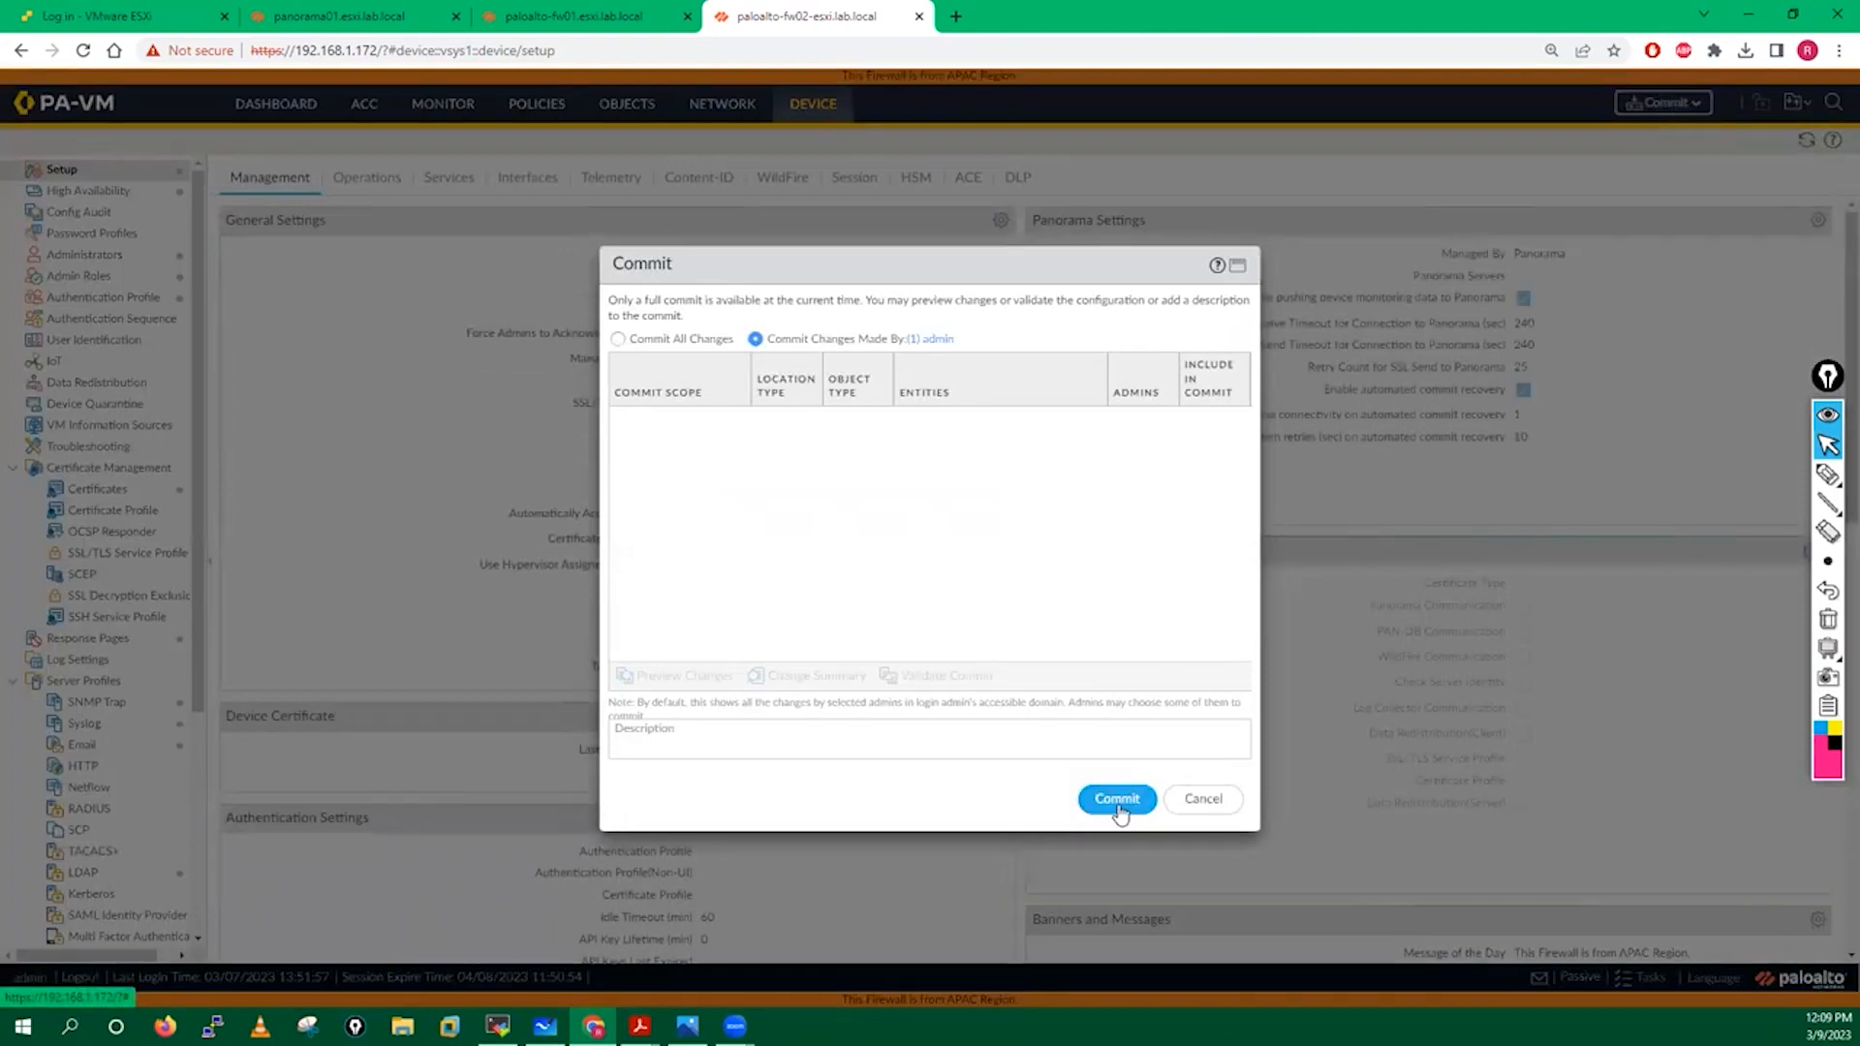
{"action": "left_click", "coordinate": [683, 338]}
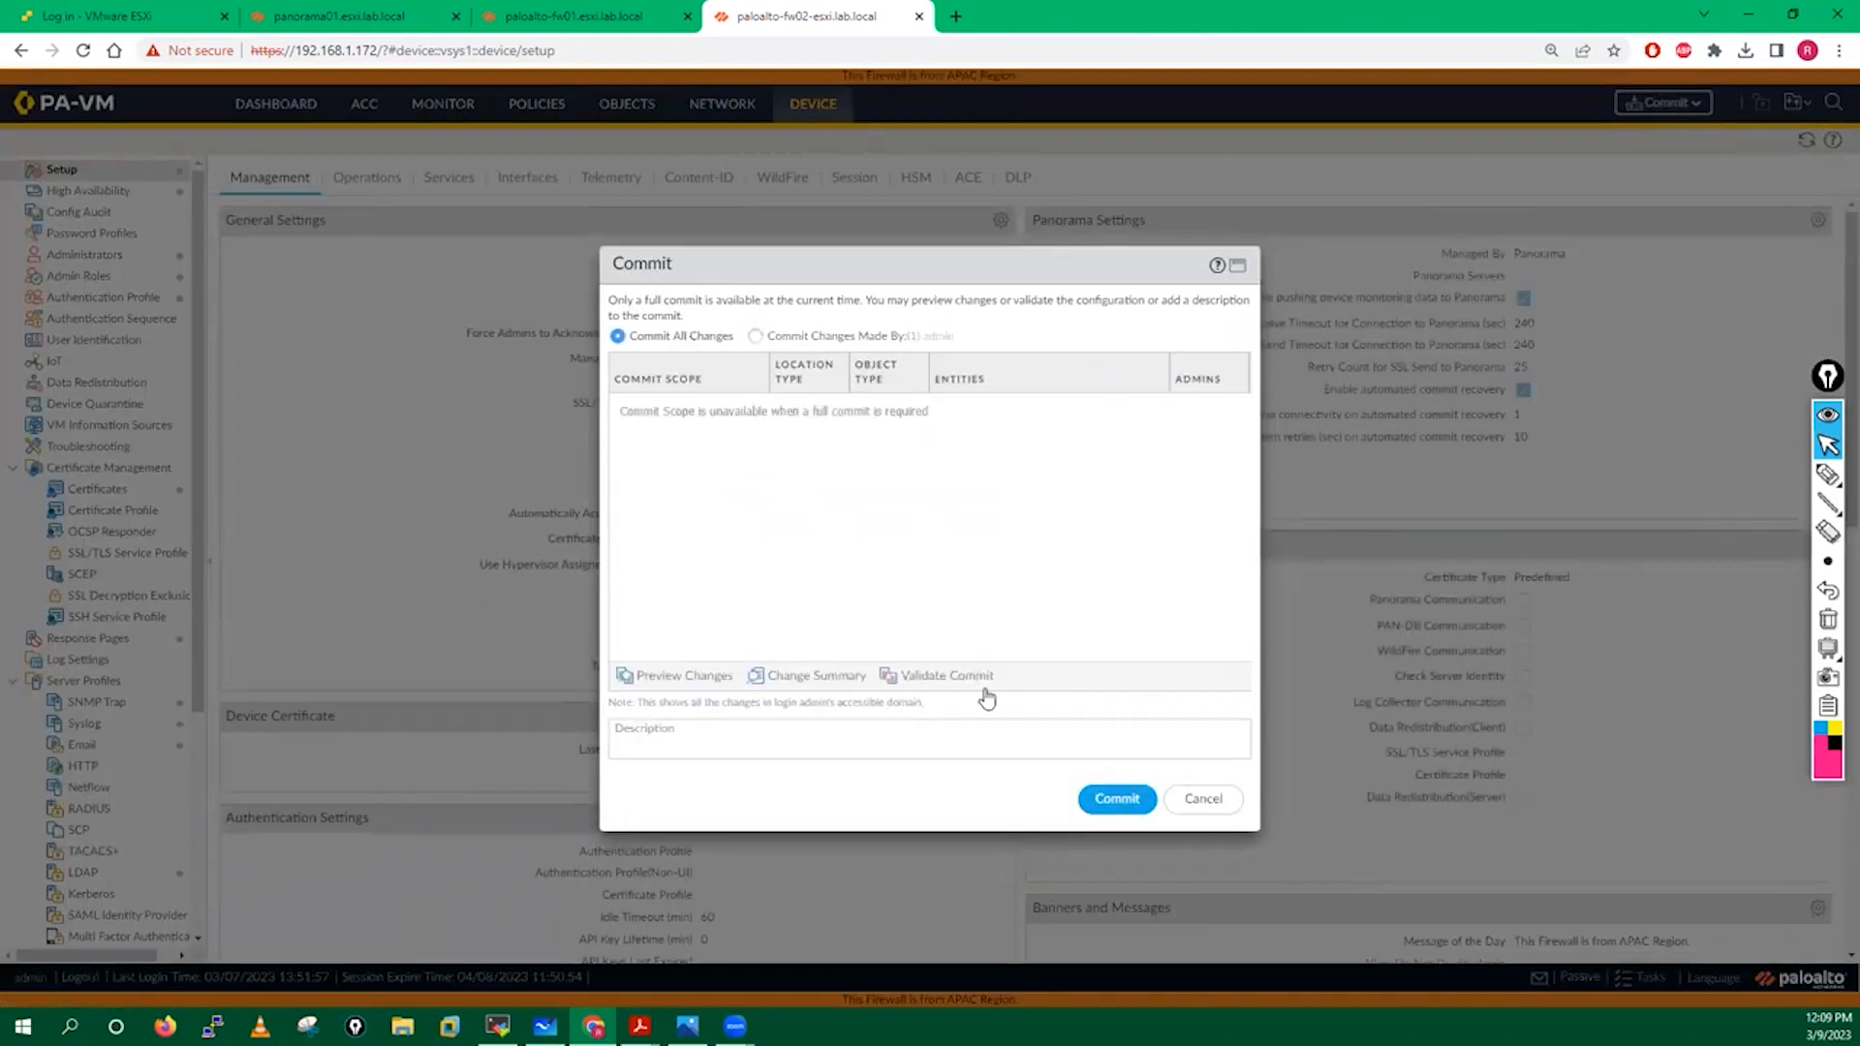
{"action": "left_click", "coordinate": [1114, 800]}
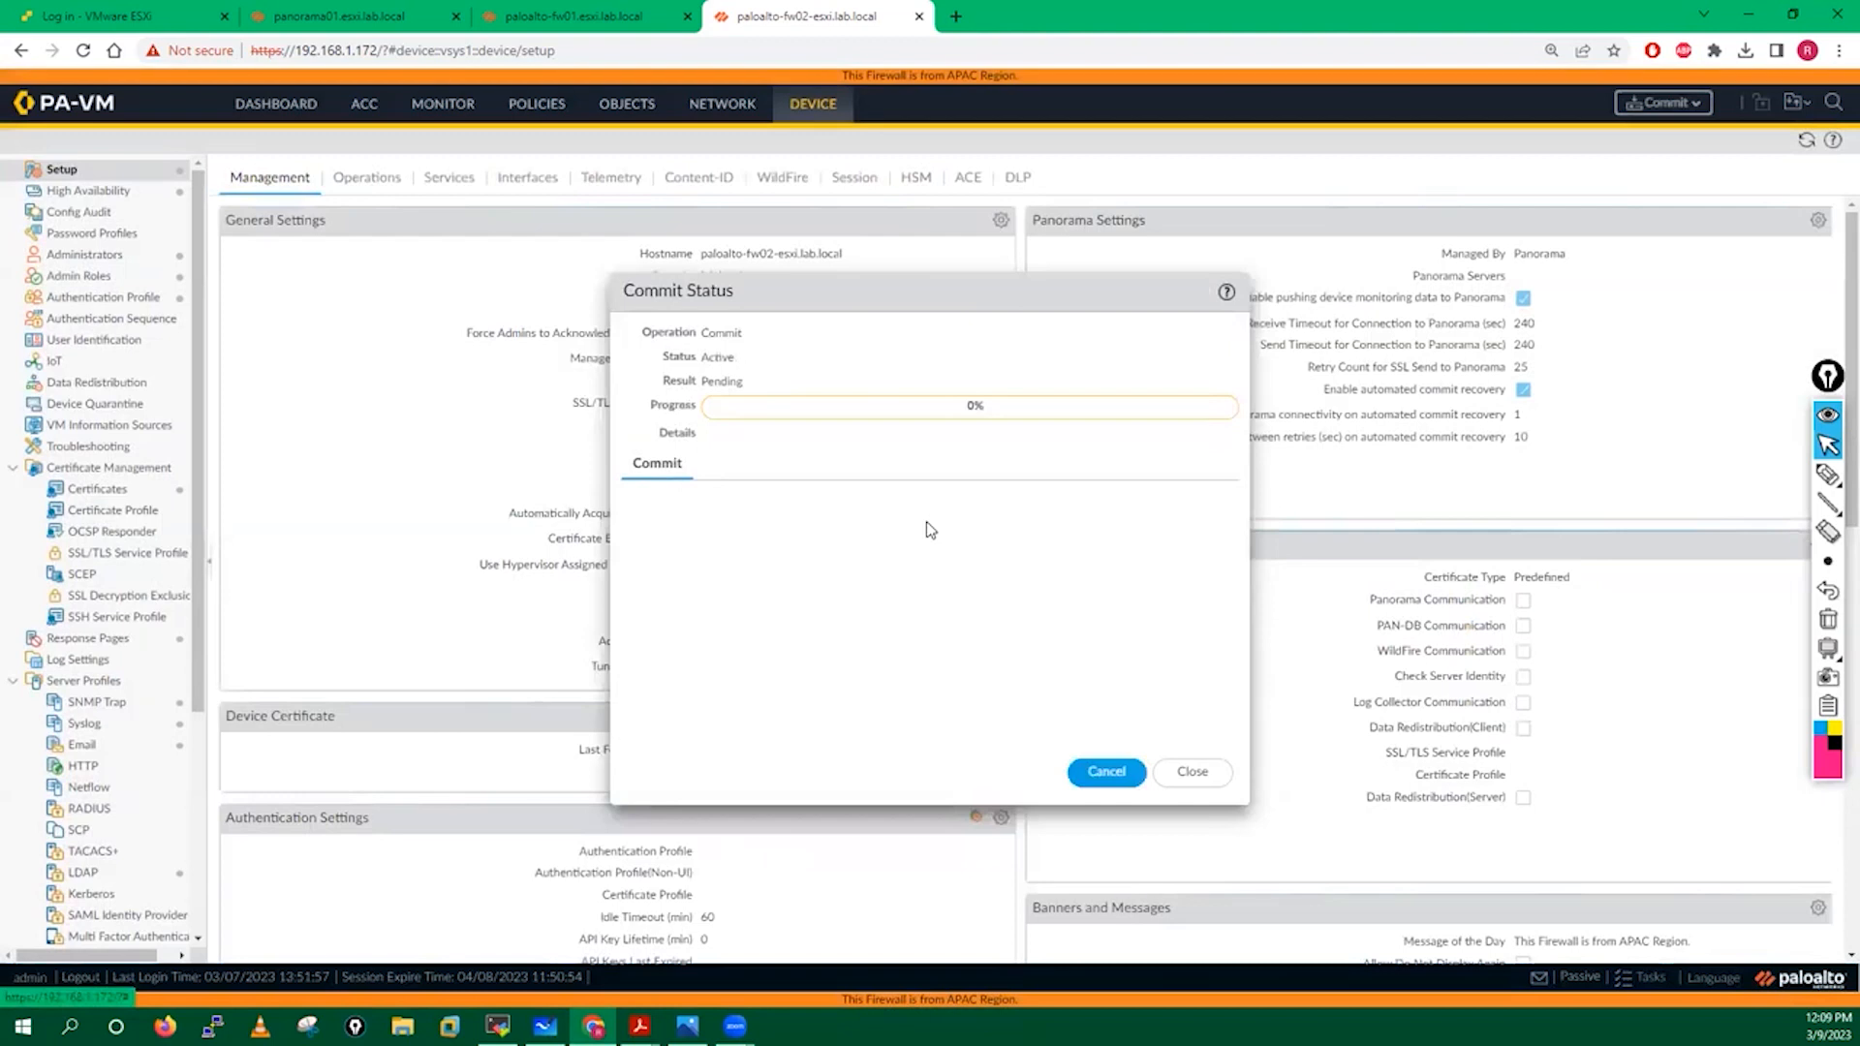
Refresh fw01's HA status, then read fw02's Media-Streaming-Group already-in-use commit error and close it.
{"action": "left_click", "coordinate": [571, 16]}
{"action": "left_click", "coordinate": [1178, 310]}
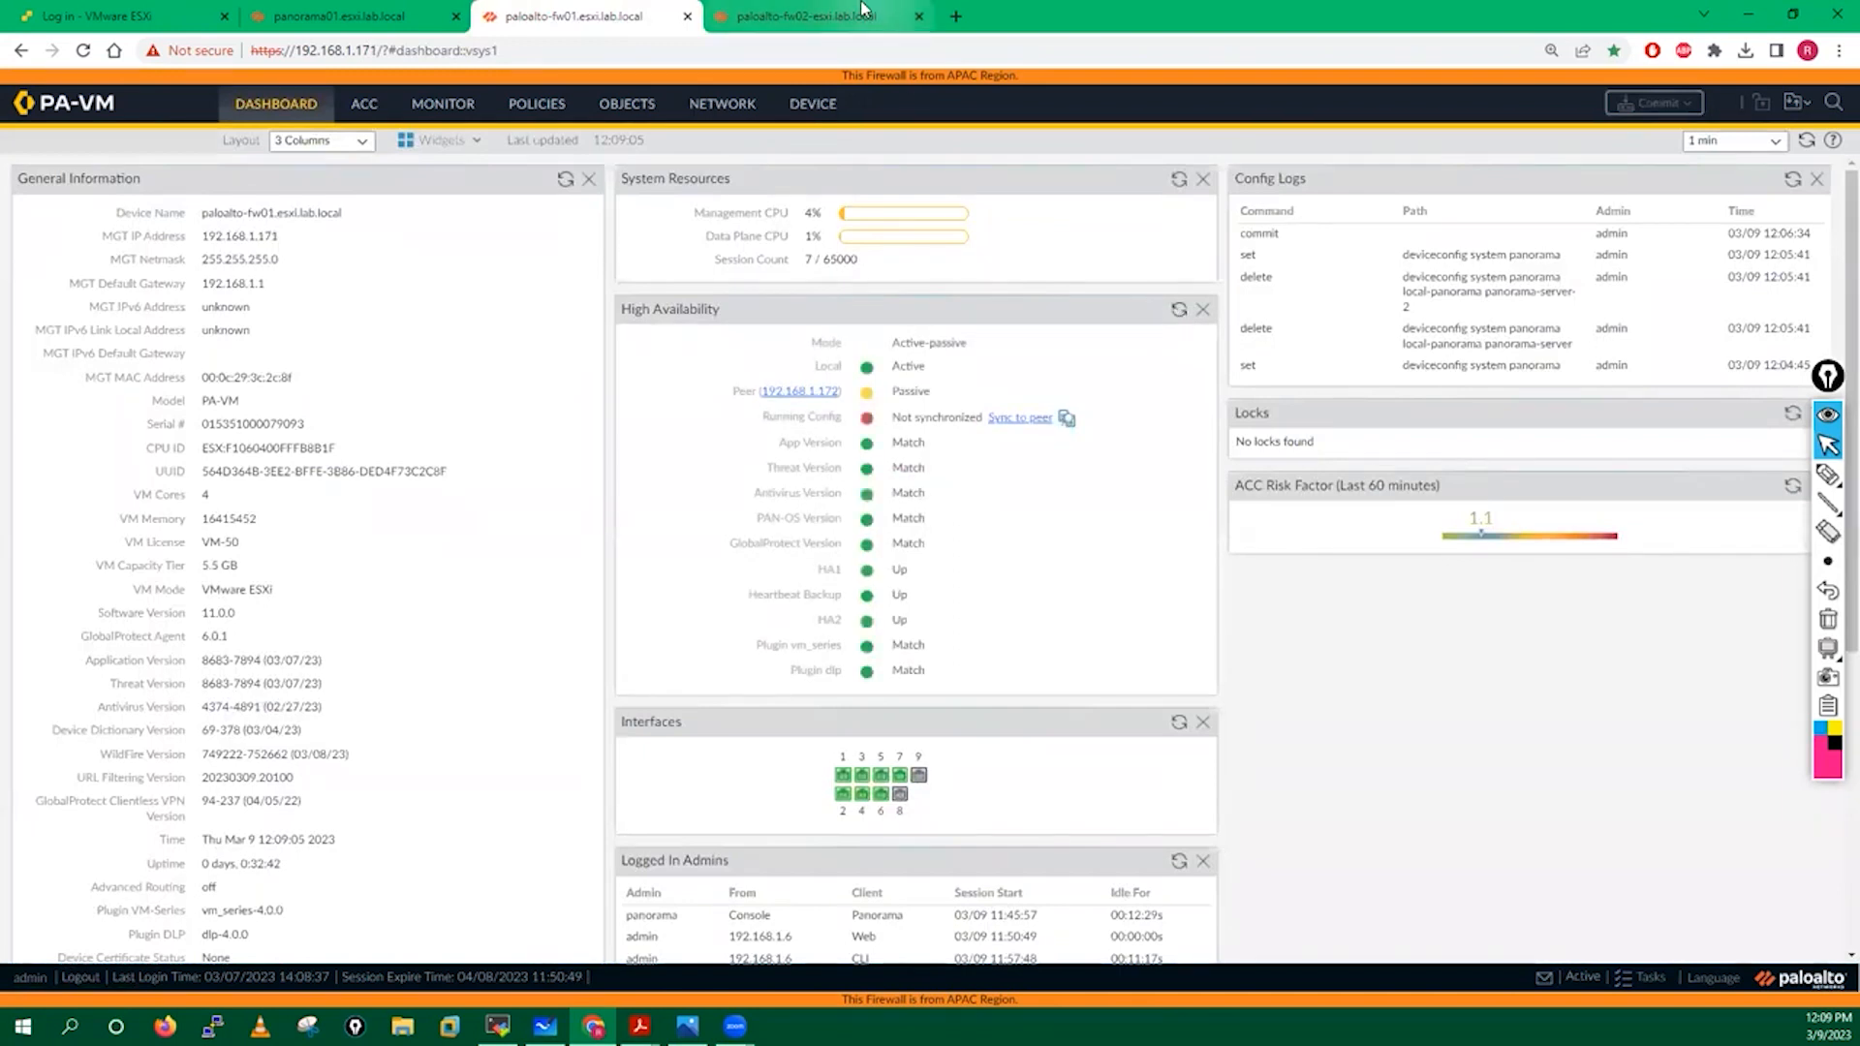
{"action": "left_click", "coordinate": [806, 15]}
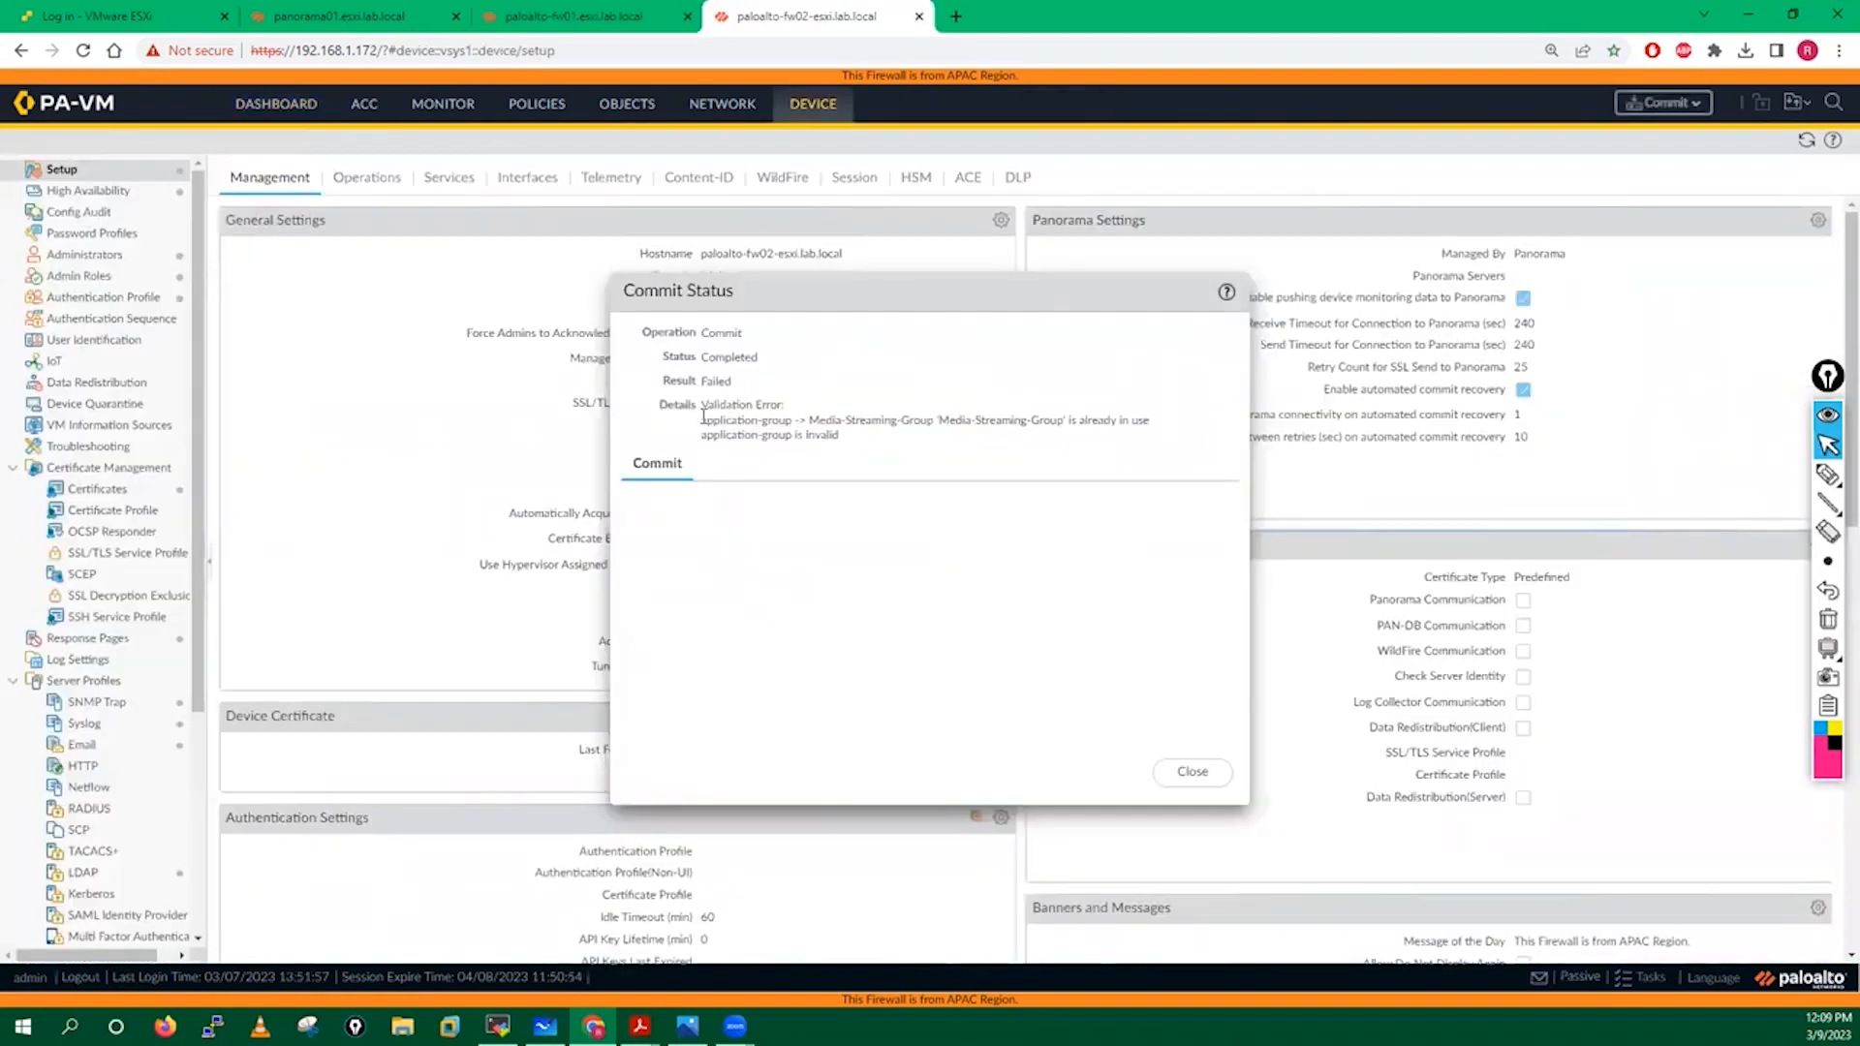
{"action": "left_click_drag", "start_coordinate": [701, 420], "coordinate": [1163, 449]}
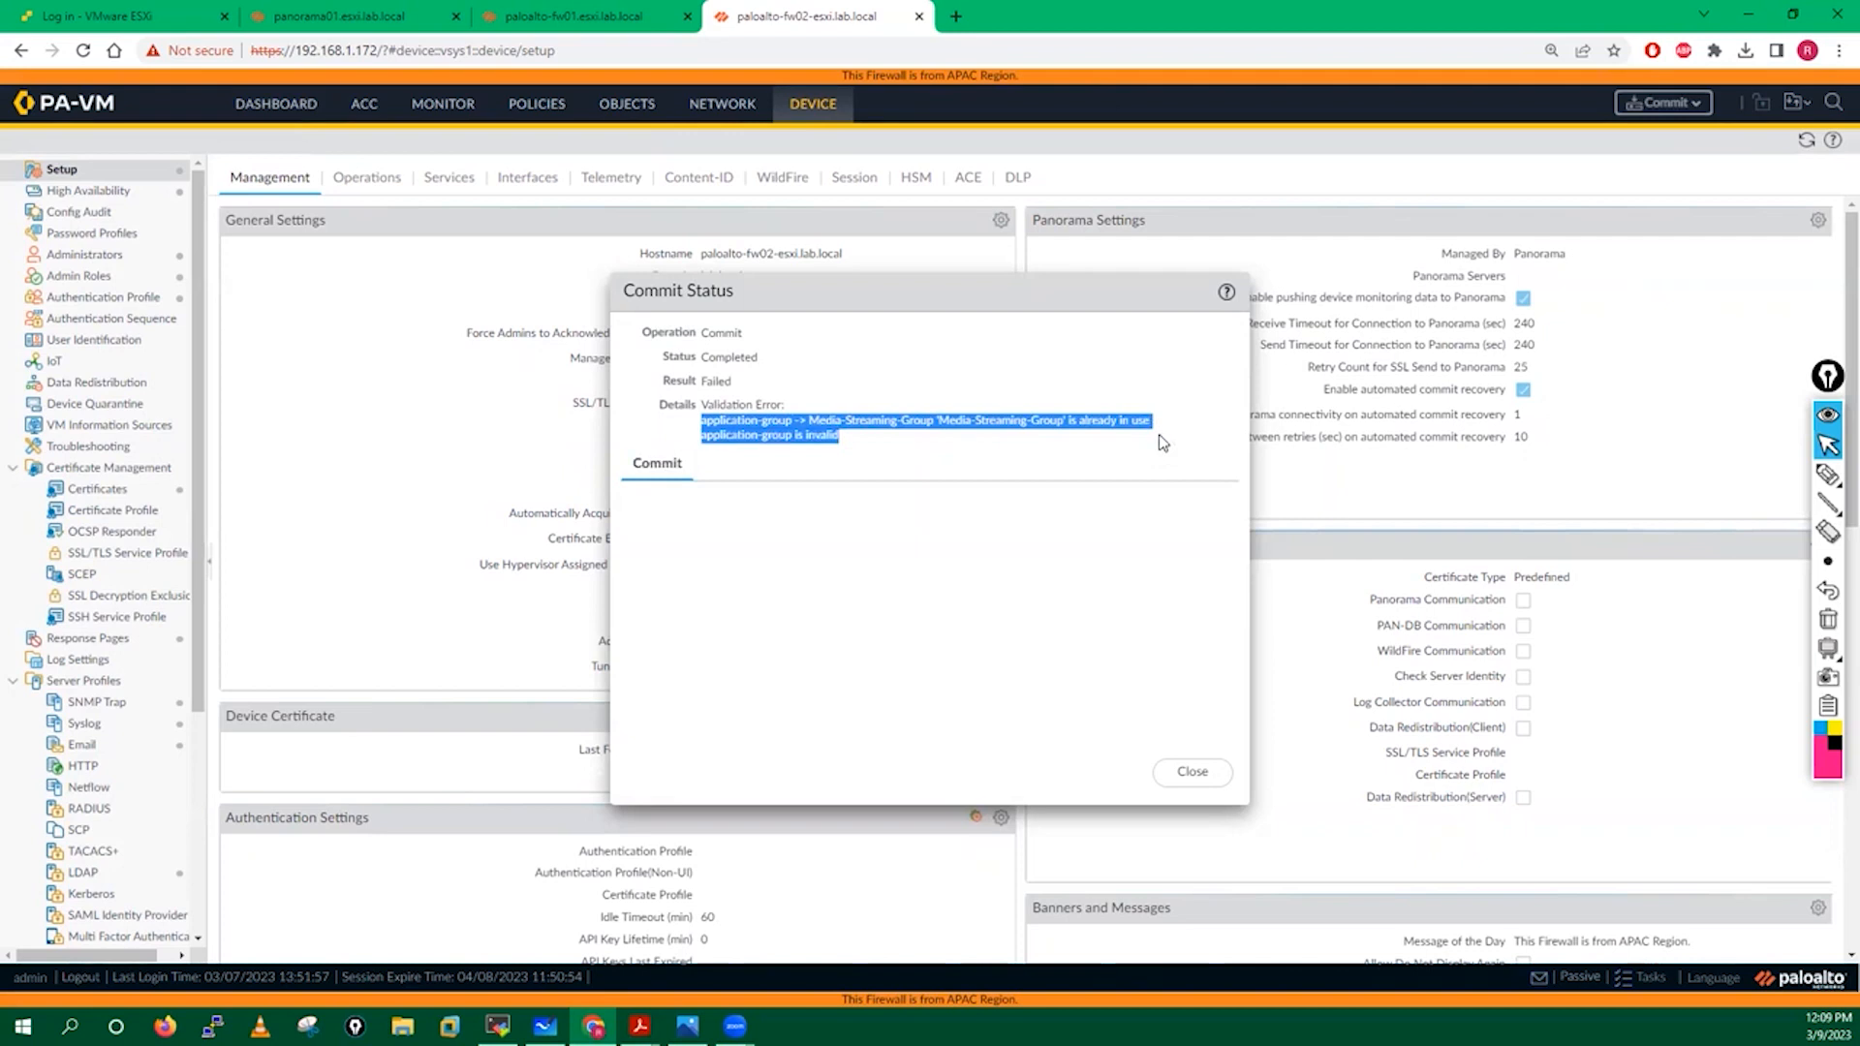
{"action": "left_click", "coordinate": [1197, 775]}
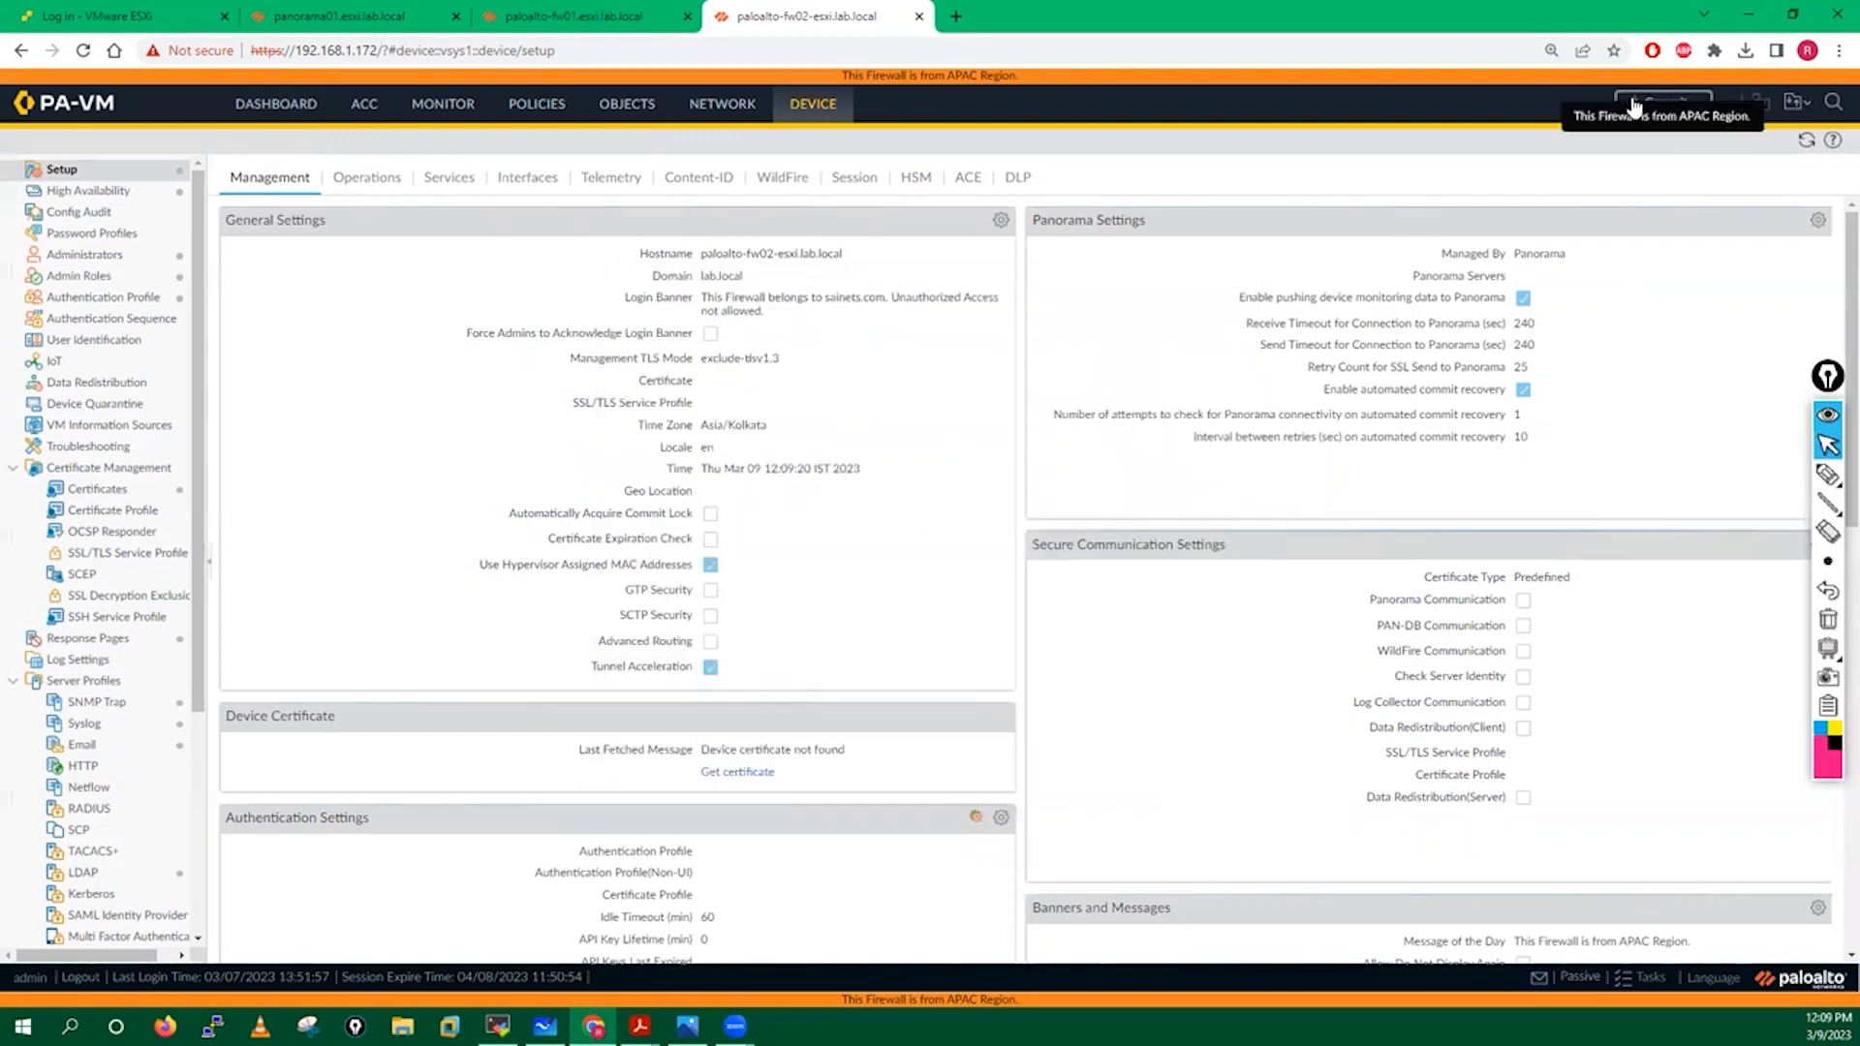
Compare the Application Groups on fw02 and fw01, including Media-Streaming-Group.
{"action": "left_click", "coordinate": [625, 104]}
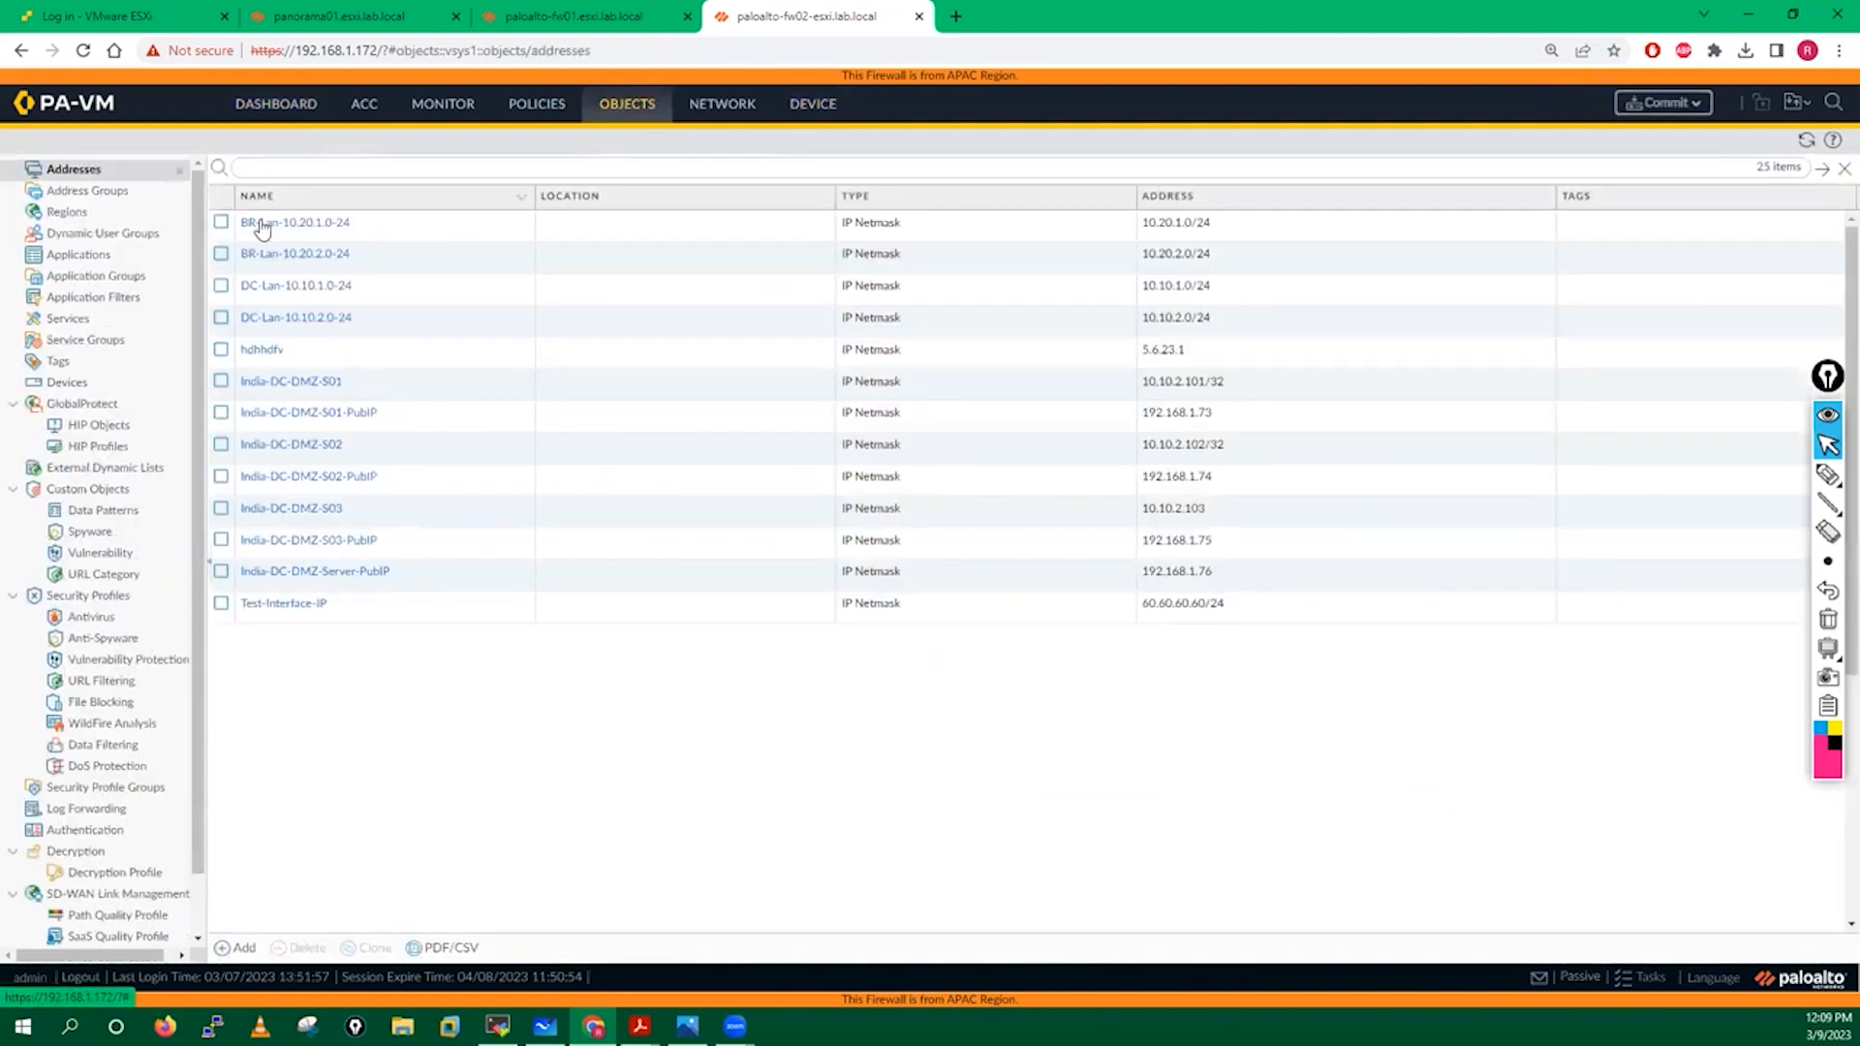
{"action": "left_click", "coordinate": [80, 193]}
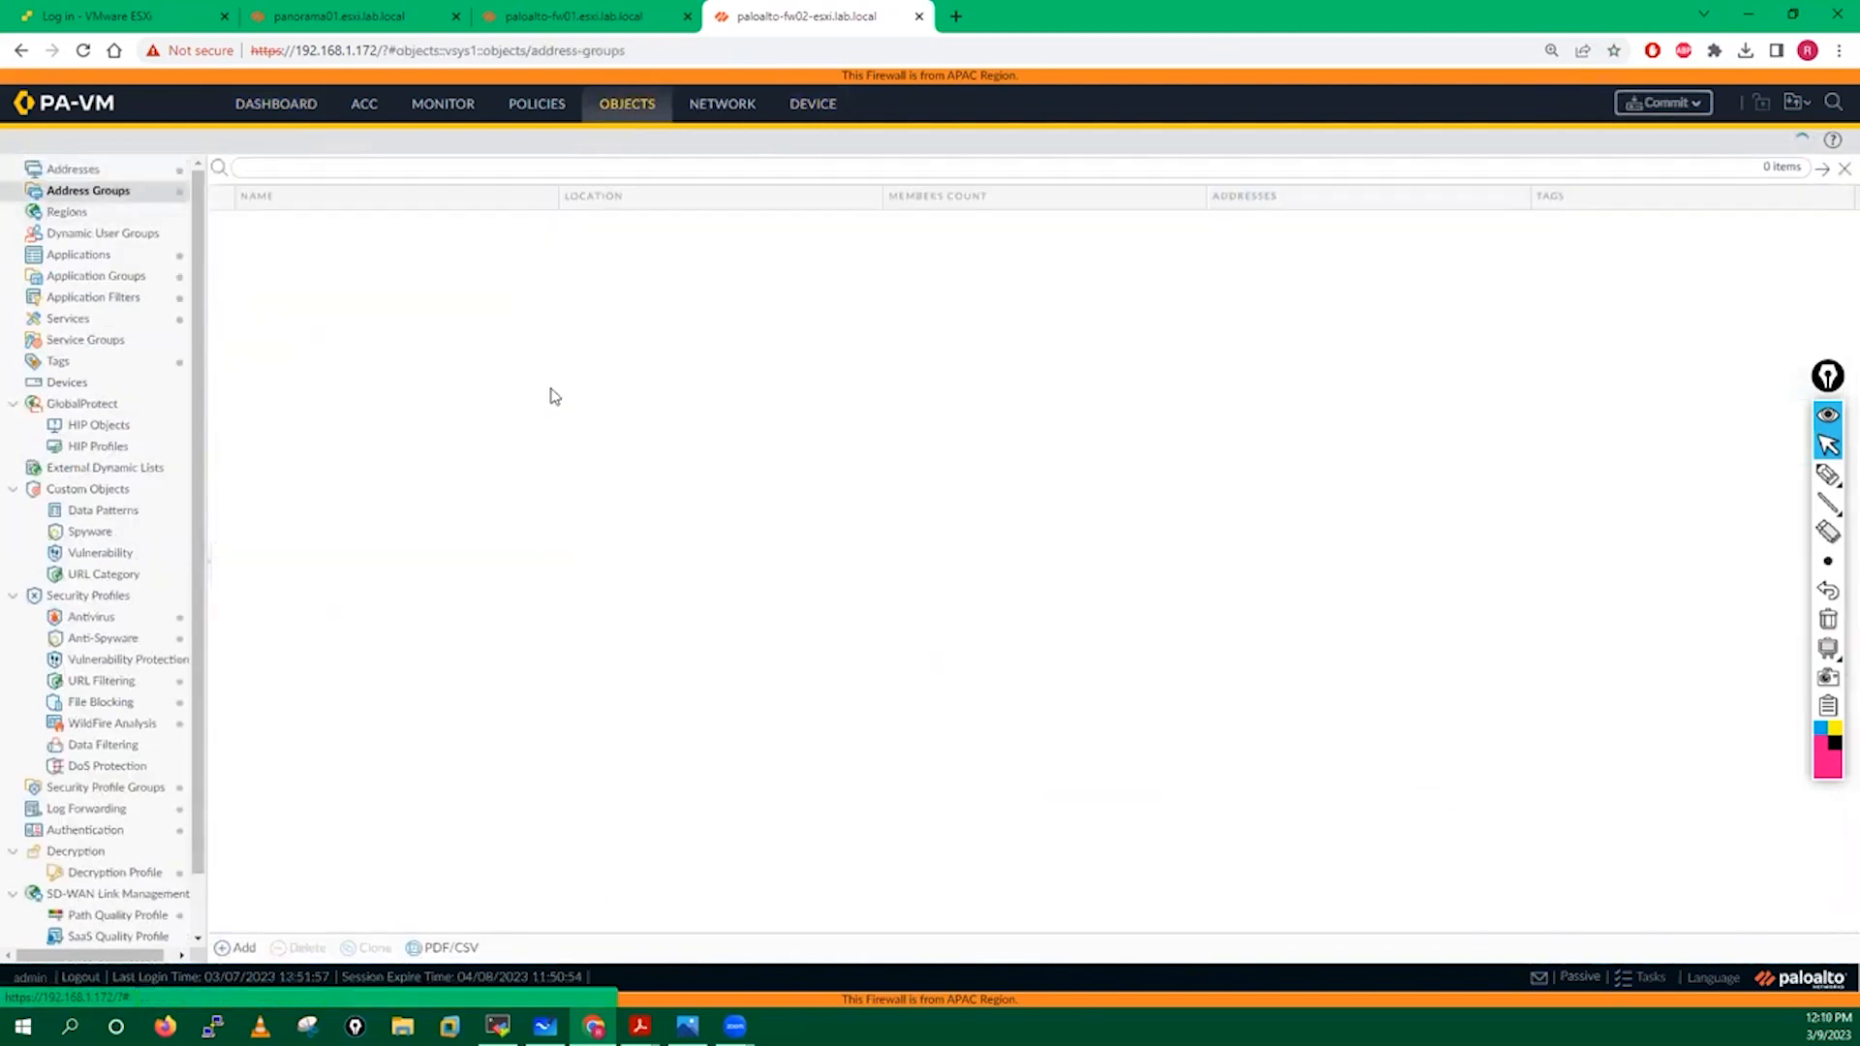
{"action": "left_click", "coordinate": [101, 278]}
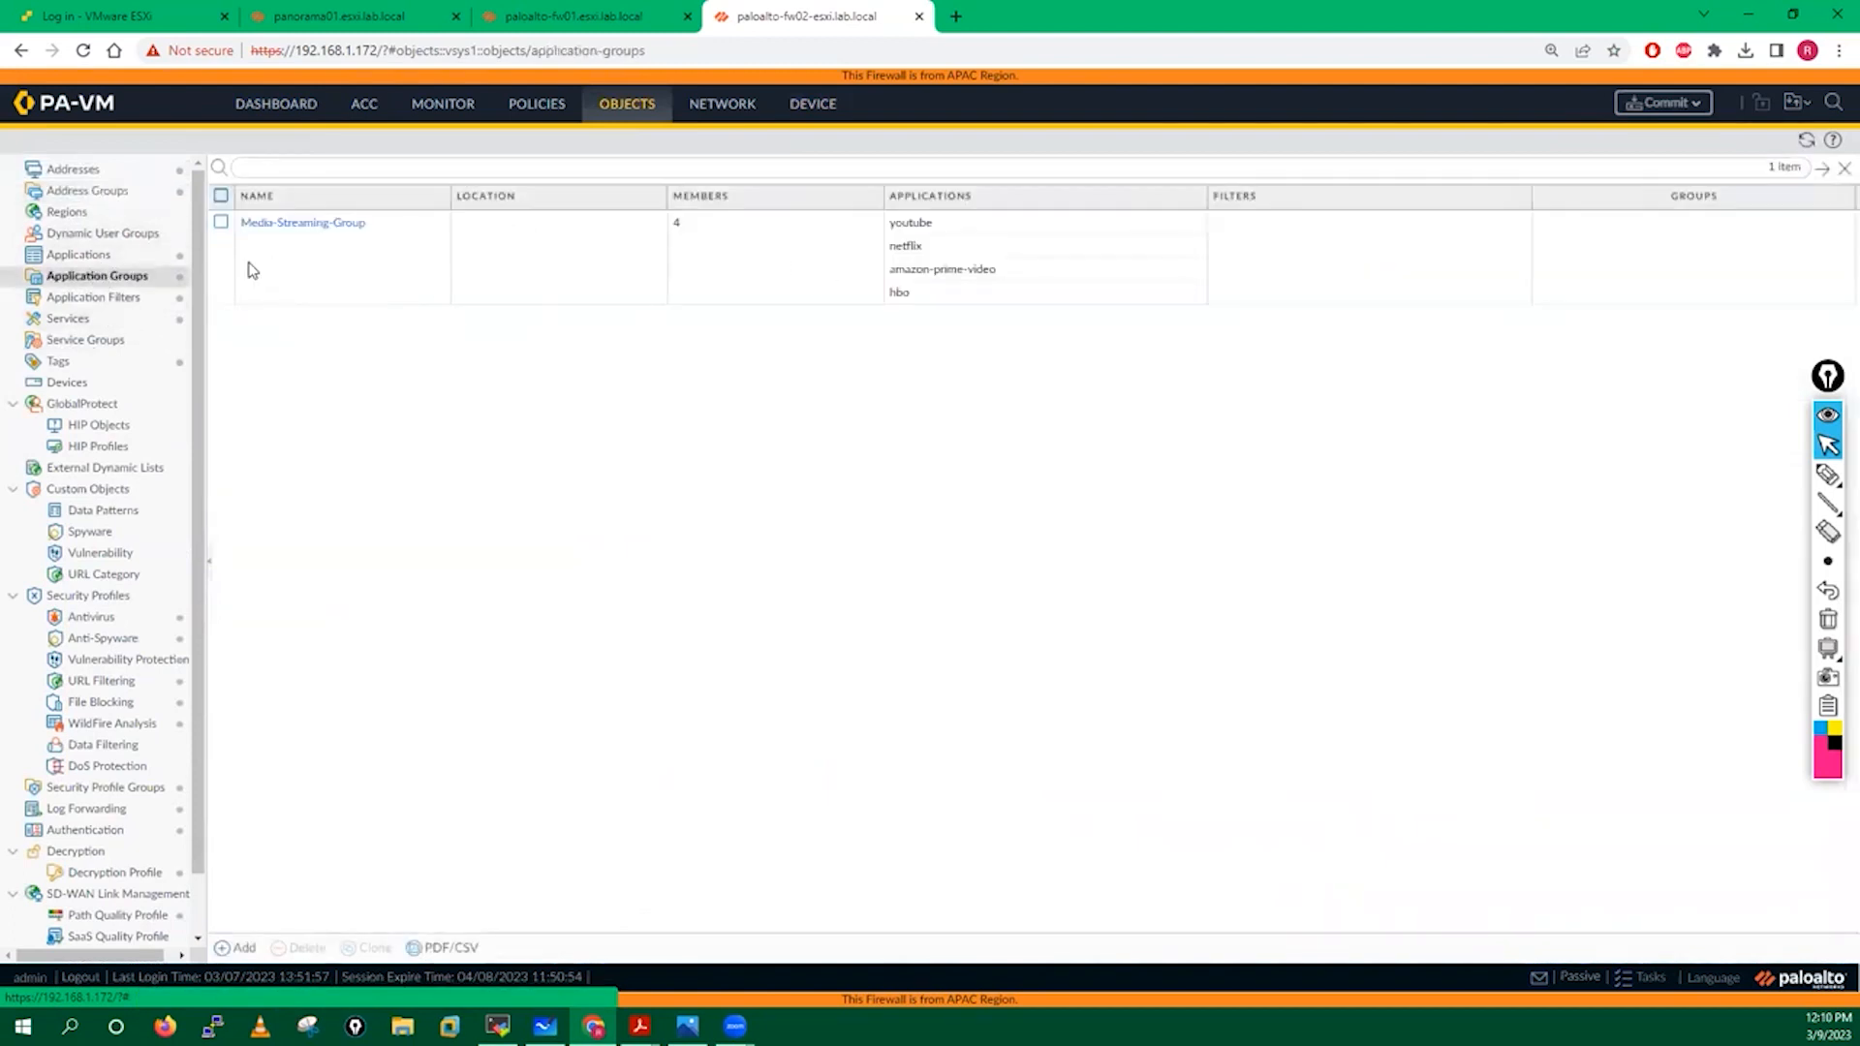
{"action": "left_click", "coordinate": [574, 15]}
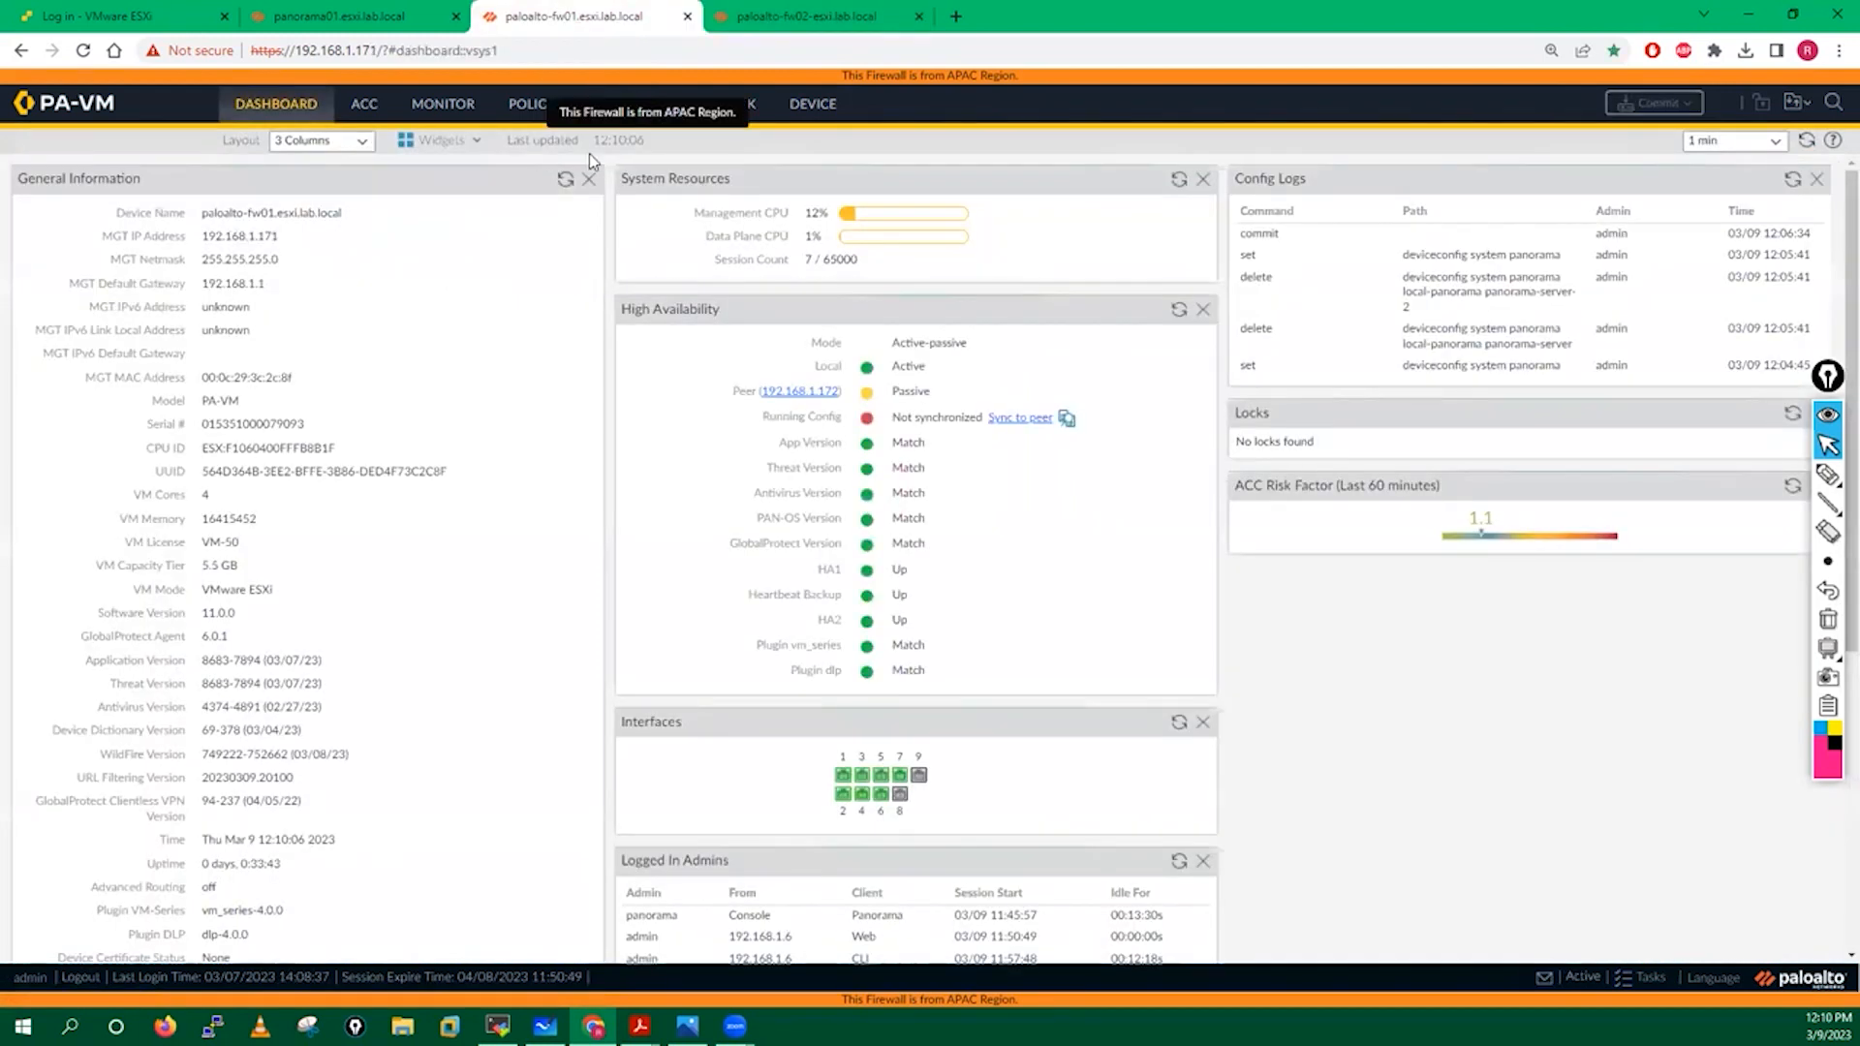
{"action": "left_click", "coordinate": [822, 113]}
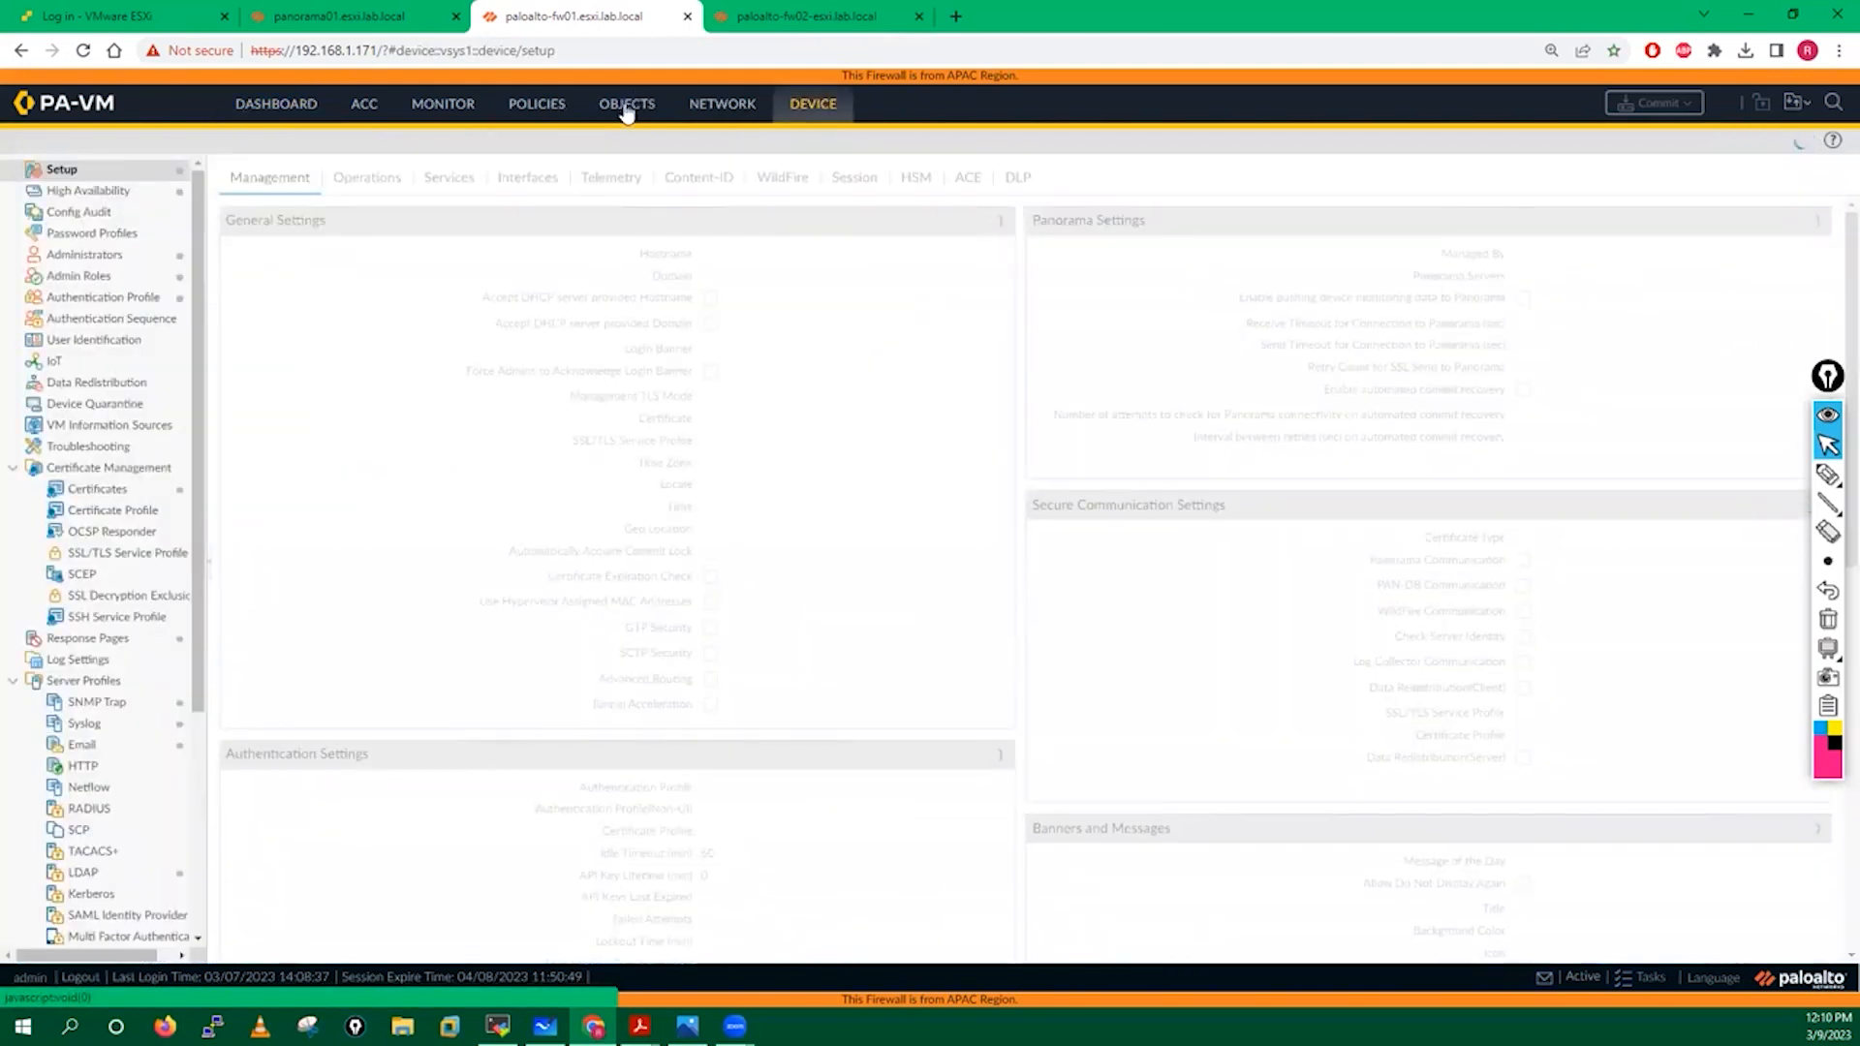
{"action": "left_click", "coordinate": [626, 114]}
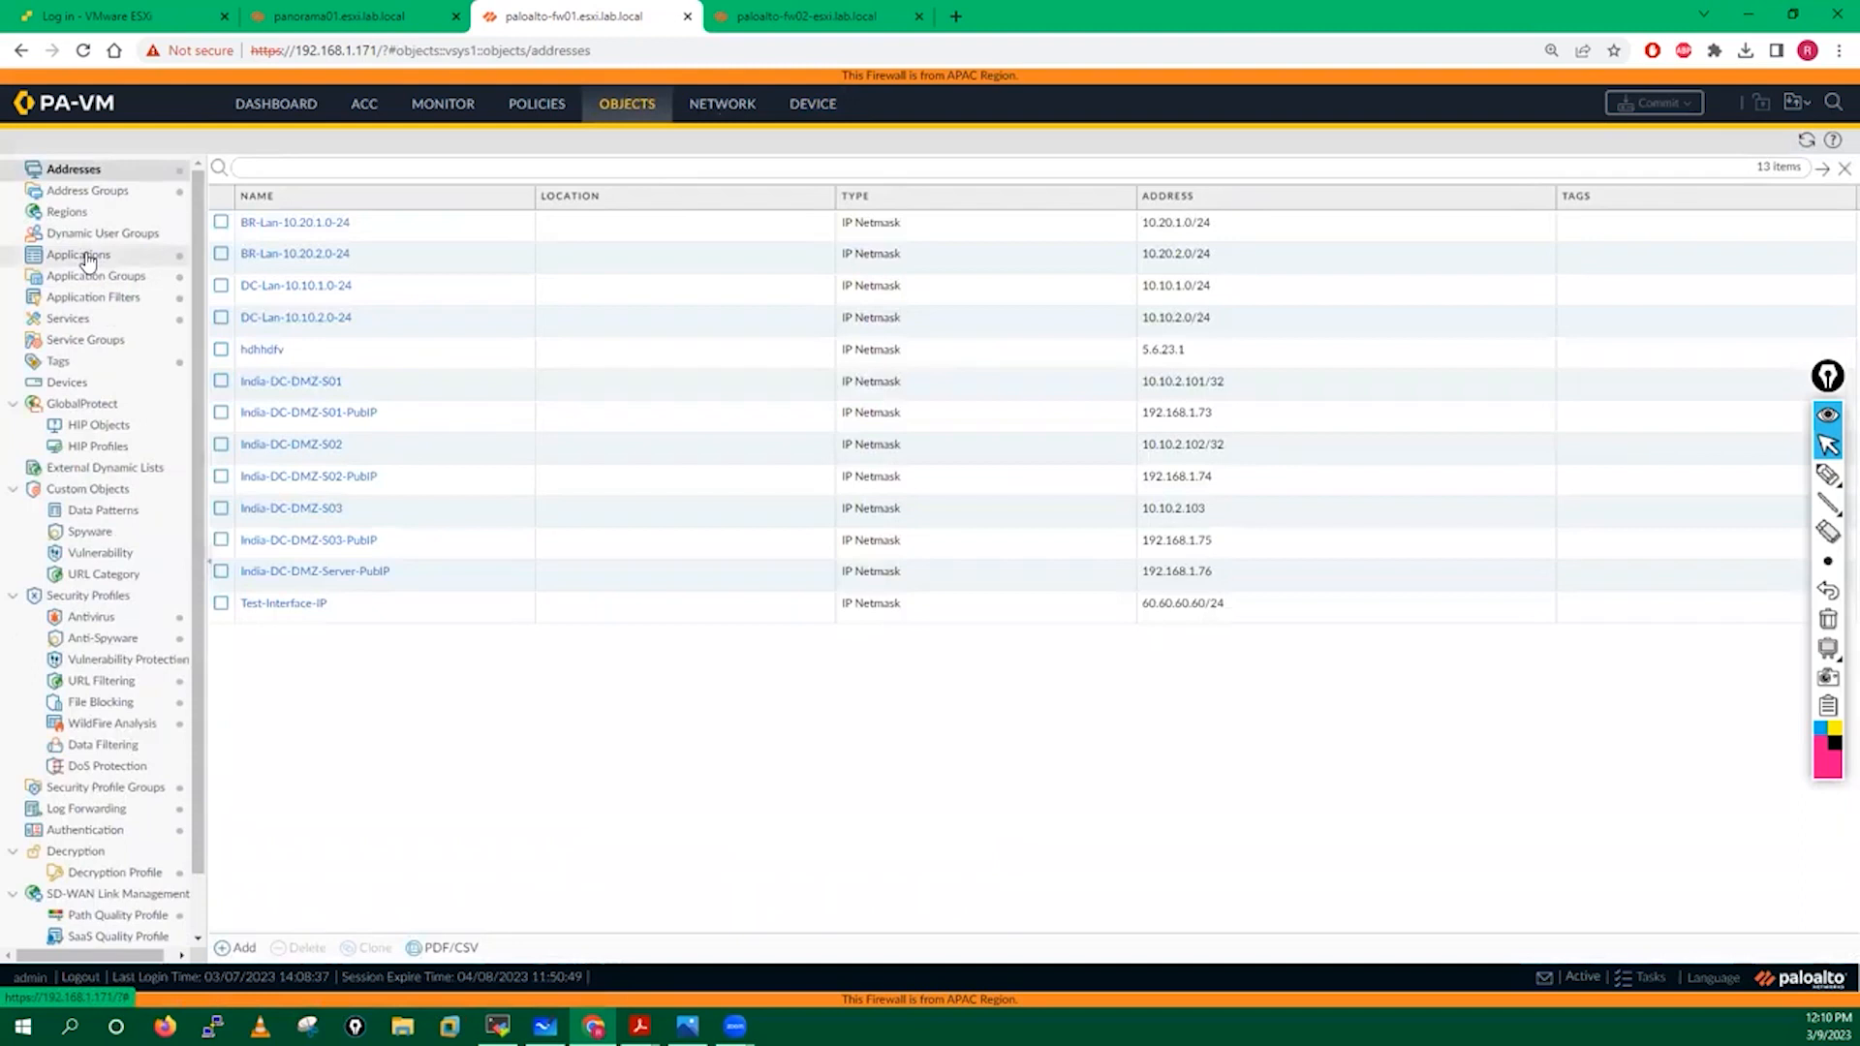
{"action": "left_click", "coordinate": [98, 278]}
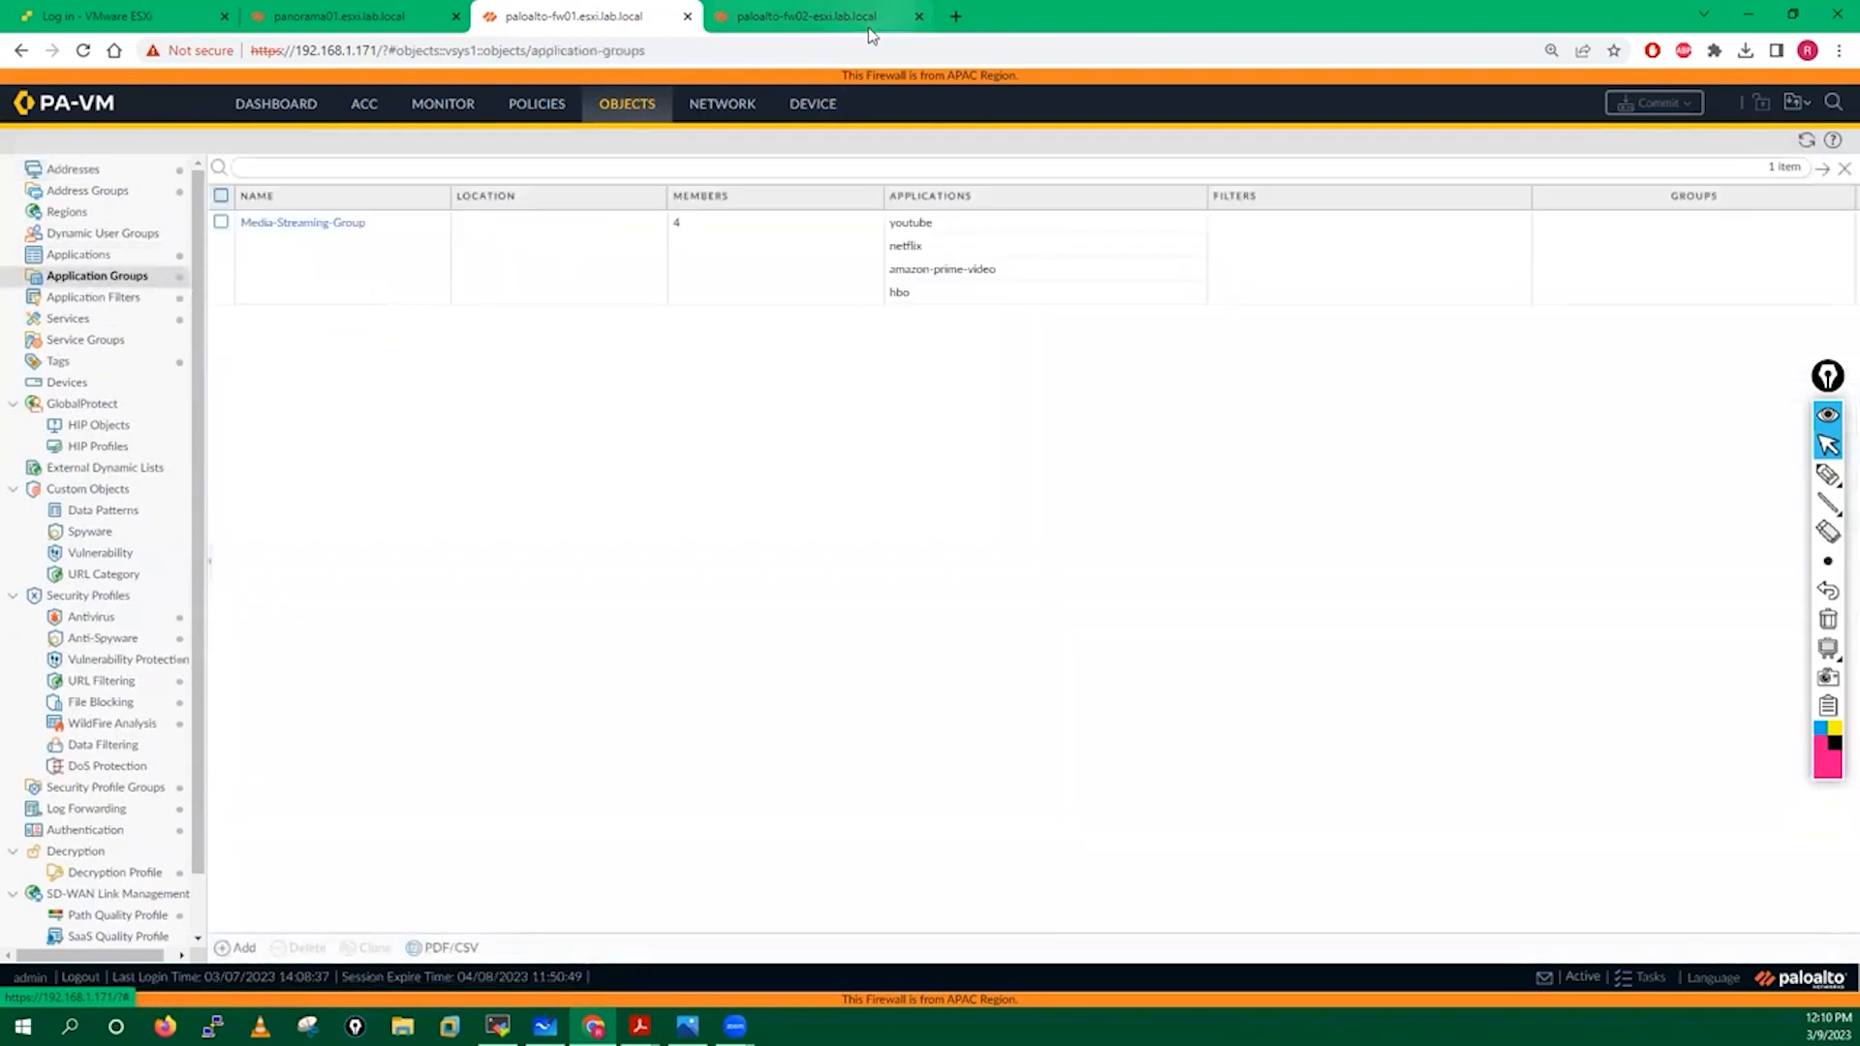
{"action": "left_click", "coordinate": [813, 111]}
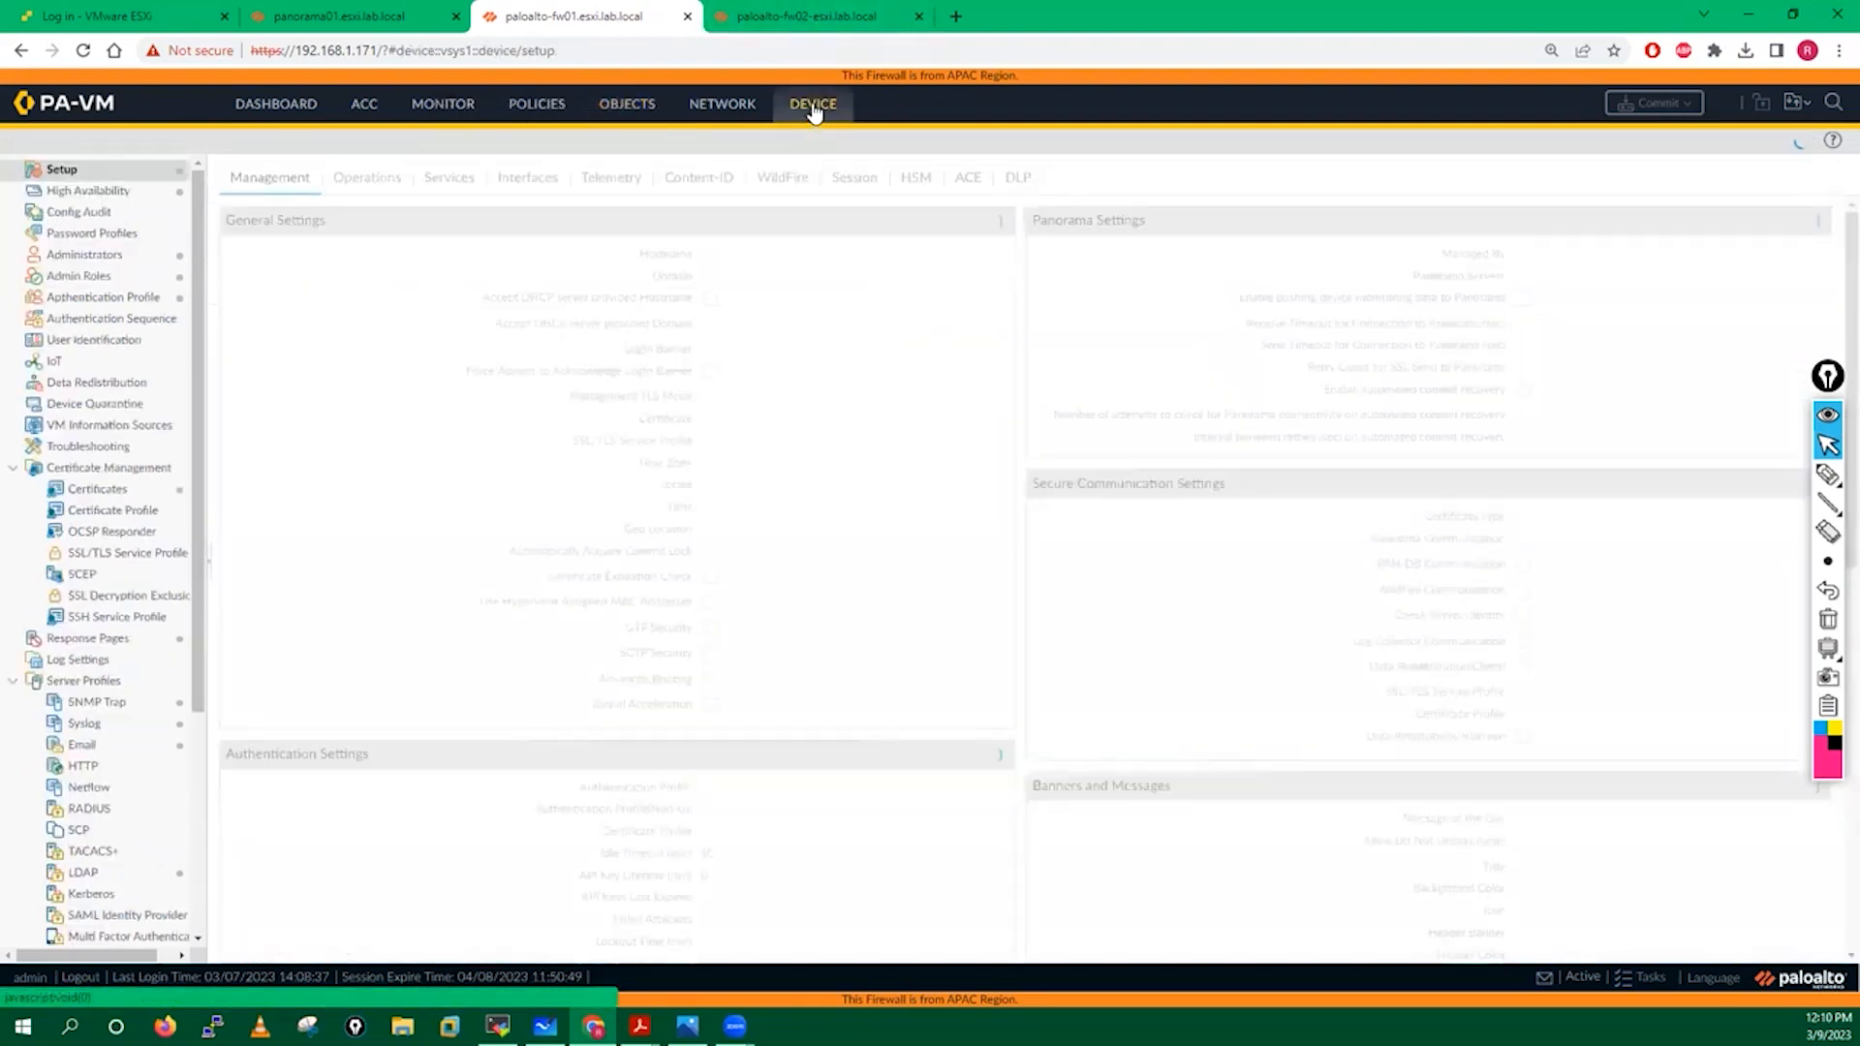
Sync fw01's configuration to its HA peer, then return to fw02's dashboard.
{"action": "left_click", "coordinate": [296, 107]}
{"action": "left_click", "coordinate": [1017, 419]}
{"action": "left_click", "coordinate": [884, 584]}
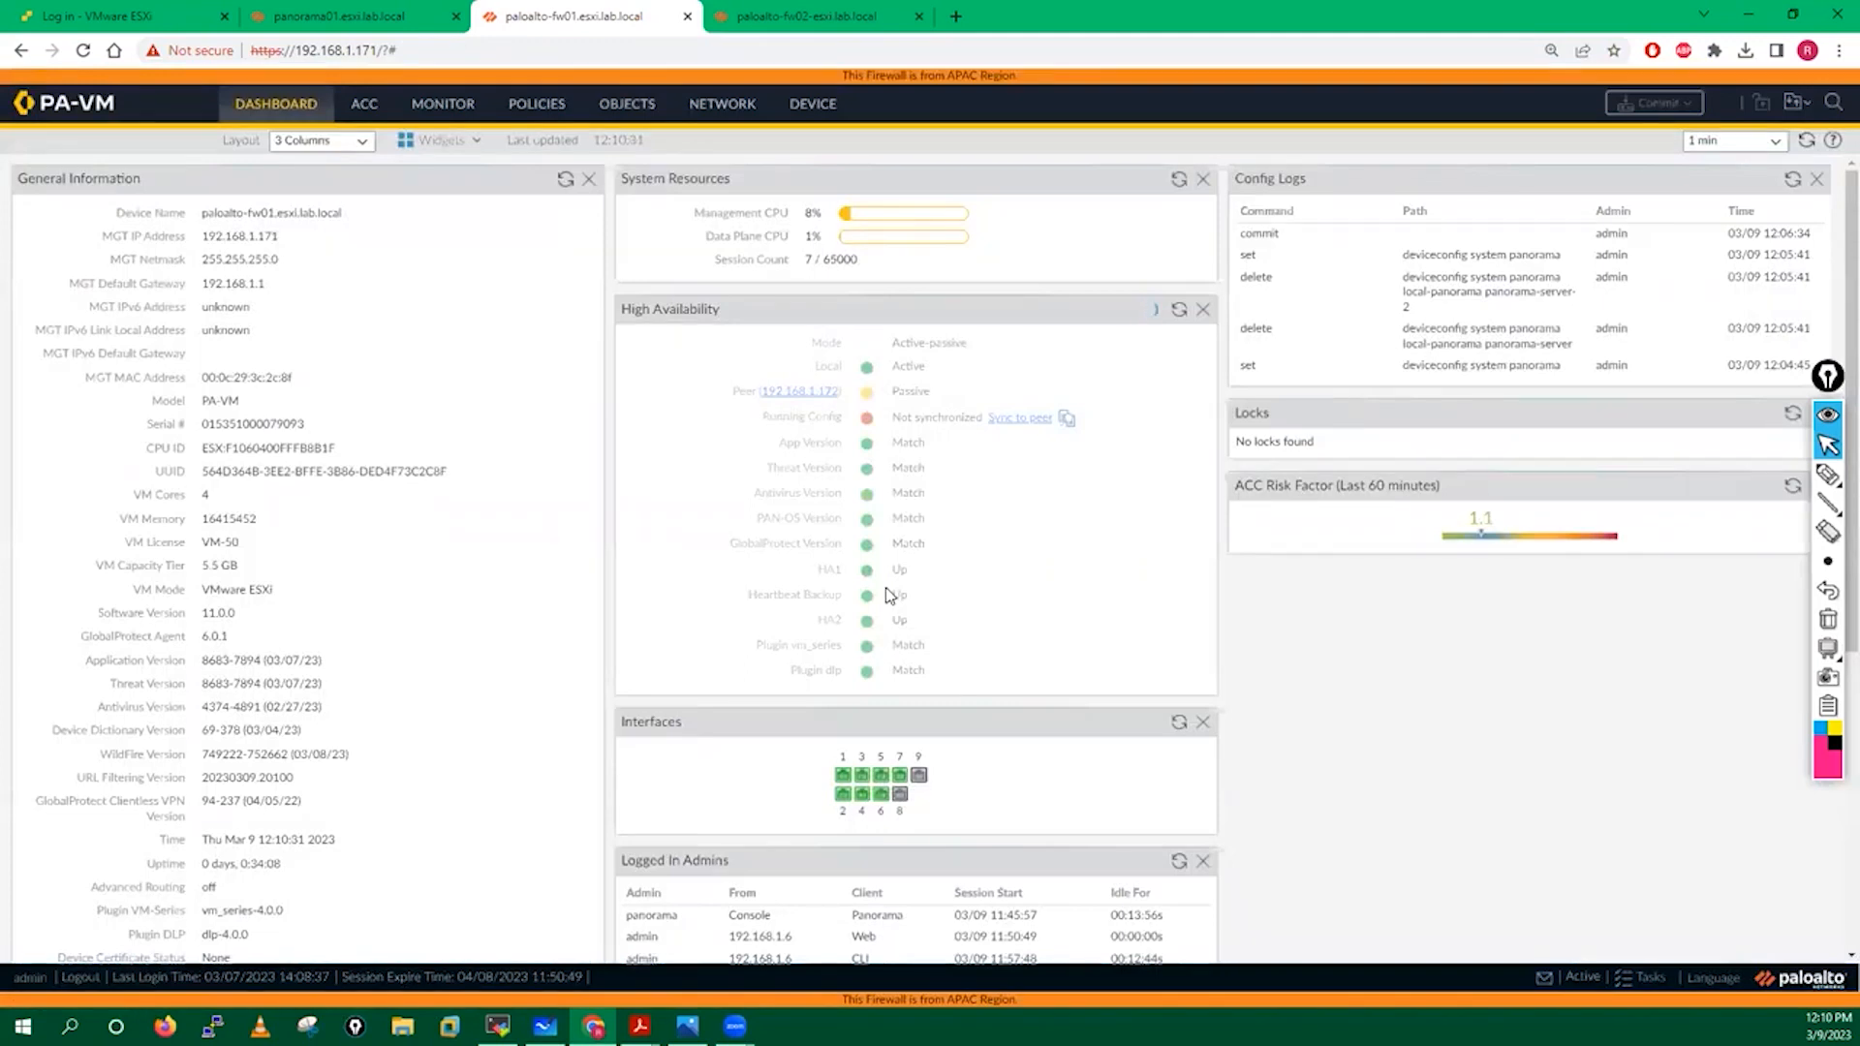
{"action": "left_click", "coordinate": [1178, 311]}
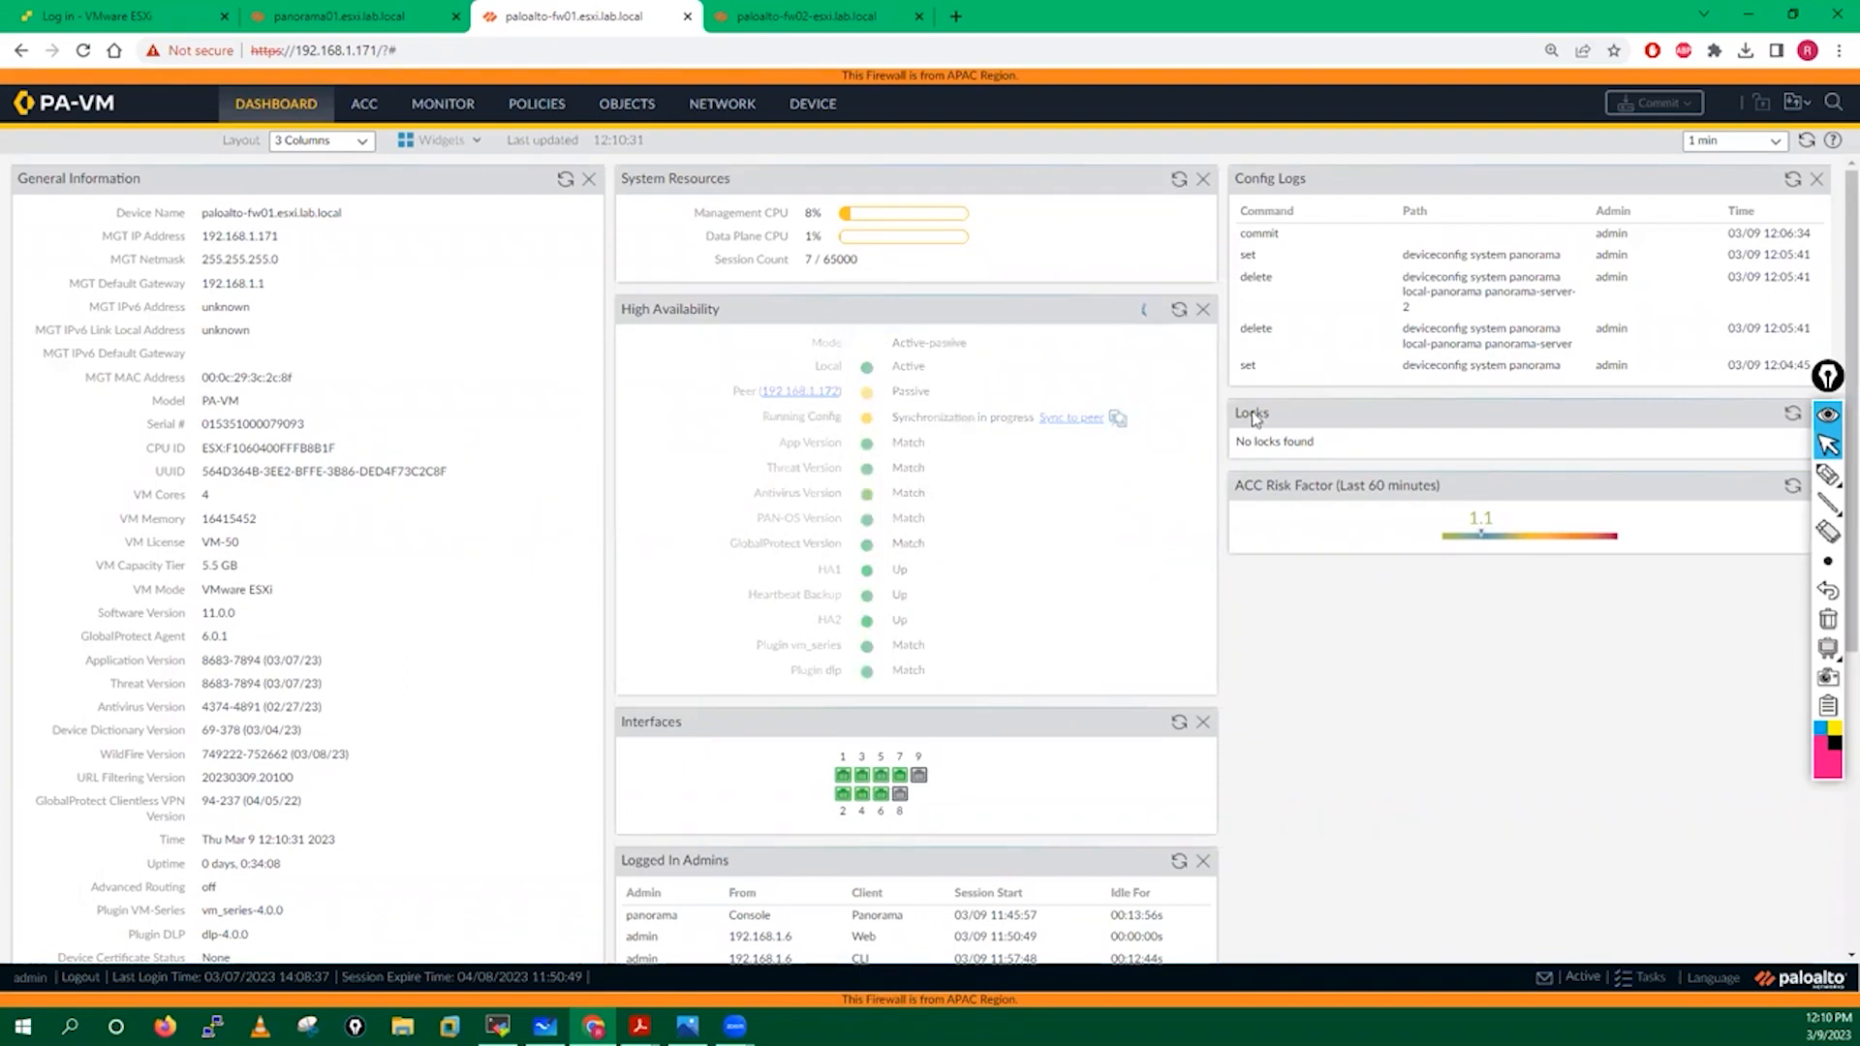
{"action": "left_click", "coordinate": [838, 10]}
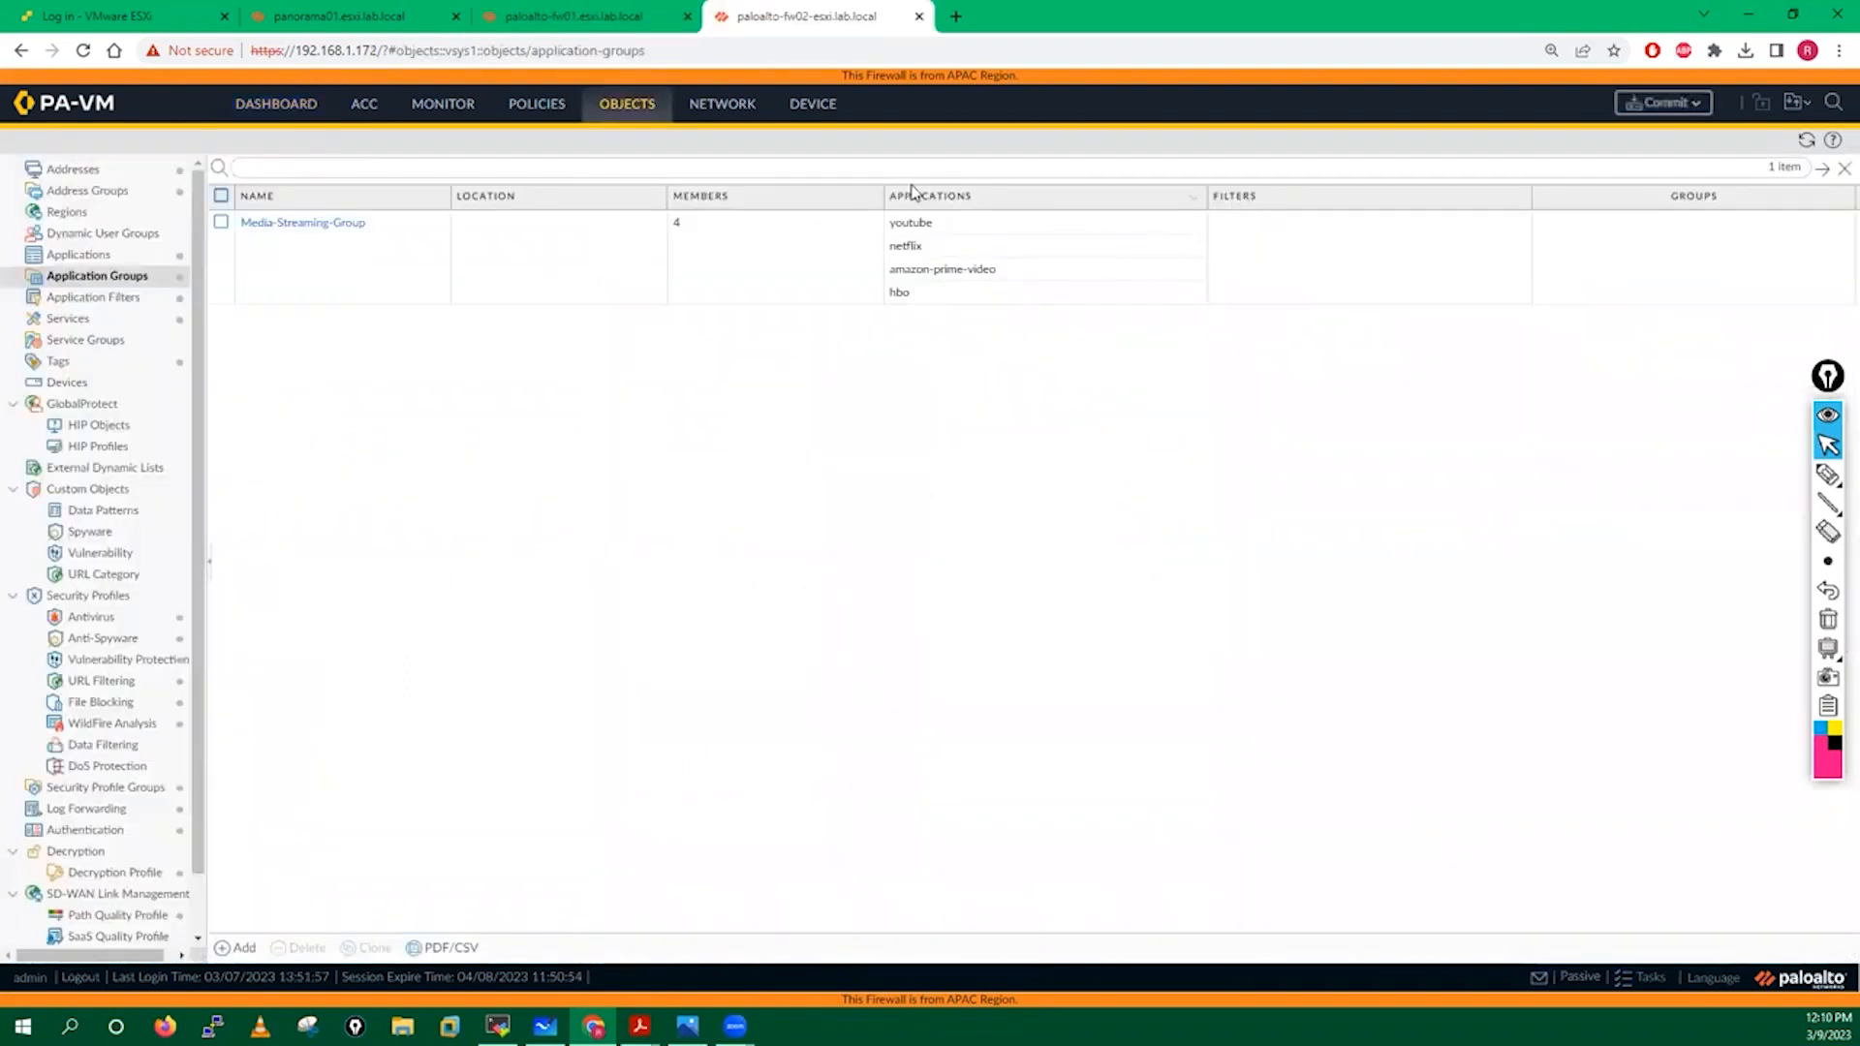
{"action": "left_click", "coordinate": [249, 113]}
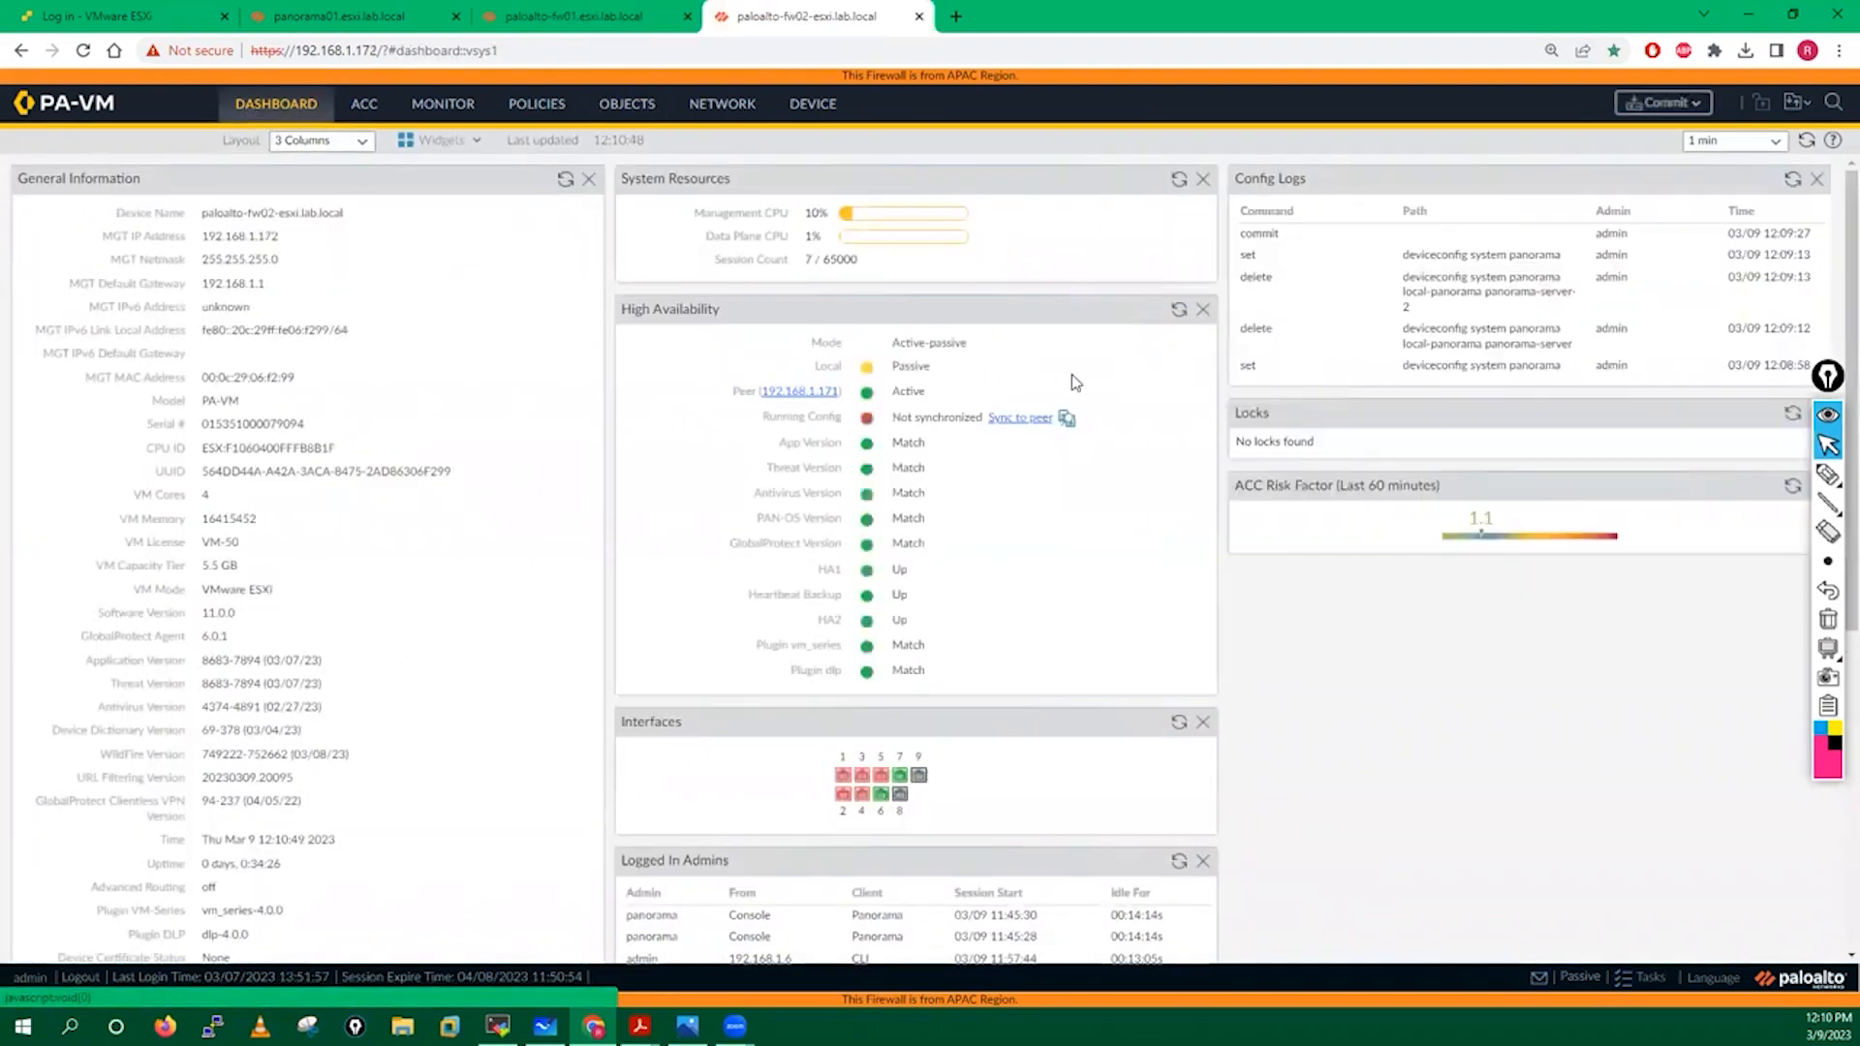
Refresh HA status on both firewalls until fw02's running config shows Synchronized with 192.168.1.171.
{"action": "left_click", "coordinate": [1179, 313]}
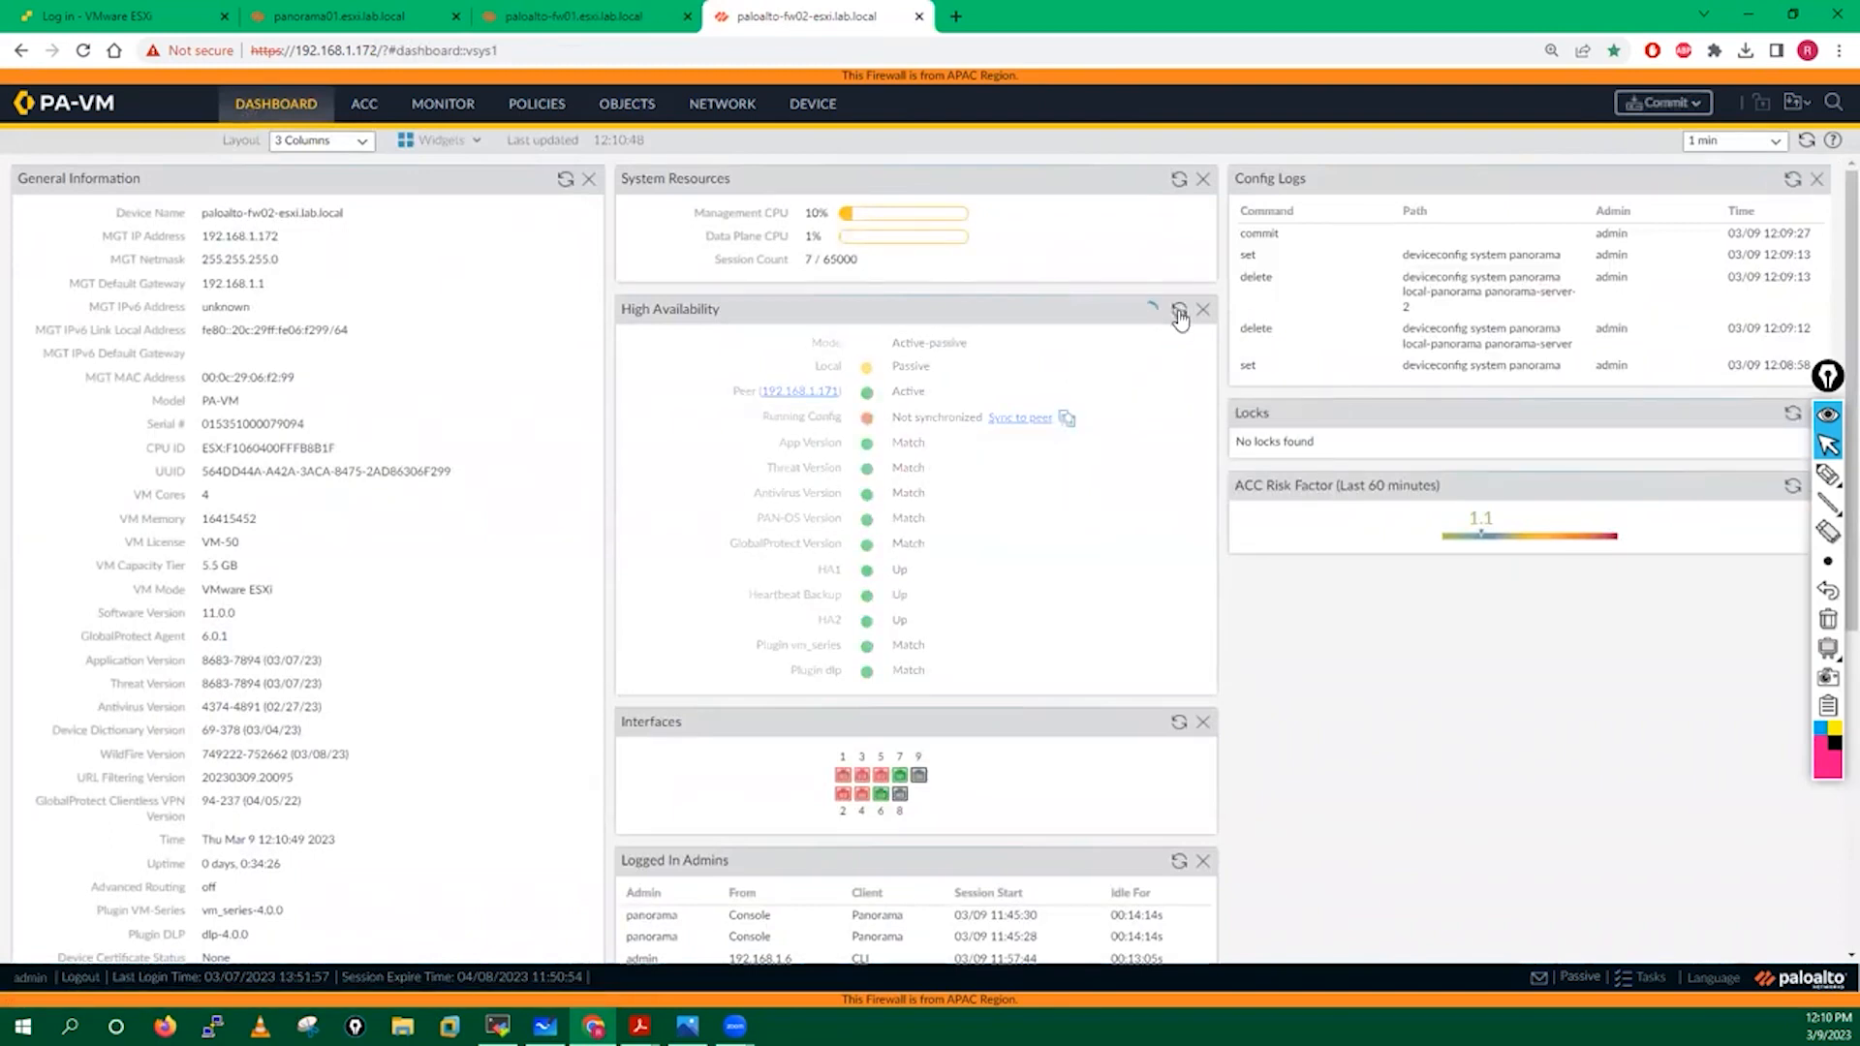
{"action": "left_click", "coordinate": [1180, 315]}
{"action": "left_click", "coordinate": [631, 14]}
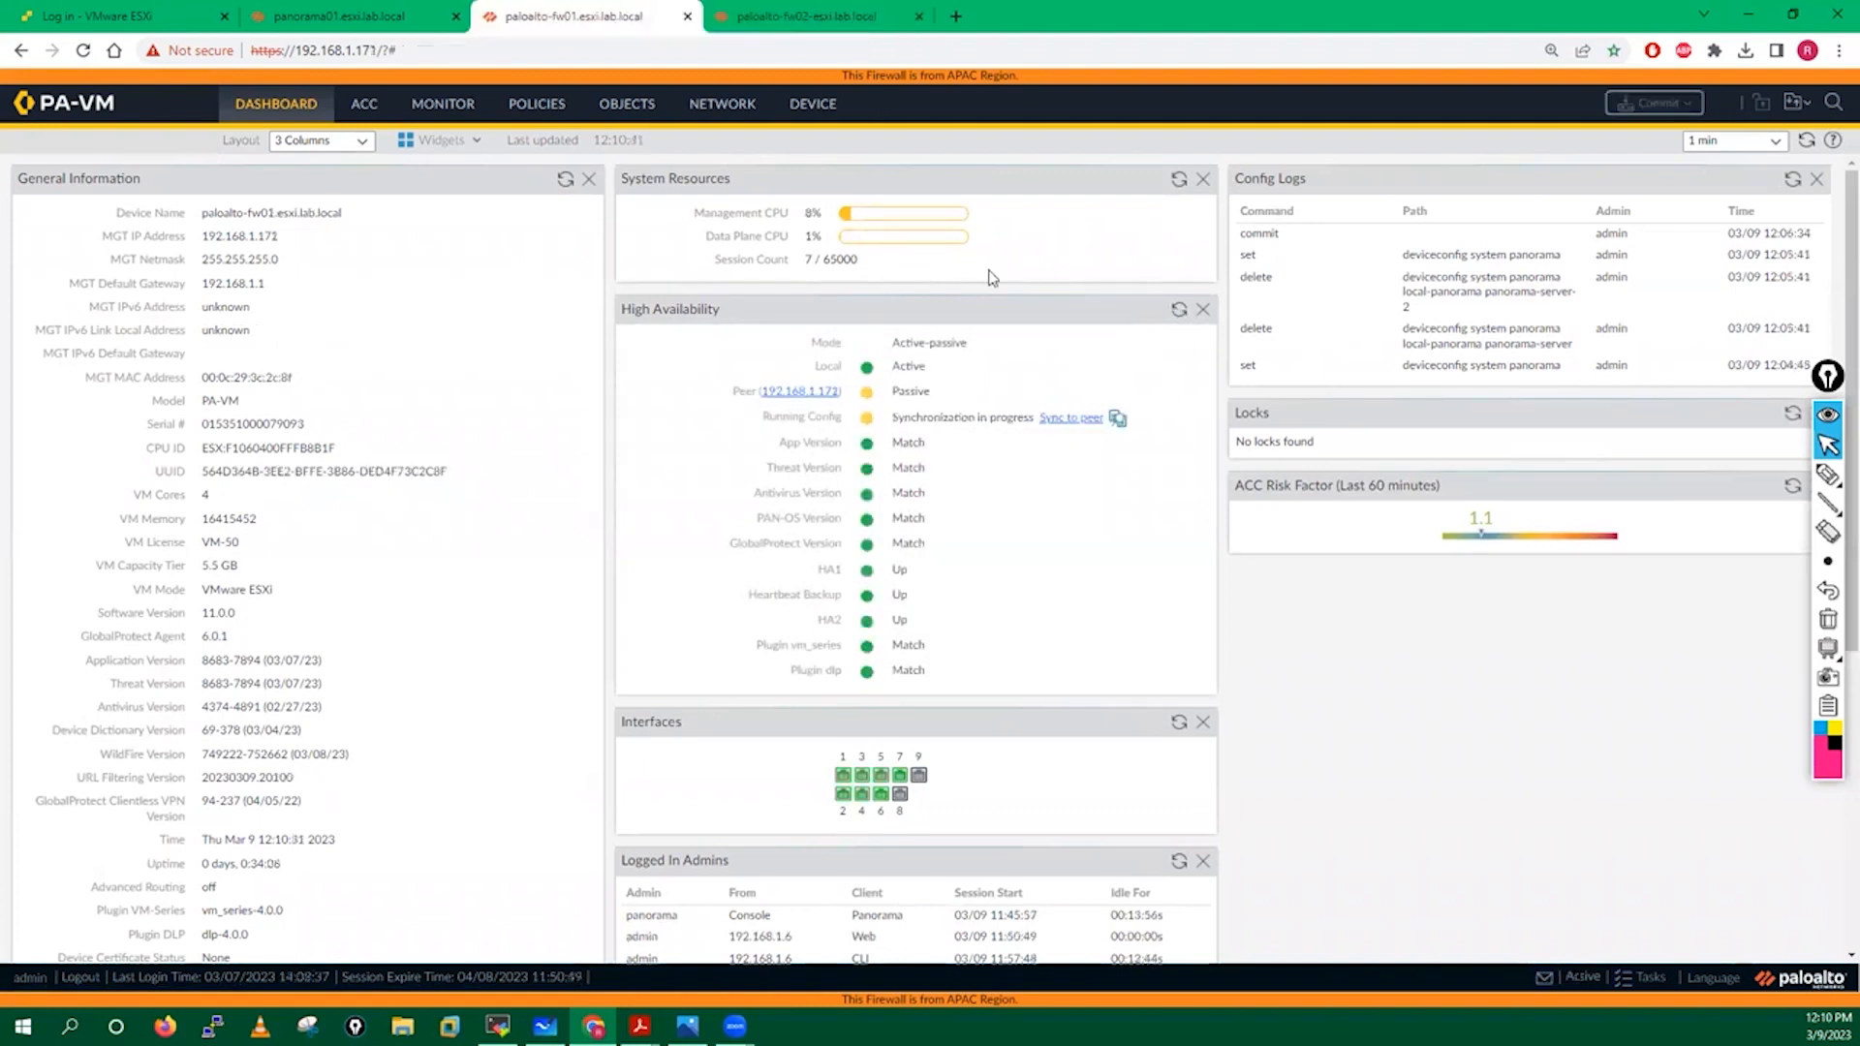
{"action": "left_click", "coordinate": [1179, 315]}
{"action": "left_click", "coordinate": [852, 14]}
{"action": "left_click", "coordinate": [1178, 312]}
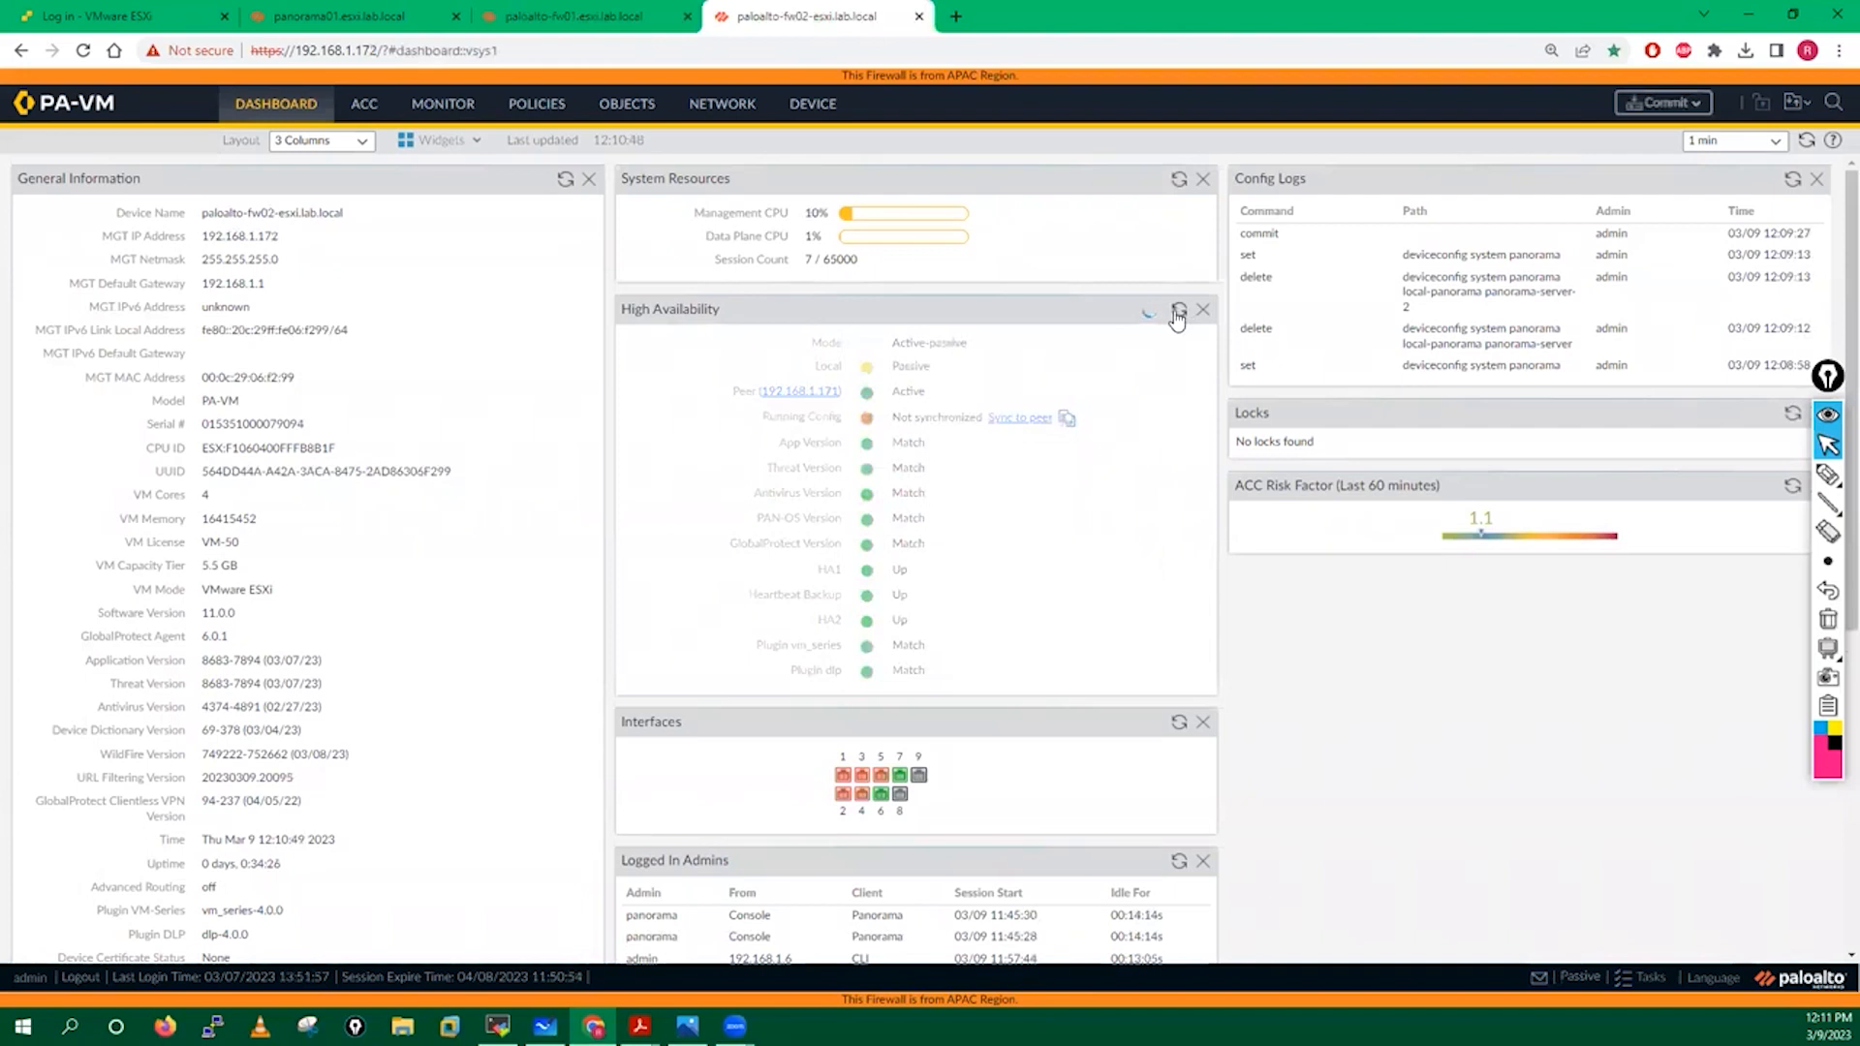
{"action": "key", "text": "ctrl+shift+Tab"}
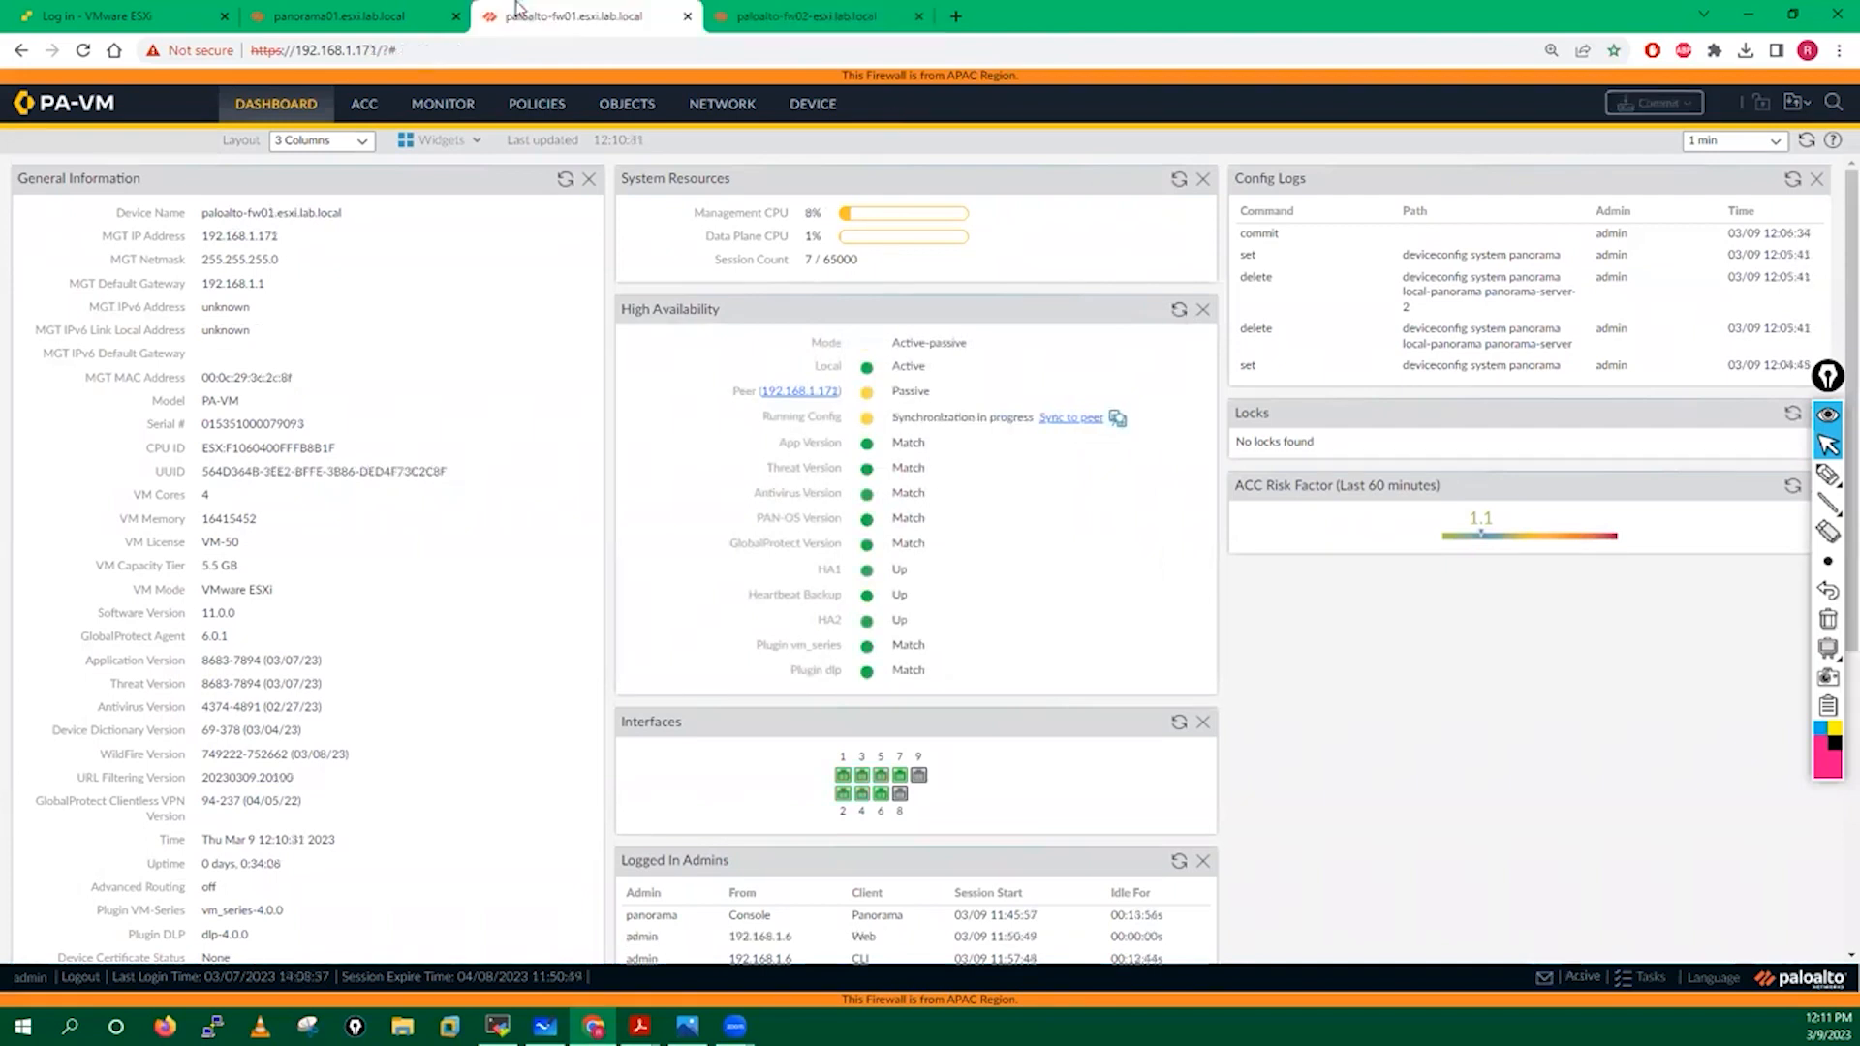
{"action": "left_click", "coordinate": [1178, 311]}
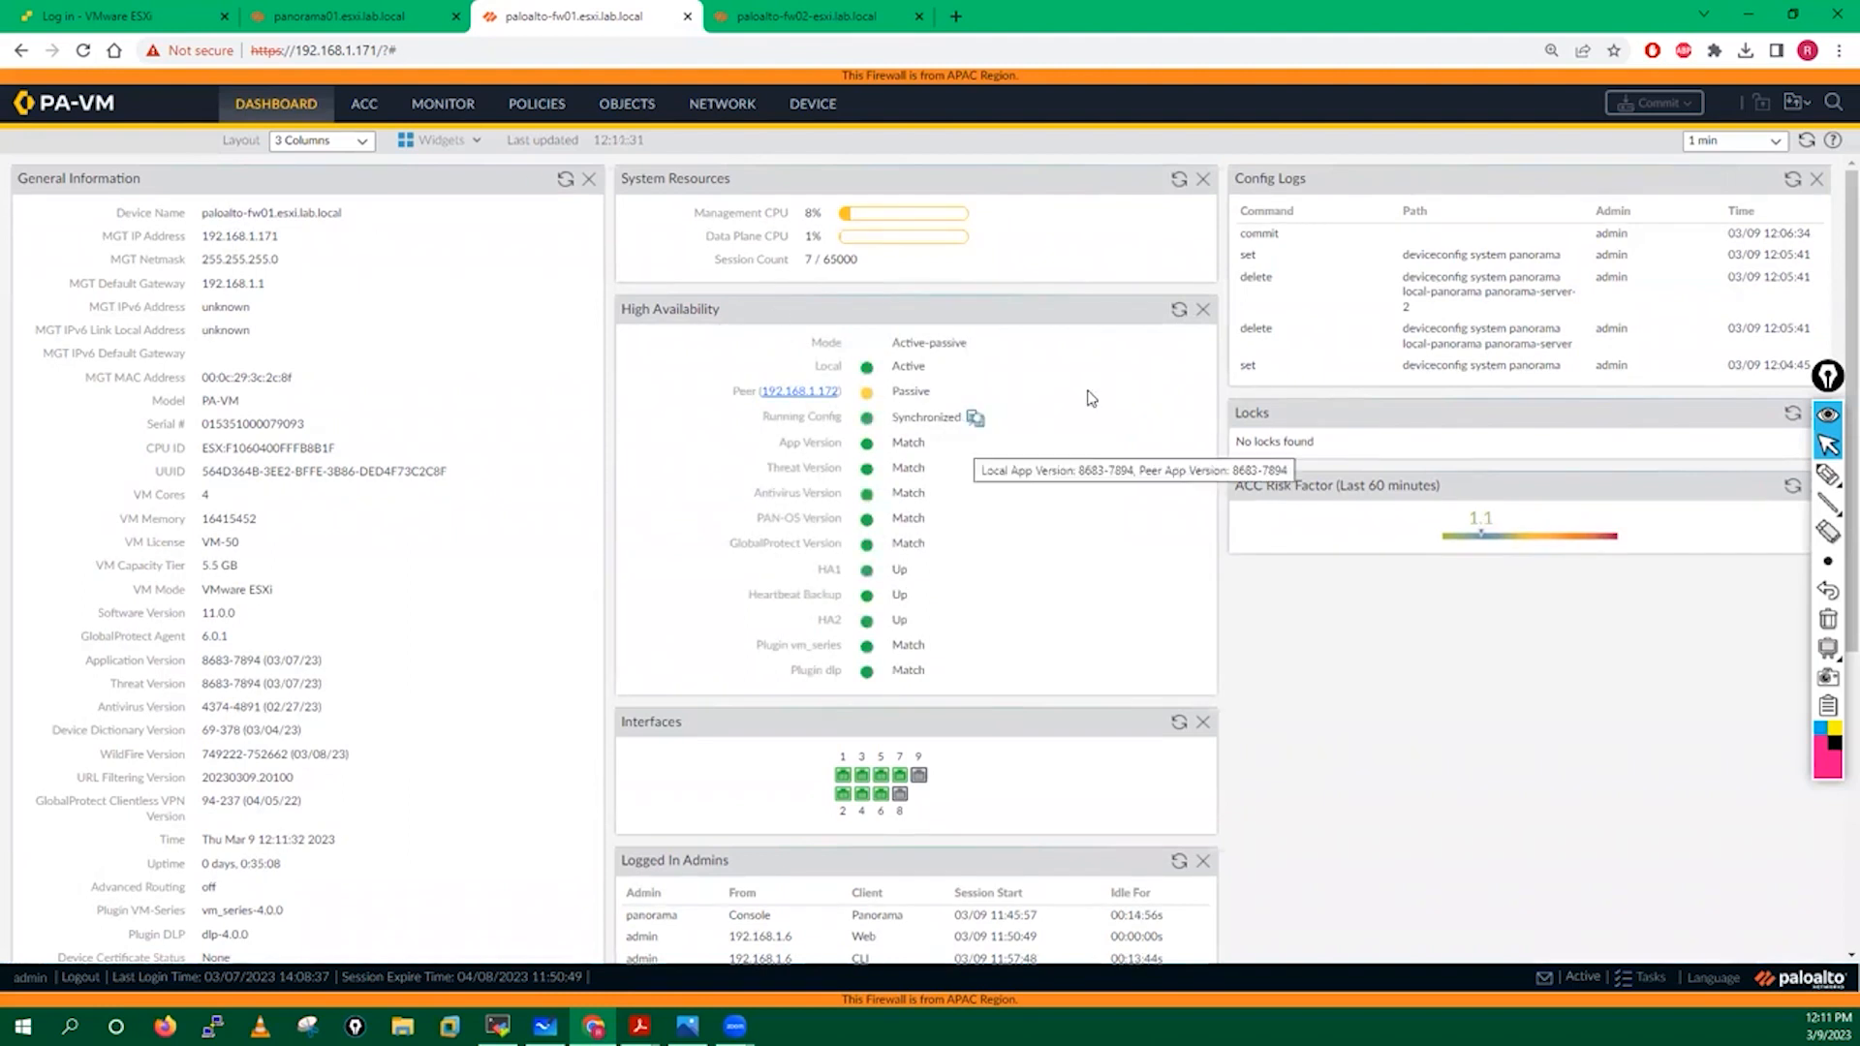
{"action": "left_click", "coordinate": [1178, 310]}
{"action": "left_click", "coordinate": [791, 12]}
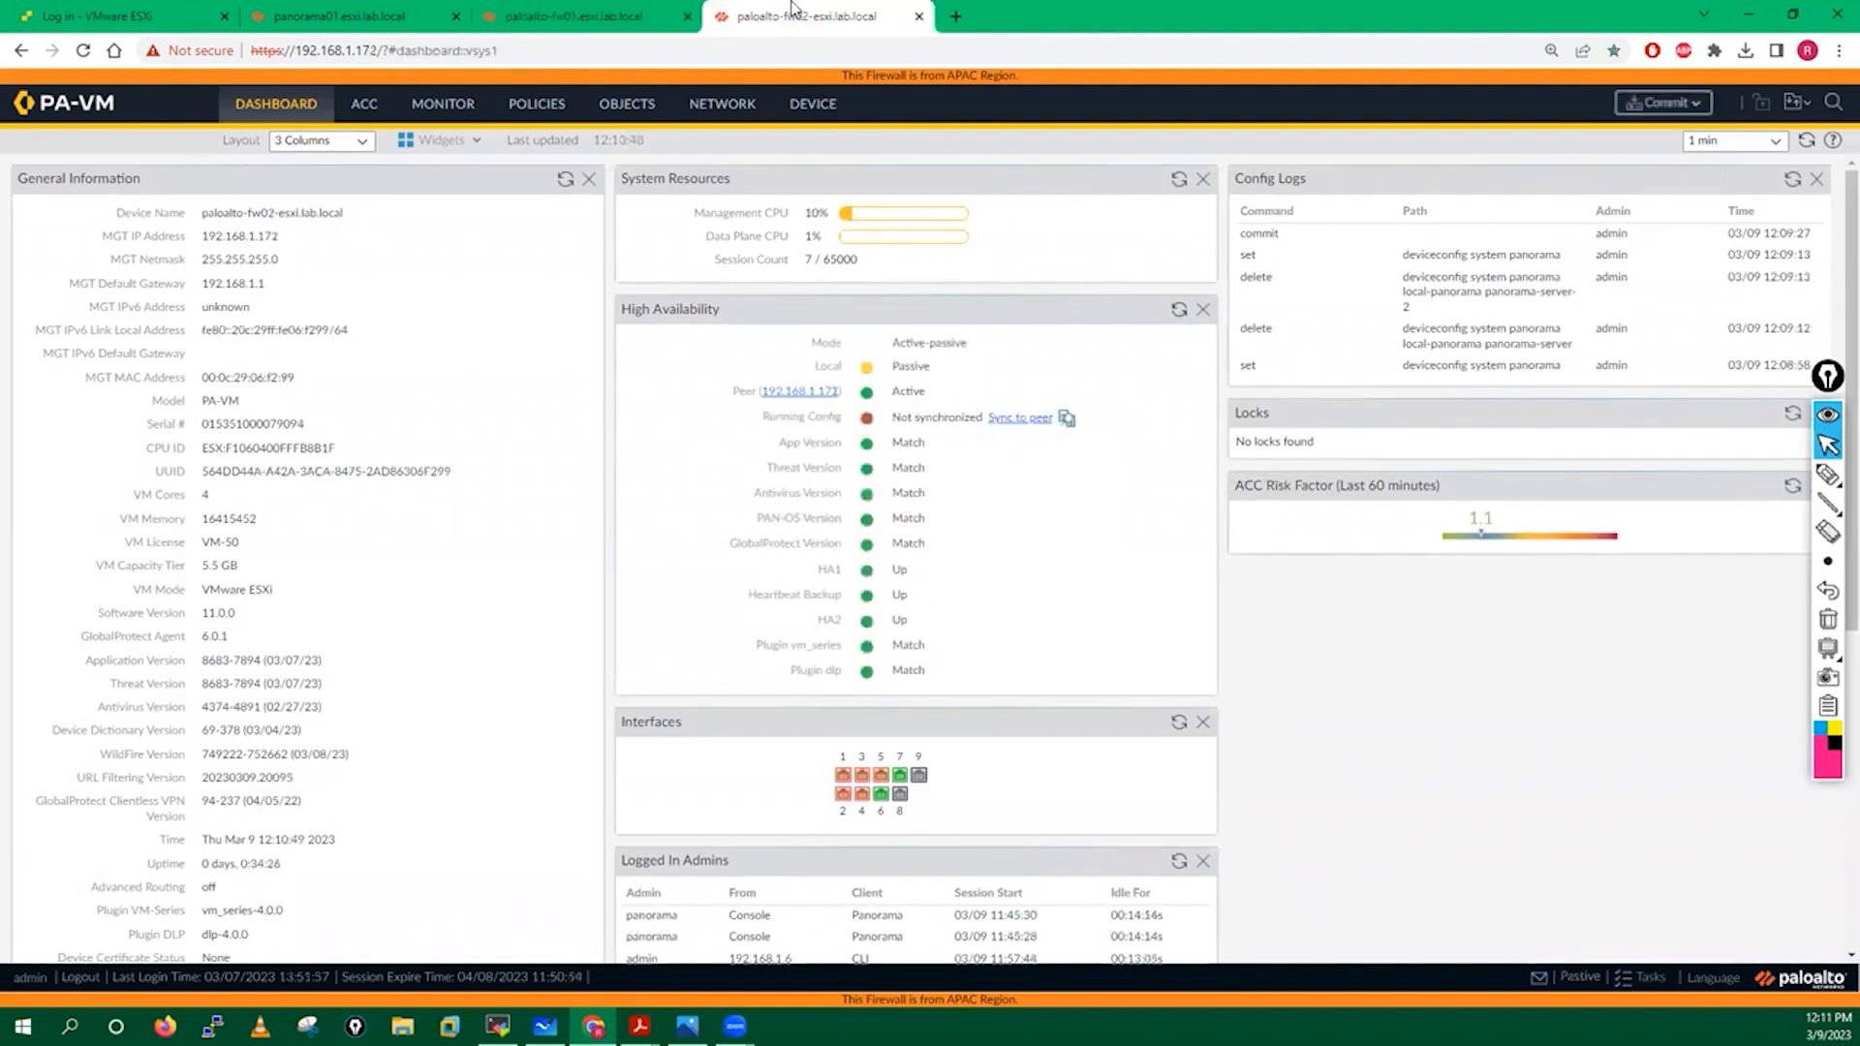
{"action": "left_click", "coordinate": [1178, 310]}
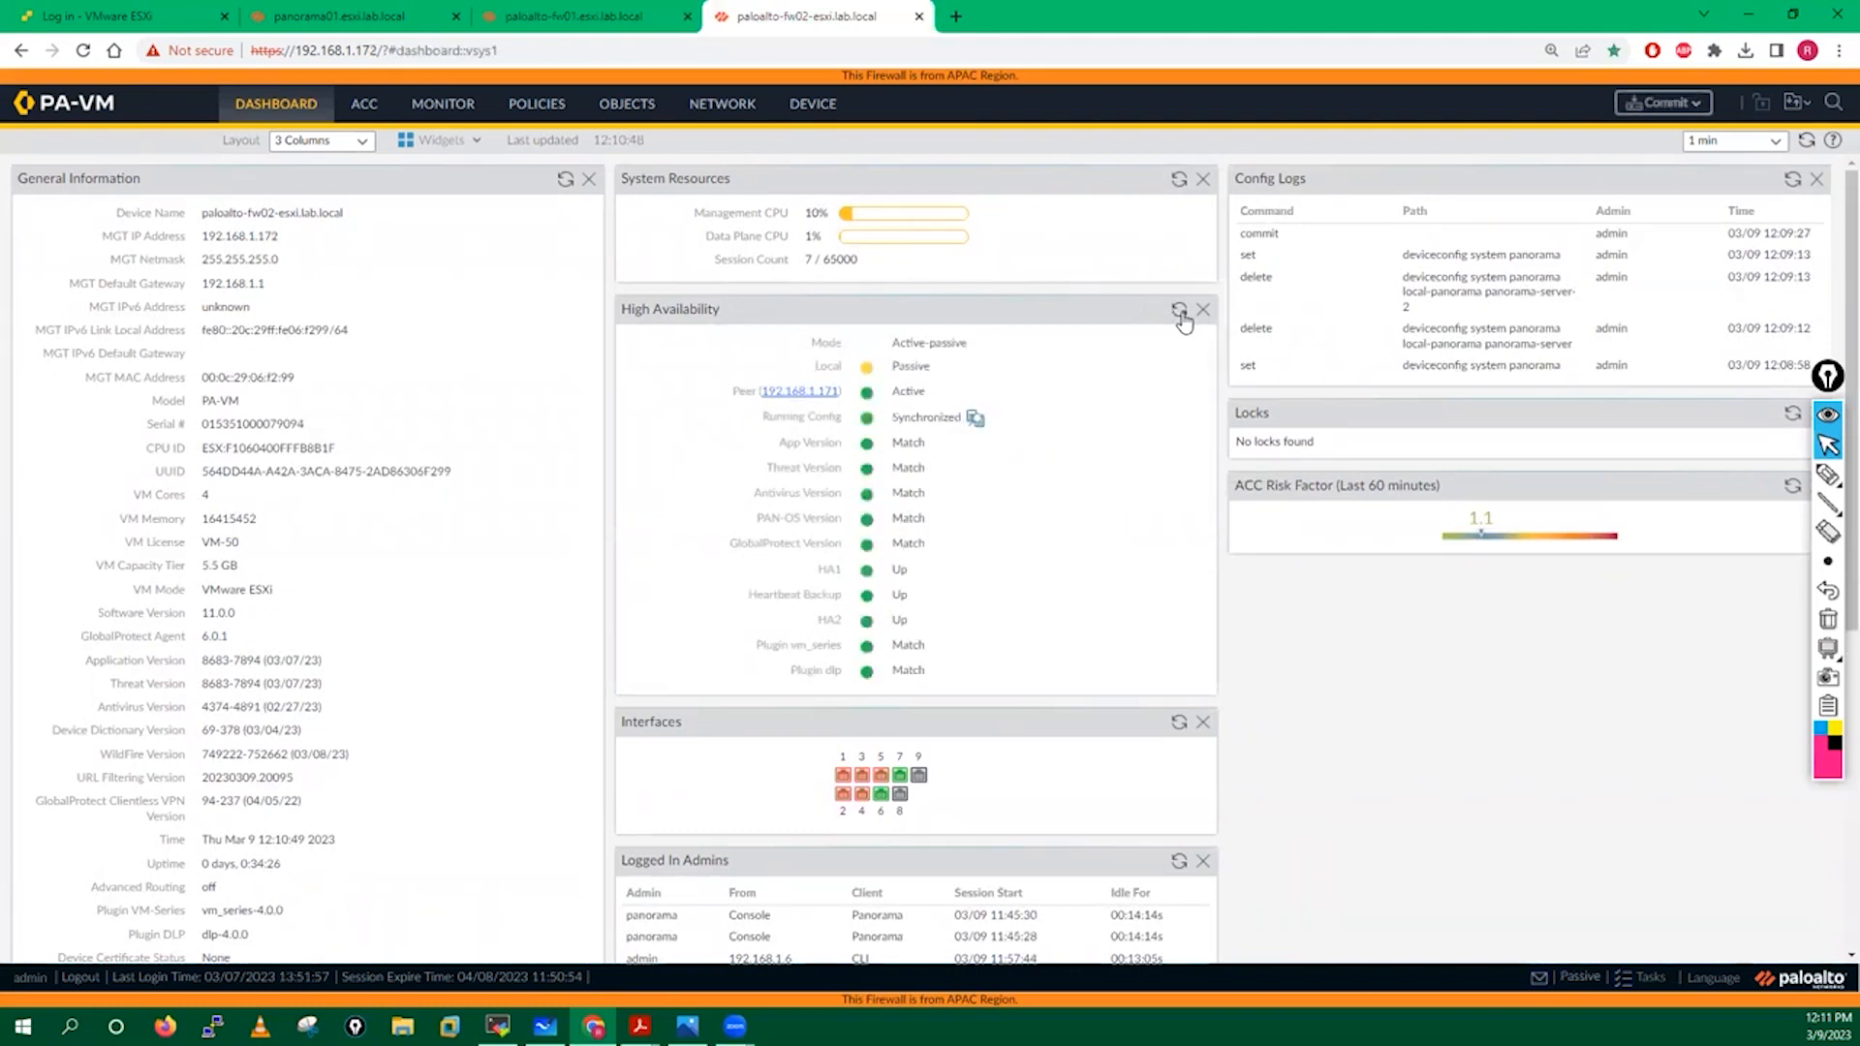
Start a full local commit on fw02 and rerun show panorama-status in its SSH session.
{"action": "left_click", "coordinate": [1667, 103]}
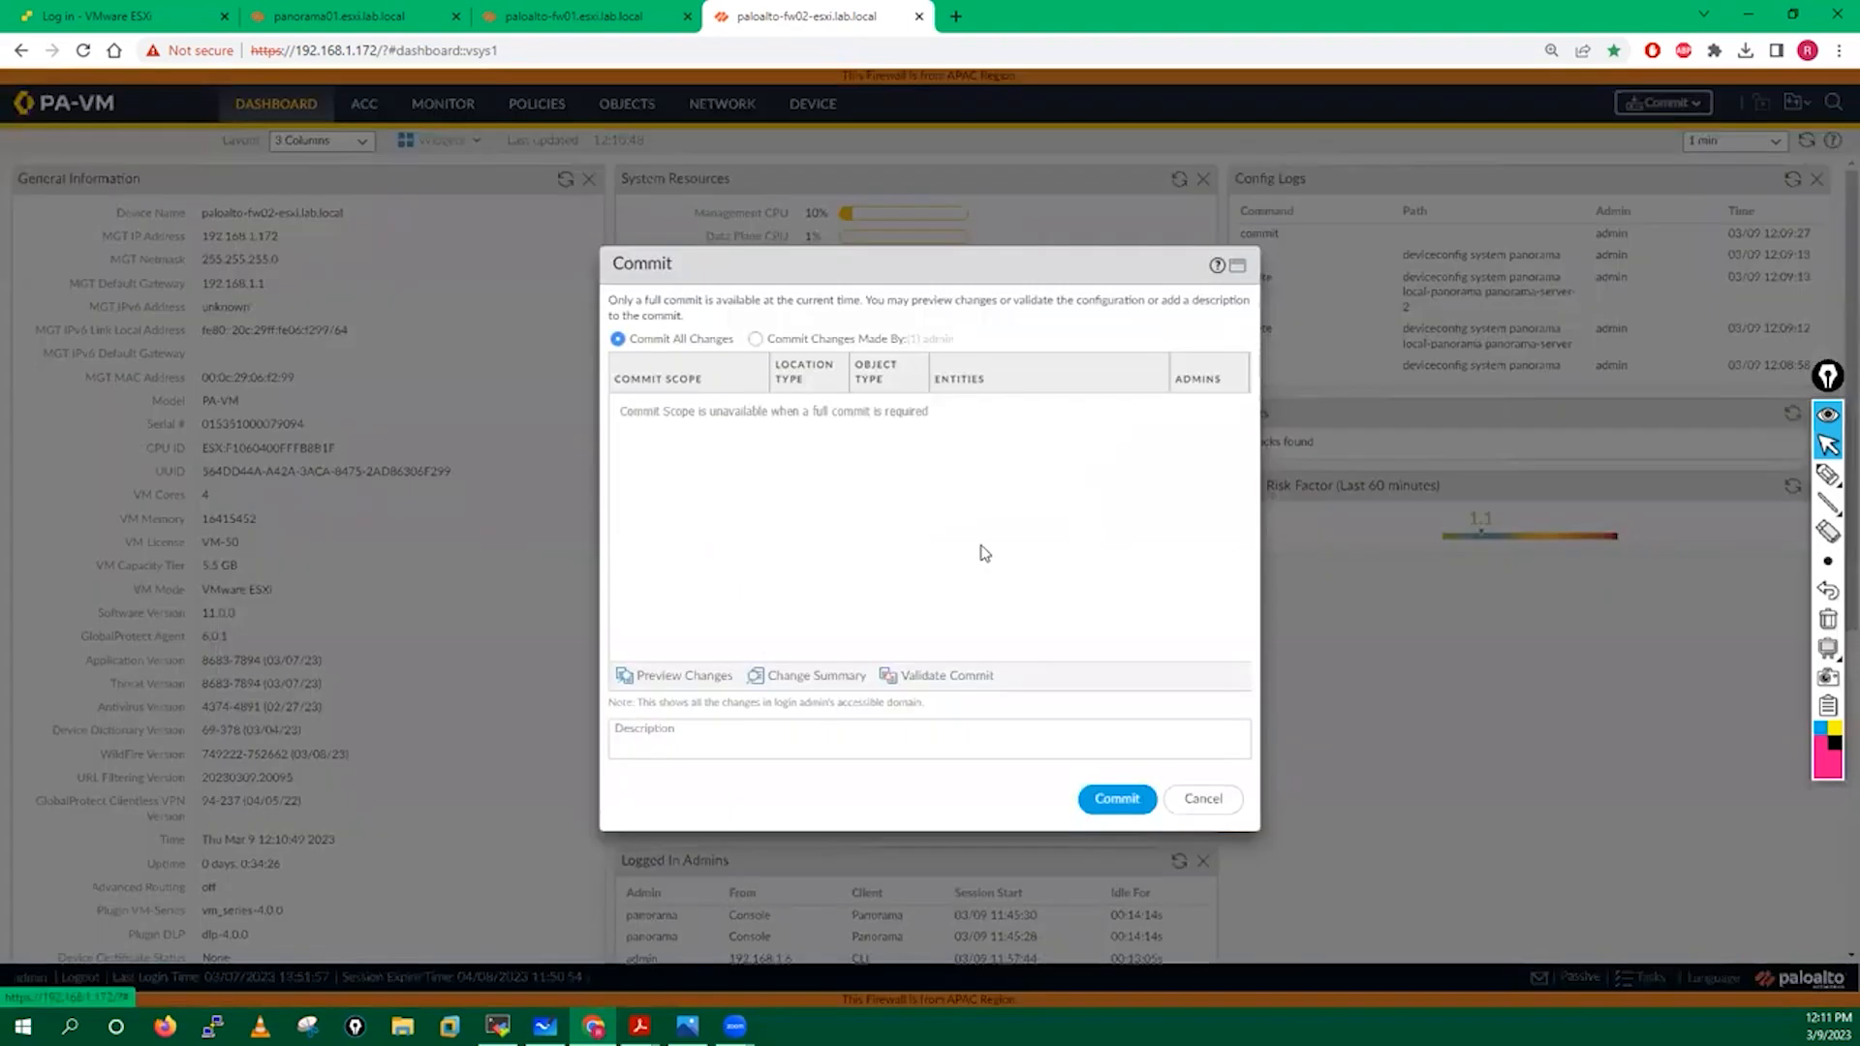
{"action": "left_click", "coordinate": [1101, 800]}
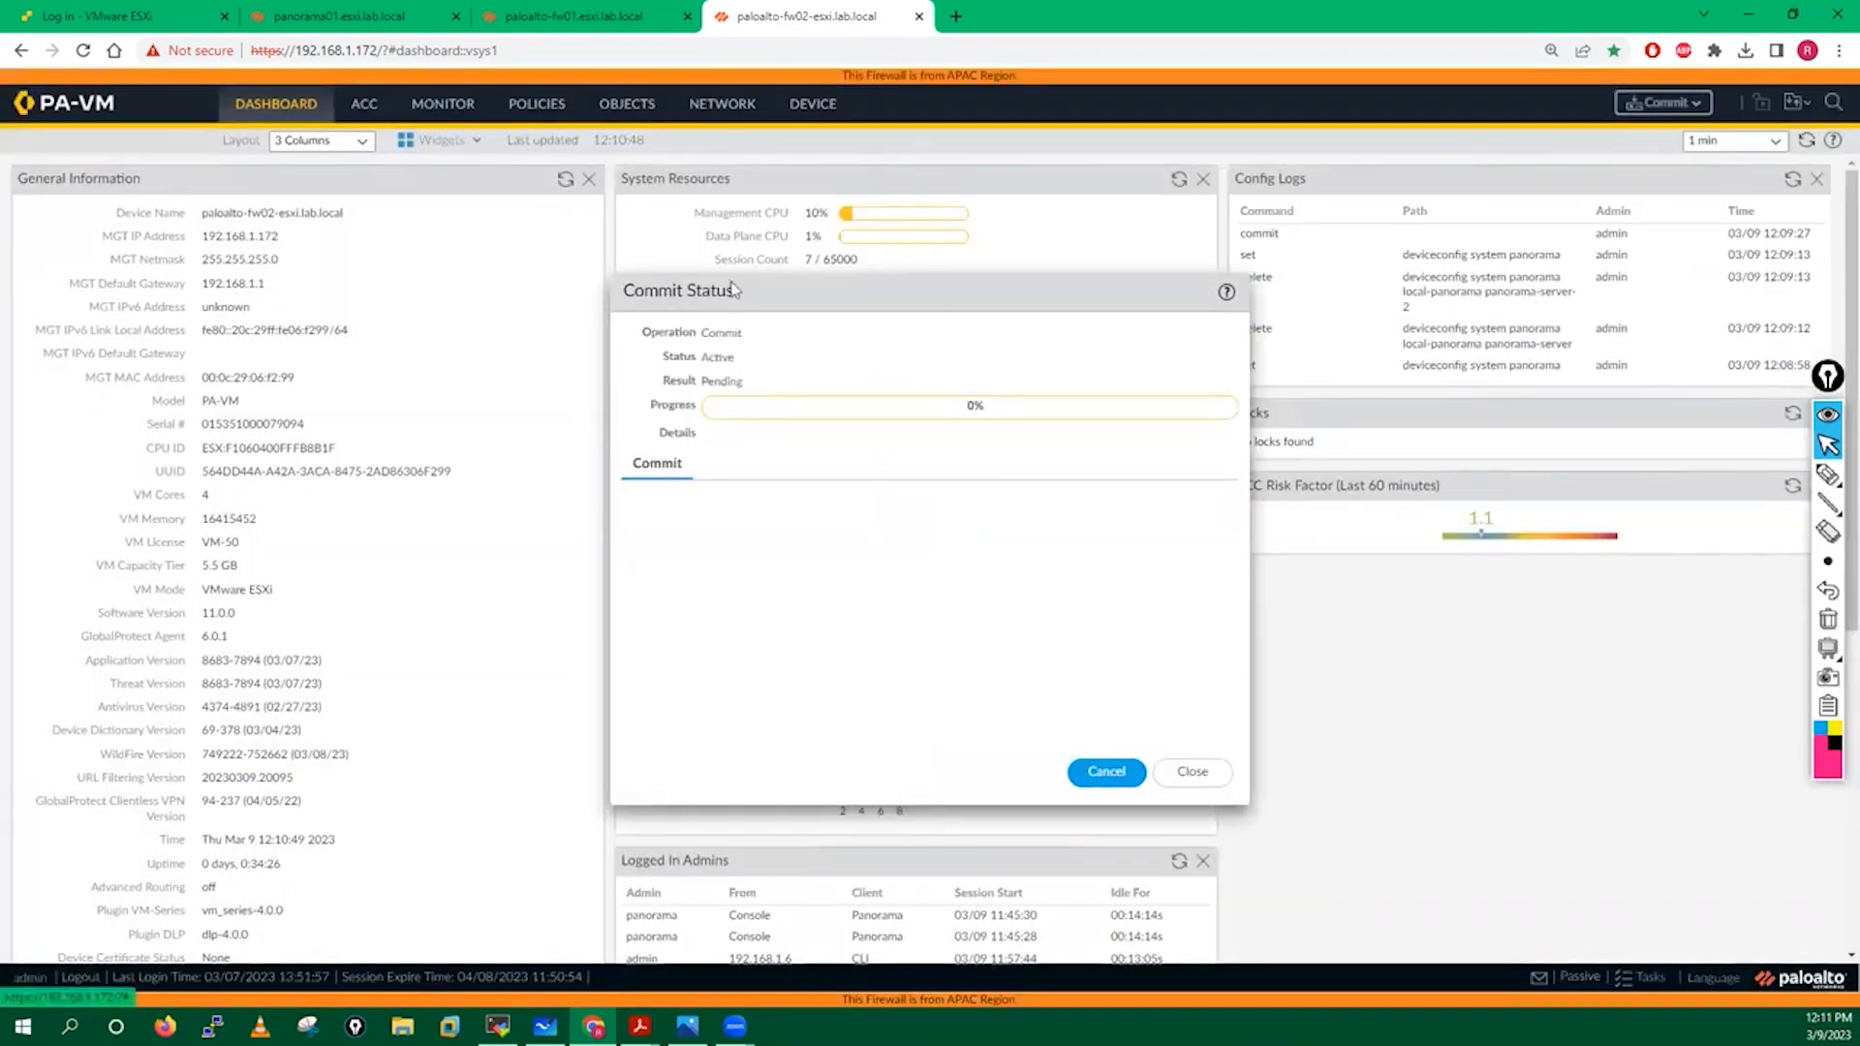
{"action": "left_click", "coordinate": [497, 1026]}
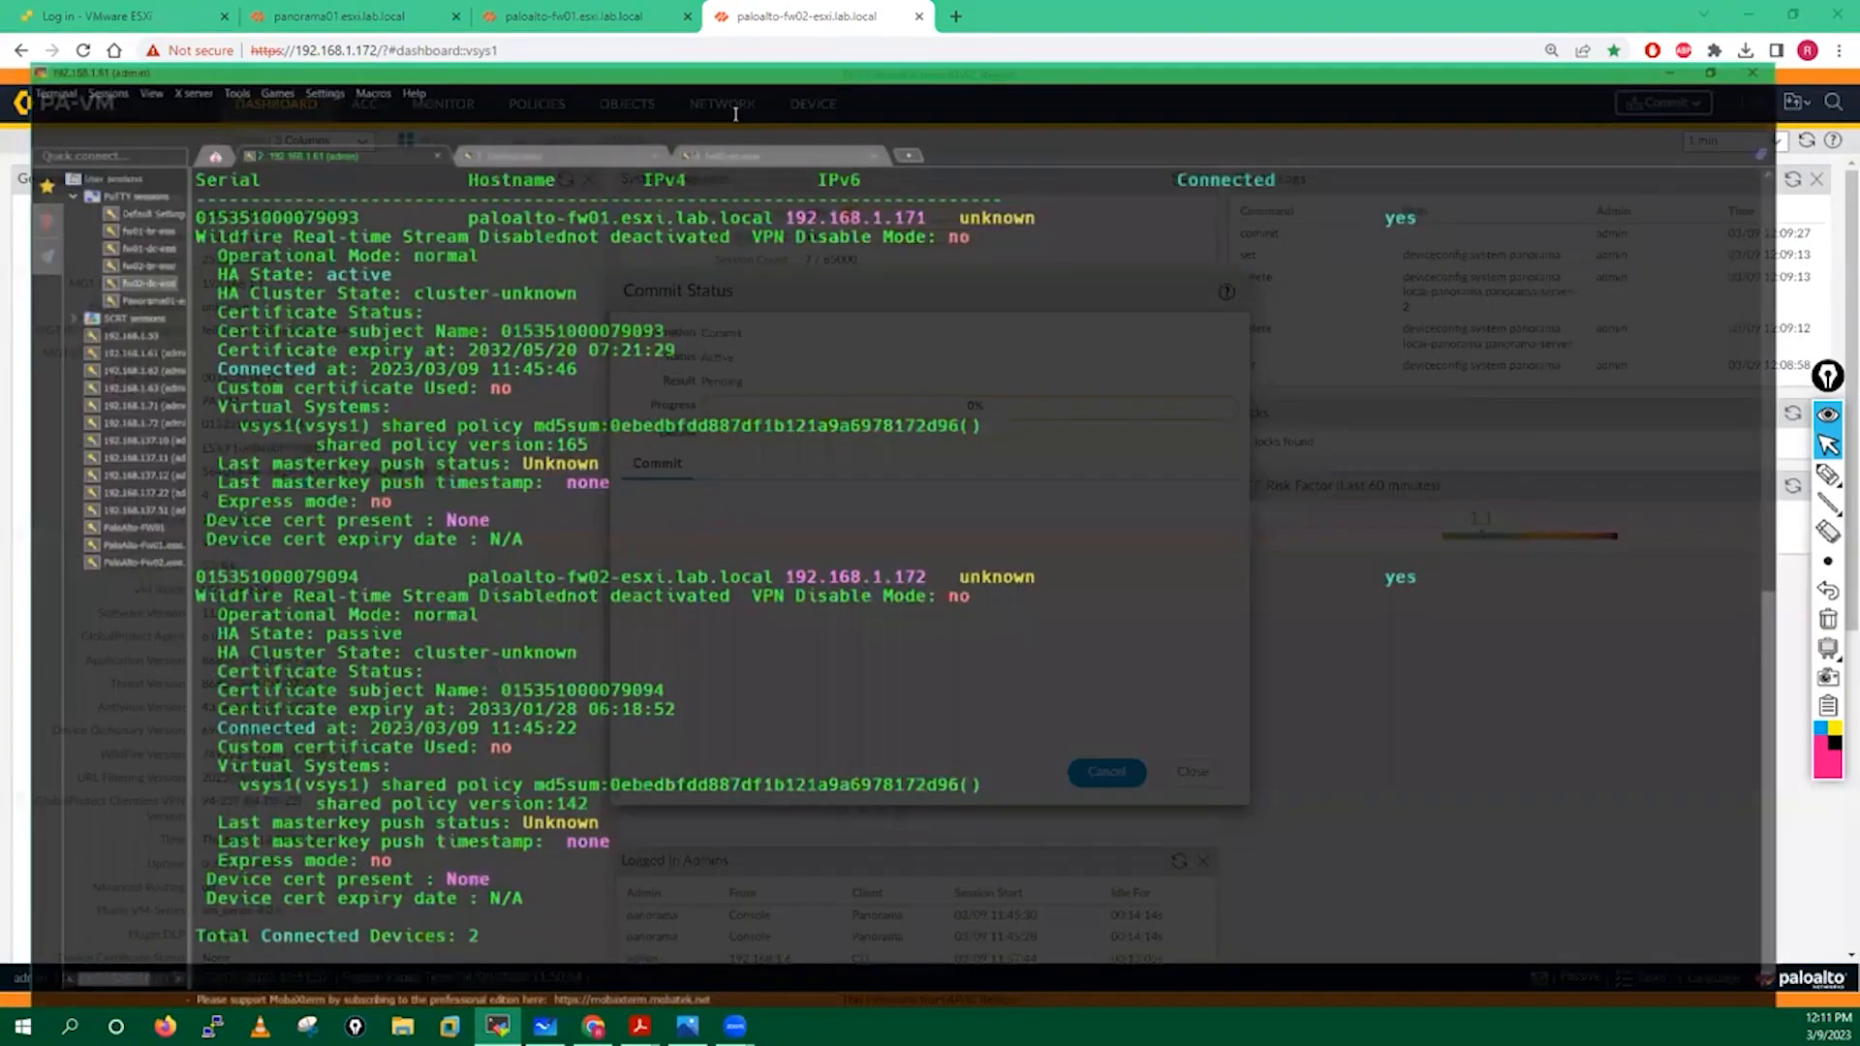
{"action": "left_click", "coordinate": [740, 102]}
{"action": "key", "text": "Up"}
{"action": "key", "text": "Return"}
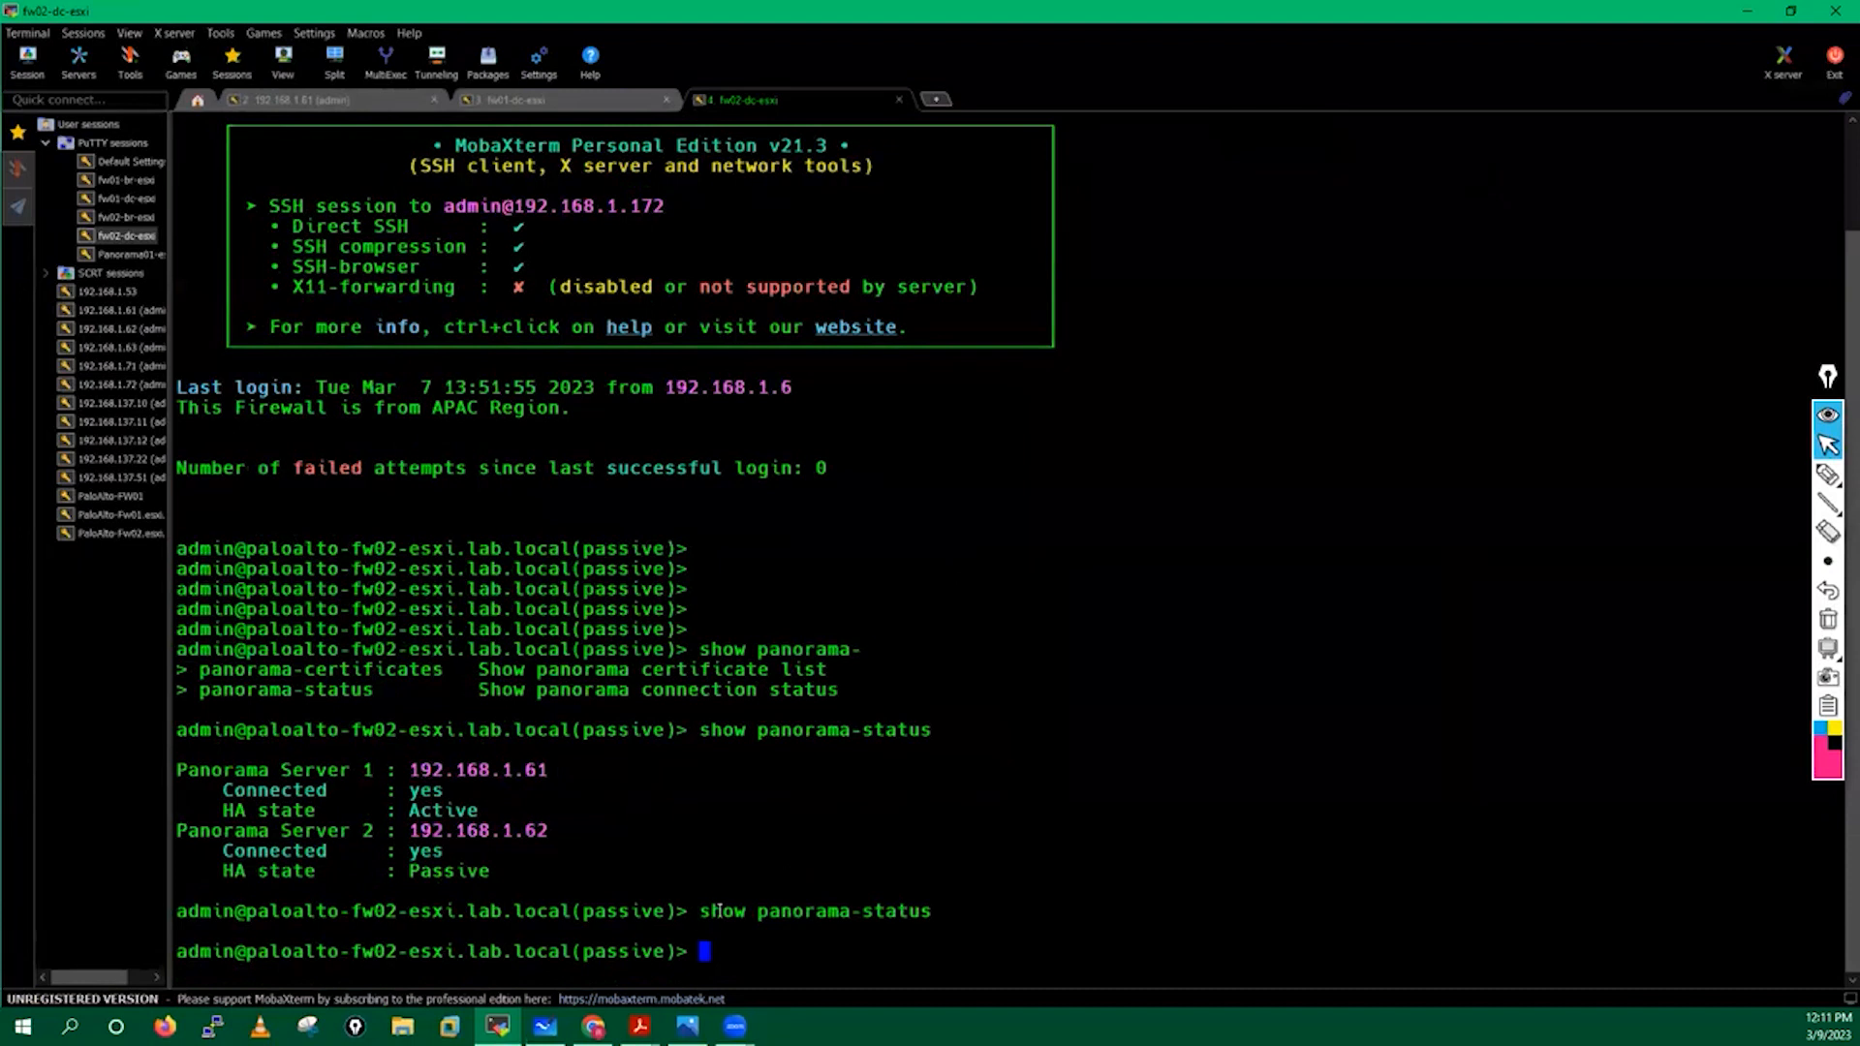
Run the same show panorama-status command in fw01's SSH session.
{"action": "left_click_drag", "start_coordinate": [700, 910], "coordinate": [931, 911]}
{"action": "key", "text": "ctrl+c"}
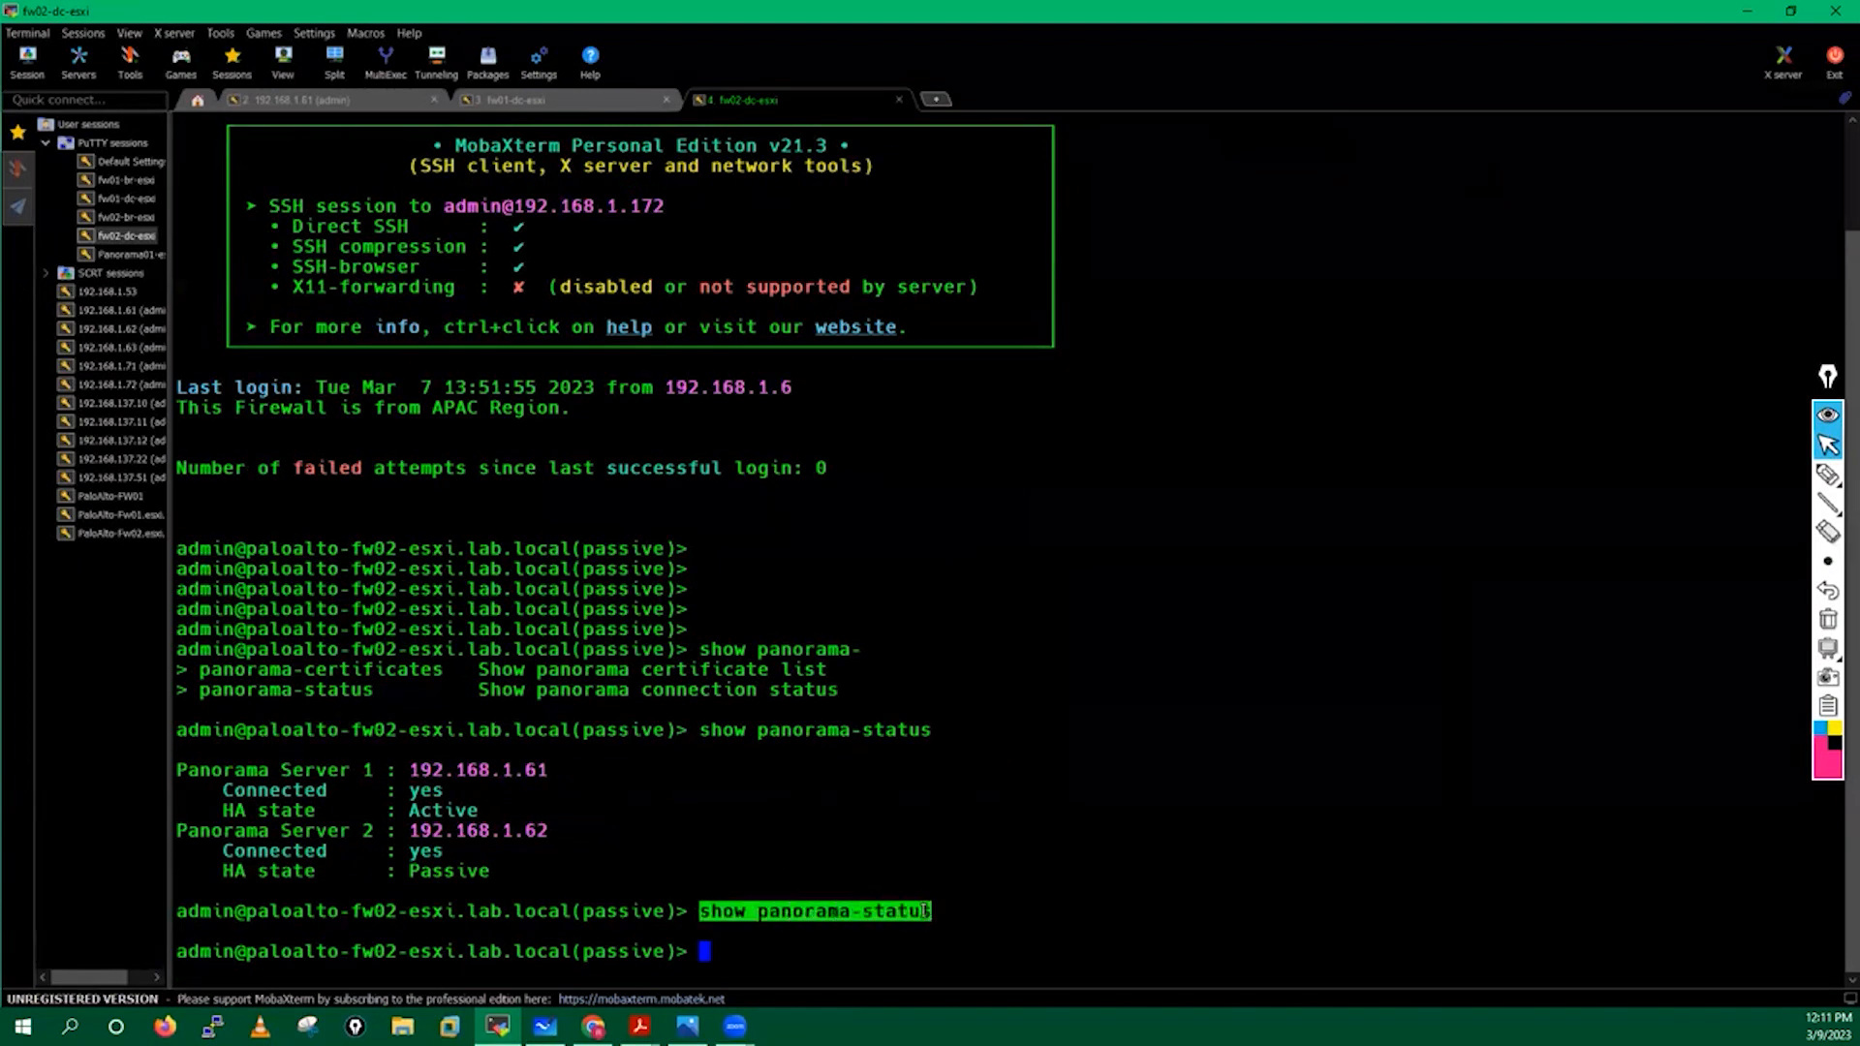
{"action": "left_click", "coordinate": [565, 100]}
{"action": "right_click", "coordinate": [1128, 628]}
{"action": "key", "text": "Return"}
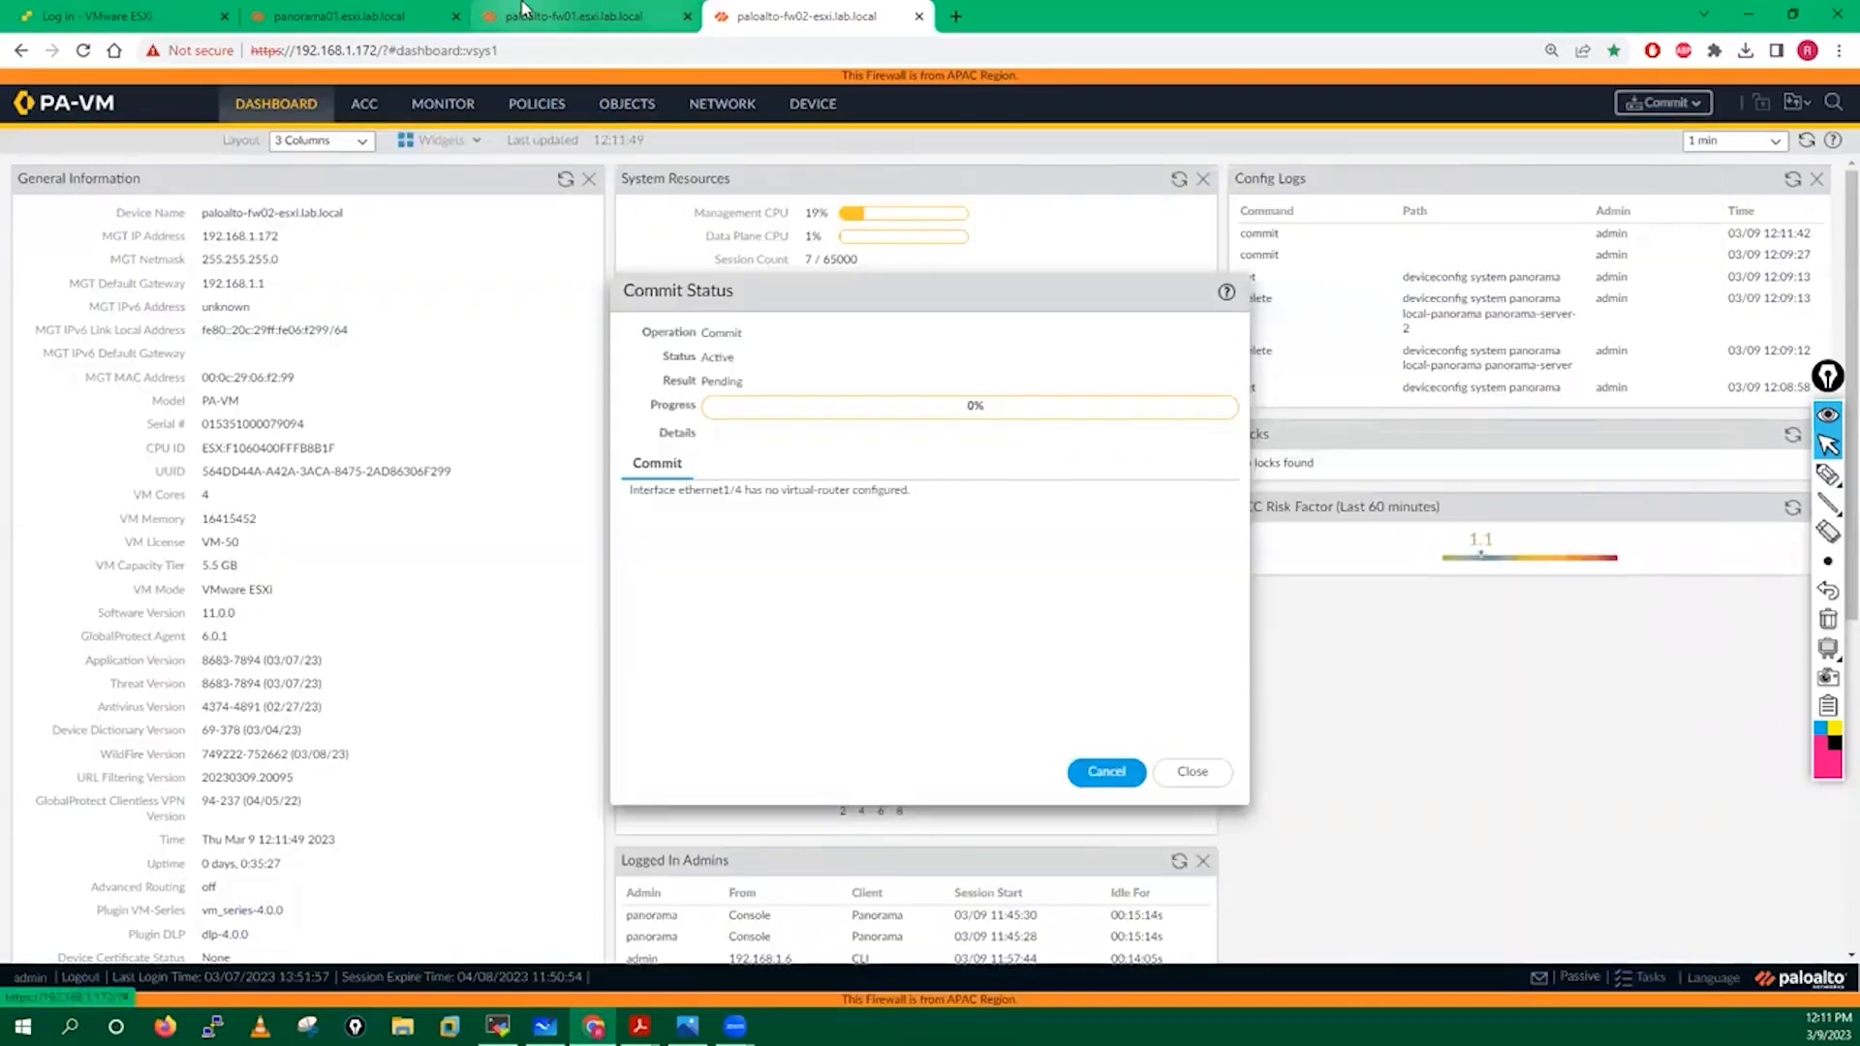
Scroll the Panorama removal guide PDF to step 7, saving a named configuration snapshot.
{"action": "left_click", "coordinate": [527, 12]}
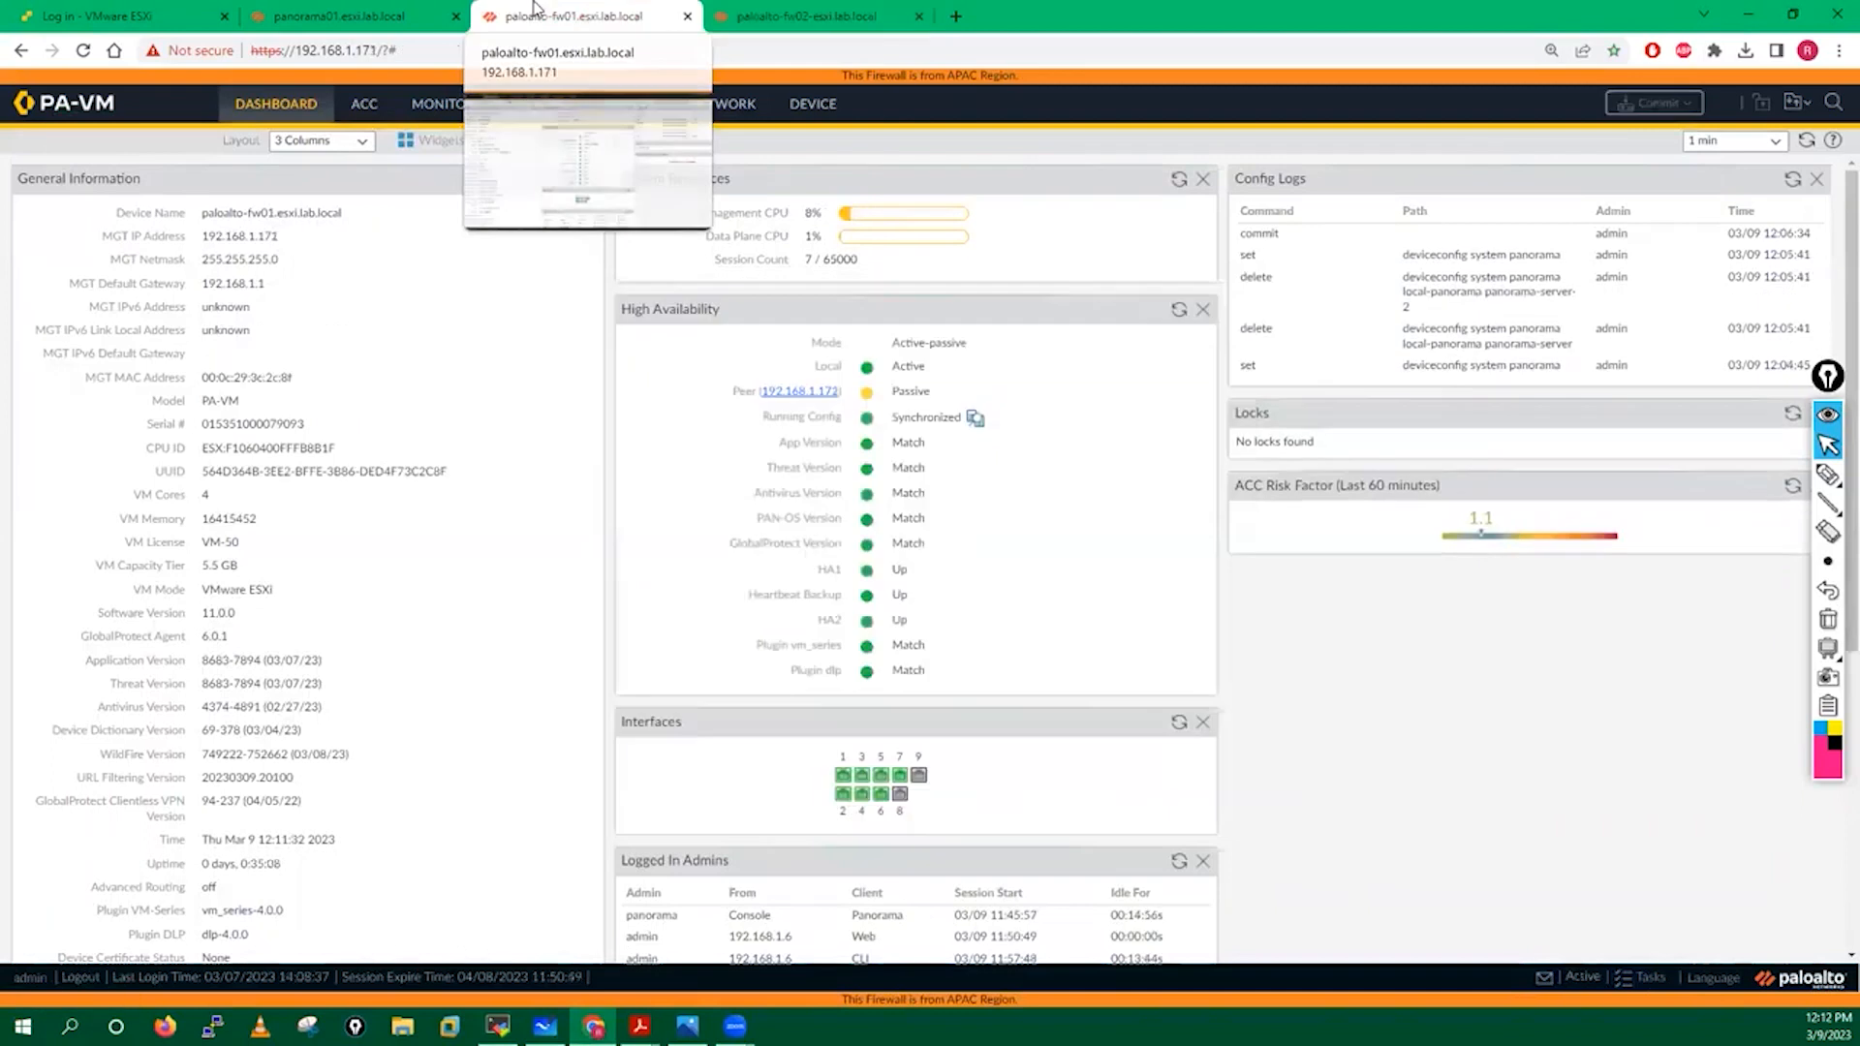
{"action": "left_click", "coordinate": [339, 15]}
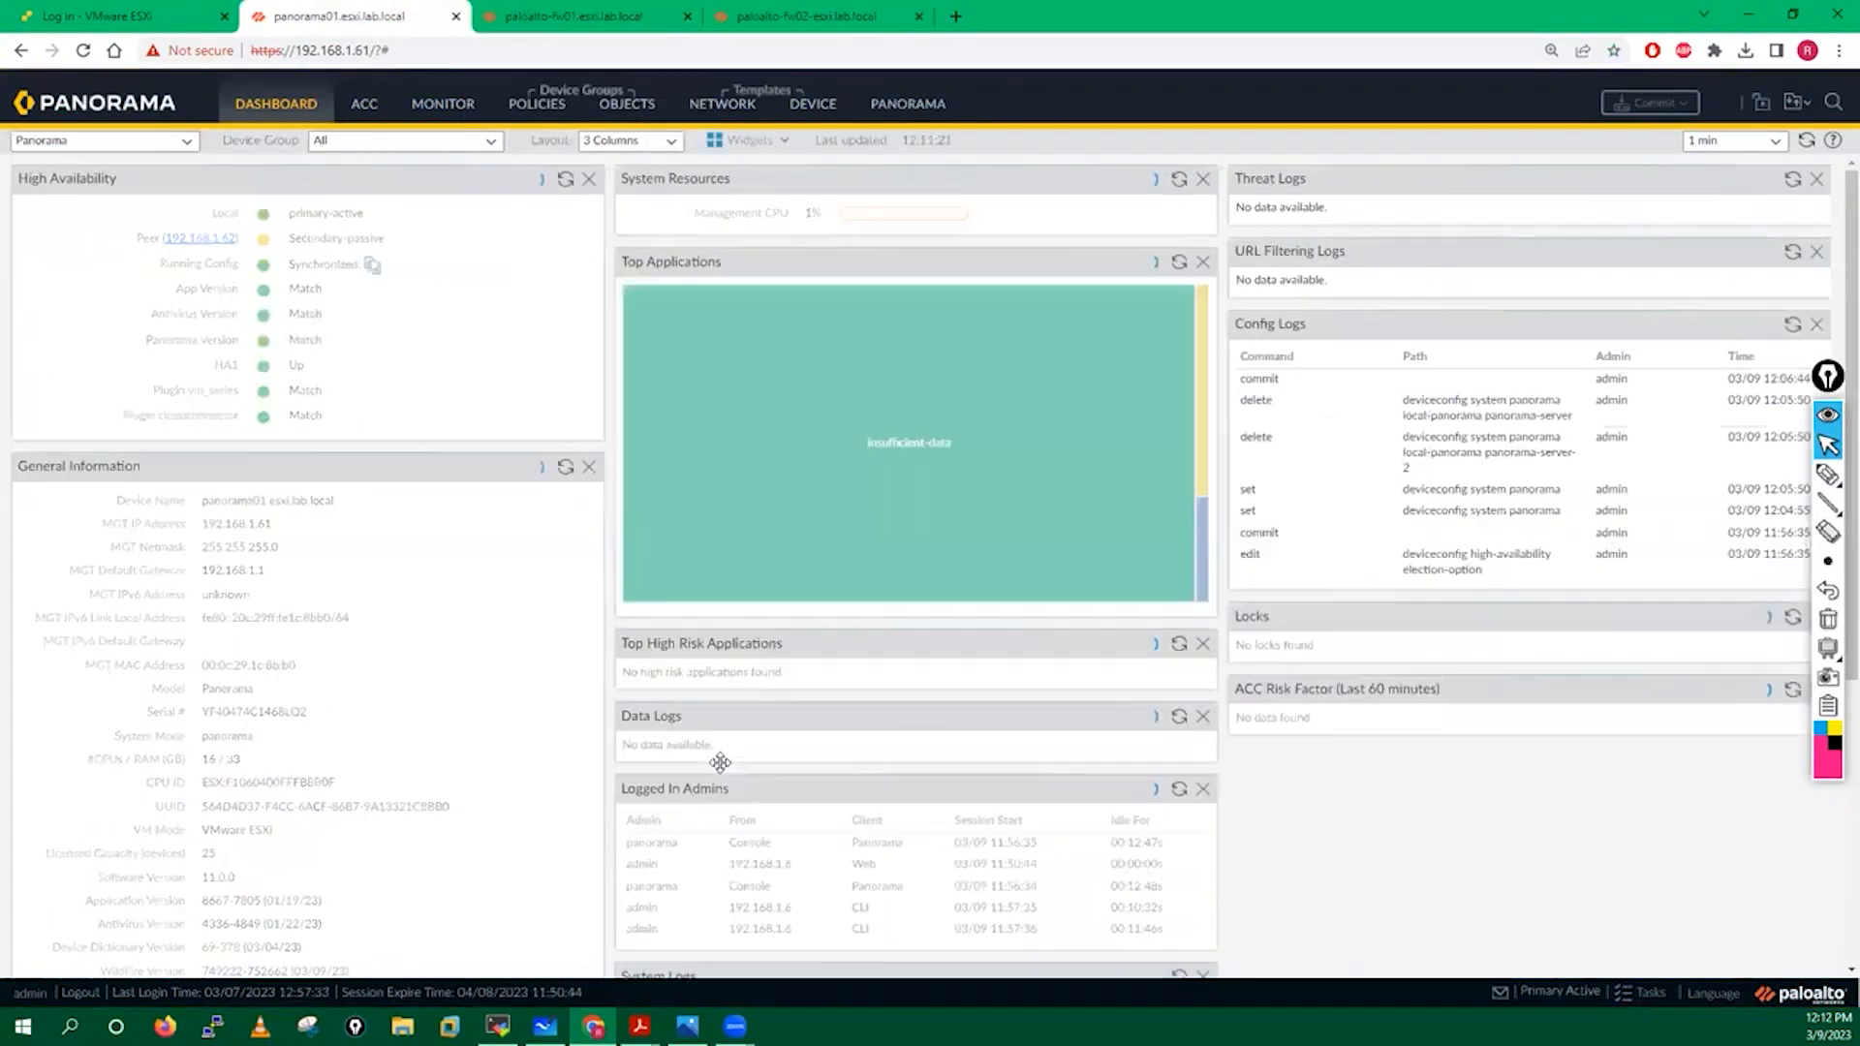
{"action": "mouse_move", "coordinate": [639, 1026]}
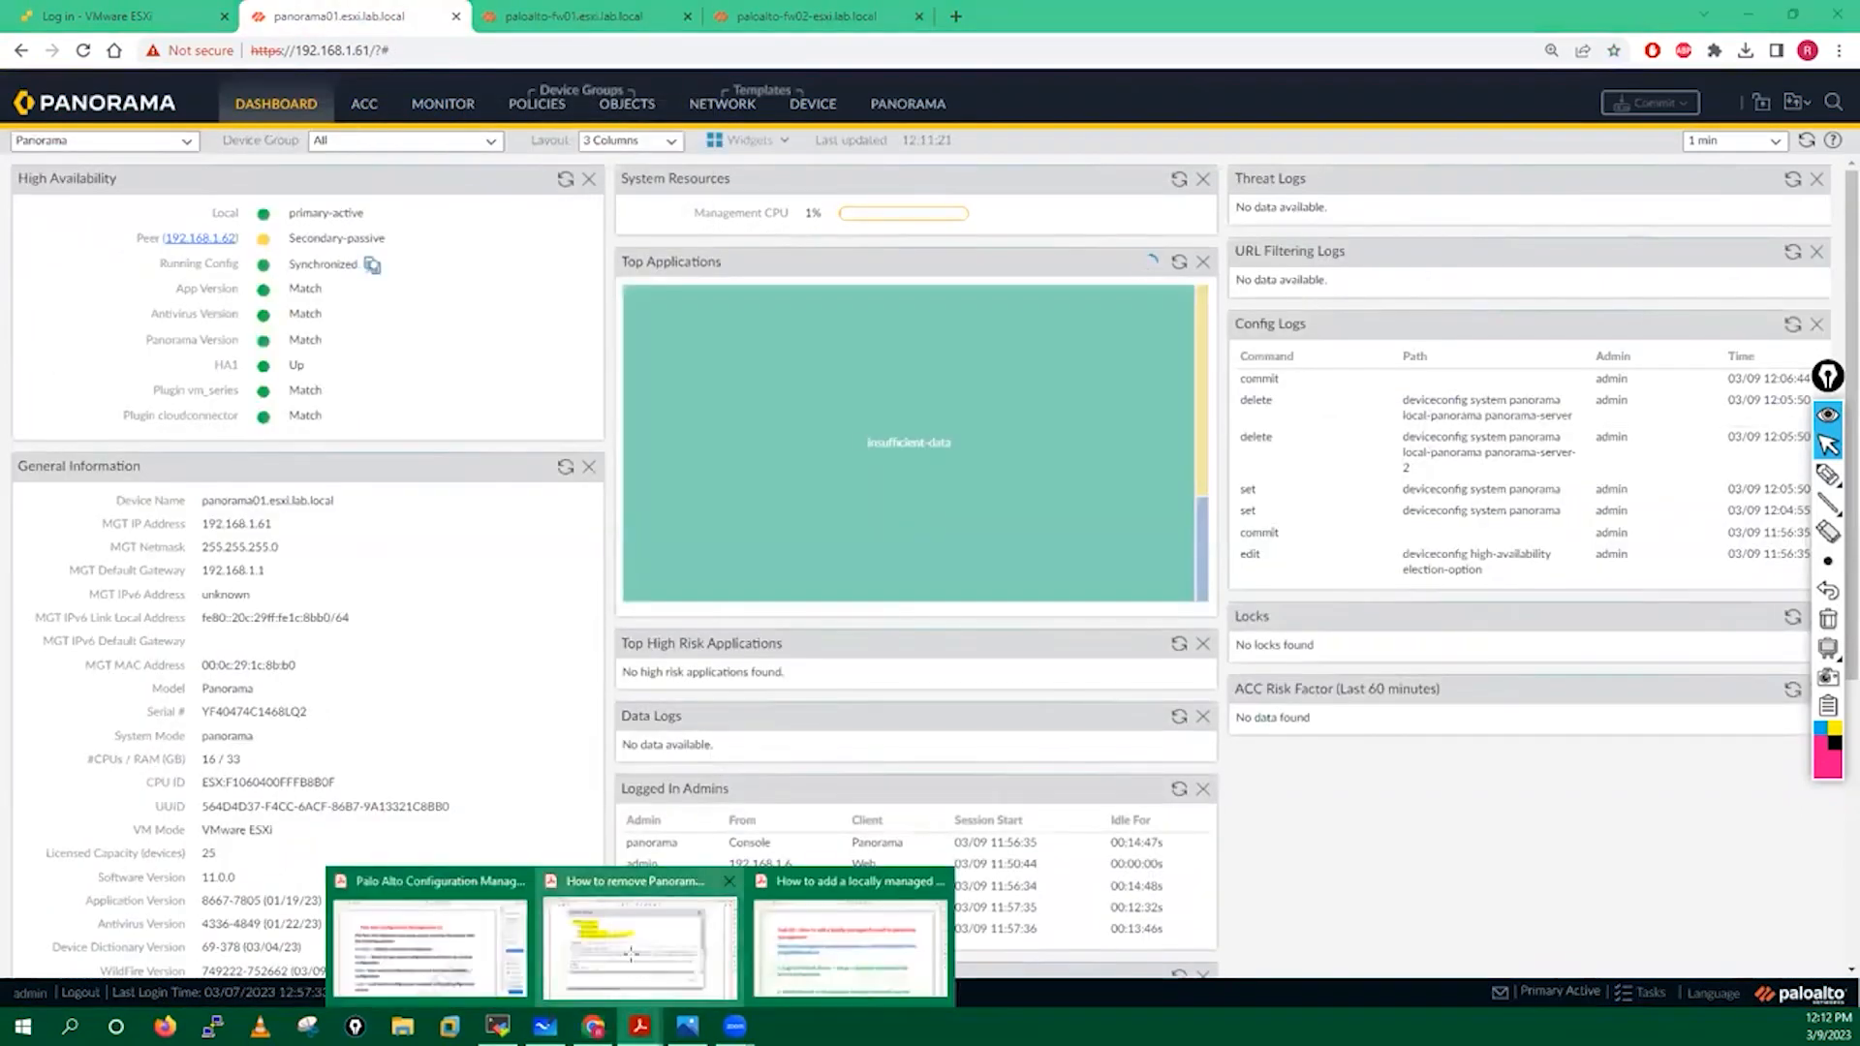
{"action": "left_click", "coordinate": [639, 934]}
{"action": "scroll", "coordinate": [544, 605], "scroll_direction": "down", "scroll_amount": 10}
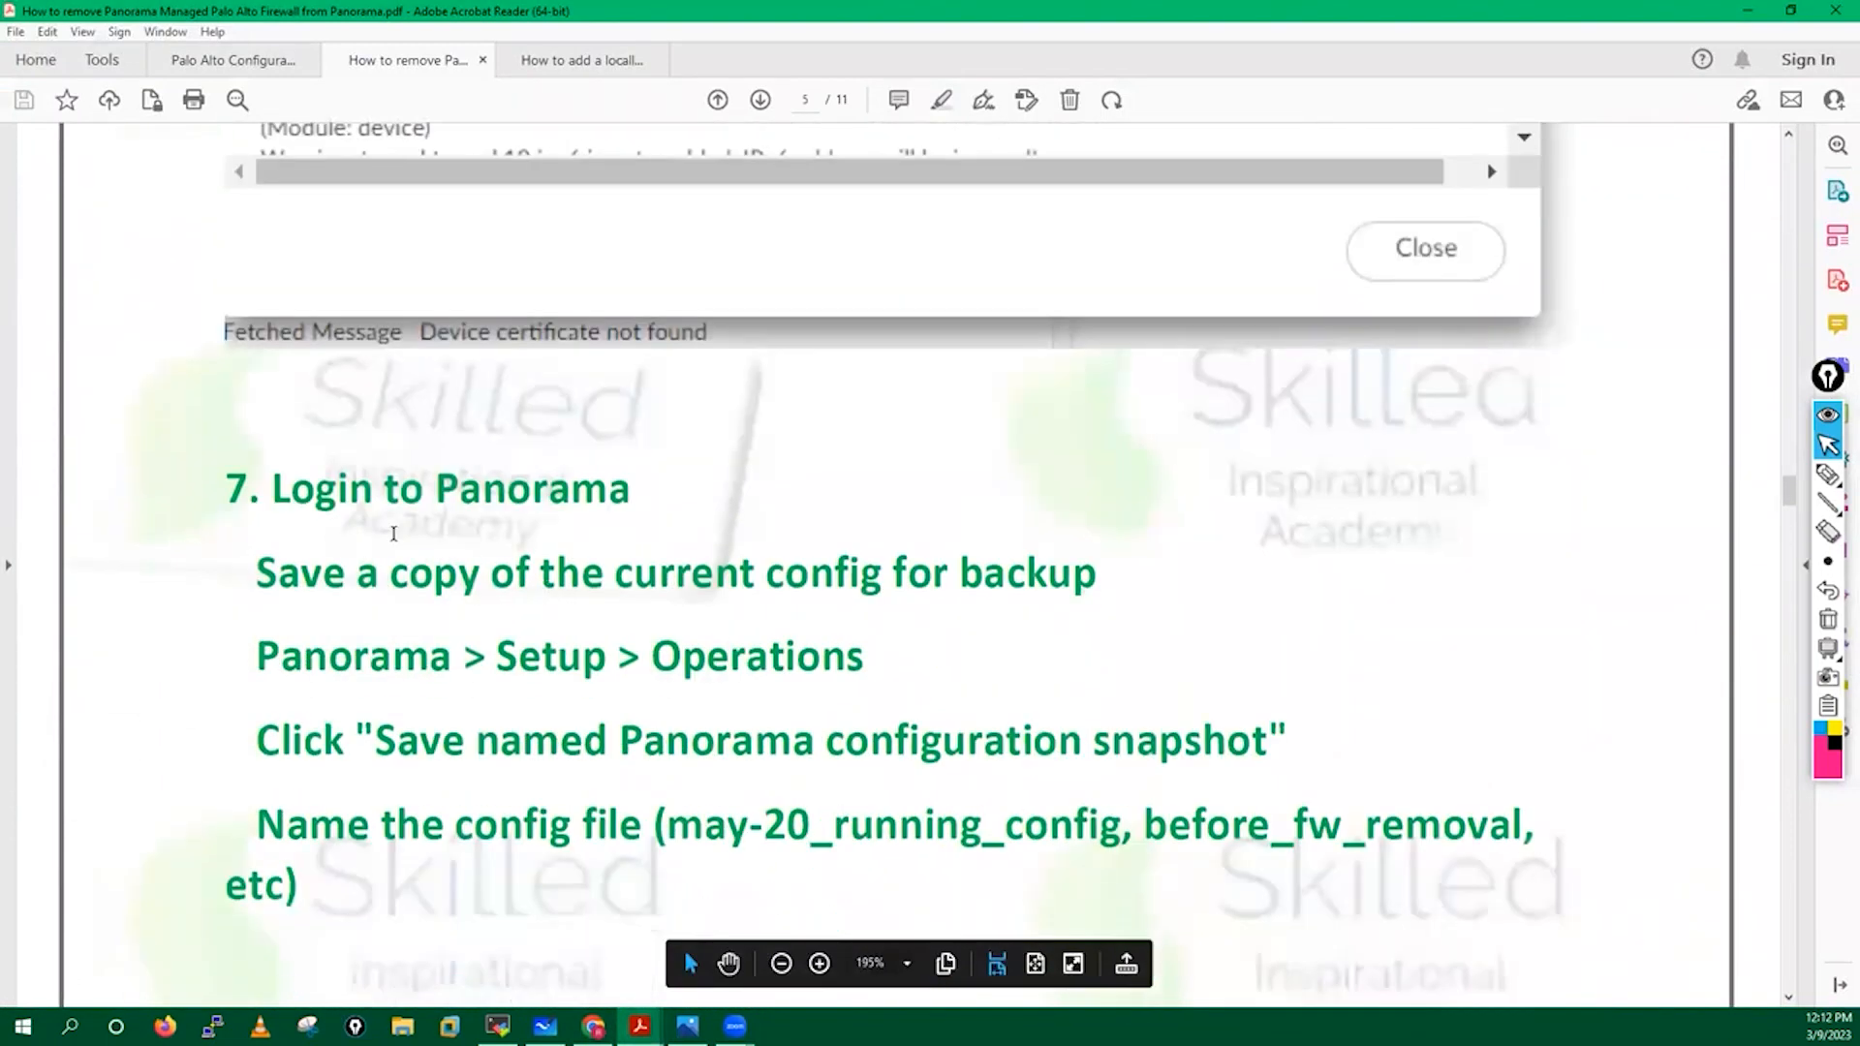
{"action": "scroll", "coordinate": [713, 580], "scroll_direction": "down", "scroll_amount": 2}
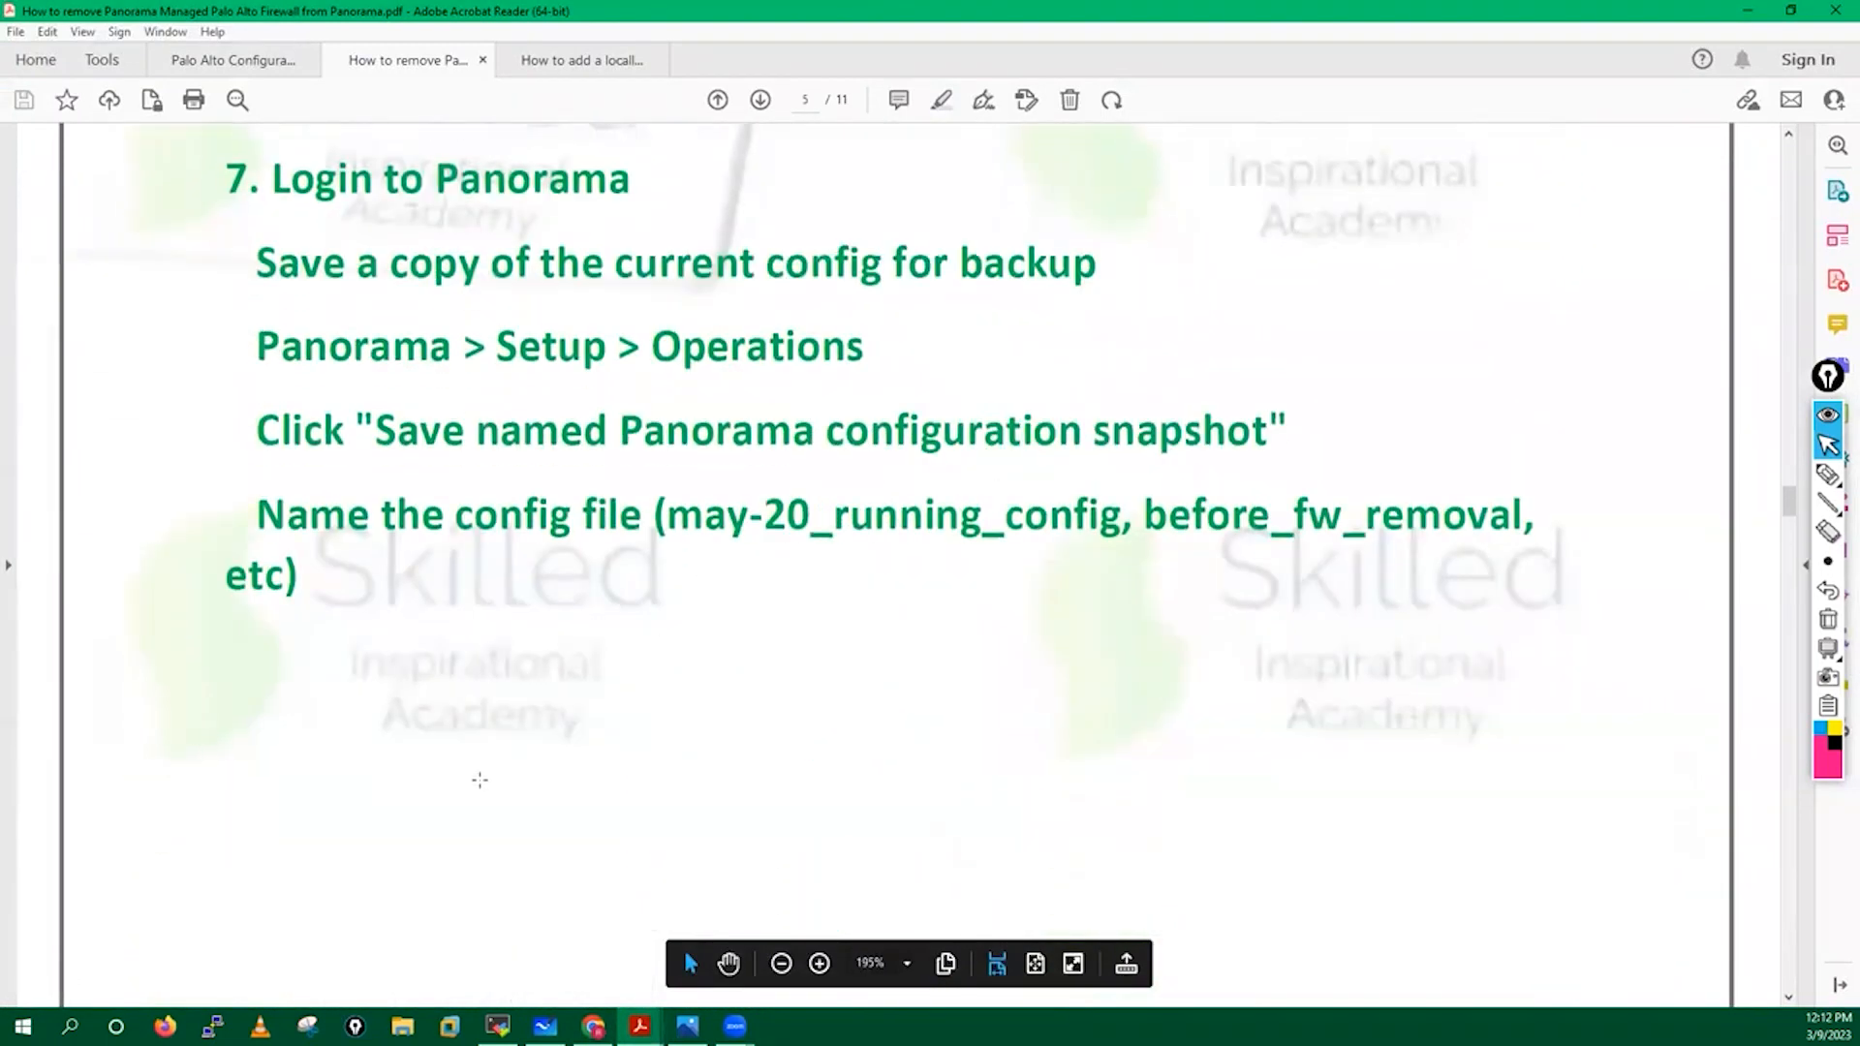
Open Panorama > Setup, briefly checking the fw02 commit progress.
{"action": "left_click", "coordinate": [593, 1025]}
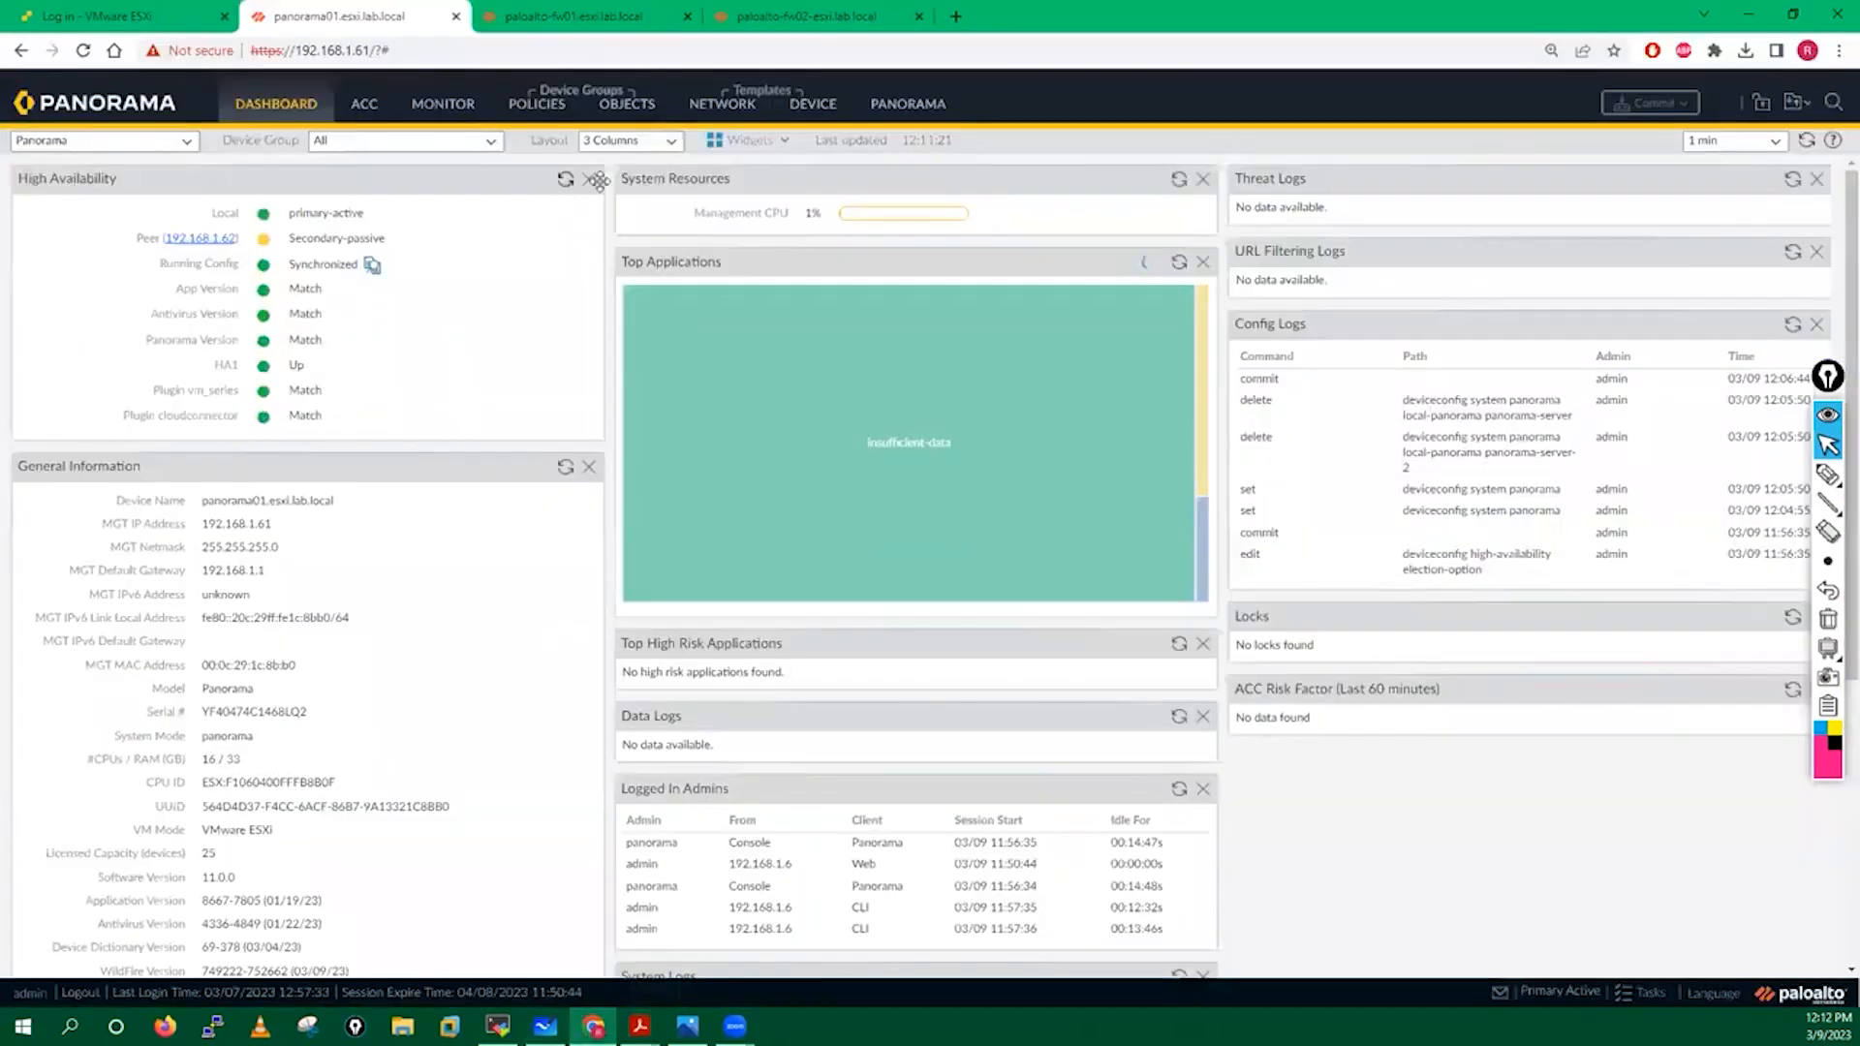
{"action": "left_click", "coordinate": [903, 114]}
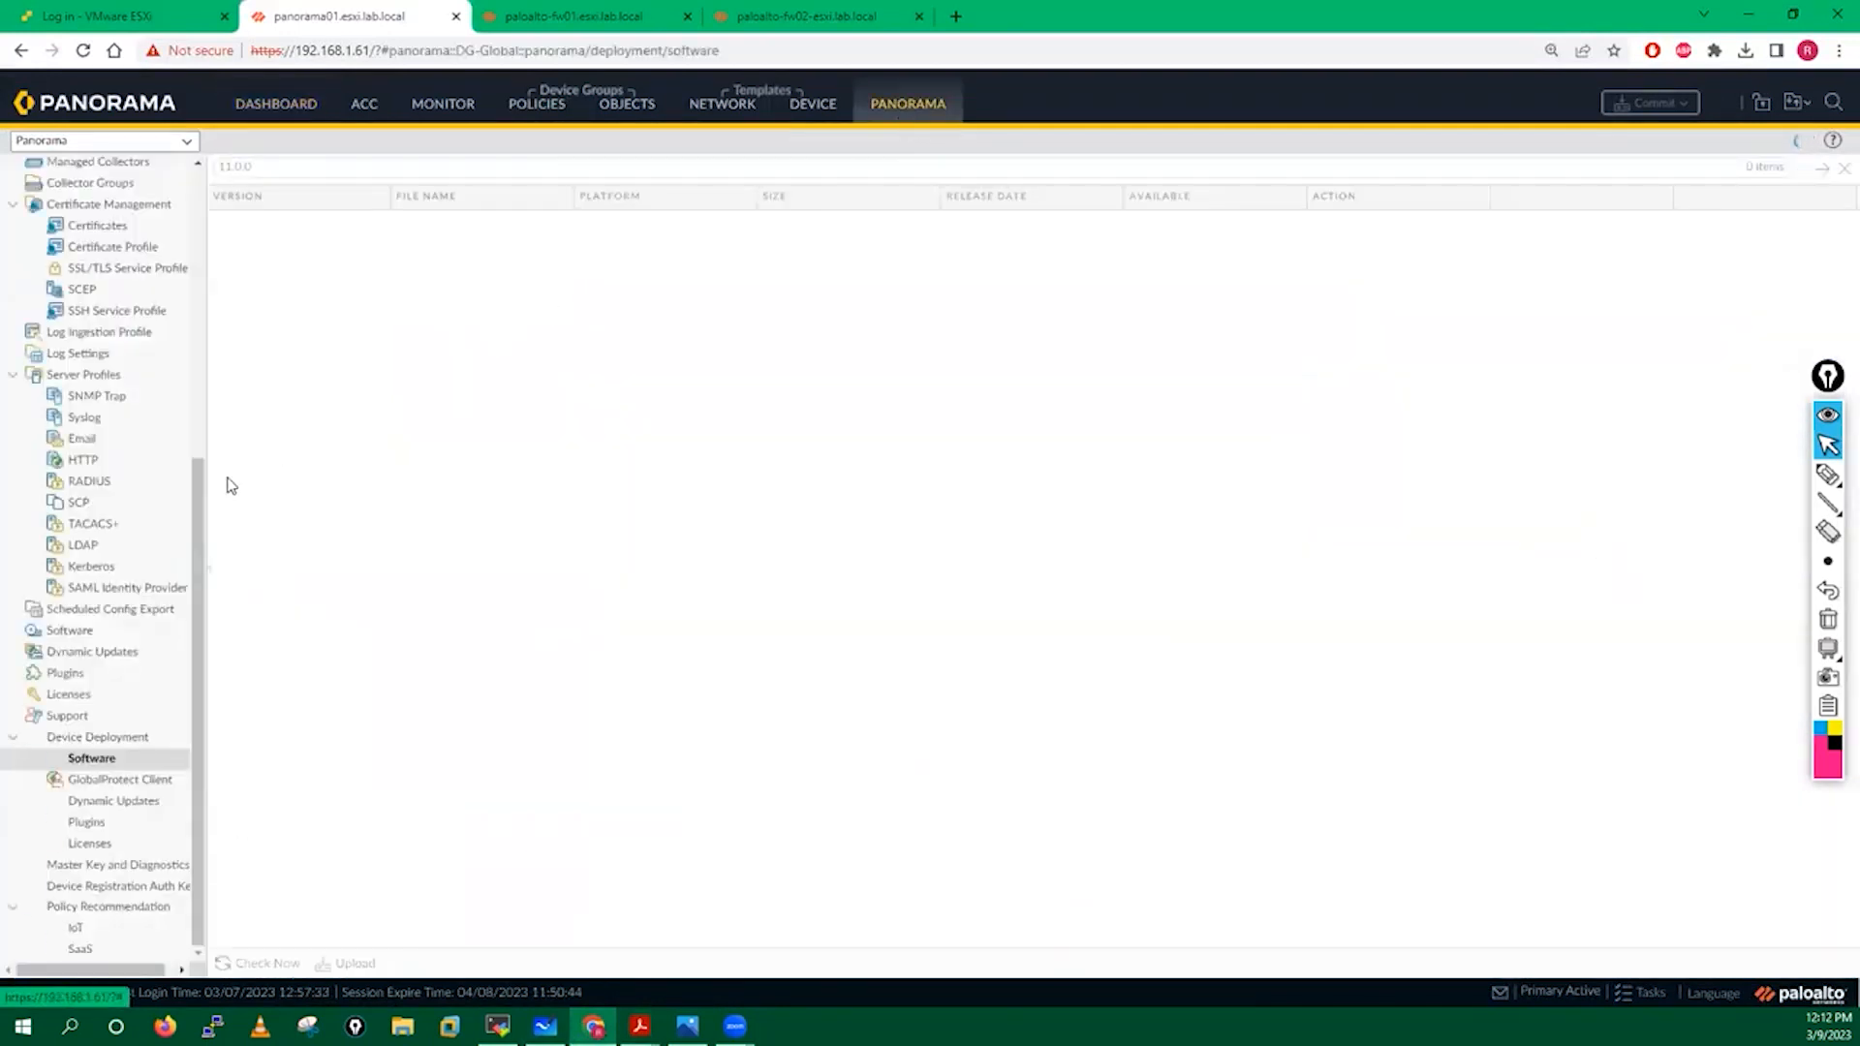
{"action": "left_click_drag", "start_coordinate": [198, 502], "coordinate": [183, 167]}
{"action": "left_click", "coordinate": [84, 173]}
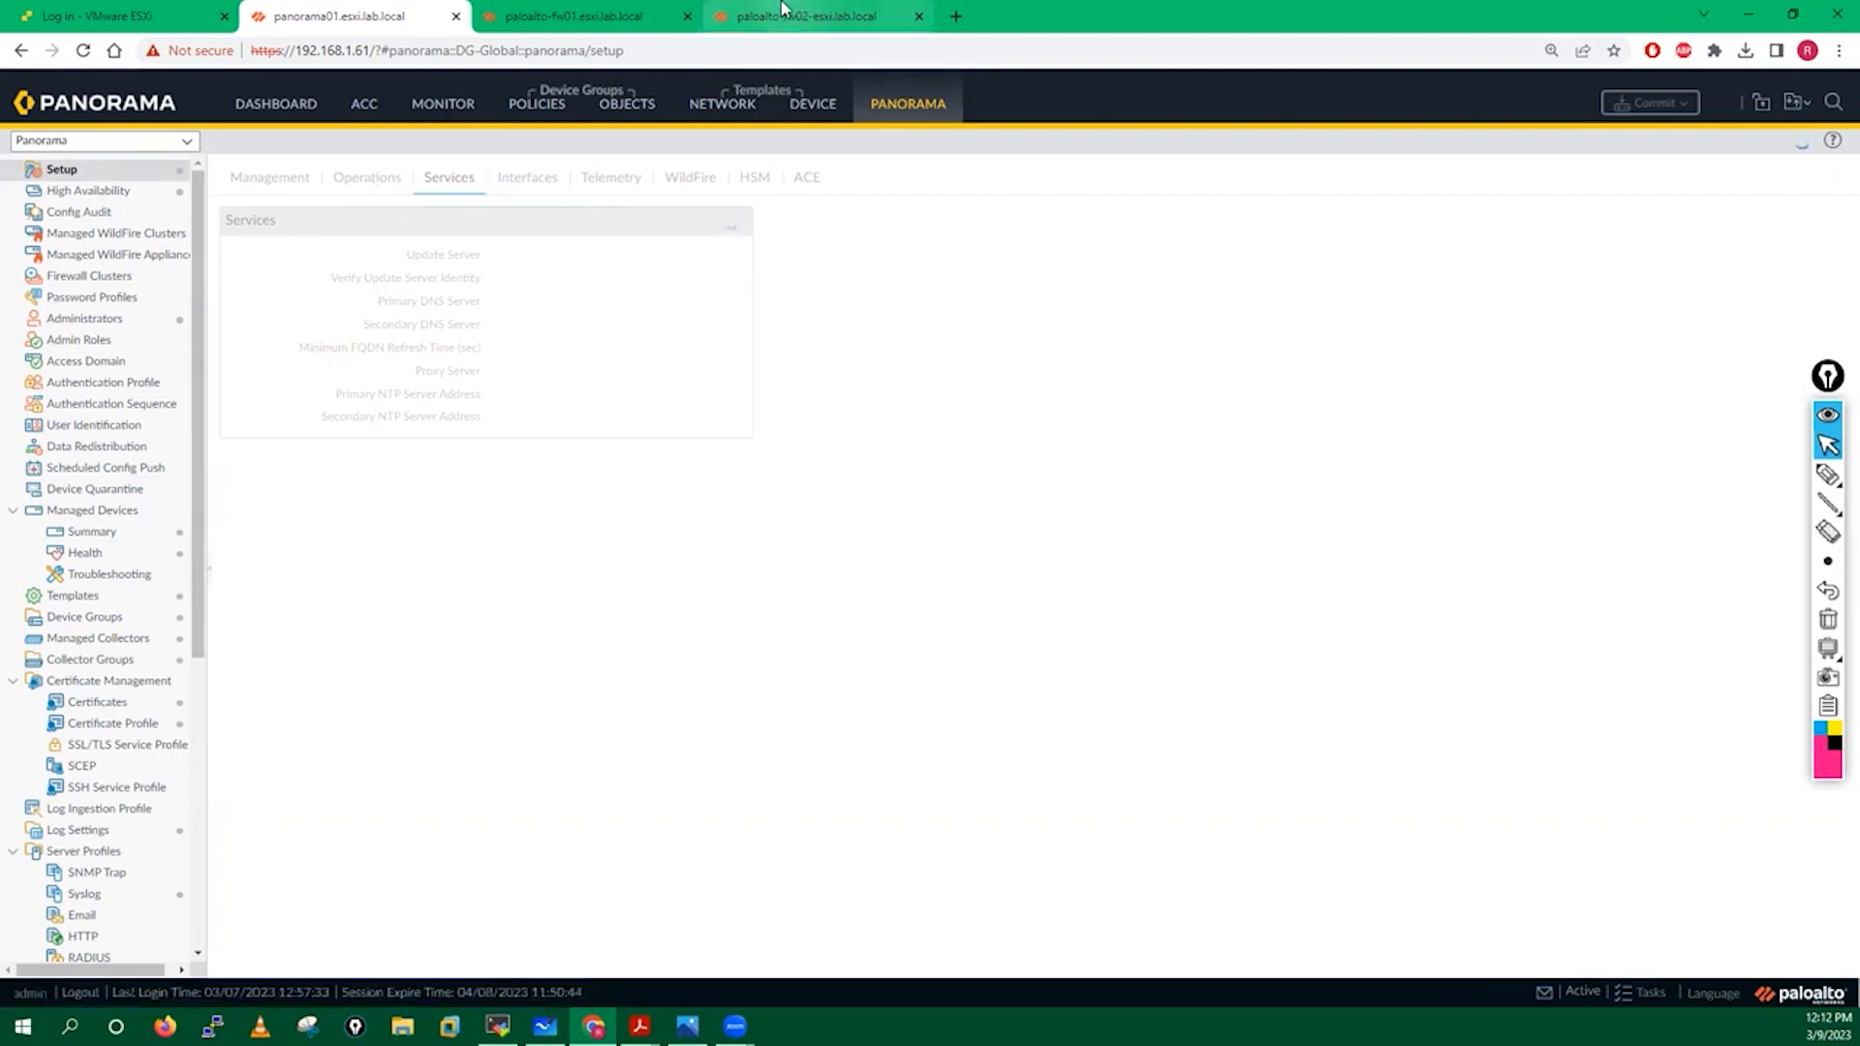
{"action": "left_click", "coordinate": [755, 16]}
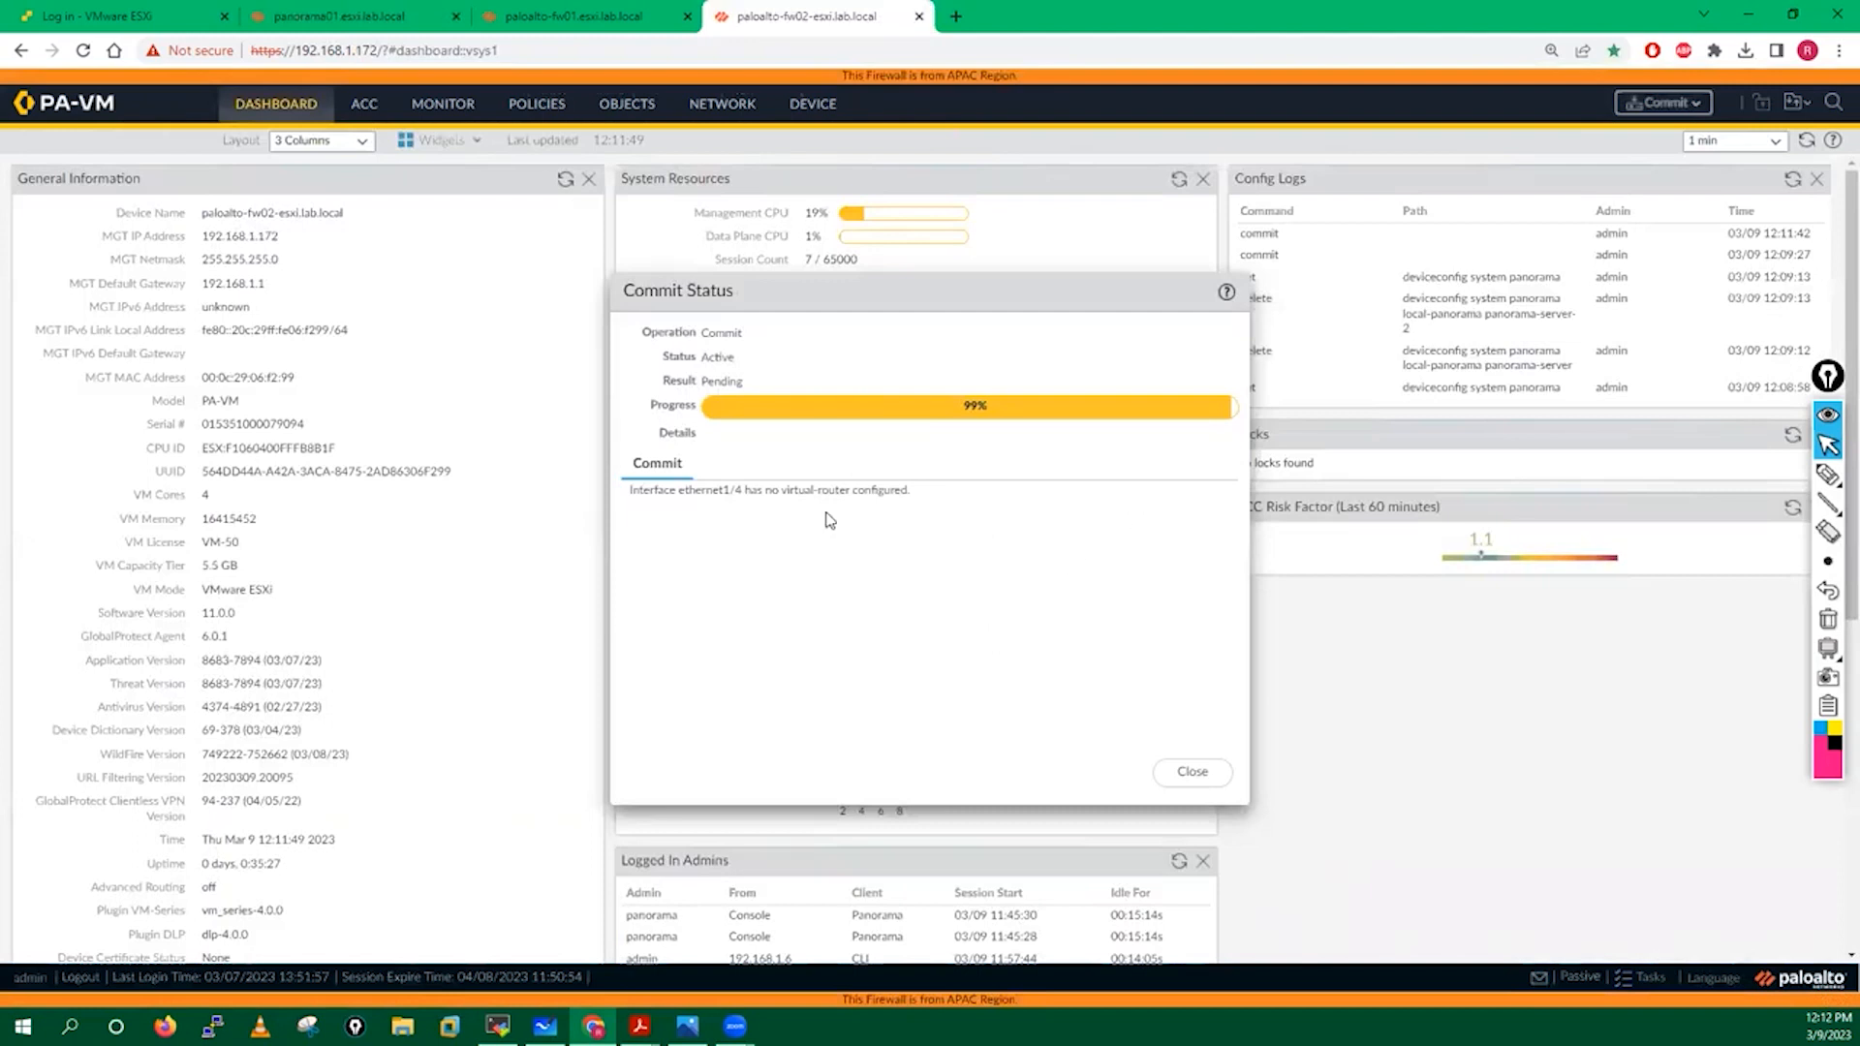
{"action": "left_click", "coordinate": [330, 12]}
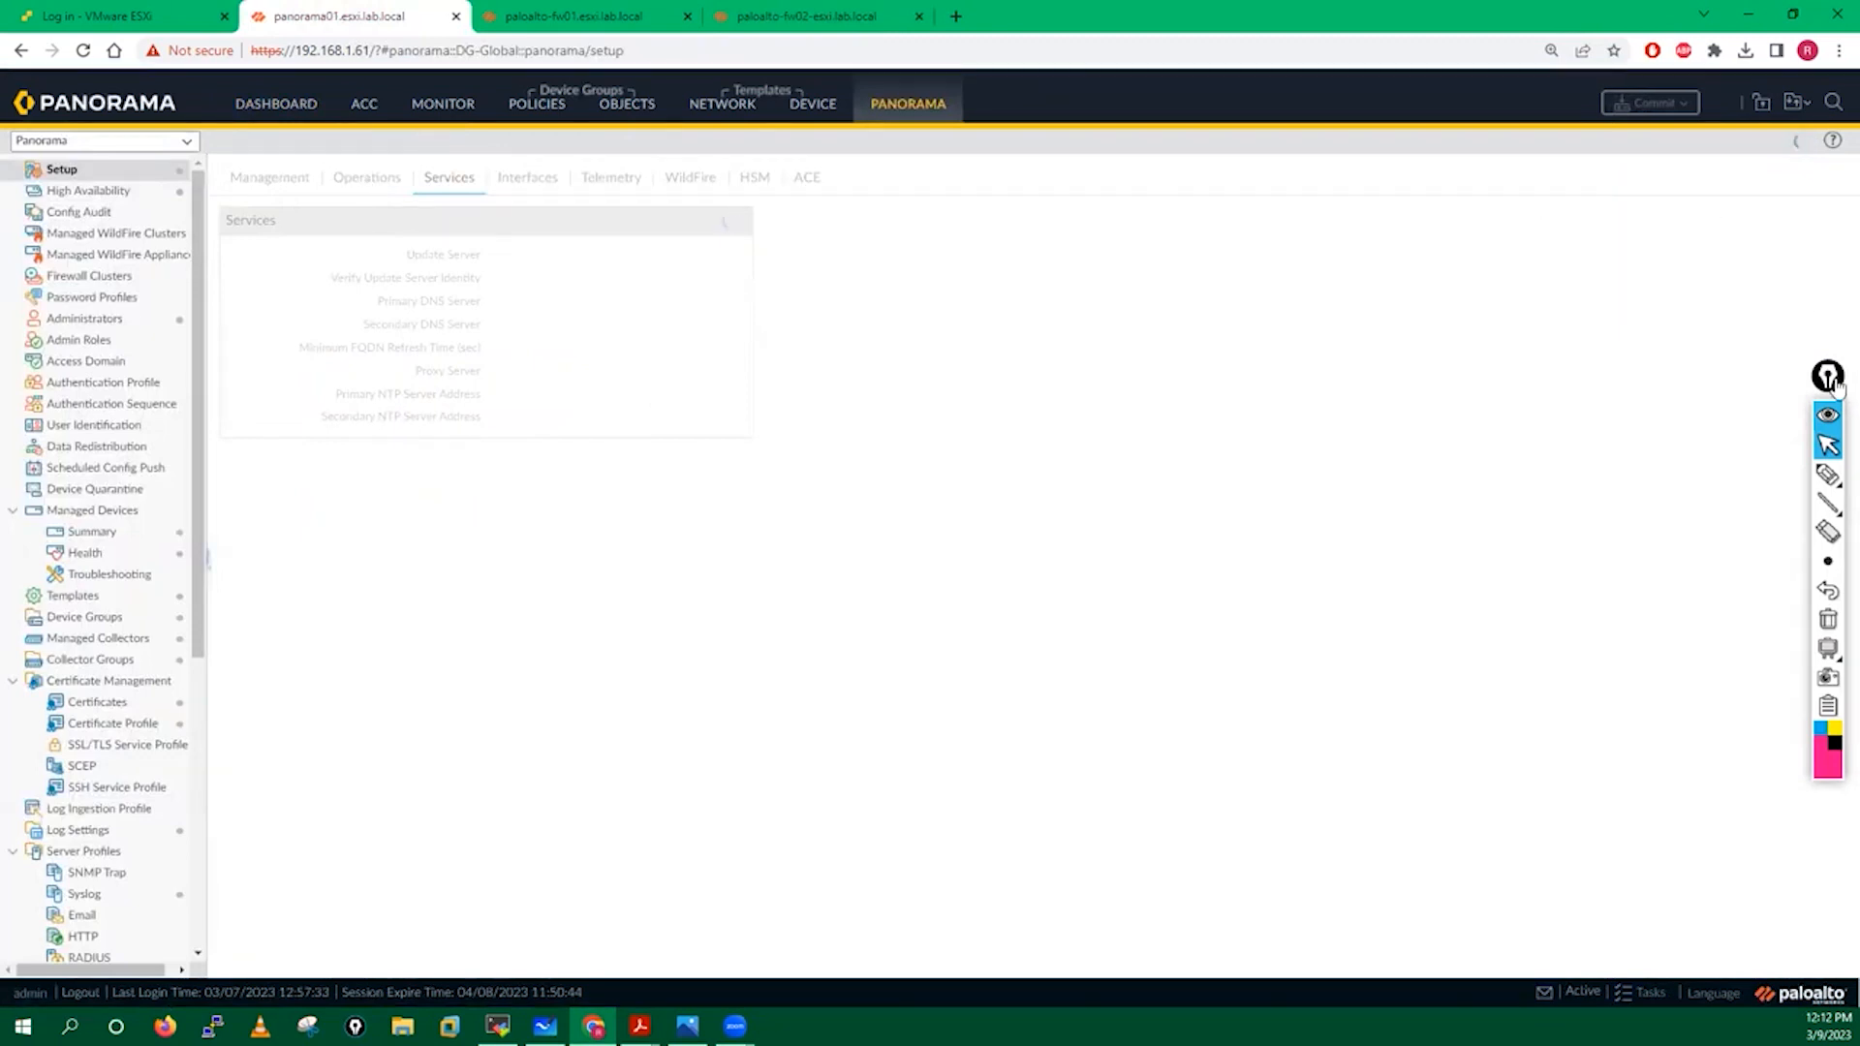
Reload Panorama, dismiss the 11.0 welcome notes, and show the Operations configuration management options.
{"action": "left_click_drag", "start_coordinate": [1830, 380], "coordinate": [1840, 359]}
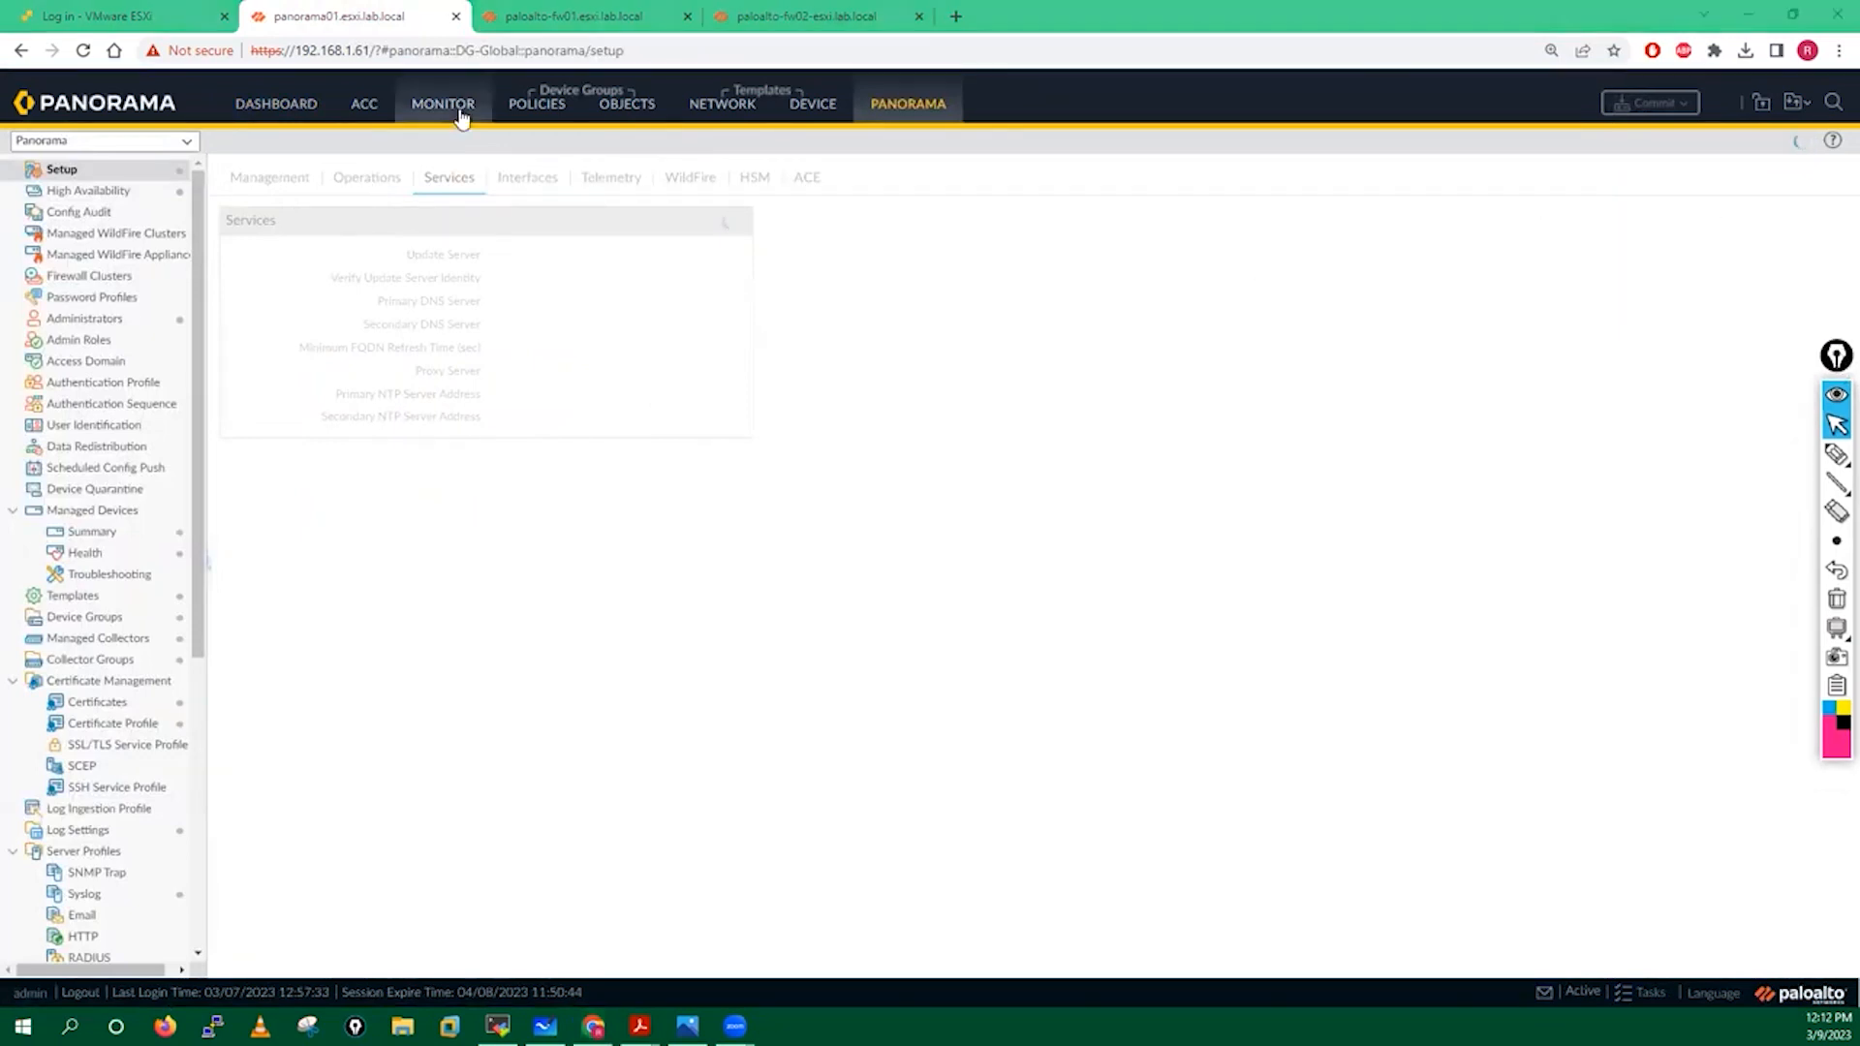
{"action": "left_click", "coordinate": [83, 51]}
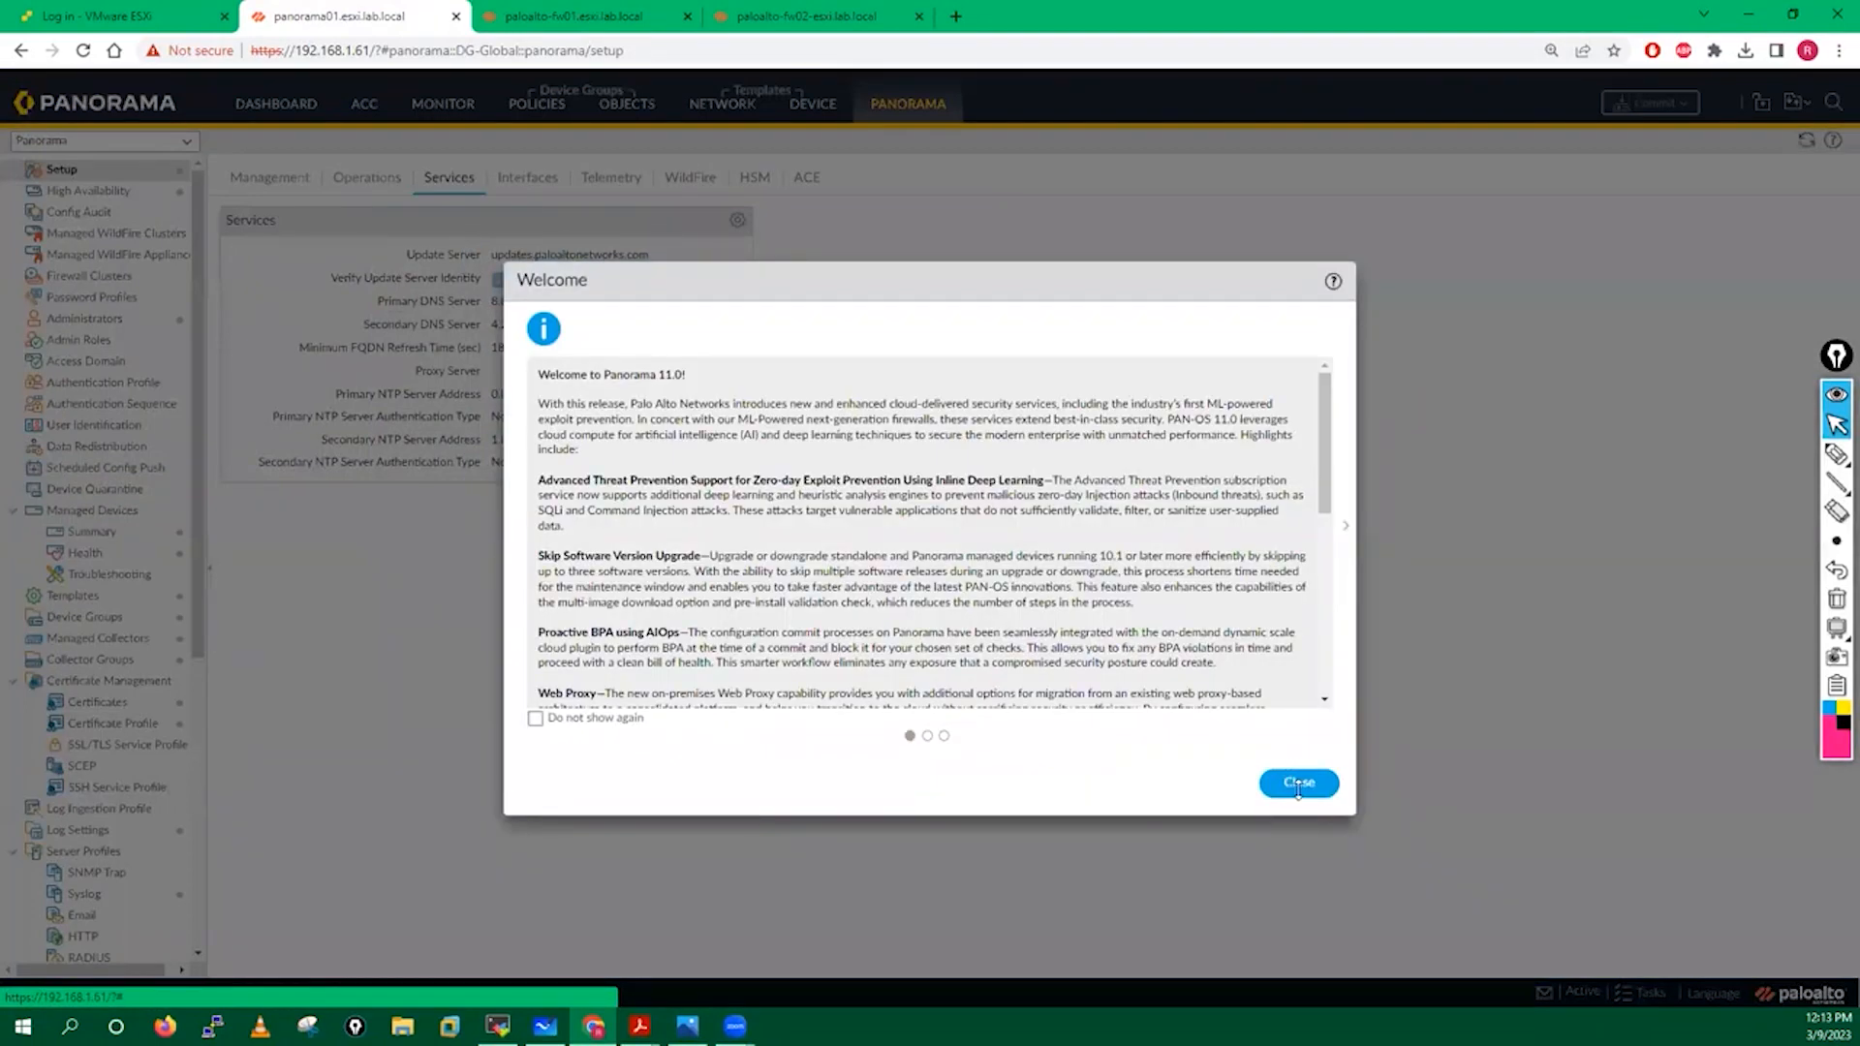
{"action": "left_click", "coordinate": [1299, 783]}
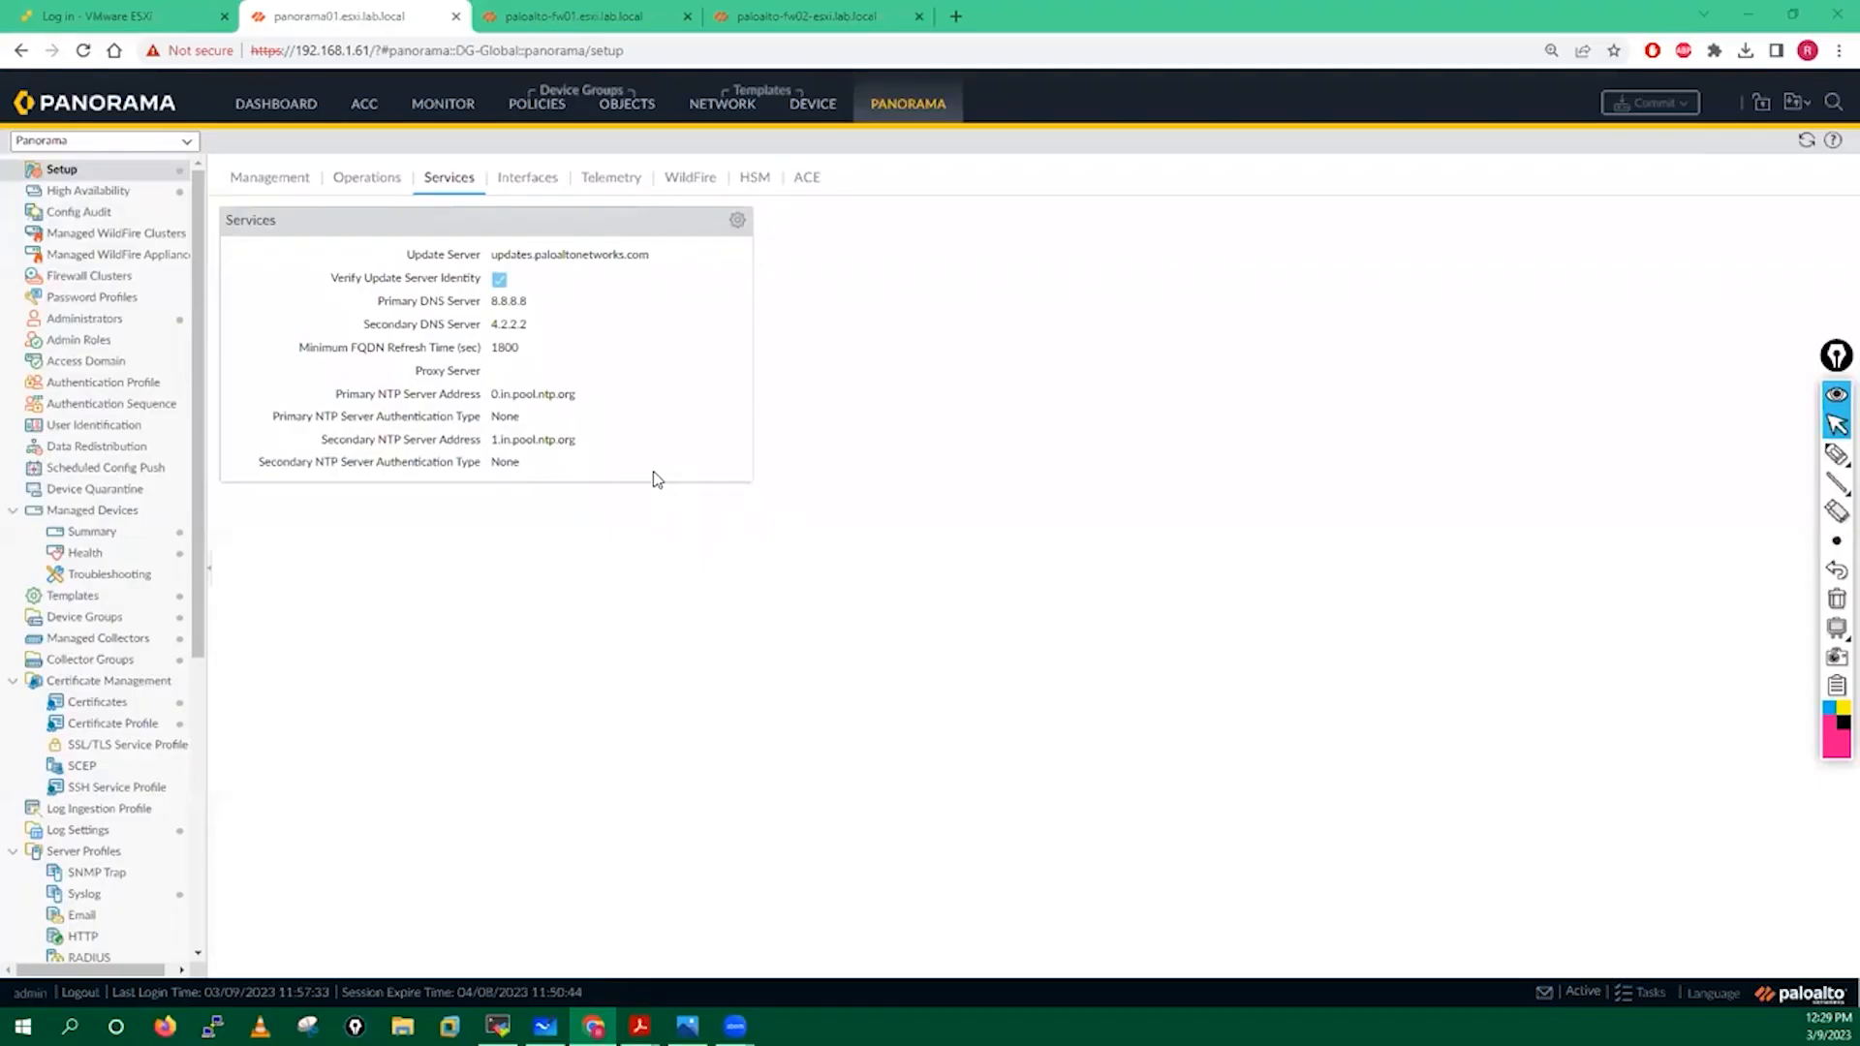
{"action": "left_click", "coordinate": [370, 180]}
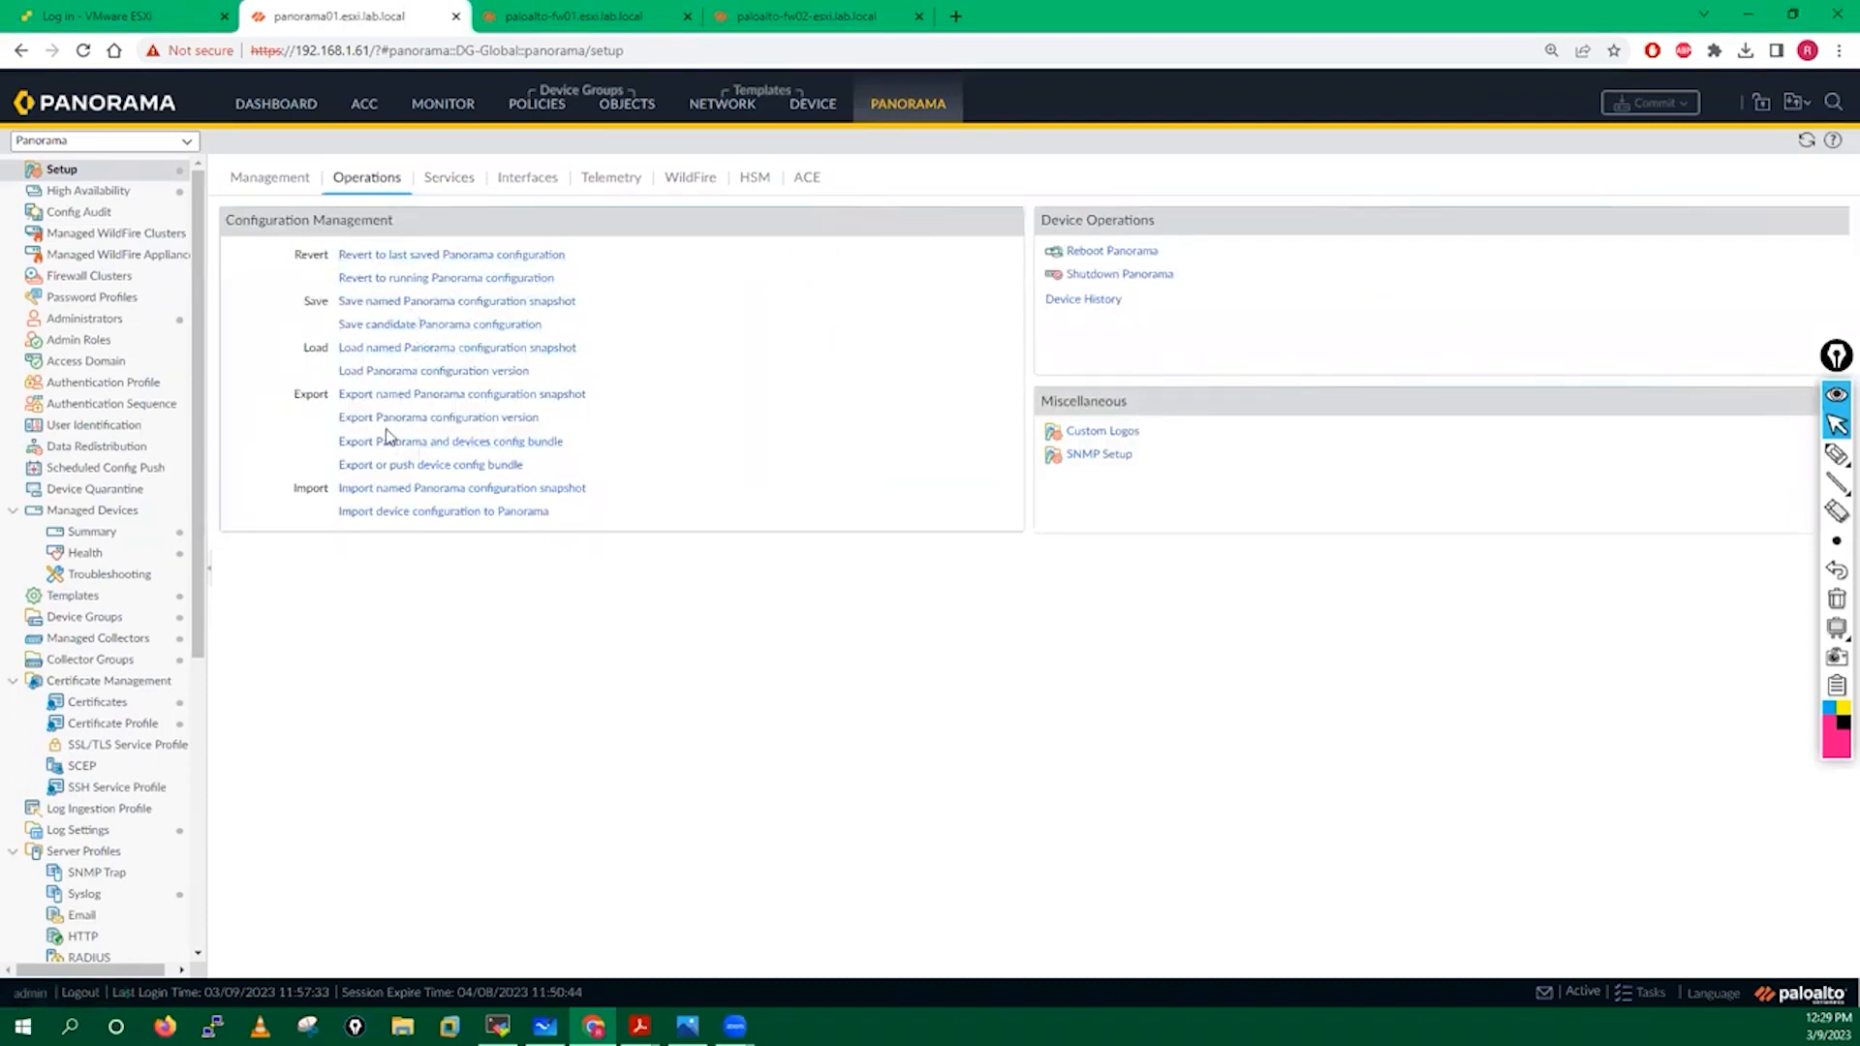
Start a named Panorama configuration snapshot called before-fw01-removal.xml.
{"action": "left_click", "coordinate": [400, 305]}
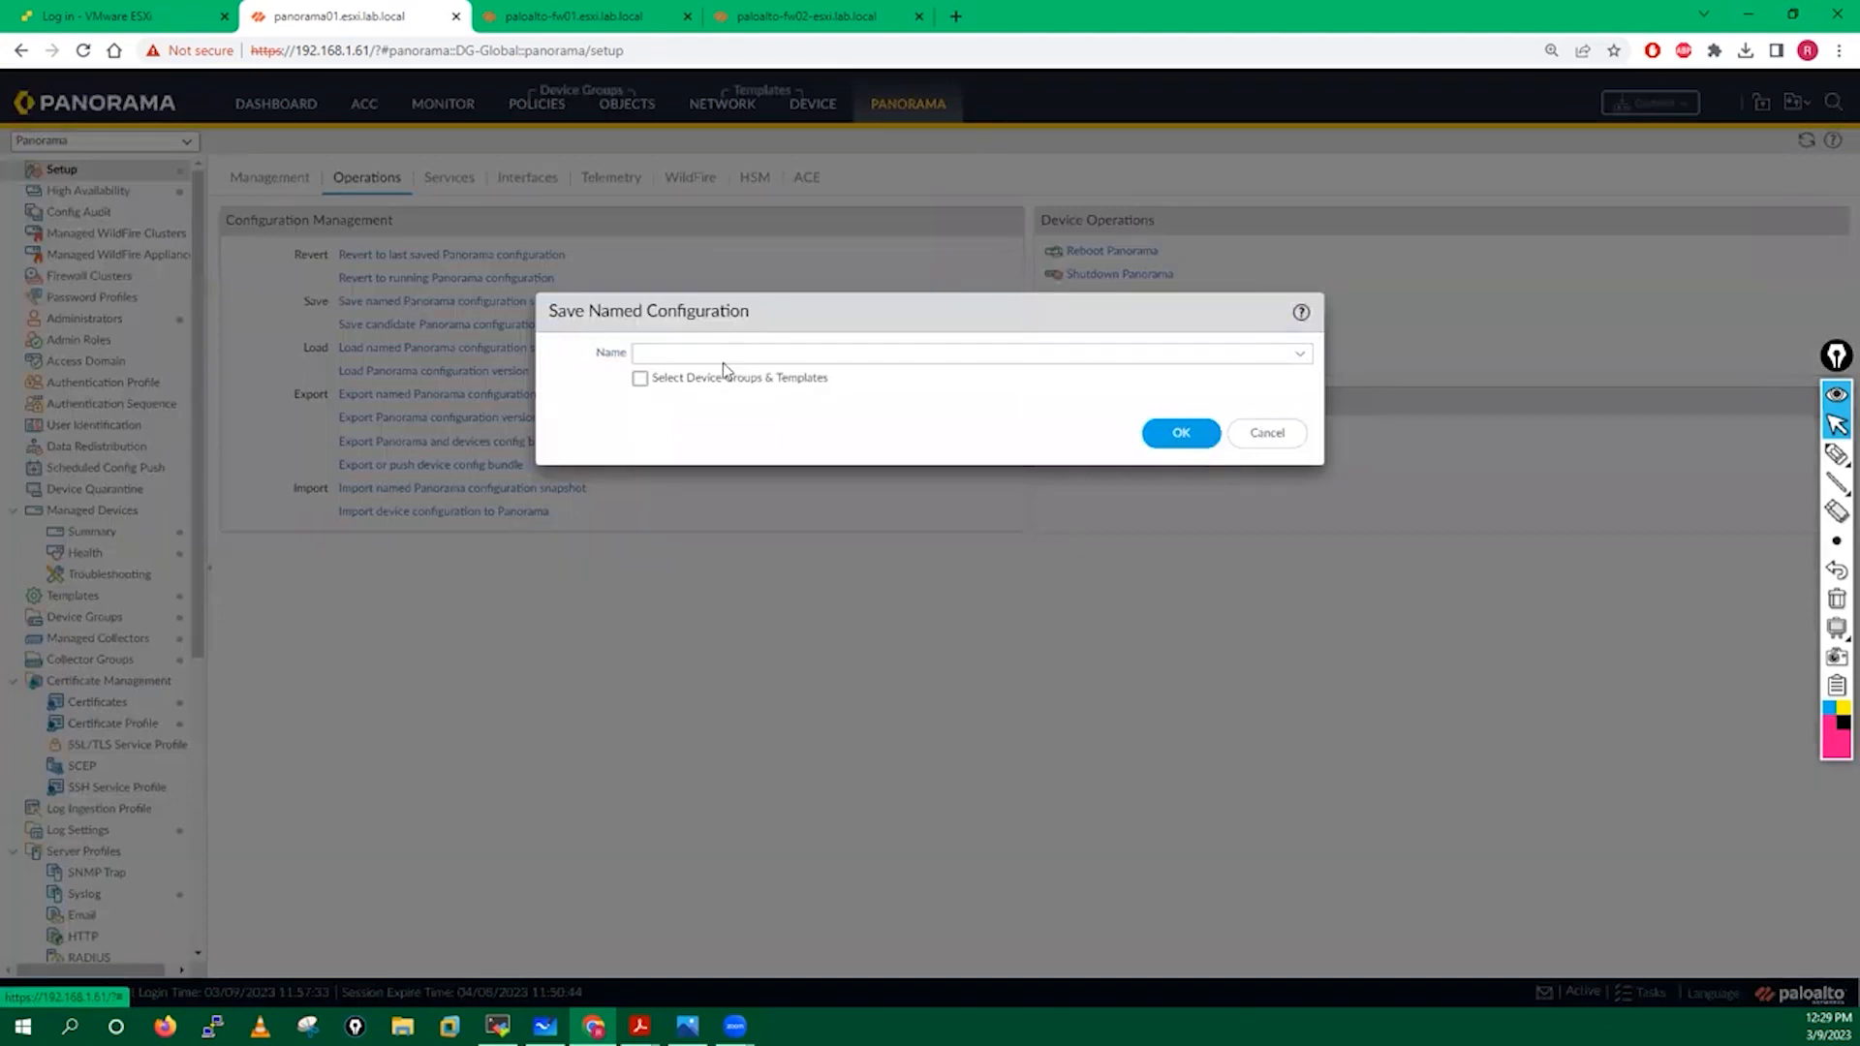
{"action": "left_click", "coordinate": [794, 347]}
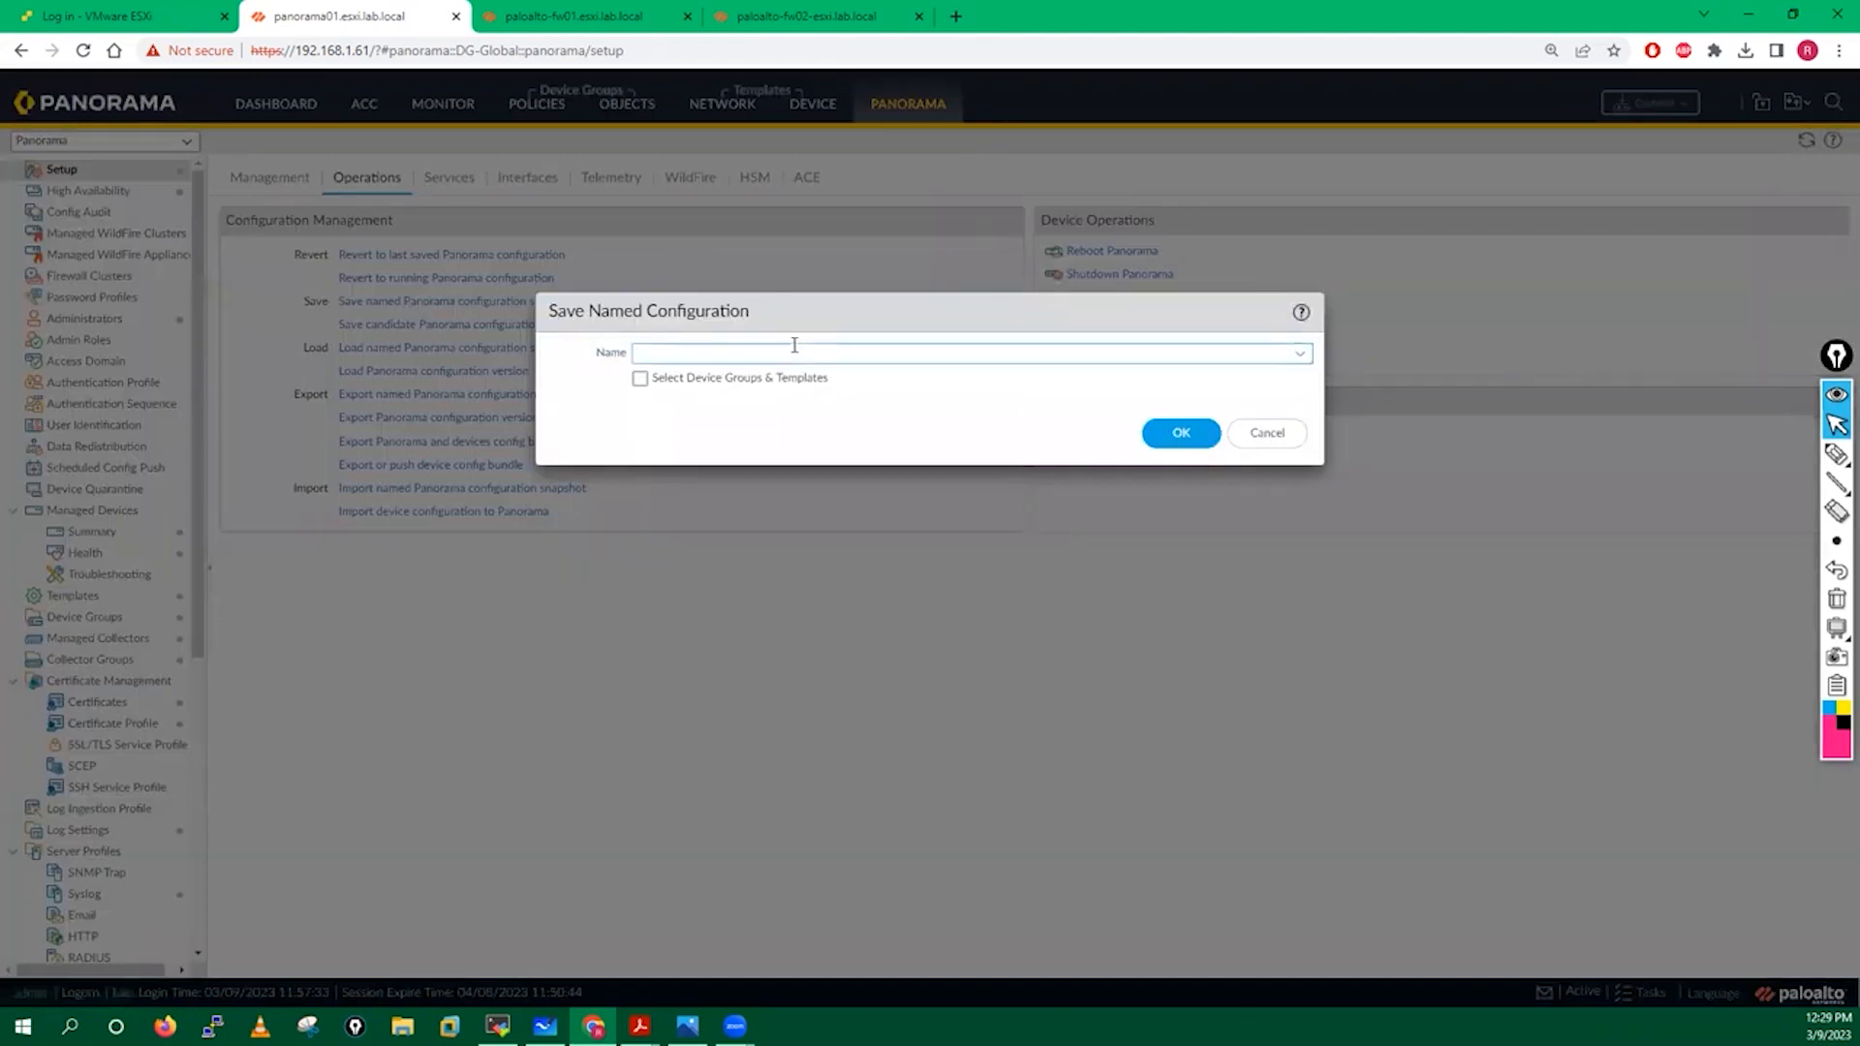
{"action": "type", "text": "before-fw01-removal.xml"}
{"action": "left_click", "coordinate": [638, 380]}
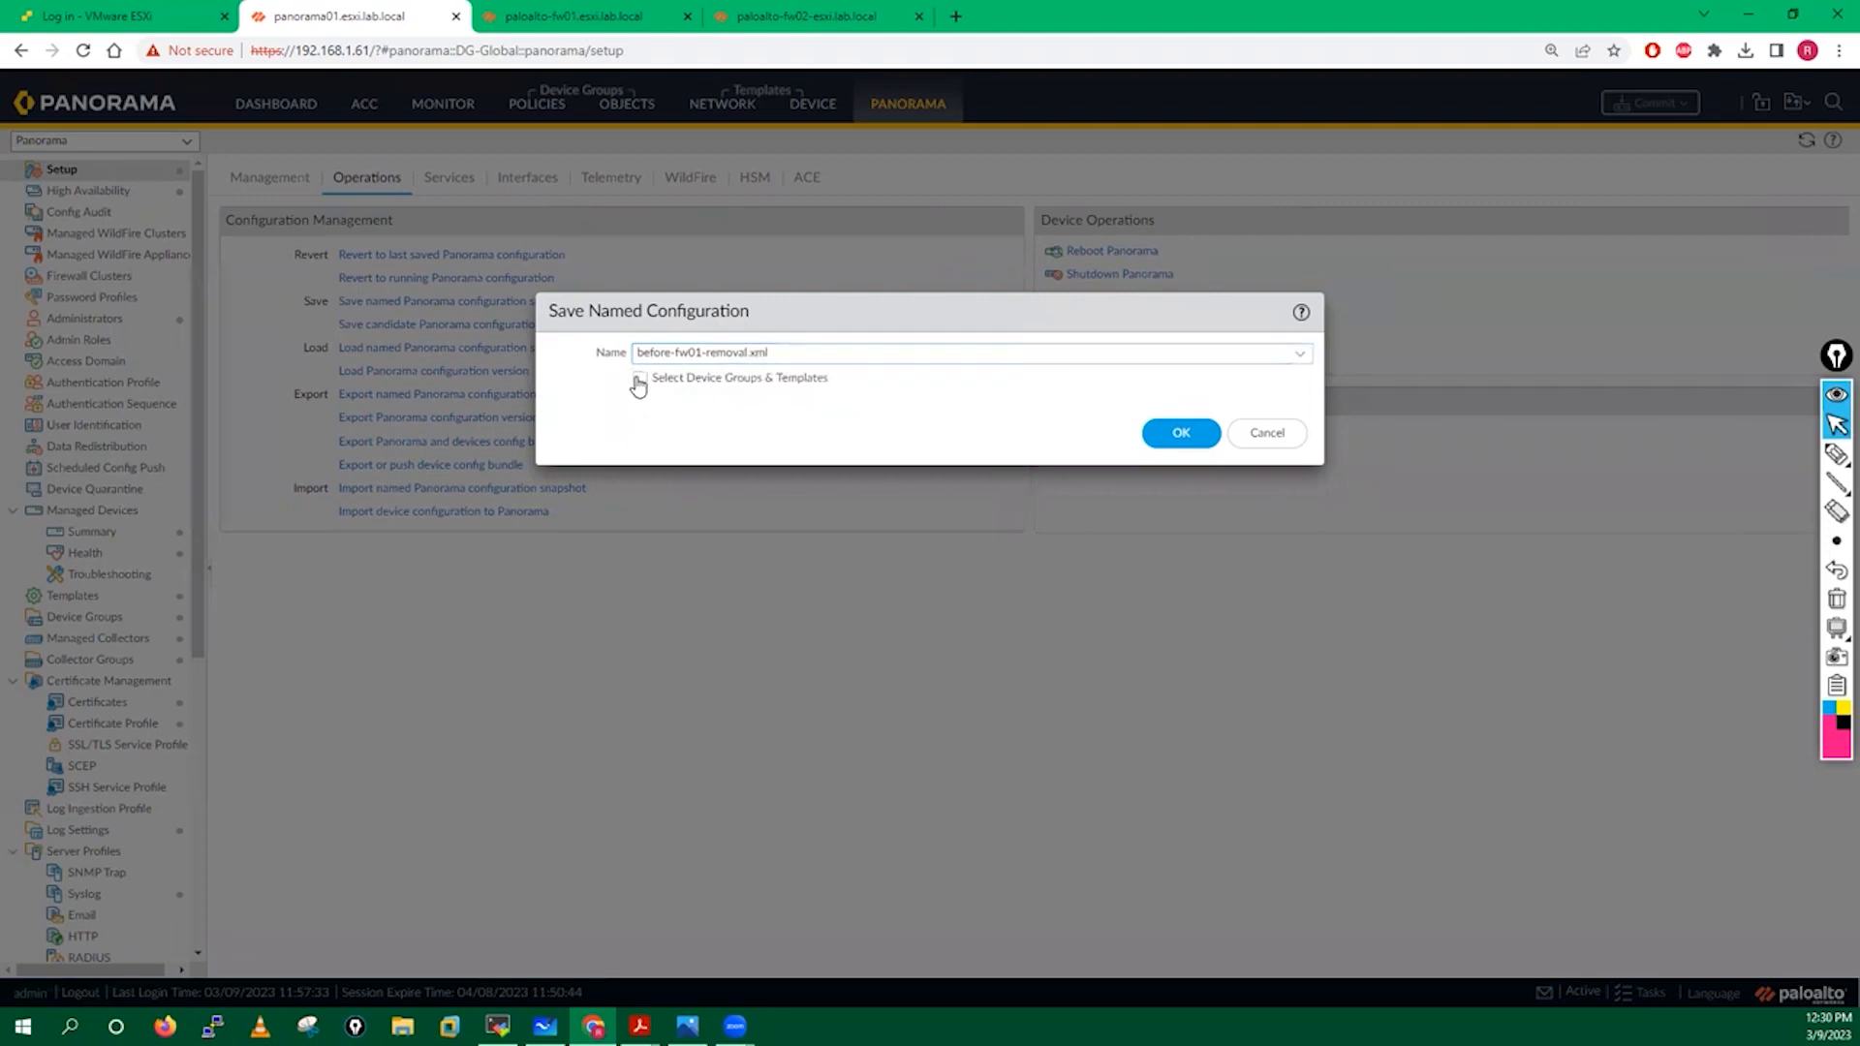
Include DG-Global, DG-DC-Fw-India, Global_Template, APAC-Region and TS-India-FW, then save the snapshot.
{"action": "left_click", "coordinate": [638, 381]}
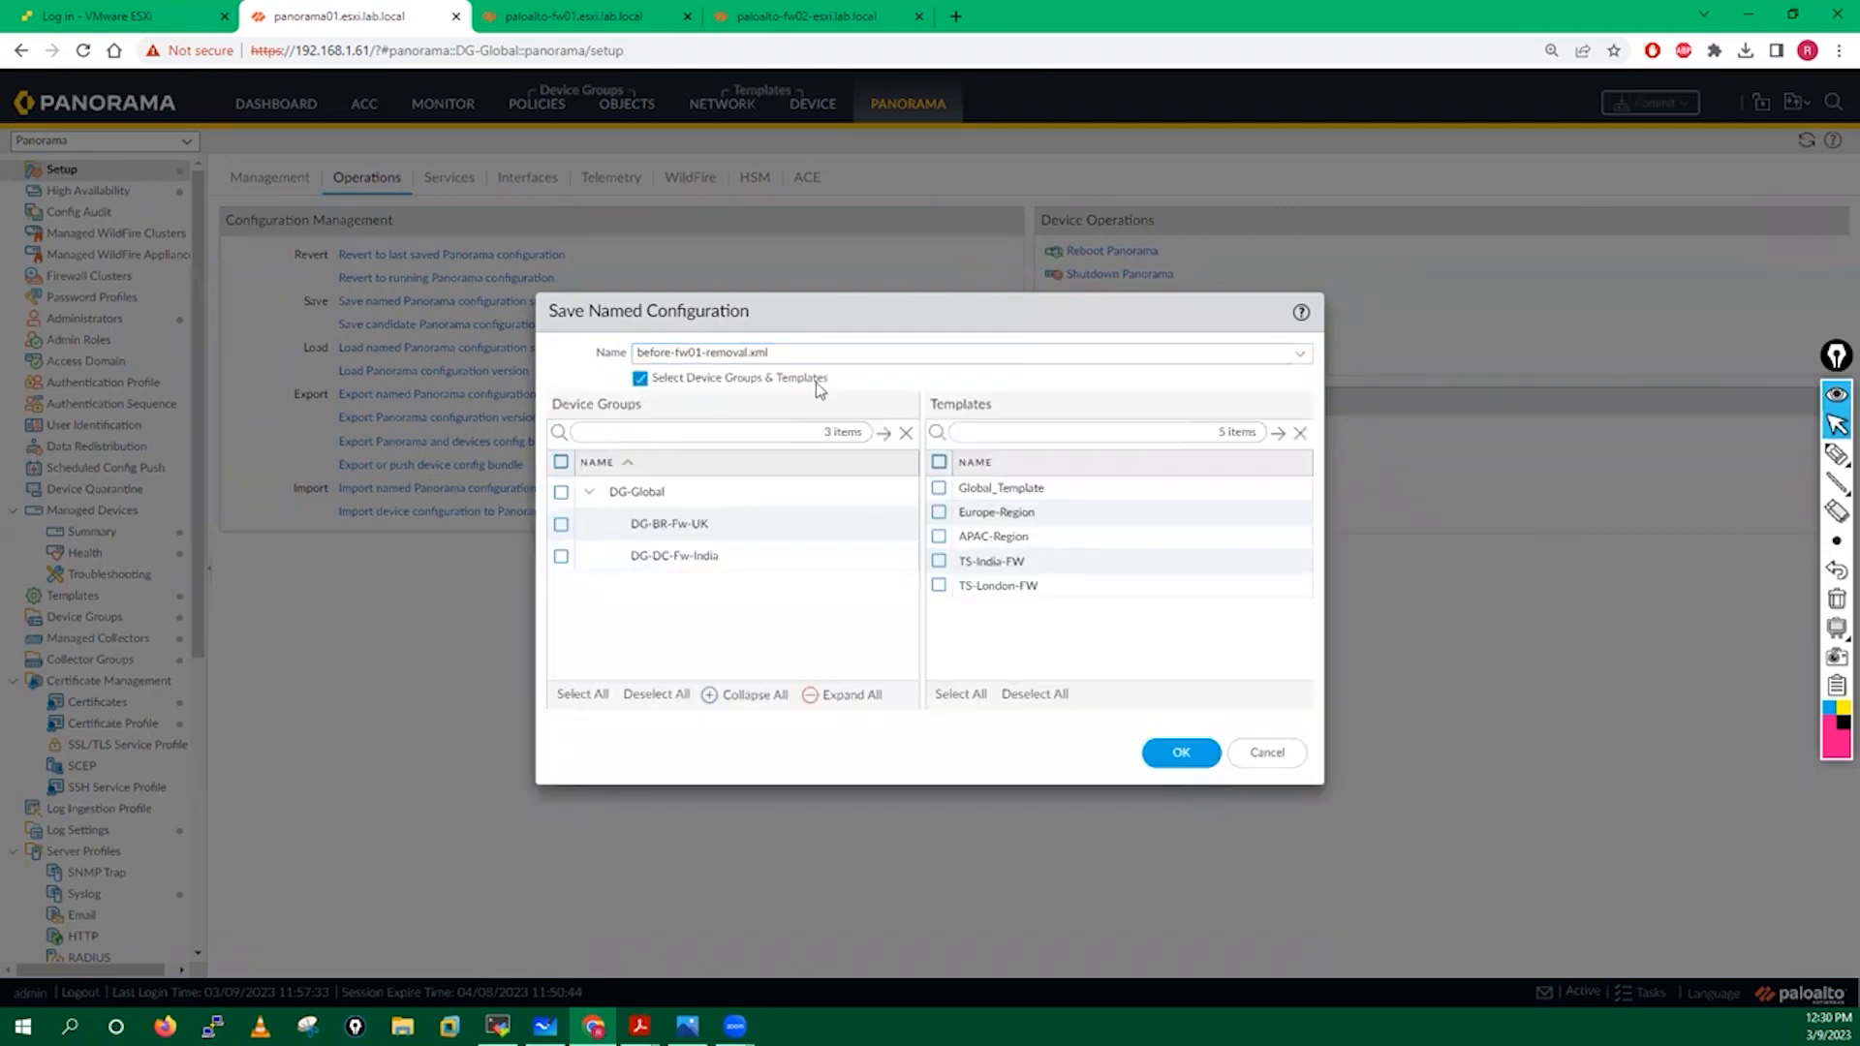
{"action": "left_click", "coordinate": [562, 493]}
{"action": "left_click", "coordinate": [562, 525]}
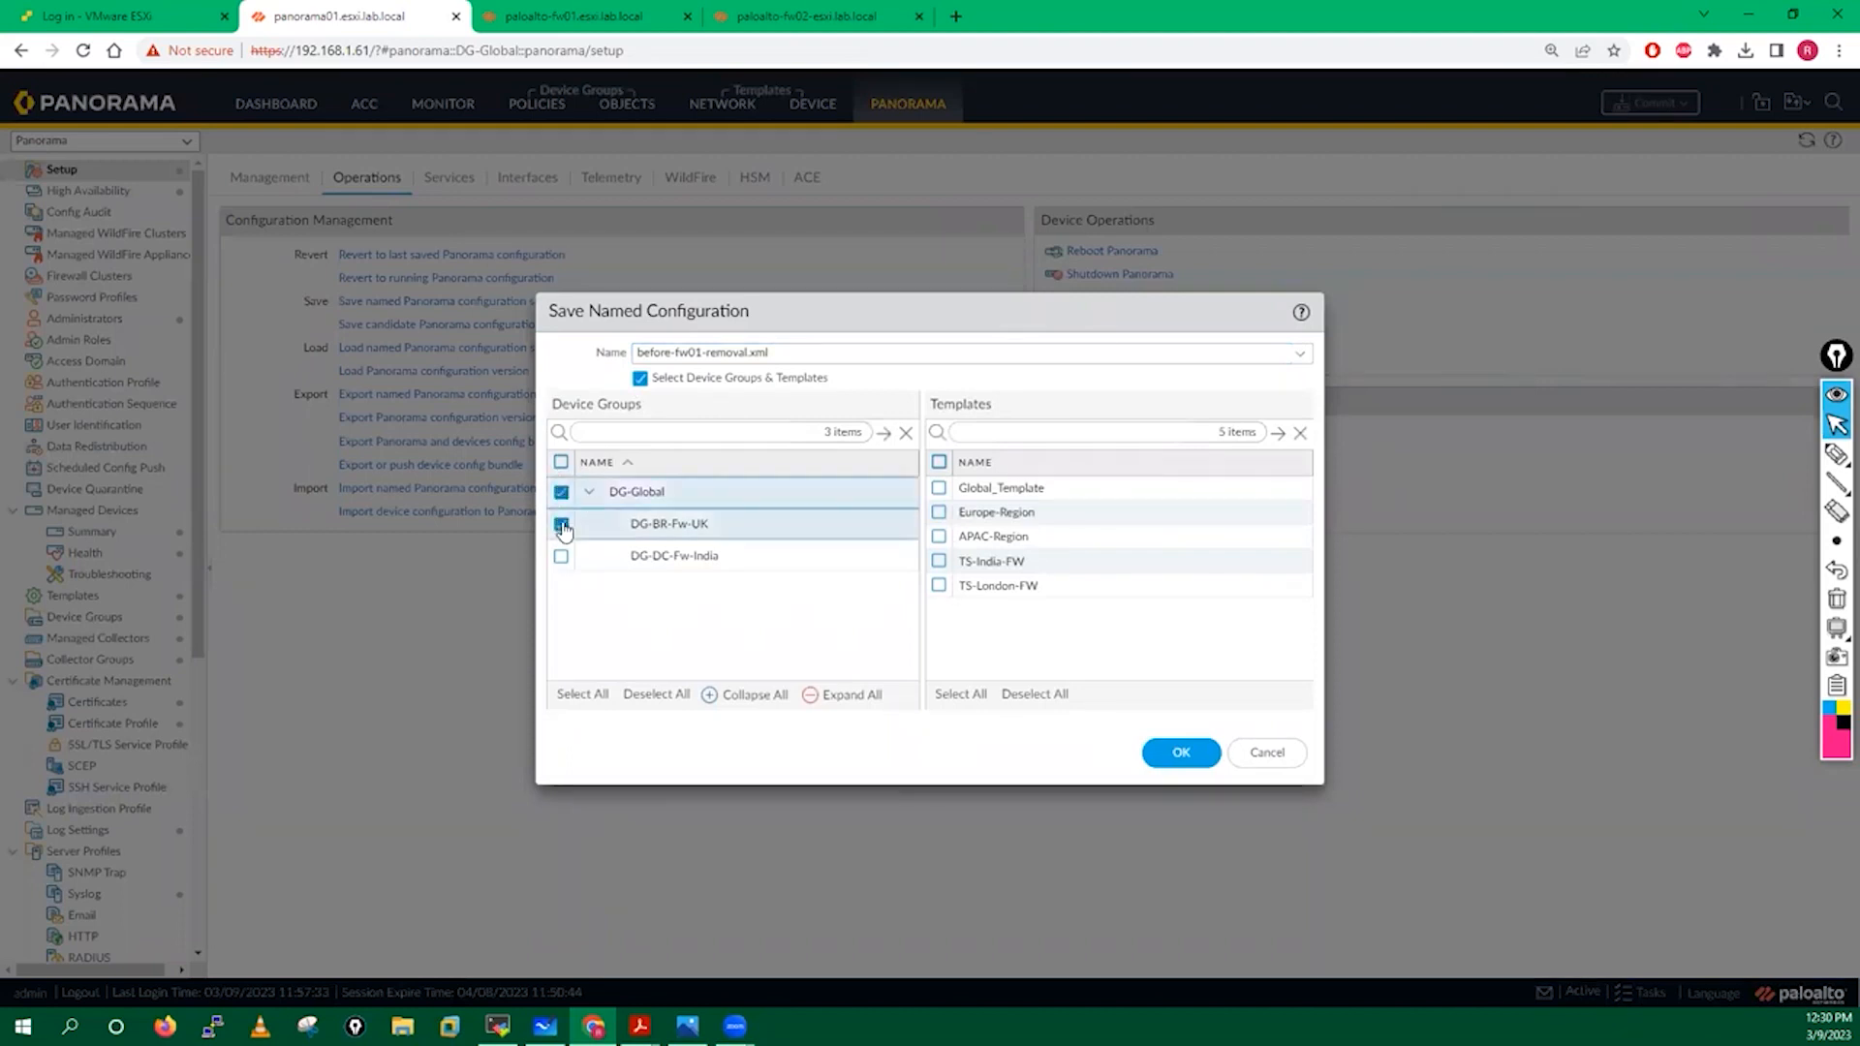
{"action": "left_click", "coordinate": [561, 524]}
{"action": "left_click", "coordinate": [560, 556]}
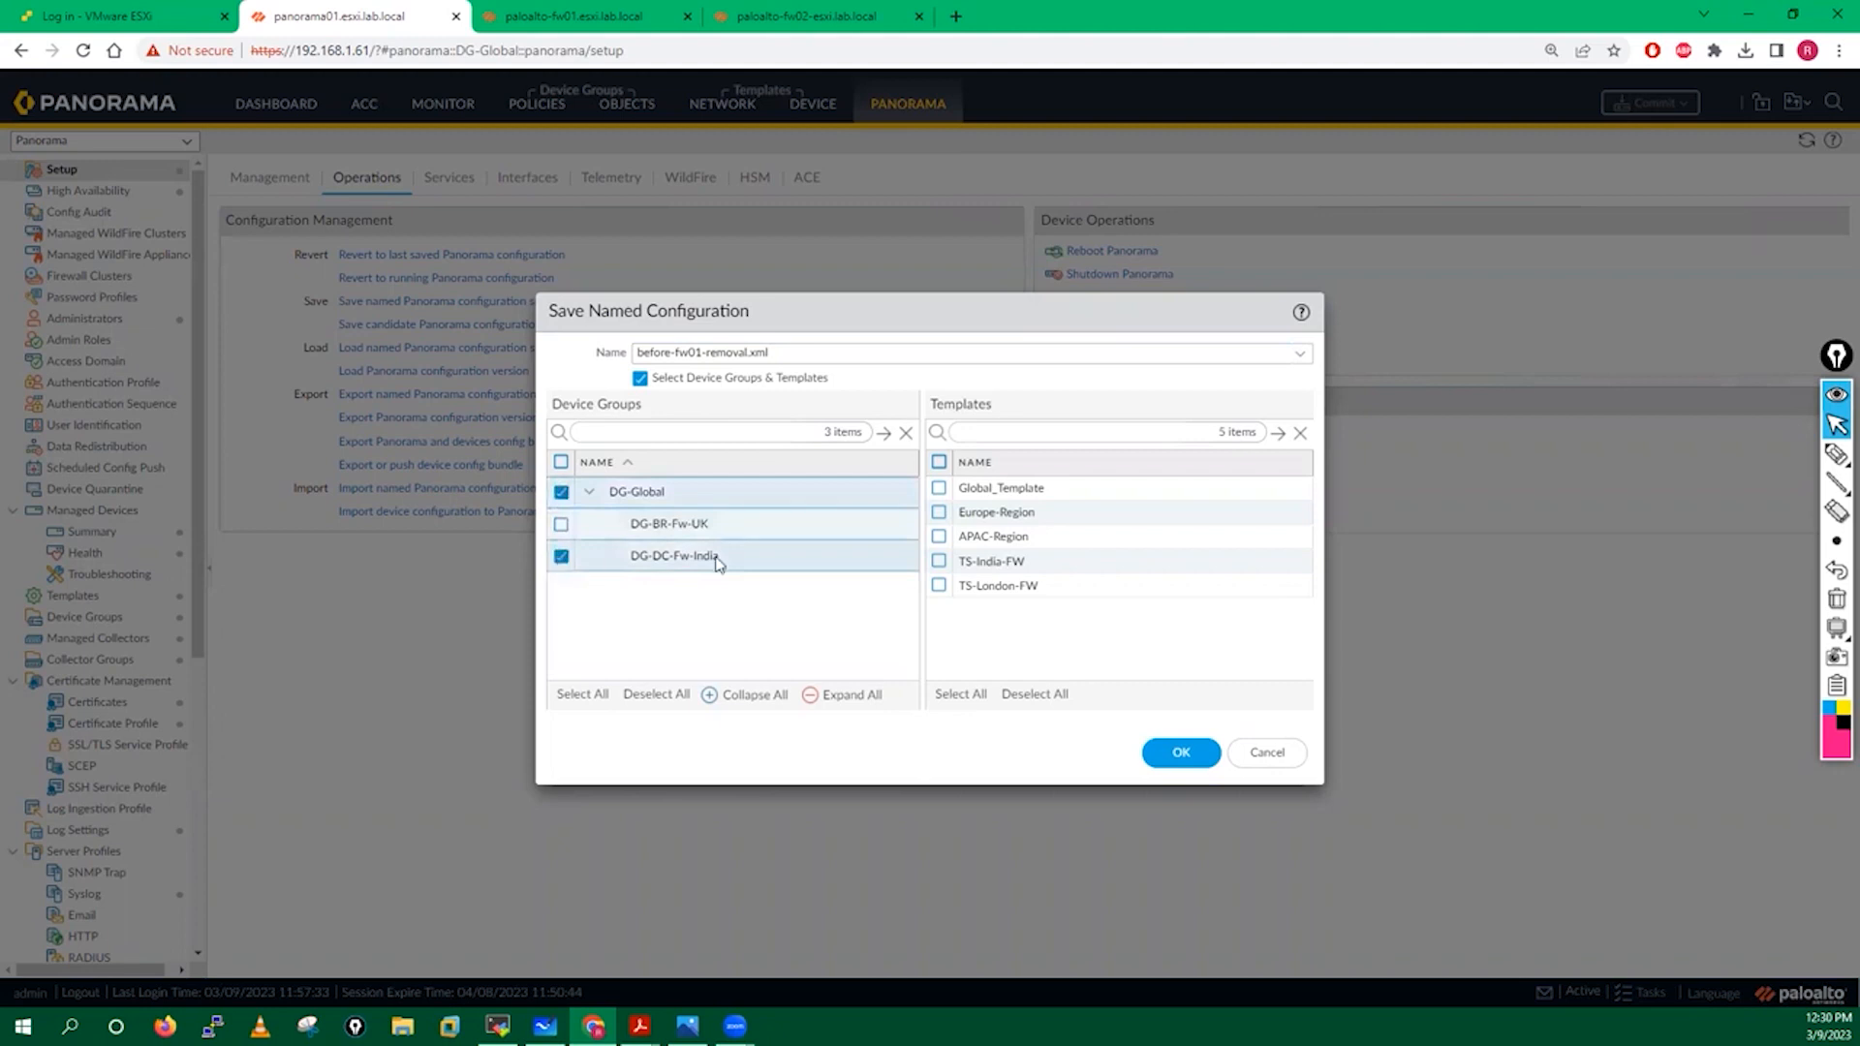
{"action": "left_click", "coordinate": [938, 489]}
{"action": "left_click", "coordinate": [940, 515]}
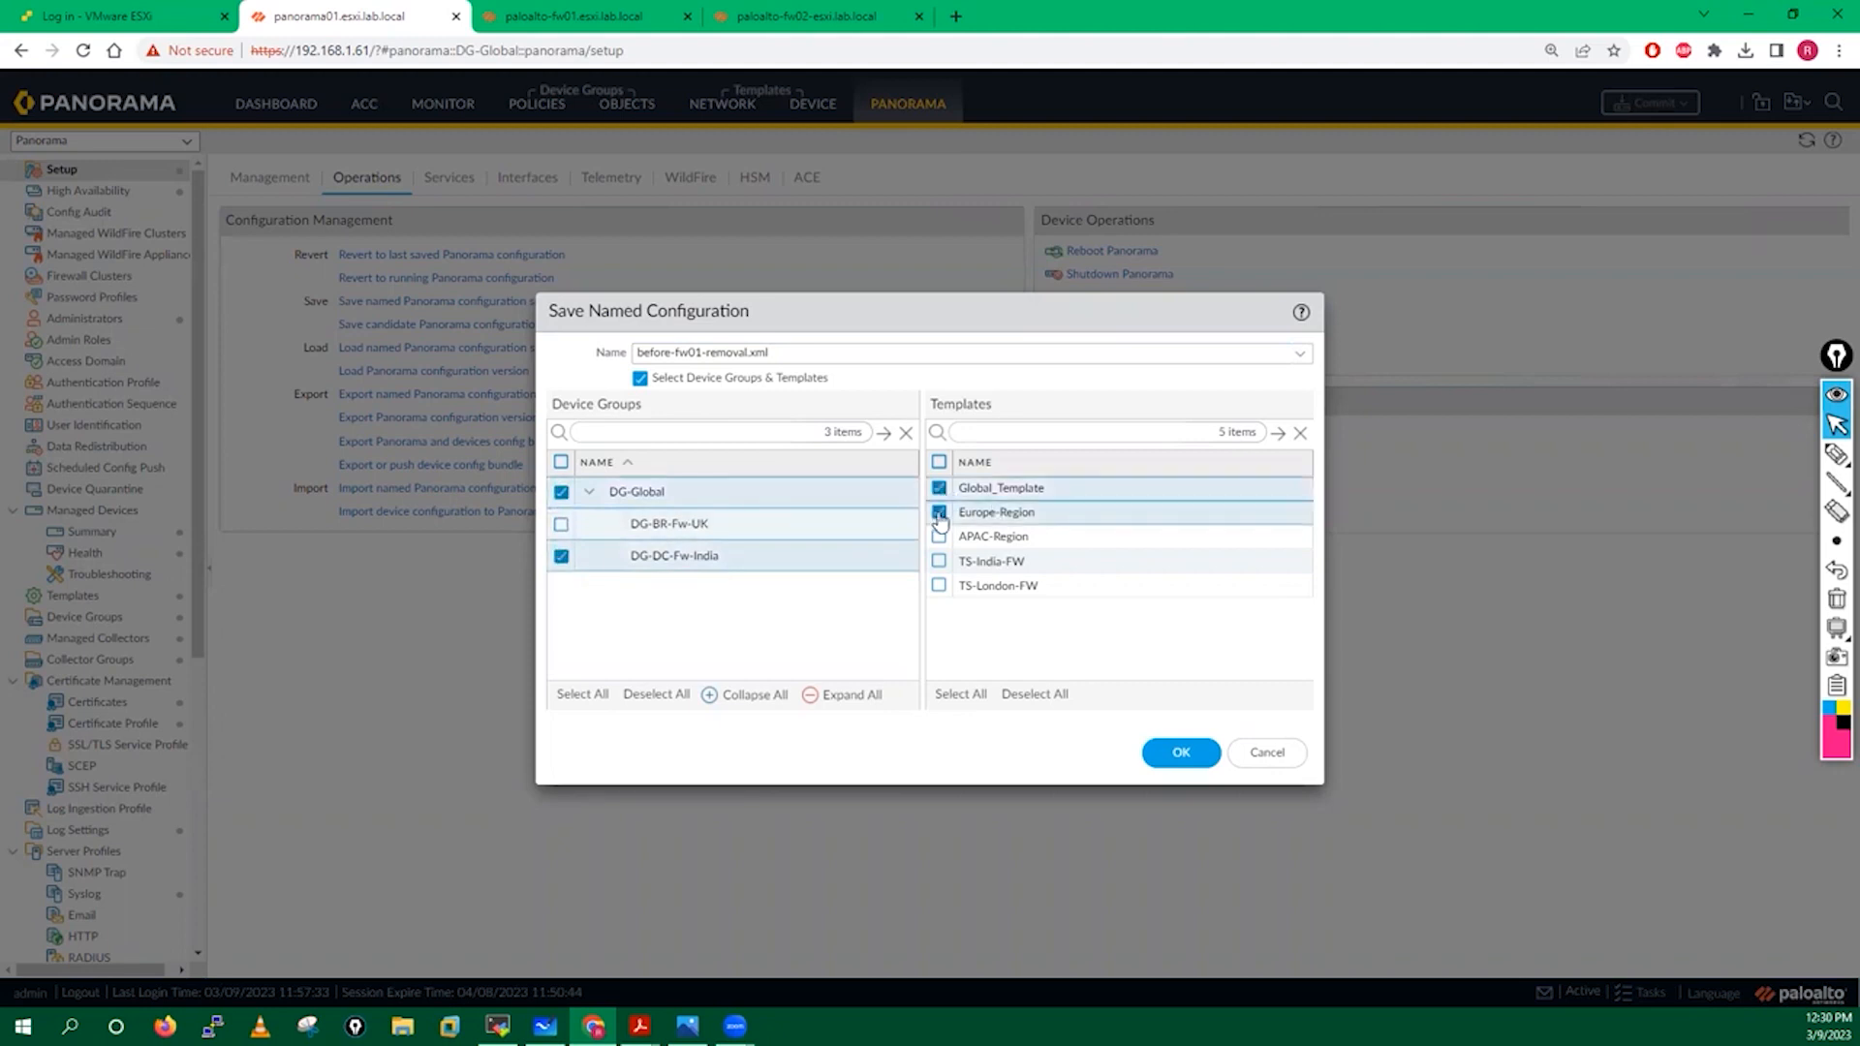
{"action": "left_click", "coordinate": [939, 514]}
{"action": "left_click", "coordinate": [940, 537]}
{"action": "left_click", "coordinate": [939, 561]}
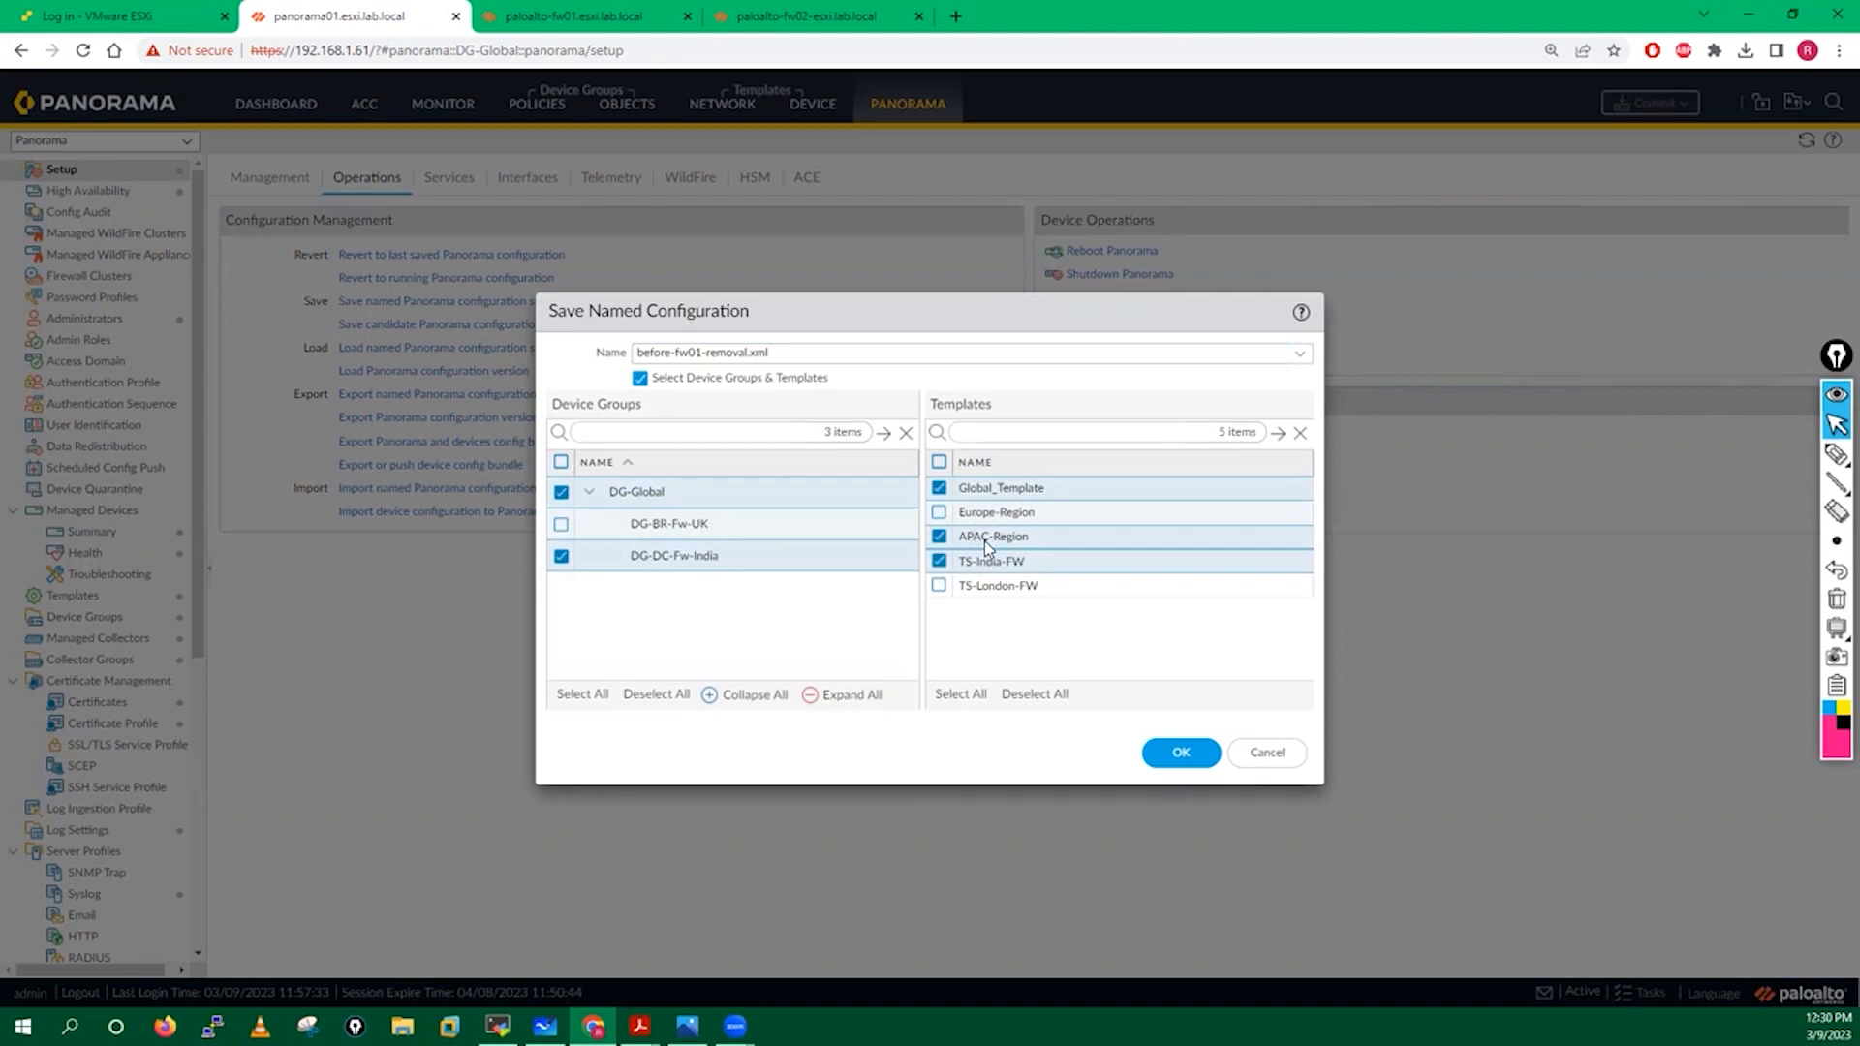
{"action": "left_click", "coordinate": [1182, 751]}
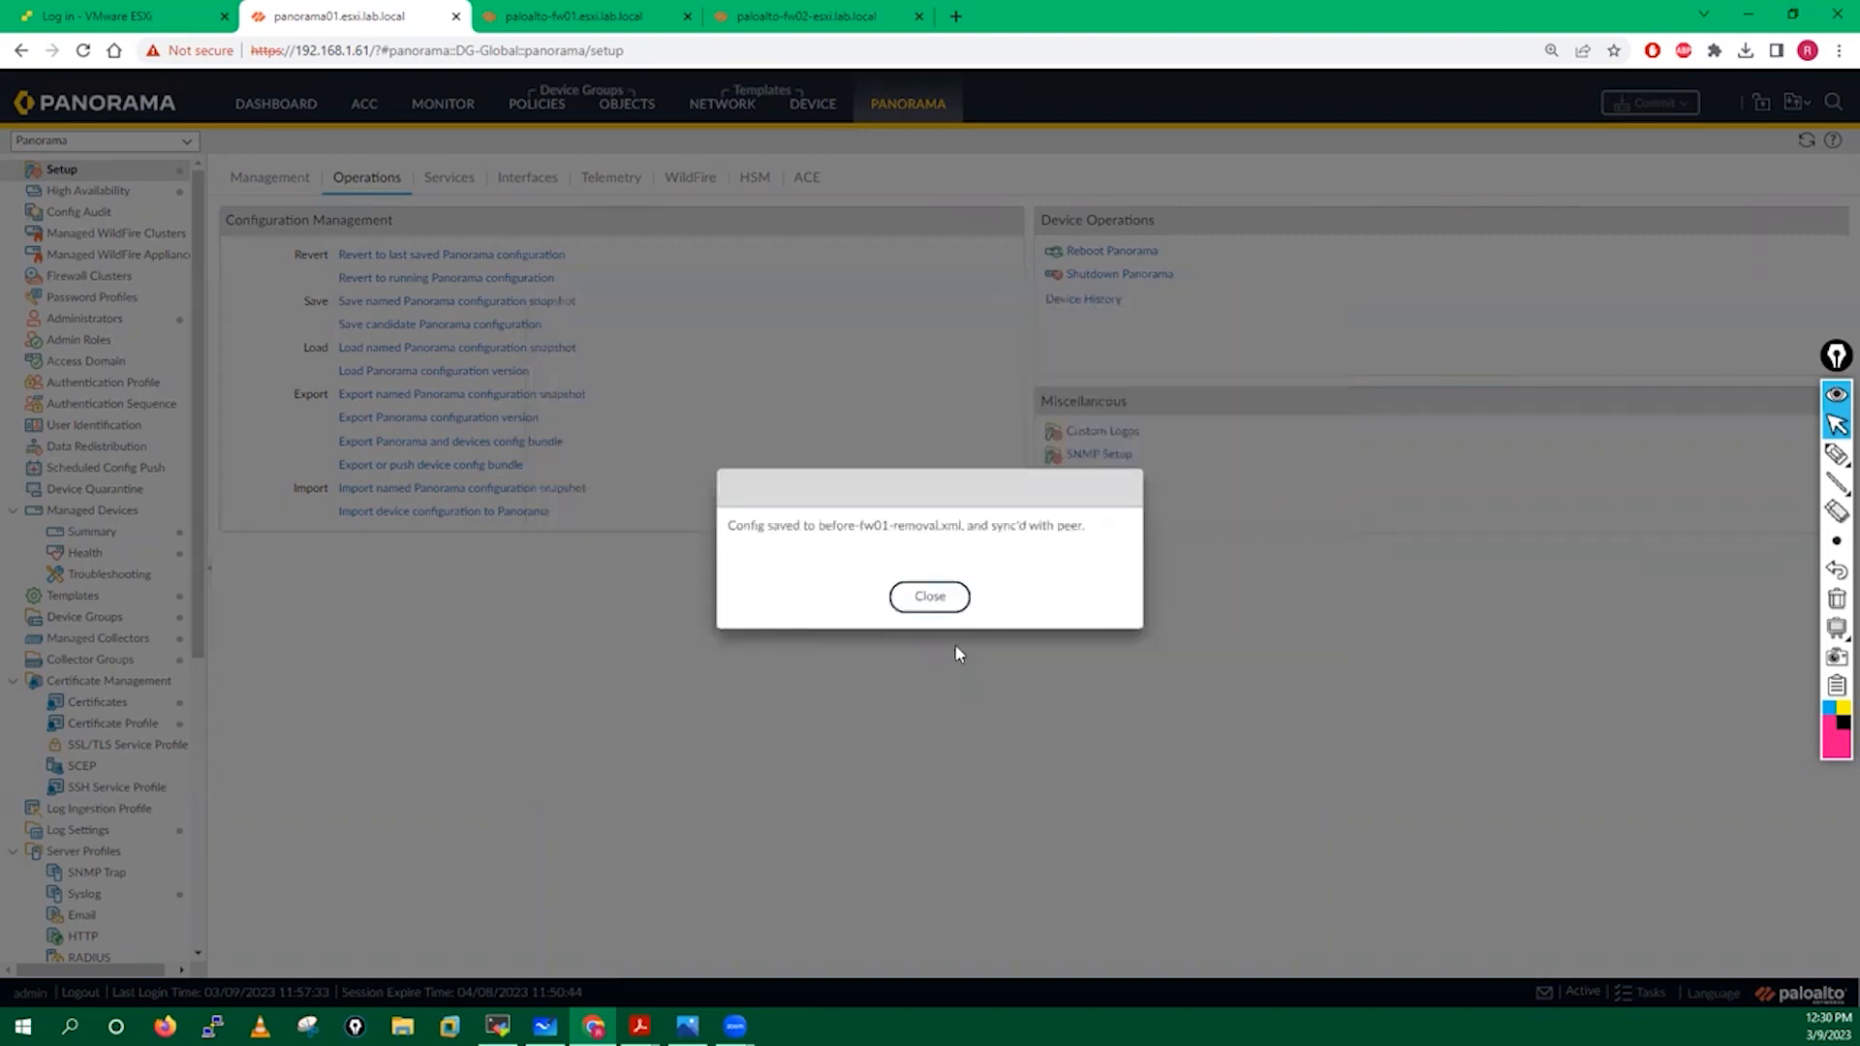
{"action": "left_click", "coordinate": [915, 599]}
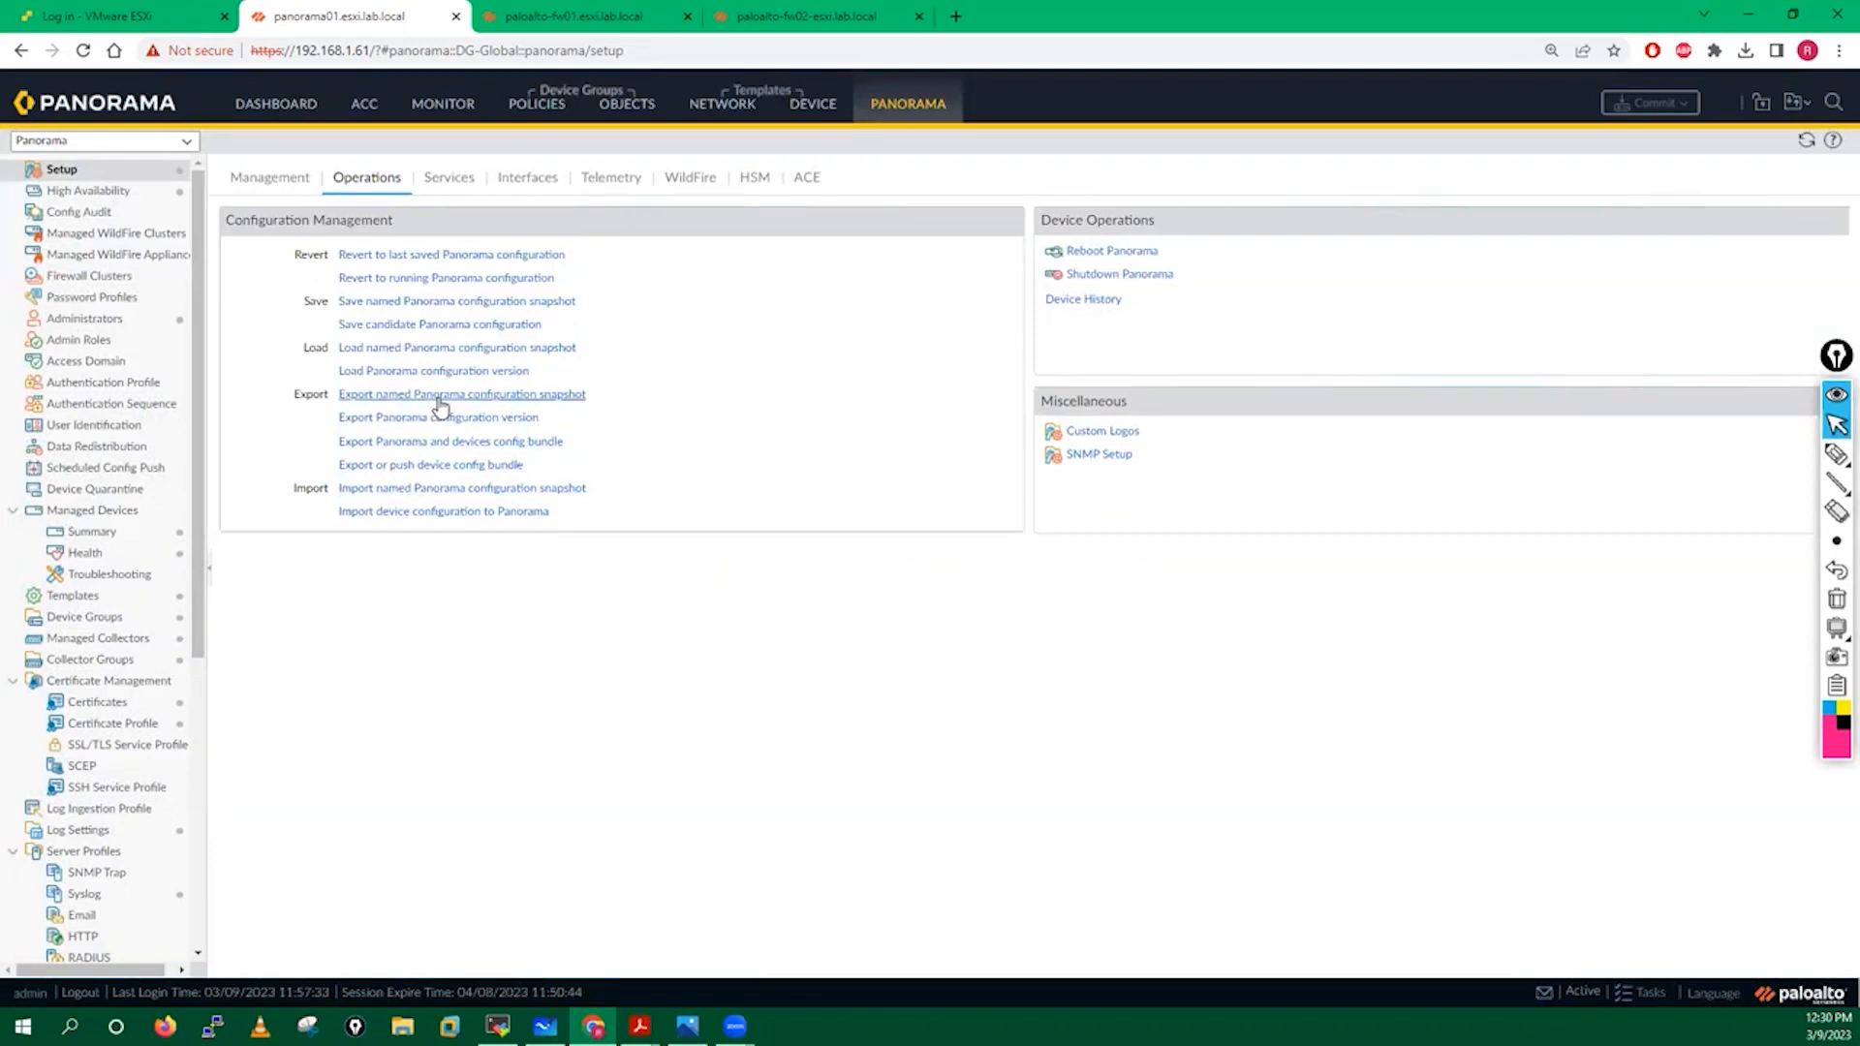
Choose the before-fw01-removal.xml snapshot for export, with device group and template selection enabled.
{"action": "left_click", "coordinate": [656, 415]}
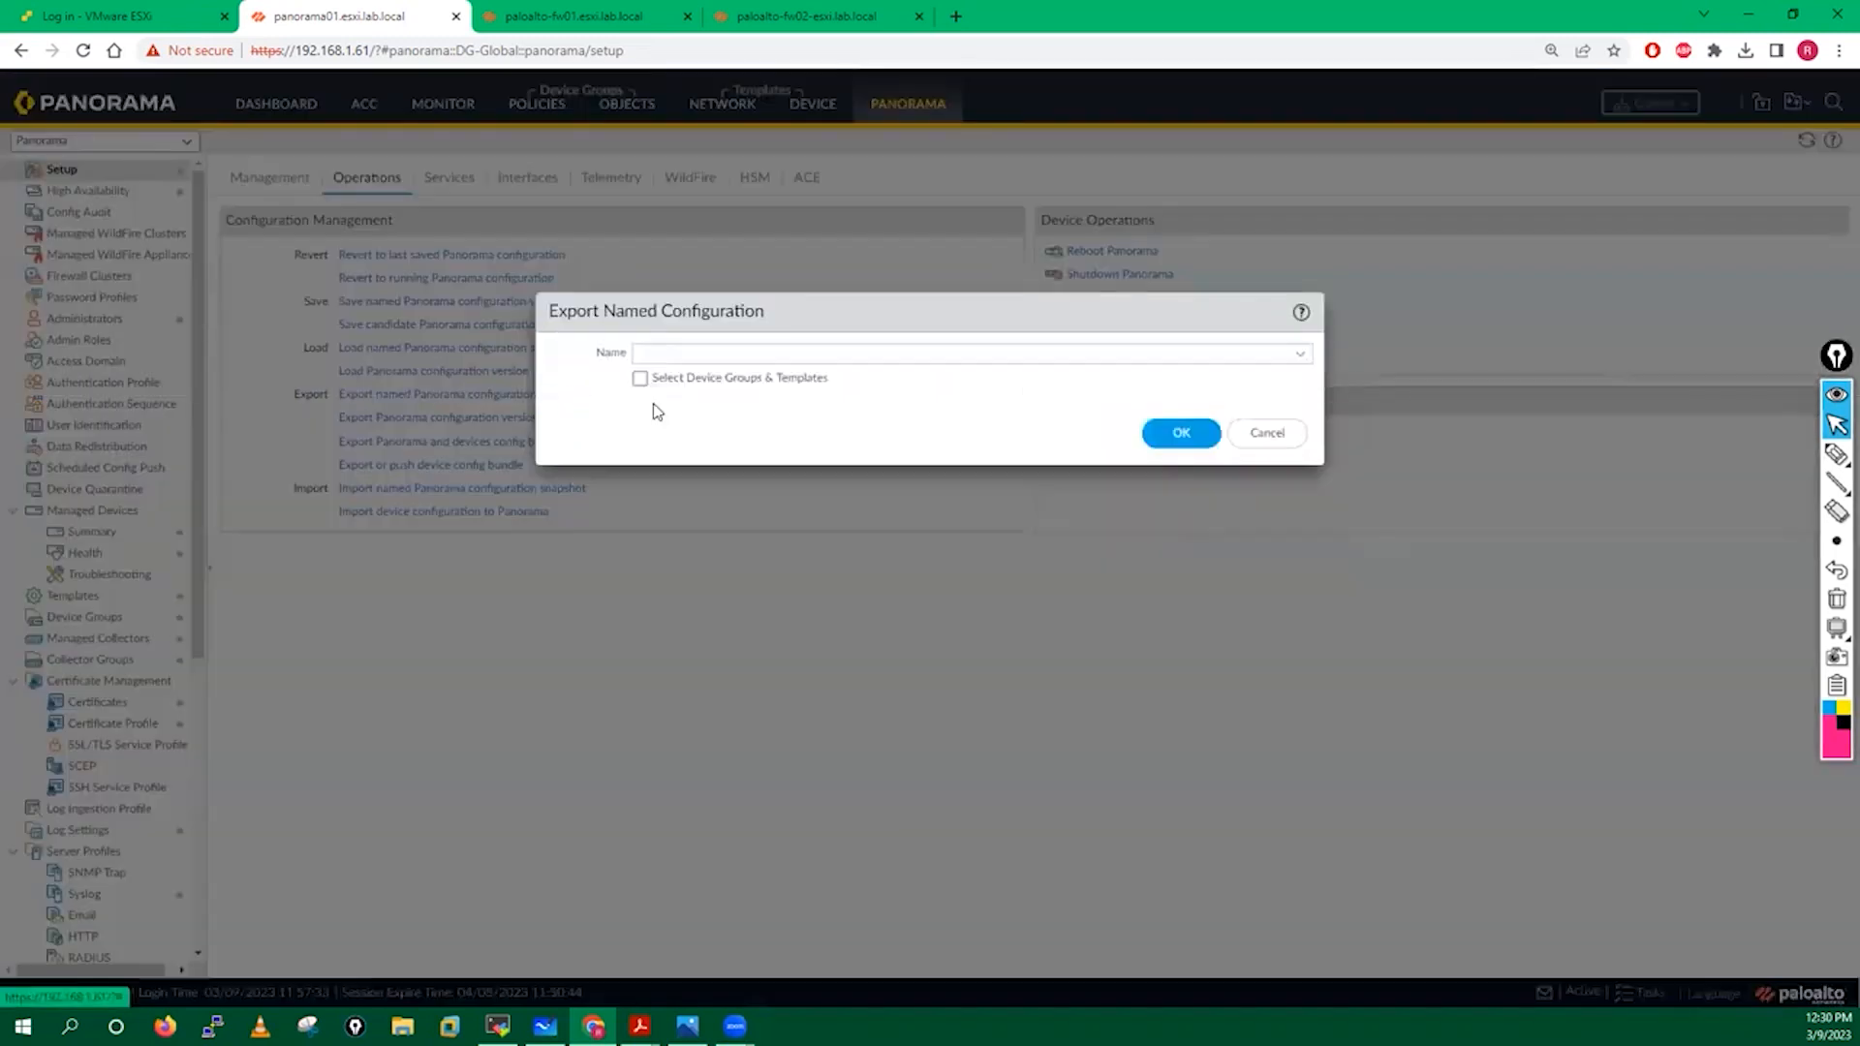
{"action": "left_click", "coordinate": [1307, 358]}
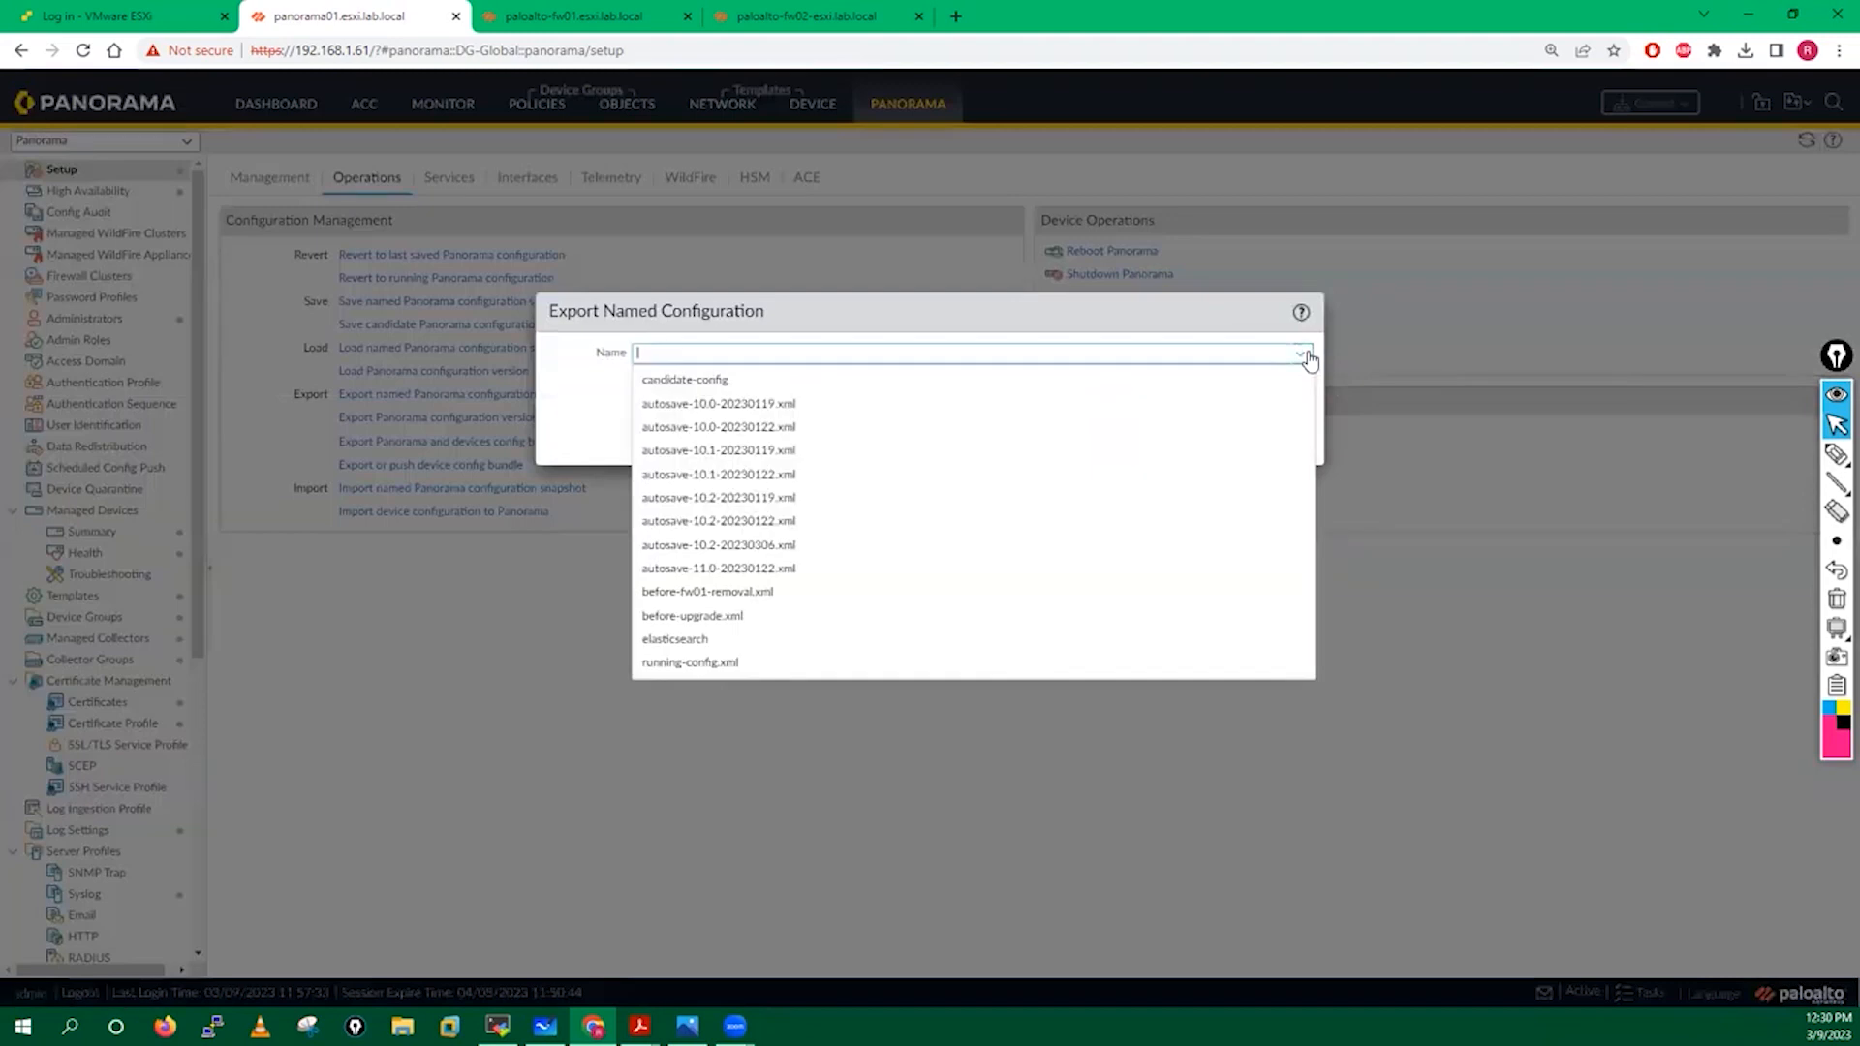
{"action": "left_click", "coordinate": [711, 590]}
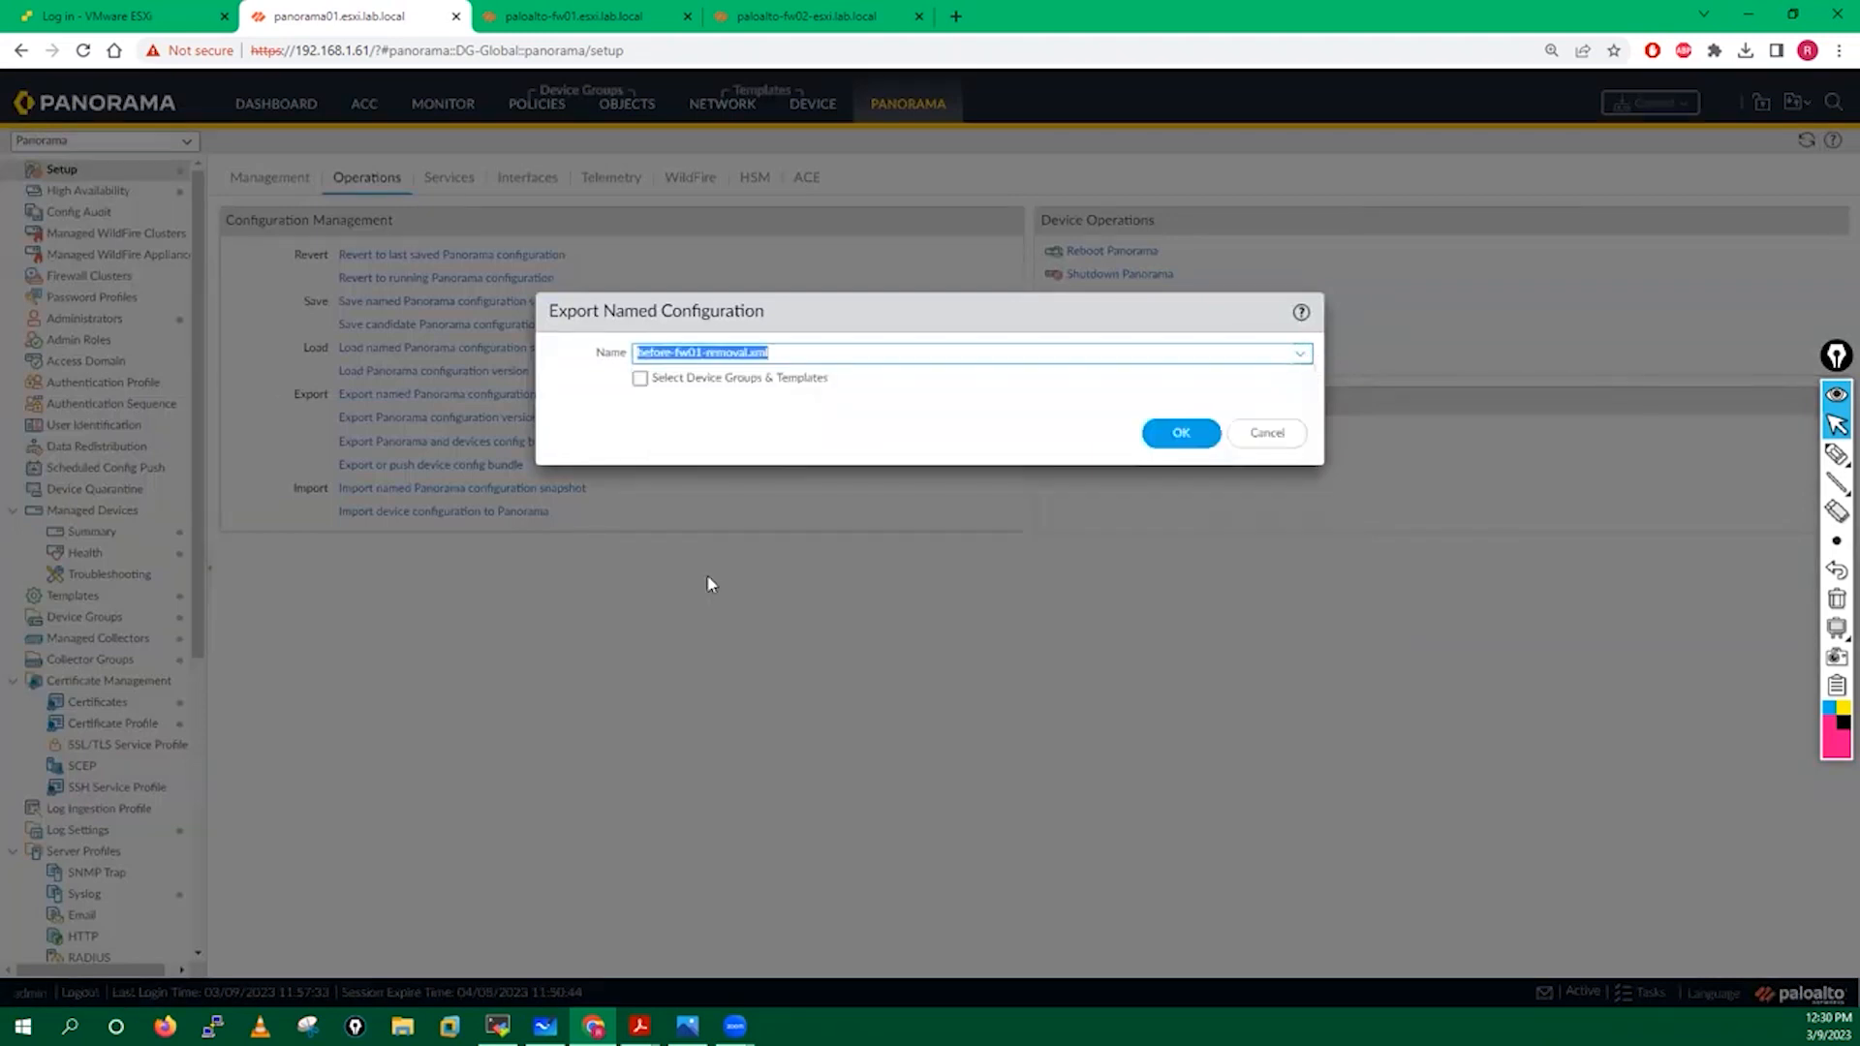
{"action": "left_click", "coordinate": [640, 380]}
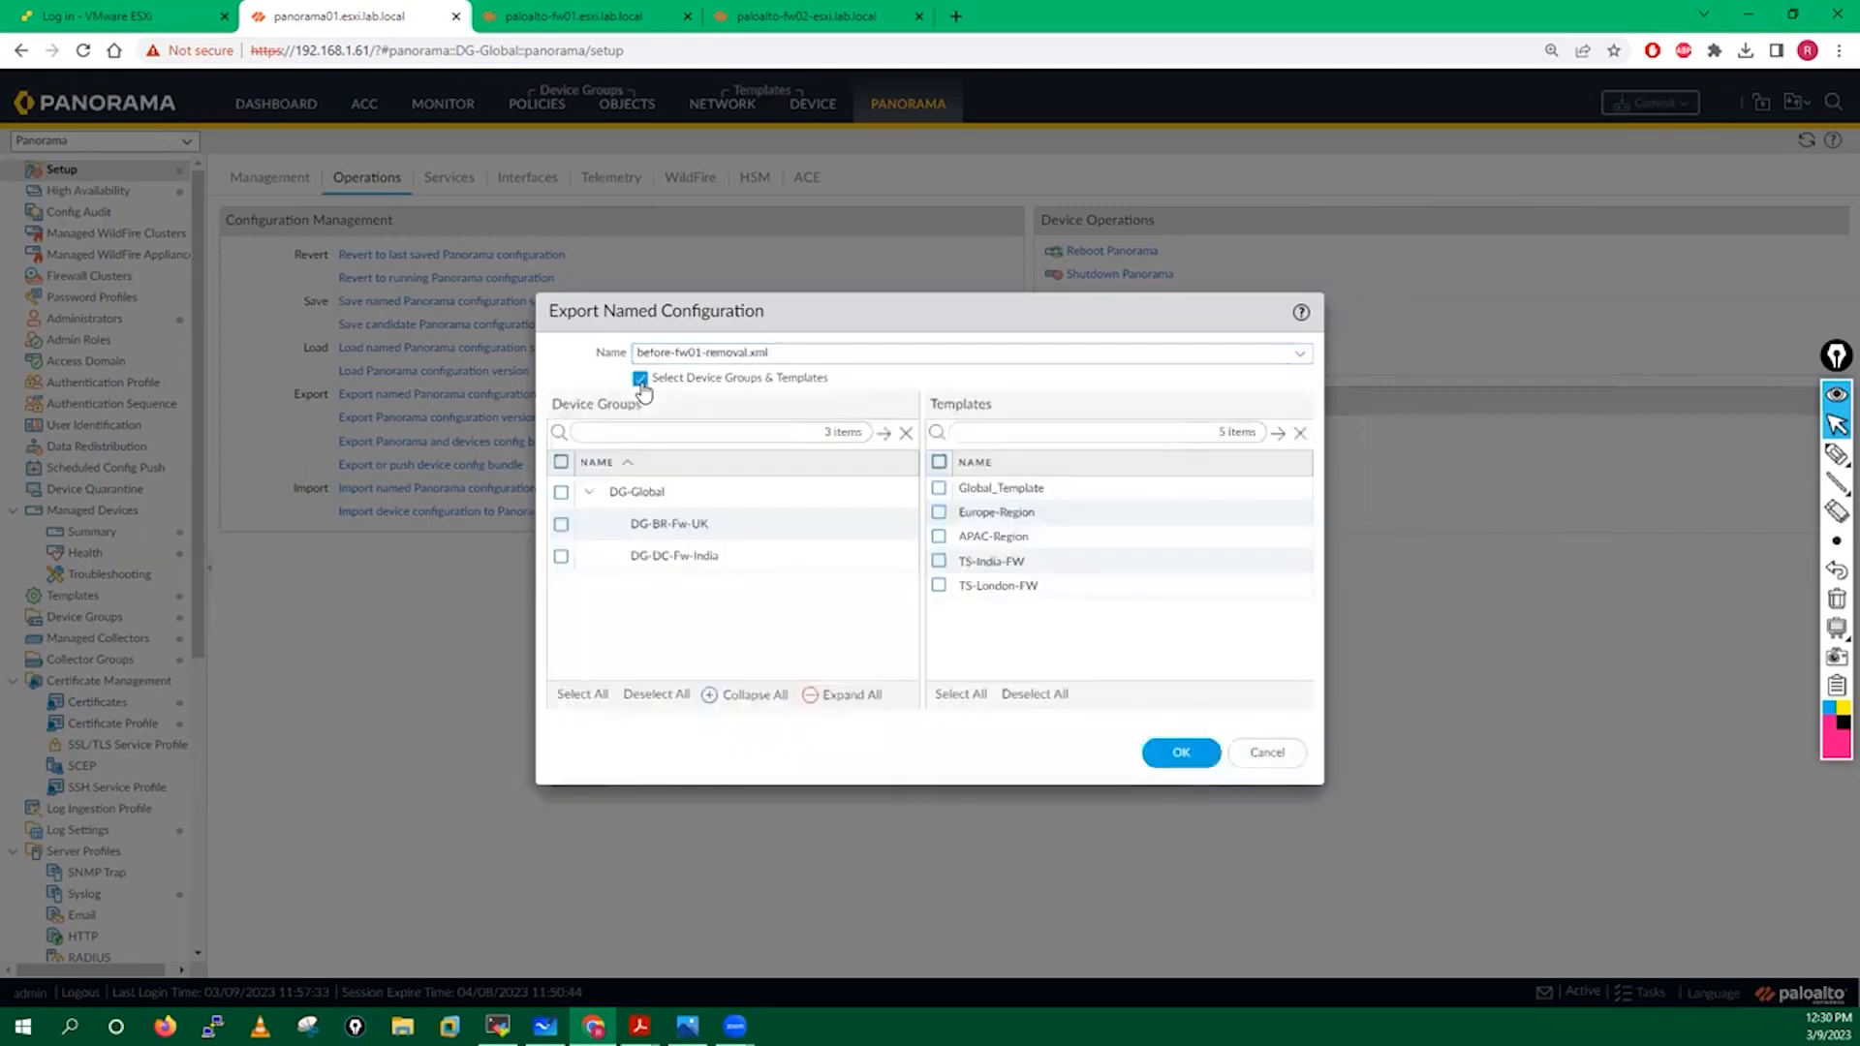
{"action": "left_click", "coordinate": [640, 380]}
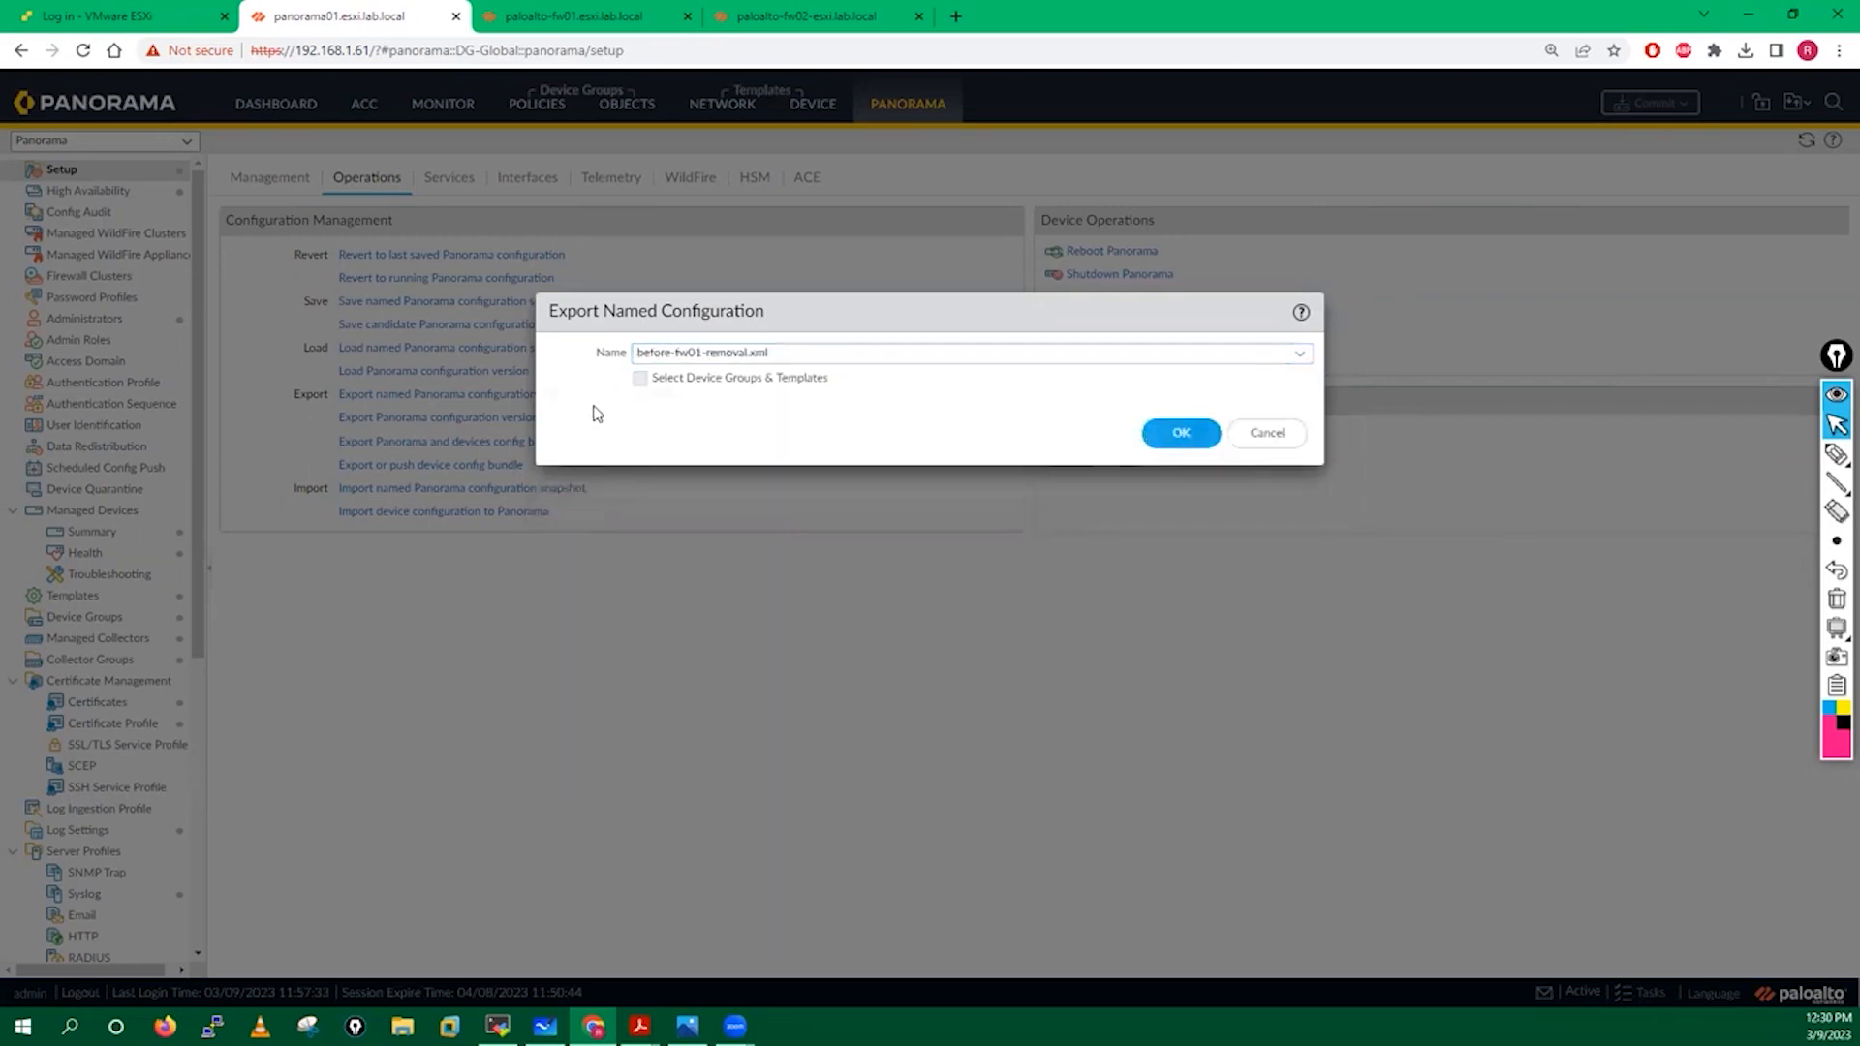
{"action": "left_click", "coordinate": [638, 380]}
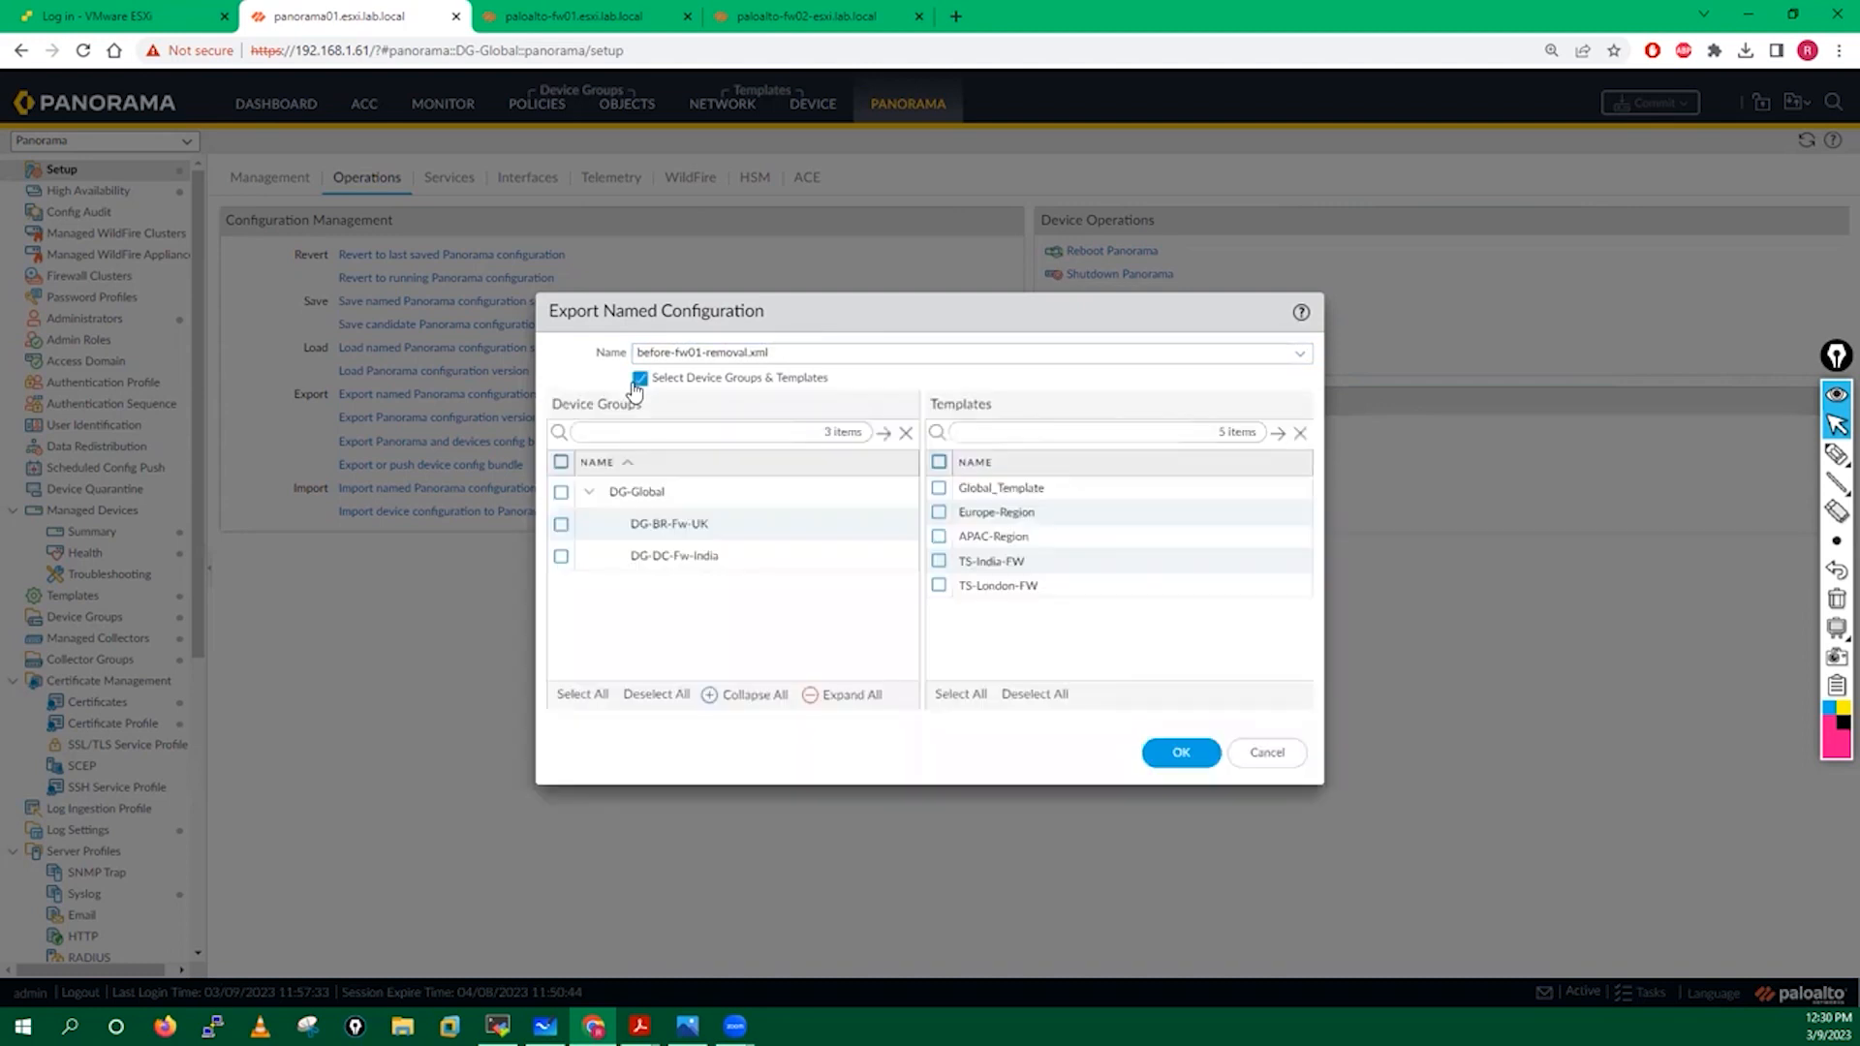
Include DG-Global, DG-DC-Fw-India, Global_Template, APAC-Region and TS-India-FW, and save the export to the Desktop.
{"action": "left_click", "coordinate": [562, 493]}
{"action": "left_click", "coordinate": [561, 557]}
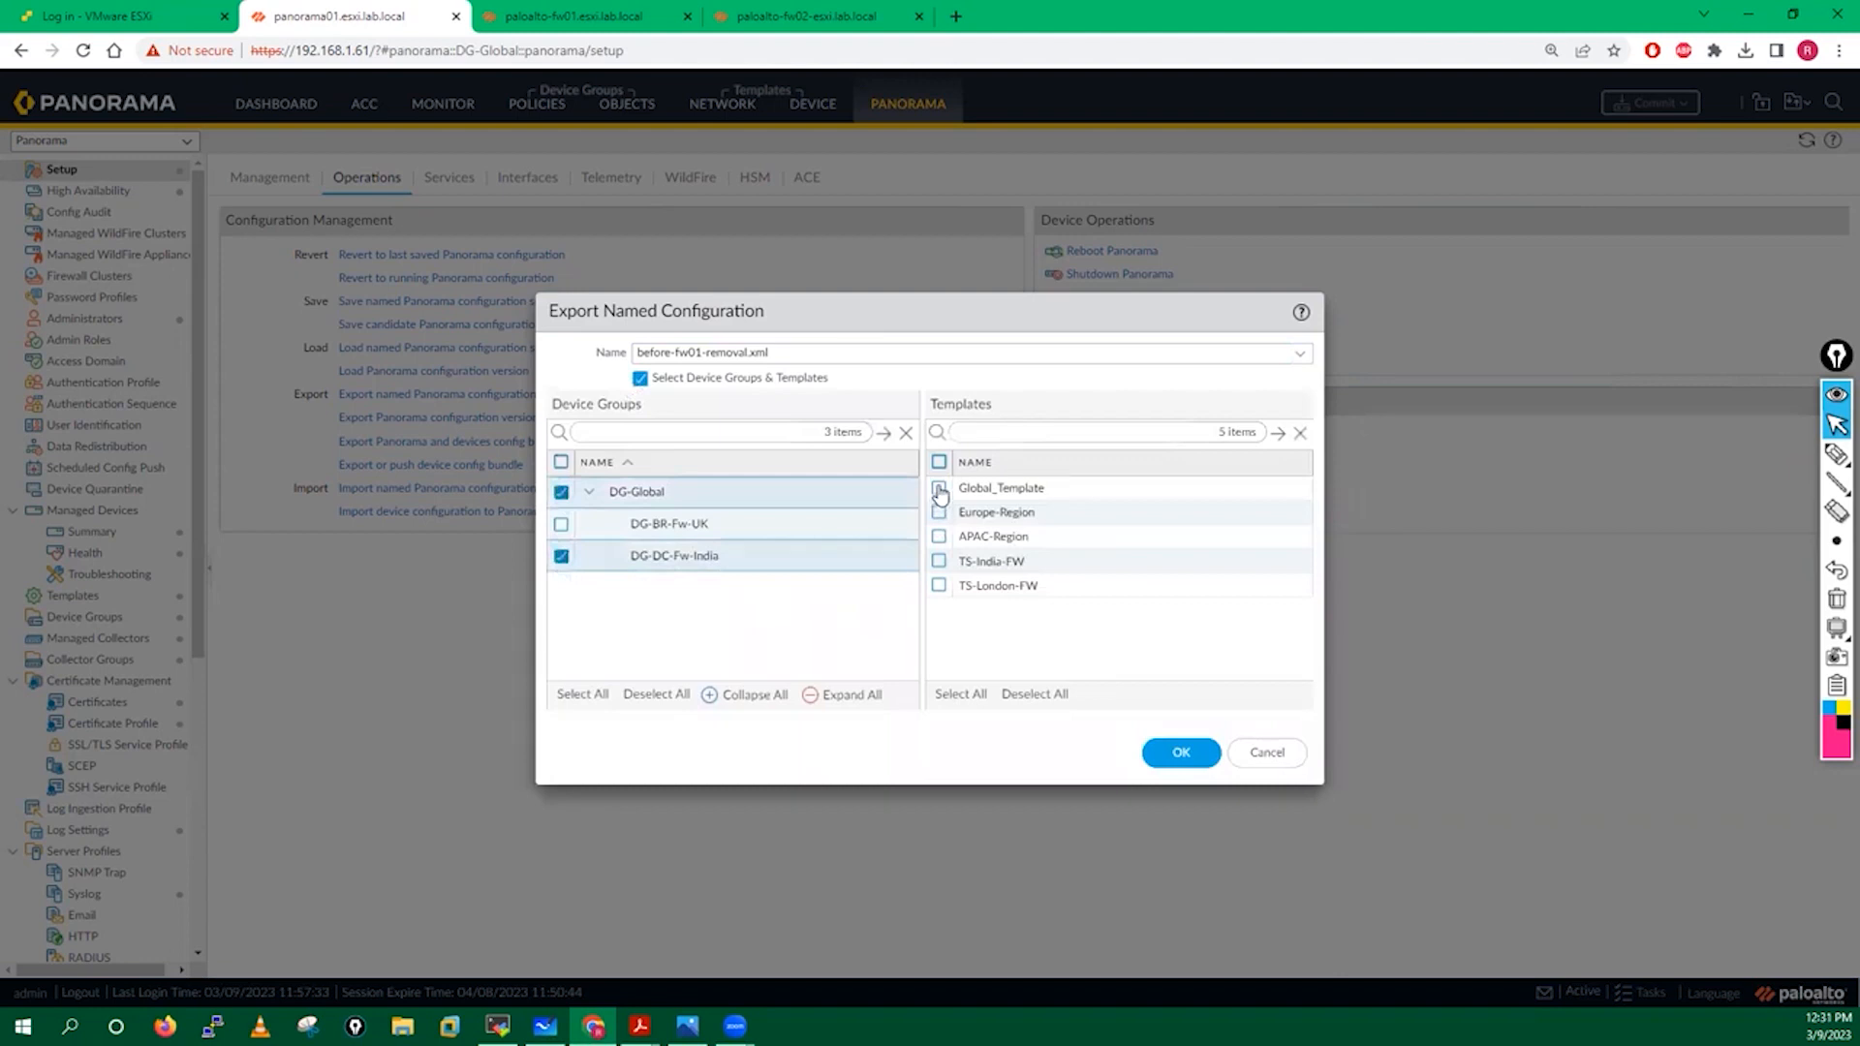
{"action": "left_click", "coordinate": [939, 489]}
{"action": "left_click", "coordinate": [939, 535]}
{"action": "left_click", "coordinate": [938, 562]}
{"action": "left_click", "coordinate": [1178, 756]}
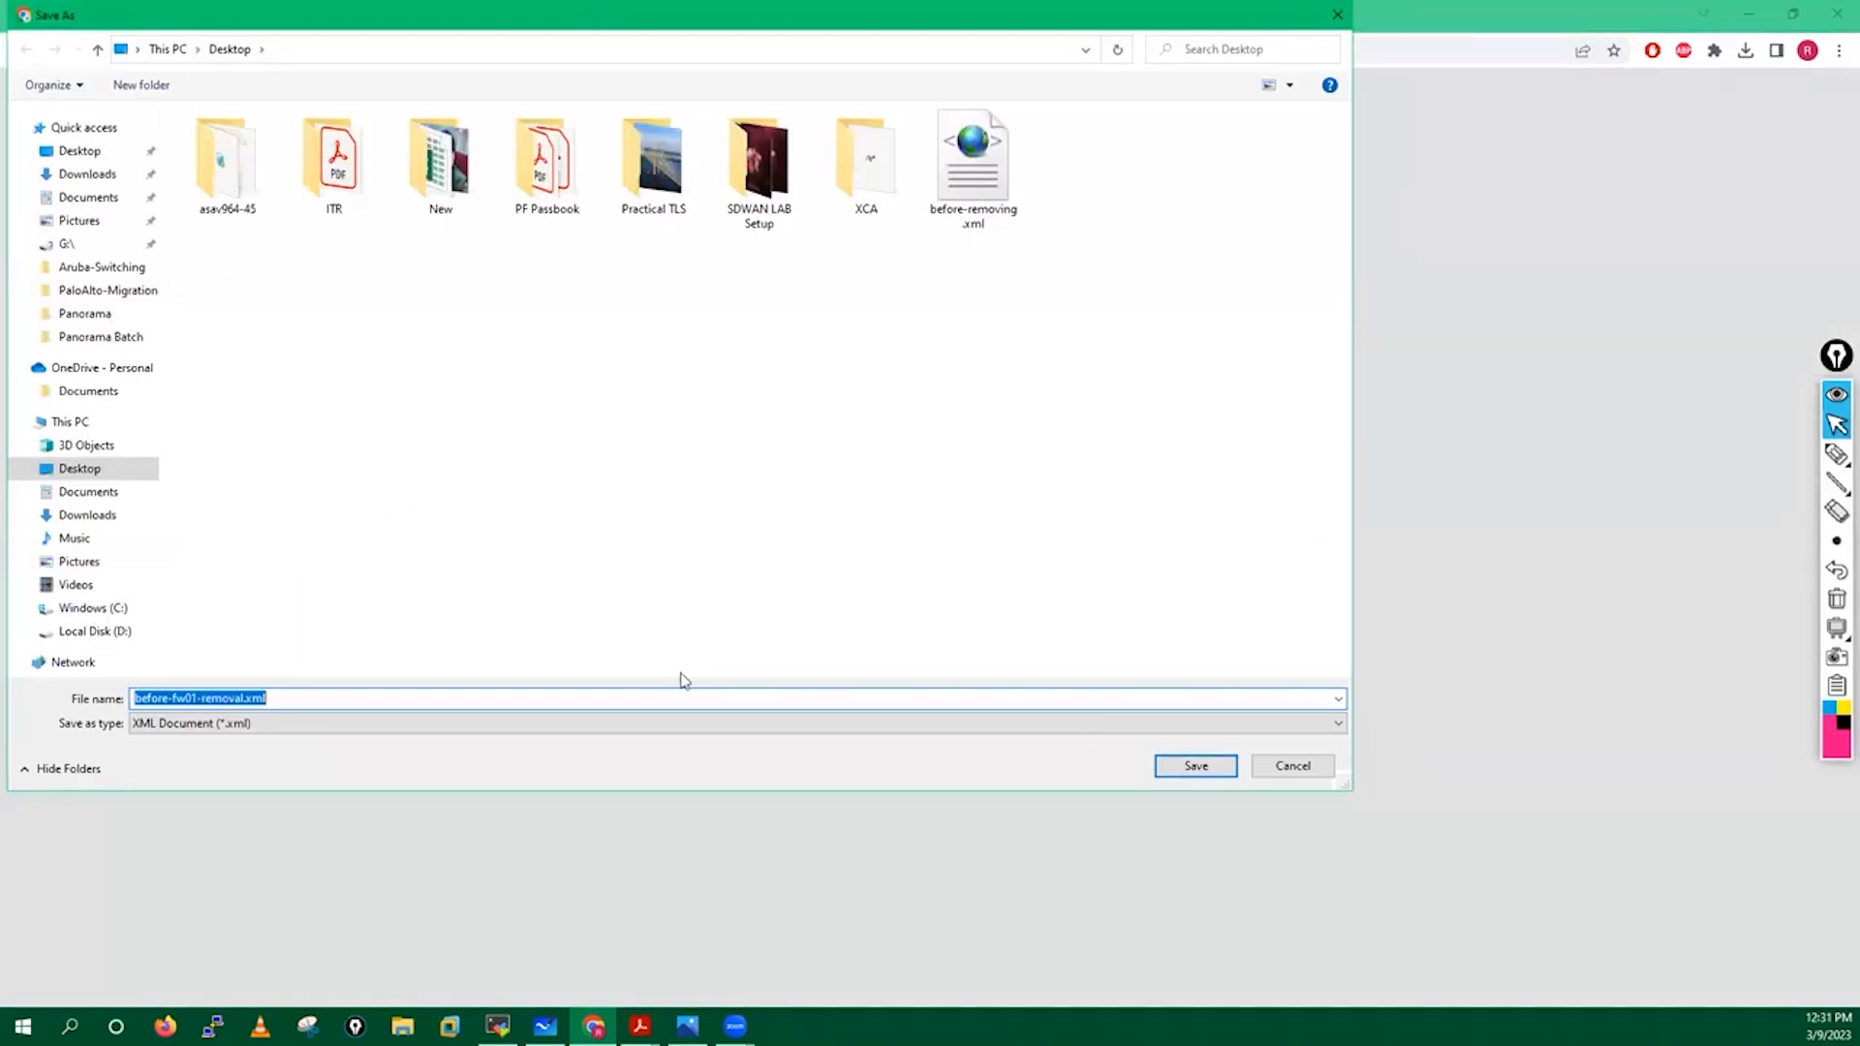
{"action": "left_click", "coordinate": [1178, 768]}
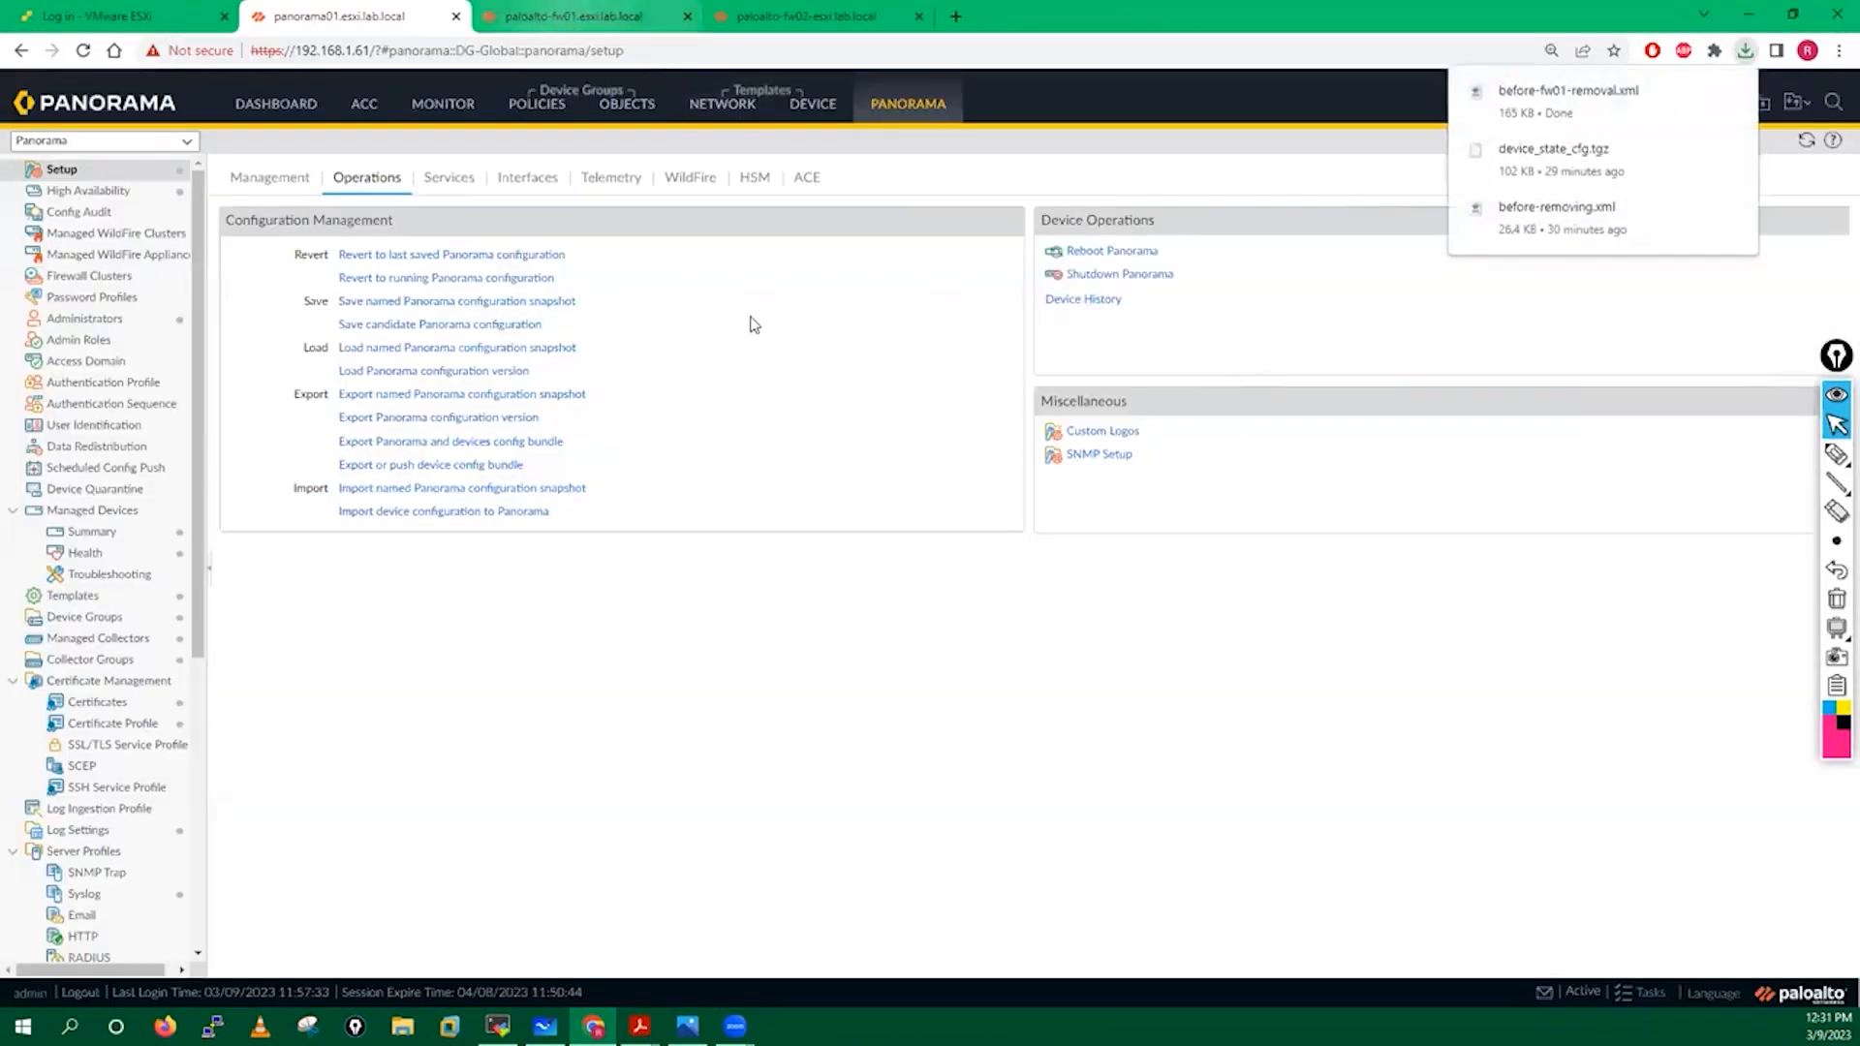
Bring up the firewall-removal guide PDF and scroll to step 8, verifying Device State reads Disconnected.
{"action": "mouse_move", "coordinate": [640, 1026]}
{"action": "left_click", "coordinate": [627, 957]}
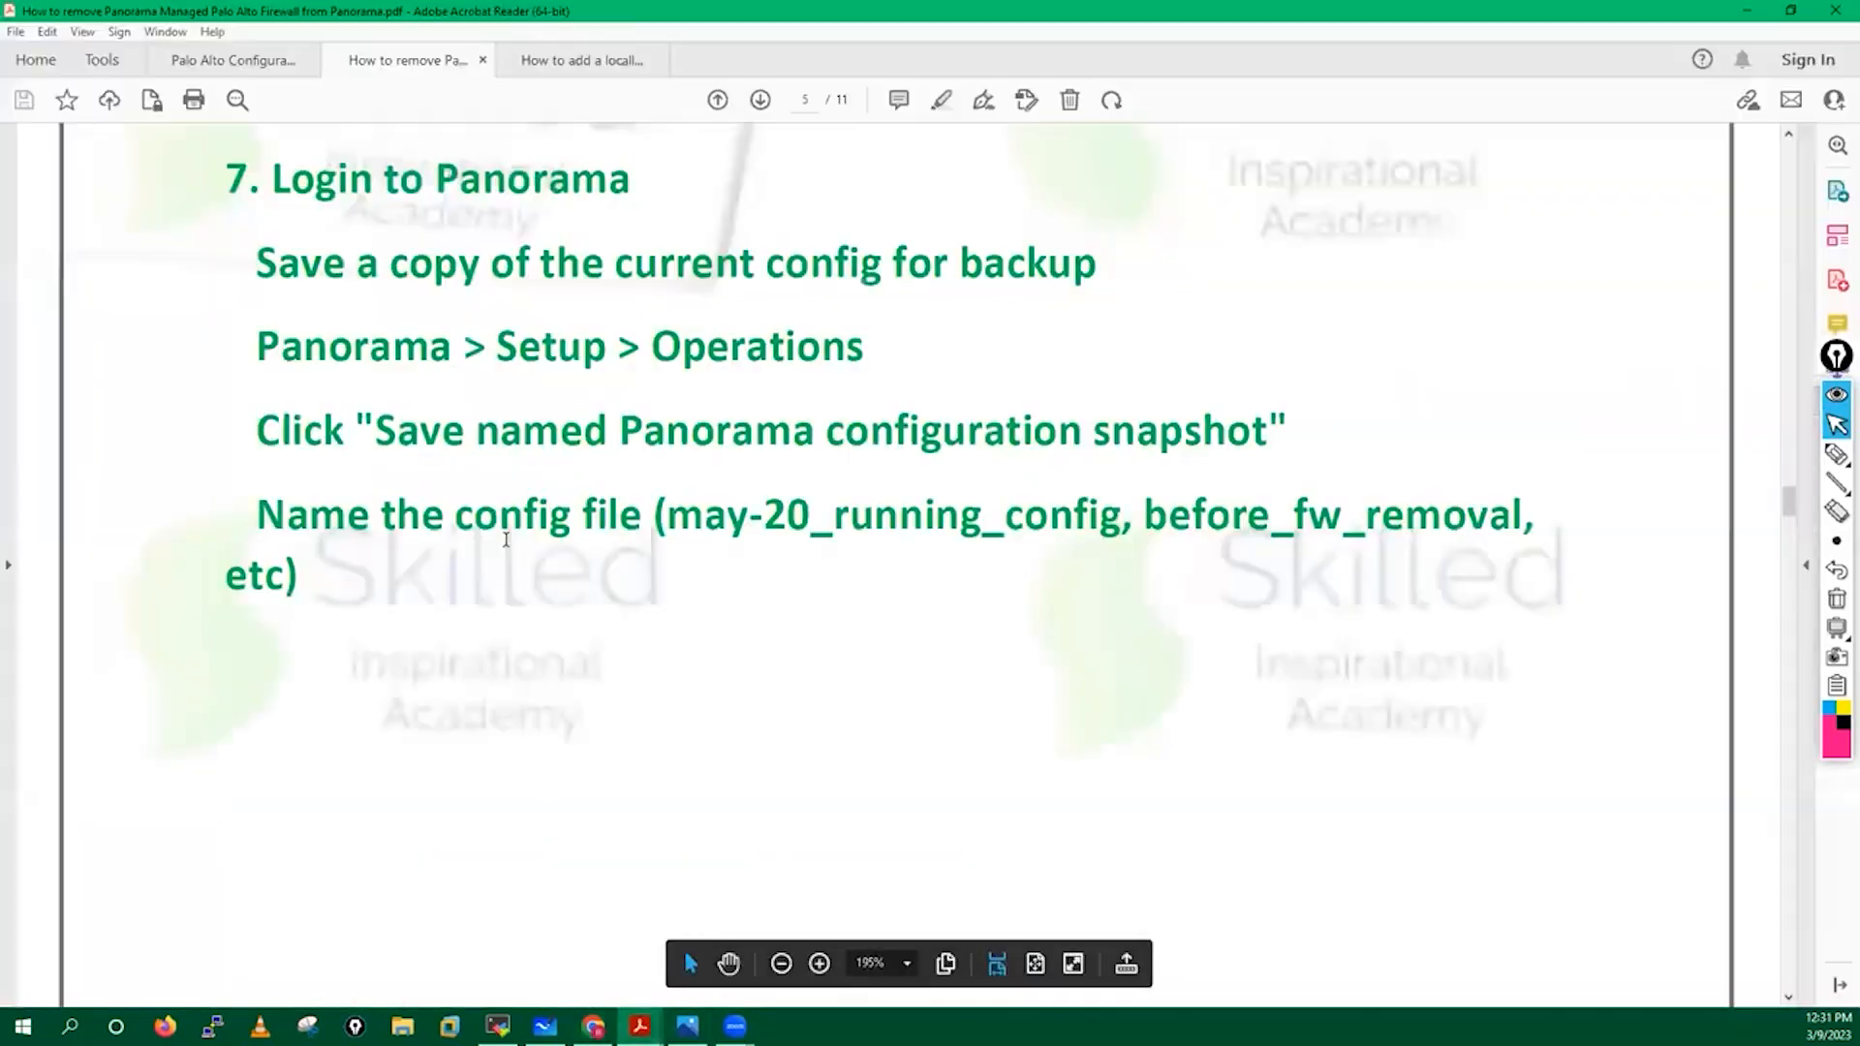
{"action": "scroll", "coordinate": [661, 602], "scroll_direction": "down", "scroll_amount": 10}
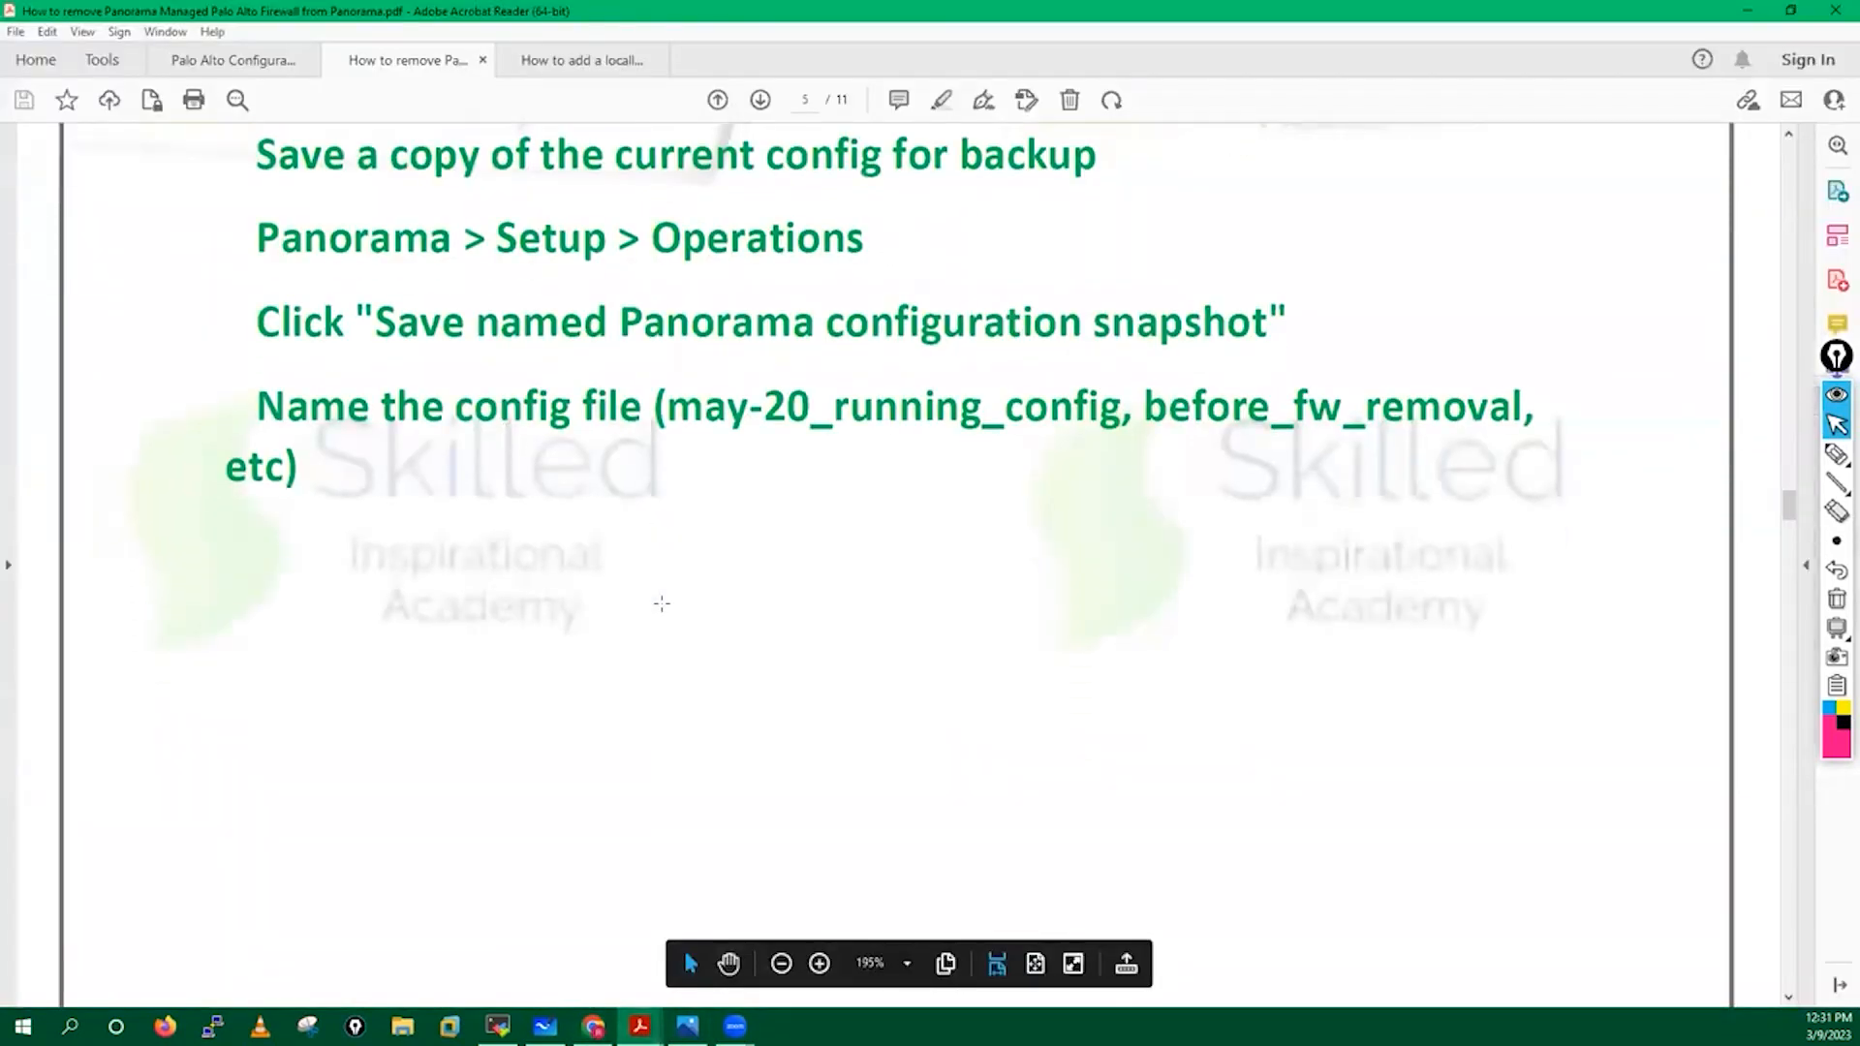
{"action": "scroll", "coordinate": [661, 604], "scroll_direction": "down", "scroll_amount": 3}
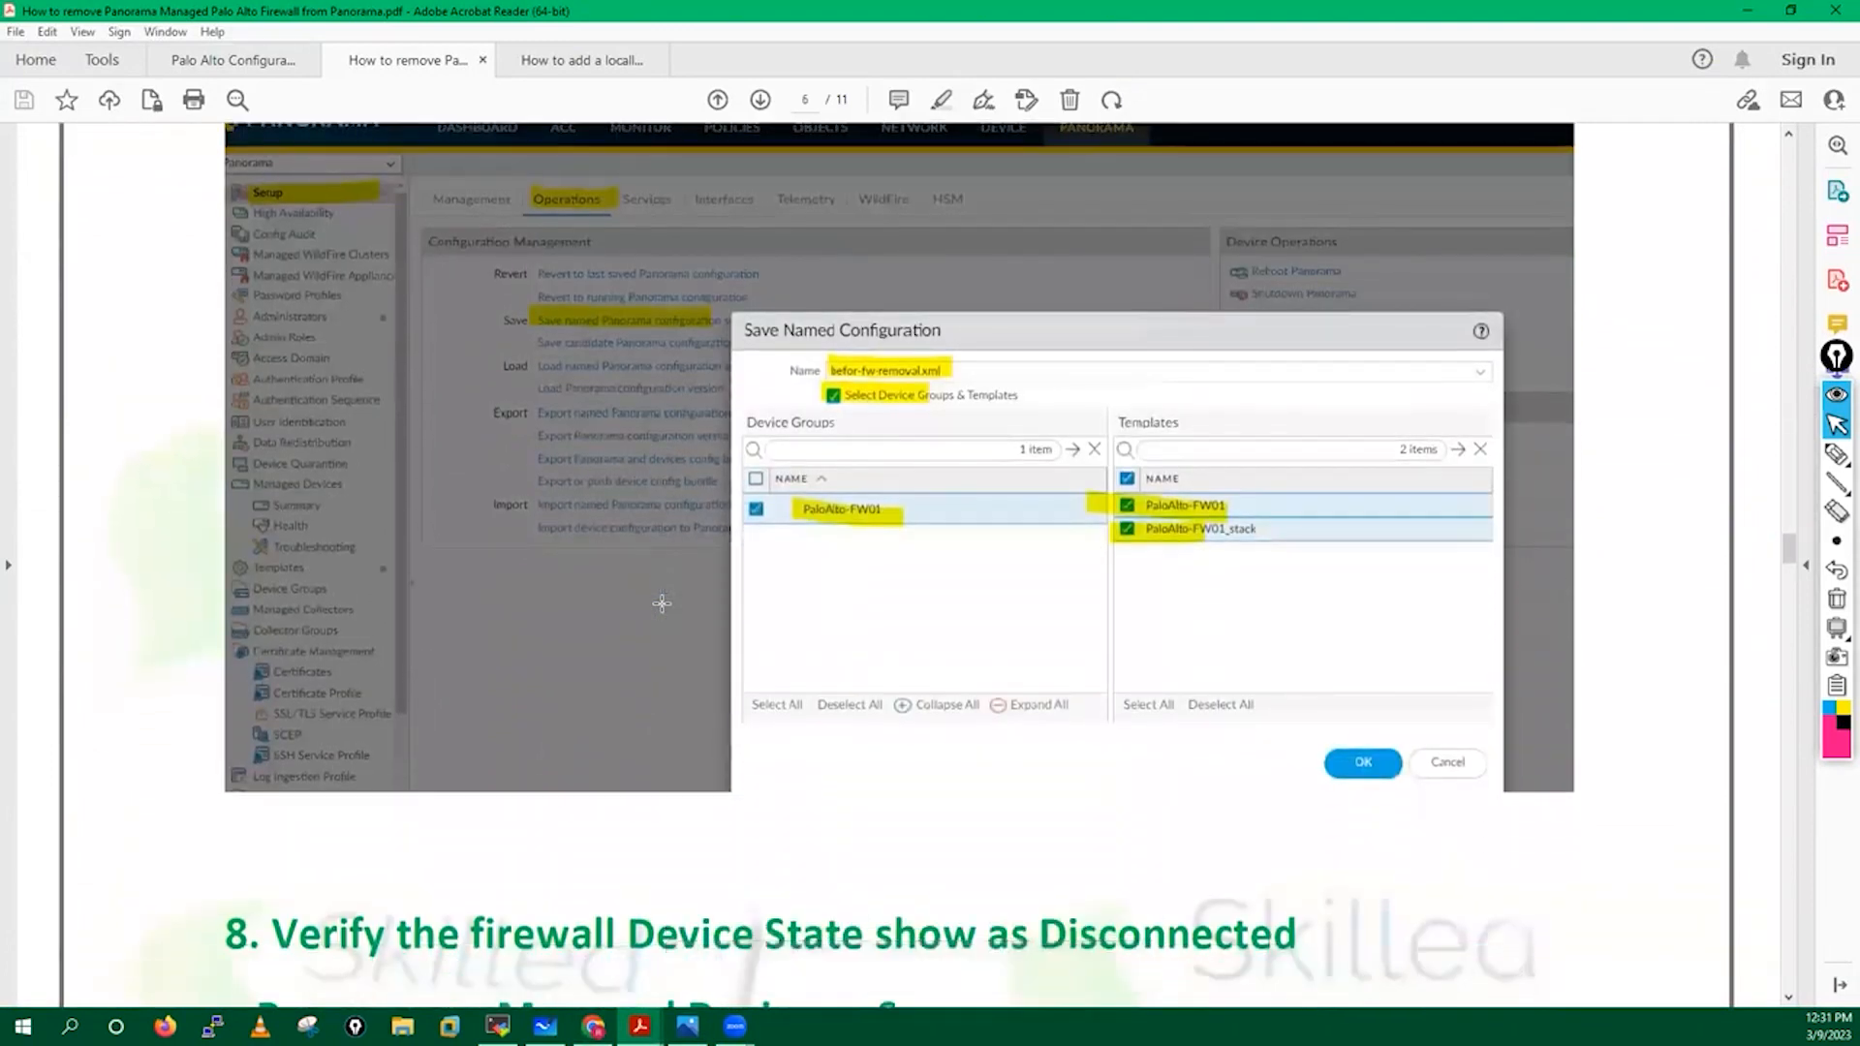
{"action": "scroll", "coordinate": [661, 603], "scroll_direction": "down", "scroll_amount": 15}
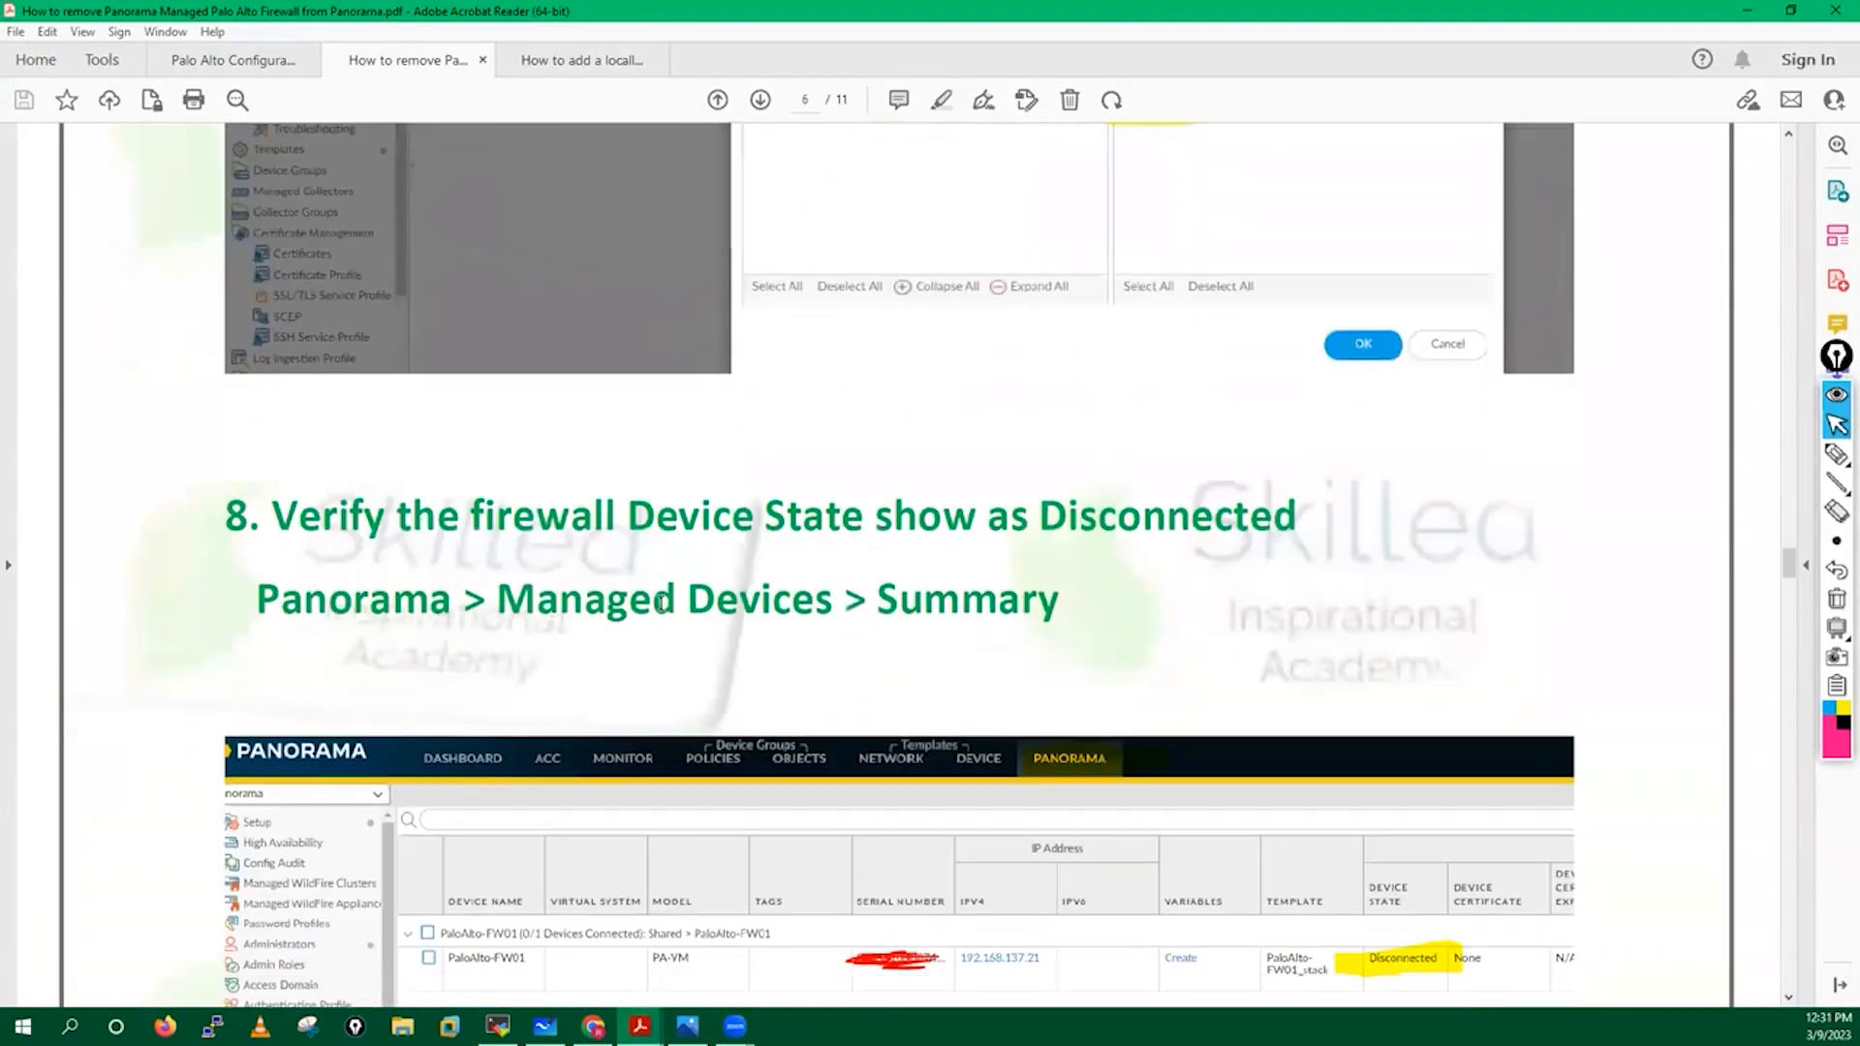
{"action": "scroll", "coordinate": [661, 602], "scroll_direction": "down", "scroll_amount": 2}
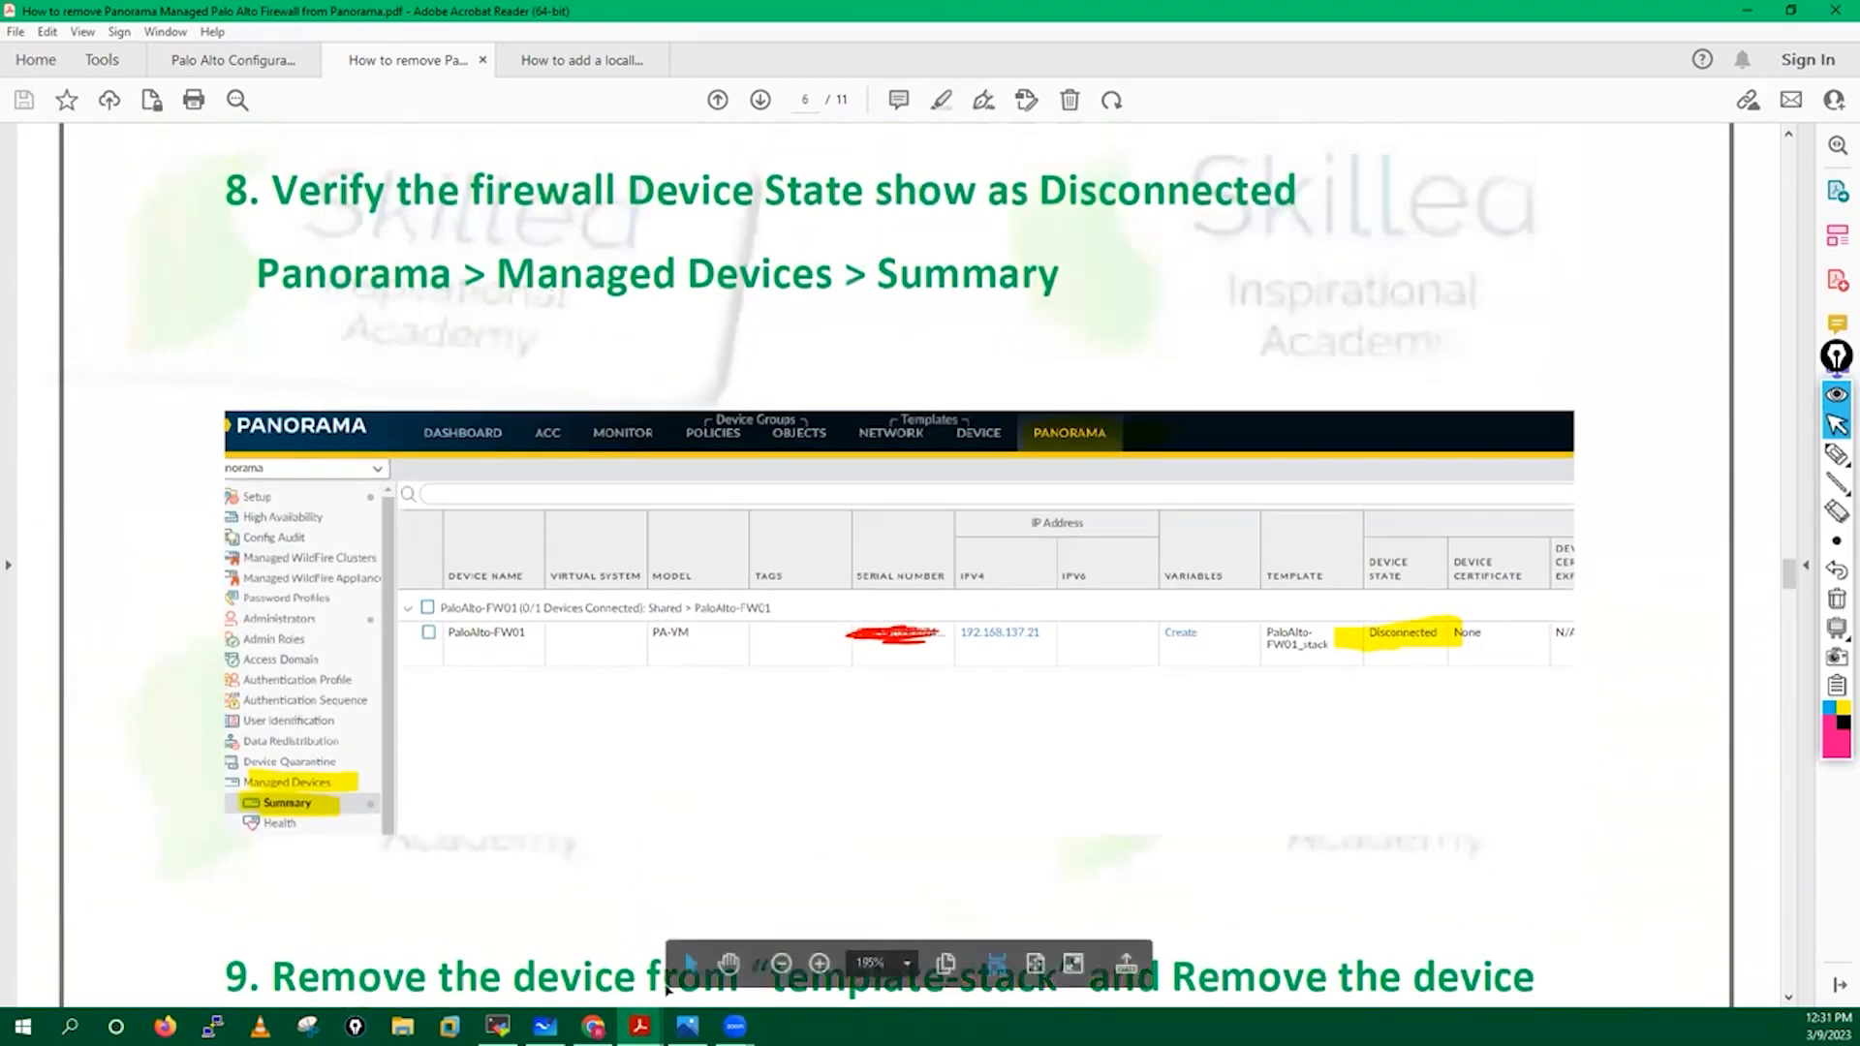
Refresh Panorama's Managed Devices summary to show paloalto-fw01 and fw02 as Disconnected.
{"action": "left_click", "coordinate": [593, 1025]}
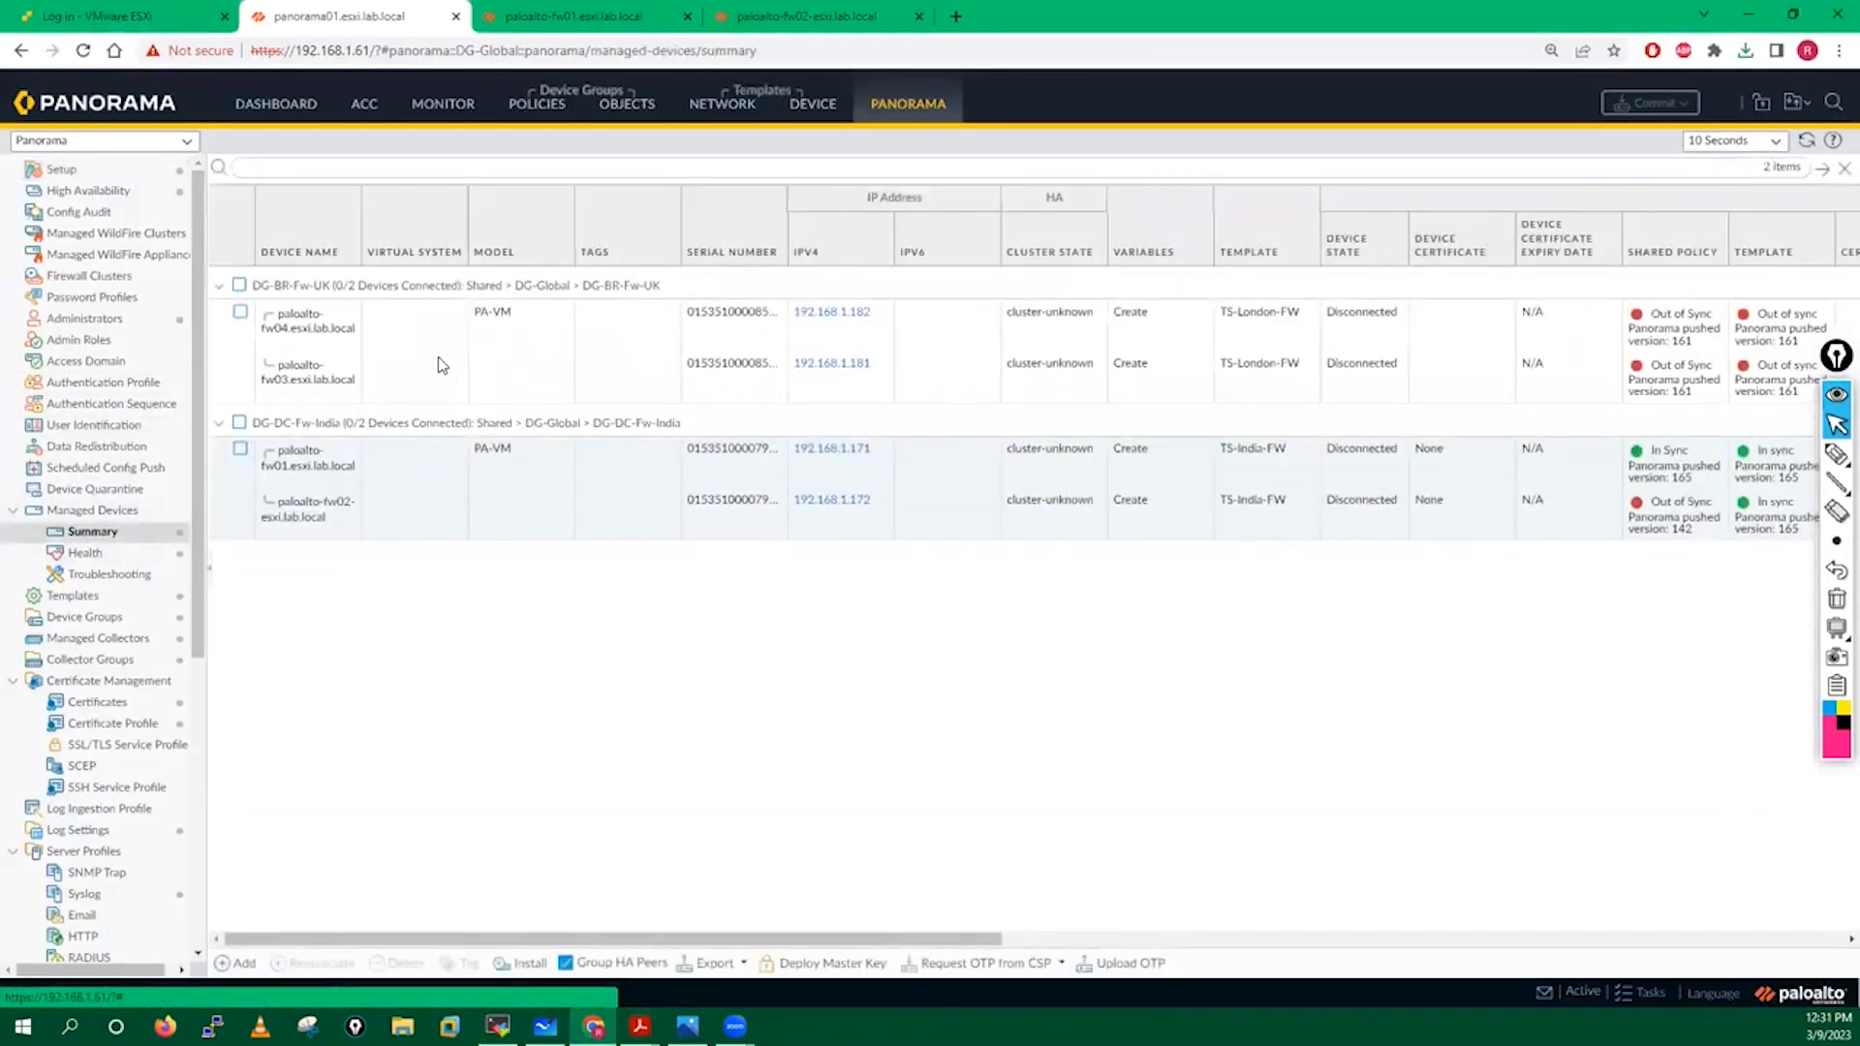
{"action": "left_click", "coordinate": [1809, 143]}
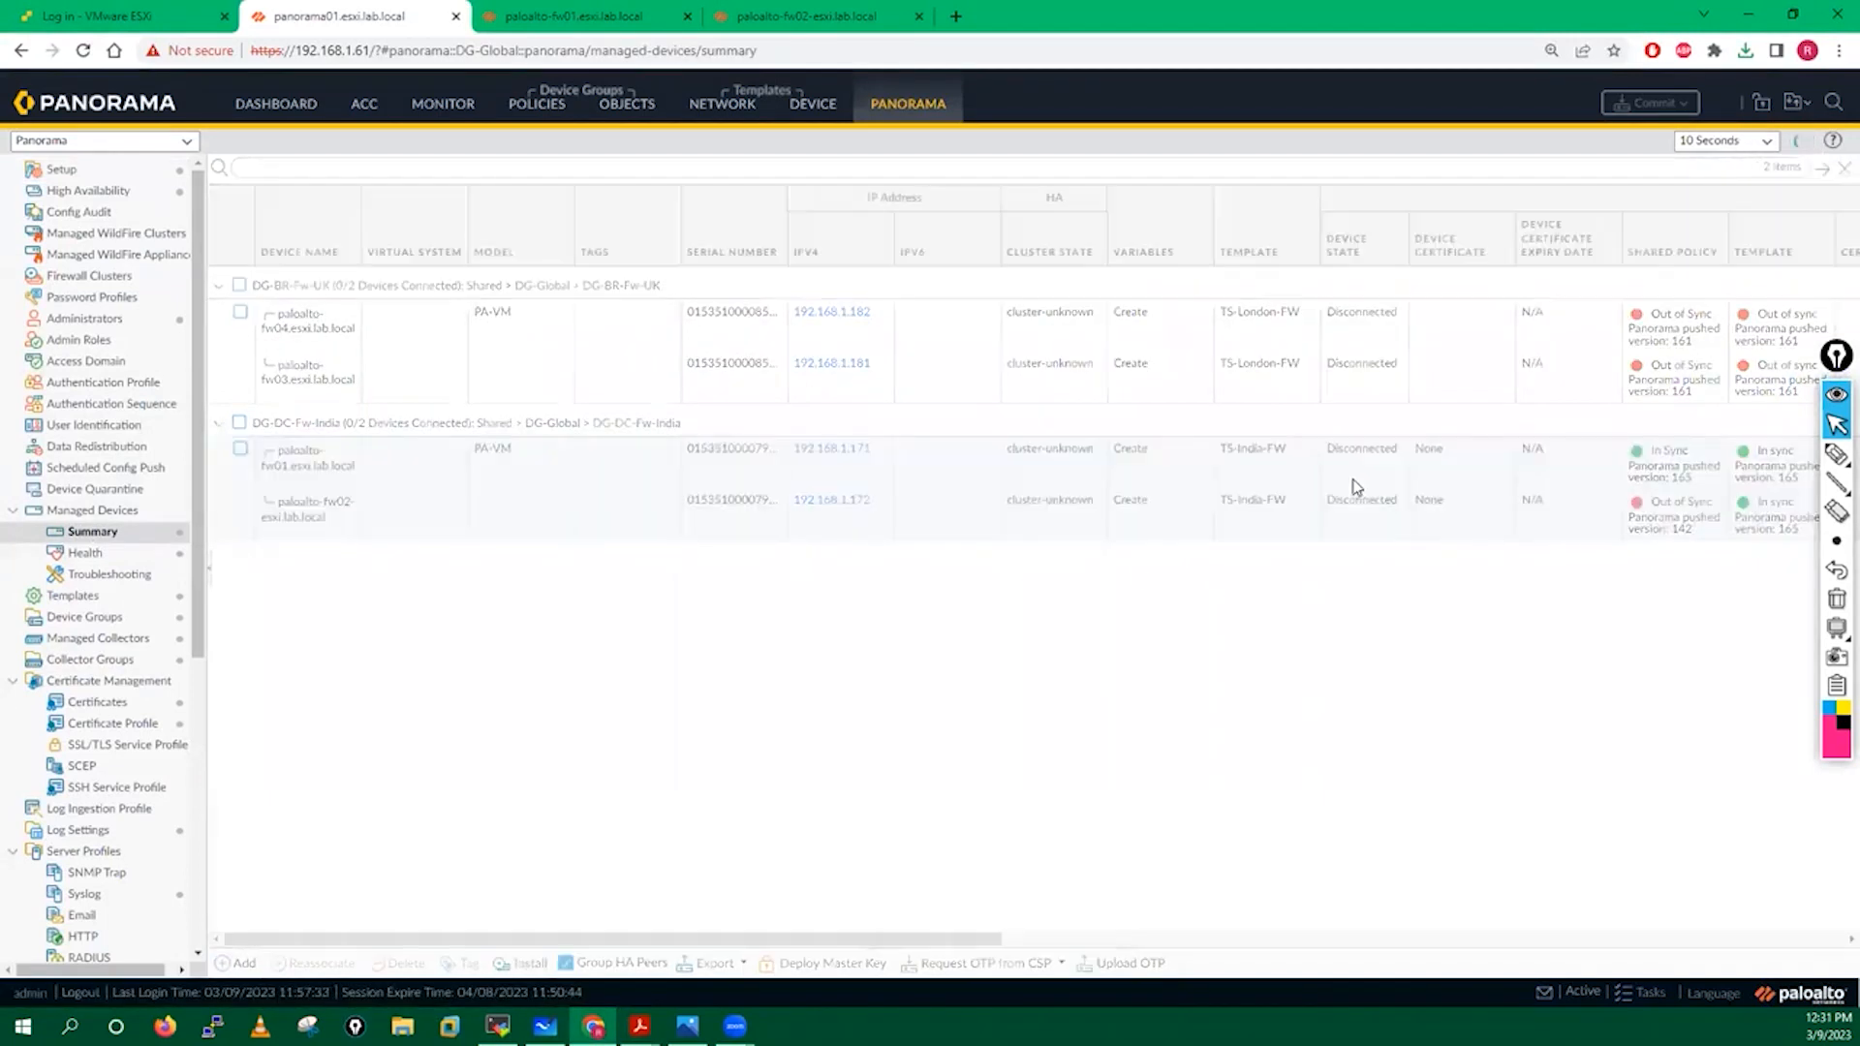
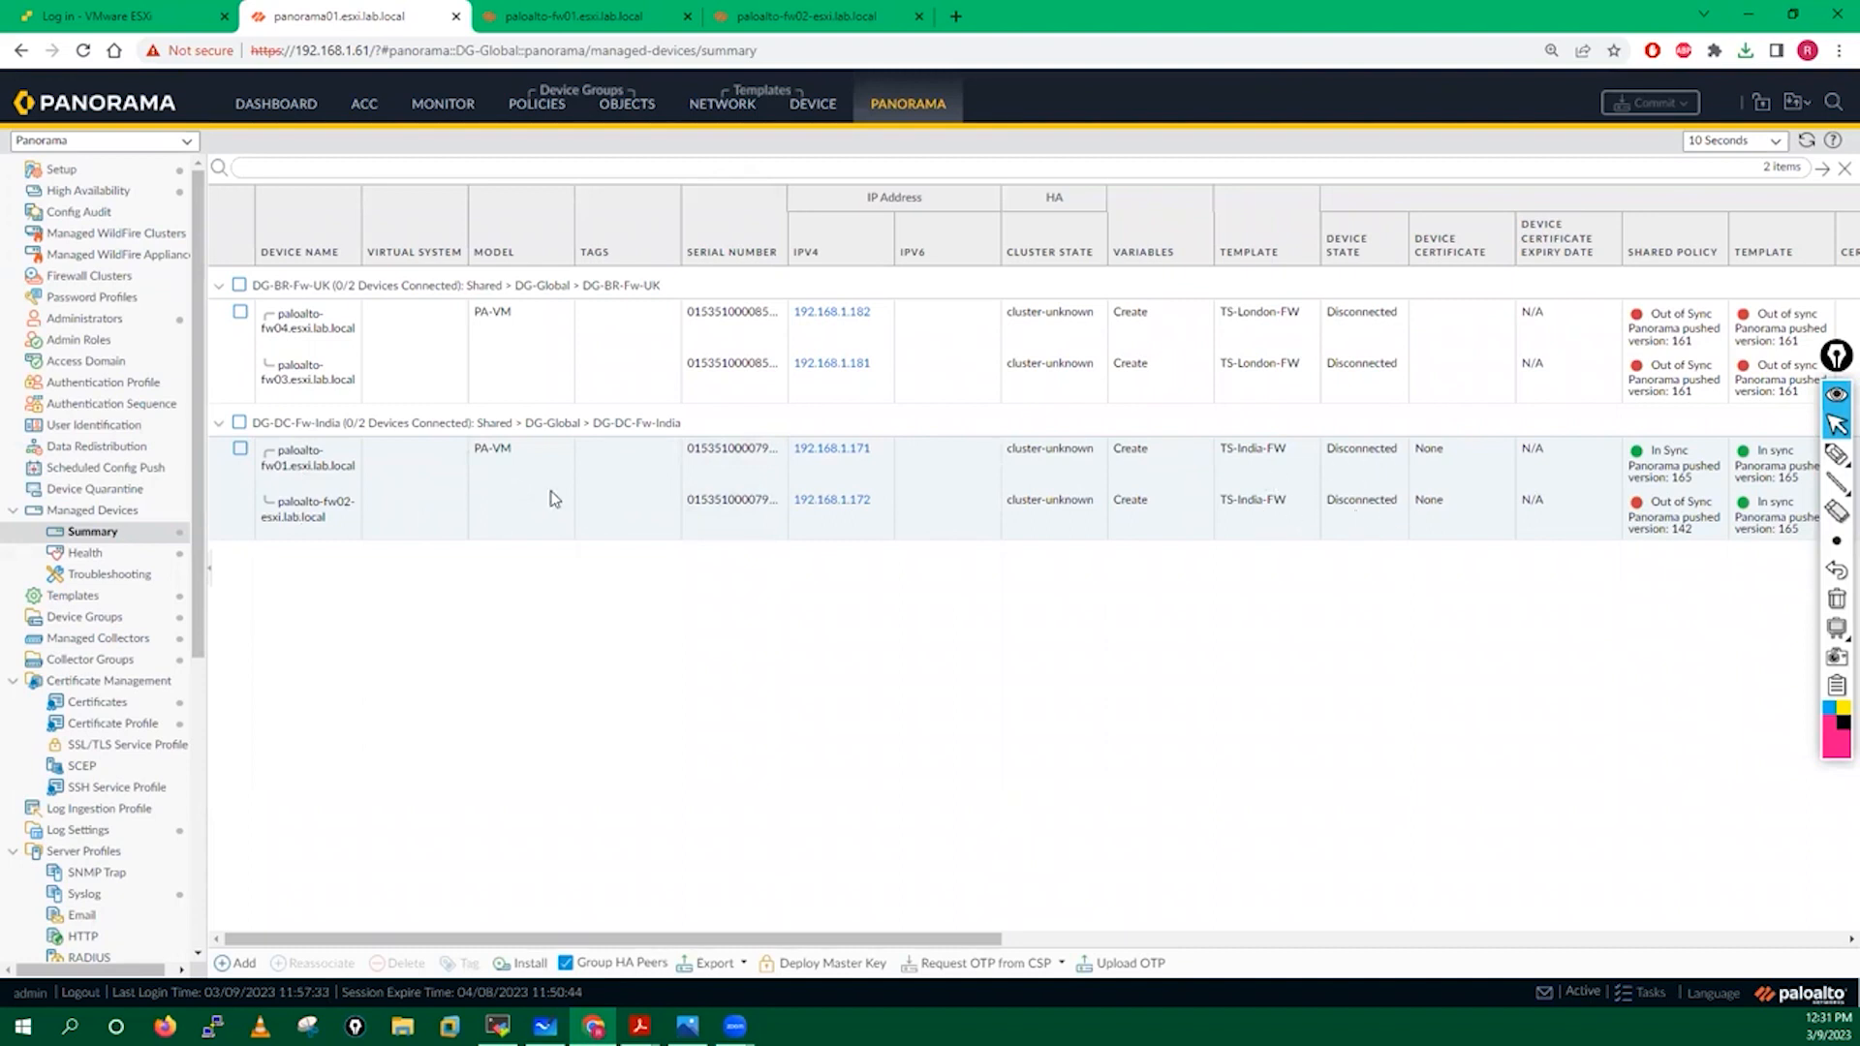
Tick the disconnected fw01/fw02 pair in Managed Devices, then bring up the removal guide PDF.
{"action": "left_click", "coordinate": [240, 449]}
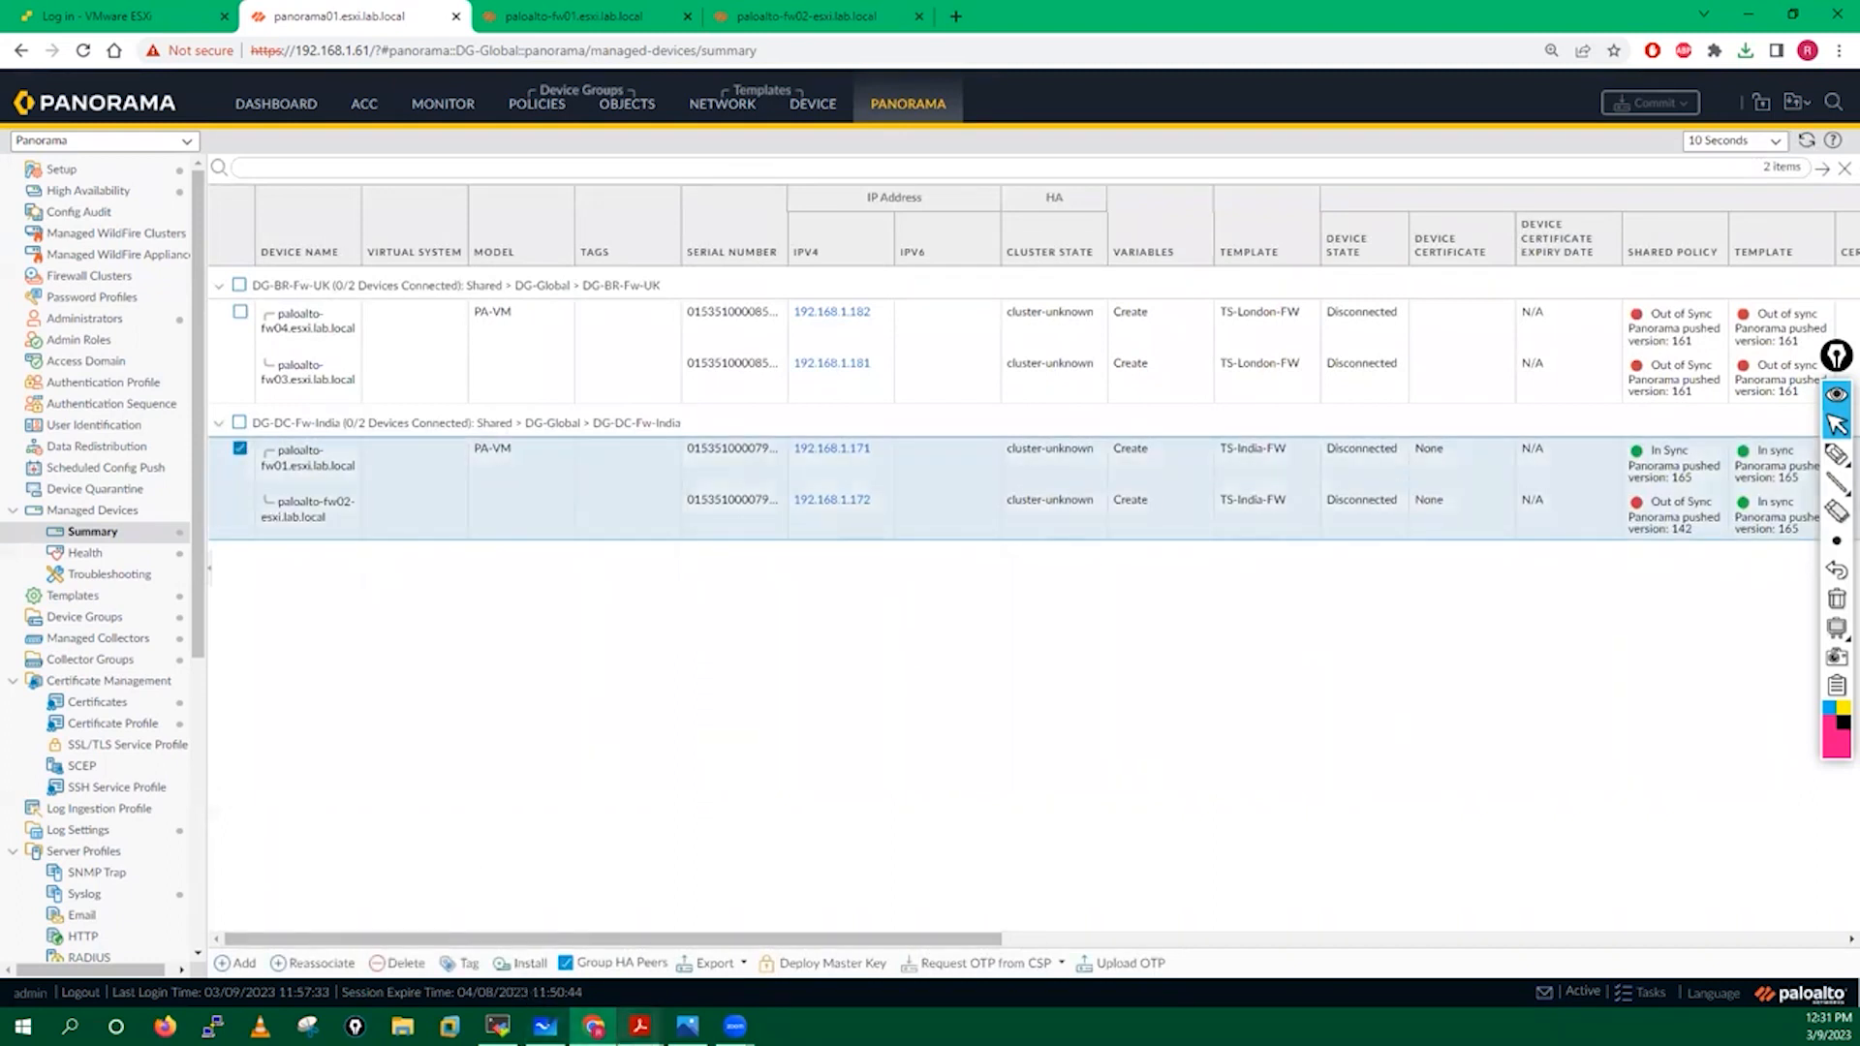
{"action": "mouse_move", "coordinate": [639, 1026]}
{"action": "left_click", "coordinate": [634, 950]}
{"action": "scroll", "coordinate": [715, 666], "scroll_direction": "down", "scroll_amount": 3}
Scroll the guide to step 9 on template-stack removal, then return to Panorama.
{"action": "scroll", "coordinate": [1034, 567], "scroll_direction": "down", "scroll_amount": 10}
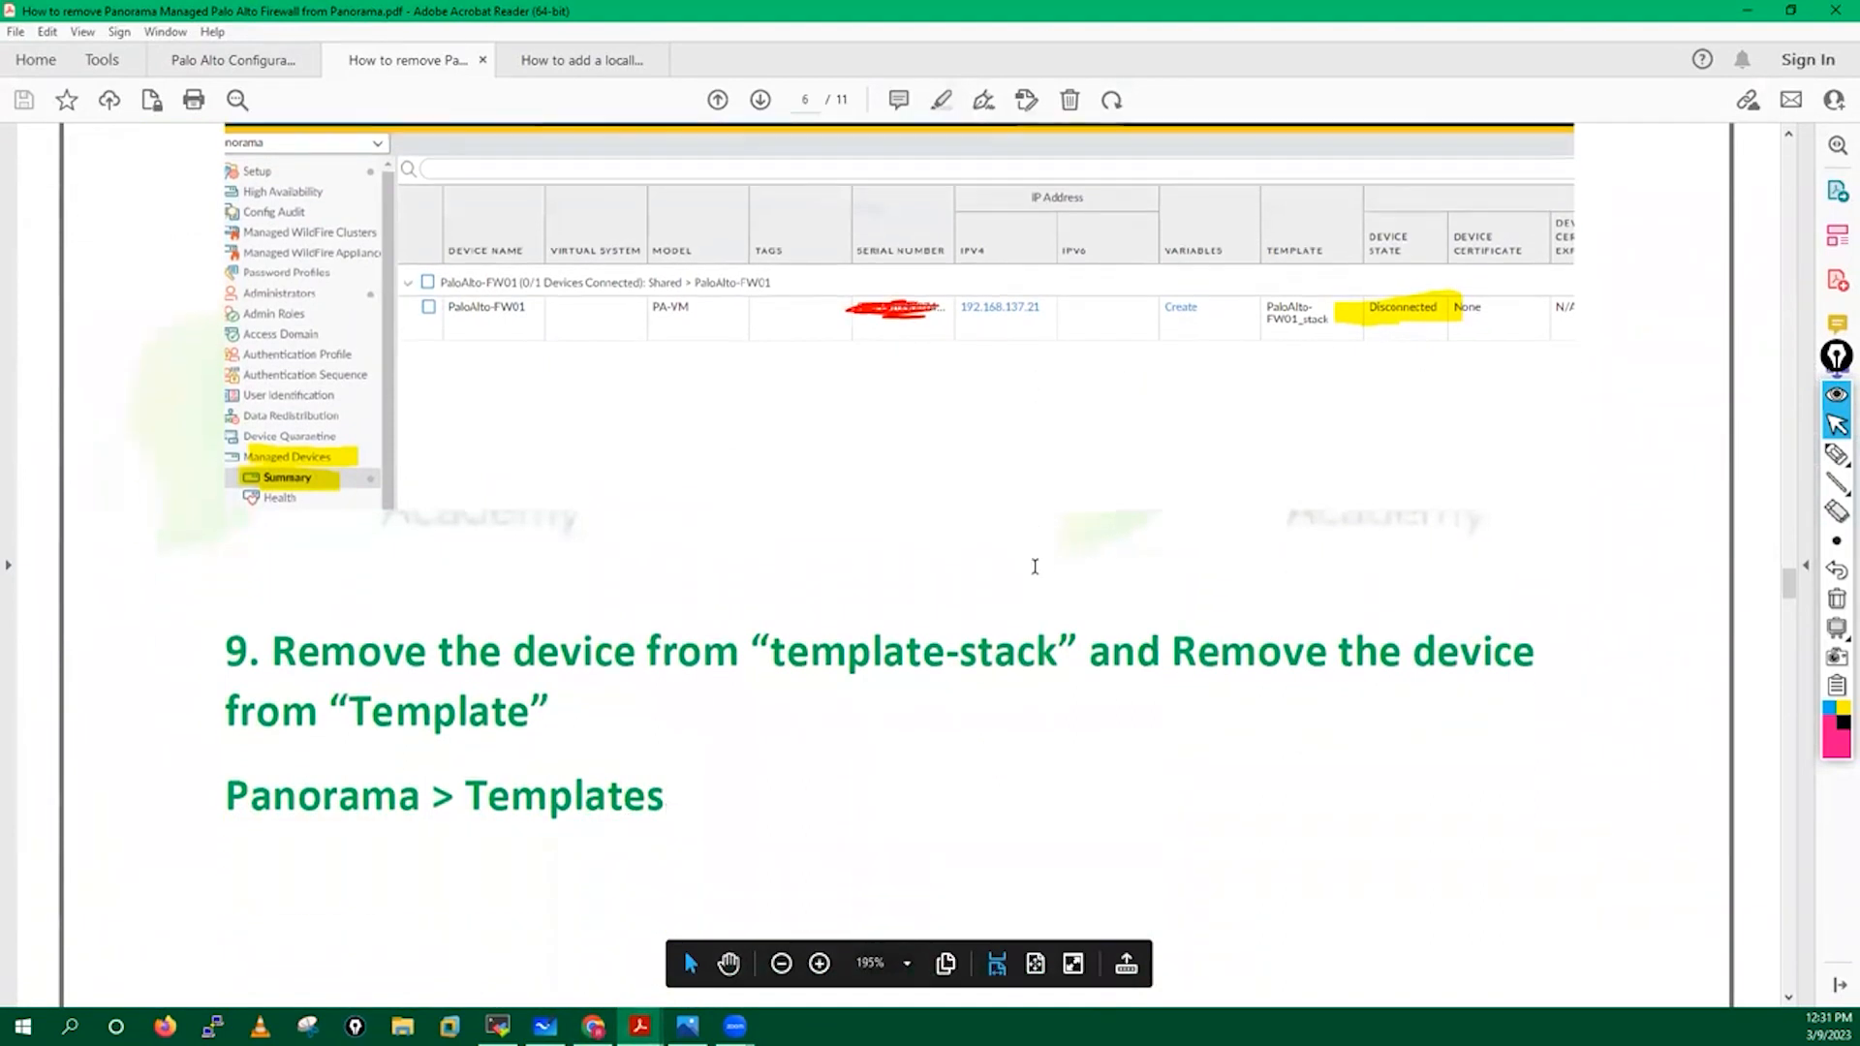
{"action": "scroll", "coordinate": [1036, 573], "scroll_direction": "down", "scroll_amount": 5}
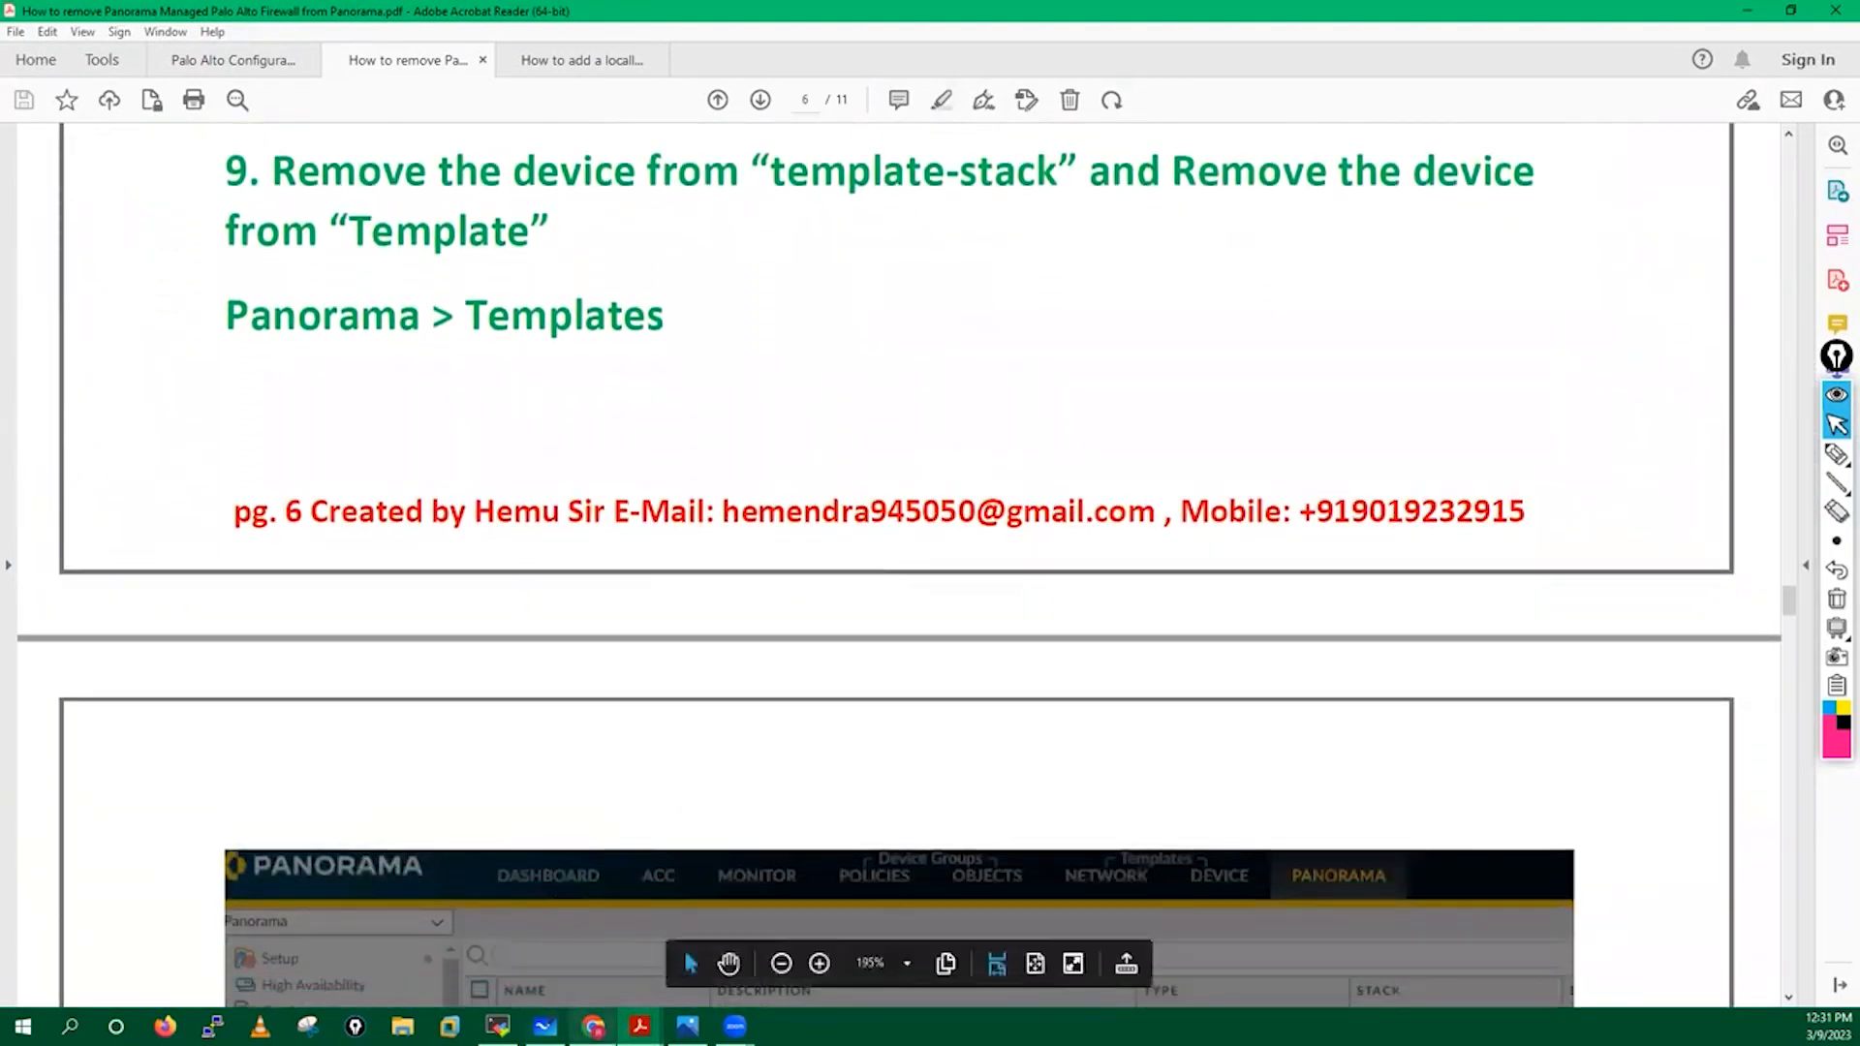
{"action": "left_click", "coordinate": [592, 1026]}
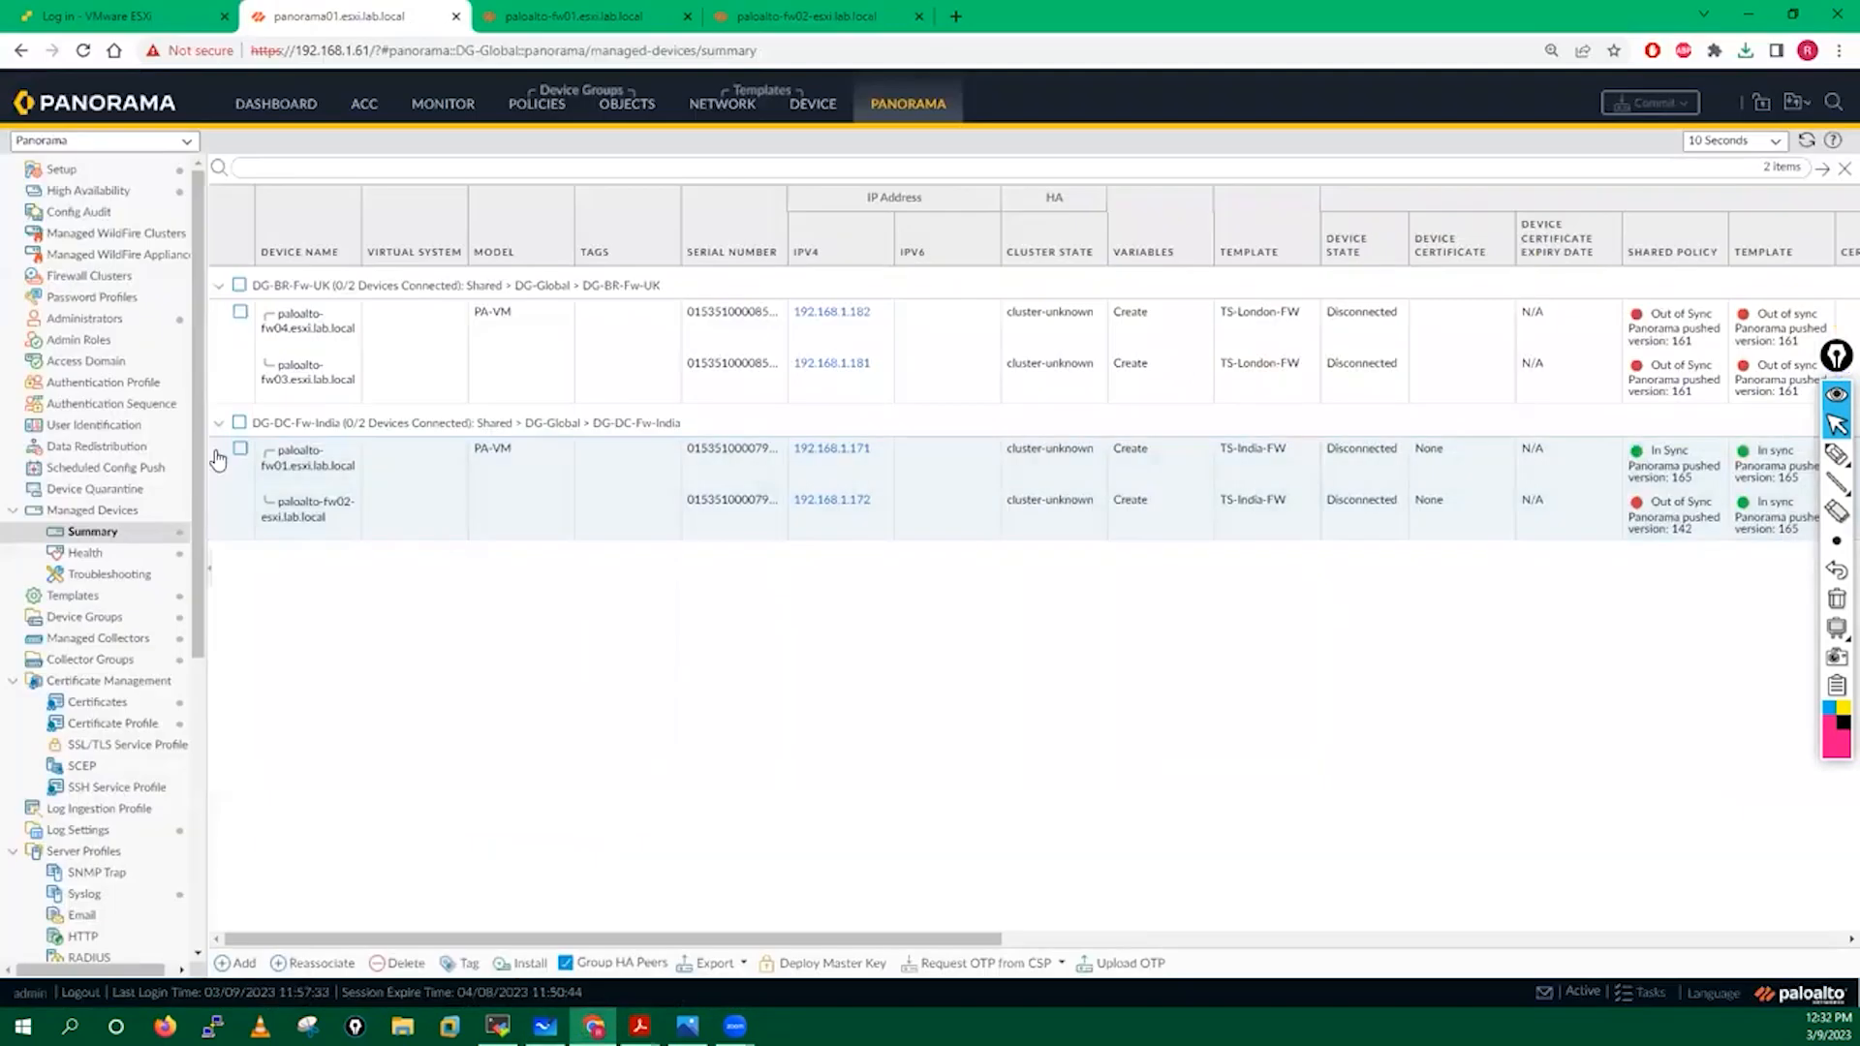
Untick the fw01/fw02 pair in the TS-India-FW template stack, save it, and open Device Groups.
{"action": "left_click", "coordinate": [89, 597]}
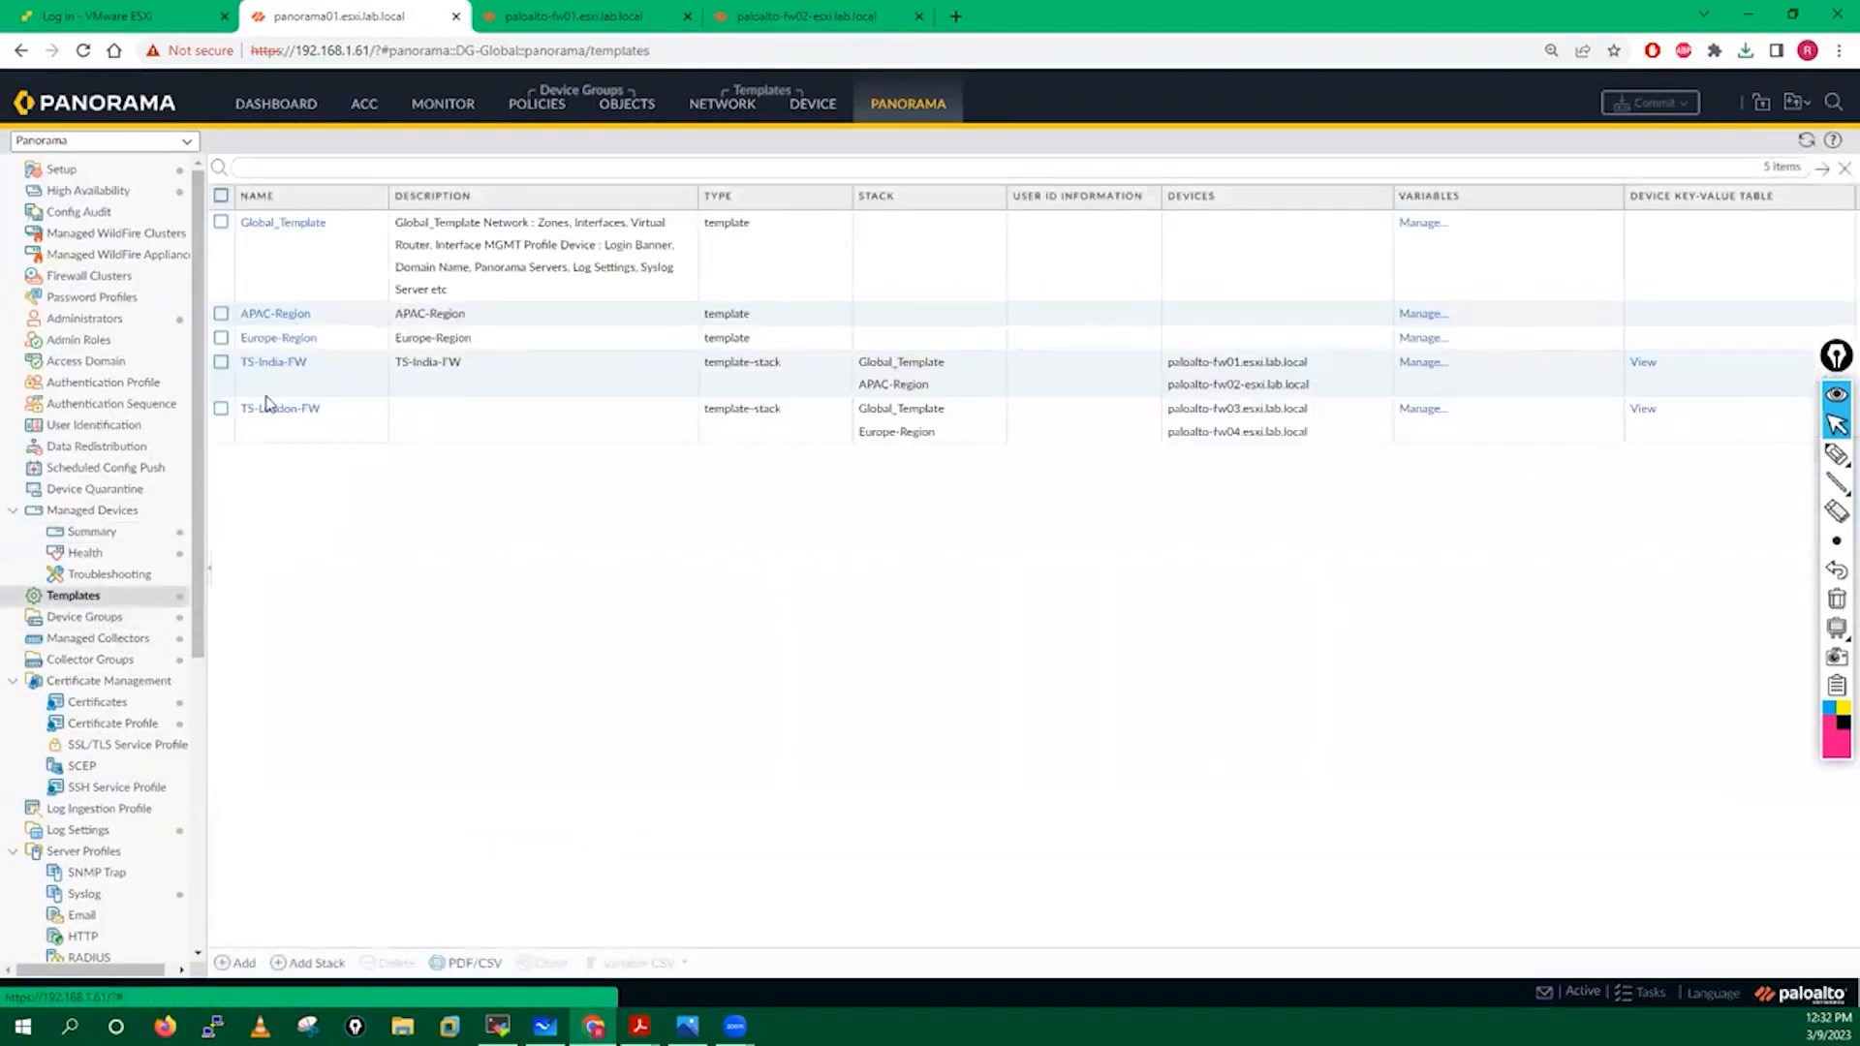
{"action": "left_click", "coordinate": [266, 372]}
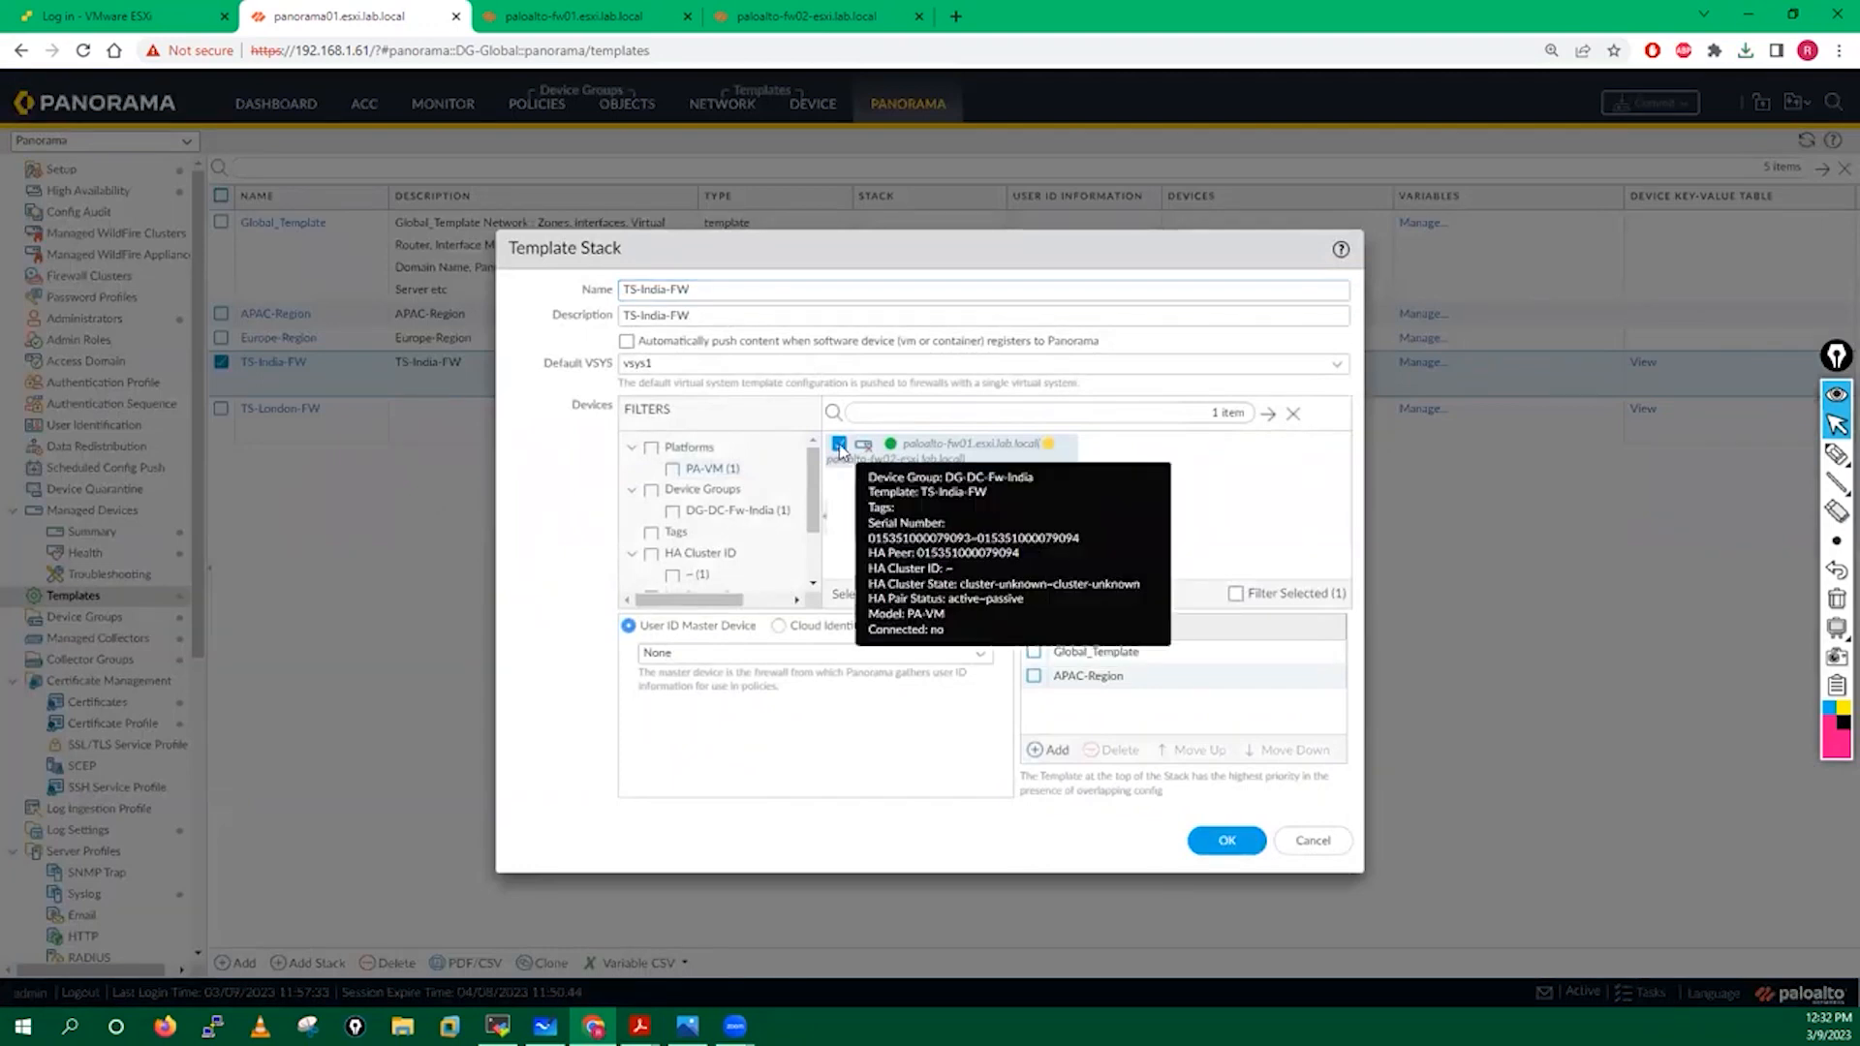
{"action": "left_click", "coordinate": [839, 444]}
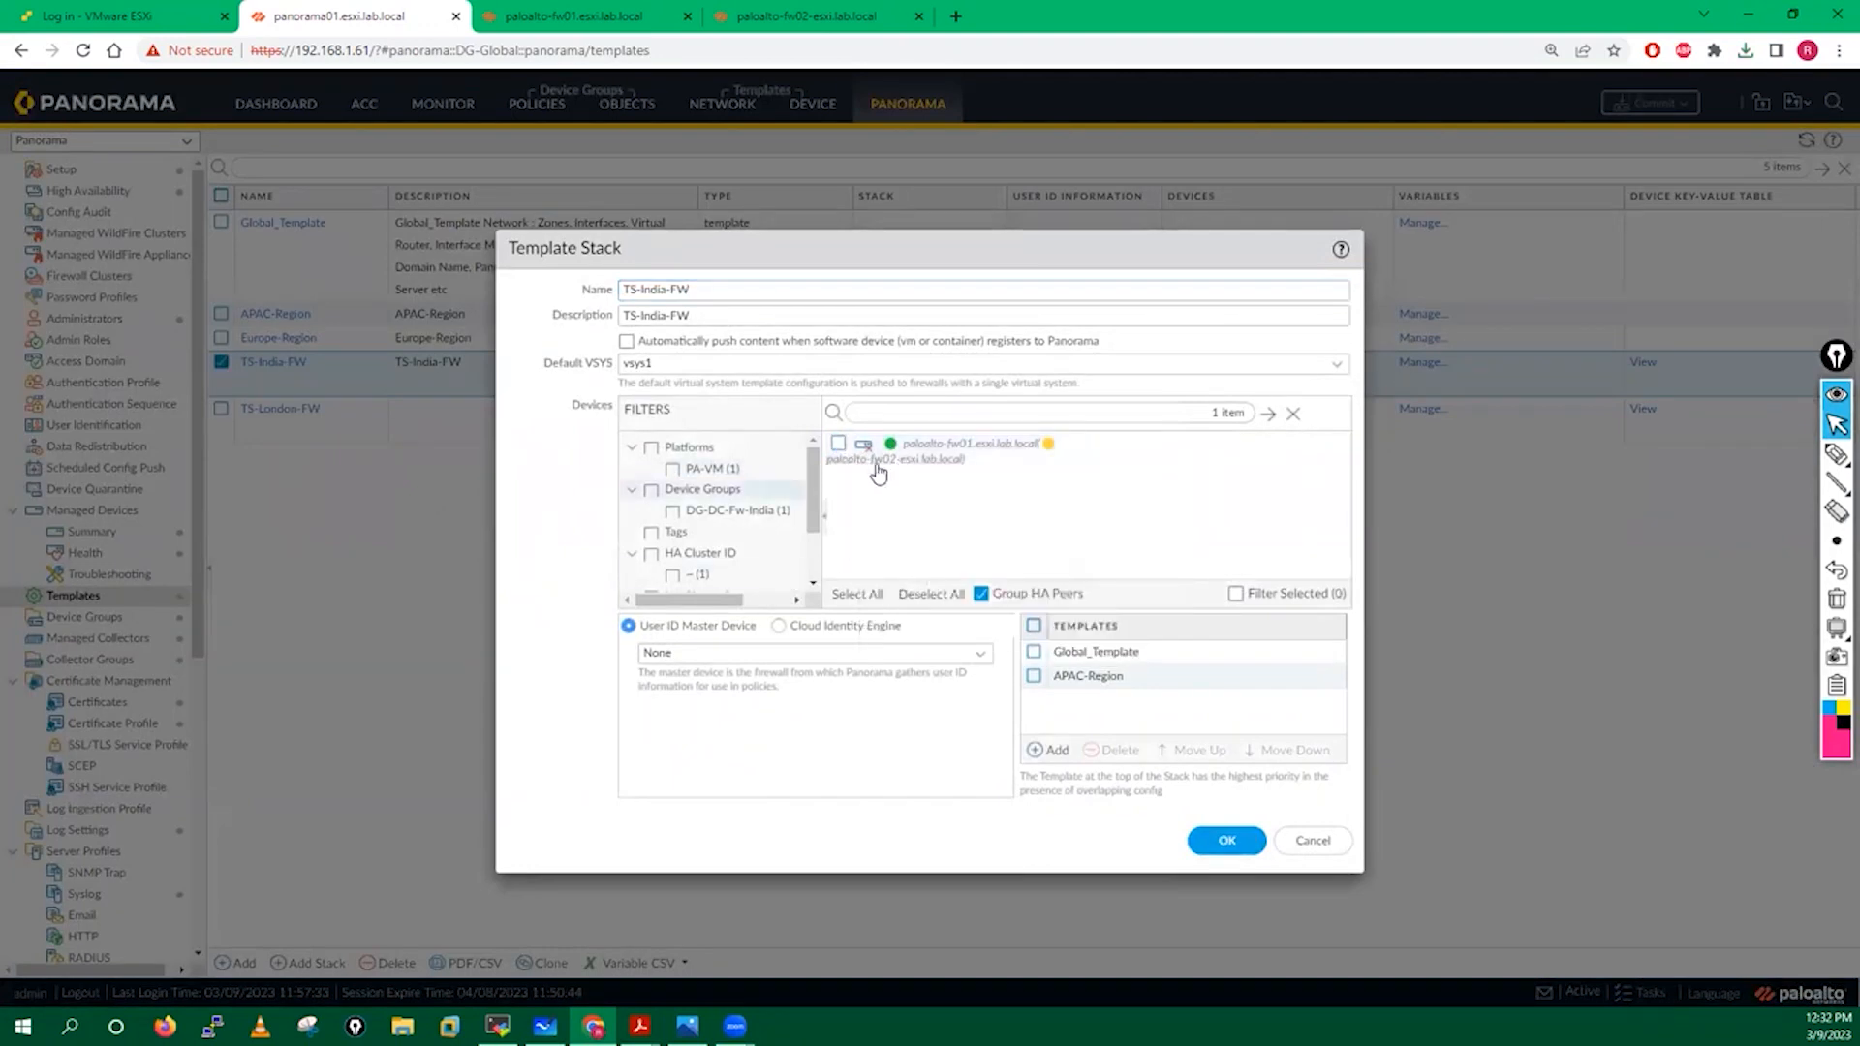
{"action": "left_click", "coordinate": [1226, 838]}
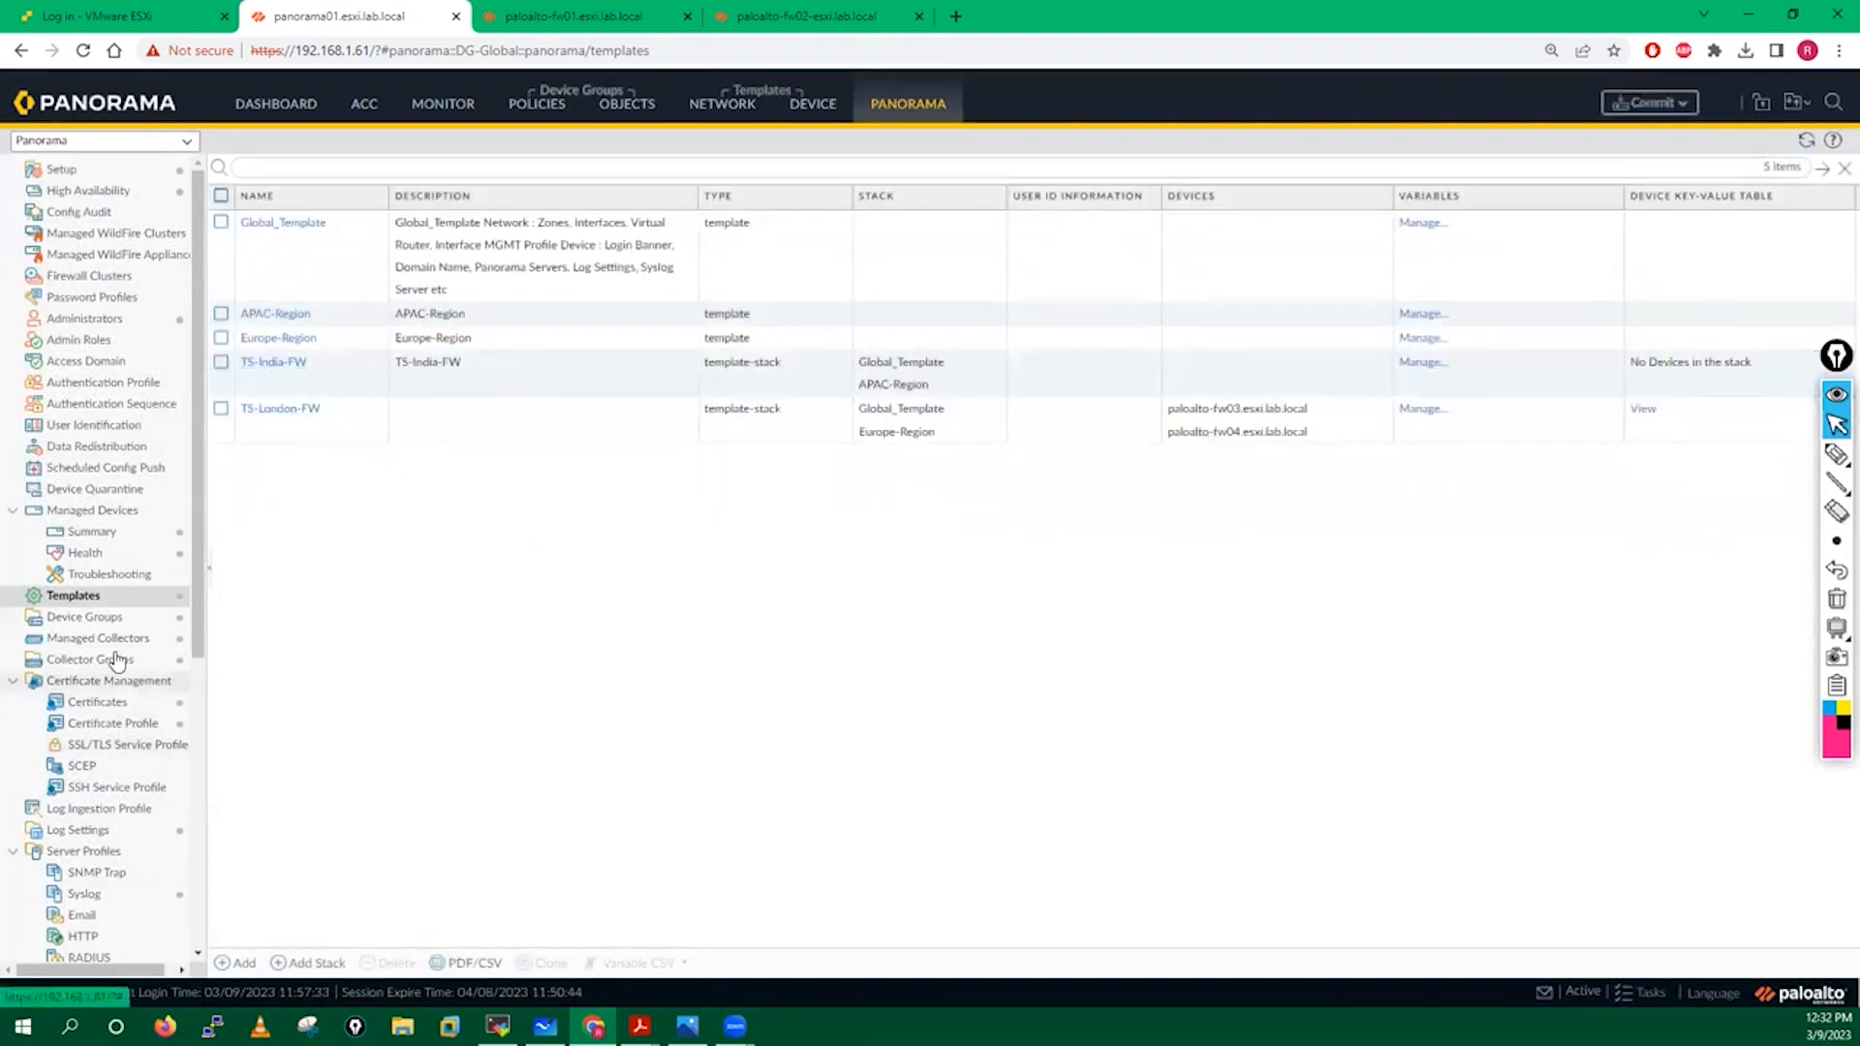
{"action": "left_click", "coordinate": [94, 623]}
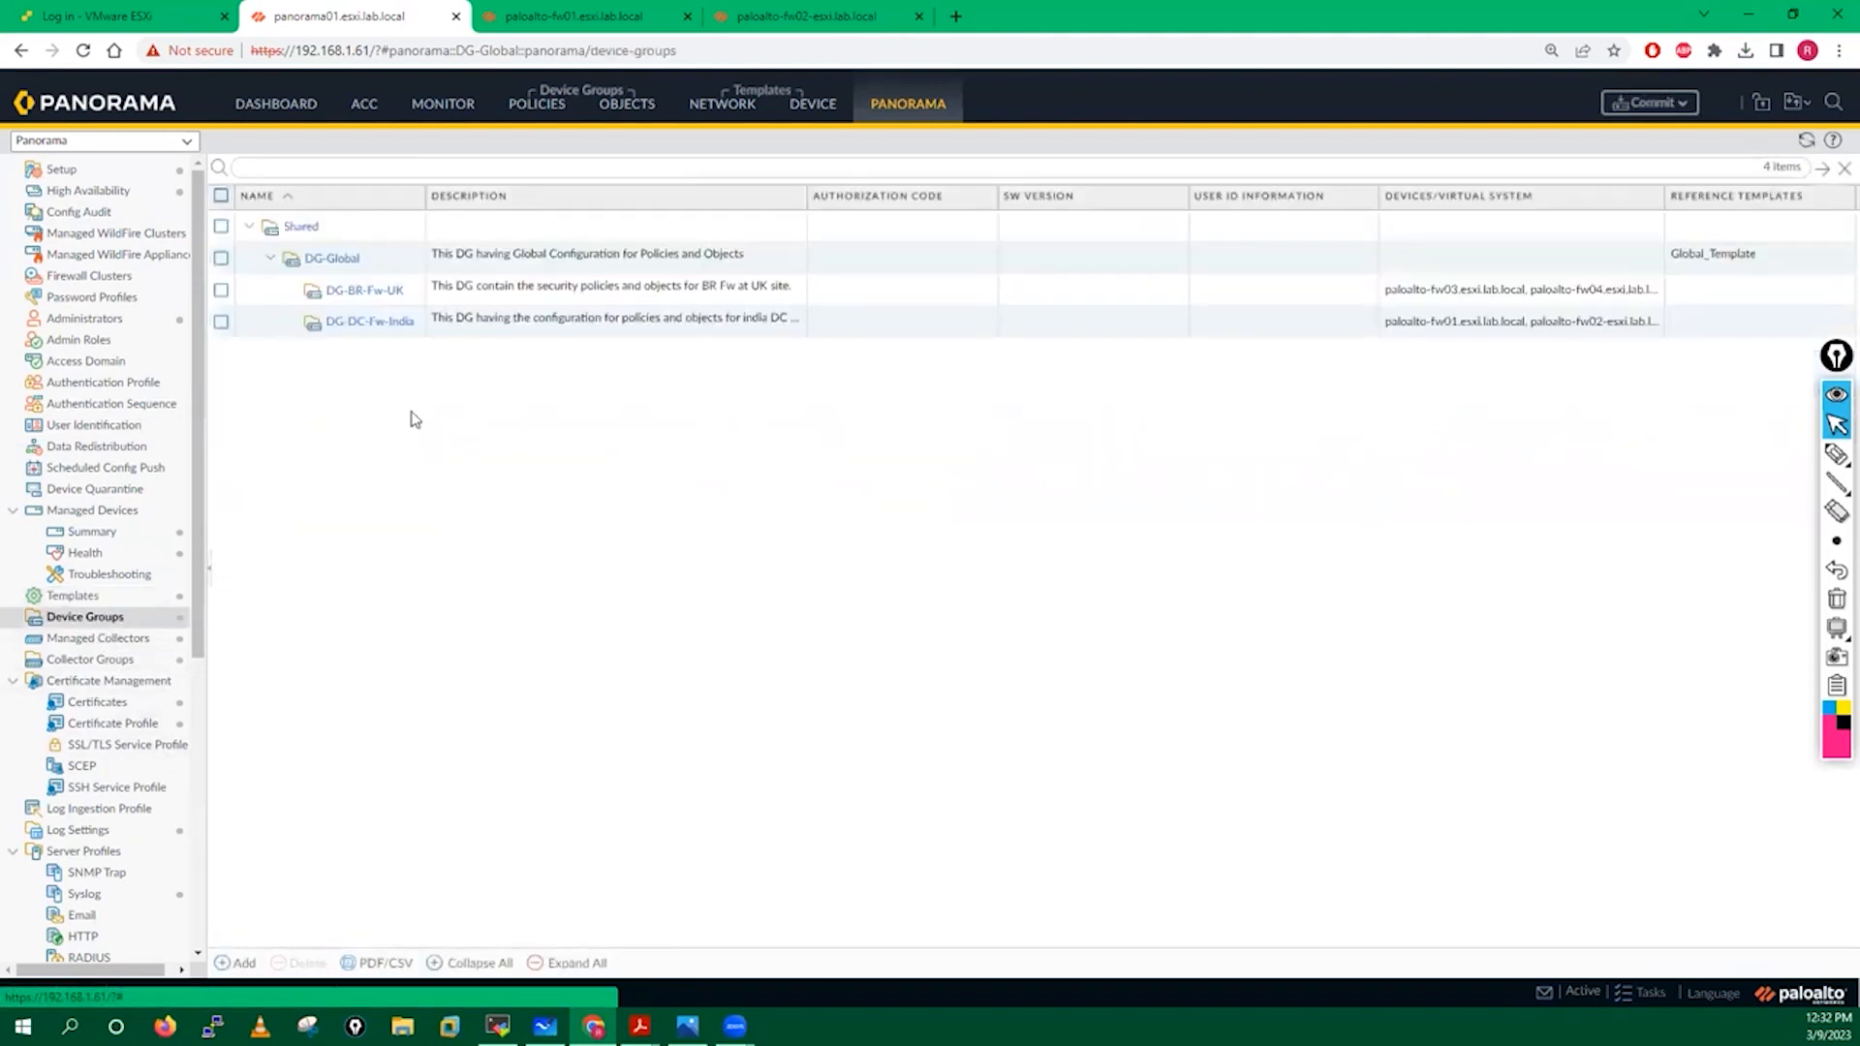
Untick the fw01/fw02 pair in DG-DC-Fw-India and save the device group.
{"action": "left_click", "coordinate": [360, 324]}
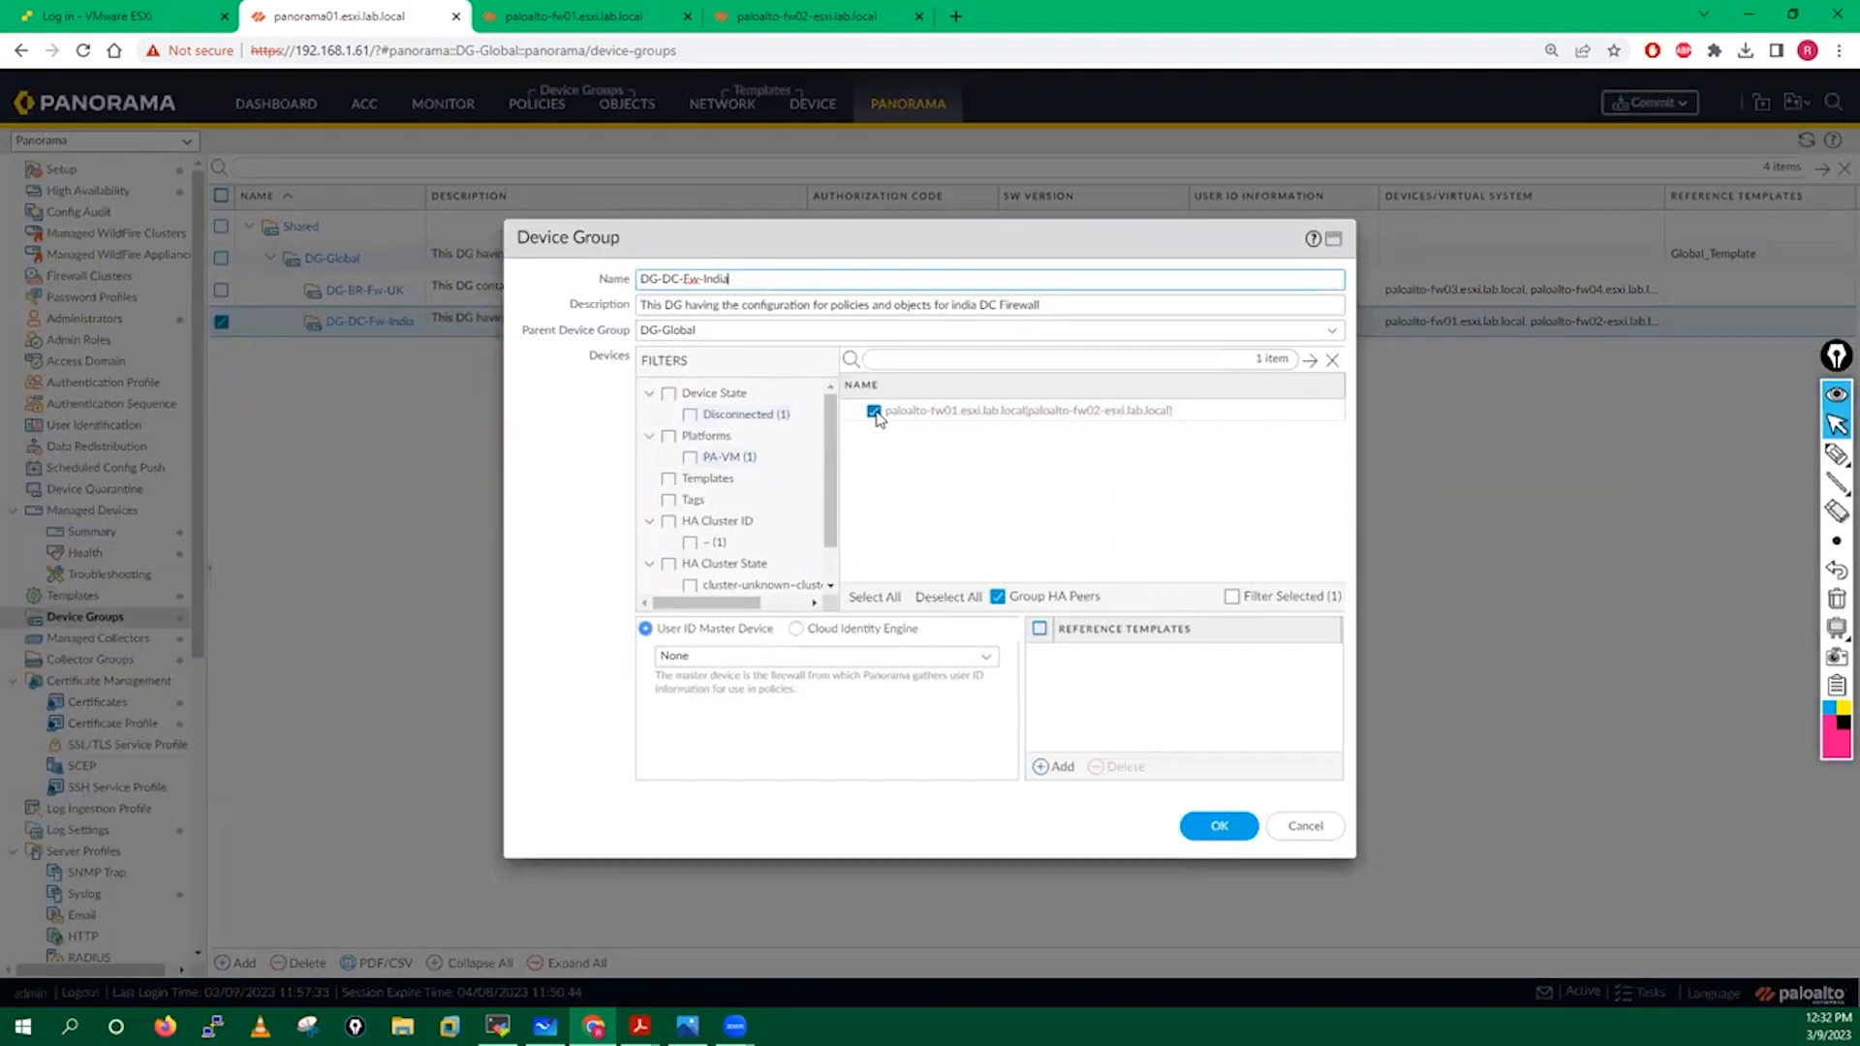
{"action": "left_click", "coordinate": [875, 412]}
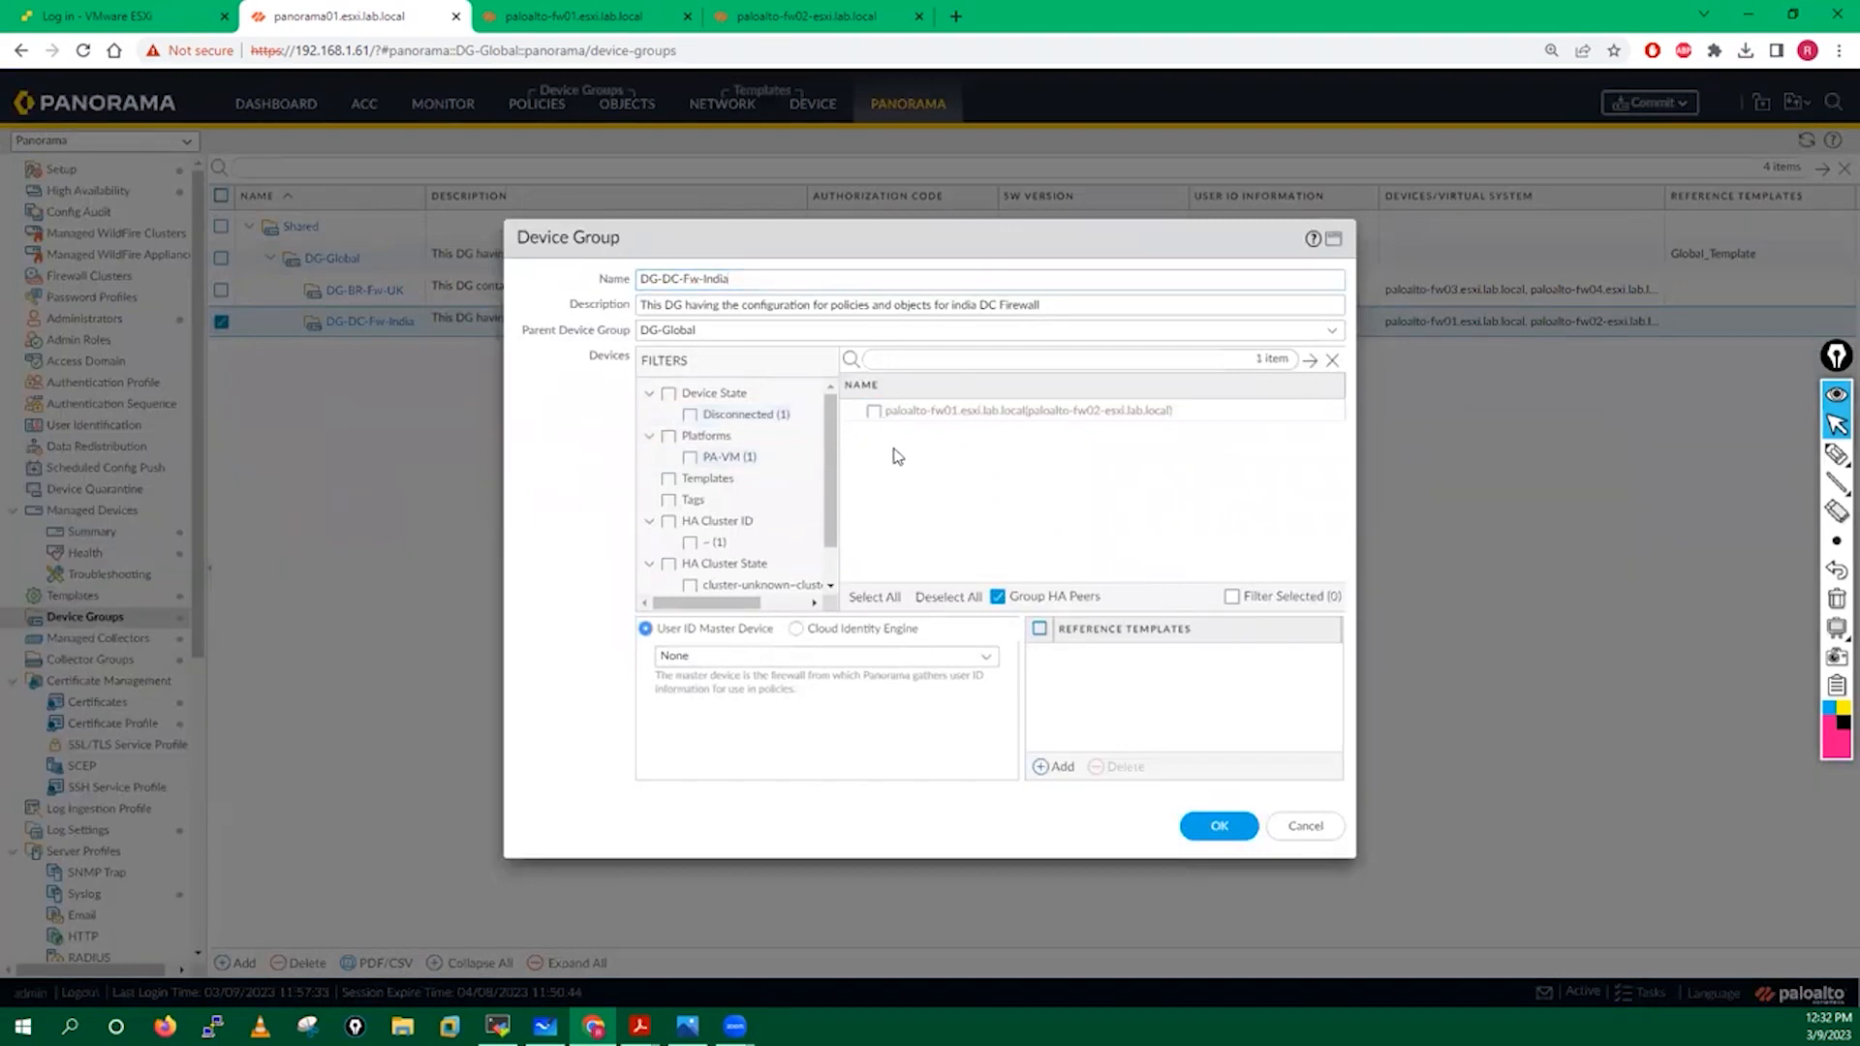
{"action": "left_click", "coordinate": [1222, 829]}
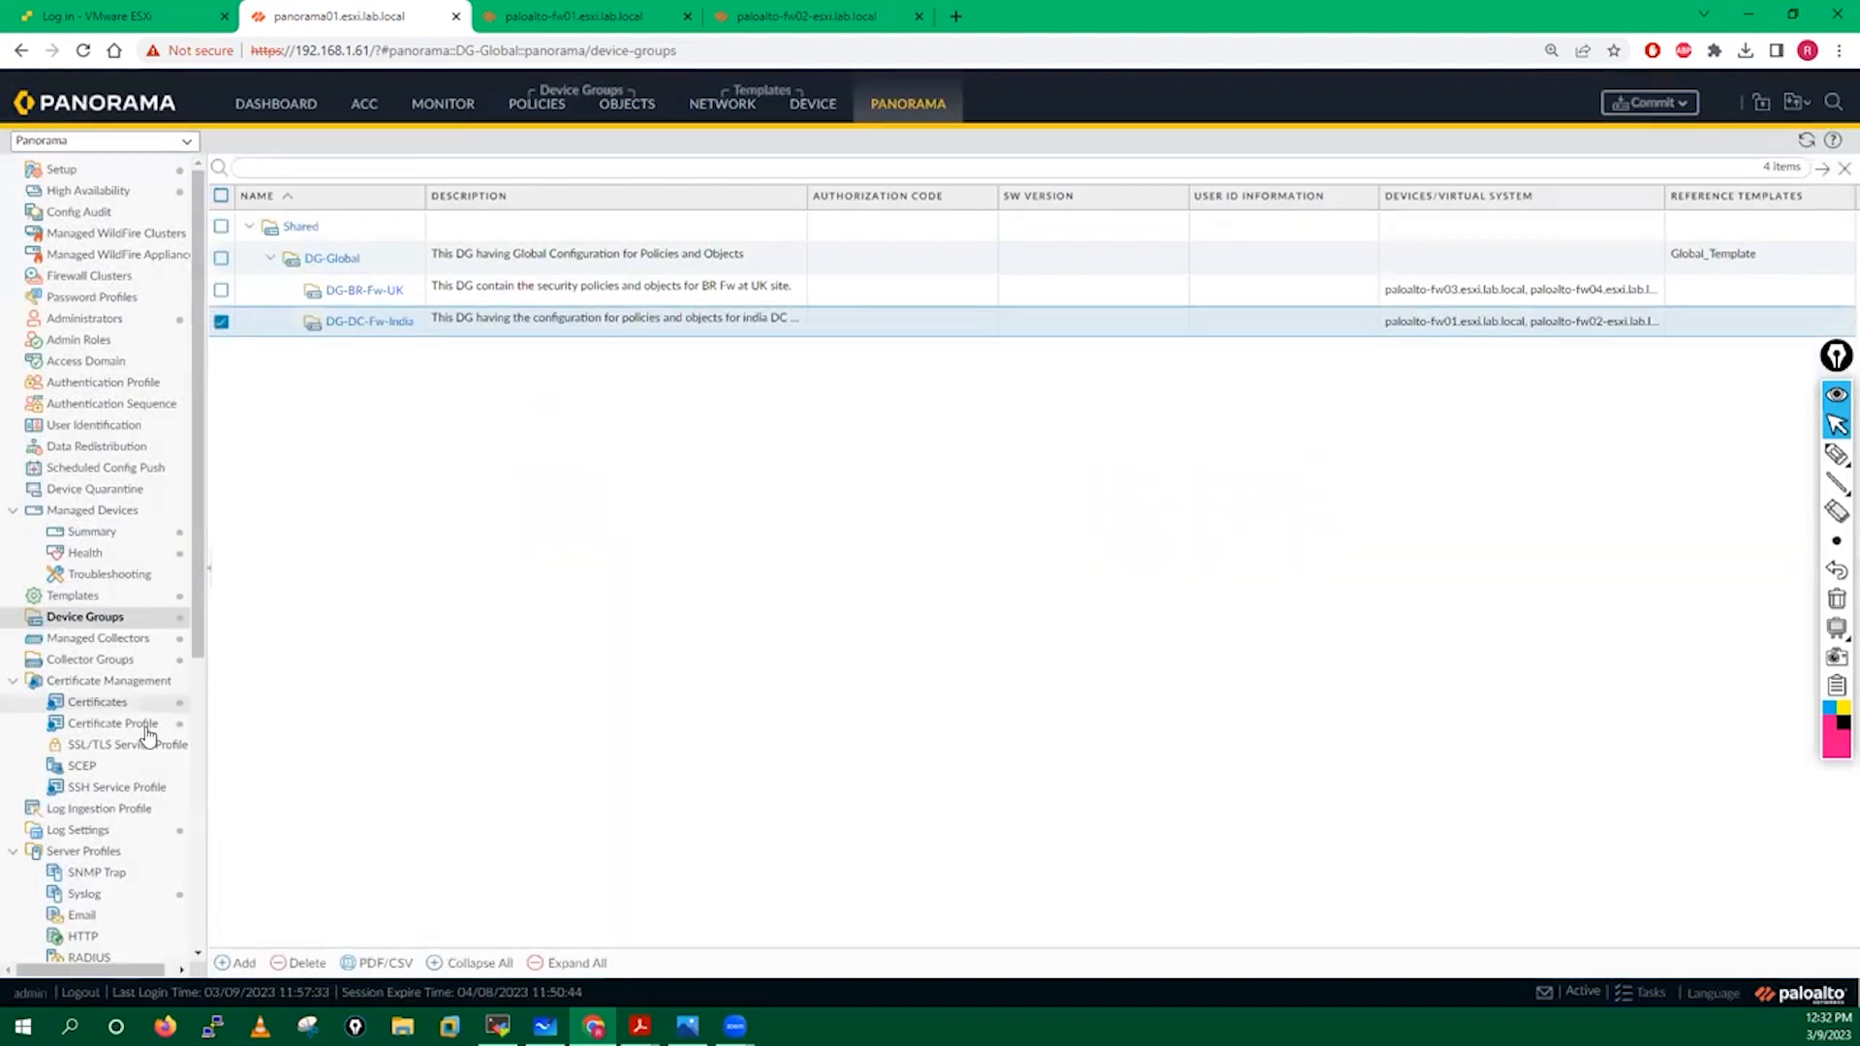
Open LC-Group's Device Log Forwarding preference for editing.
{"action": "left_click", "coordinate": [123, 668]}
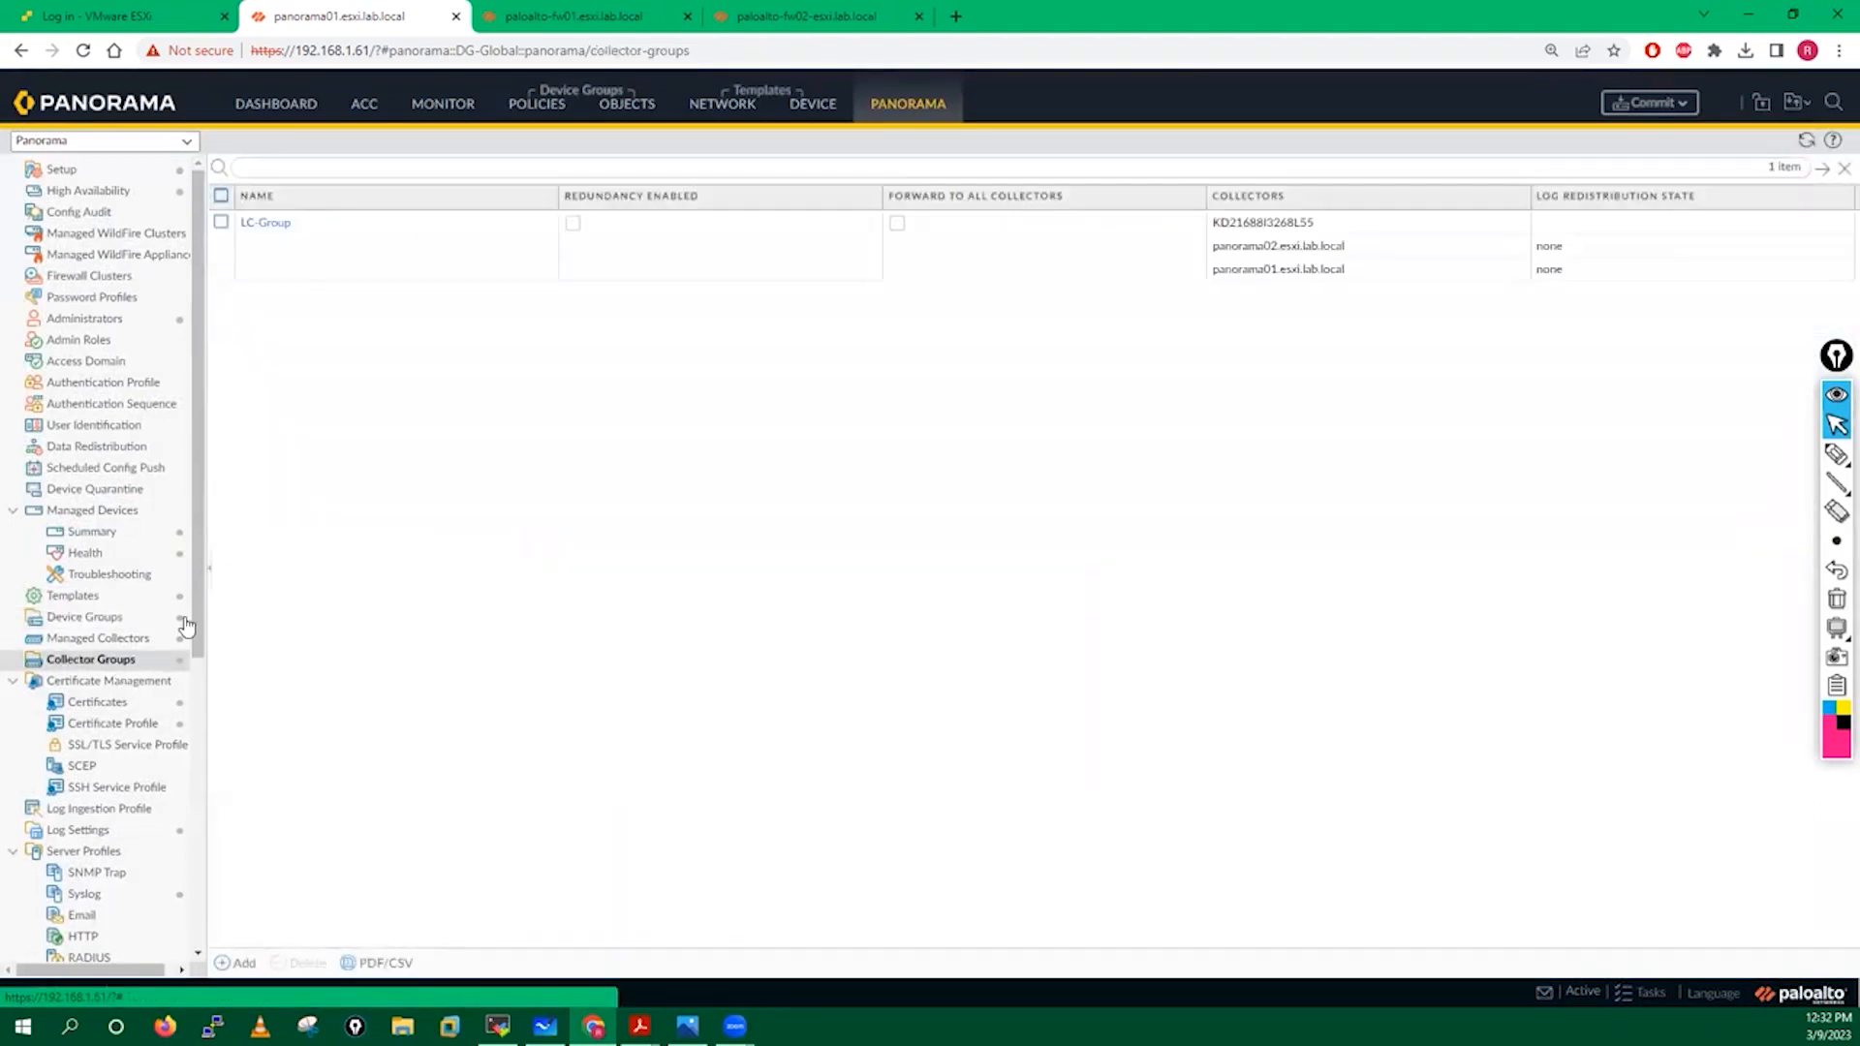
{"action": "left_click", "coordinate": [258, 232]}
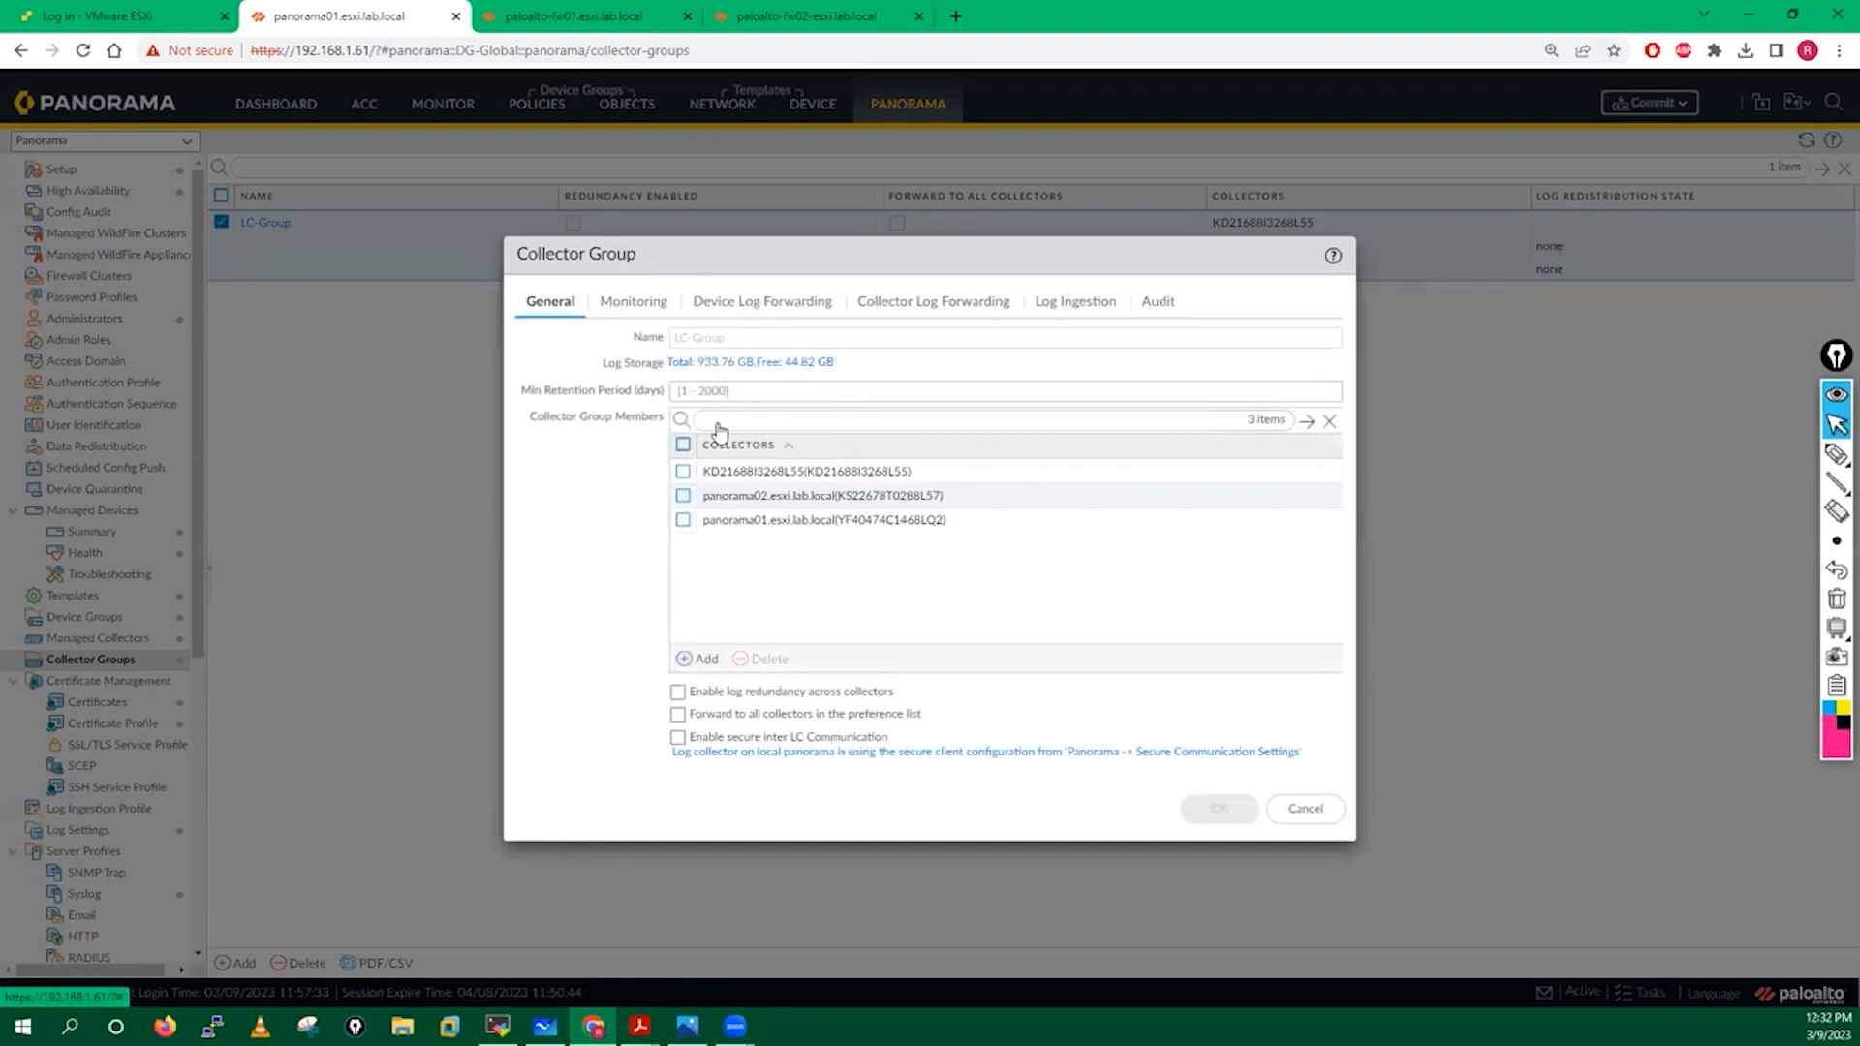
{"action": "left_click", "coordinate": [740, 308]}
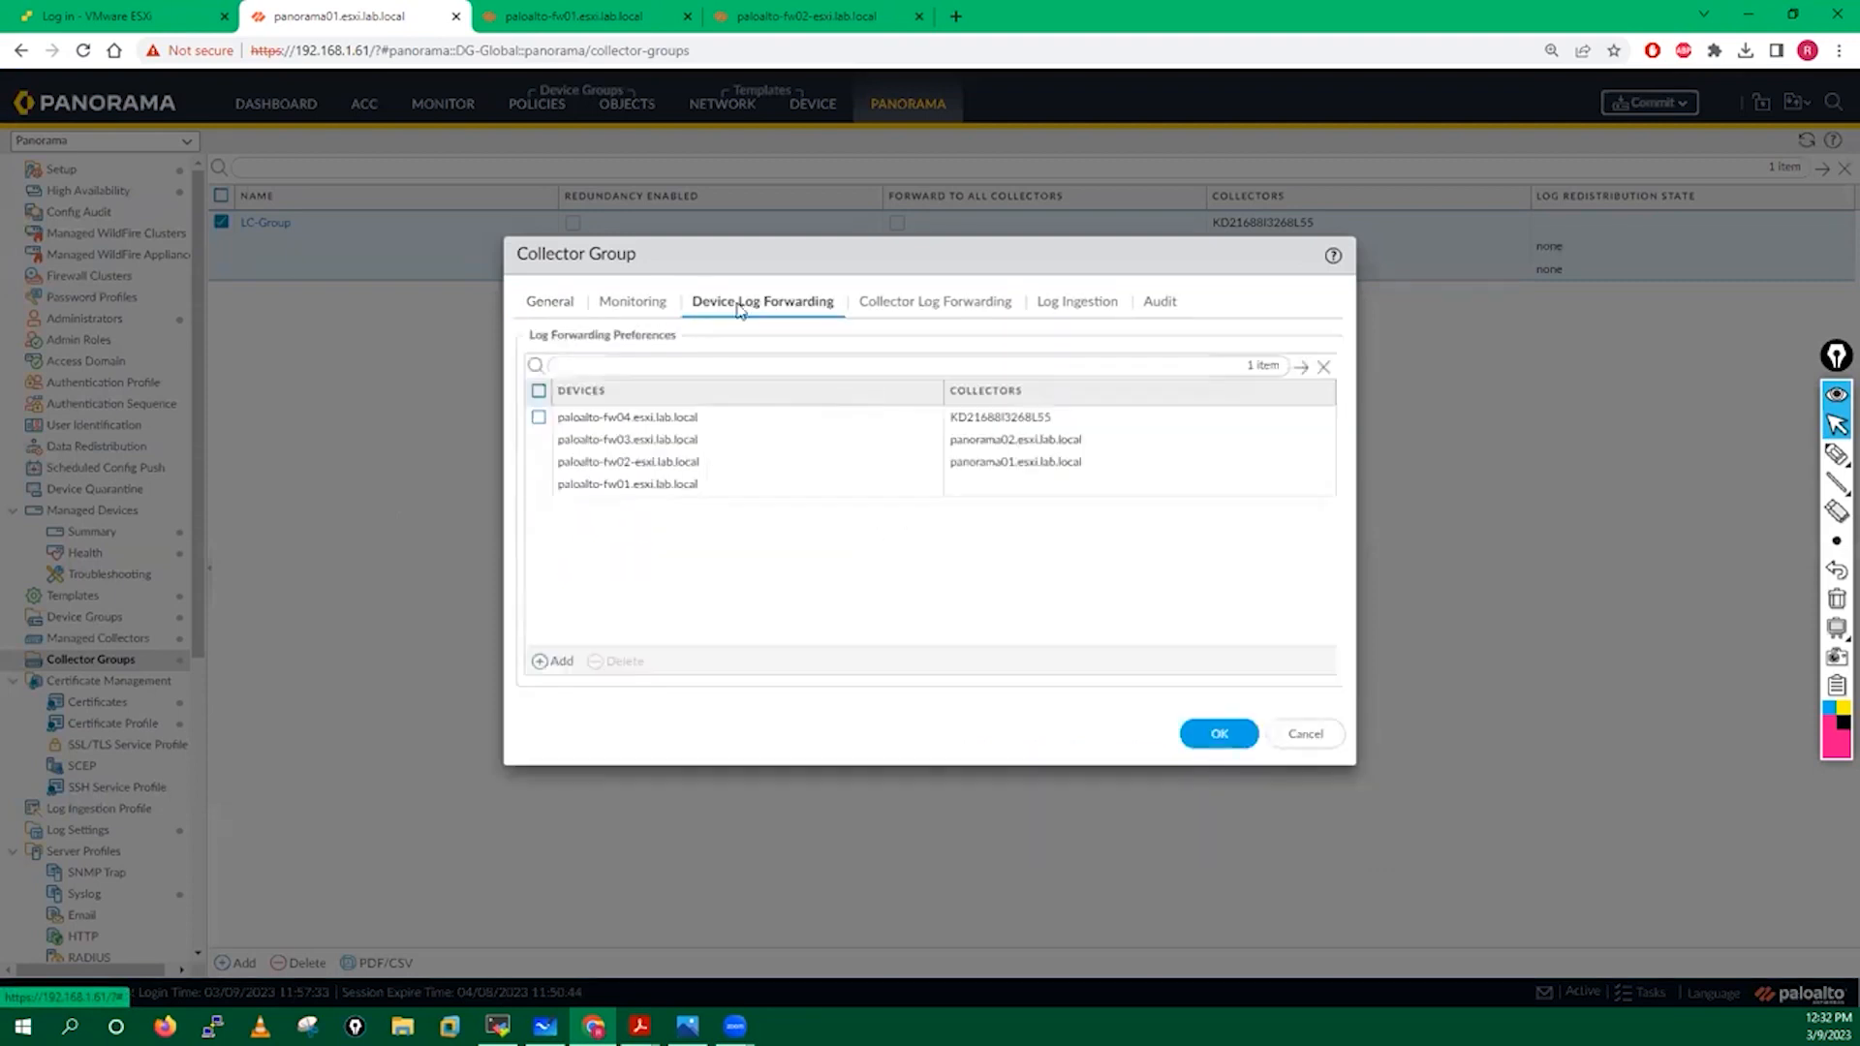
{"action": "left_click", "coordinate": [665, 468]}
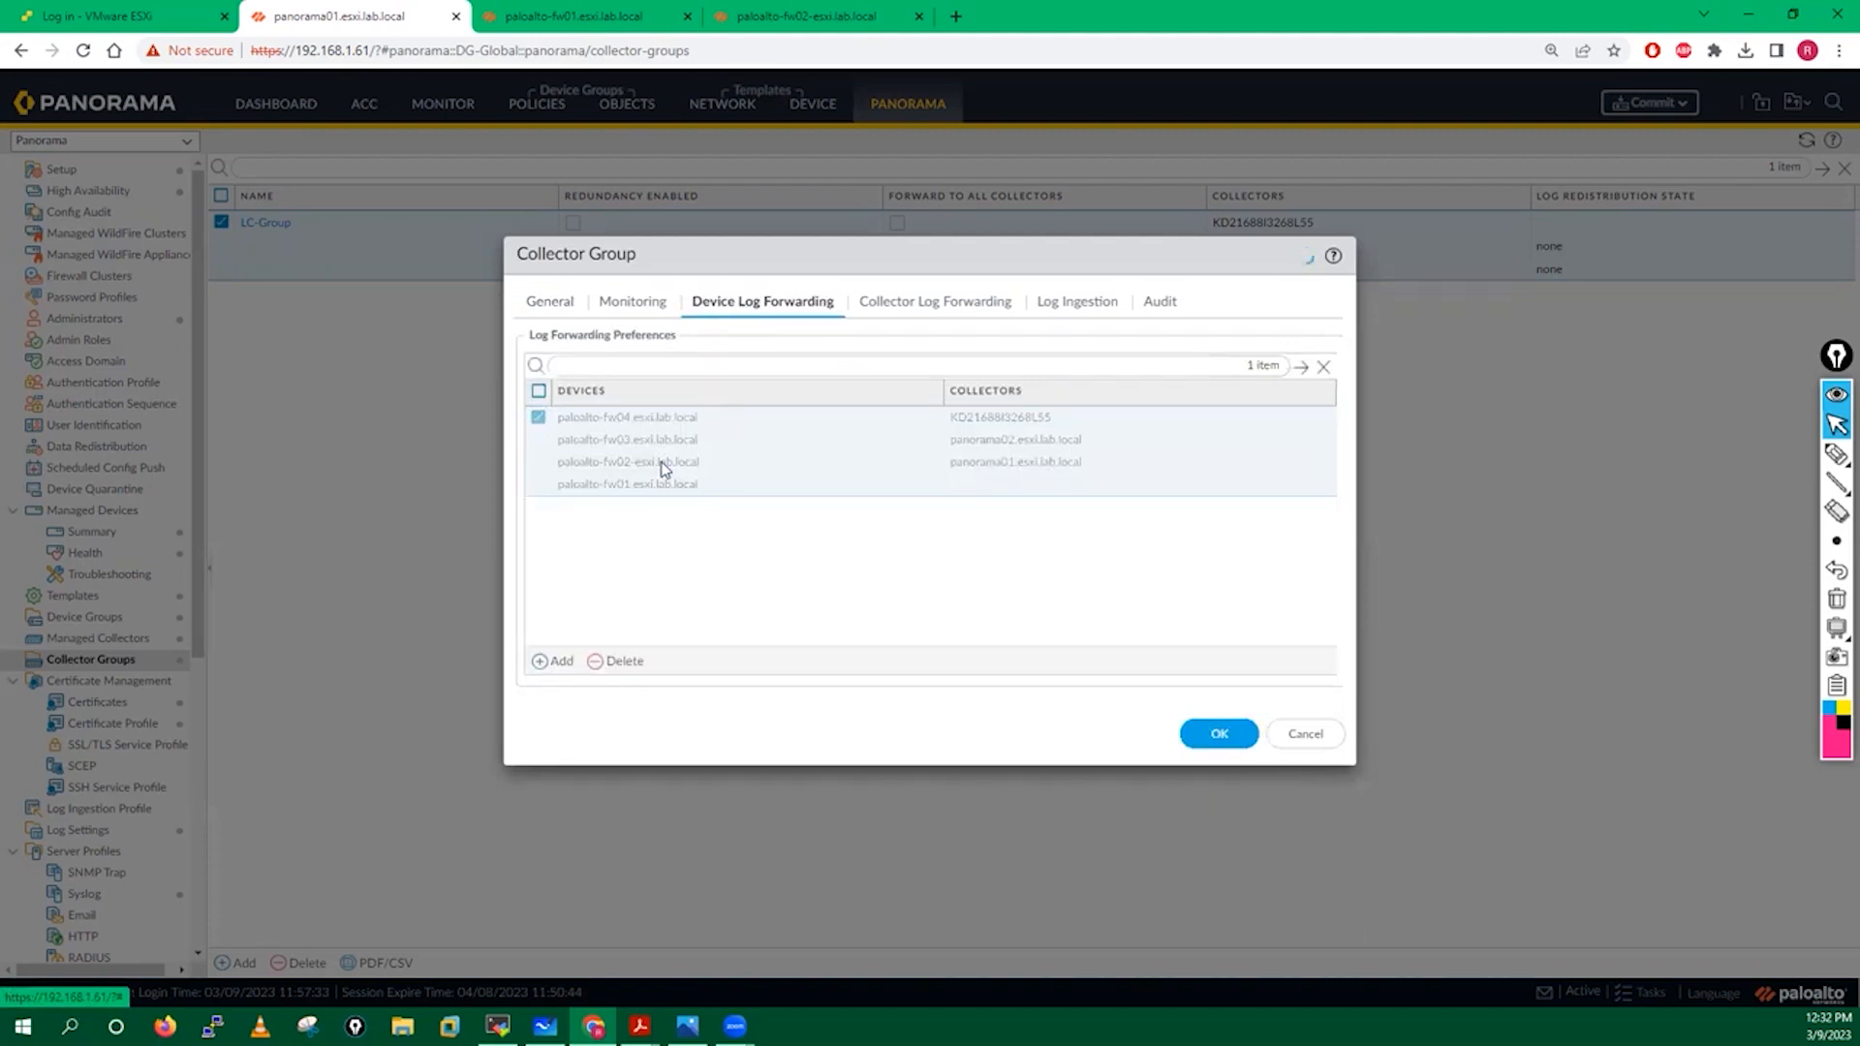
{"action": "left_click", "coordinate": [616, 492]}
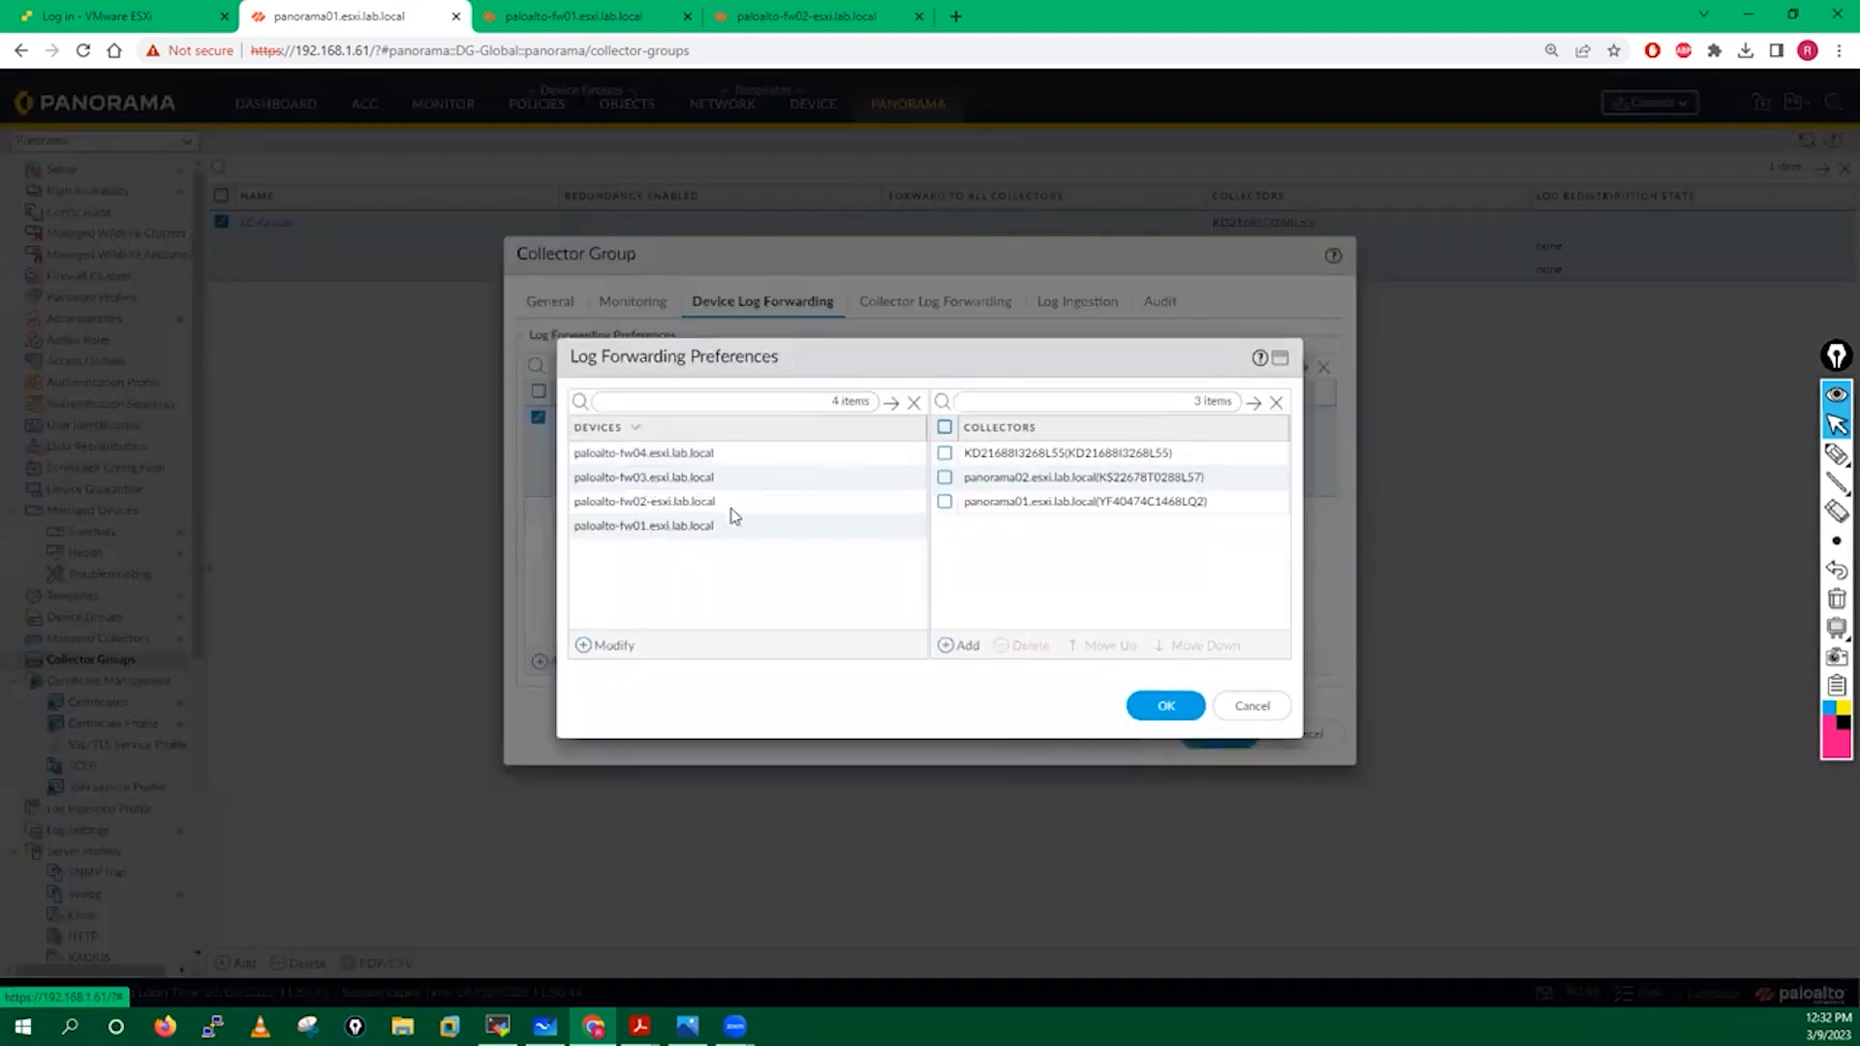
Drop paloalto-fw01 and fw02 from the preference, save LC-Group, and bring up the guide PDF.
{"action": "left_click", "coordinate": [610, 646]}
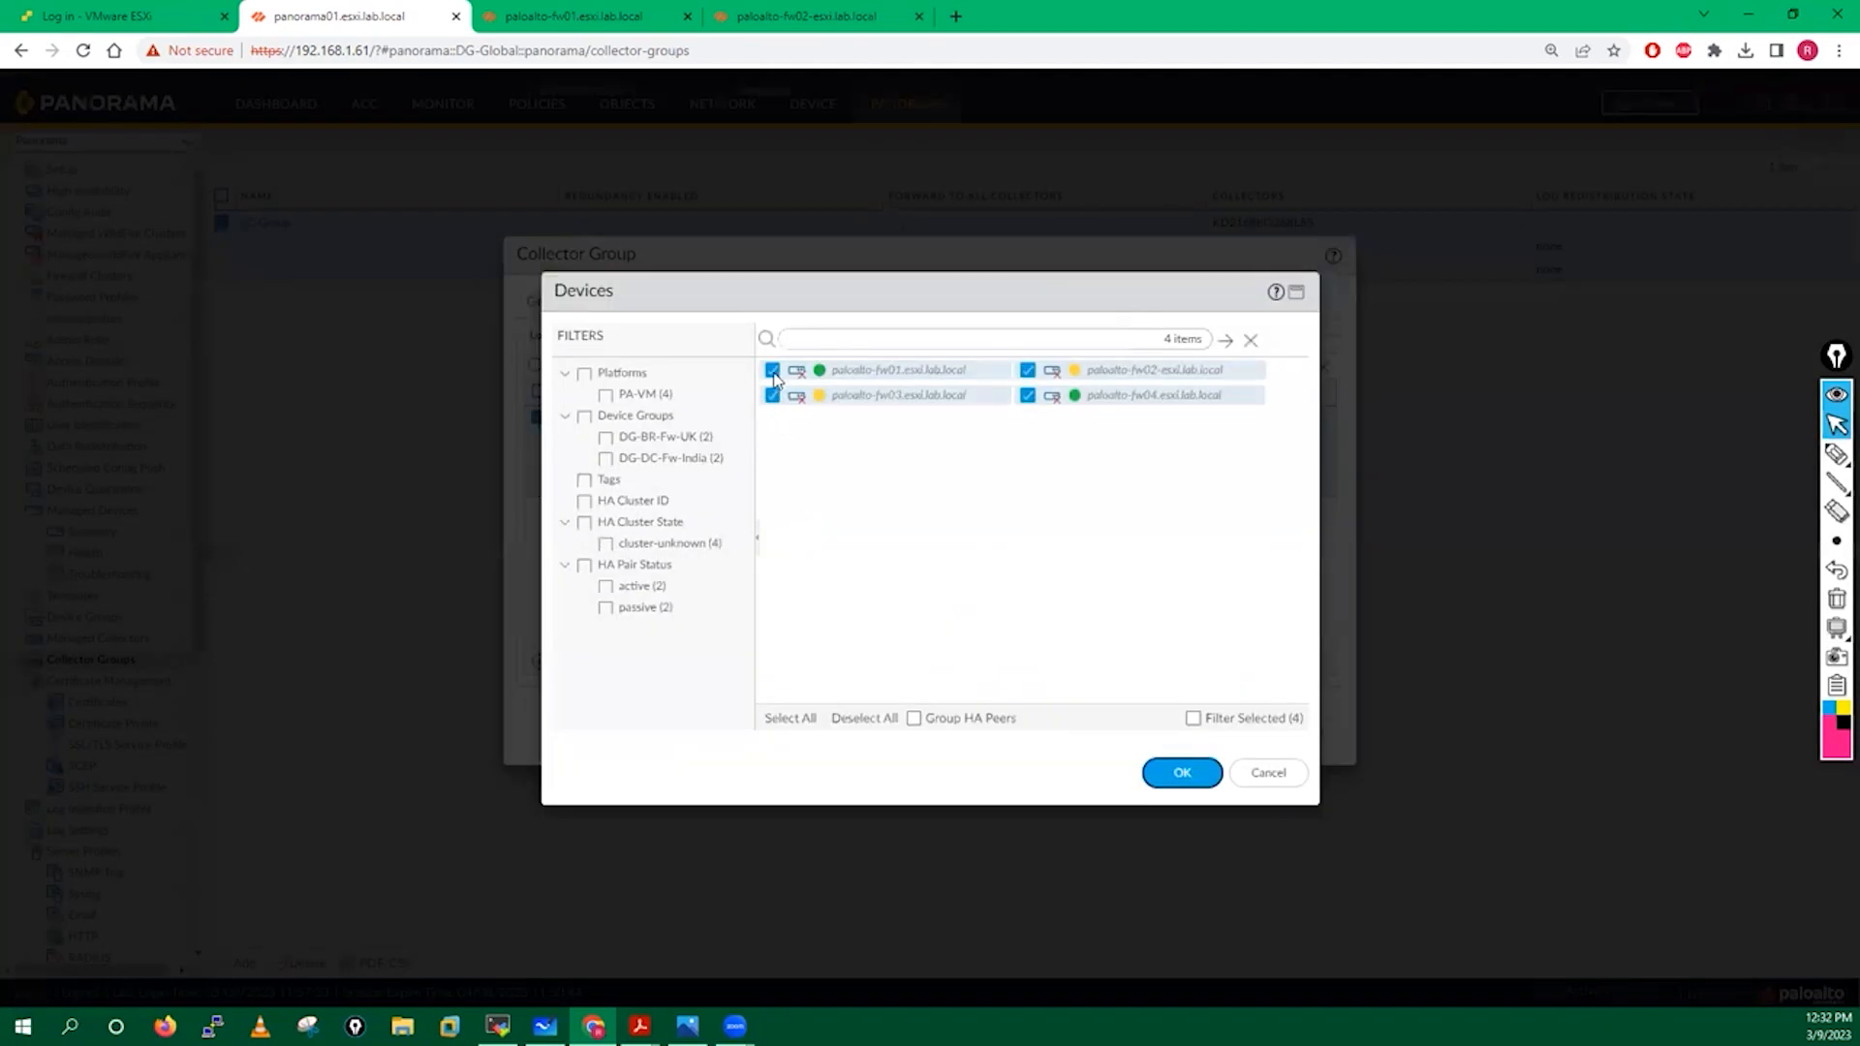
{"action": "left_click", "coordinate": [772, 371]}
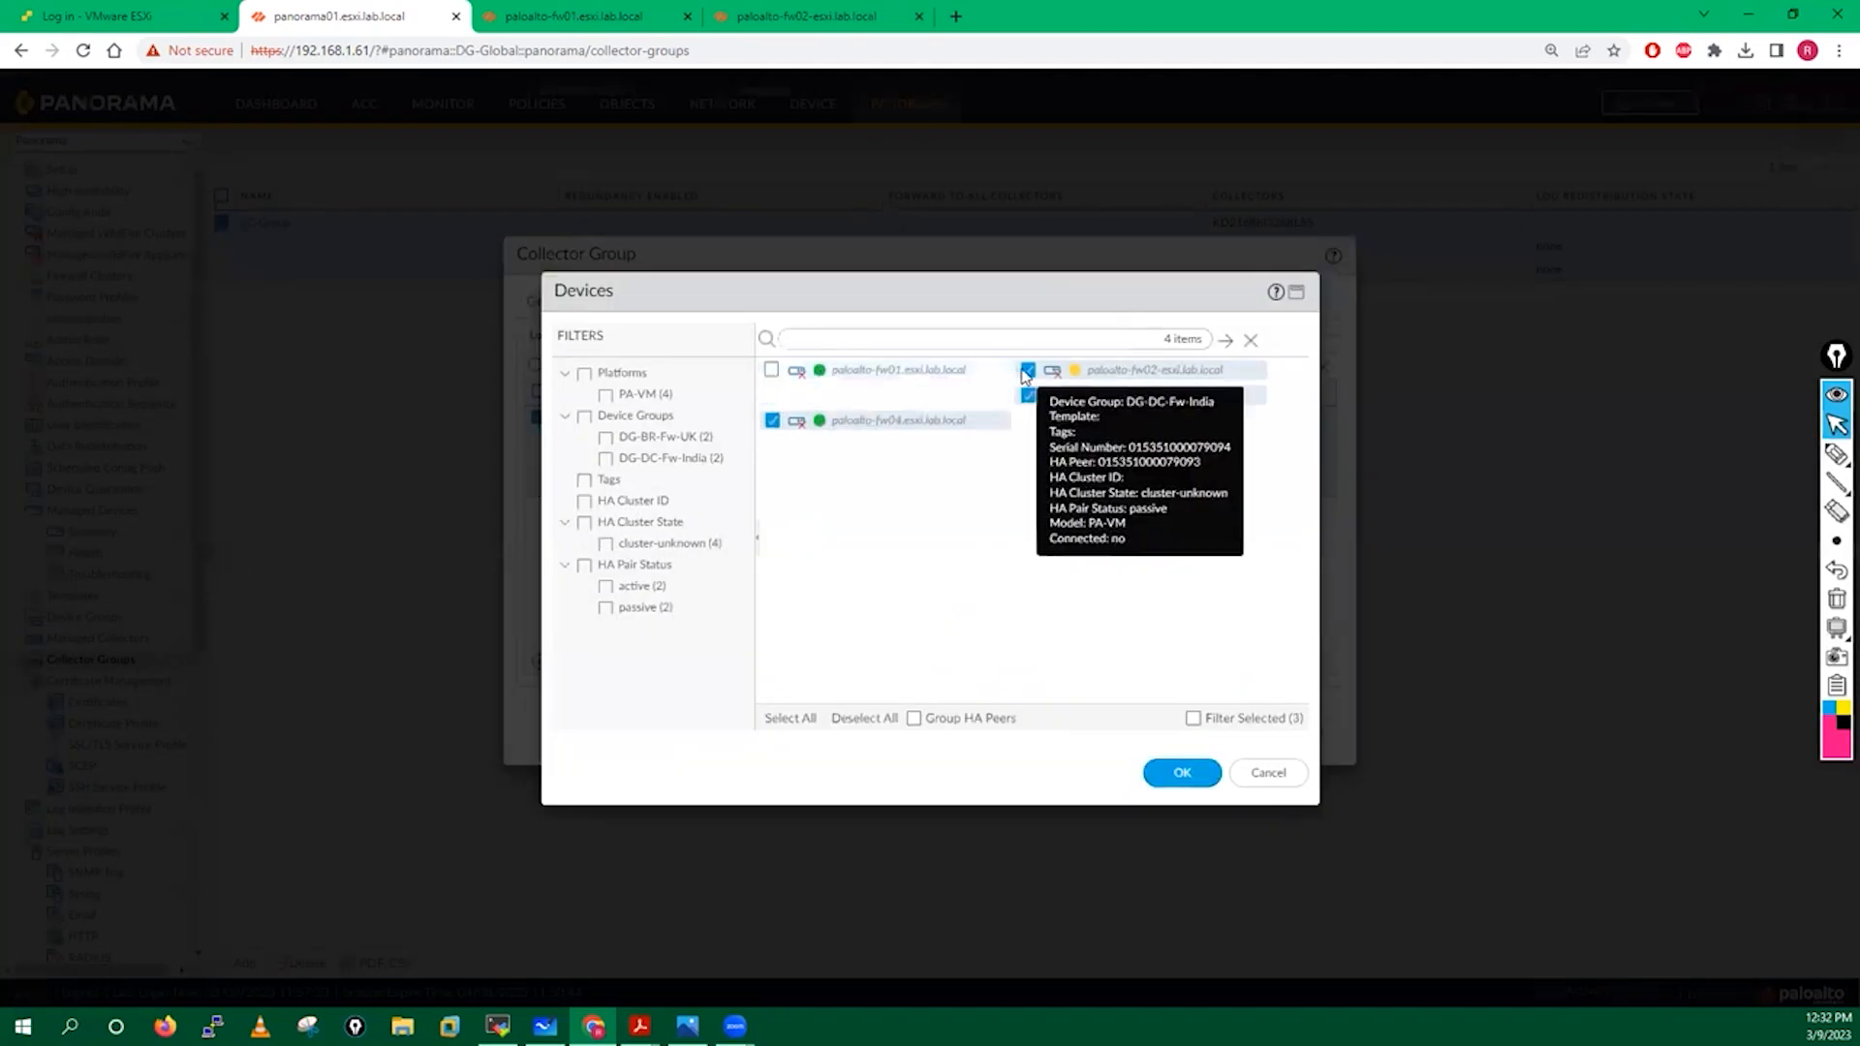
{"action": "left_click", "coordinate": [1028, 370]}
{"action": "left_click", "coordinate": [1179, 772]}
{"action": "left_click", "coordinate": [1167, 715]}
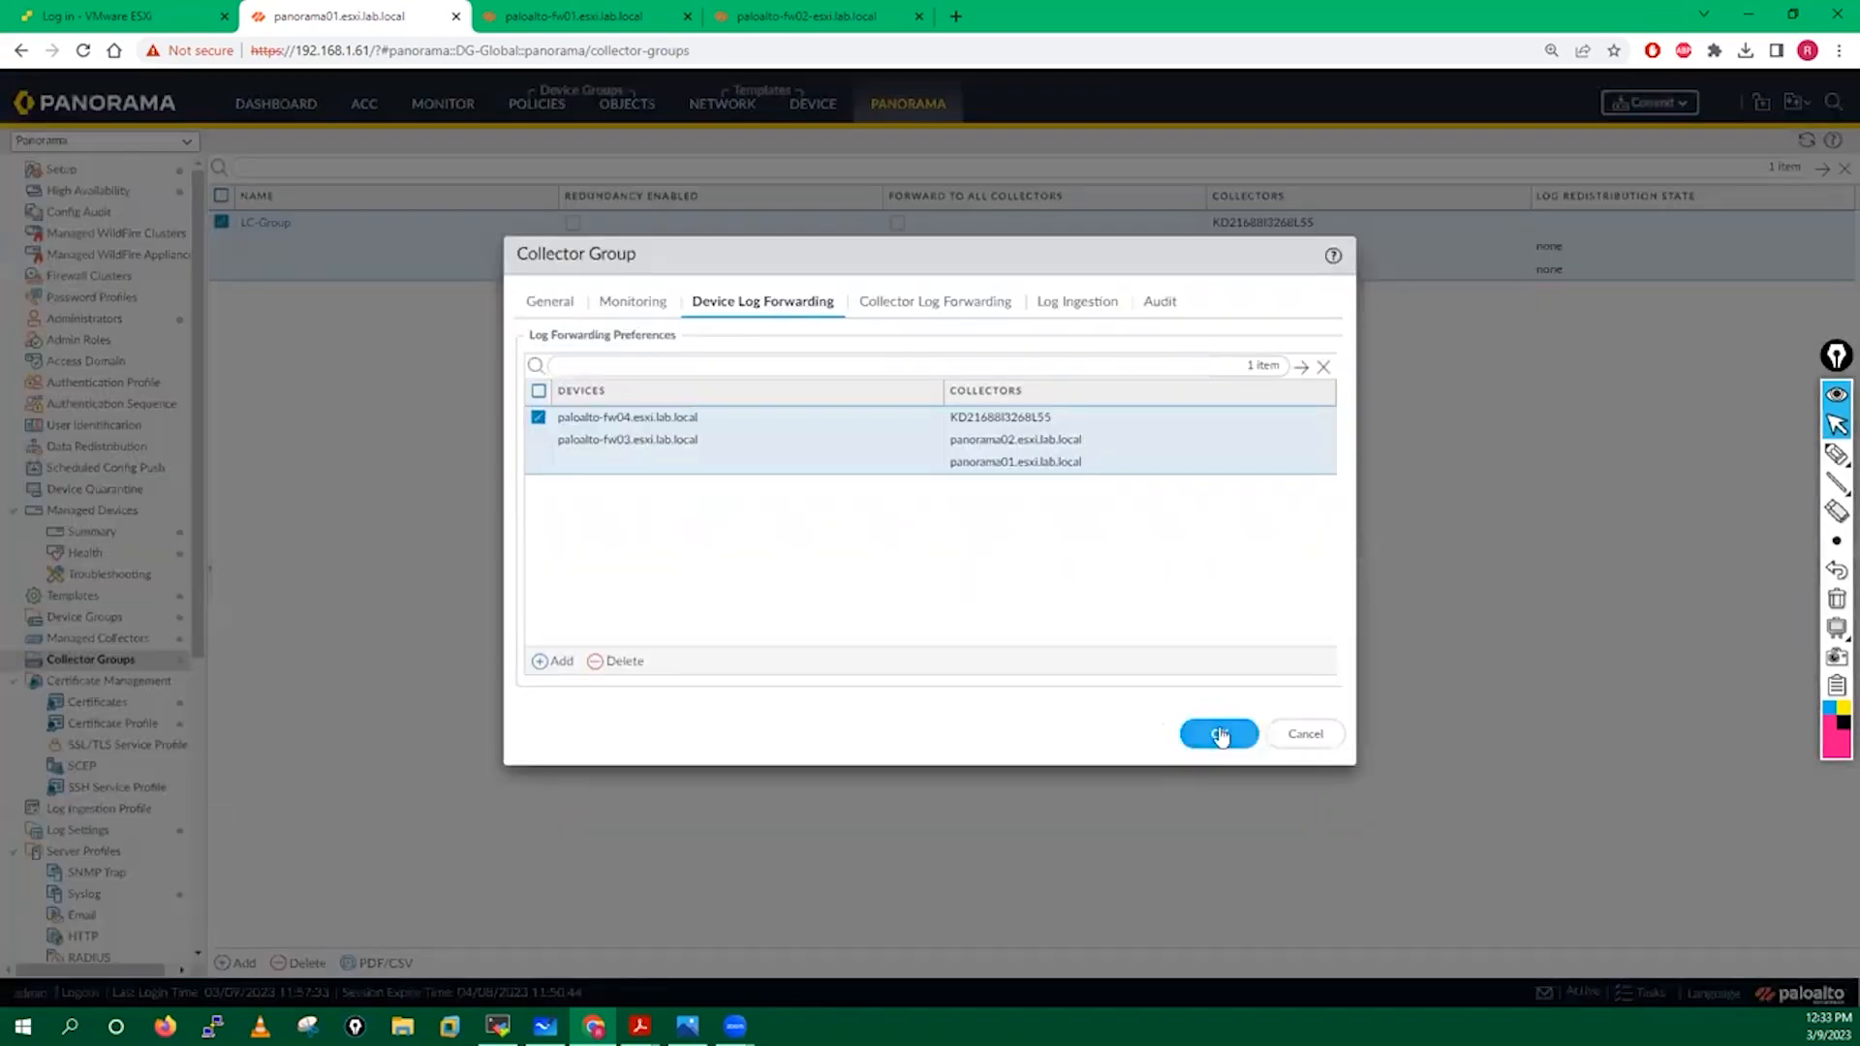
{"action": "left_click", "coordinate": [1220, 734]}
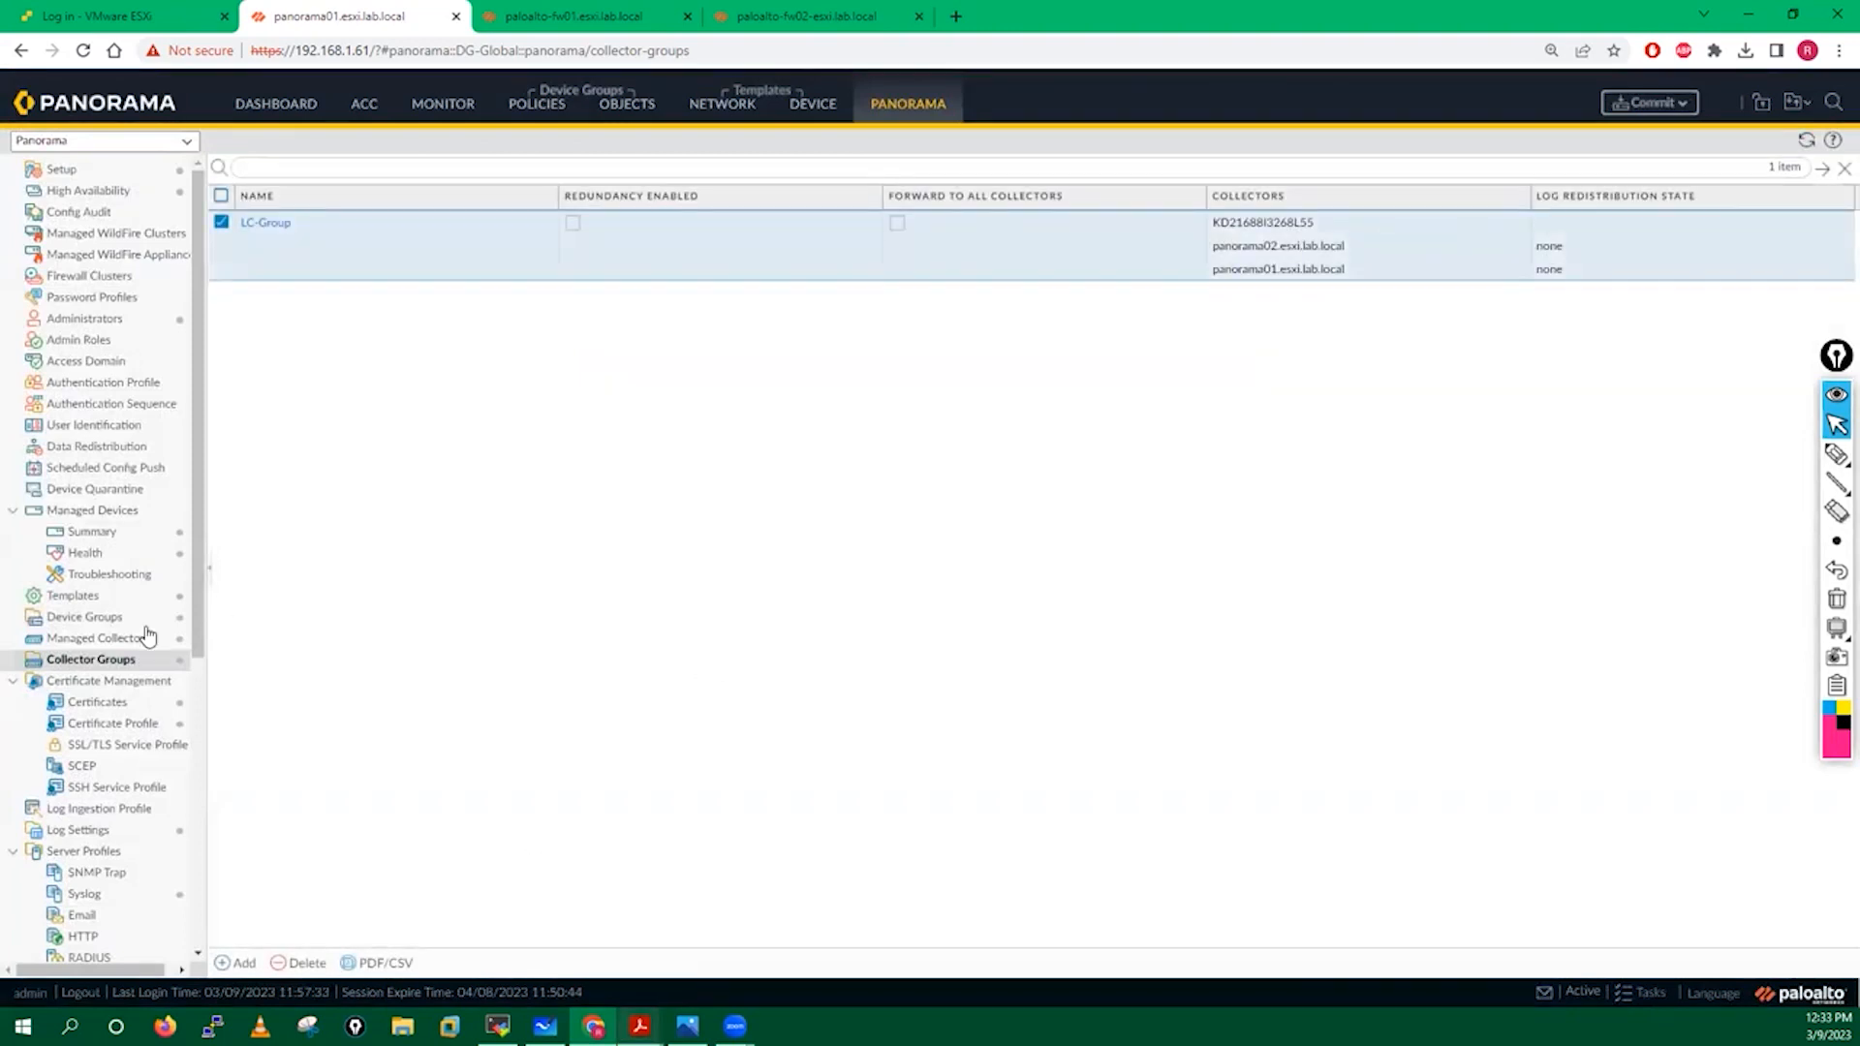
{"action": "mouse_move", "coordinate": [640, 1017]}
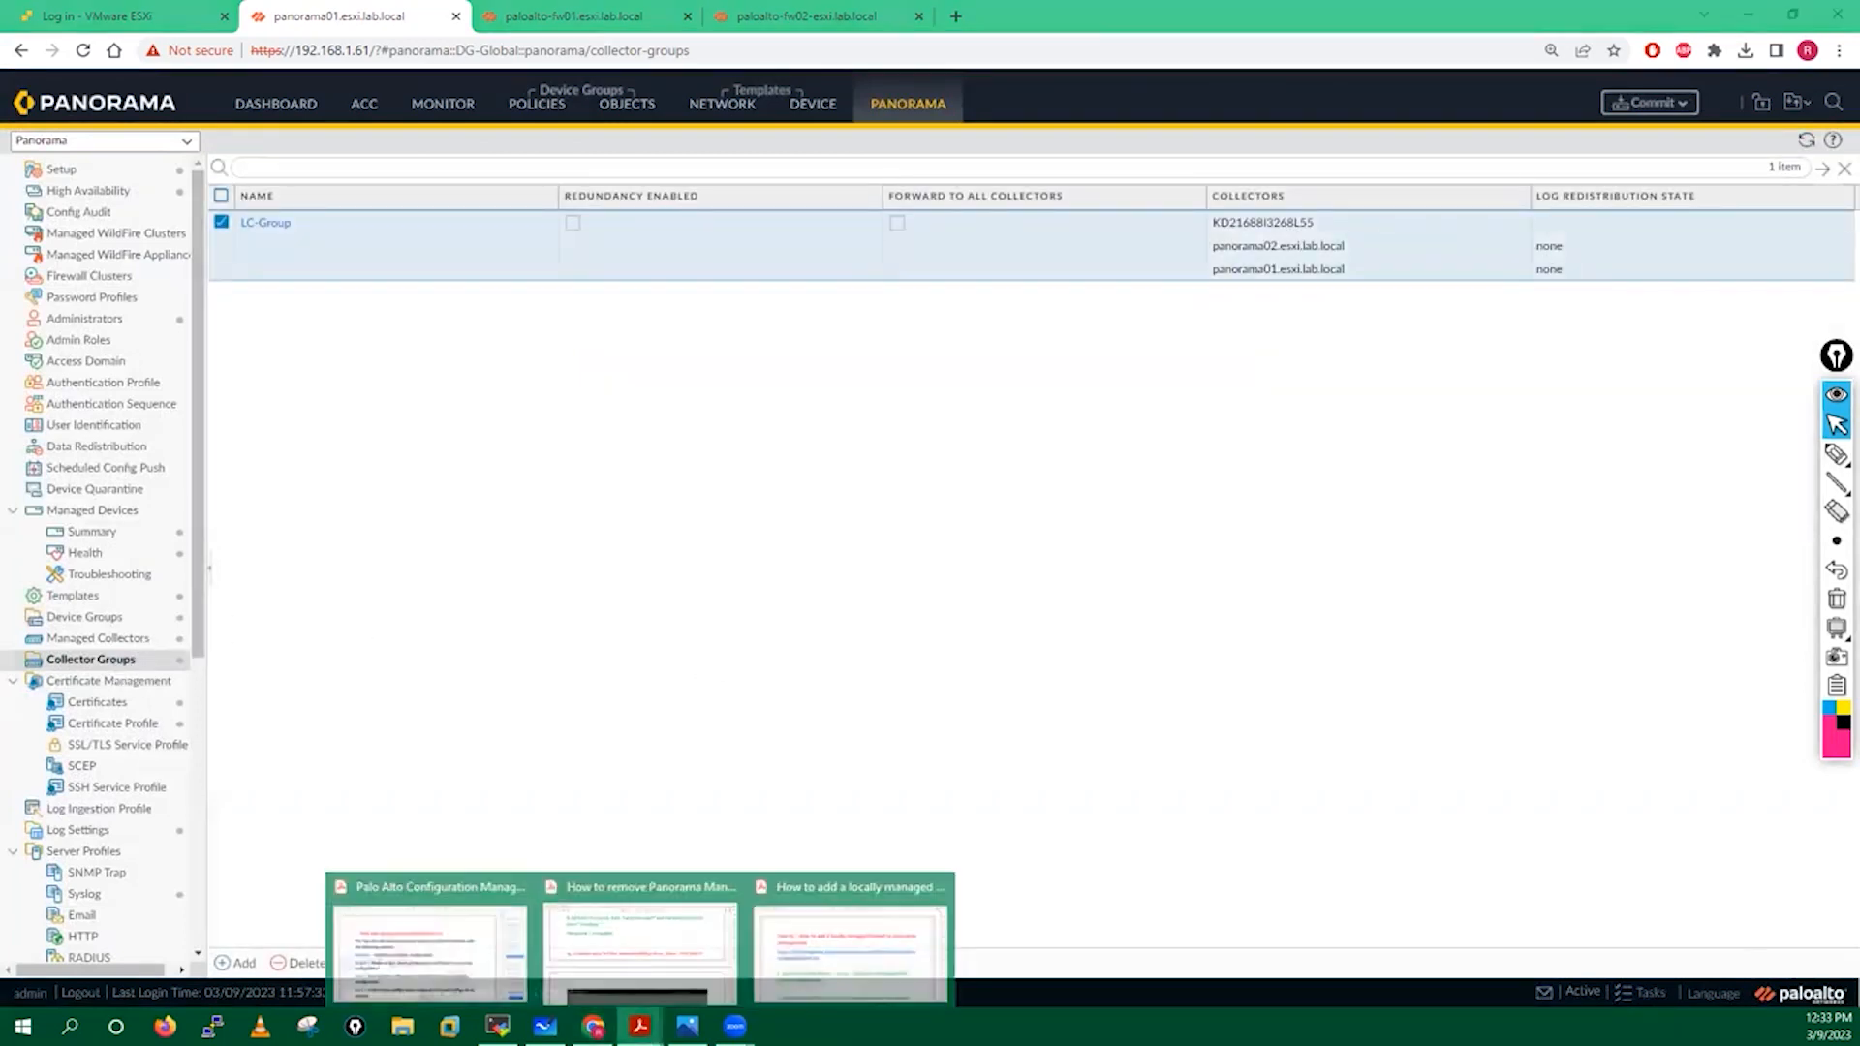
{"action": "left_click", "coordinate": [635, 924]}
Scroll the guide through steps 10–12 to the Commit to Panorama screenshot on page 10.
{"action": "scroll", "coordinate": [573, 368], "scroll_direction": "down", "scroll_amount": 15}
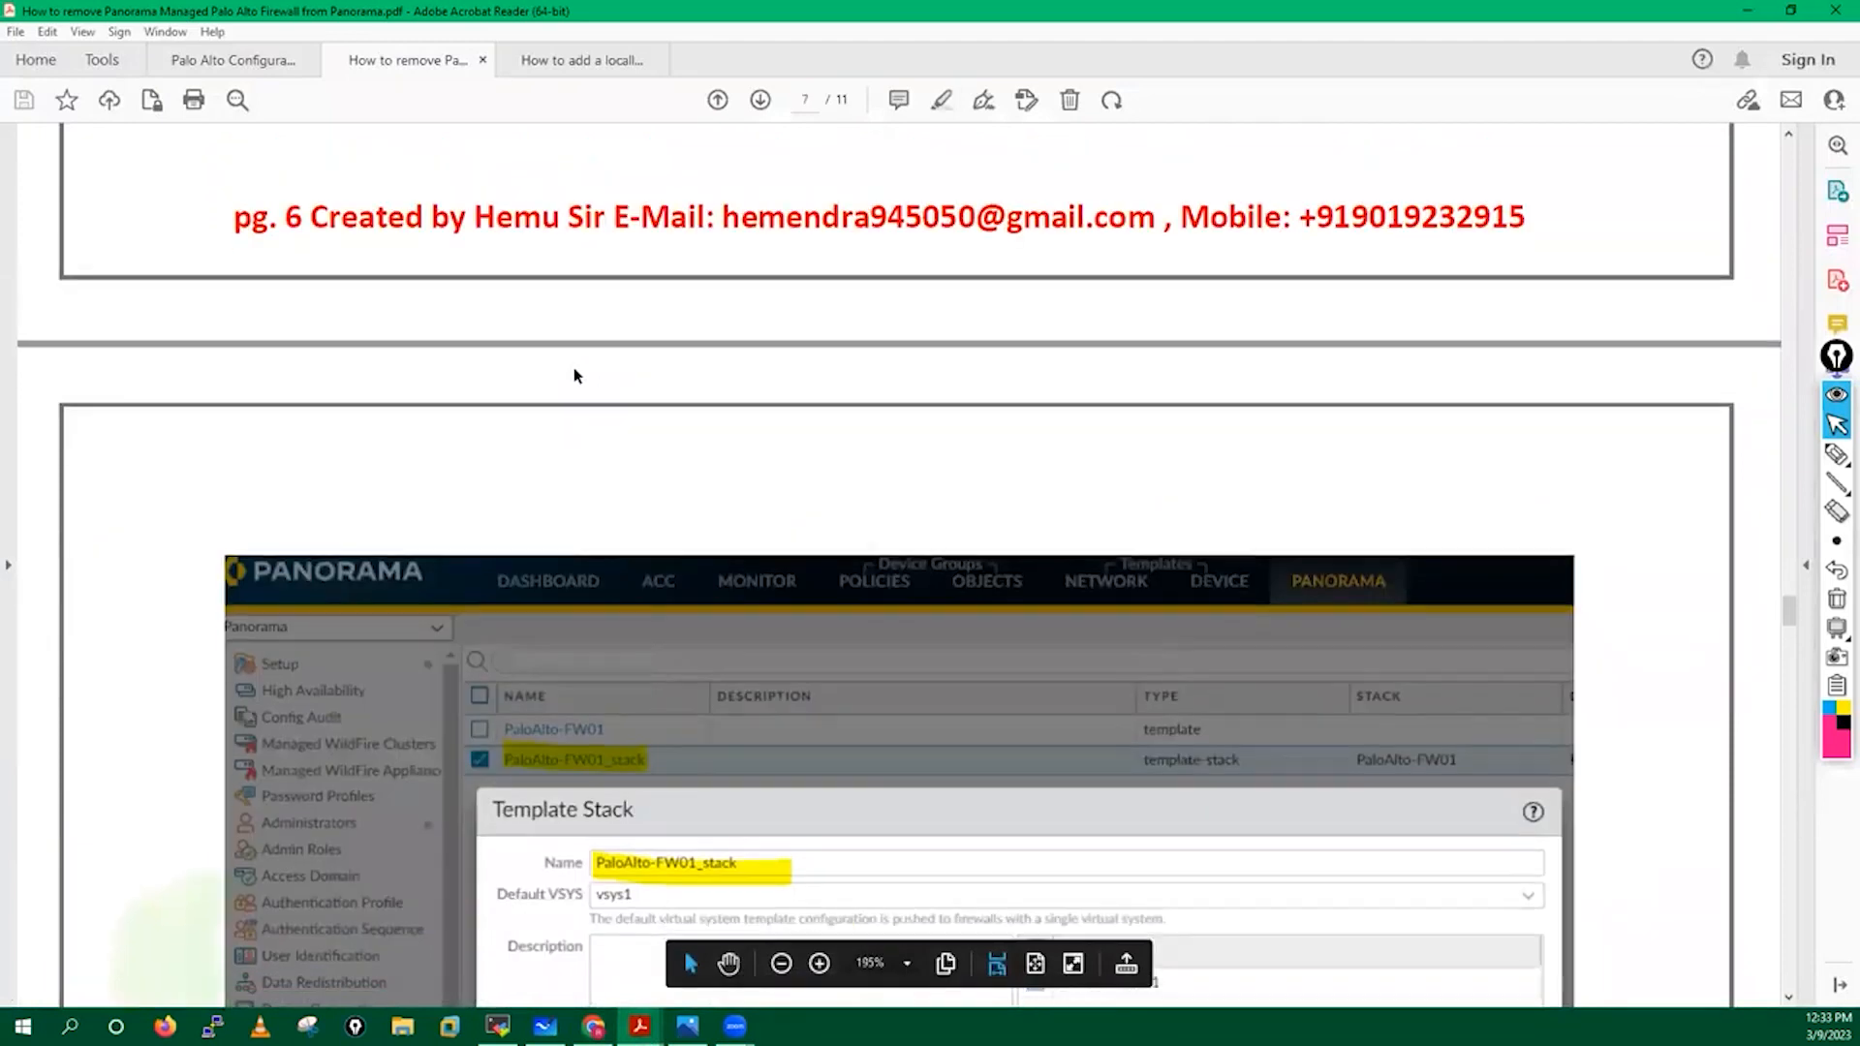
{"action": "scroll", "coordinate": [574, 367], "scroll_direction": "down", "scroll_amount": 10}
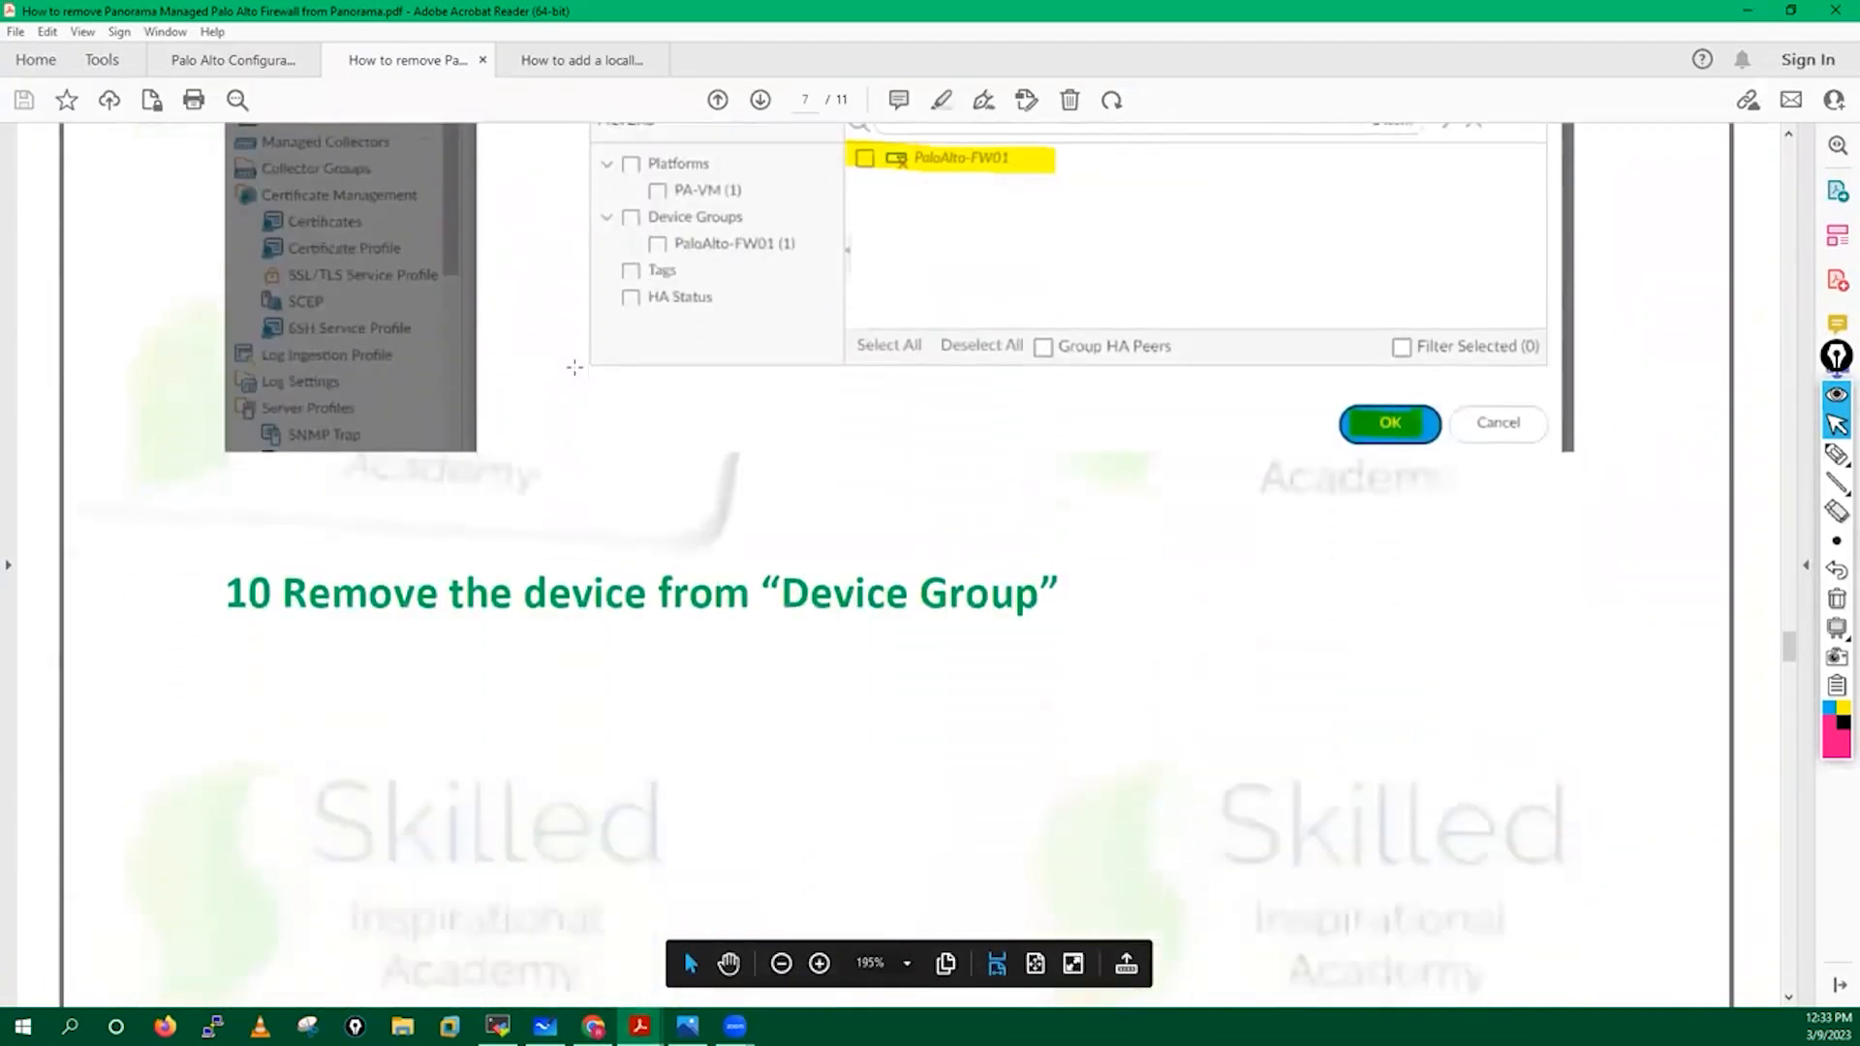
{"action": "scroll", "coordinate": [574, 367], "scroll_direction": "down", "scroll_amount": 10}
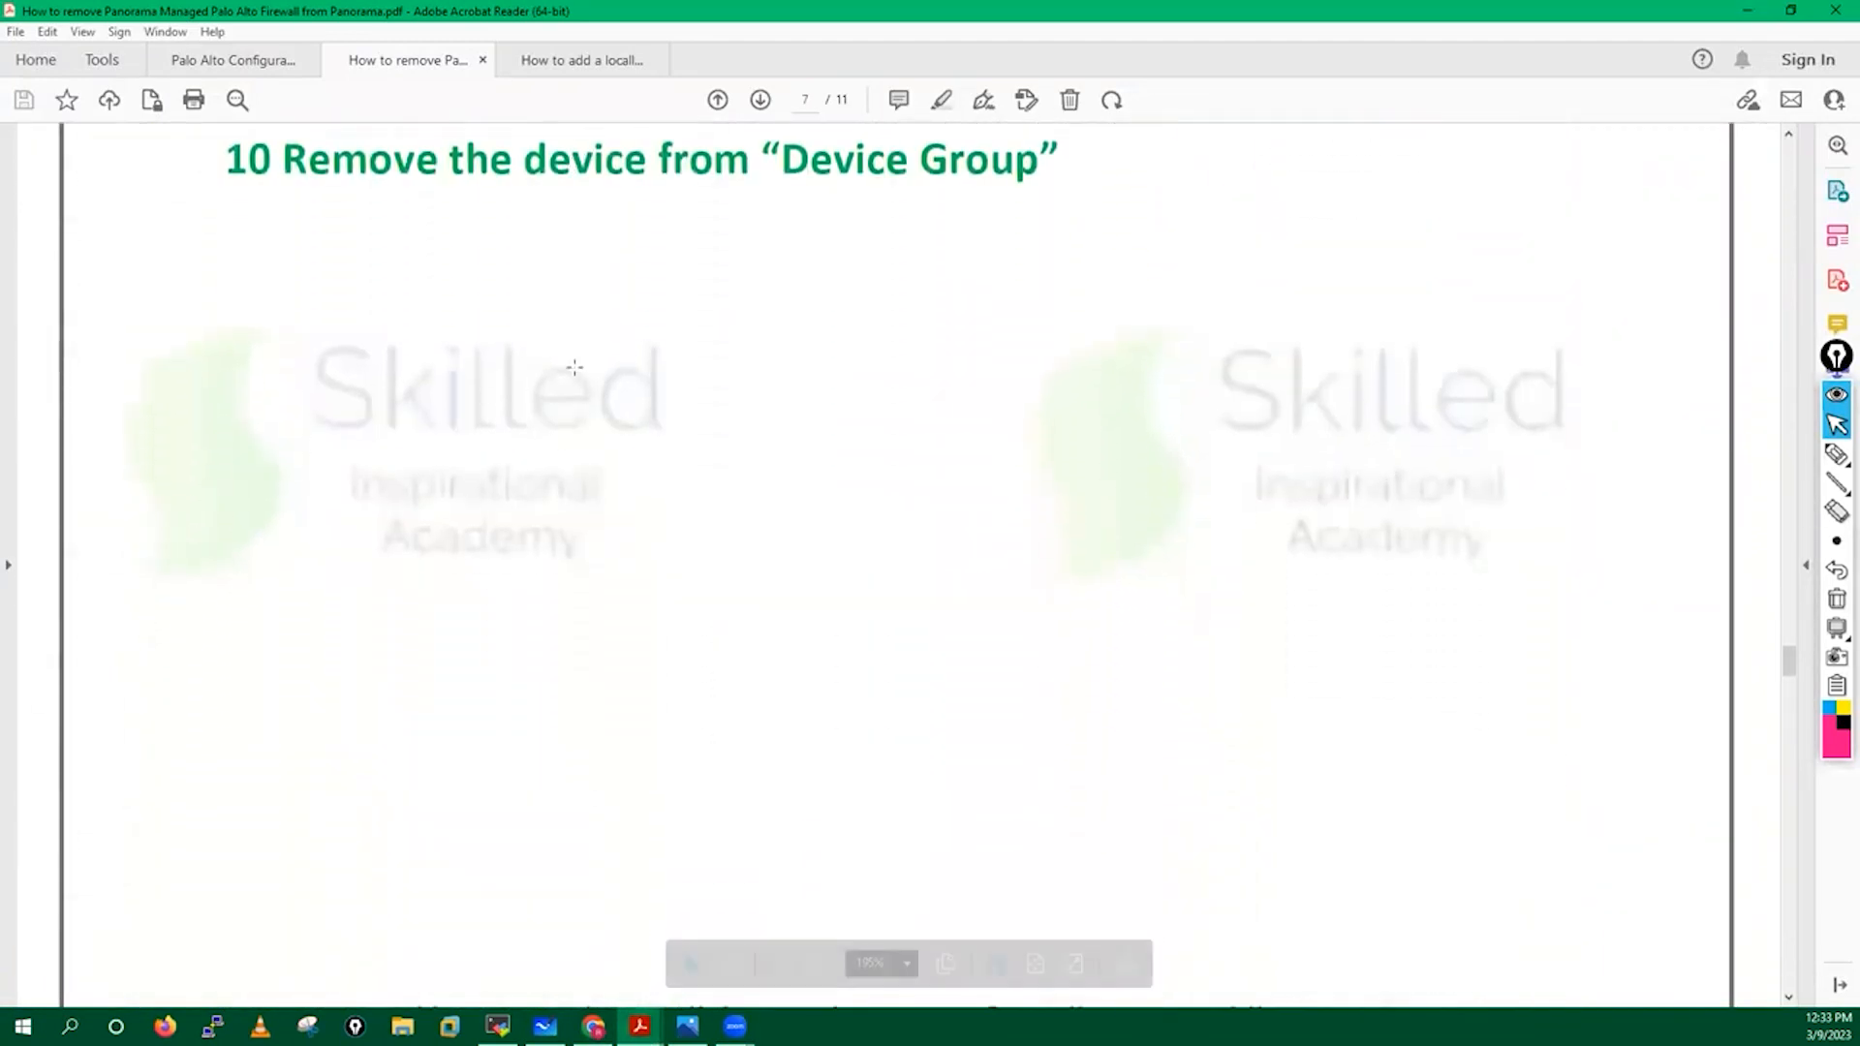
{"action": "scroll", "coordinate": [574, 367], "scroll_direction": "down", "scroll_amount": 14}
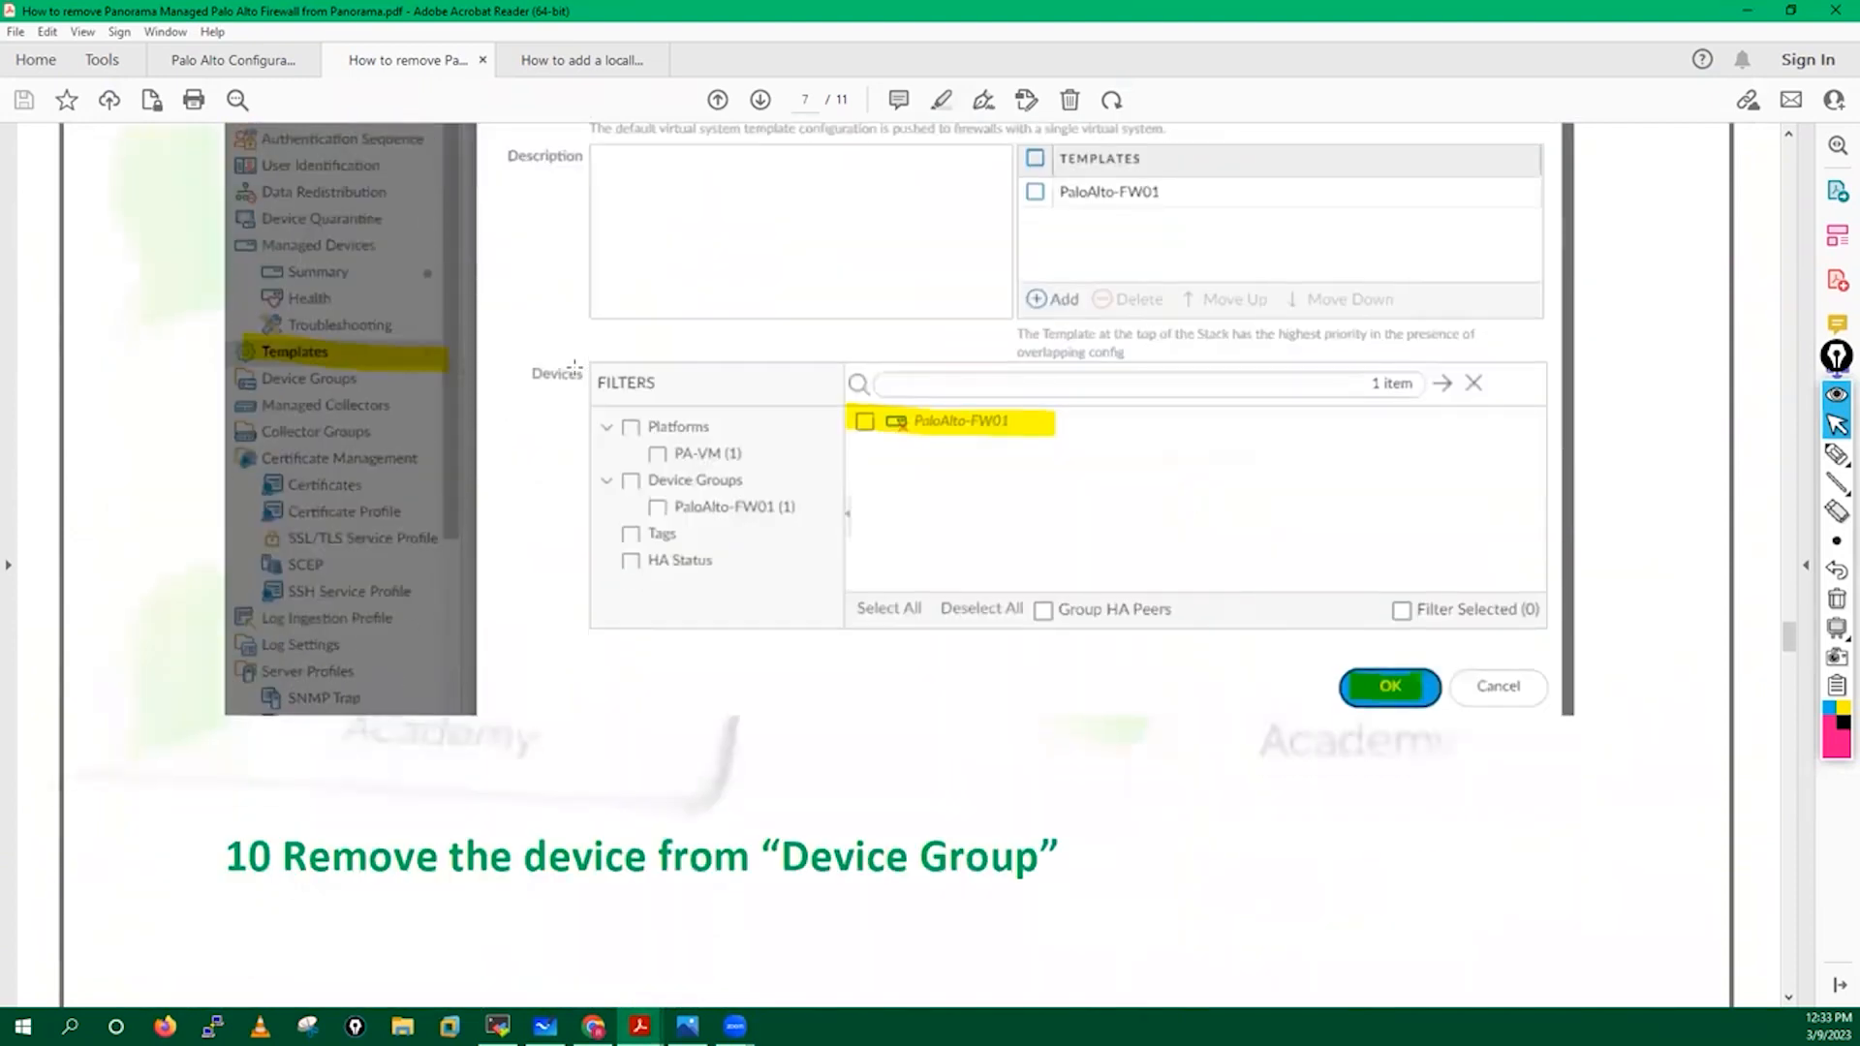
{"action": "scroll", "coordinate": [745, 464], "scroll_direction": "down", "scroll_amount": 20}
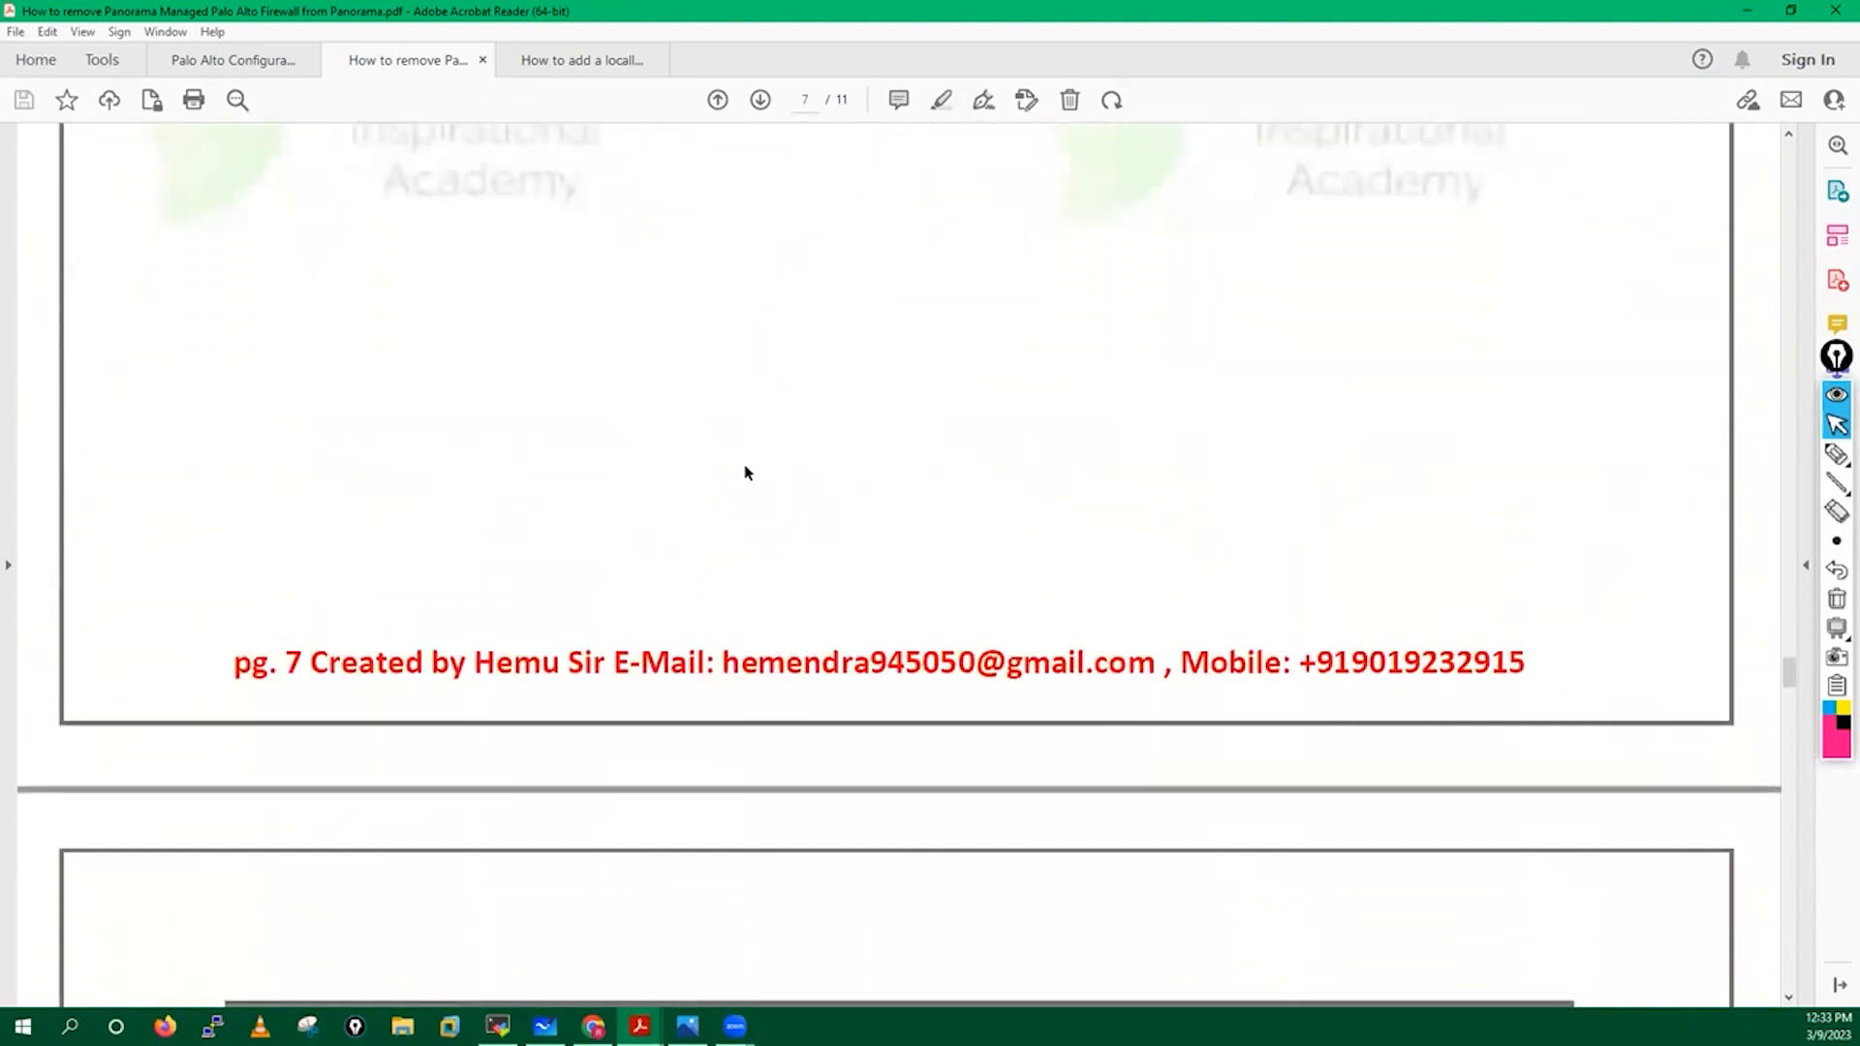
{"action": "scroll", "coordinate": [914, 619], "scroll_direction": "down", "scroll_amount": 14}
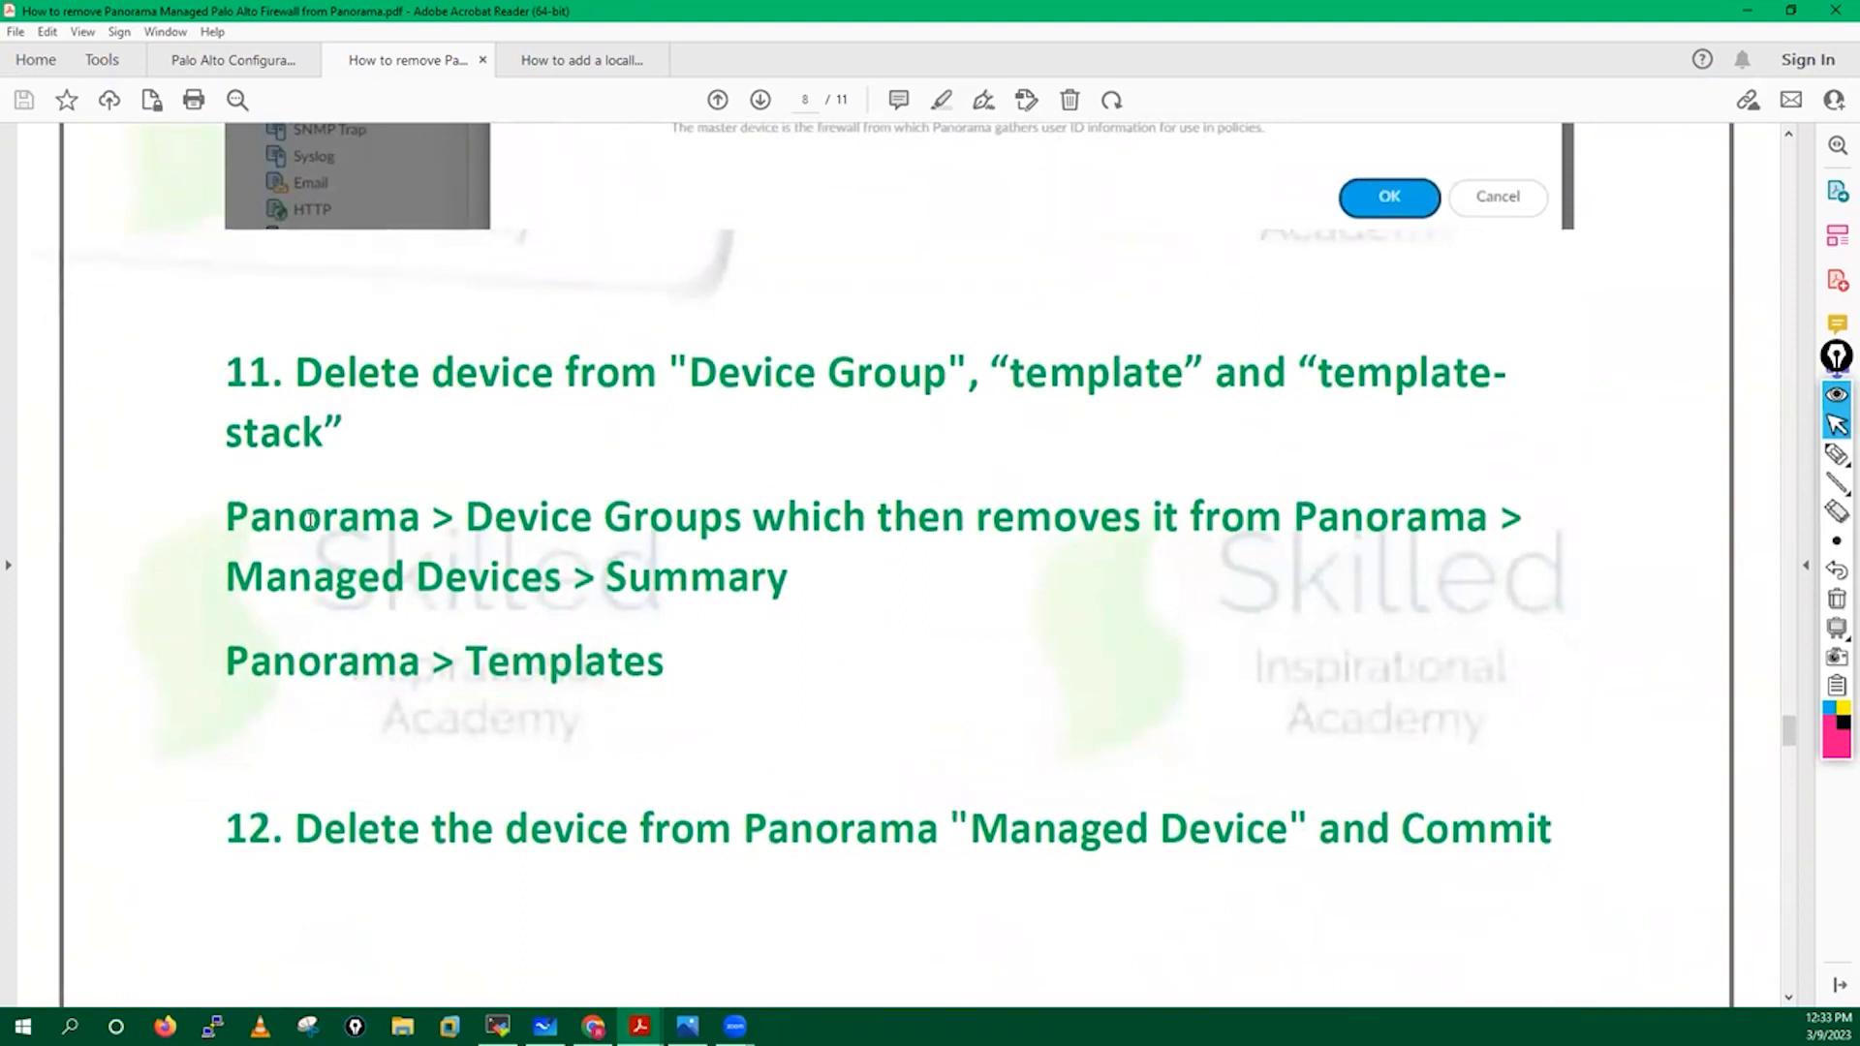
{"action": "scroll", "coordinate": [813, 525], "scroll_direction": "down", "scroll_amount": 2}
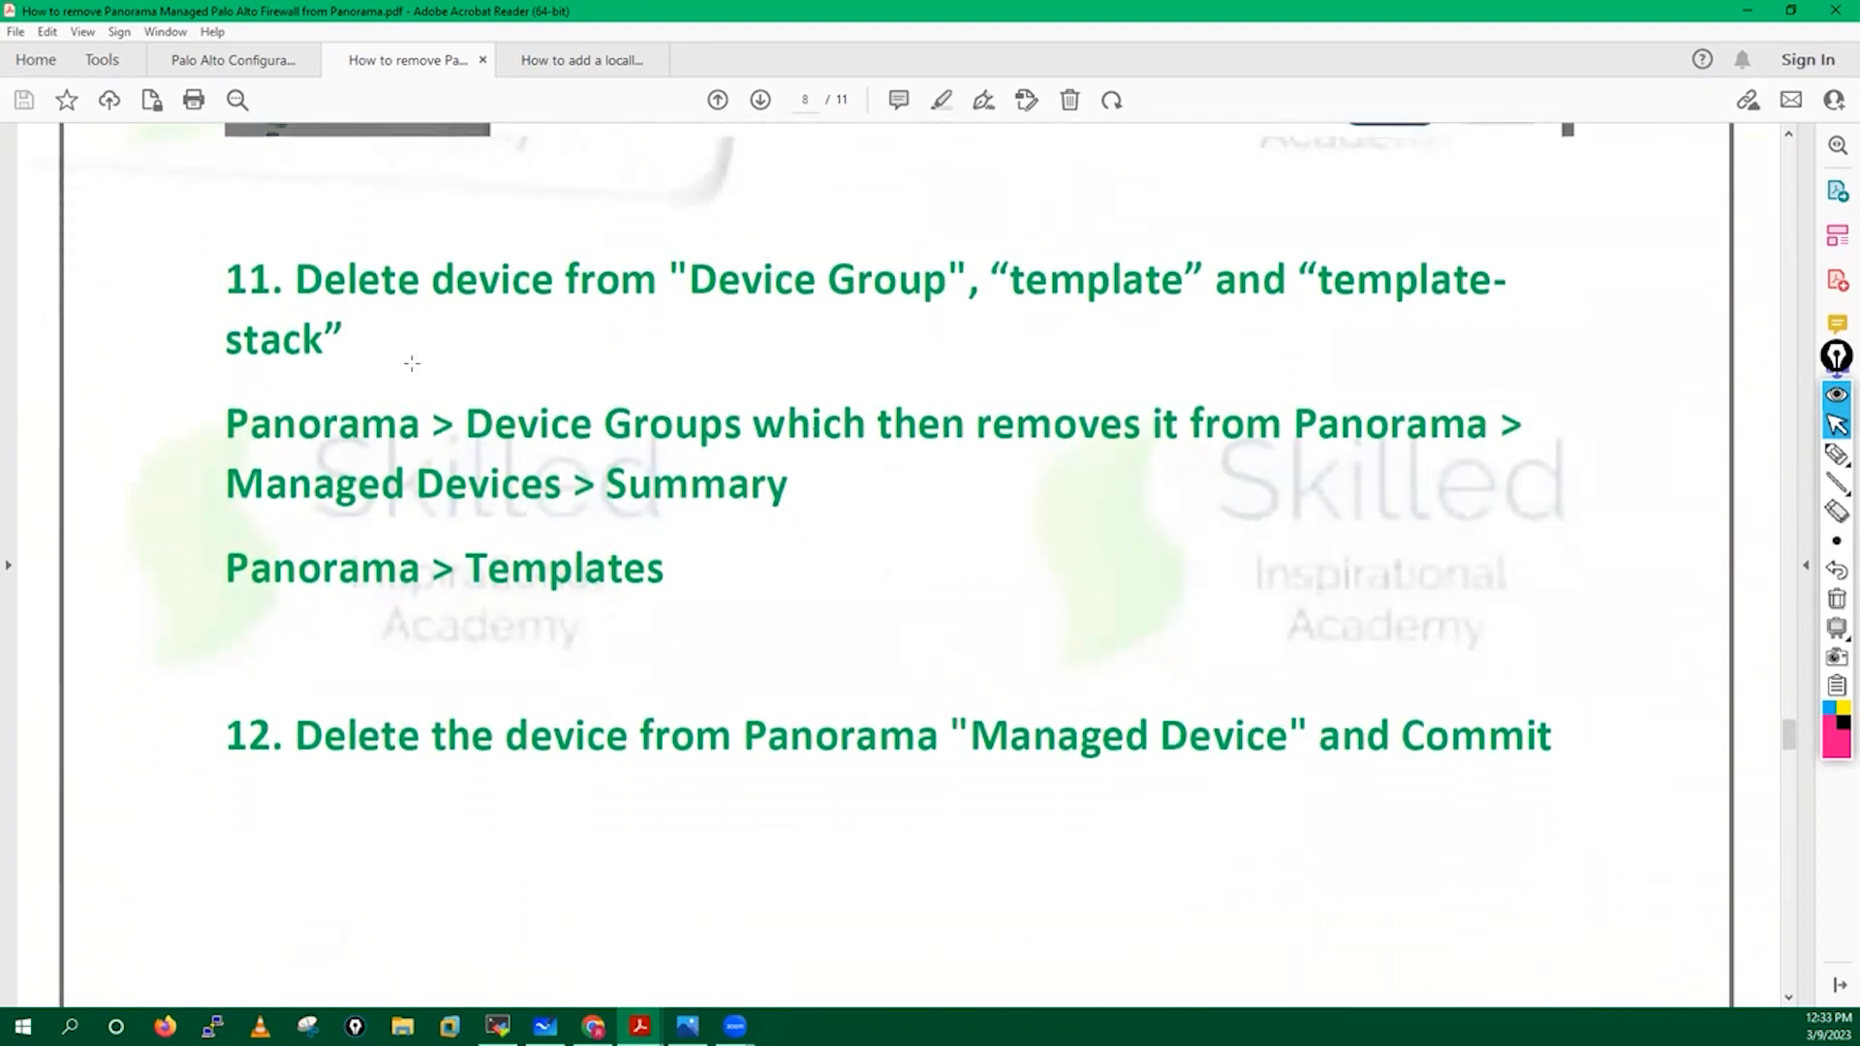
{"action": "scroll", "coordinate": [582, 446], "scroll_direction": "down", "scroll_amount": 1}
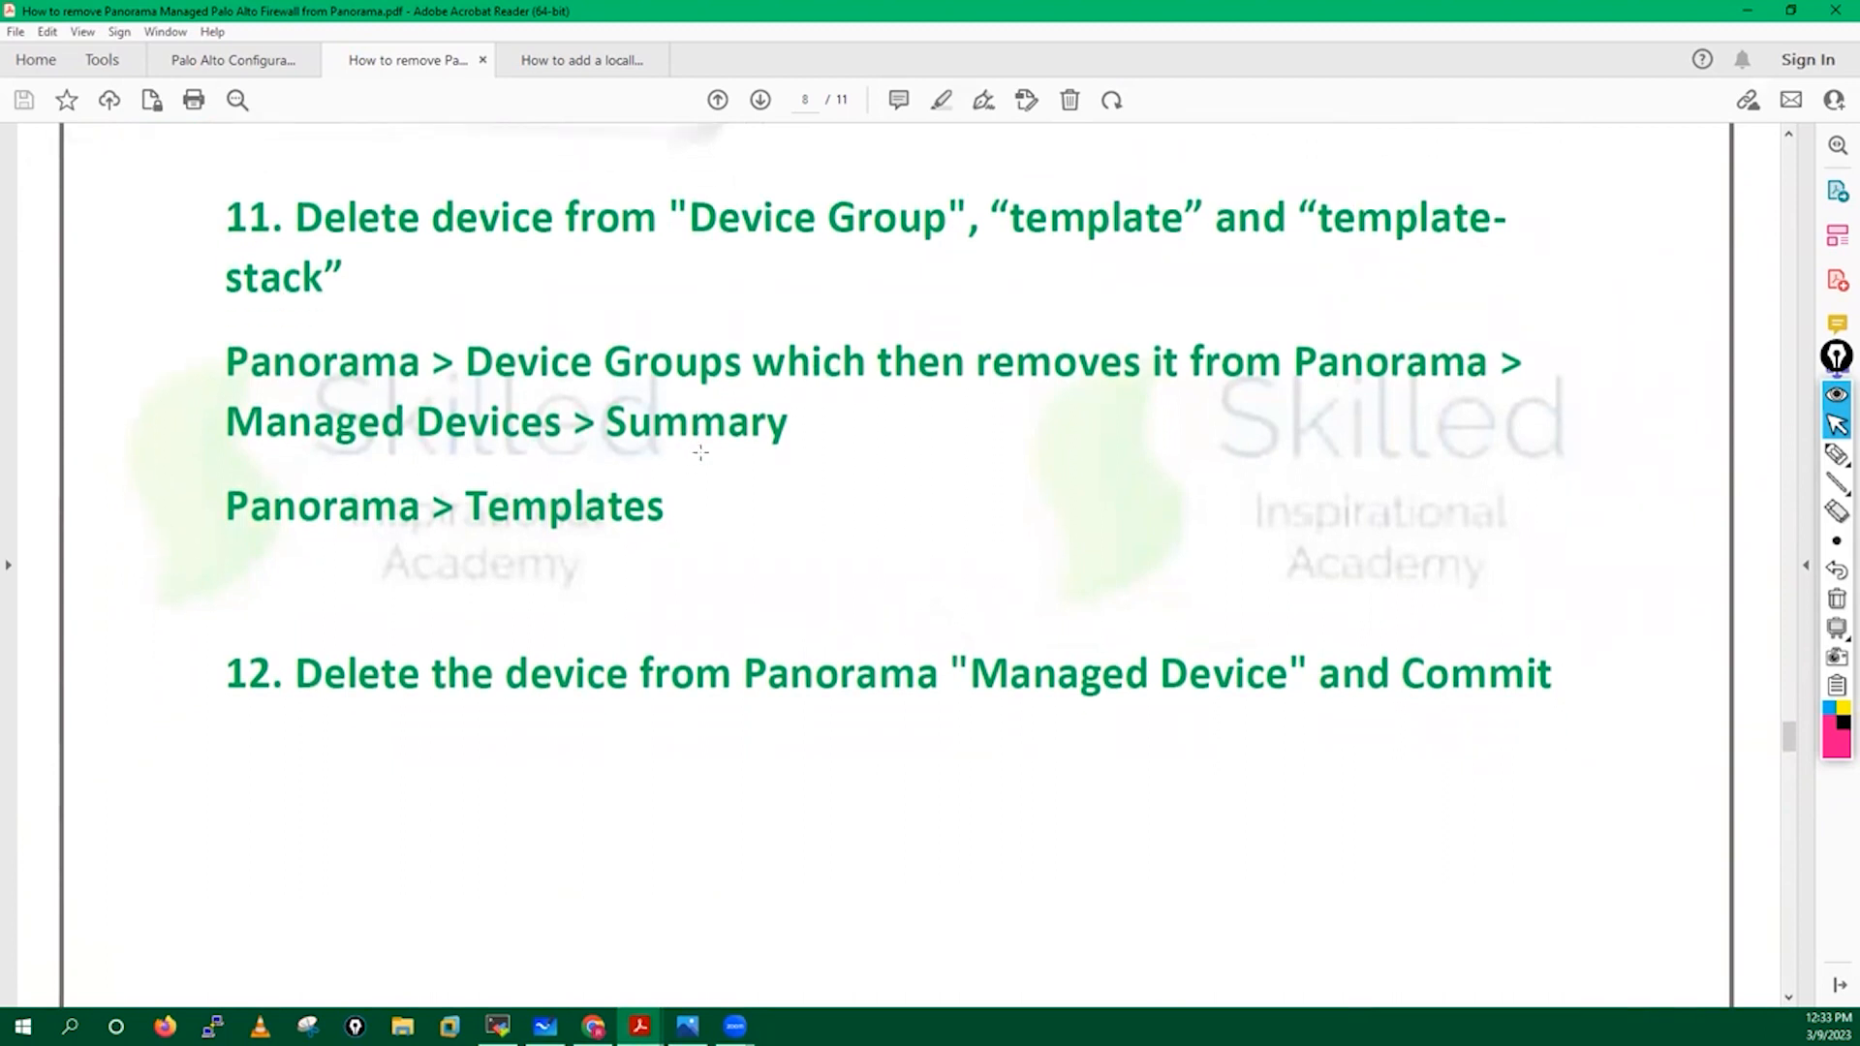
{"action": "scroll", "coordinate": [702, 450], "scroll_direction": "down", "scroll_amount": 1}
{"action": "scroll", "coordinate": [596, 429], "scroll_direction": "down", "scroll_amount": 3}
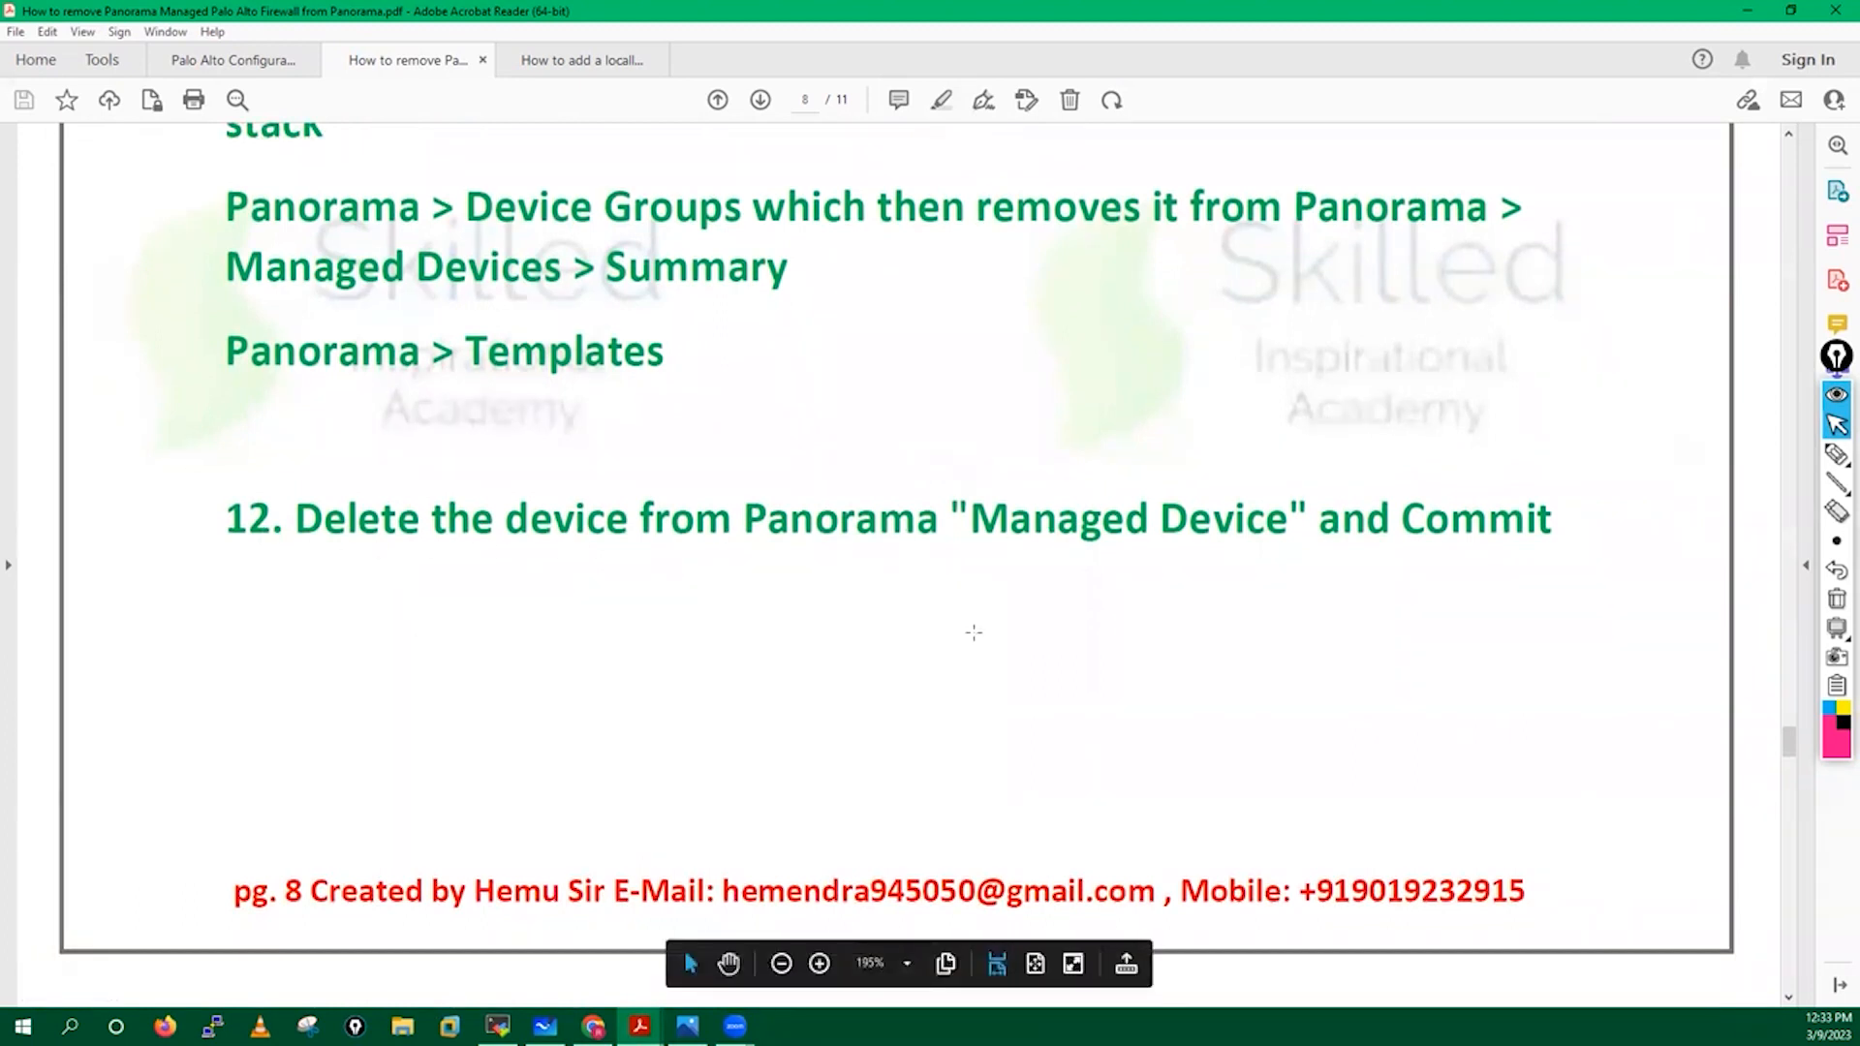
{"action": "scroll", "coordinate": [788, 690], "scroll_direction": "down", "scroll_amount": 8}
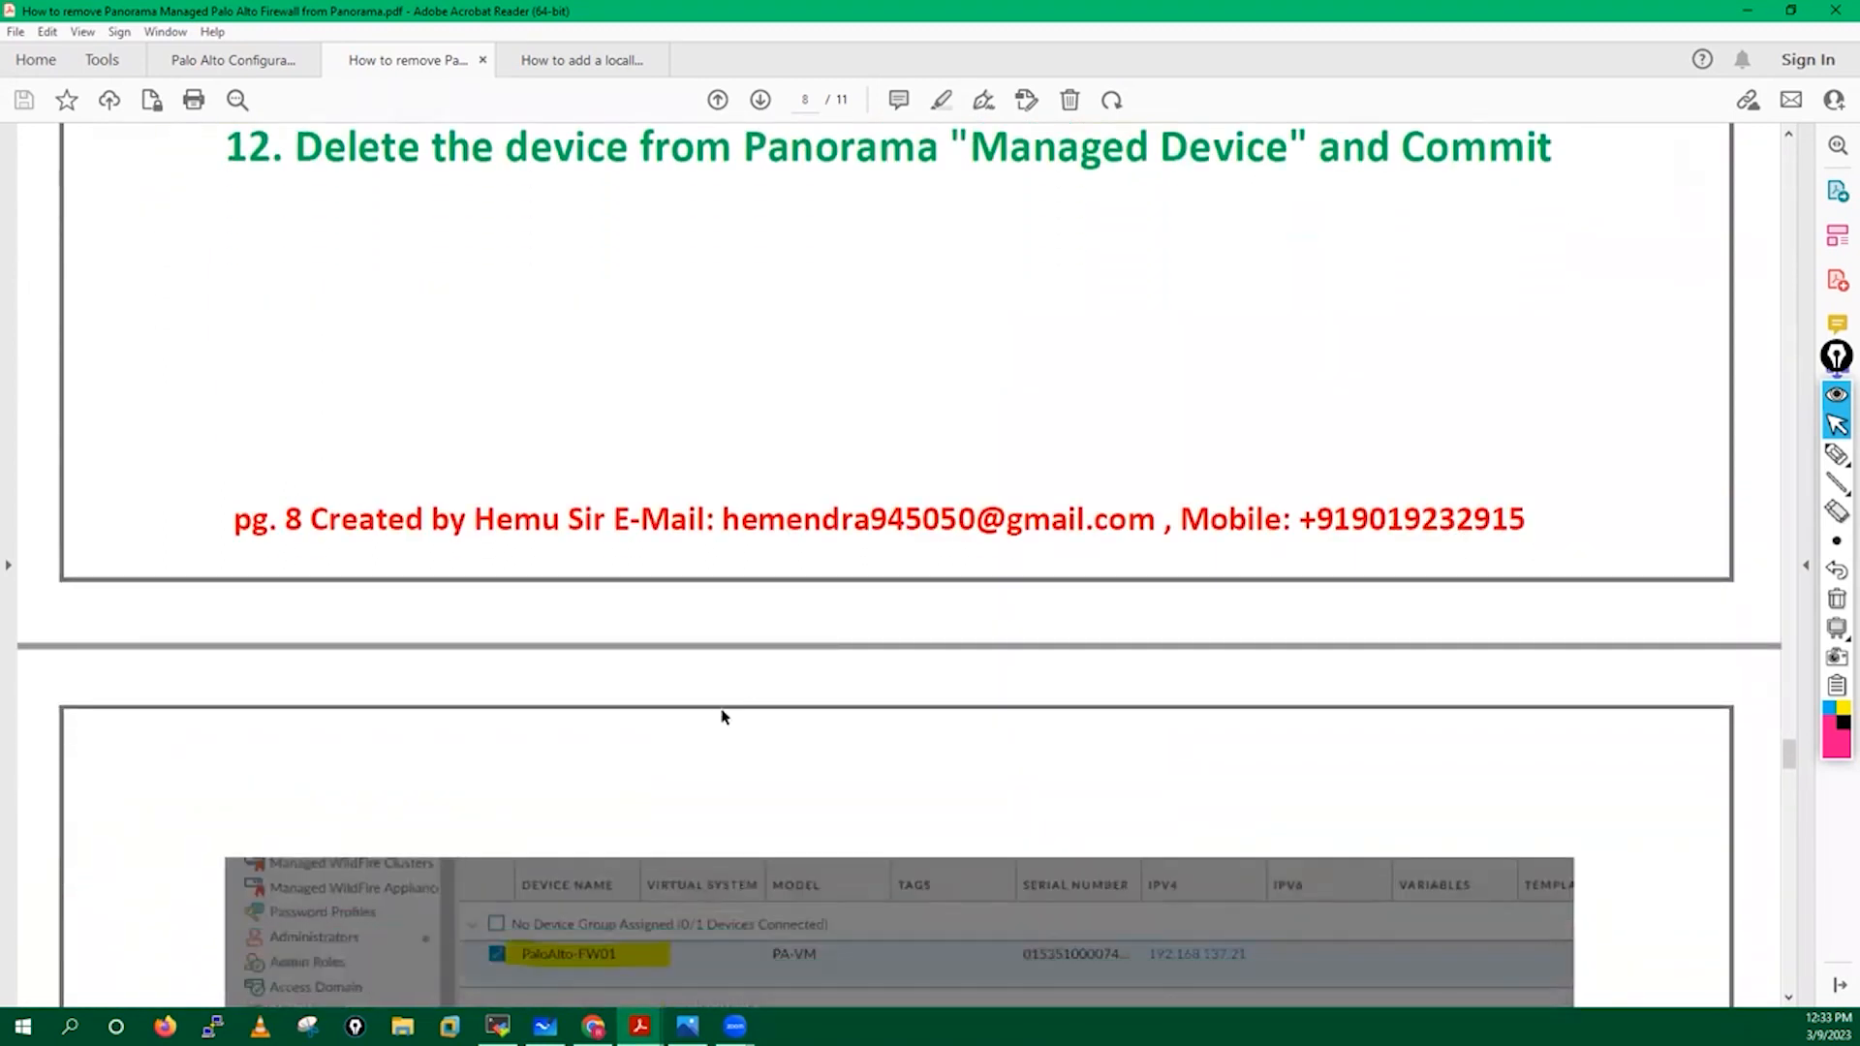
{"action": "scroll", "coordinate": [721, 717], "scroll_direction": "down", "scroll_amount": 9}
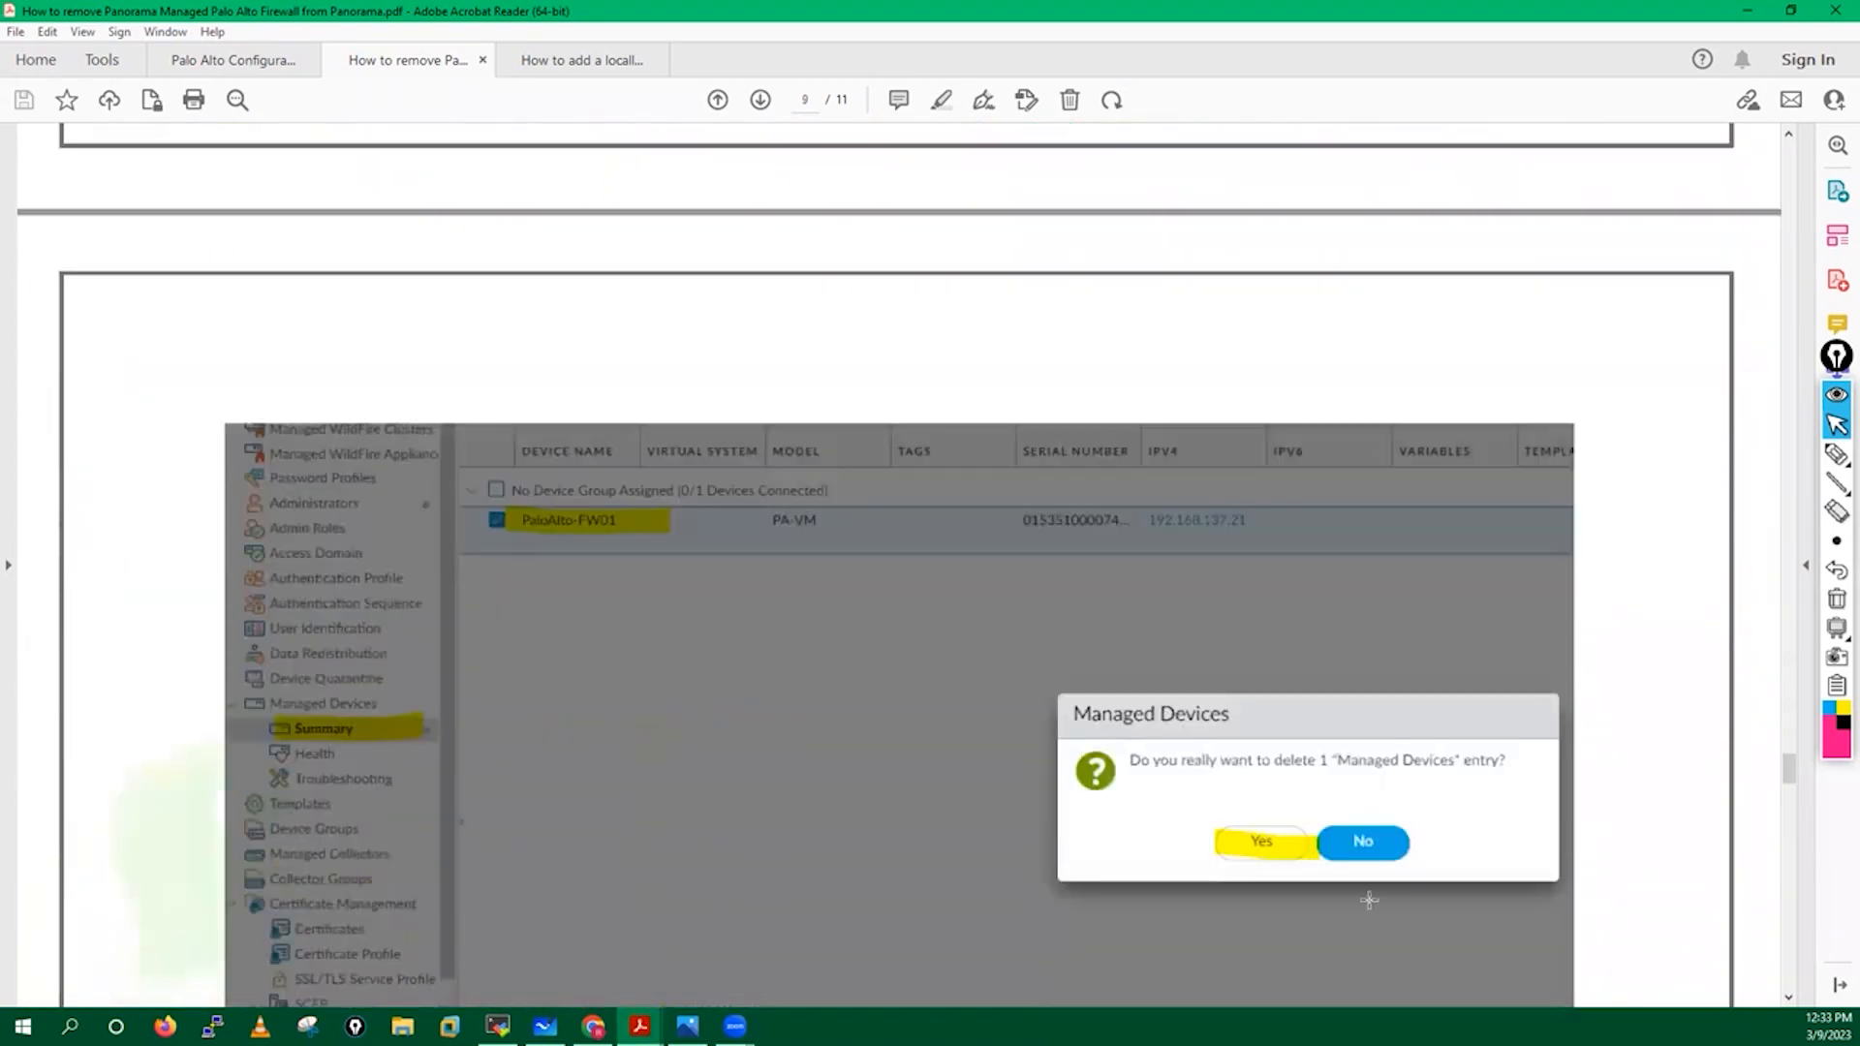
{"action": "scroll", "coordinate": [673, 822], "scroll_direction": "down", "scroll_amount": 20}
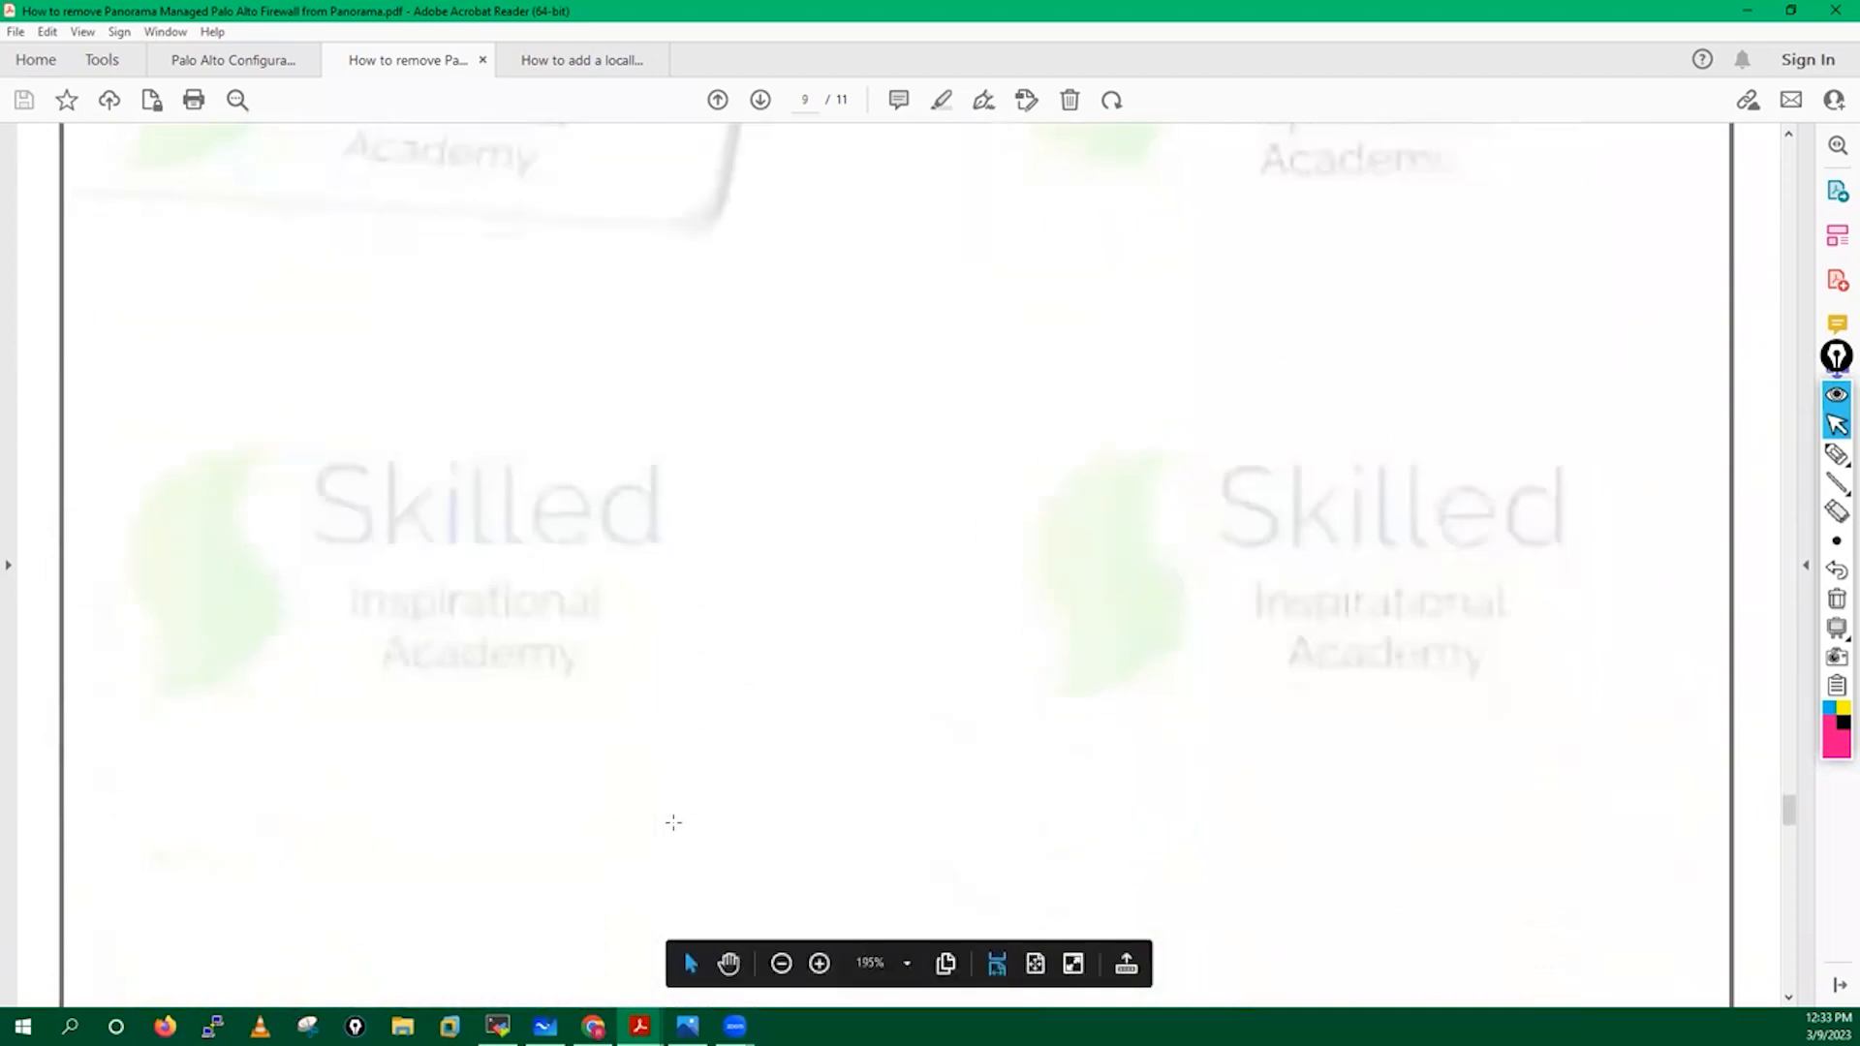
{"action": "scroll", "coordinate": [673, 822], "scroll_direction": "down", "scroll_amount": 15}
{"action": "scroll", "coordinate": [683, 945], "scroll_direction": "down", "scroll_amount": 2}
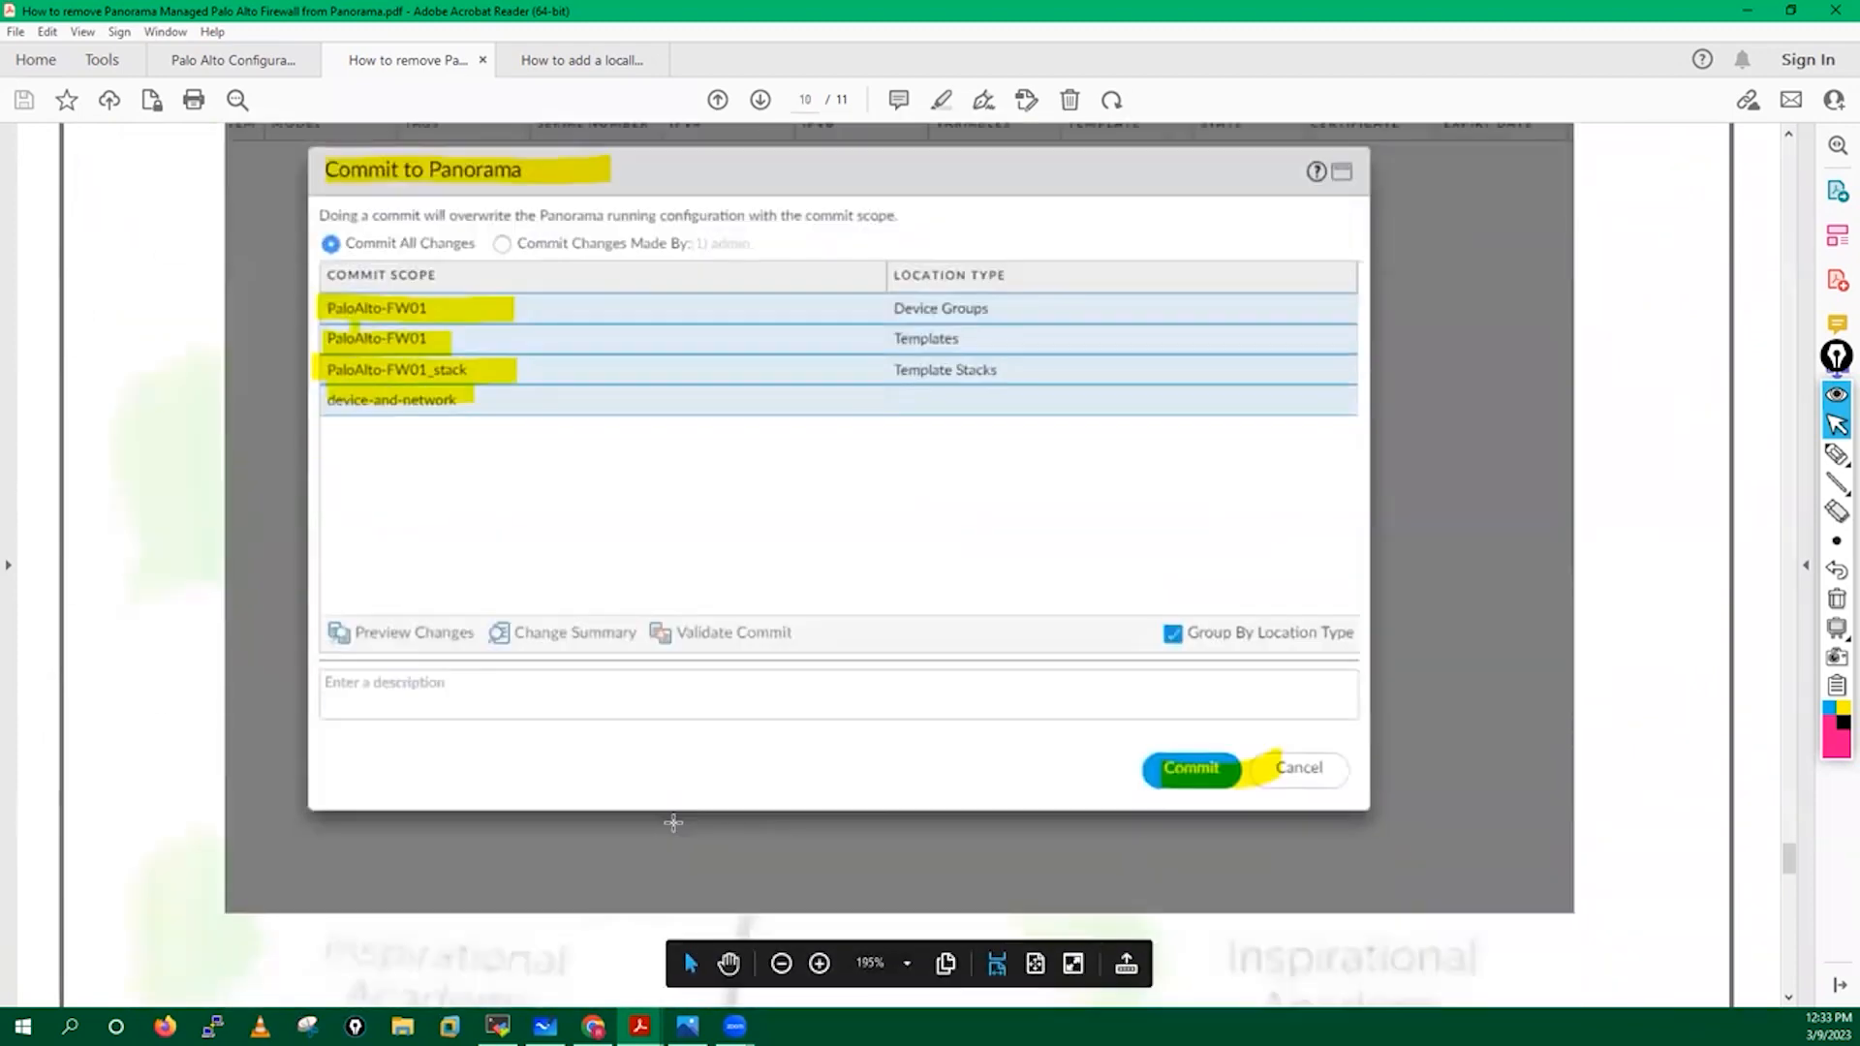
{"action": "scroll", "coordinate": [683, 945], "scroll_direction": "up", "scroll_amount": 1}
Try deleting paloalto-fw01 from Managed Devices and dismiss the device-group reference error.
{"action": "left_click", "coordinate": [593, 1027]}
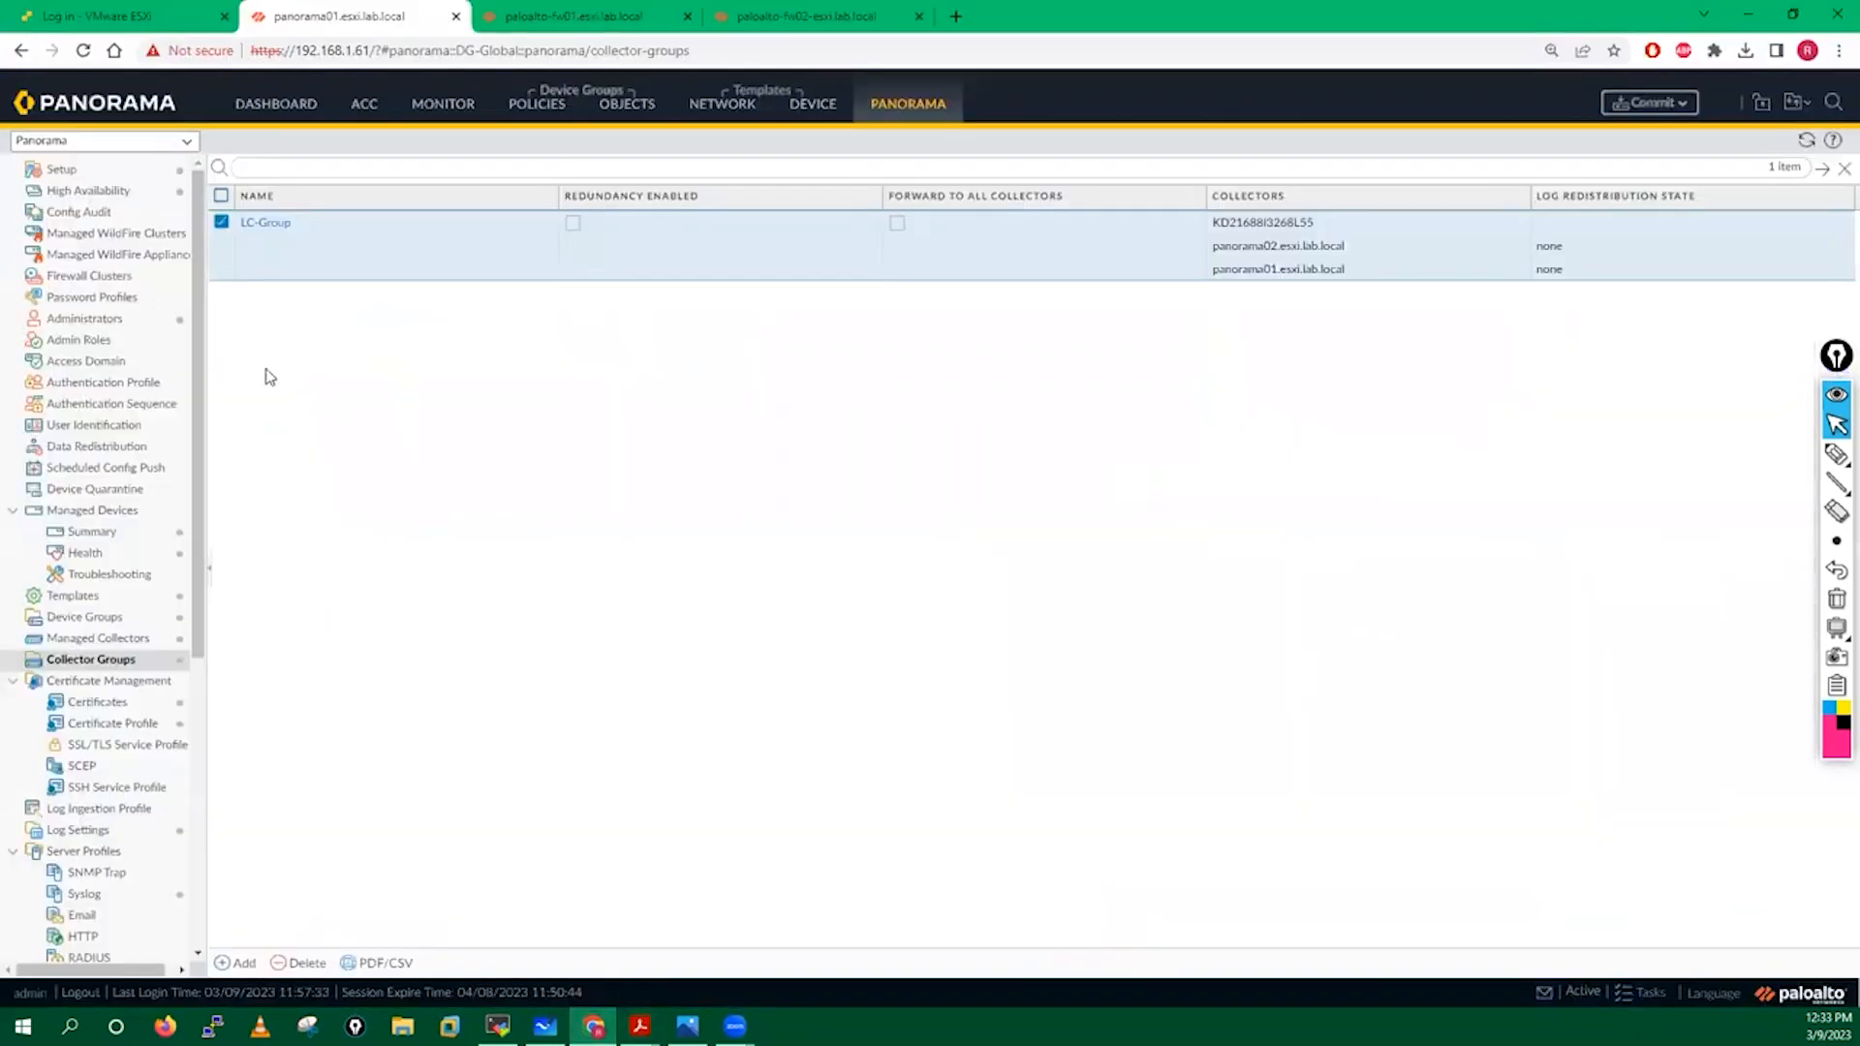
{"action": "left_click", "coordinate": [101, 533]}
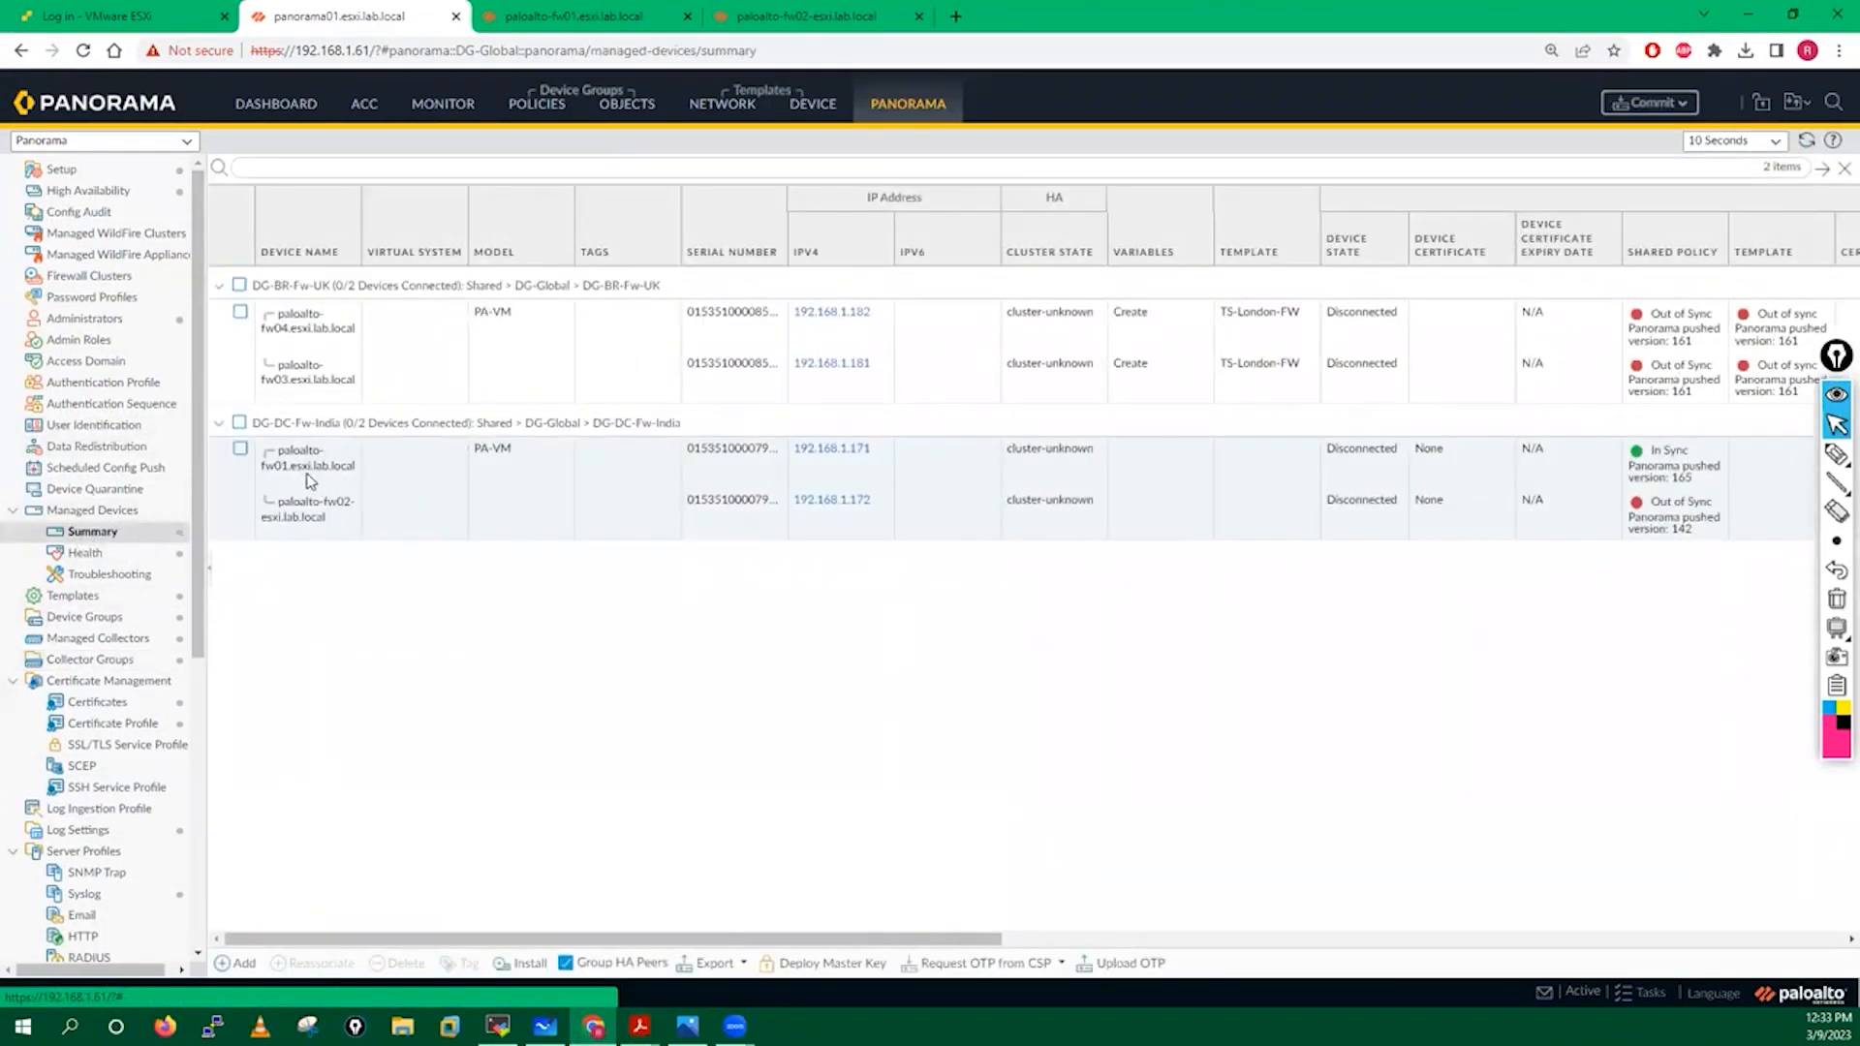
{"action": "left_click", "coordinate": [239, 450]}
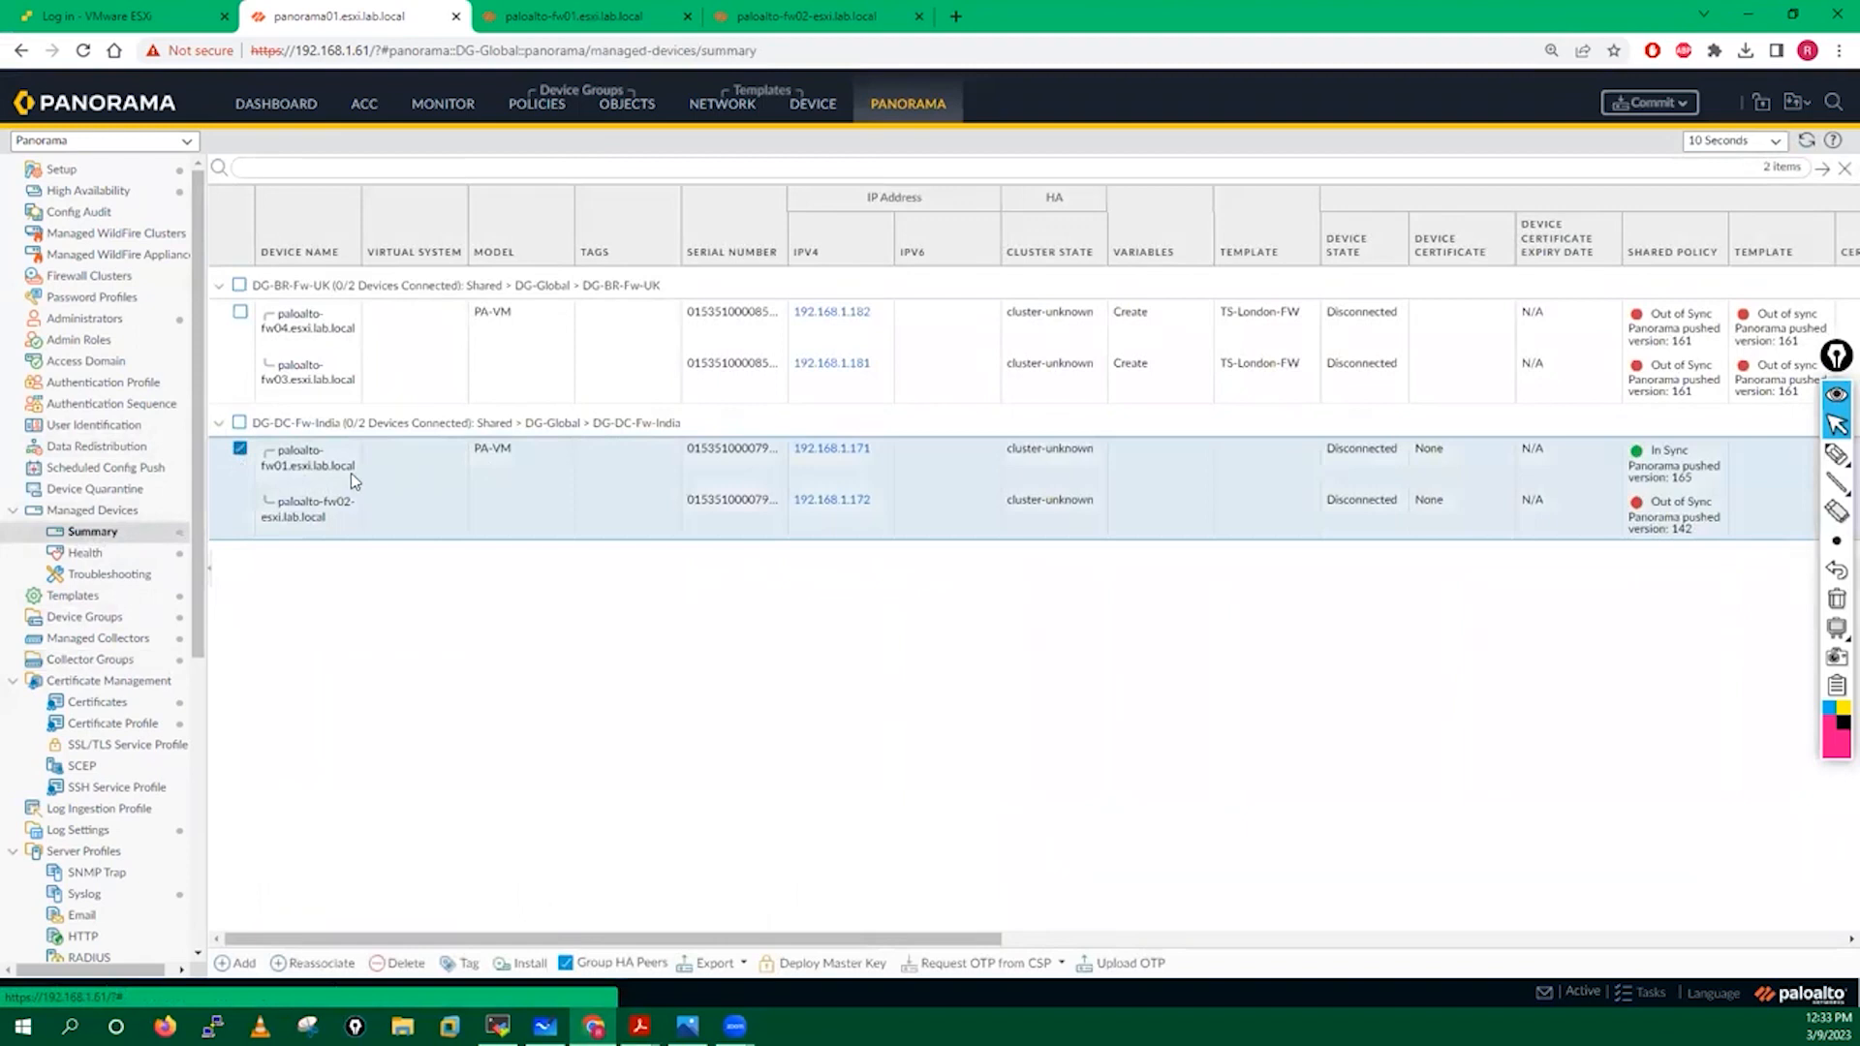
{"action": "left_click", "coordinate": [399, 963]}
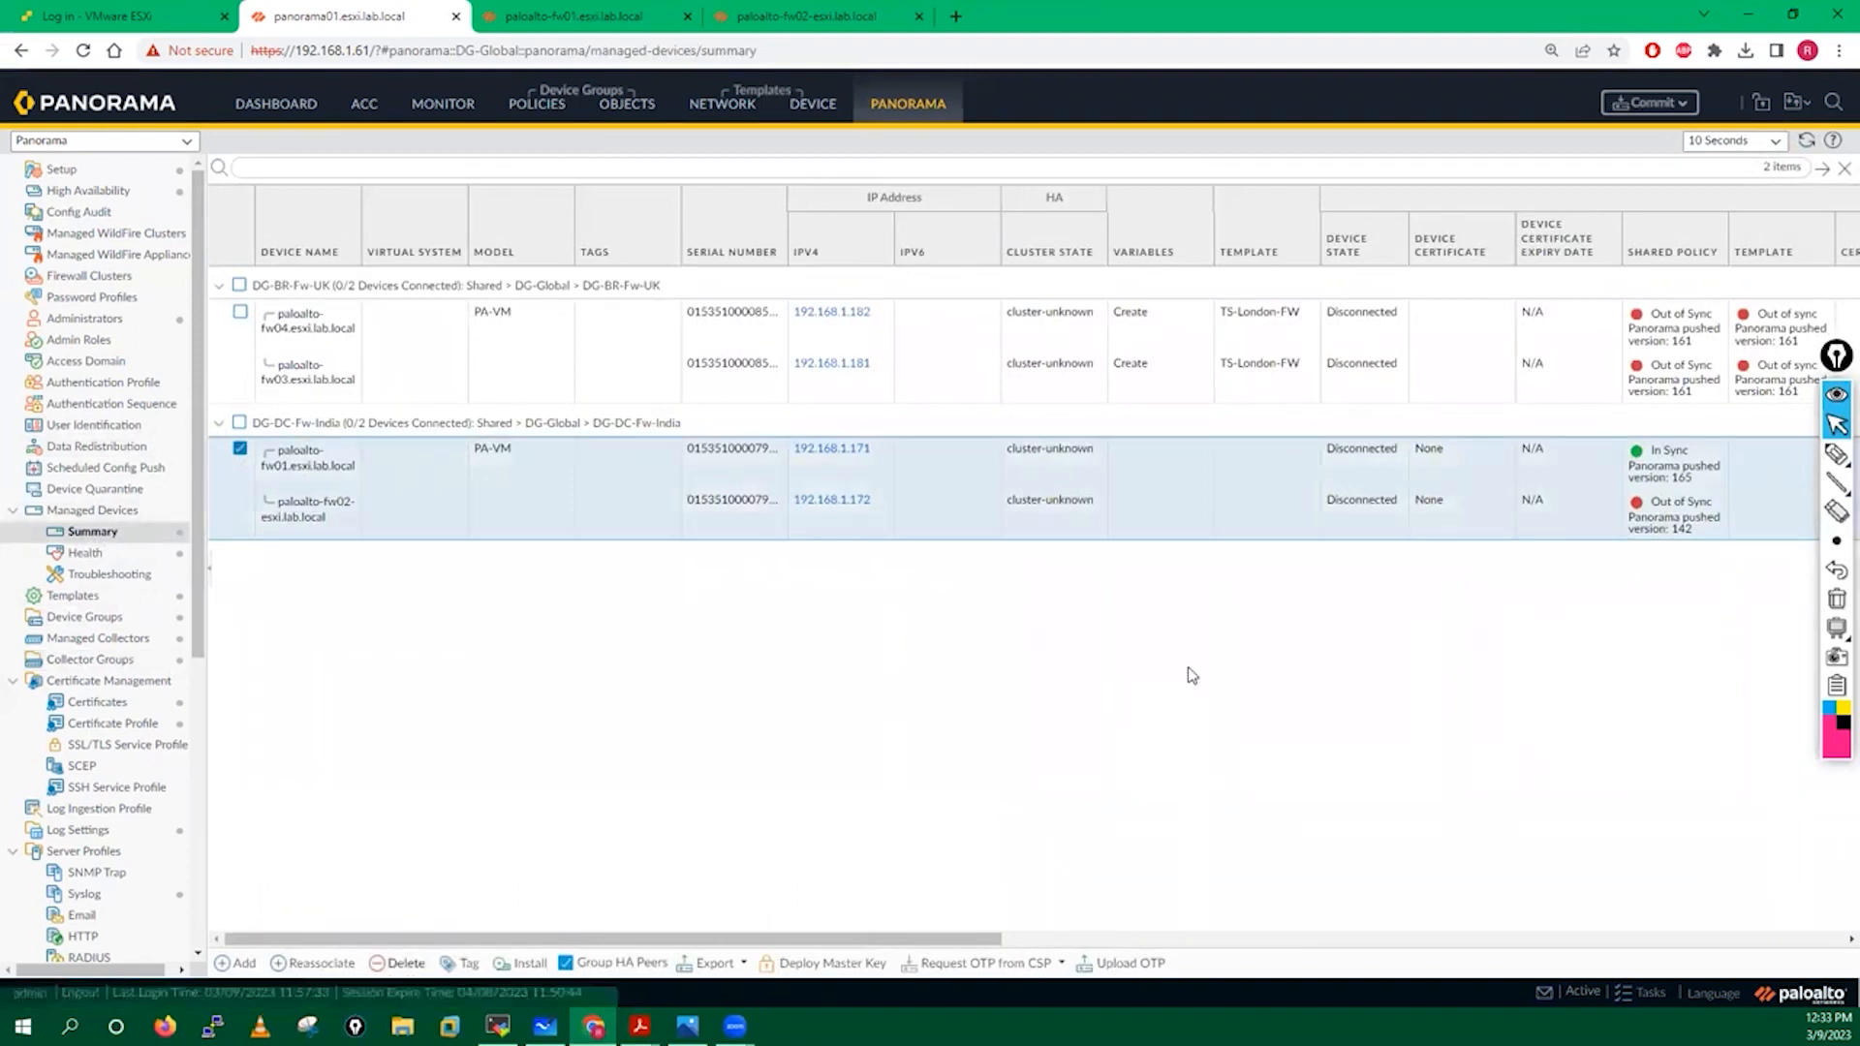
{"action": "left_click", "coordinate": [887, 588]}
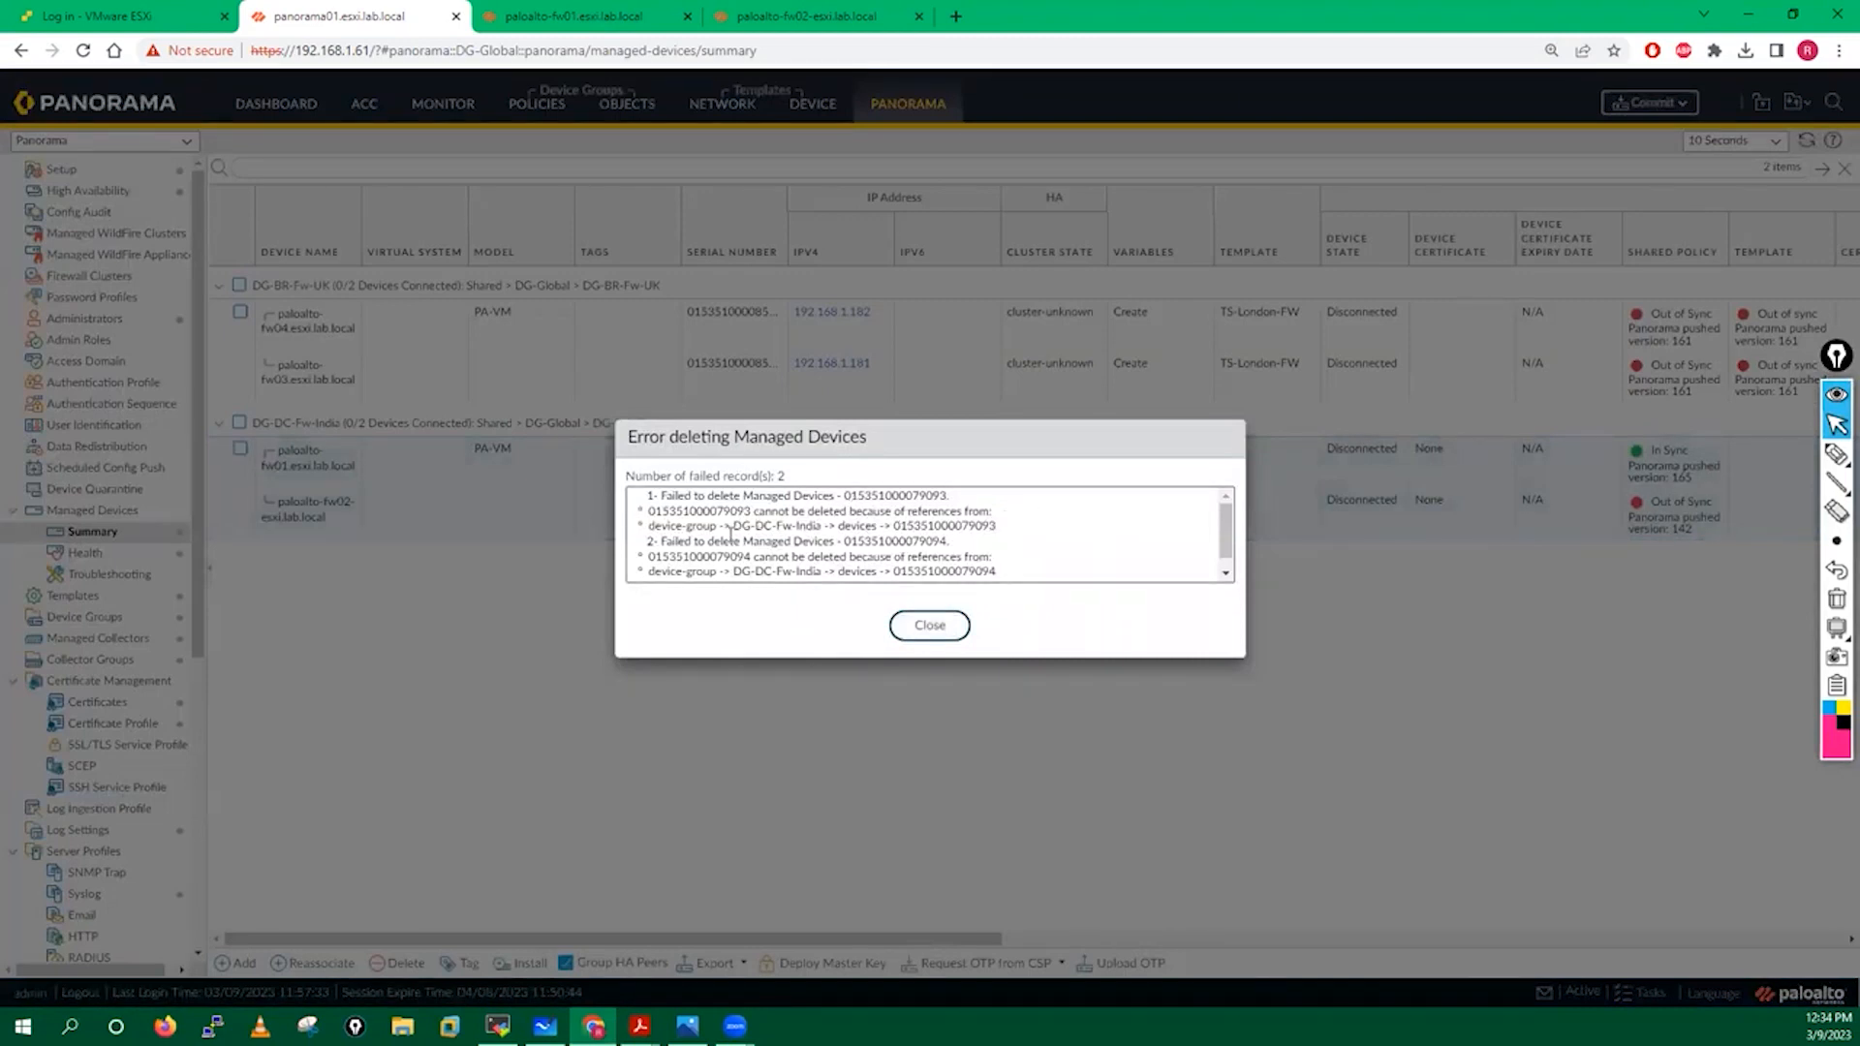
{"action": "left_click", "coordinate": [929, 625]}
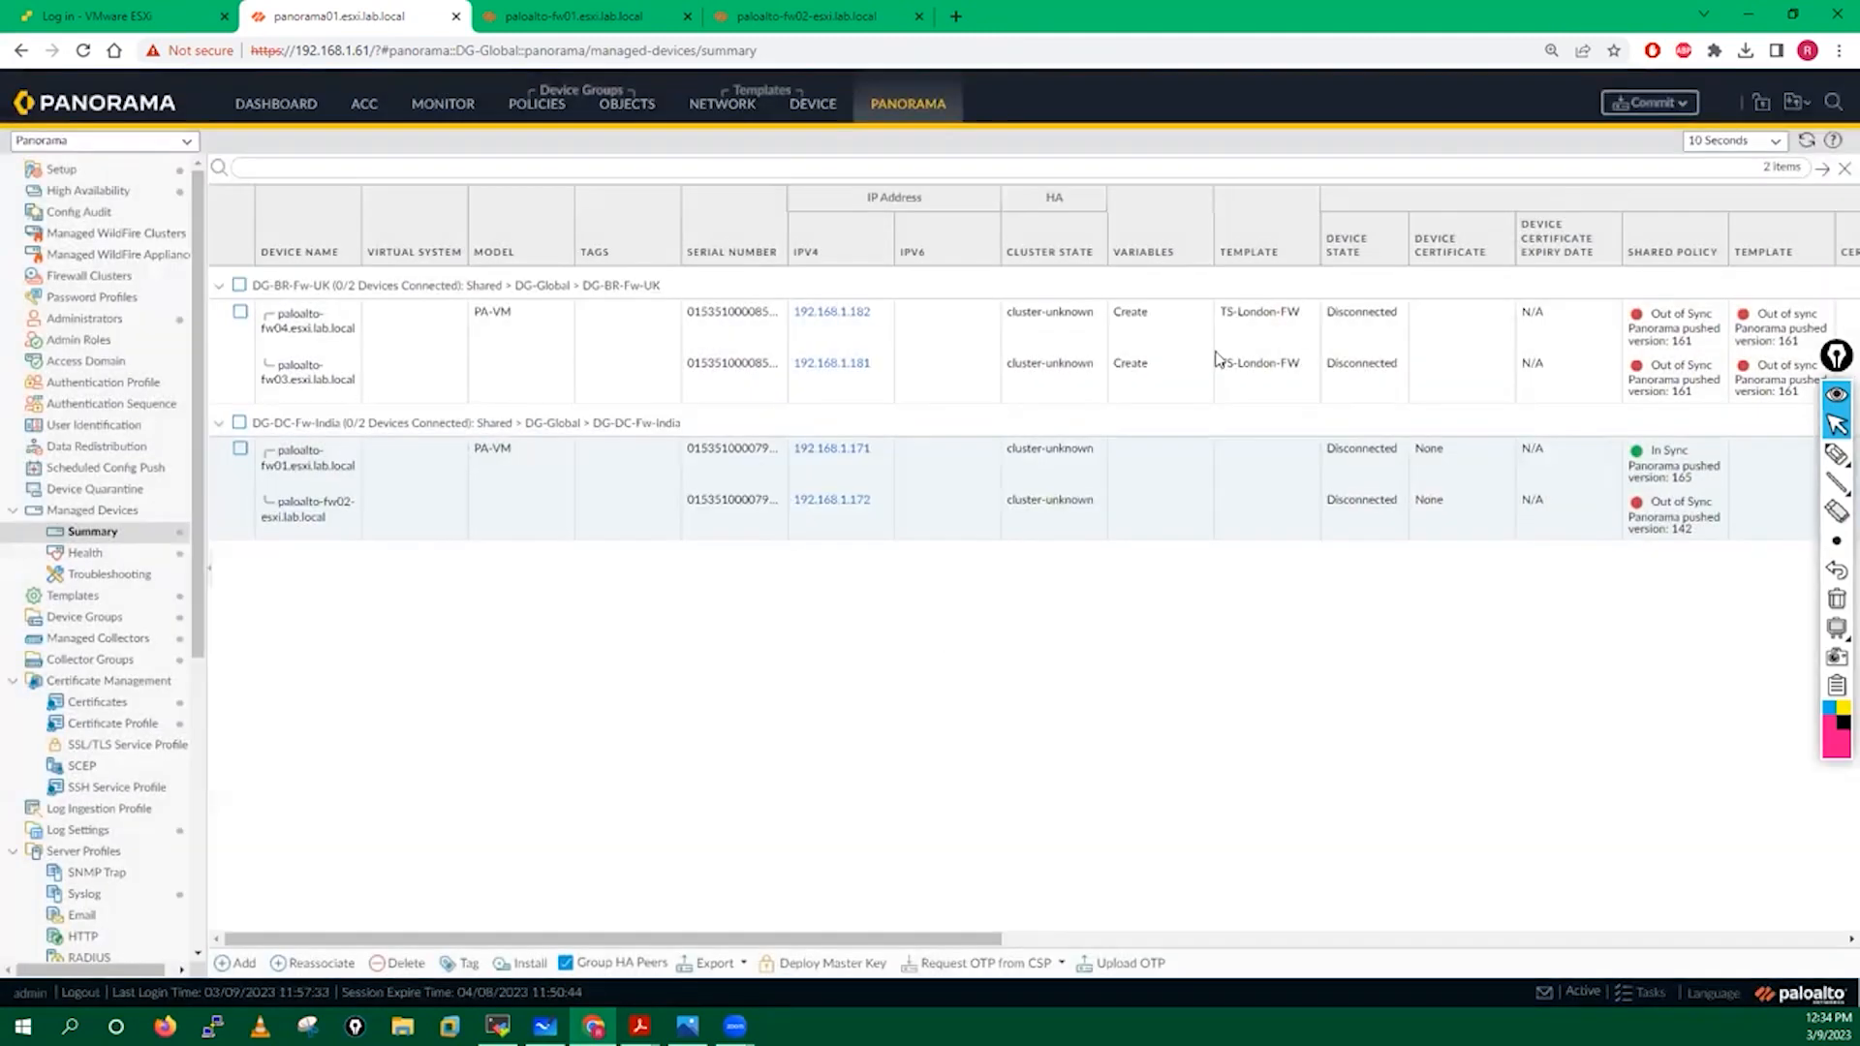
Commit all pending changes to Panorama and move the Commit Status window aside.
{"action": "left_click", "coordinate": [1654, 105]}
{"action": "left_click", "coordinate": [1644, 138]}
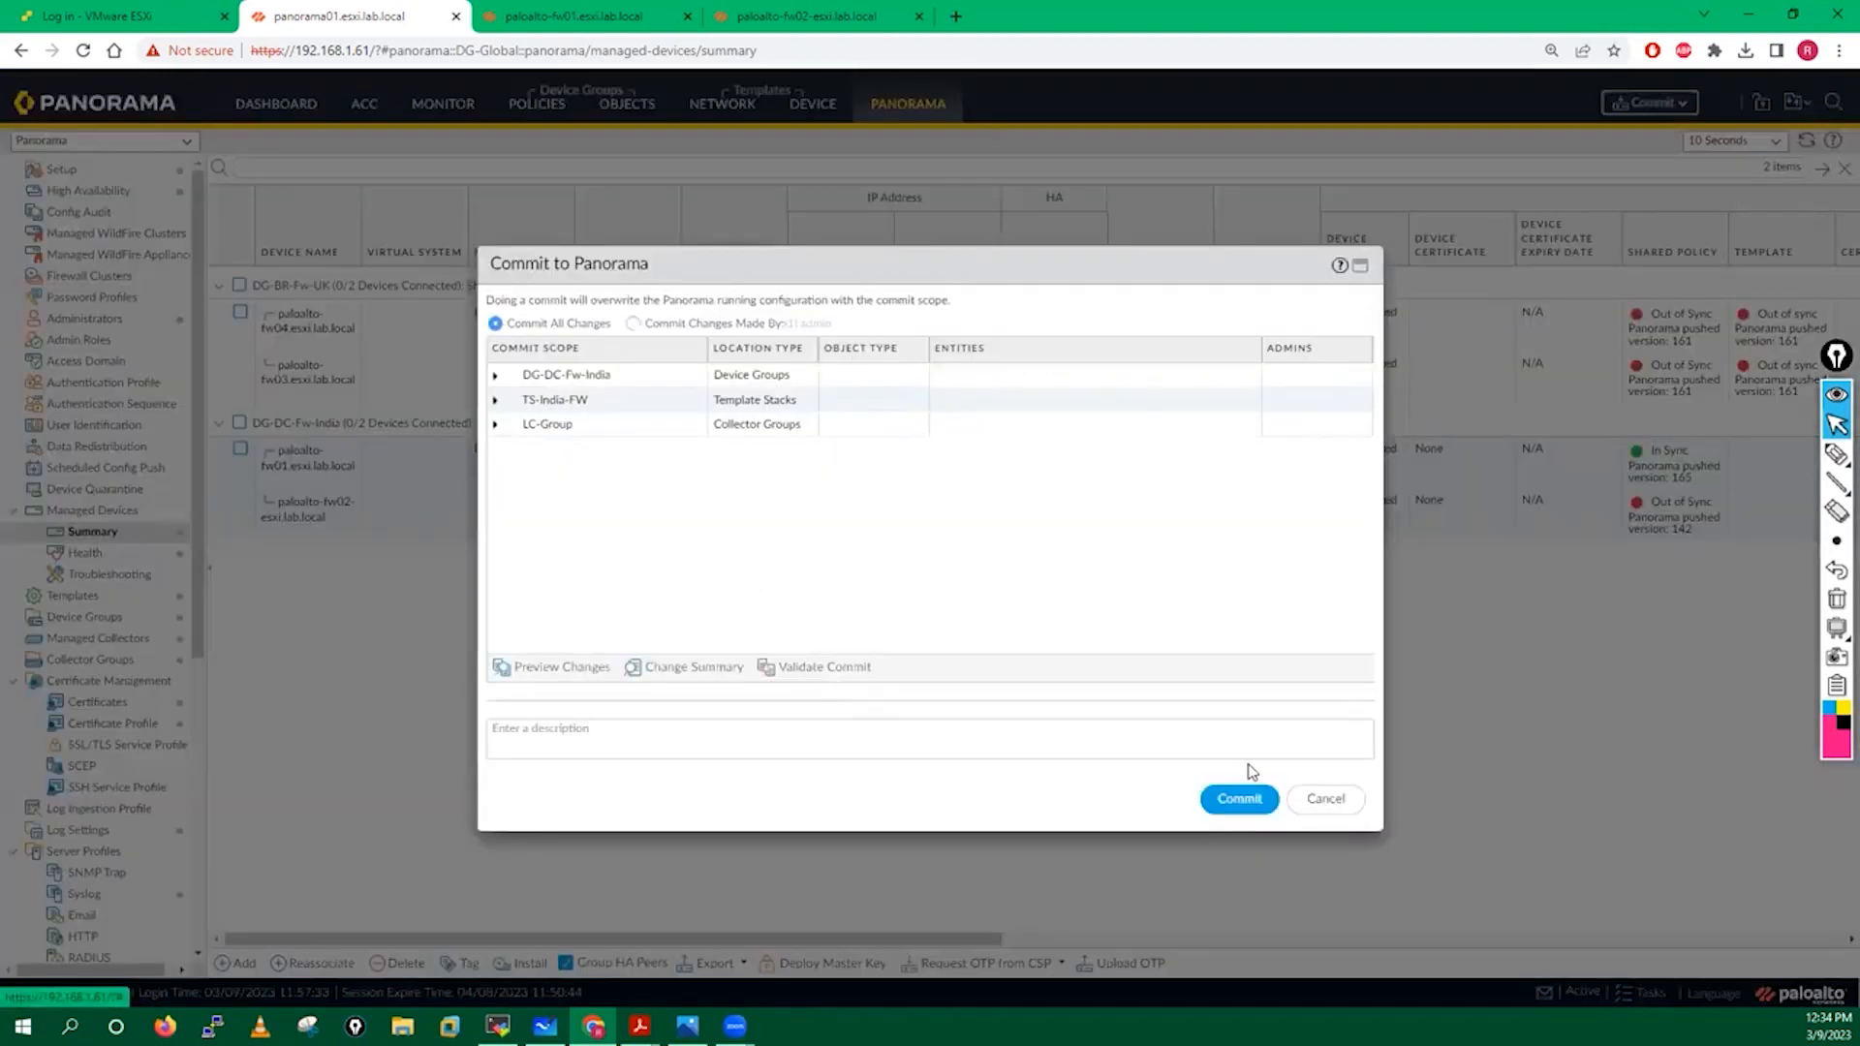
{"action": "left_click", "coordinate": [1245, 798]}
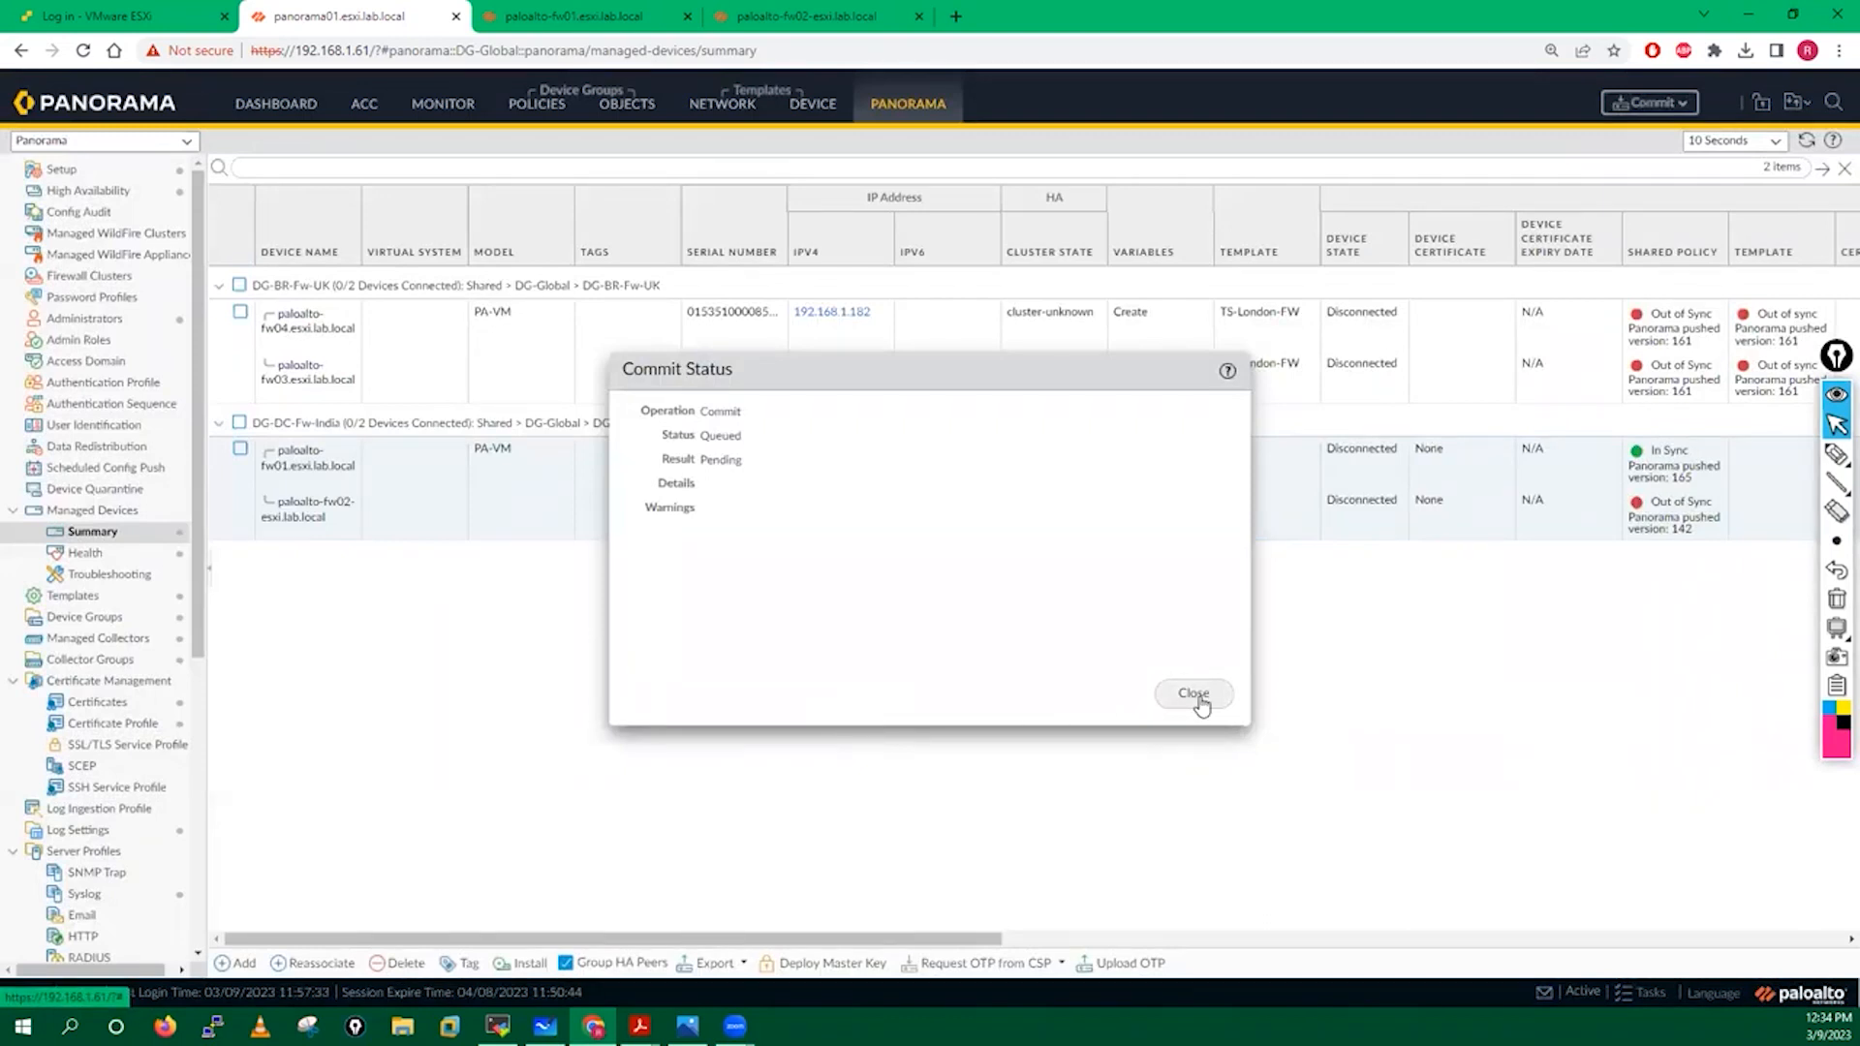
{"action": "left_click_drag", "start_coordinate": [857, 373], "coordinate": [1013, 286]}
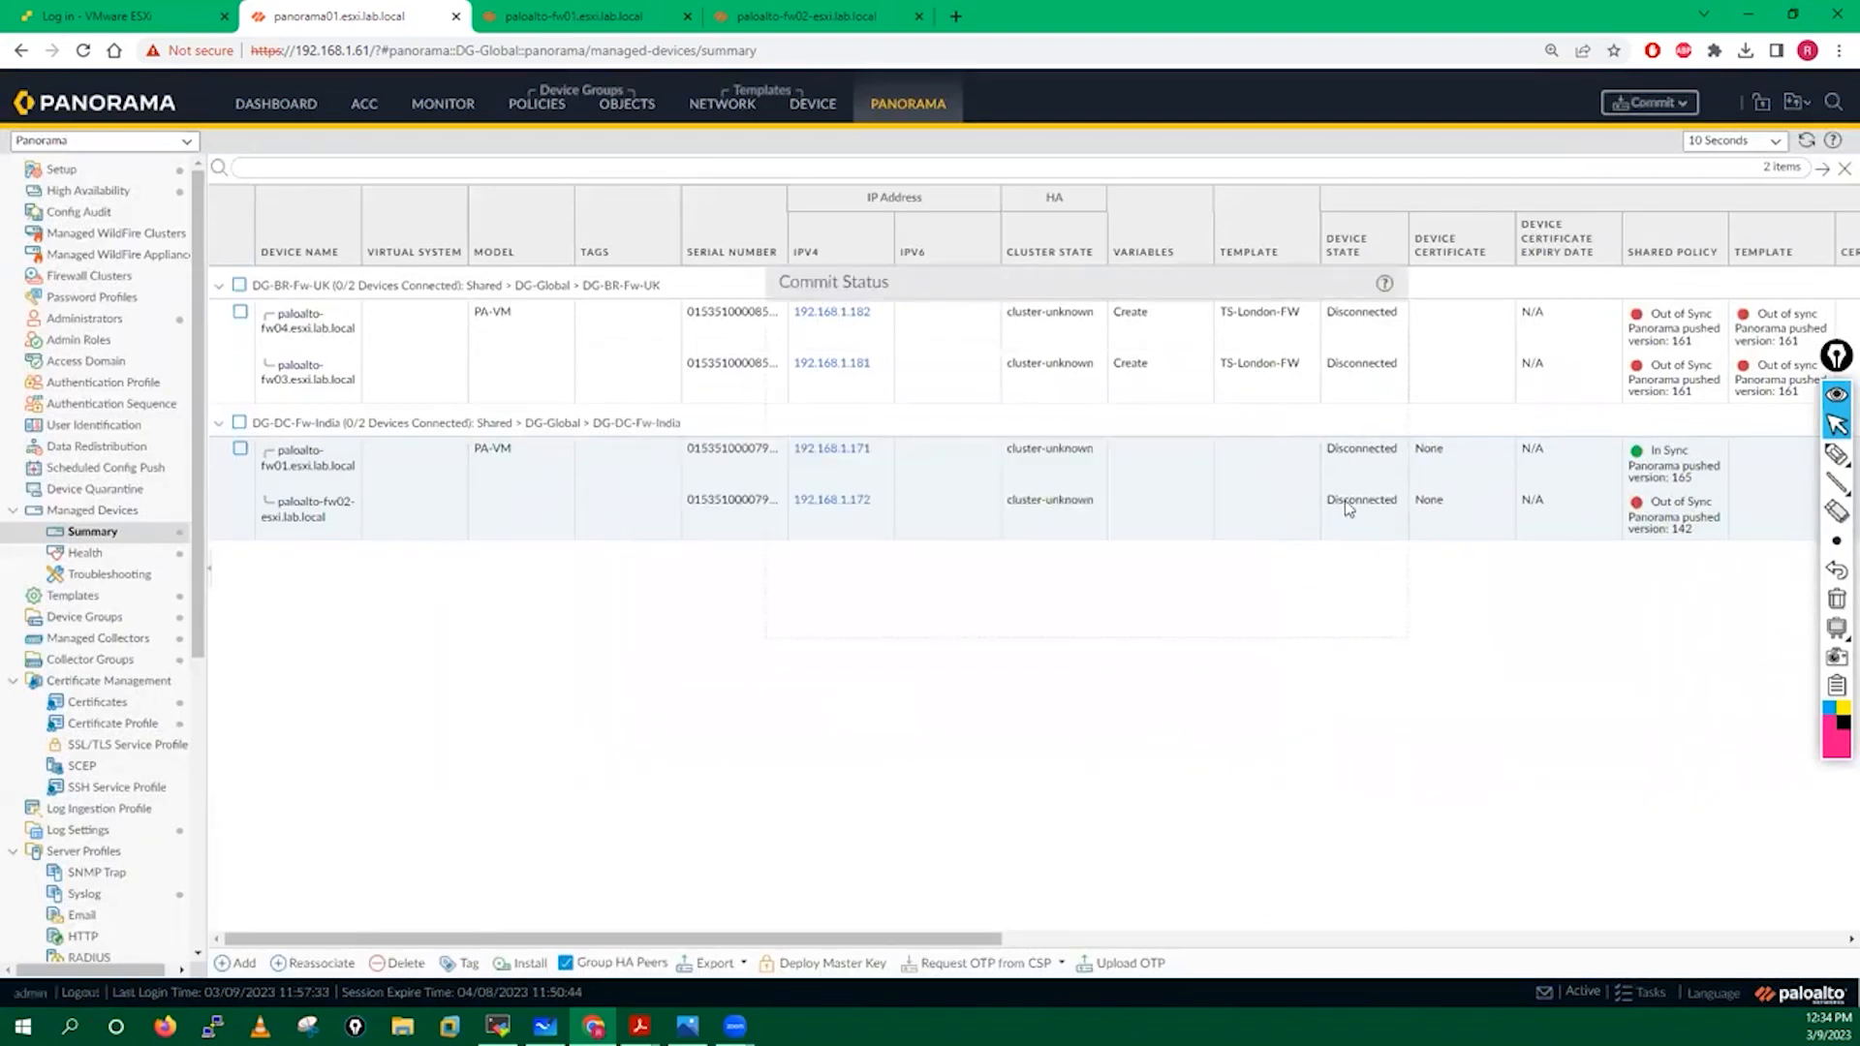
Open Device Groups, shift the status window further away, and open DG-Global.
{"action": "left_click", "coordinate": [85, 617]}
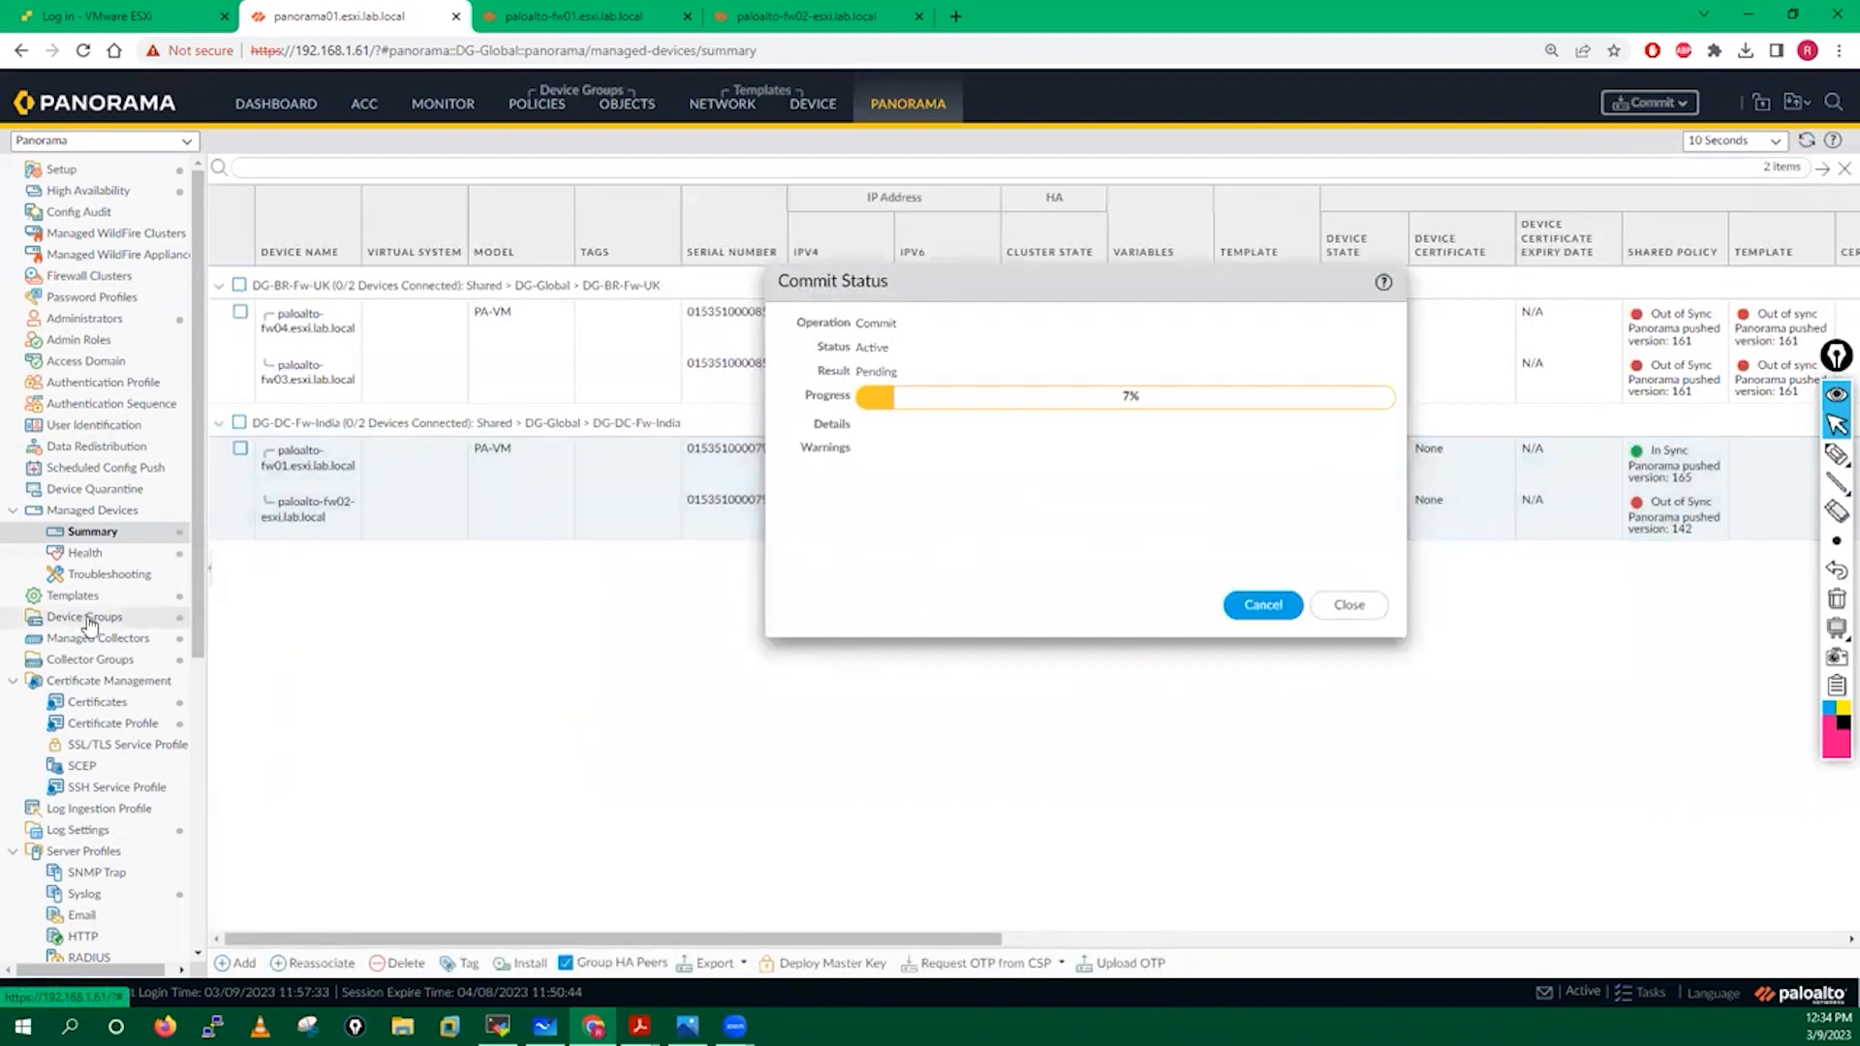
{"action": "left_click_drag", "start_coordinate": [1019, 294], "coordinate": [1347, 437]}
{"action": "left_click", "coordinate": [339, 258]}
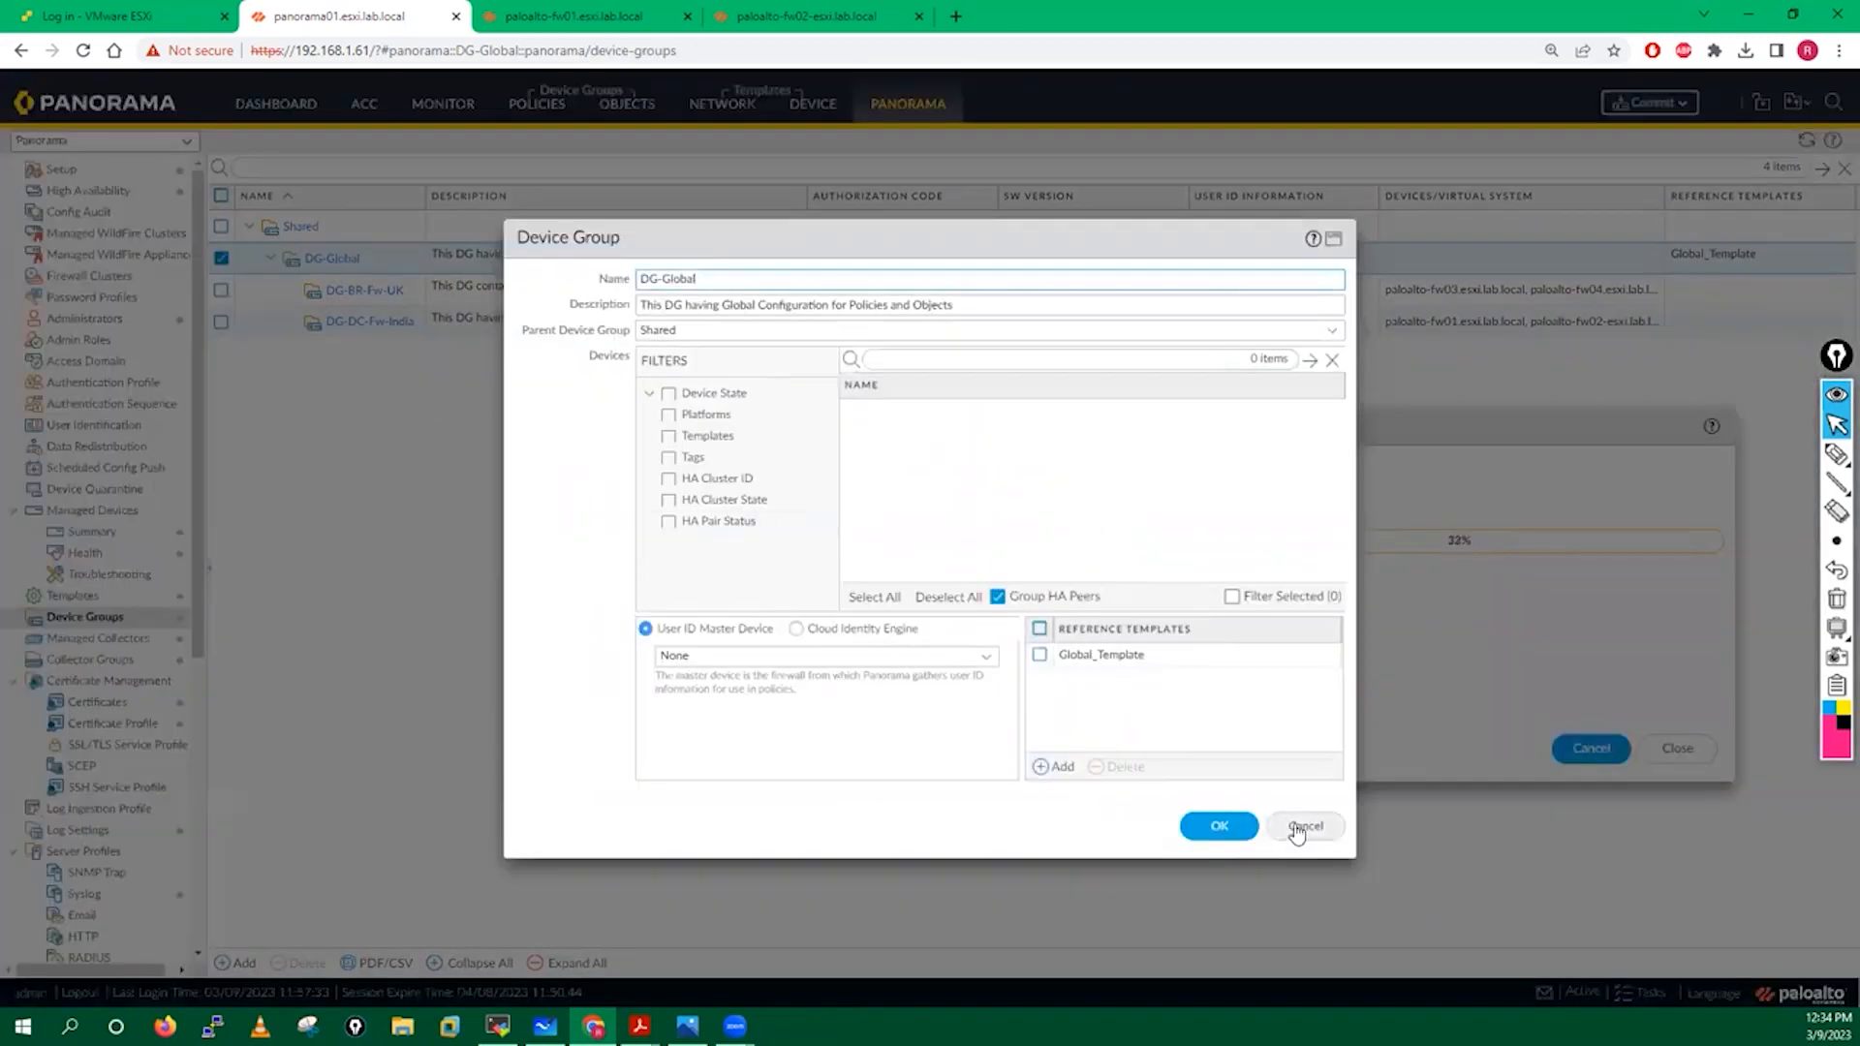
Close DG-Global unchanged, then untick the HA pair in DG-DC-Fw-India and save.
{"action": "left_click", "coordinate": [1298, 831]}
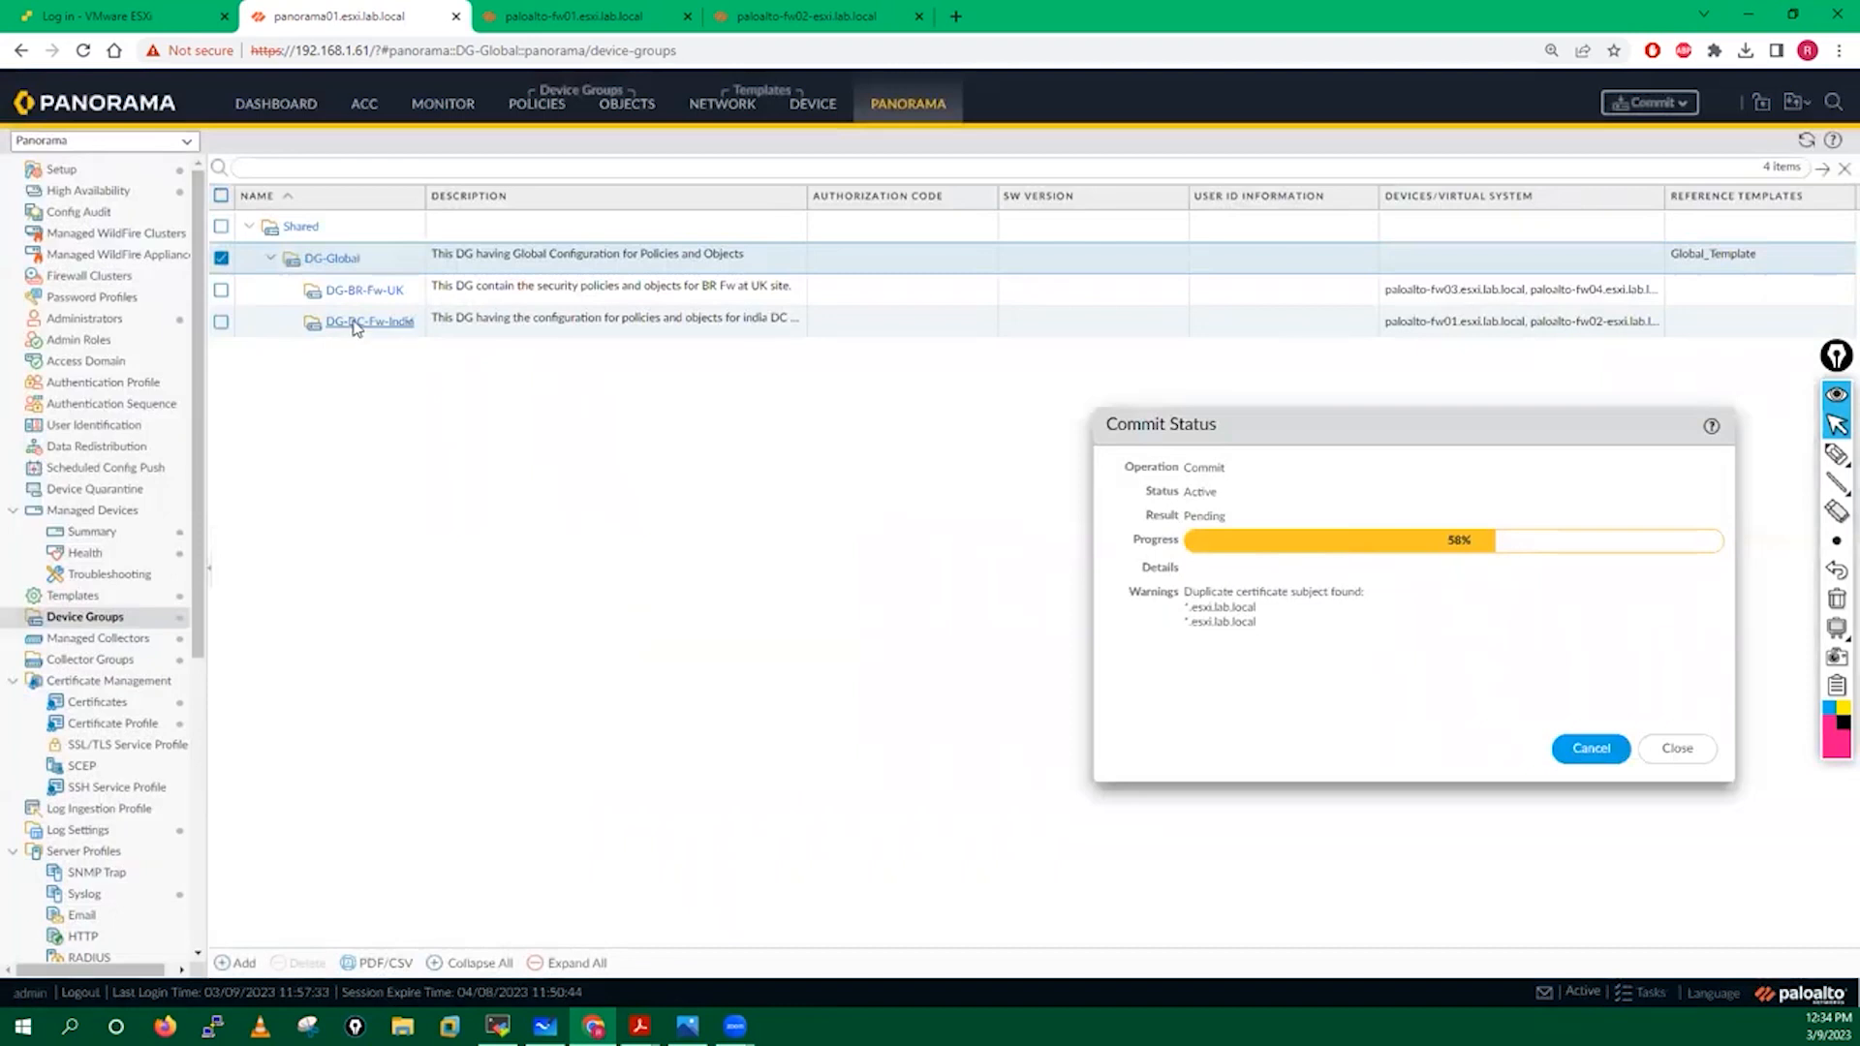
{"action": "left_click", "coordinate": [356, 324]}
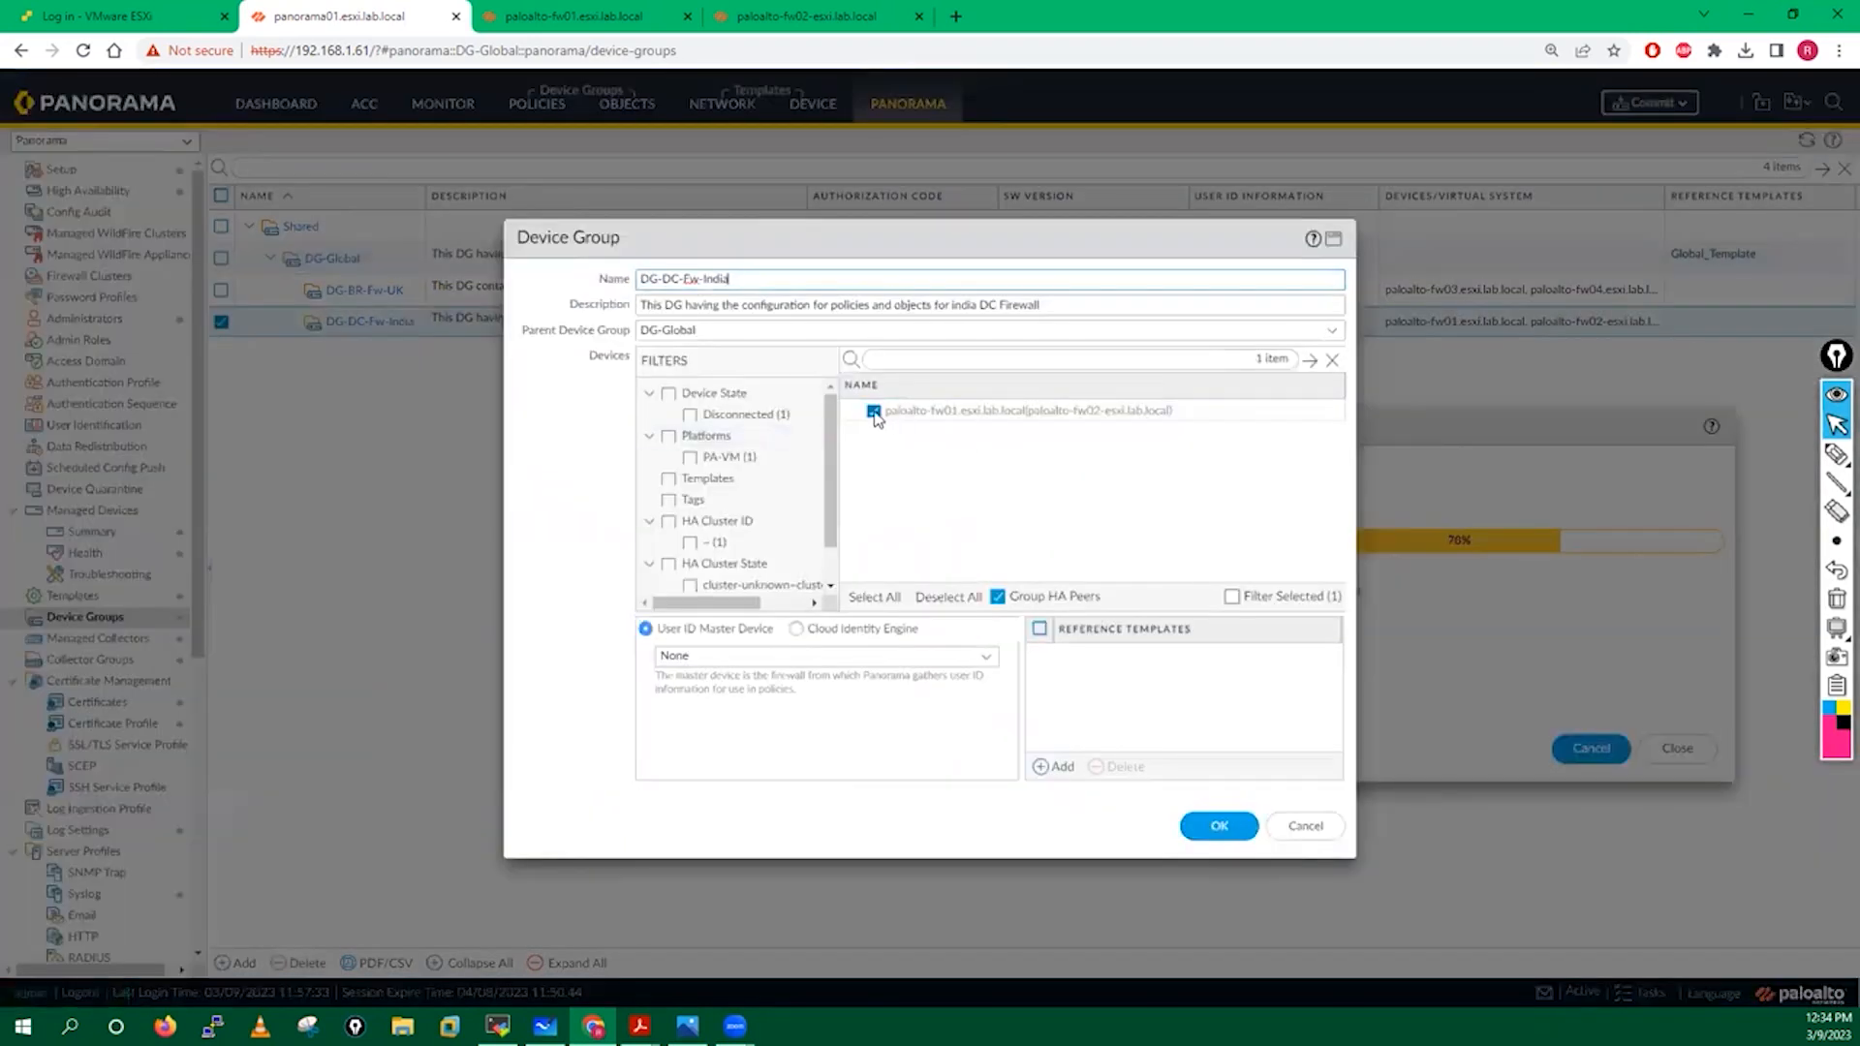
{"action": "left_click", "coordinate": [873, 412]}
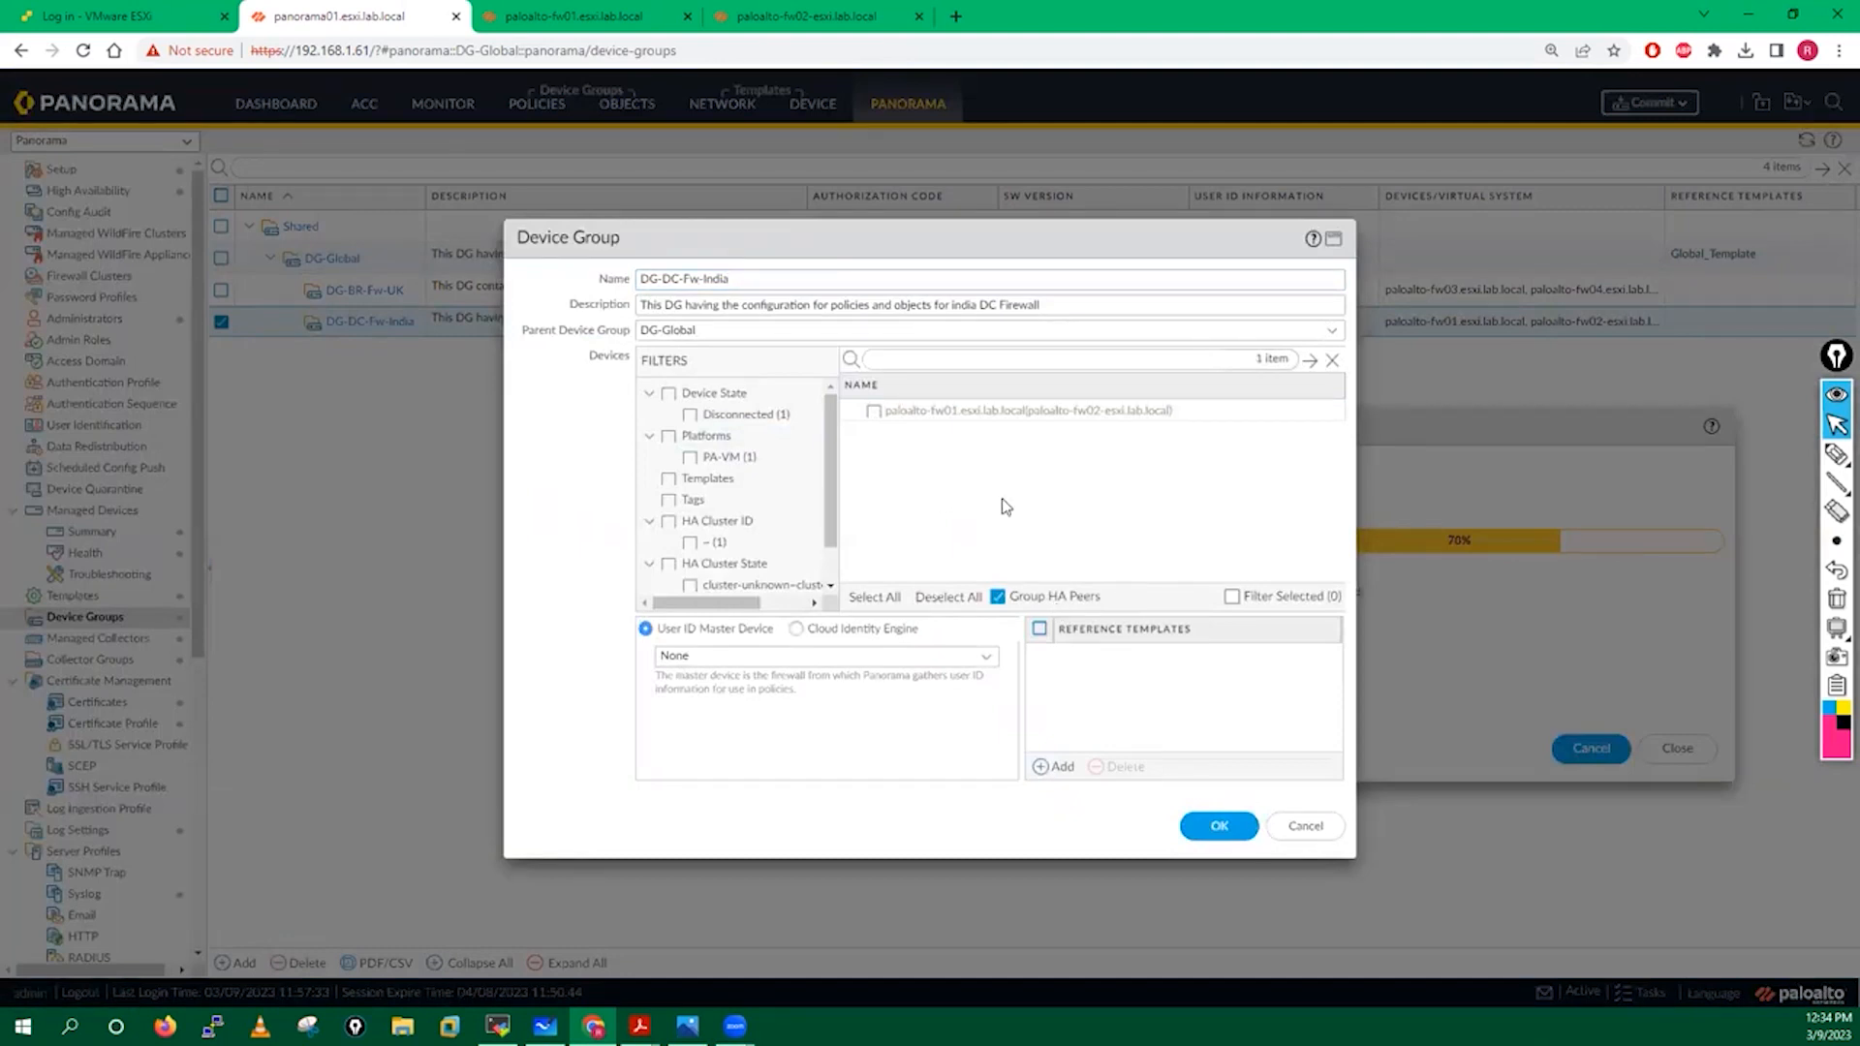
{"action": "left_click", "coordinate": [1218, 826]}
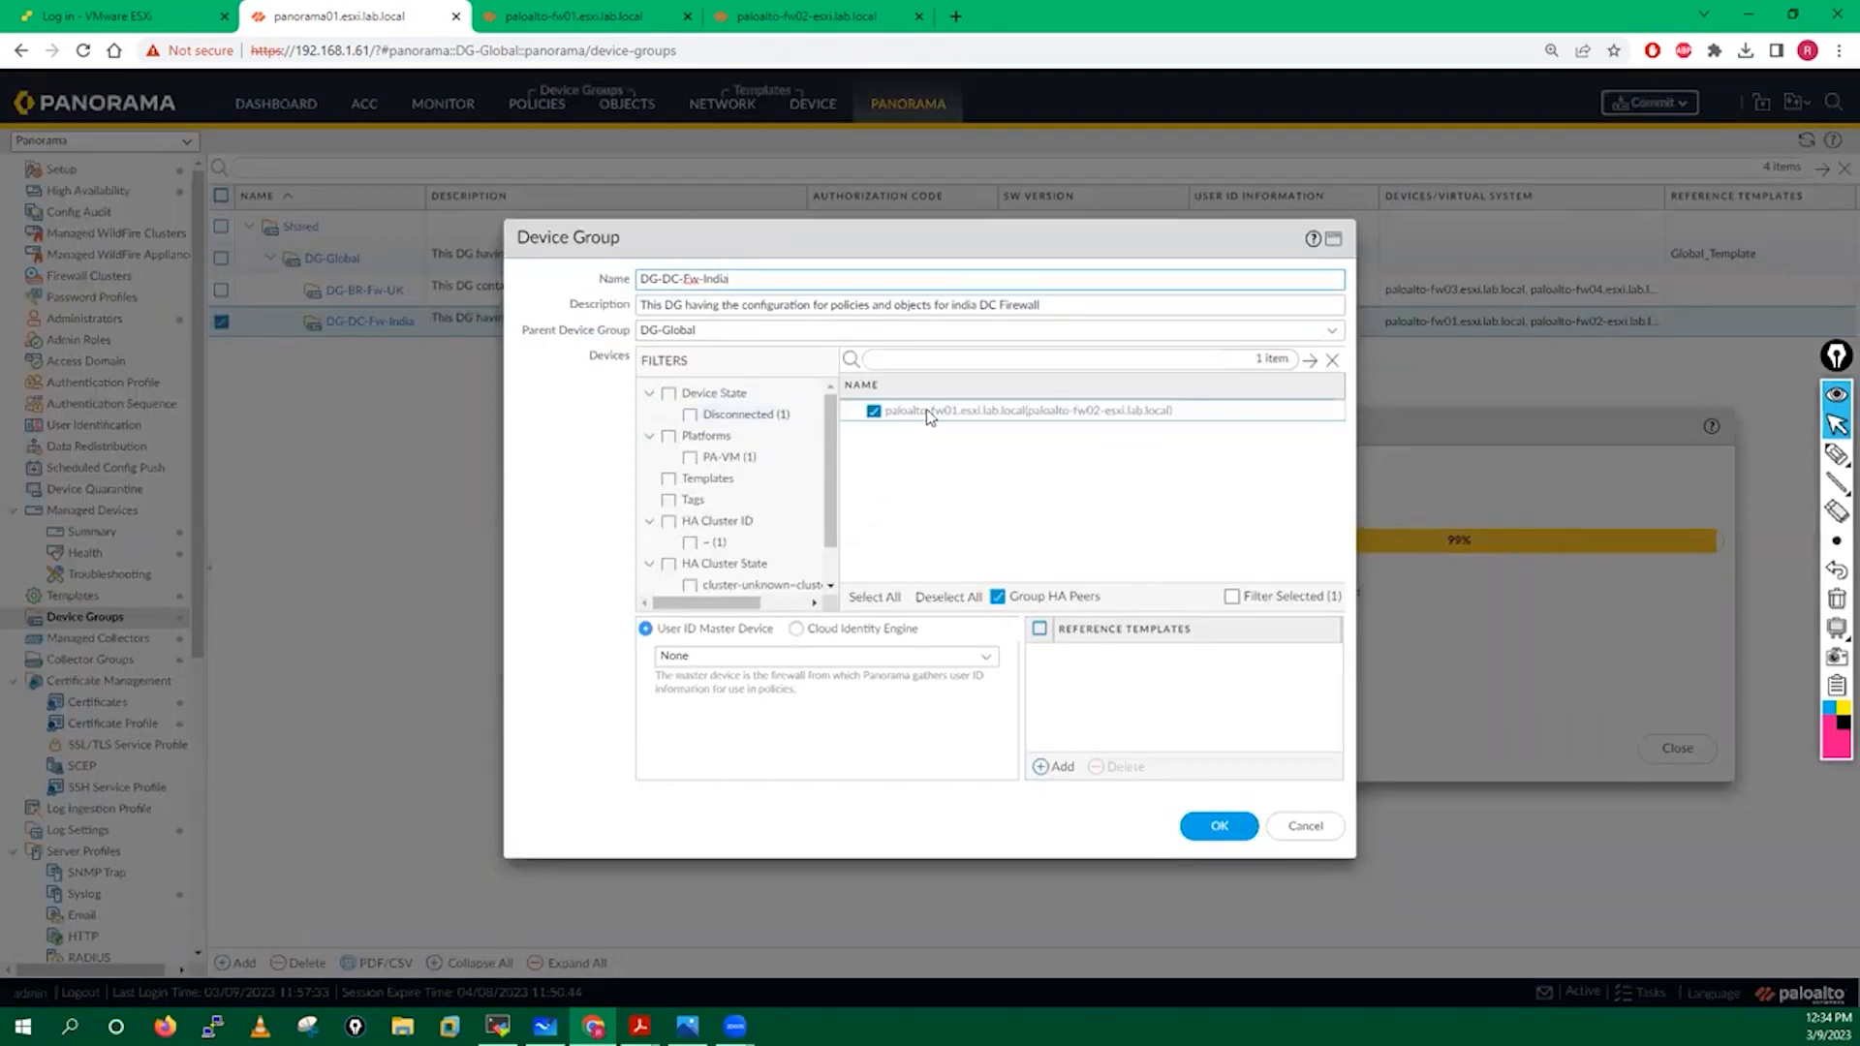
Uncheck Group HA Peers, untick paloalto-fw01 and fw02 individually, and save DG-DC-Fw-India.
{"action": "left_click", "coordinate": [945, 596]}
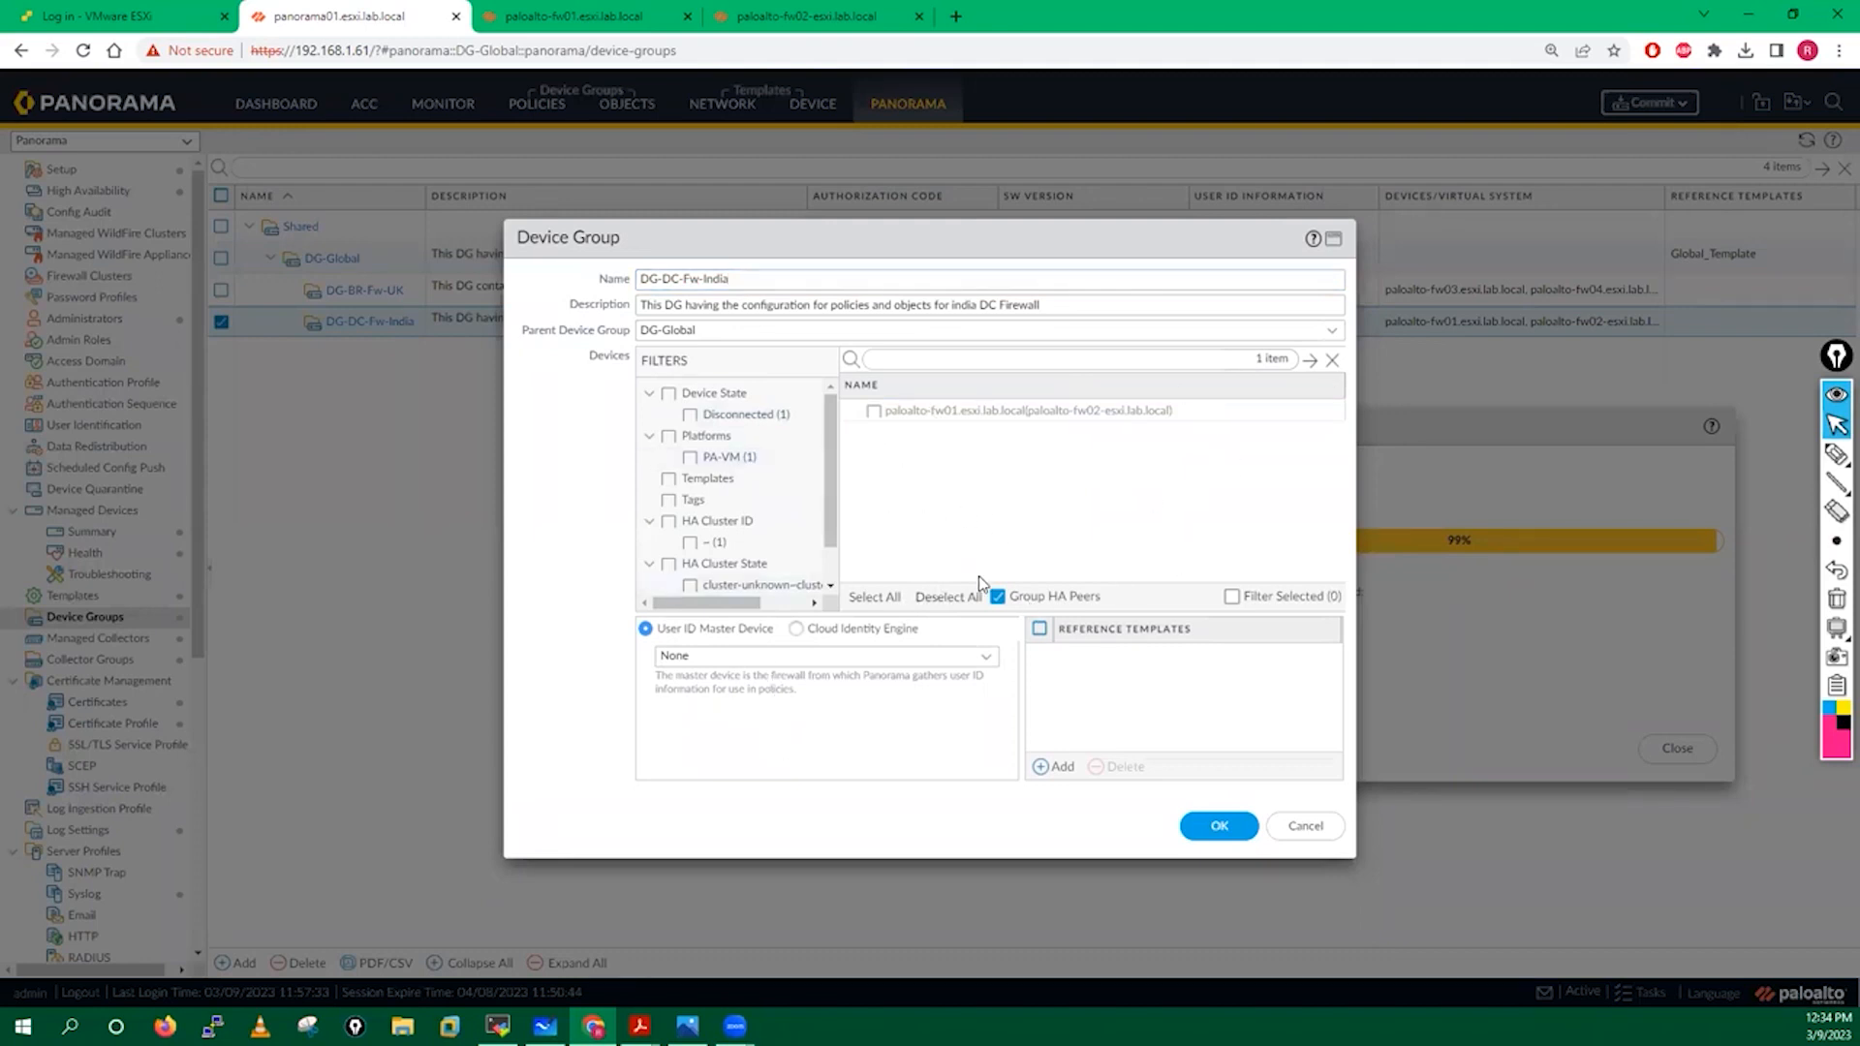
{"action": "left_click", "coordinate": [997, 597]}
{"action": "left_click", "coordinate": [875, 412]}
{"action": "left_click", "coordinate": [874, 433]}
{"action": "left_click", "coordinate": [1221, 827]}
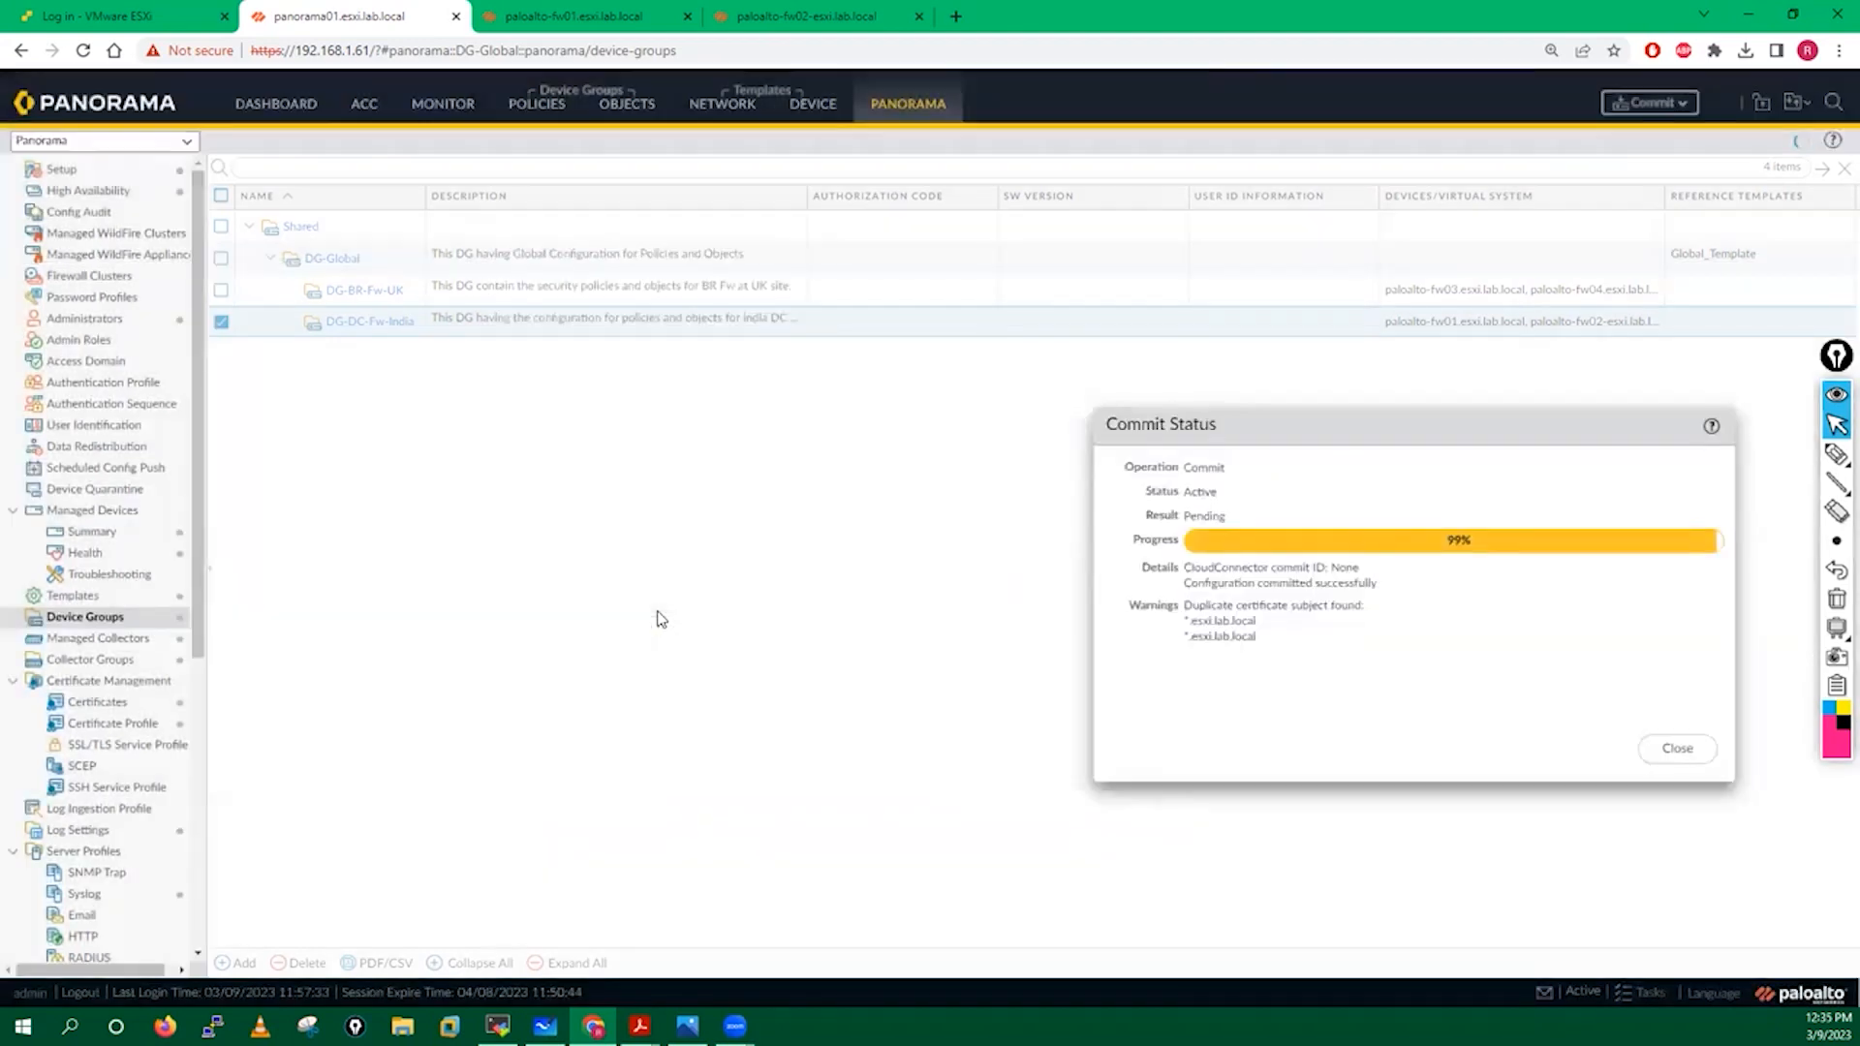
Dismiss the finished commit status and reopen DG-DC-Fw-India to verify it has no devices.
{"action": "left_click", "coordinate": [220, 321]}
{"action": "left_click", "coordinate": [1690, 752]}
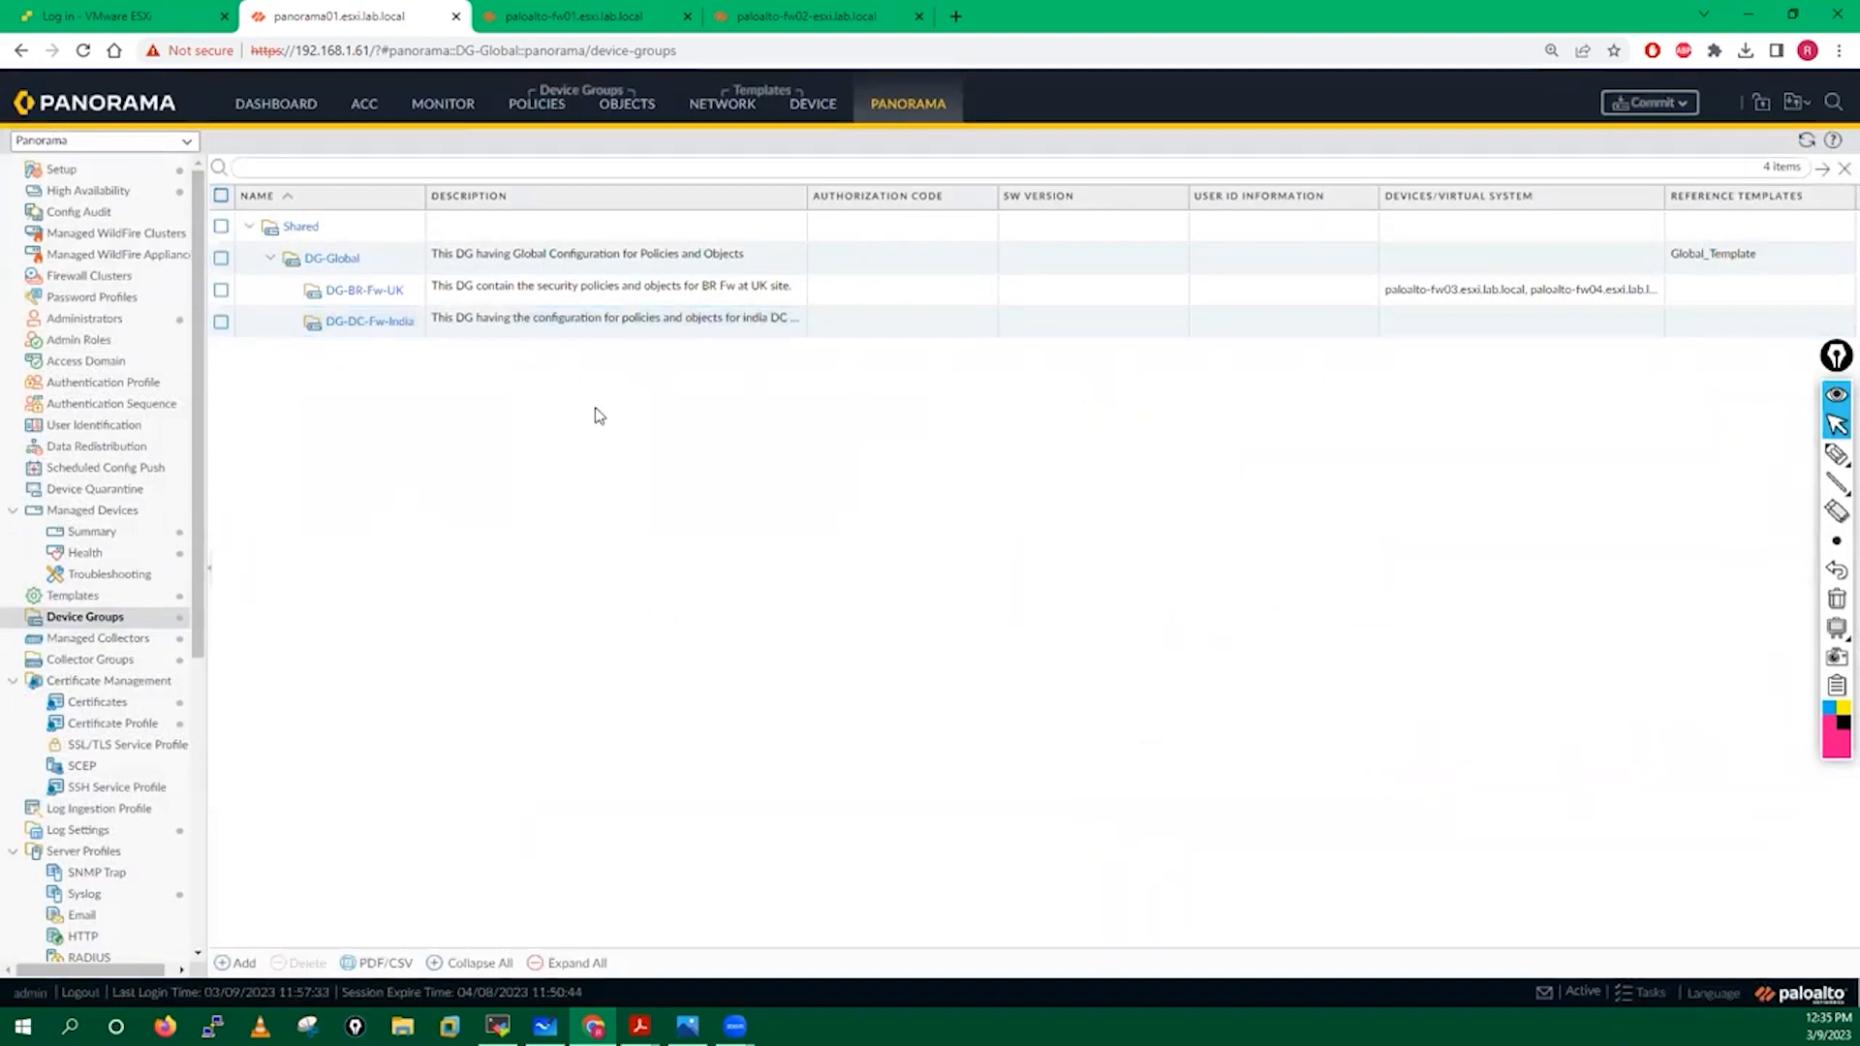
{"action": "left_click", "coordinate": [372, 323]}
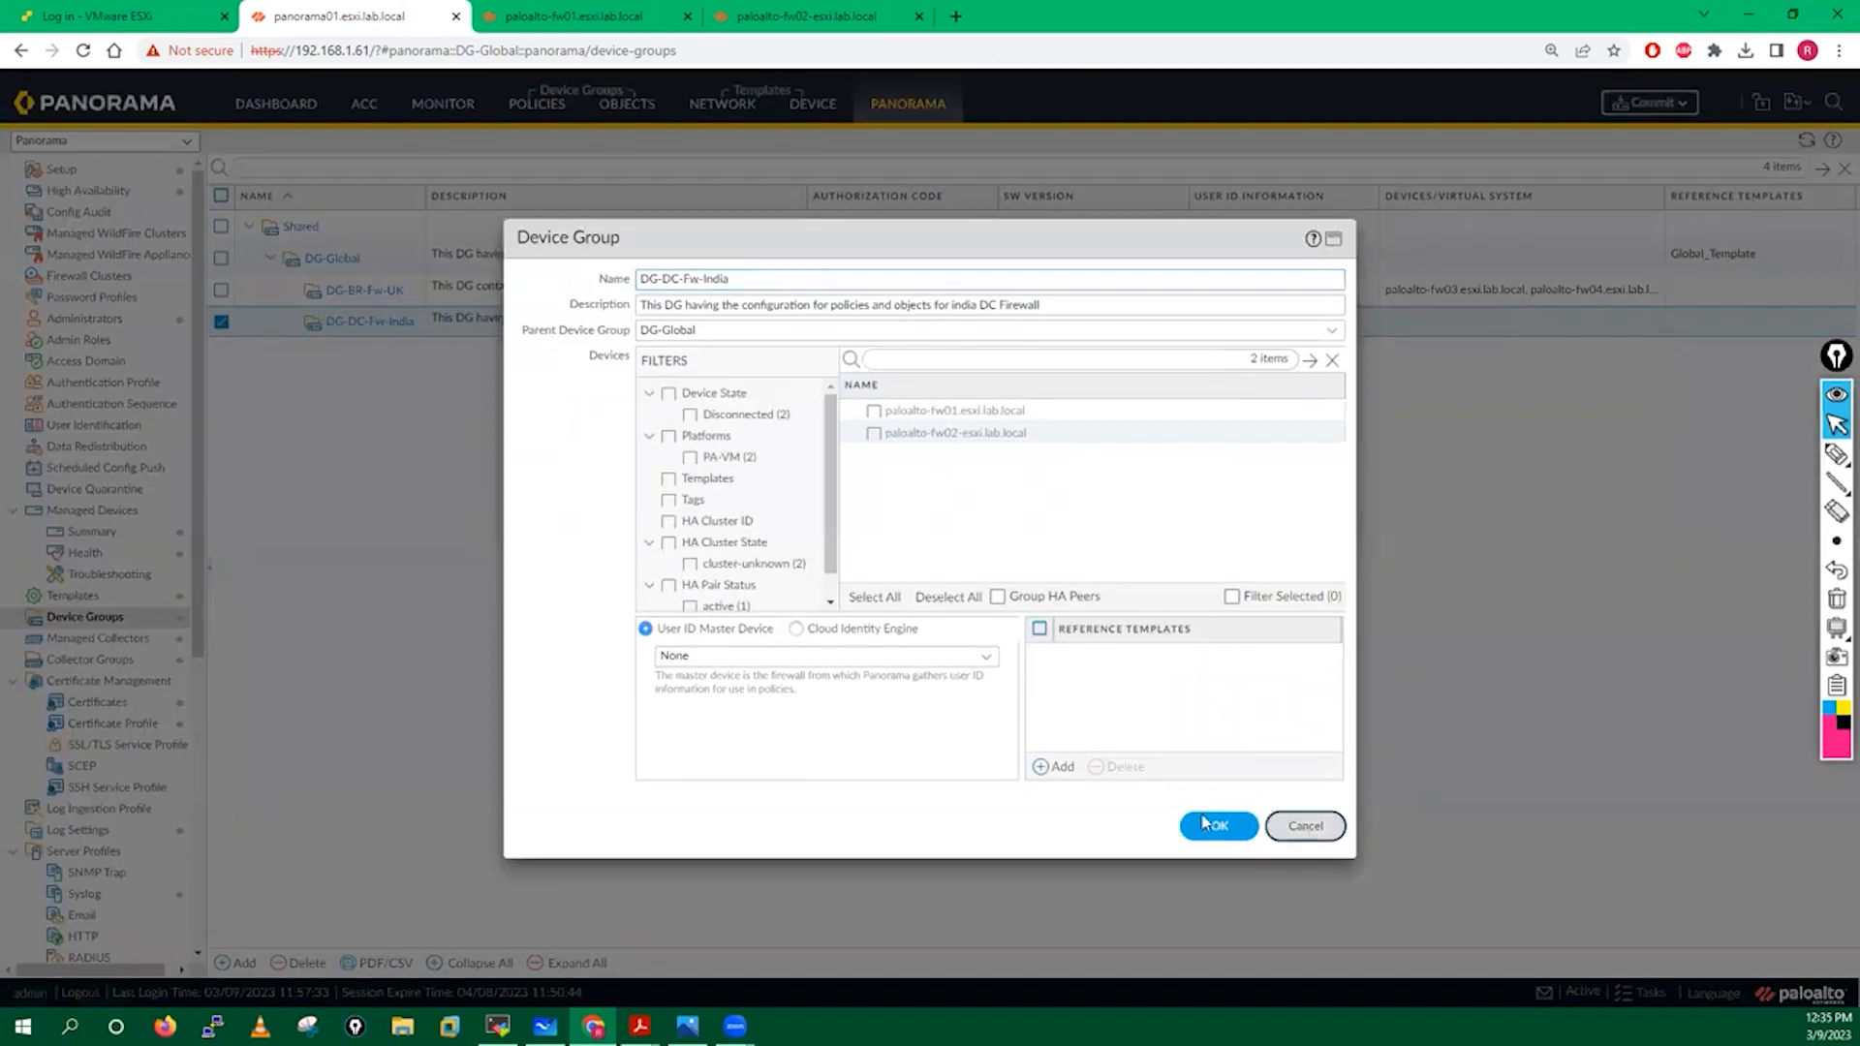
Clear the devices from TS-India-FW with Group HA Peers unchecked, then select the unassigned HA pair.
{"action": "left_click", "coordinate": [1207, 825]}
{"action": "left_click", "coordinate": [88, 598]}
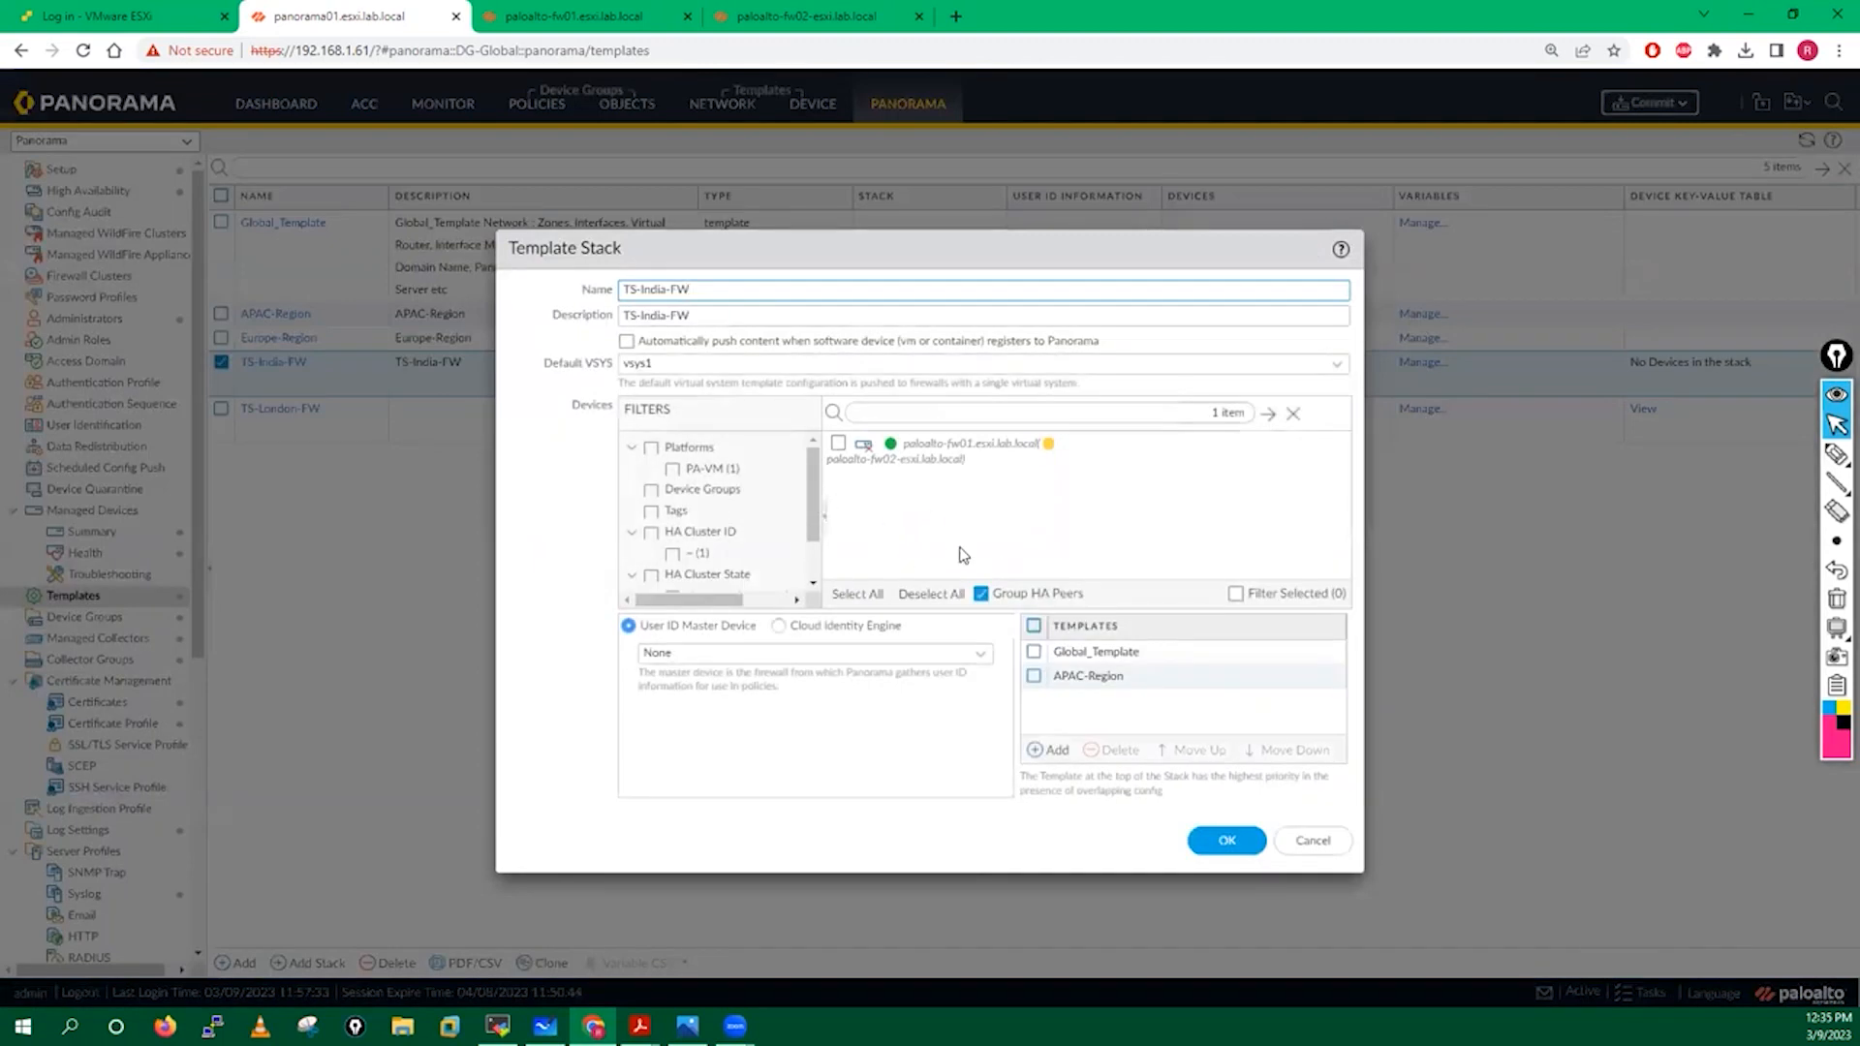
{"action": "left_click", "coordinate": [980, 593]}
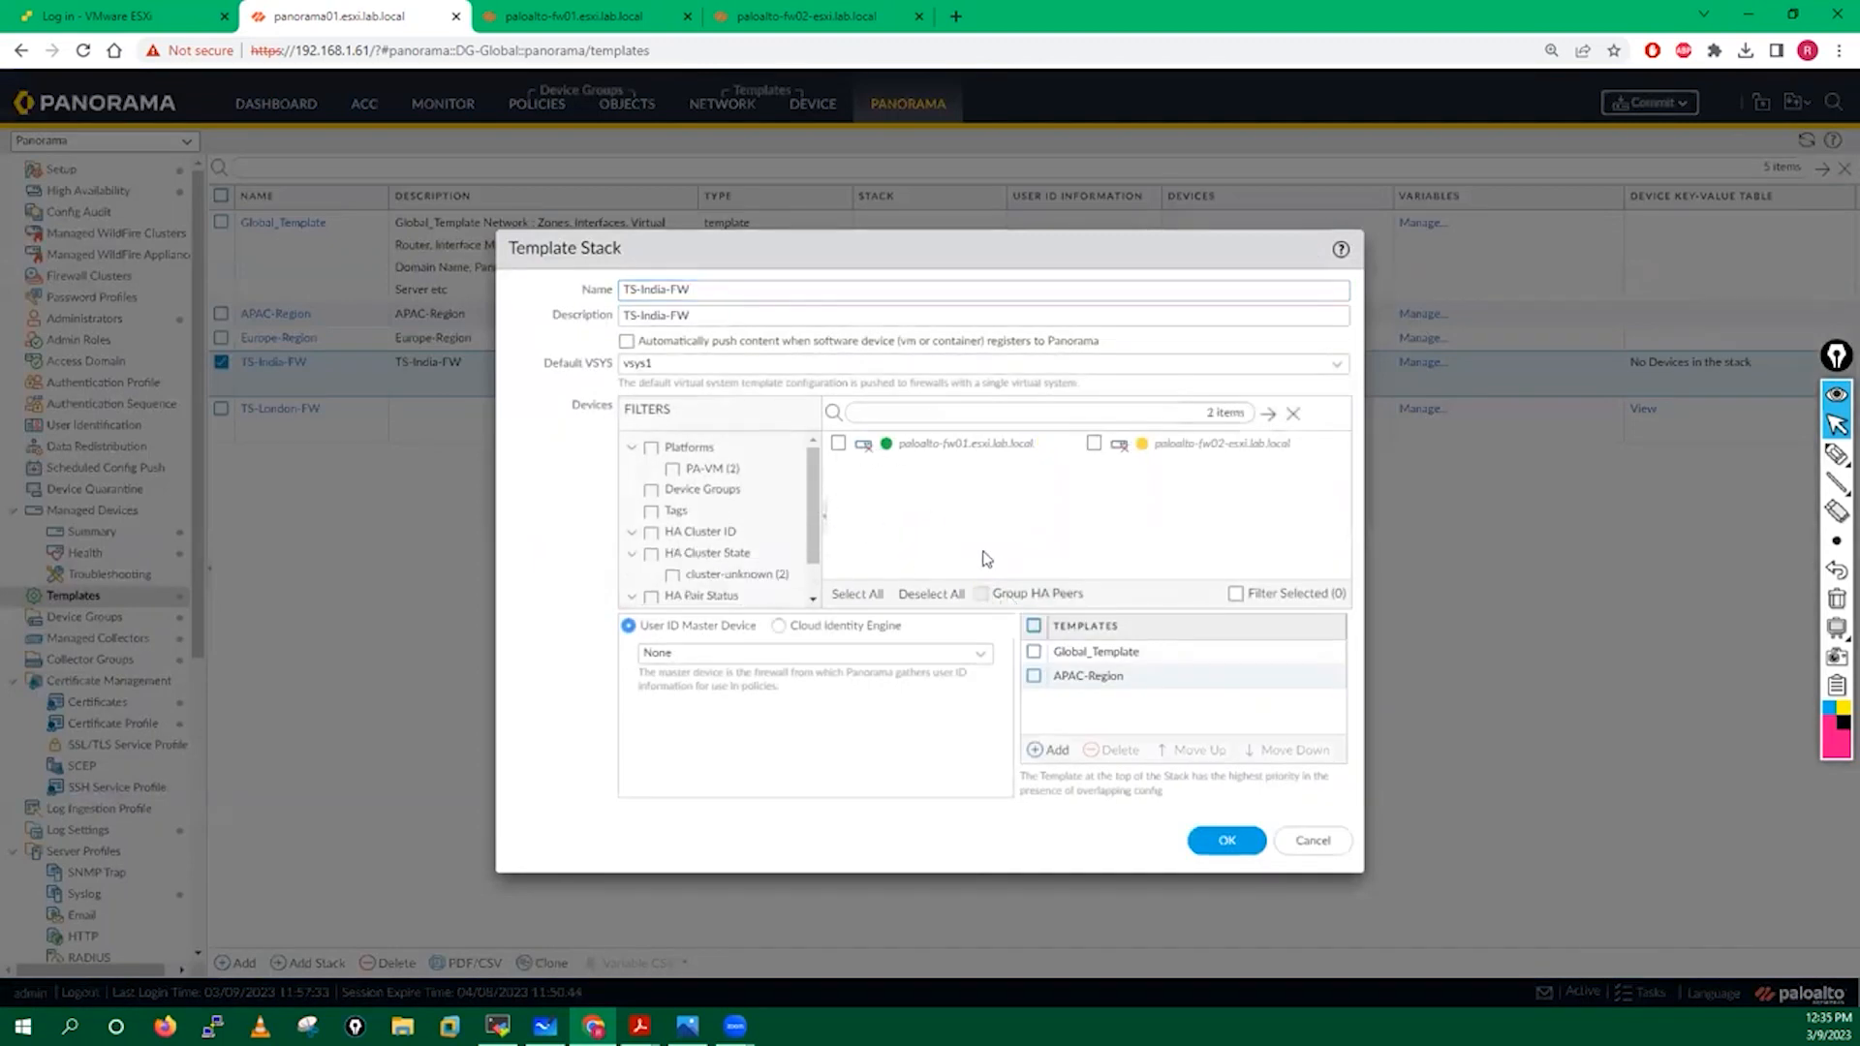
{"action": "left_click", "coordinate": [1227, 842]}
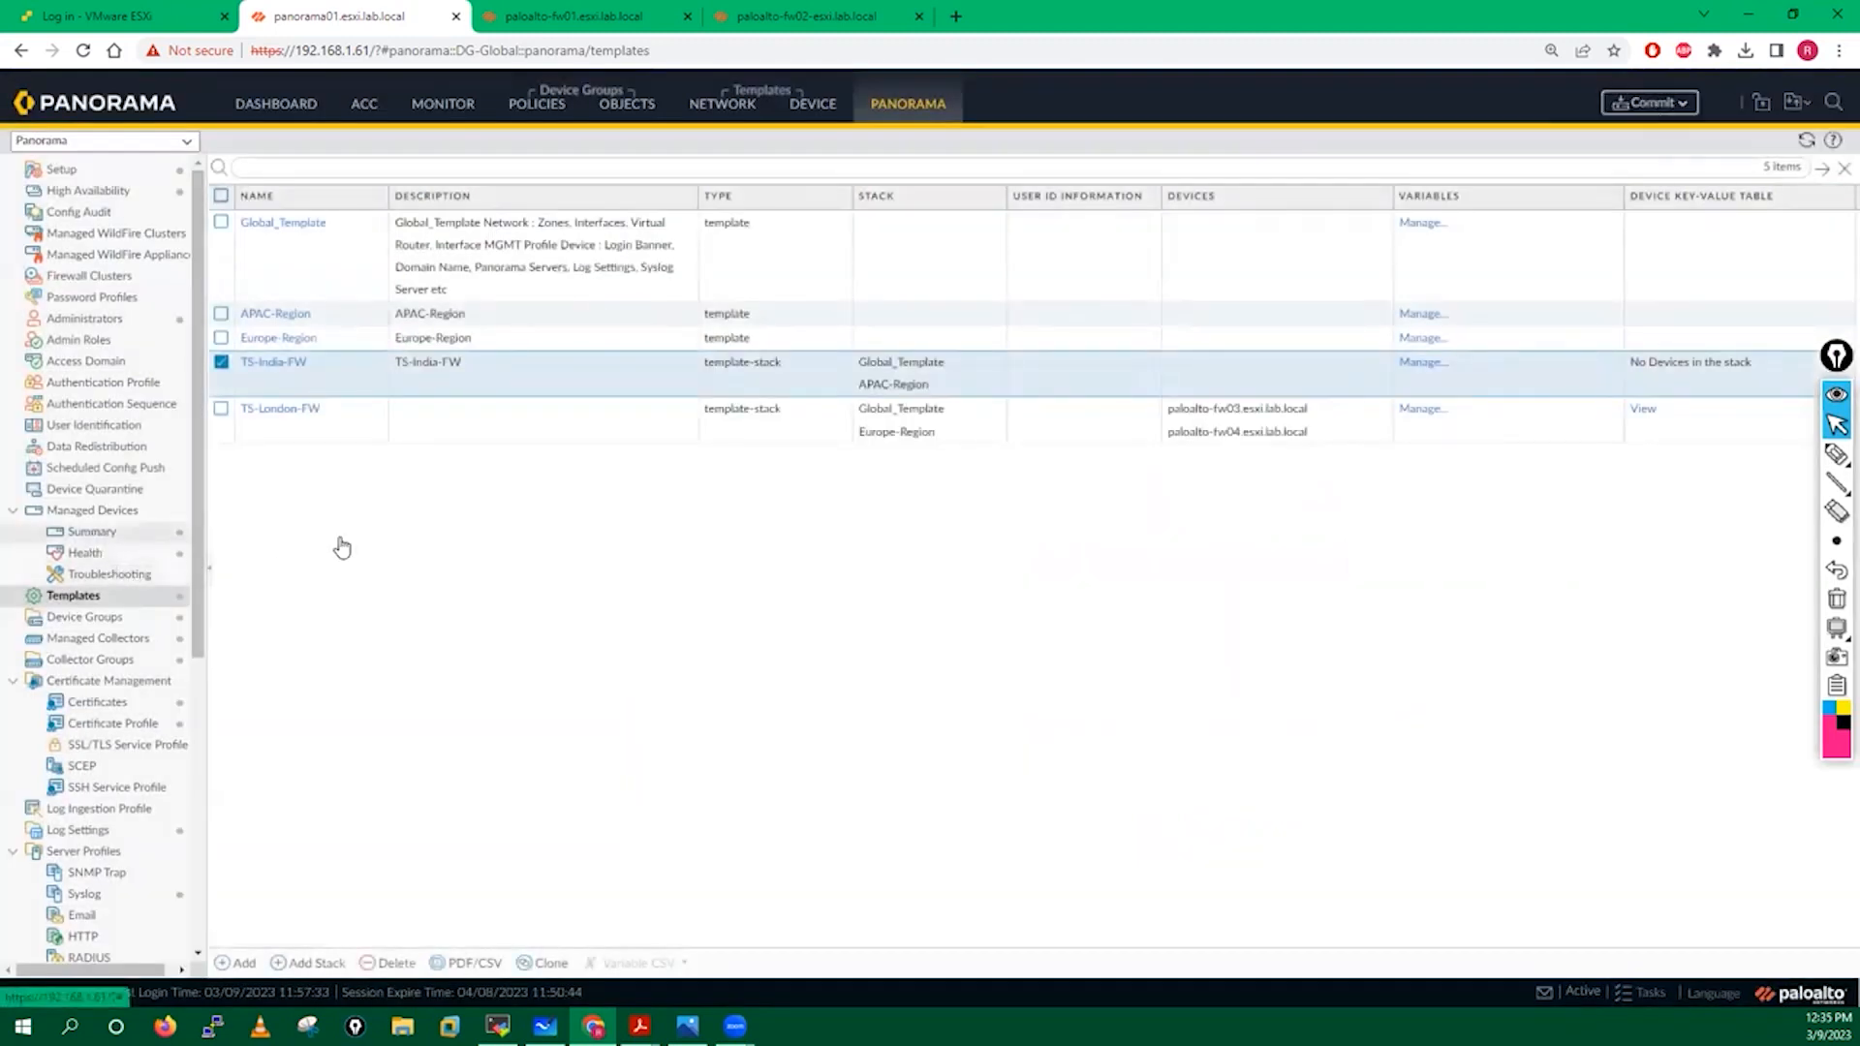
{"action": "left_click", "coordinate": [239, 448]}
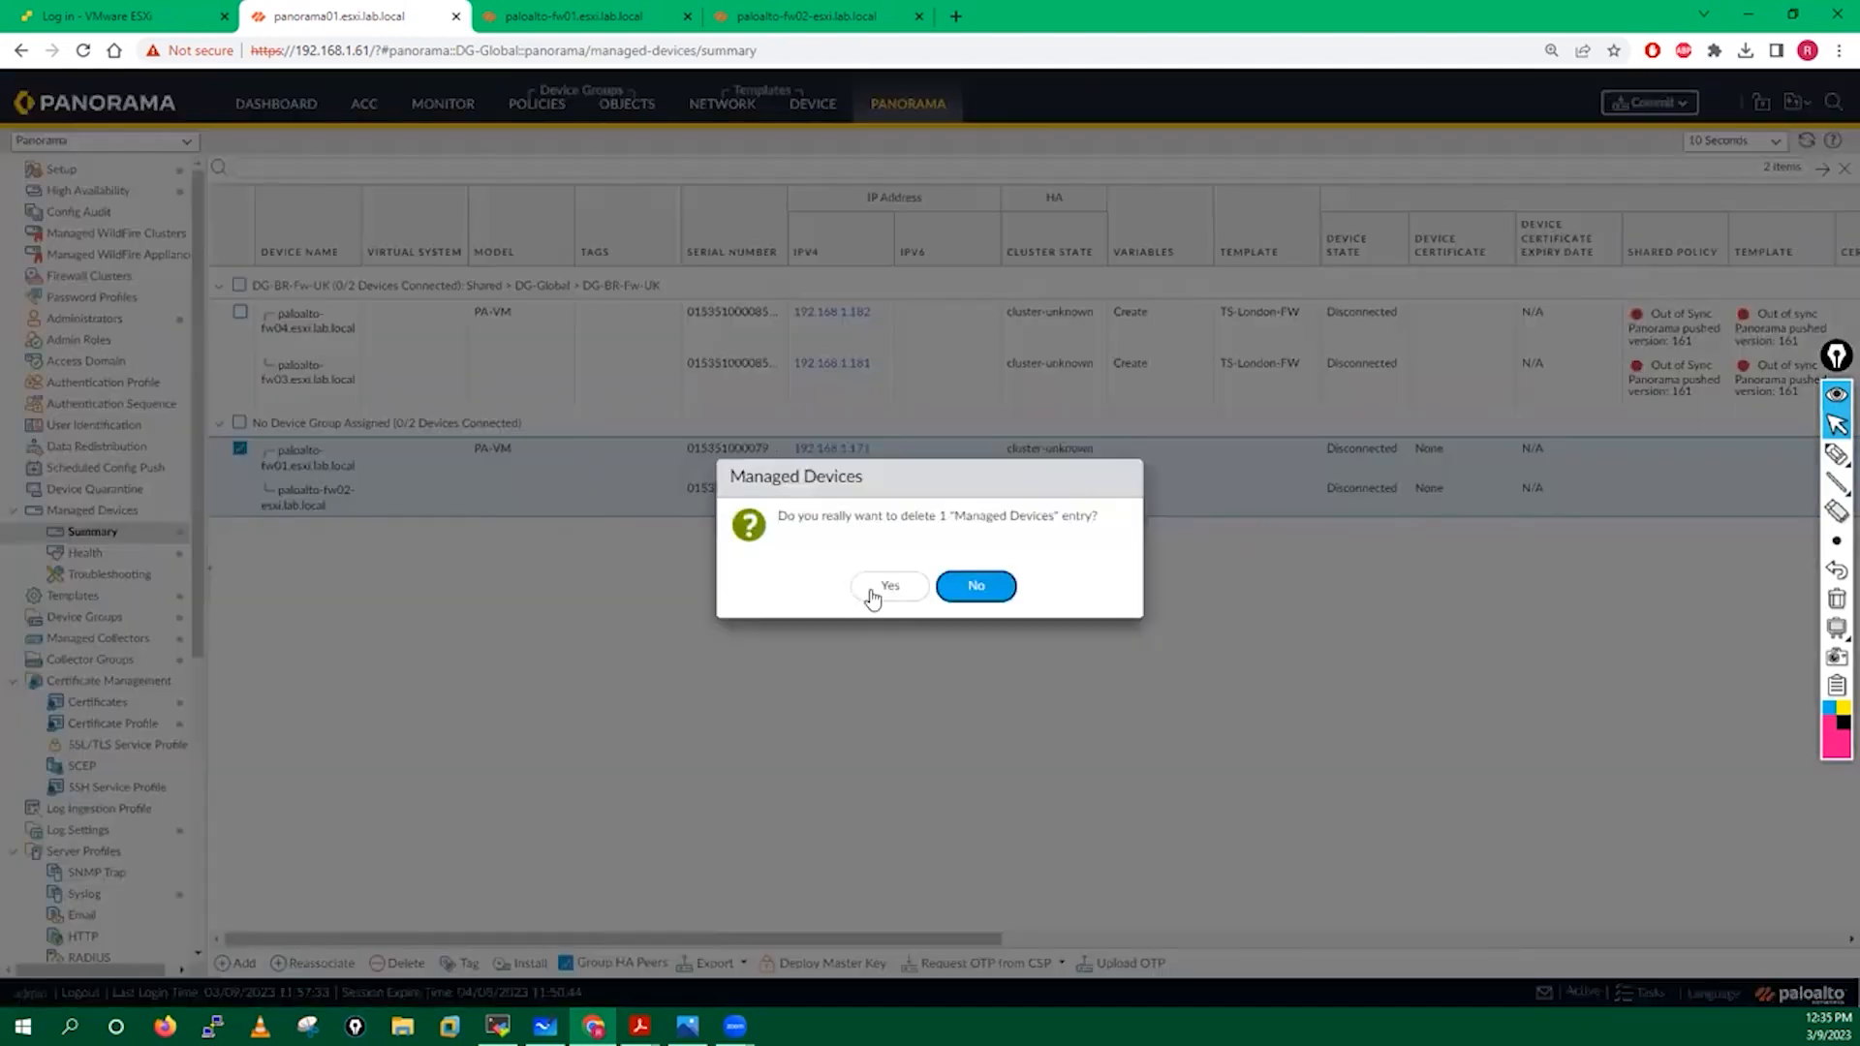
Delete the paloalto-fw01/fw02 HA pair from managed devices, commit to Panorama, and return to the removal guide PDF.
{"action": "left_click", "coordinate": [874, 590]}
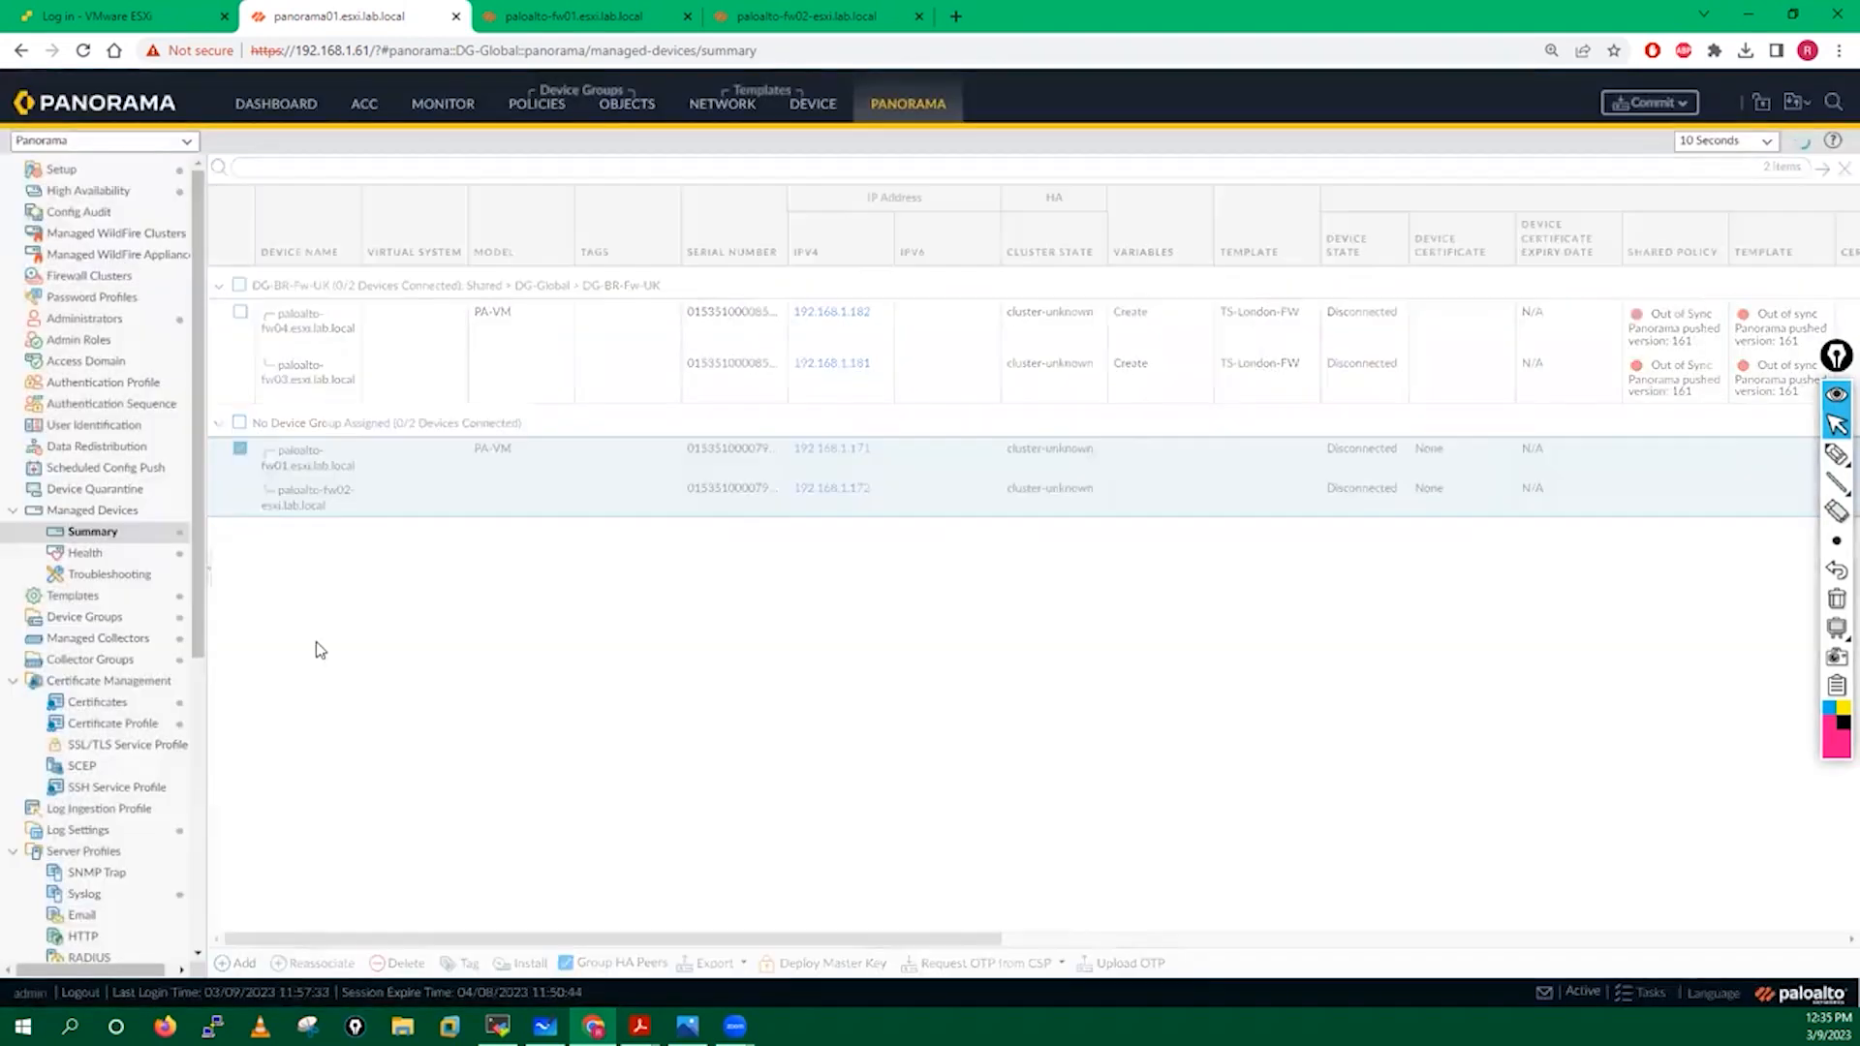
{"action": "left_click", "coordinate": [1652, 102]}
{"action": "left_click", "coordinate": [1665, 137]}
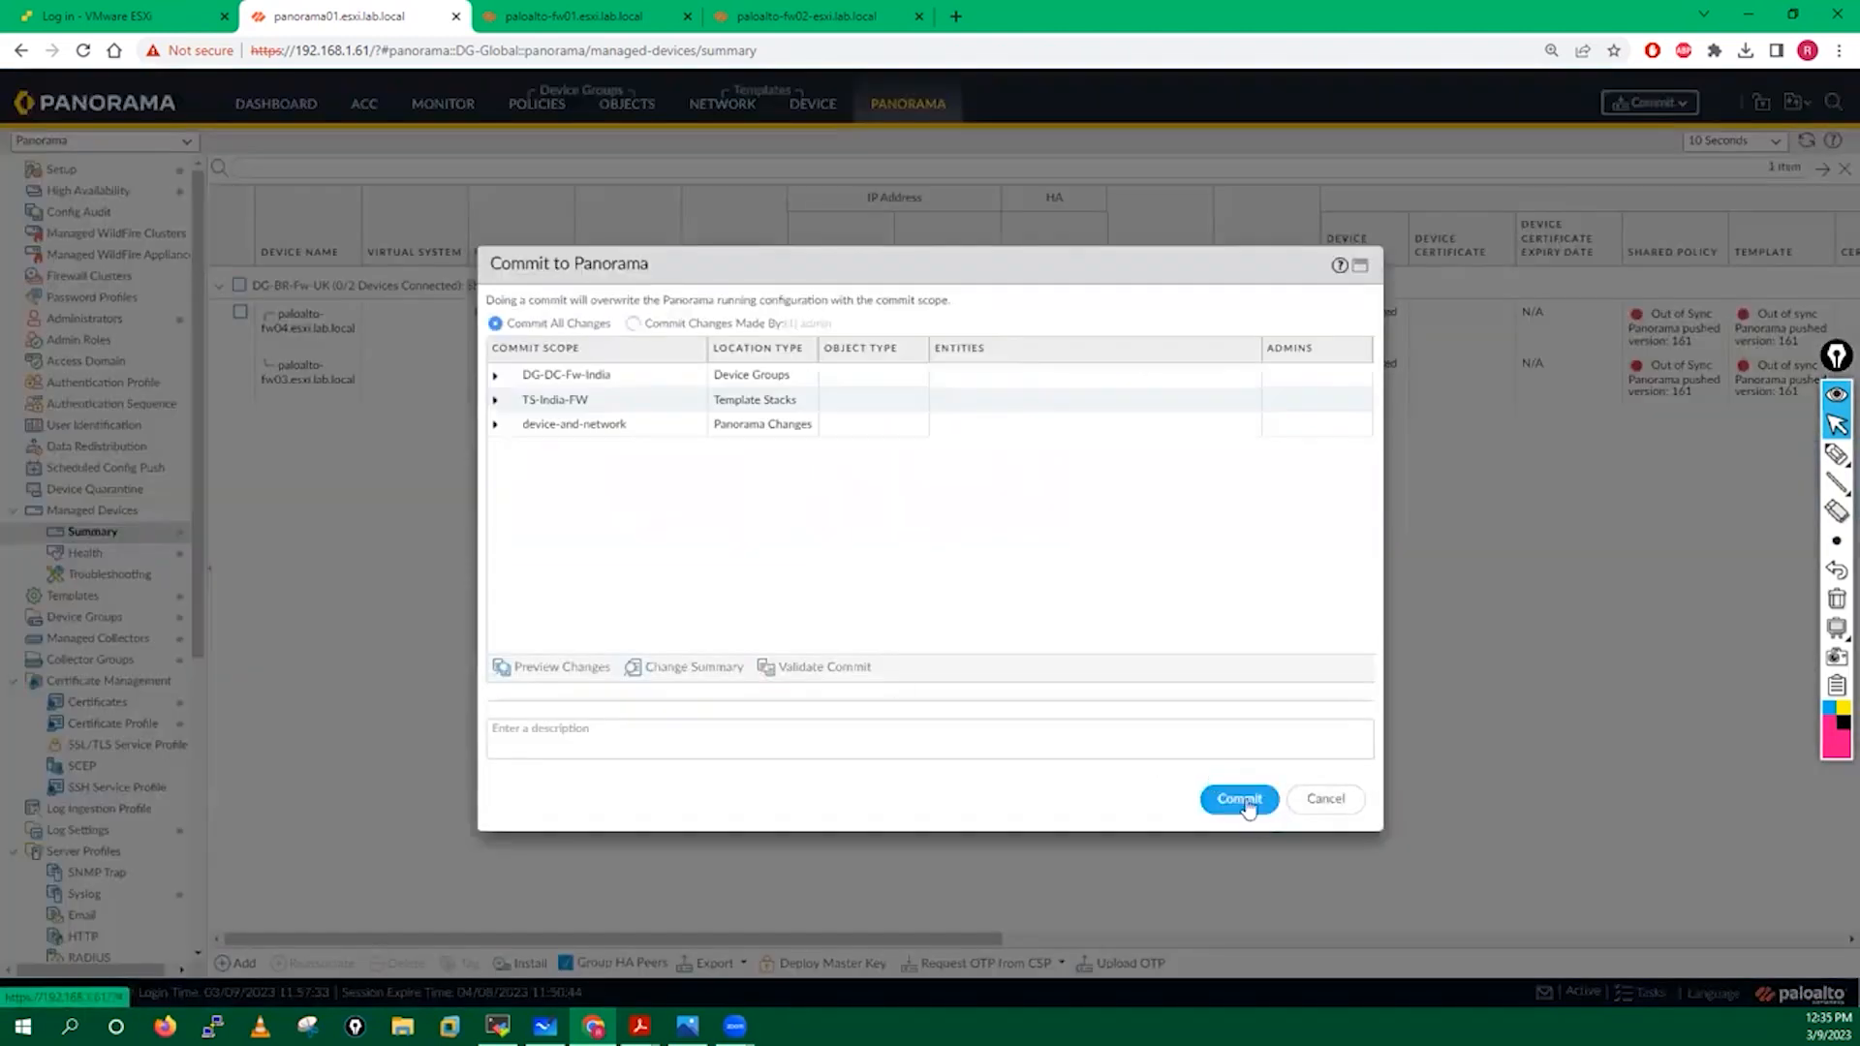
{"action": "left_click", "coordinate": [1239, 798]}
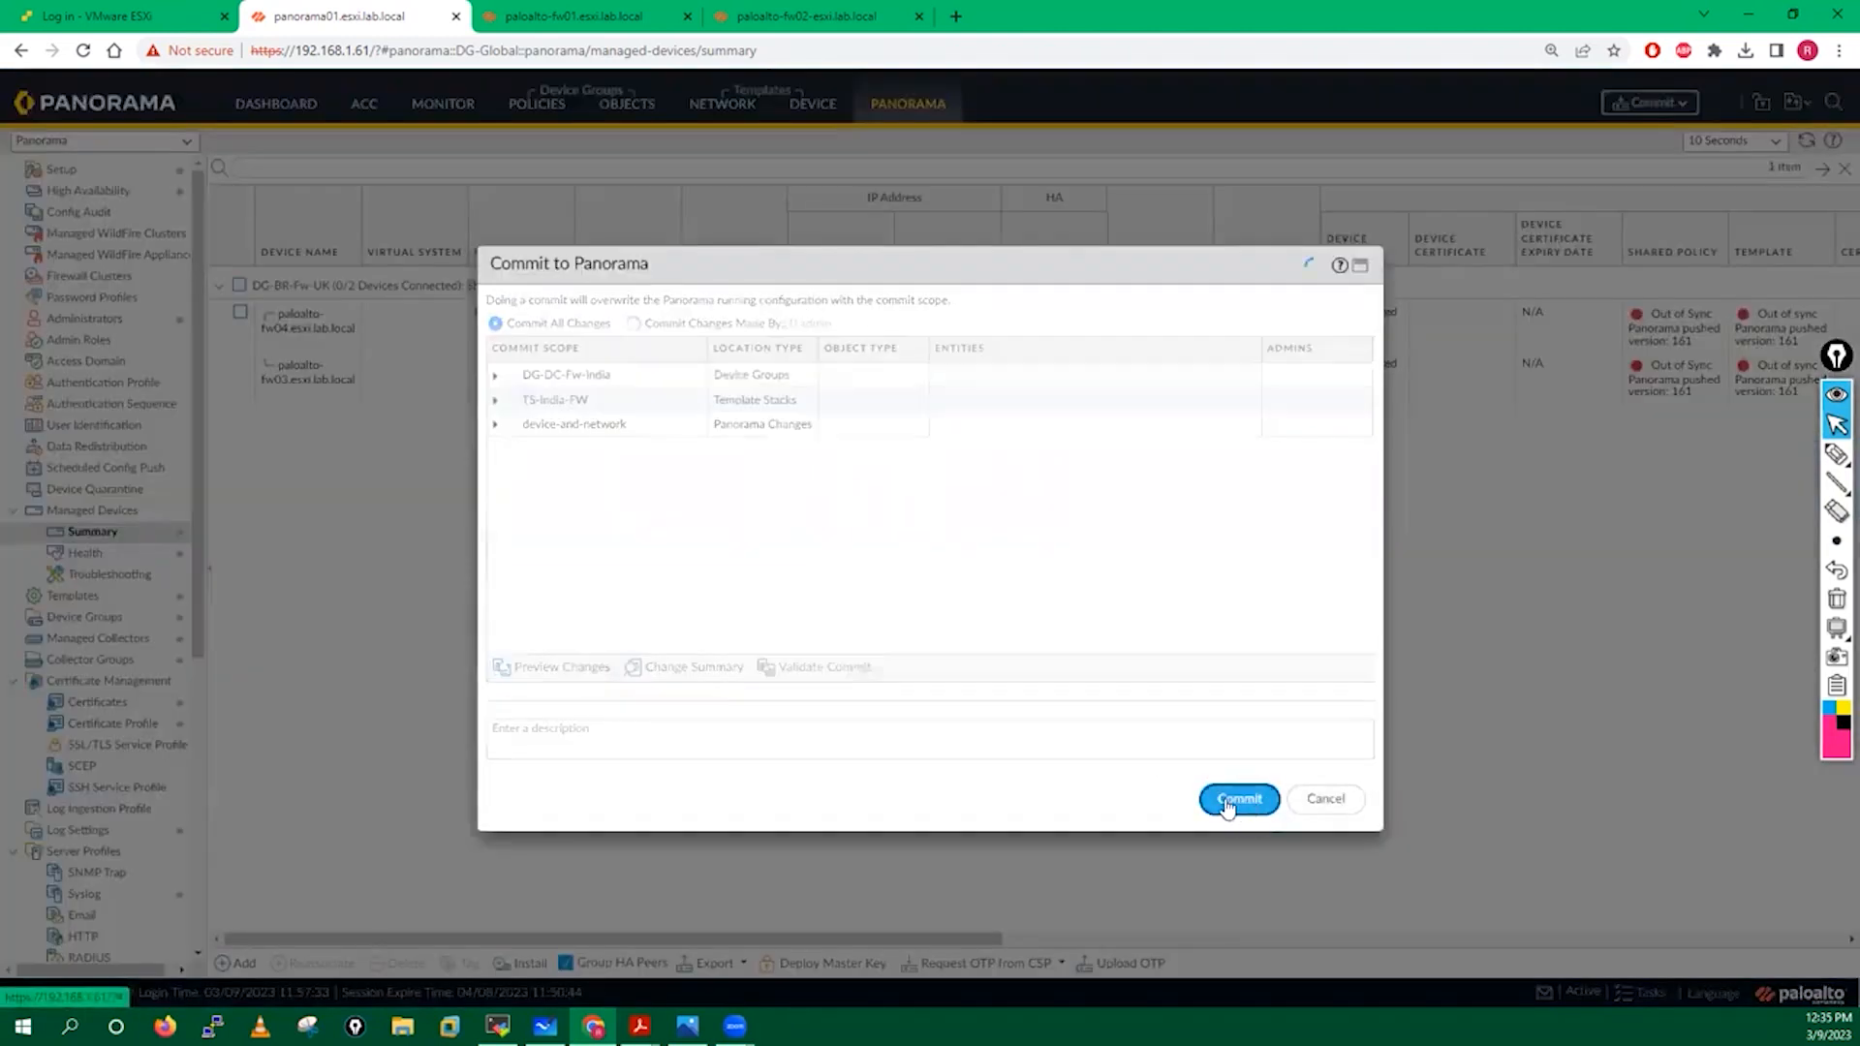
{"action": "mouse_move", "coordinate": [640, 1025]}
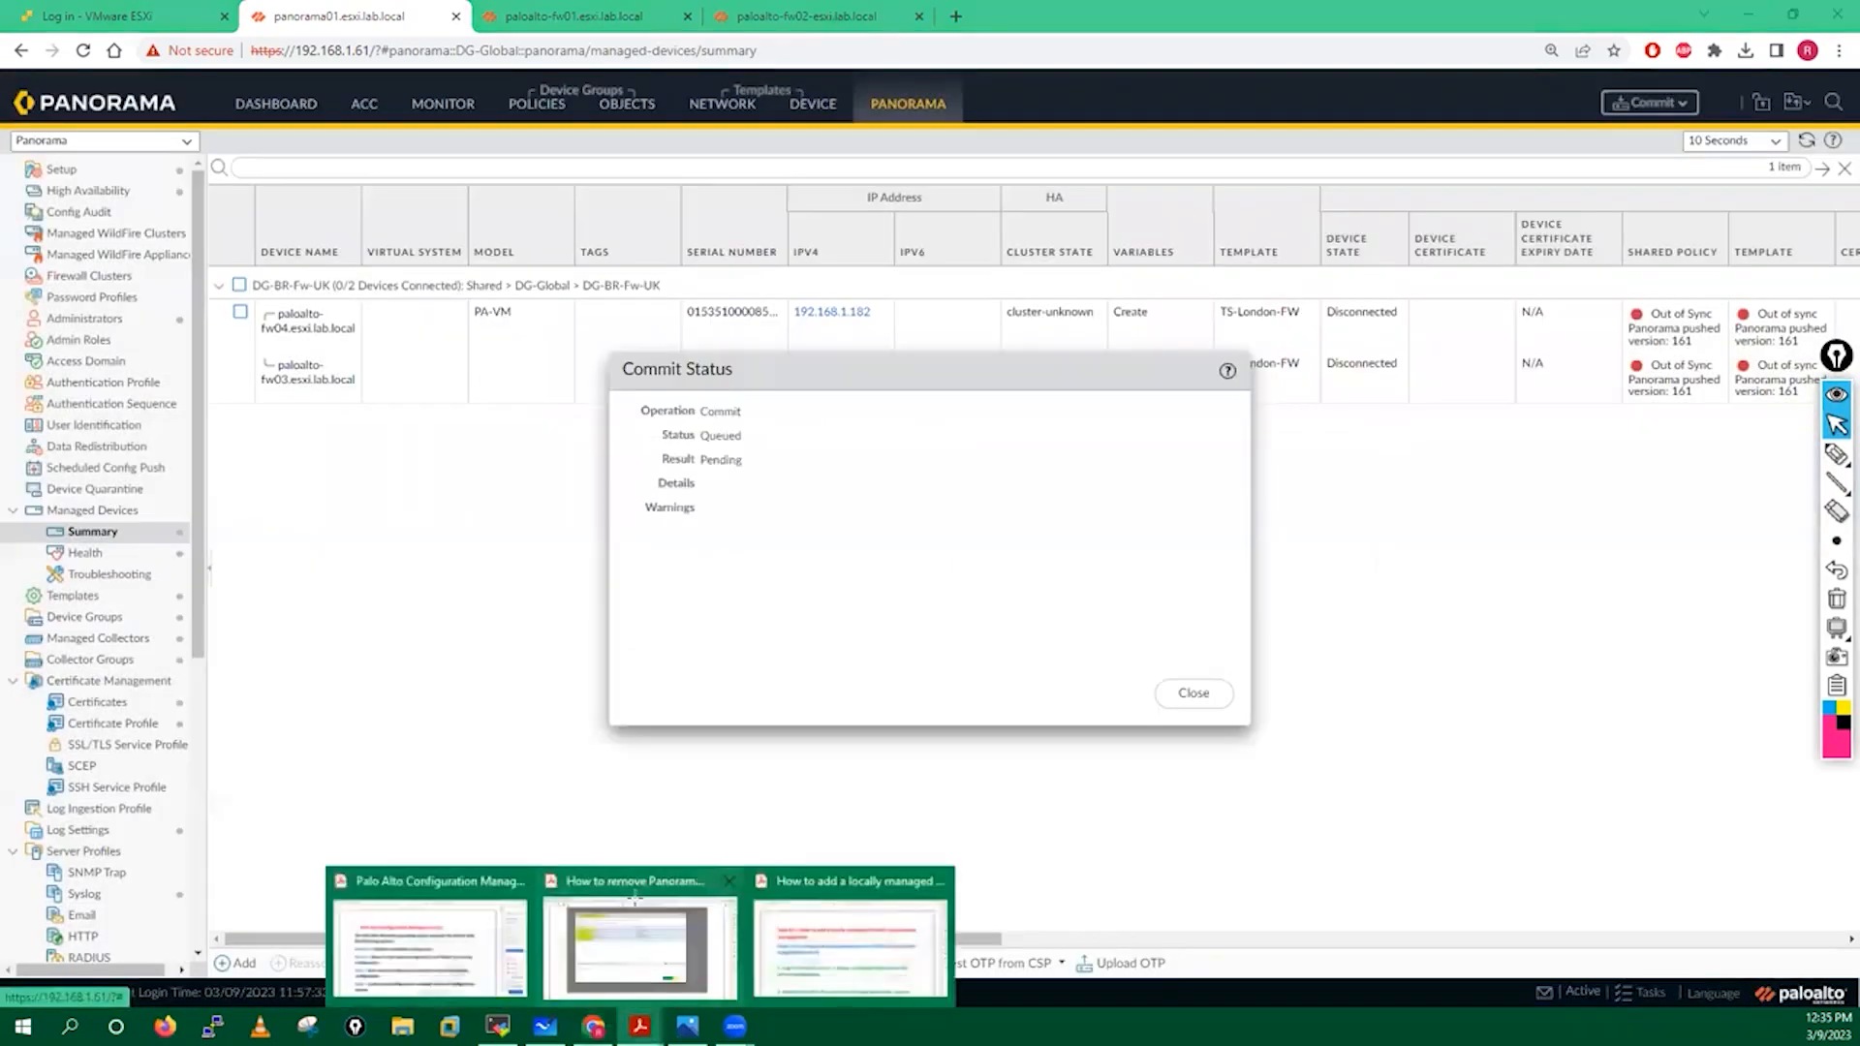
{"action": "left_click", "coordinate": [668, 939]}
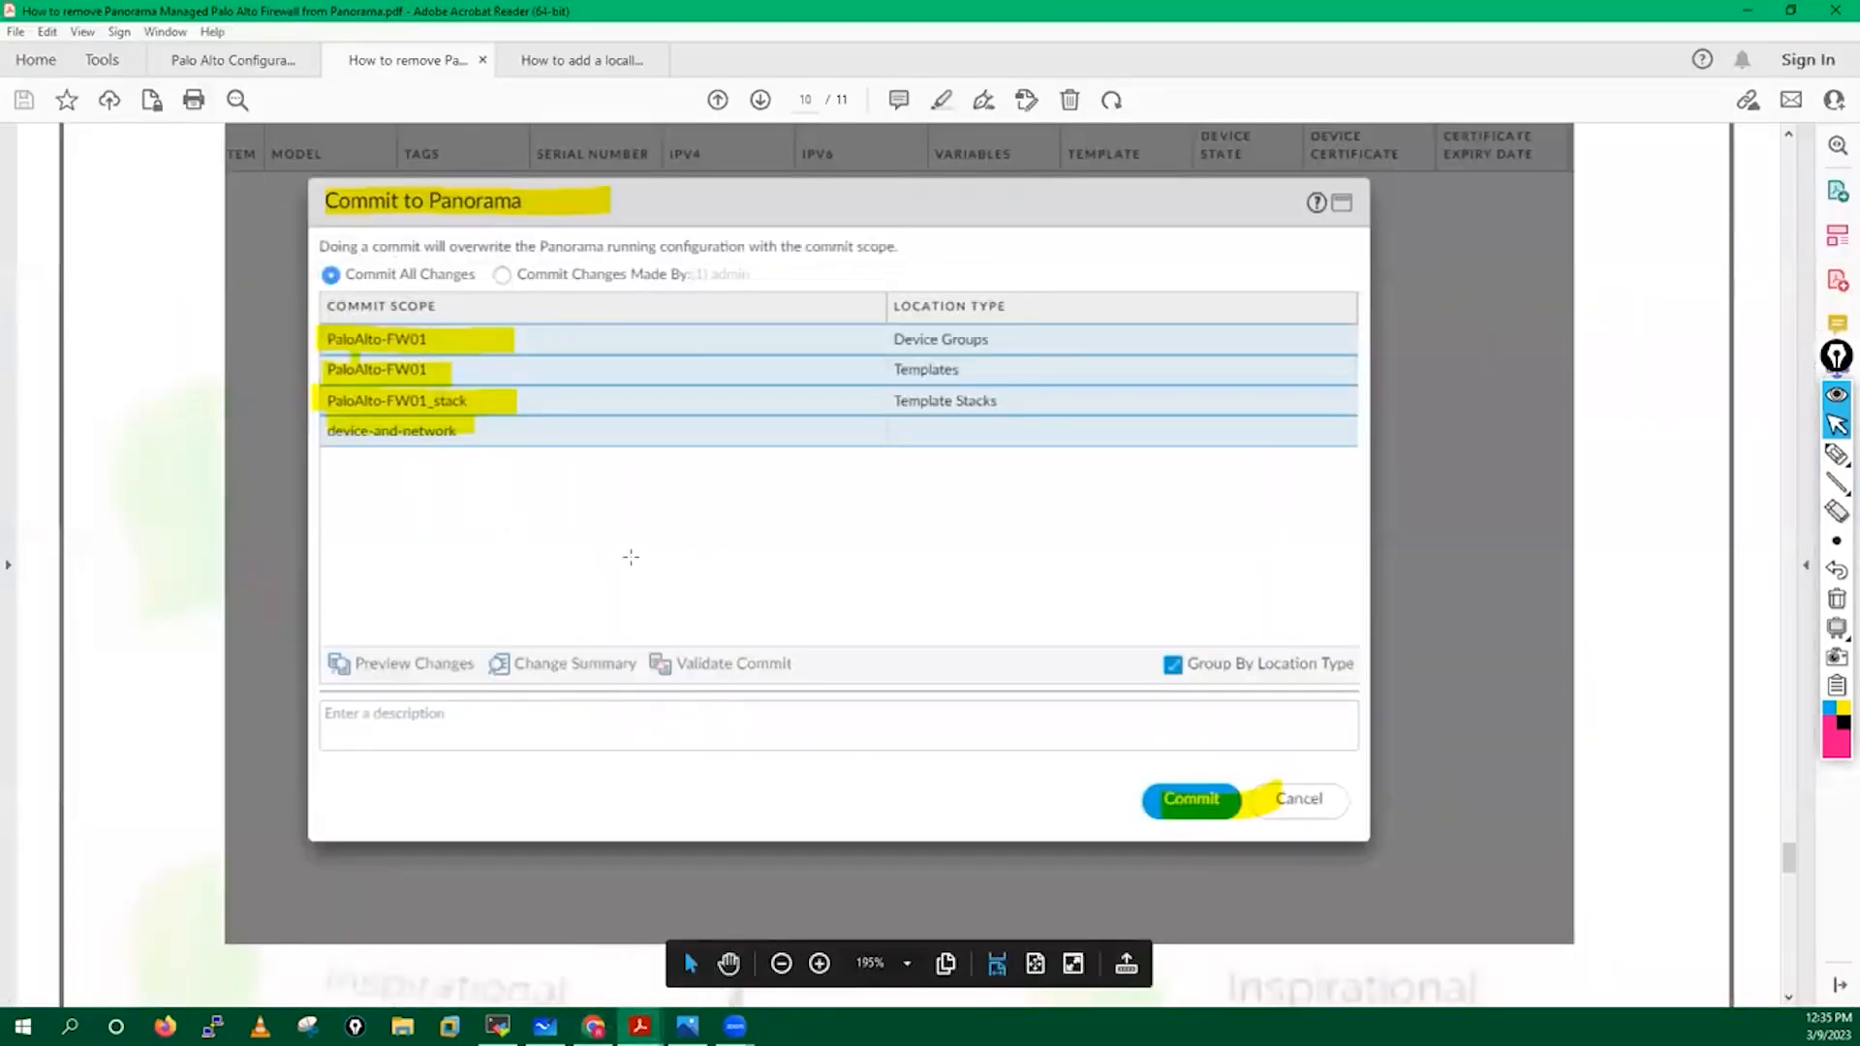
Scroll the removal guide down to page 11's numbered course list.
{"action": "scroll", "coordinate": [631, 557], "scroll_direction": "down", "scroll_amount": 10}
{"action": "scroll", "coordinate": [626, 561], "scroll_direction": "down", "scroll_amount": 10}
{"action": "scroll", "coordinate": [627, 560], "scroll_direction": "down", "scroll_amount": 5}
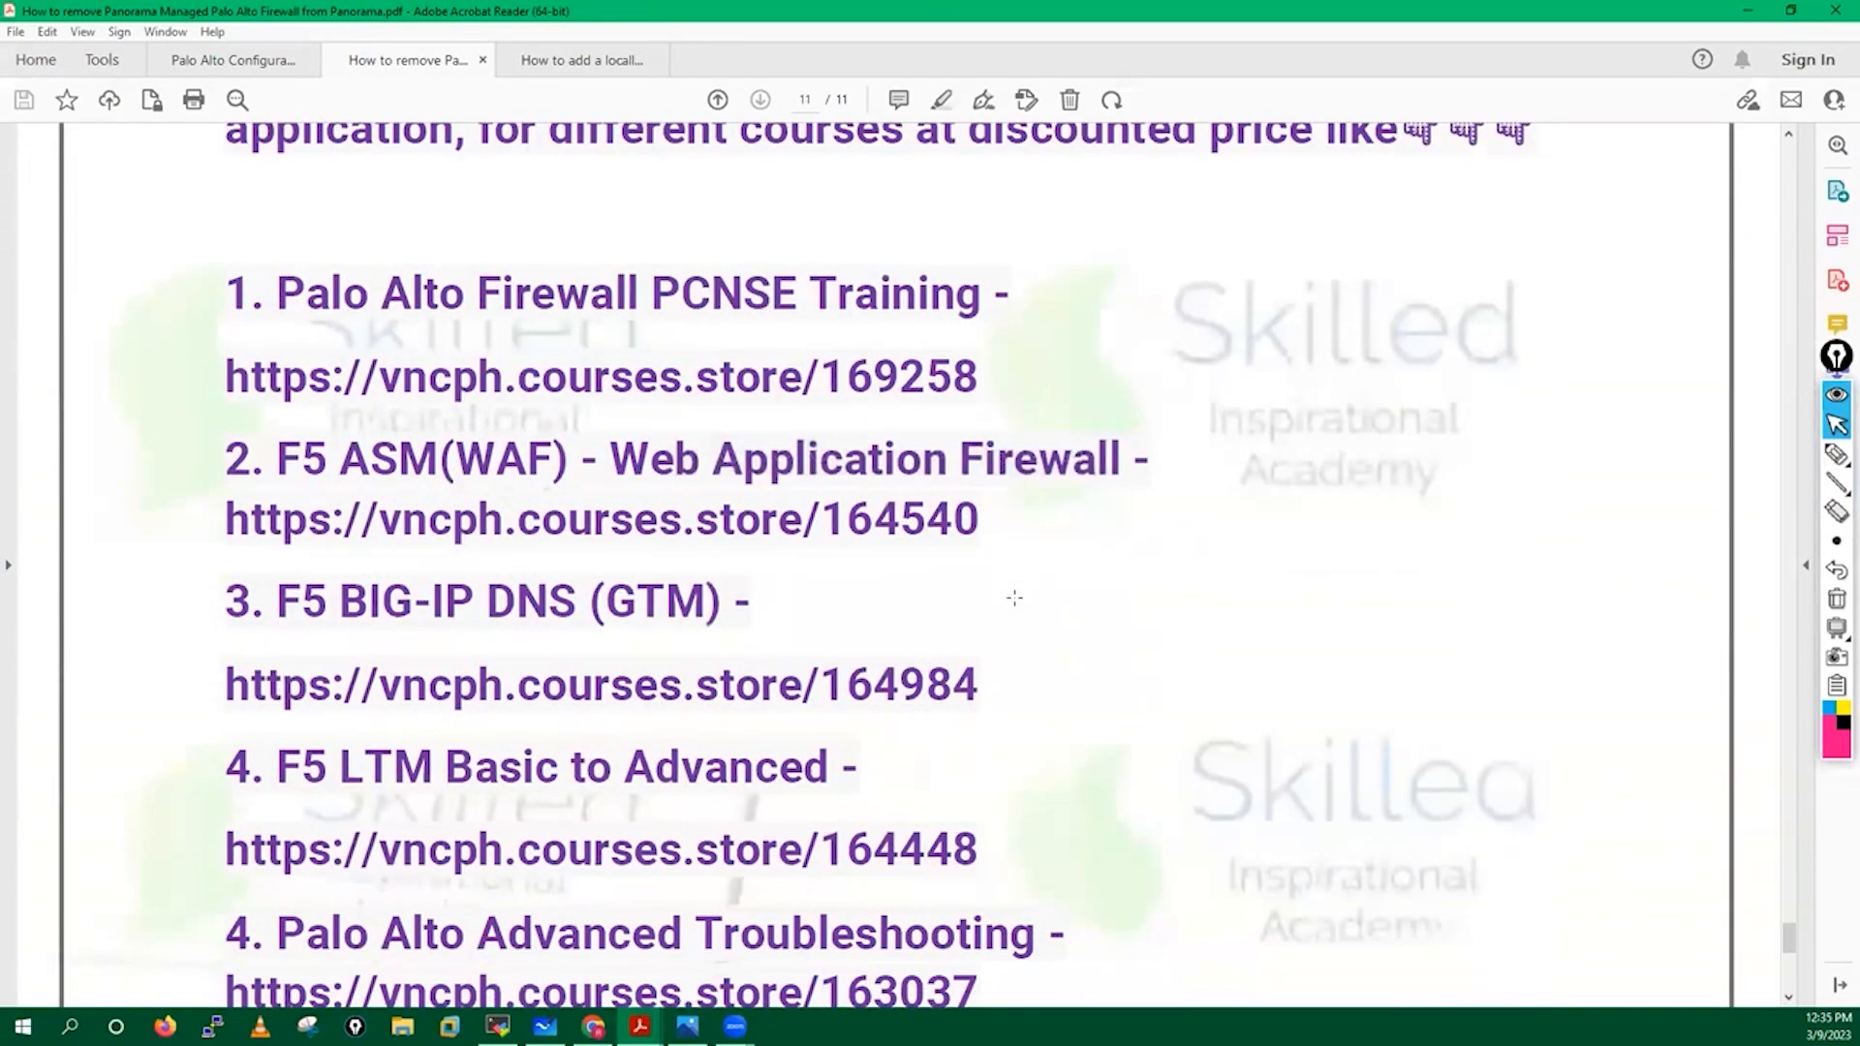
{"action": "scroll", "coordinate": [1014, 598], "scroll_direction": "down", "scroll_amount": 2}
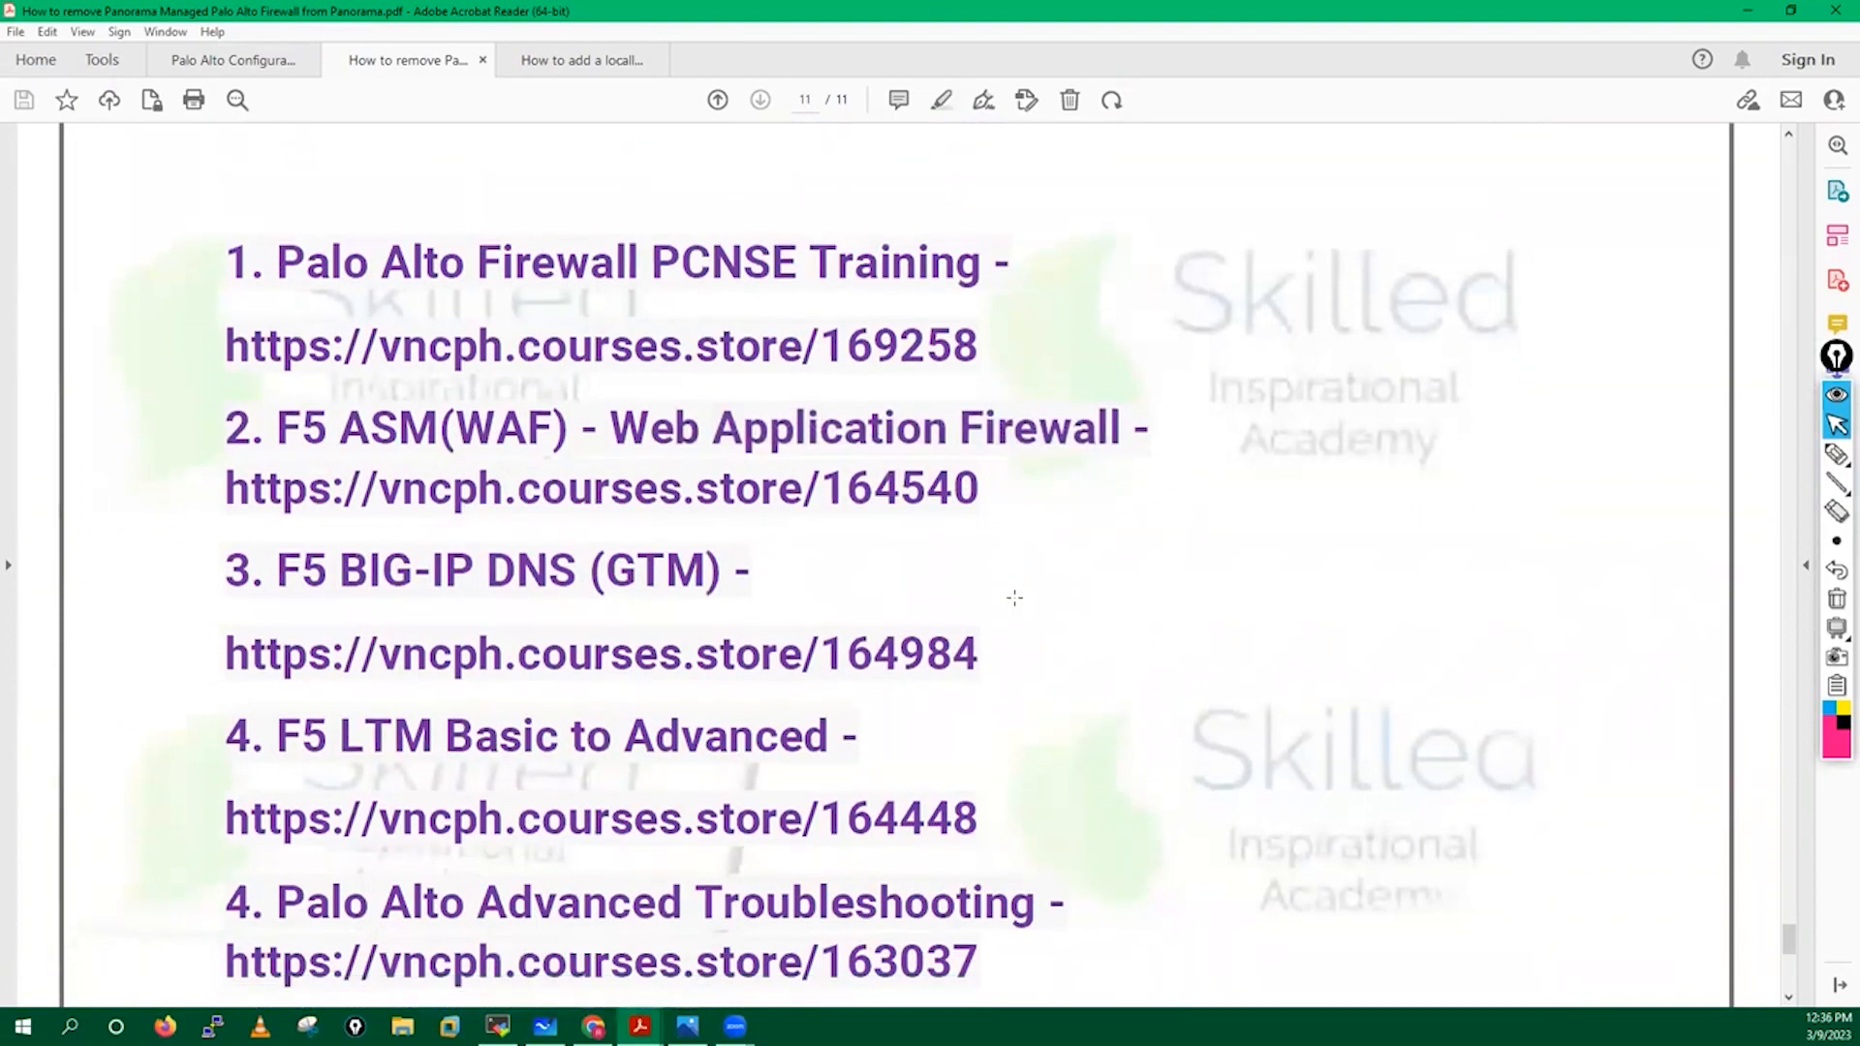
Circle 'PCNSE Training' with a freehand annotation, then erase it and exit drawing mode.
{"action": "left_click", "coordinate": [1837, 454]}
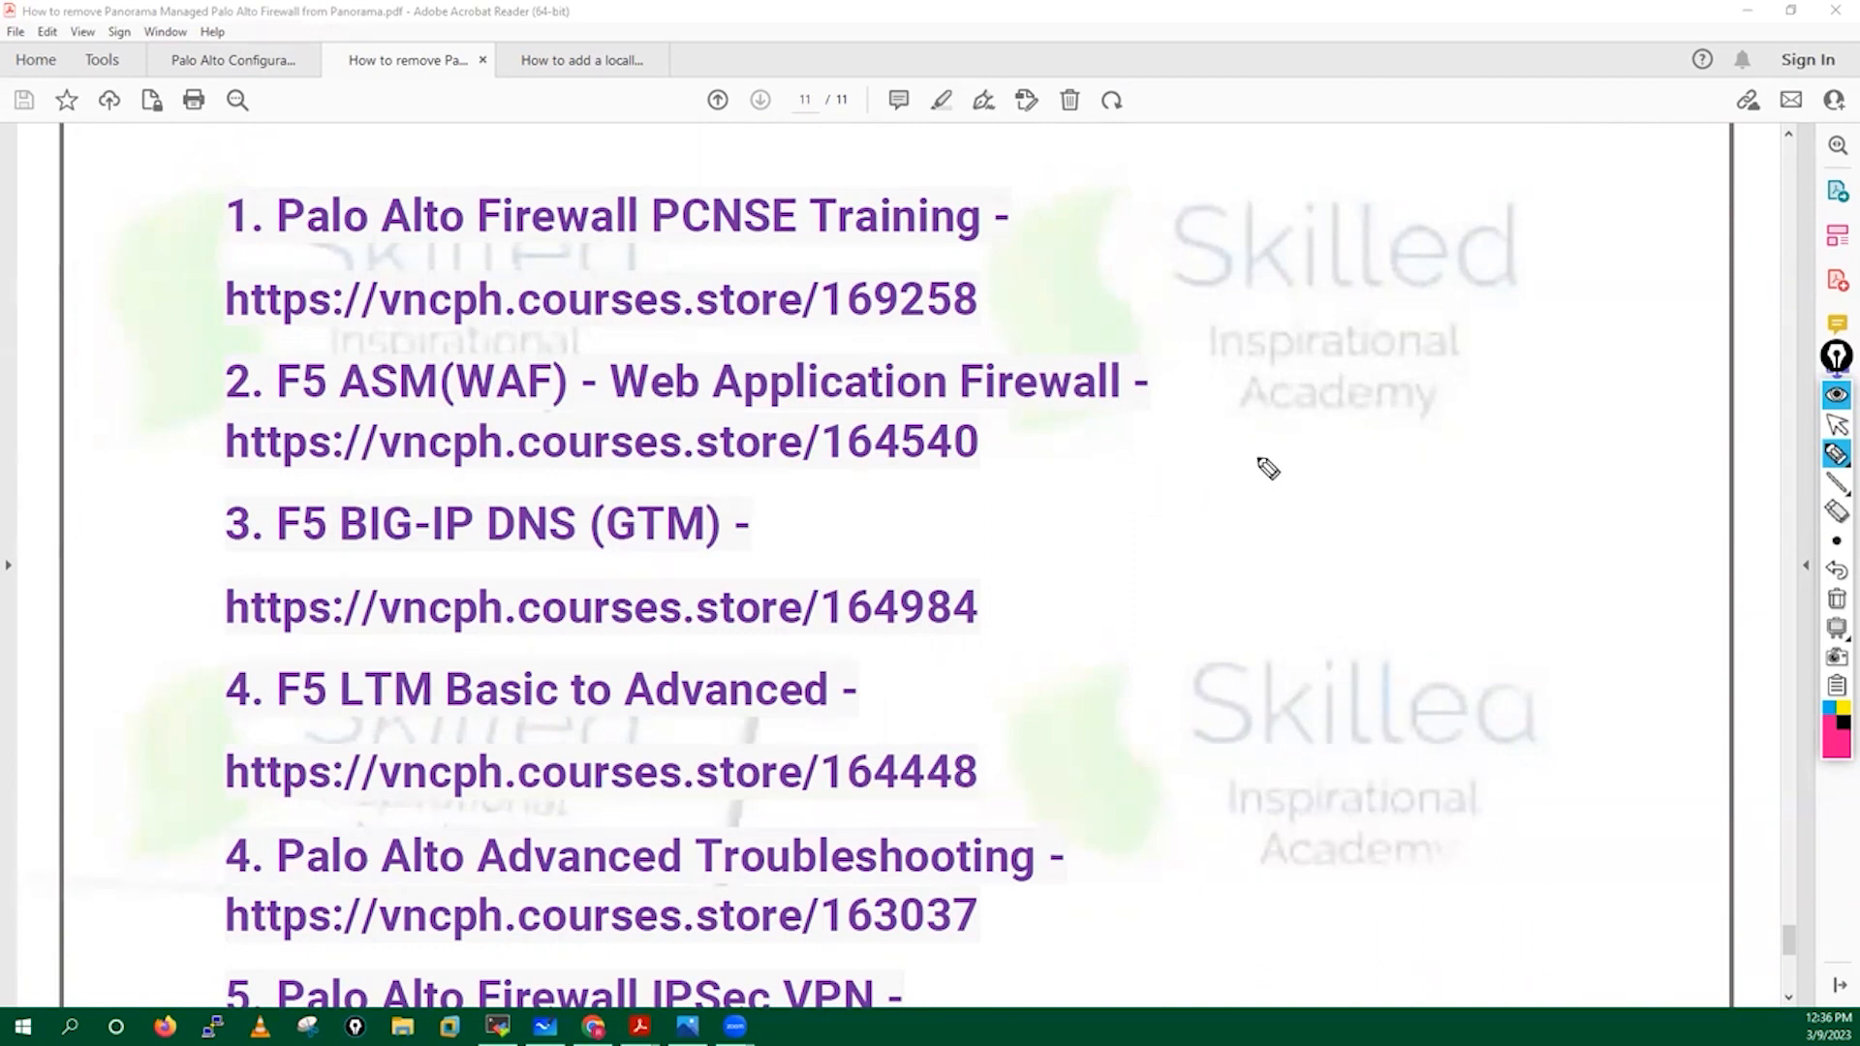
{"action": "mouse_move", "coordinate": [808, 176]}
{"action": "left_mouse_down"}
{"action": "mouse_move", "coordinate": [628, 241]}
{"action": "mouse_move", "coordinate": [895, 217]}
{"action": "mouse_move", "coordinate": [740, 171]}
{"action": "left_mouse_up"}
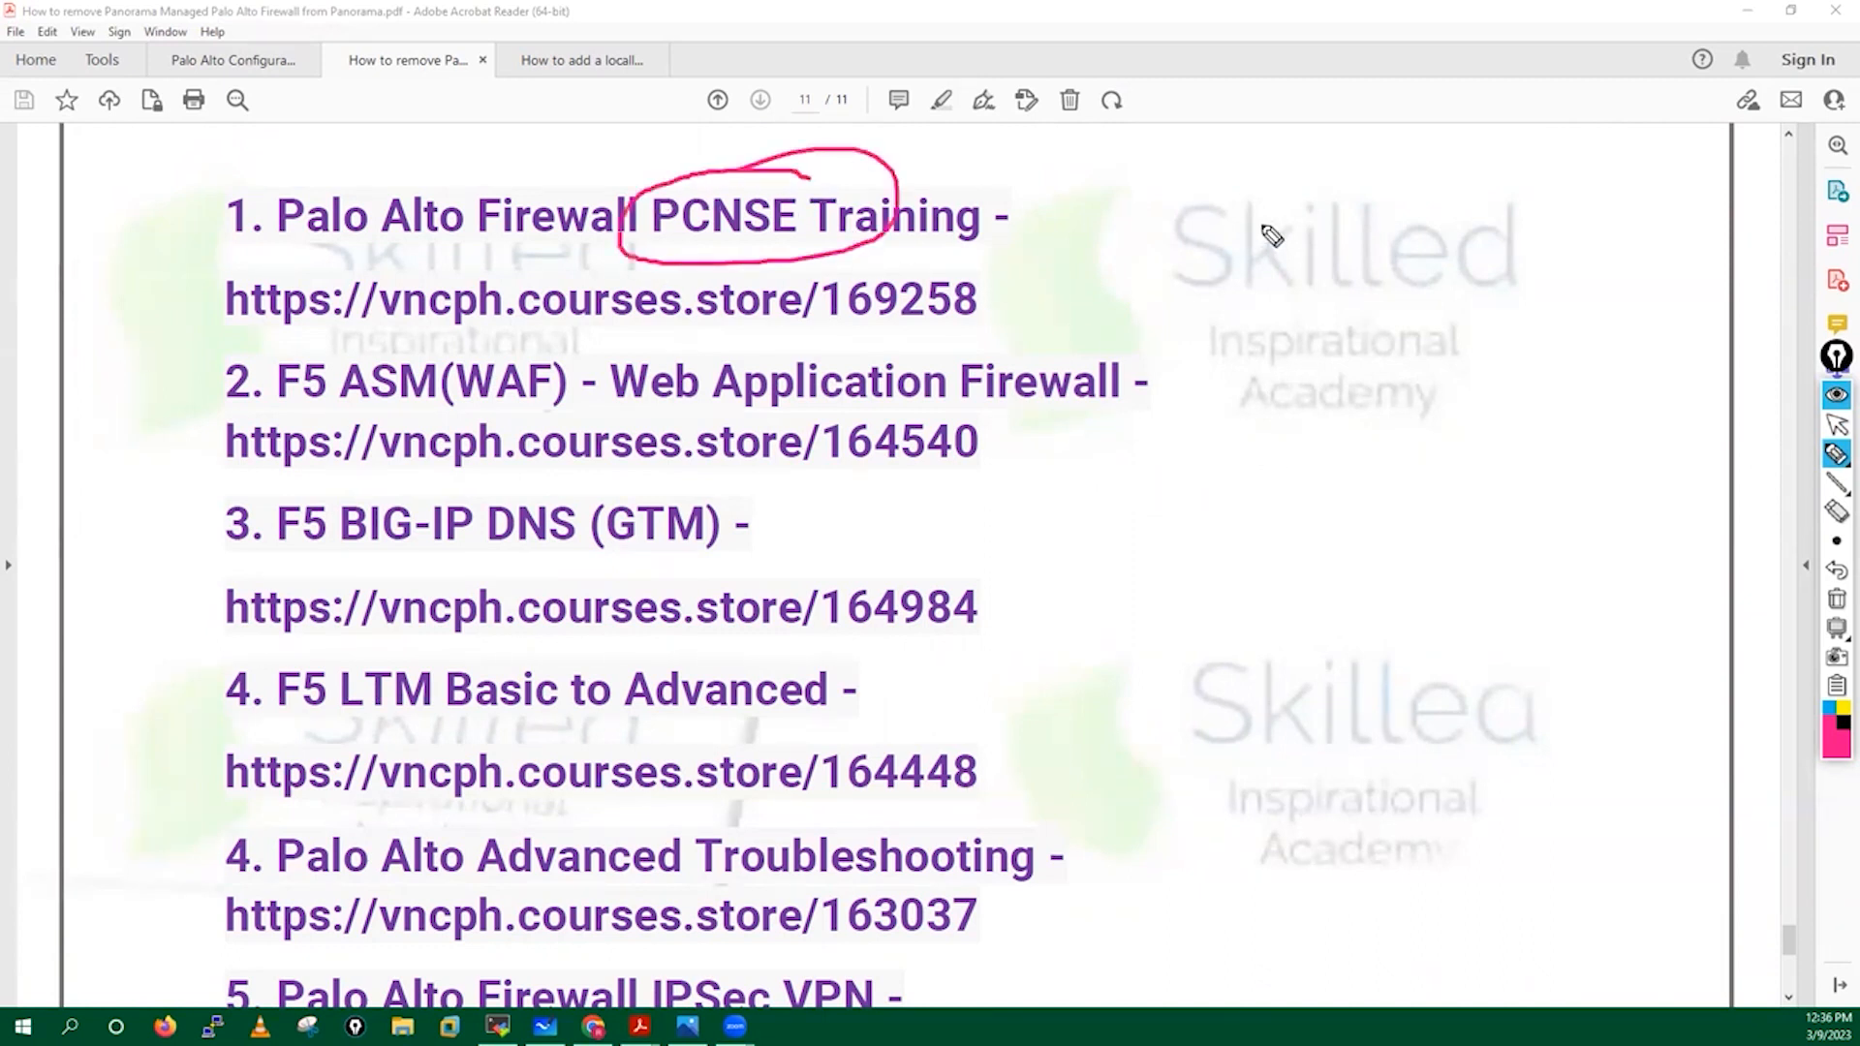
{"action": "left_click", "coordinate": [1836, 565]}
{"action": "left_click", "coordinate": [1836, 424]}
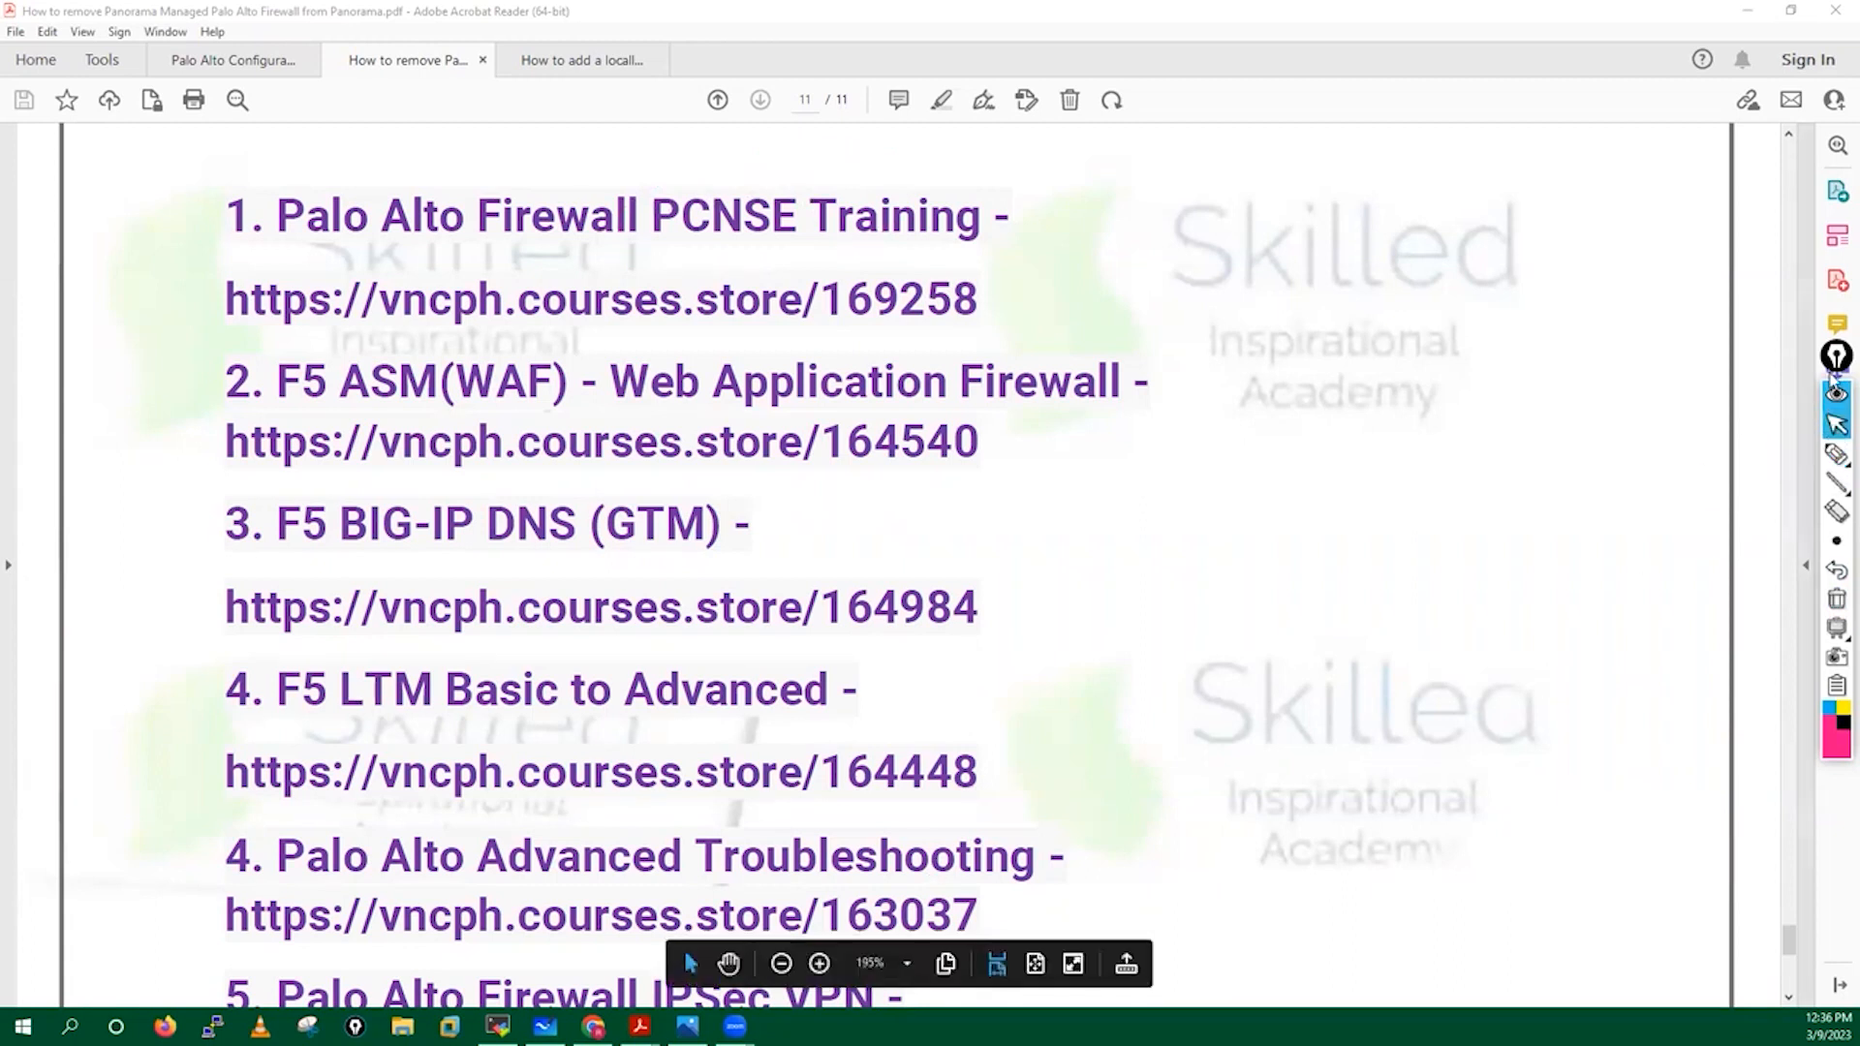